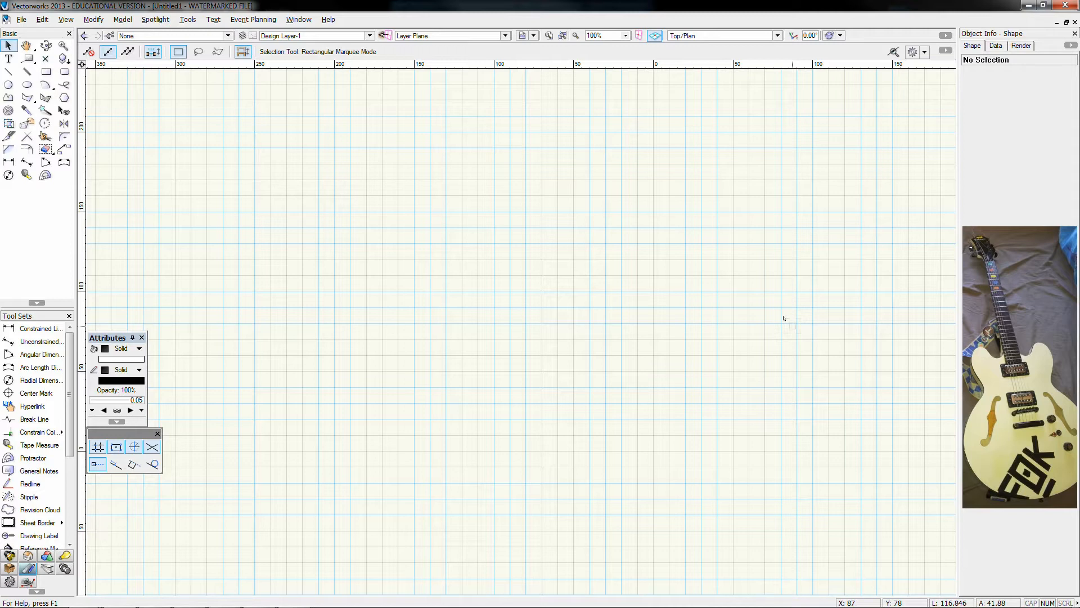
- Draw an upright oval on the empty drawing and set its width to 410 mm
{"action": "left_click", "coordinate": [27, 84]}
{"action": "left_click_drag", "start_coordinate": [324, 195], "coordinate": [487, 388]}
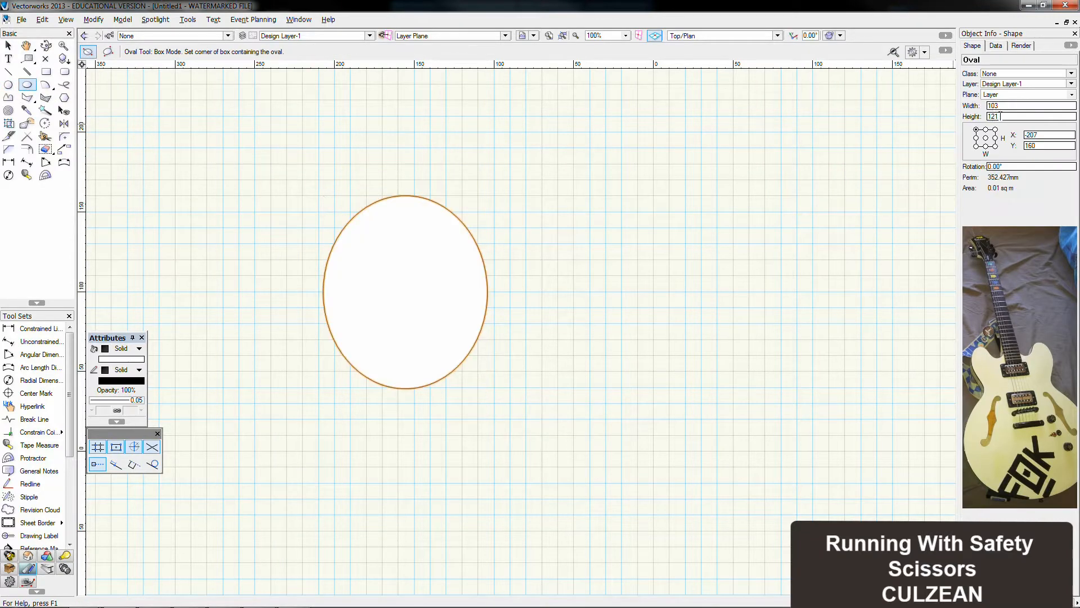
{"action": "type", "text": "410"}
{"action": "key", "text": "Tab"}
{"action": "scroll", "coordinate": [924, 170], "scroll_direction": "down", "scroll_amount": 2}
{"action": "middle_click_drag", "start_coordinate": [924, 171], "coordinate": [680, 238]}
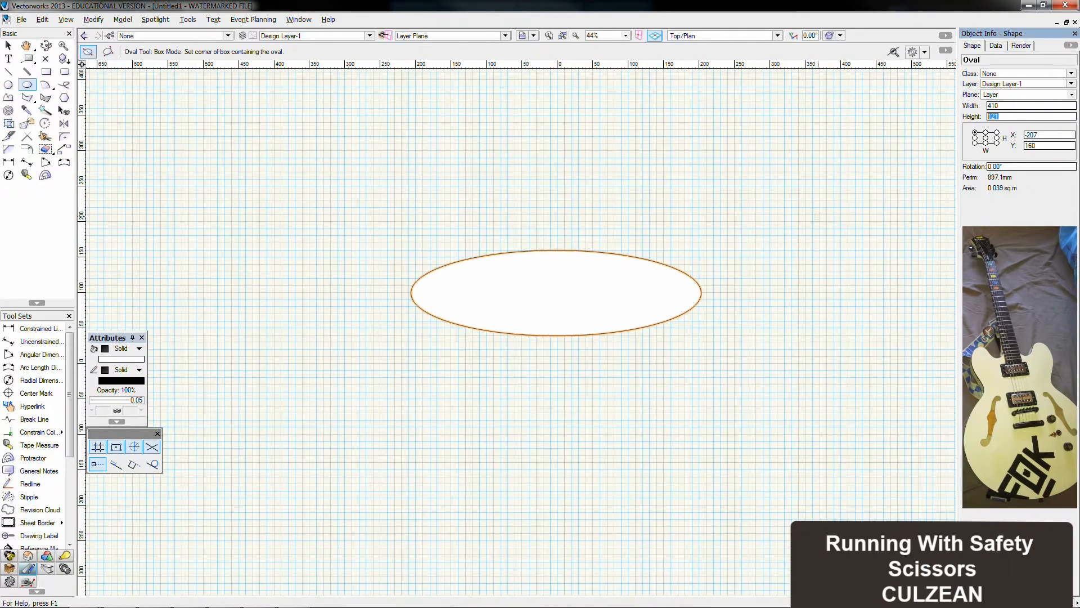
- Draw a three-point rectangle 410 mm wide and 450 mm high, rising from the oval's outer side points
{"action": "left_click", "coordinate": [46, 72]}
{"action": "scroll", "coordinate": [274, 399], "scroll_direction": "down", "scroll_amount": 1}
{"action": "left_click", "coordinate": [370, 326]}
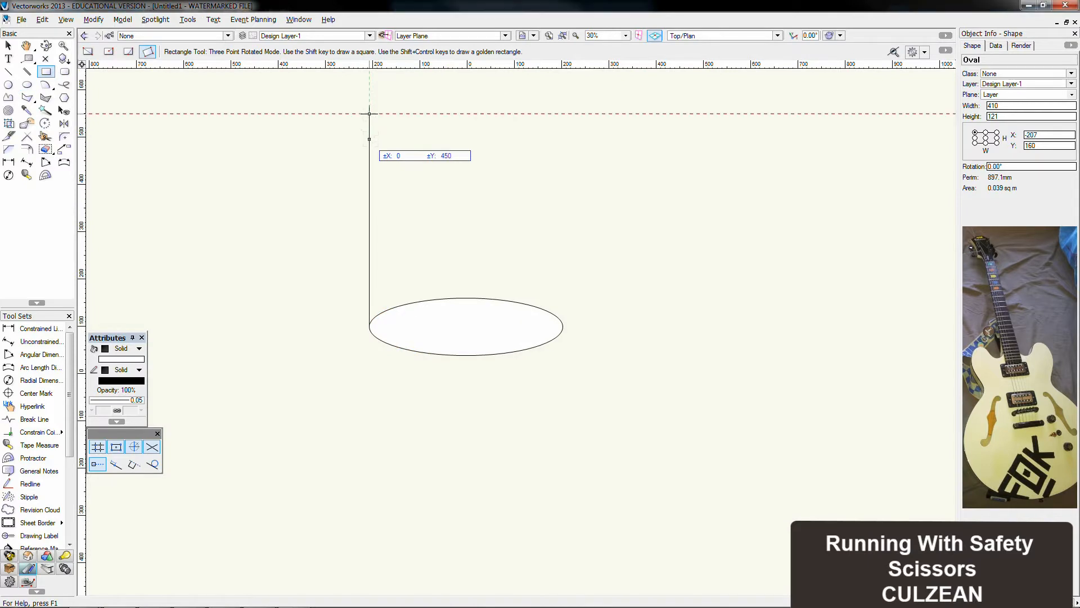
{"action": "left_click", "coordinate": [369, 113]}
{"action": "left_click", "coordinate": [564, 113]}
- Move the large oval so it rests on the rectangle's bottom edge and stretch it upward to about 346 mm high
{"action": "key", "text": "x"}
{"action": "left_click", "coordinate": [465, 355]}
{"action": "left_click_drag", "start_coordinate": [465, 355], "coordinate": [466, 326]}
{"action": "left_click_drag", "start_coordinate": [466, 269], "coordinate": [466, 163]}
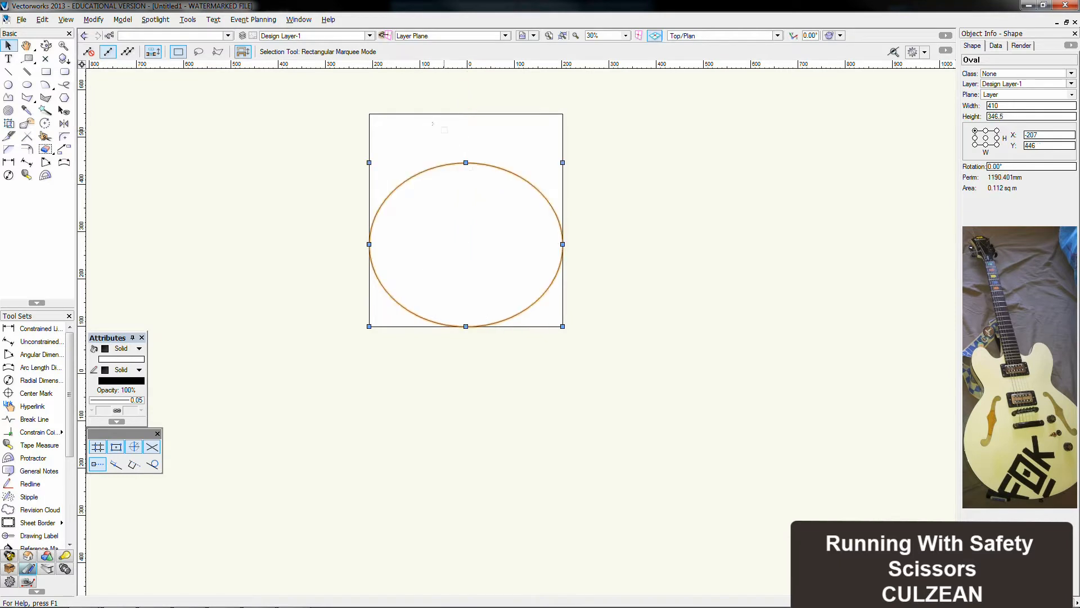
- Draw a small upright oval about 53 mm wide and 92 mm high inside the upper left of the tall rectangle
{"action": "key", "text": "7"}
{"action": "left_click_drag", "start_coordinate": [394, 156], "coordinate": [428, 142]}
{"action": "key", "text": "x"}
- Draw a rectangle 290 mm wide and 103.5 mm high from the tall rectangle's upper-left corner down to the large oval's top
{"action": "key", "text": "4"}
{"action": "left_click_drag", "start_coordinate": [370, 114], "coordinate": [369, 163]}
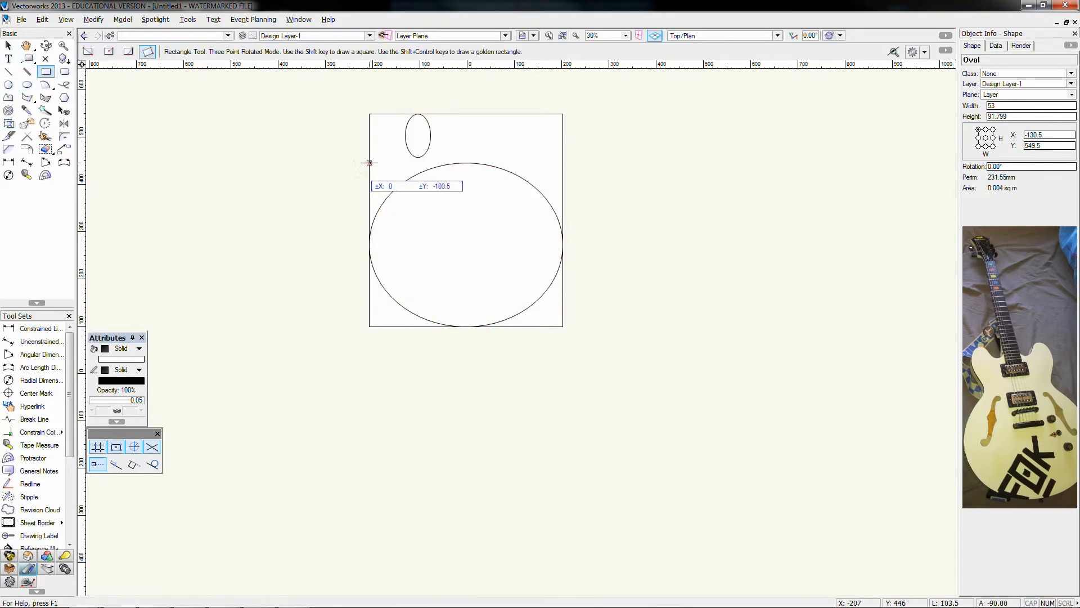
{"action": "key", "text": "Tab"}
{"action": "type", "text": "290"}
{"action": "key", "text": "Return"}
{"action": "left_click", "coordinate": [637, 324]}
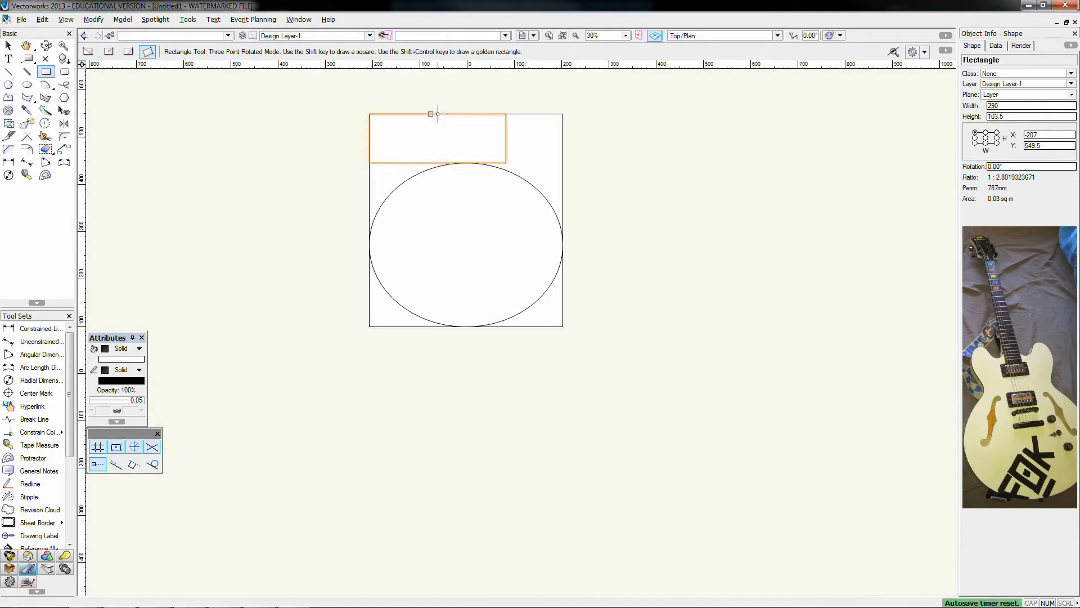
- Centre the 290 mm rectangle on the midpoint of the tall rectangle's top edge, behind the small oval
{"action": "key", "text": "x"}
{"action": "left_click_drag", "start_coordinate": [438, 115], "coordinate": [466, 115]}
{"action": "left_click_drag", "start_coordinate": [339, 96], "coordinate": [467, 190]}
{"action": "key", "text": "x"}
{"action": "scroll", "coordinate": [417, 163], "scroll_direction": "up", "scroll_amount": 1}
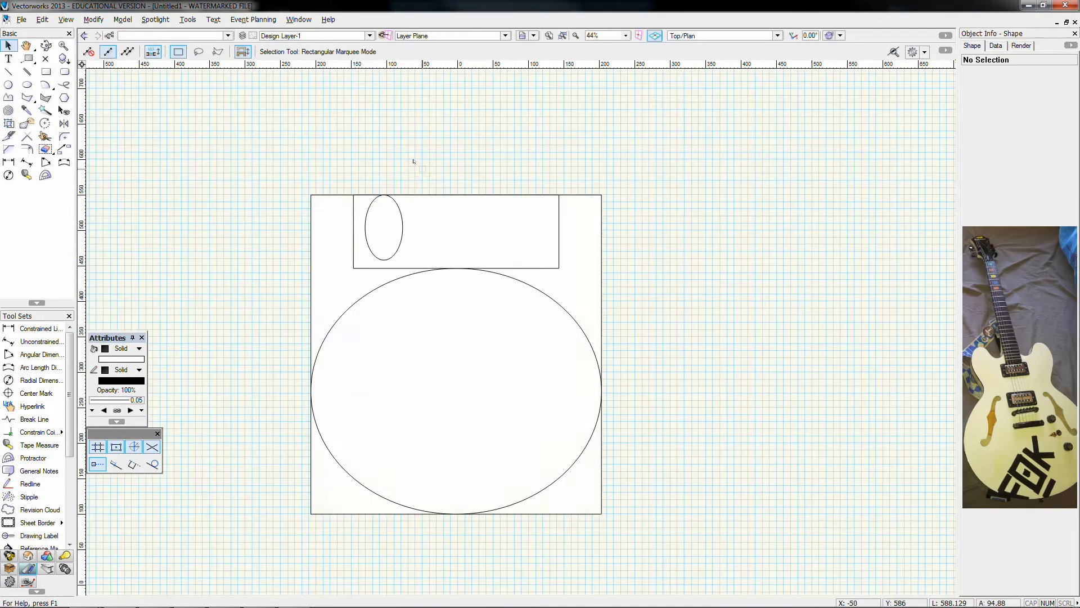
- Place copies of the small oval in both upper corners of the 290 mm rectangle, touching its sides
{"action": "left_click_drag", "start_coordinate": [365, 228], "coordinate": [559, 228]}
{"action": "key", "text": "x"}
{"action": "key", "text": "x"}
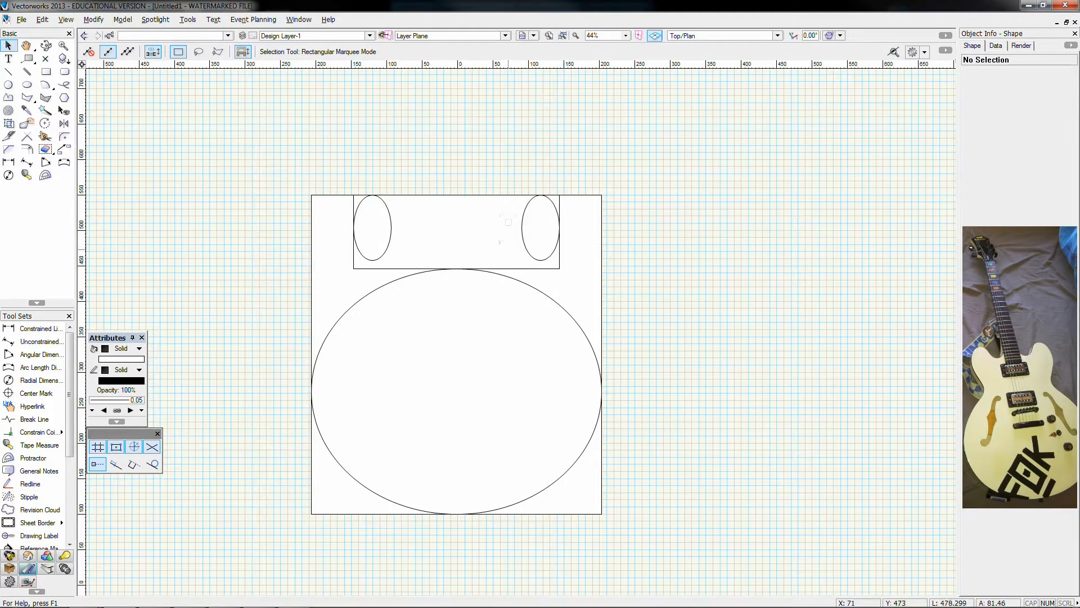
- Draw an upright oval about 84 mm wide and 146 mm high outside the tall rectangle's right side
{"action": "left_click", "coordinate": [27, 85]}
{"action": "left_click_drag", "start_coordinate": [673, 220], "coordinate": [612, 324]}
{"action": "key", "text": "x"}
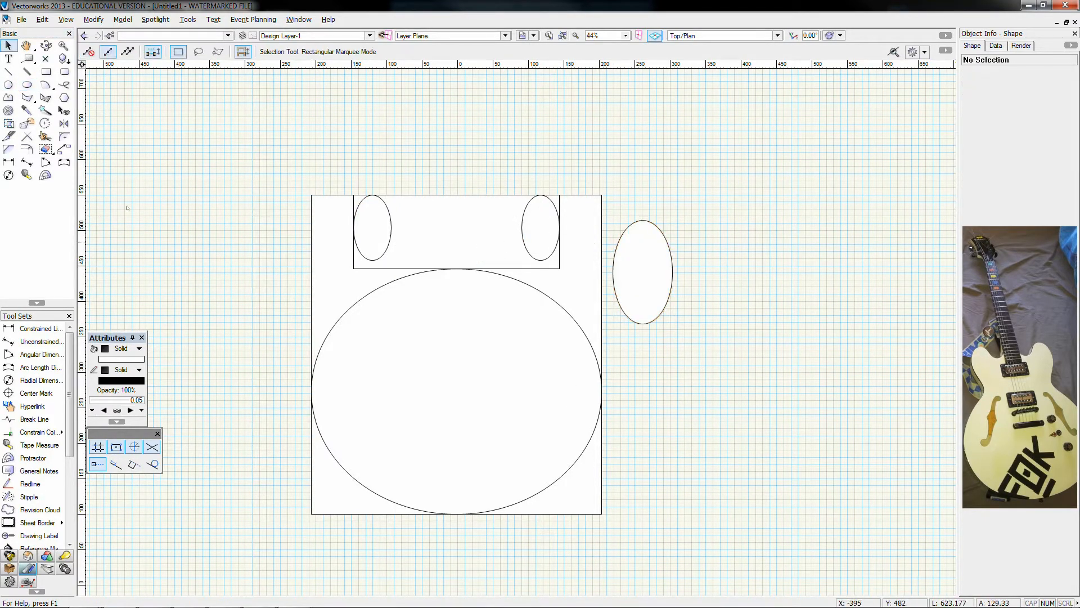
- Draw a 240 by 21 mm rectangle joining the two small ovals and stretch its bottom edge down over the large oval
{"action": "left_click", "coordinate": [46, 71]}
{"action": "left_click_drag", "start_coordinate": [511, 254], "coordinate": [542, 254]}
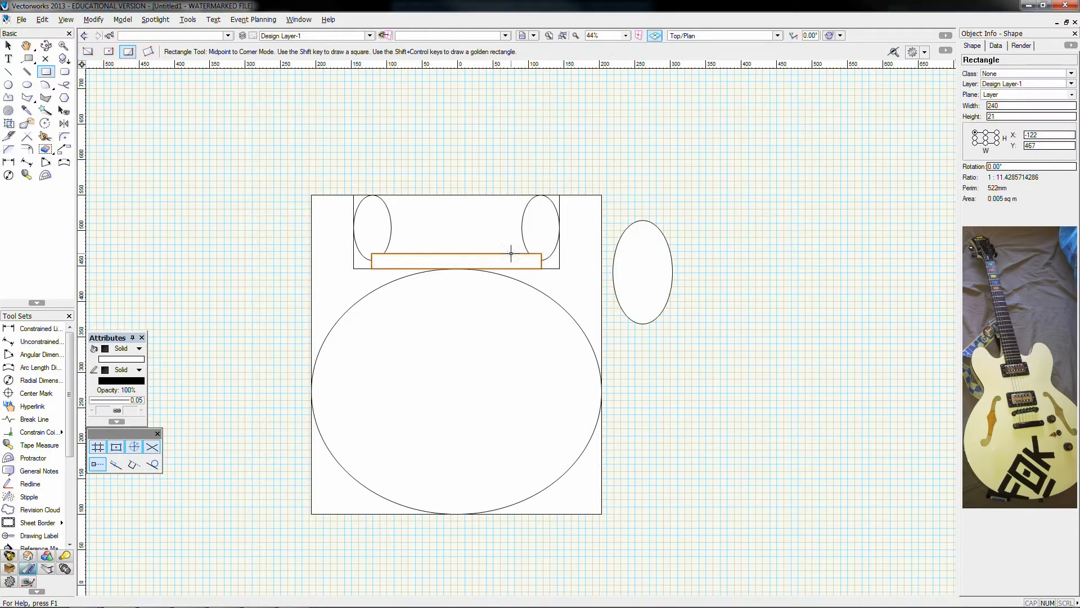
{"action": "key", "text": "x"}
{"action": "left_click_drag", "start_coordinate": [456, 268], "coordinate": [456, 309]}
{"action": "key", "text": "x"}
- Merge the two small ovals, the joining rectangle and the large oval into a single body outline
{"action": "left_click", "coordinate": [541, 228]}
{"action": "left_click", "coordinate": [373, 228], "text": "shift"}
{"action": "left_click", "coordinate": [450, 281], "text": "shift"}
{"action": "left_click", "coordinate": [415, 345], "text": "shift"}
{"action": "right_click", "coordinate": [422, 365]}
{"action": "left_click", "coordinate": [466, 242]}
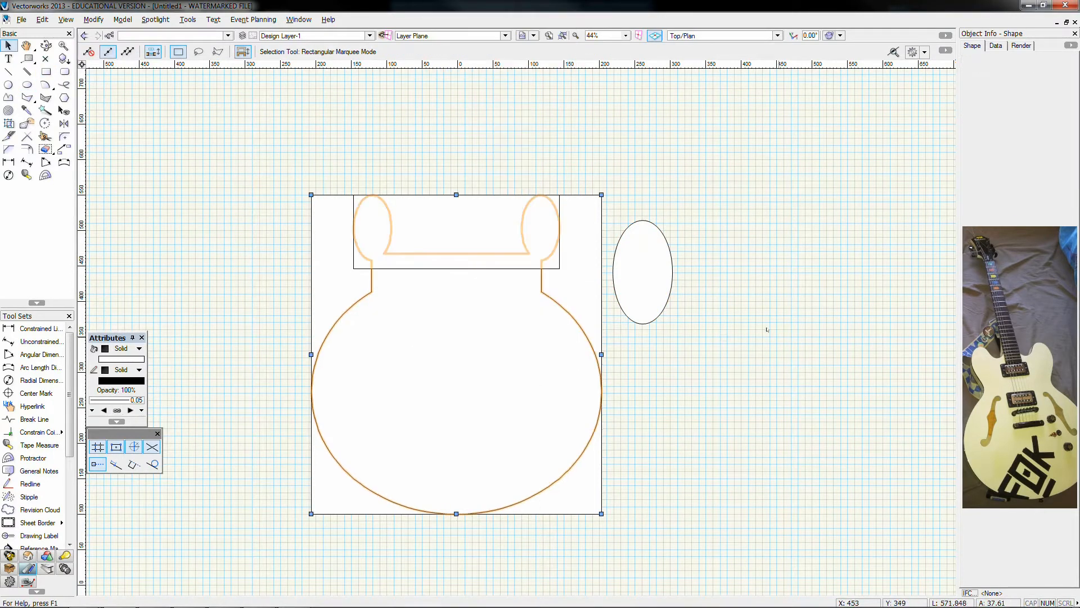
- Move the outer oval against the right waist, between the upper horn and the large lower curve
{"action": "left_click", "coordinate": [716, 277]}
{"action": "left_click", "coordinate": [523, 275]}
{"action": "key", "text": "x"}
{"action": "left_click_drag", "start_coordinate": [613, 272], "coordinate": [559, 268]}
{"action": "scroll", "coordinate": [644, 242], "scroll_direction": "up", "scroll_amount": 2}
{"action": "key", "text": "x"}
{"action": "left_click_drag", "start_coordinate": [467, 228], "coordinate": [453, 228]}
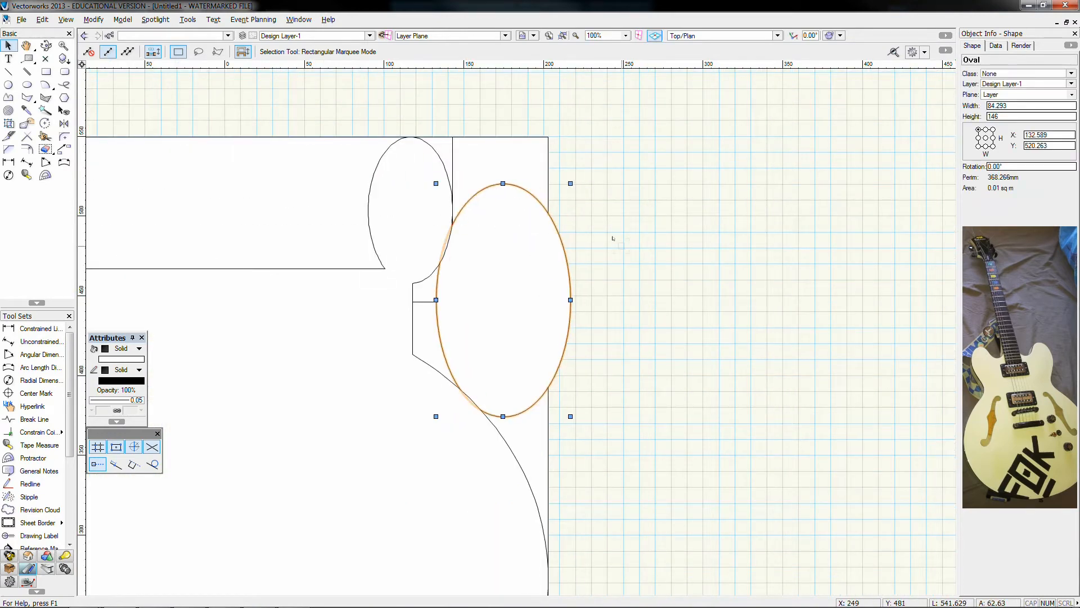
{"action": "scroll", "coordinate": [614, 239], "scroll_direction": "down", "scroll_amount": 2}
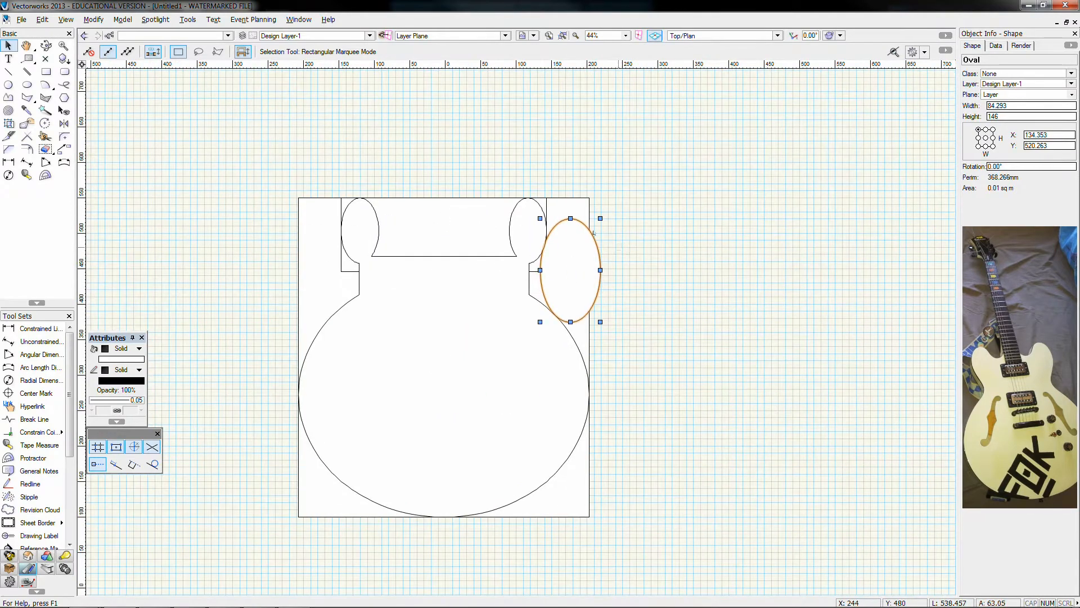
- Shorten the right waist oval to about 123 mm high and move it to touch both the horn and lower curve
{"action": "left_click_drag", "start_coordinate": [571, 230], "coordinate": [571, 235]}
{"action": "scroll", "coordinate": [558, 248], "scroll_direction": "up", "scroll_amount": 3}
{"action": "left_click_drag", "start_coordinate": [519, 259], "coordinate": [513, 229]}
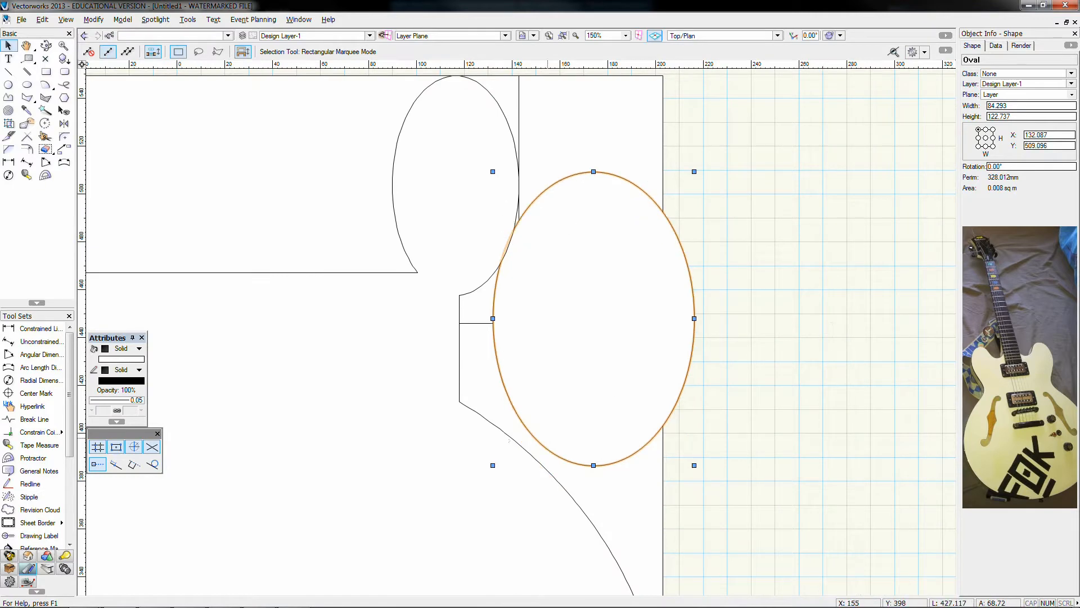
{"action": "left_click_drag", "start_coordinate": [564, 380], "coordinate": [559, 396]}
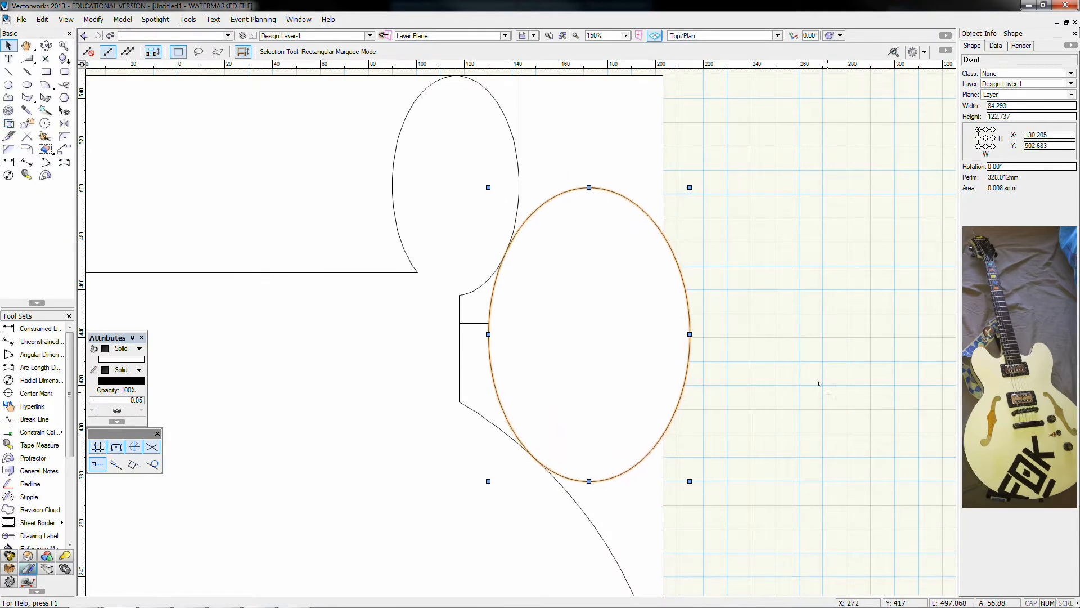
{"action": "left_click", "coordinate": [779, 363]}
{"action": "scroll", "coordinate": [779, 362], "scroll_direction": "down", "scroll_amount": 2}
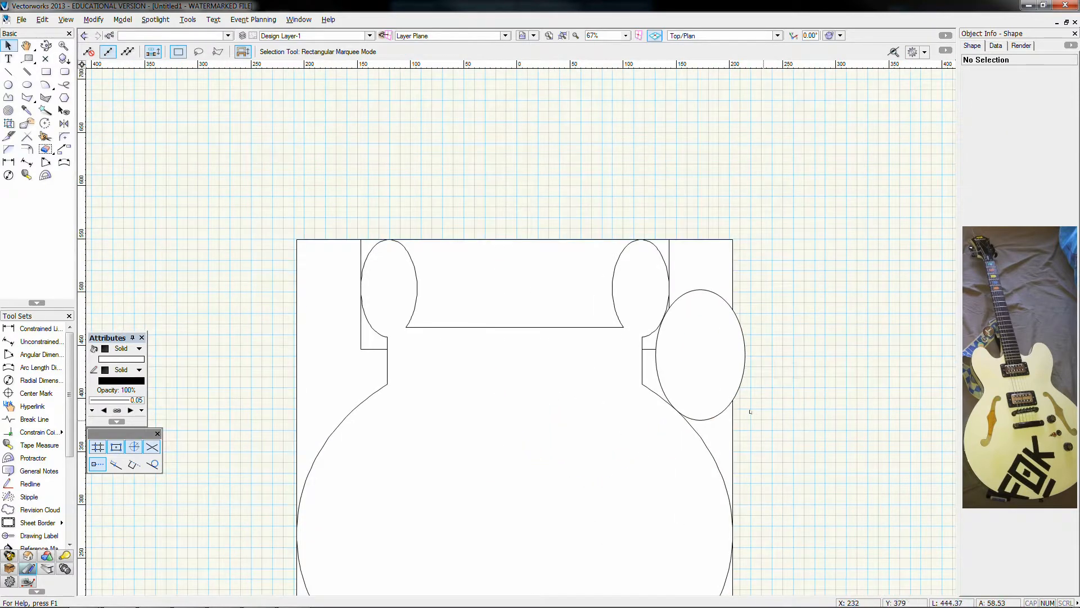
- Draw a rectangle about 57 mm wide and 30.5 mm high on the midpoint of the body's top edge
{"action": "left_click", "coordinate": [46, 71]}
{"action": "left_click", "coordinate": [514, 239]}
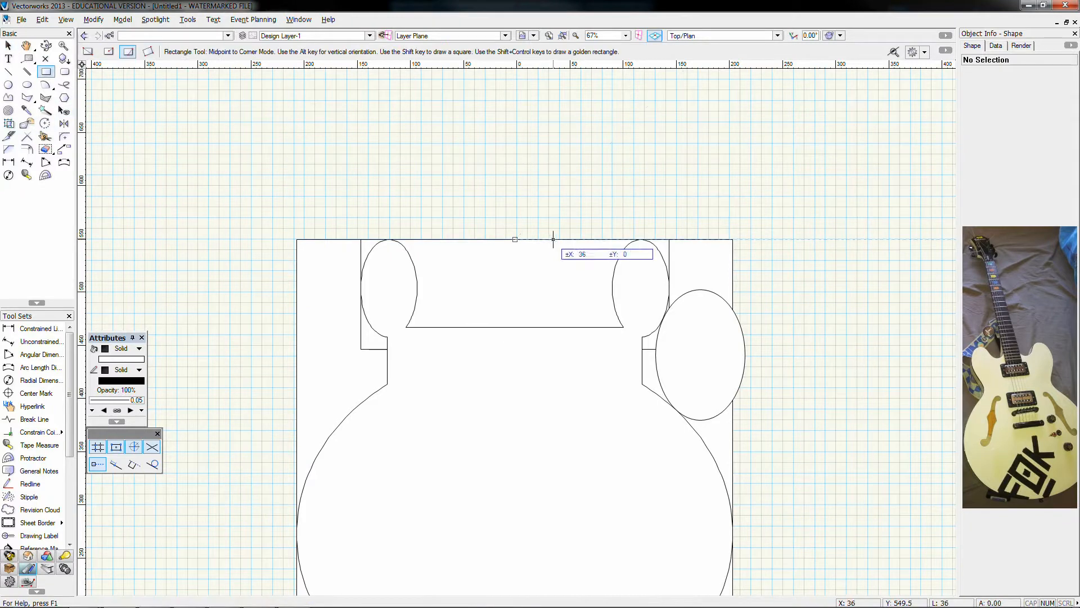
{"action": "left_click", "coordinate": [545, 206]}
- Draw an oval beside the neck rectangle and stretch it to about 74 mm wide and high, touching the right horn
{"action": "left_click", "coordinate": [27, 84]}
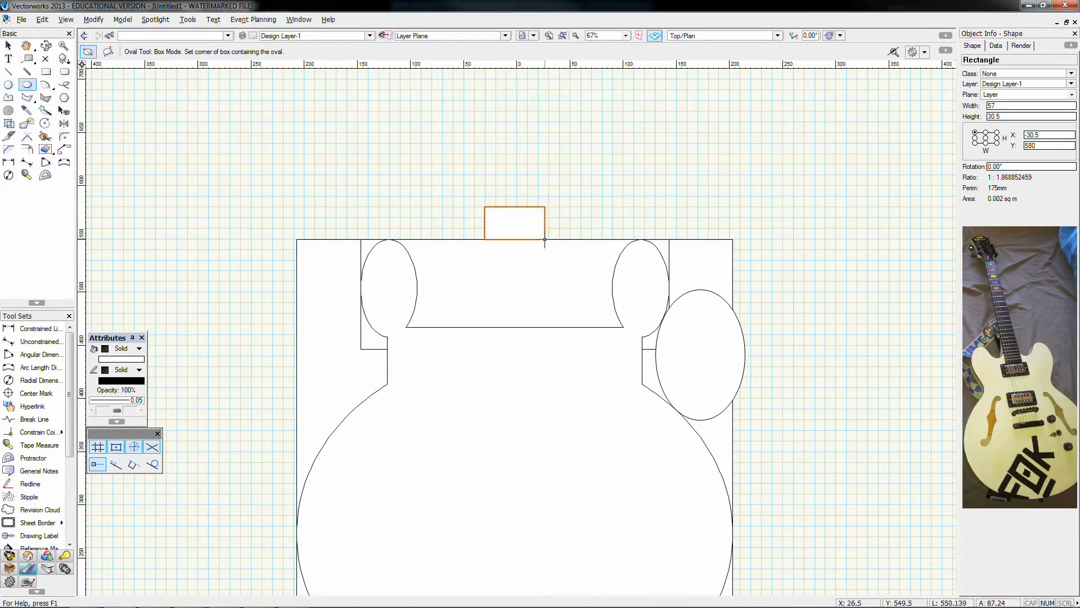
{"action": "left_click", "coordinate": [545, 239]}
{"action": "left_click", "coordinate": [613, 278]}
{"action": "left_click", "coordinate": [8, 46]}
{"action": "left_click_drag", "start_coordinate": [579, 239], "coordinate": [579, 199]}
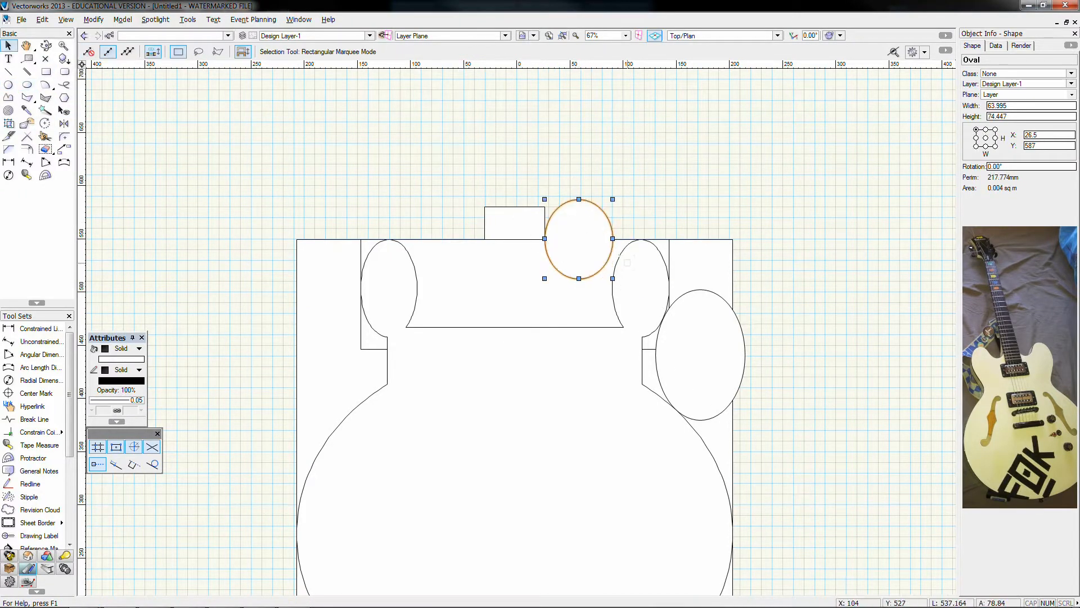
{"action": "left_click_drag", "start_coordinate": [613, 239], "coordinate": [615, 269]}
{"action": "scroll", "coordinate": [625, 249], "scroll_direction": "up", "scroll_amount": 3}
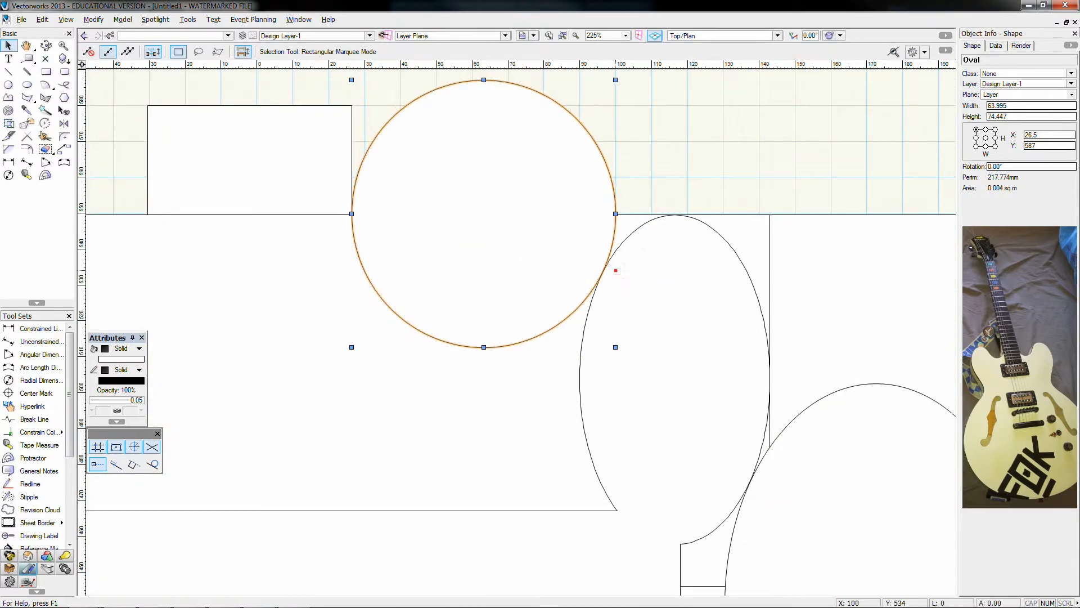
{"action": "scroll", "coordinate": [636, 256], "scroll_direction": "down", "scroll_amount": 4}
{"action": "left_click", "coordinate": [756, 325]}
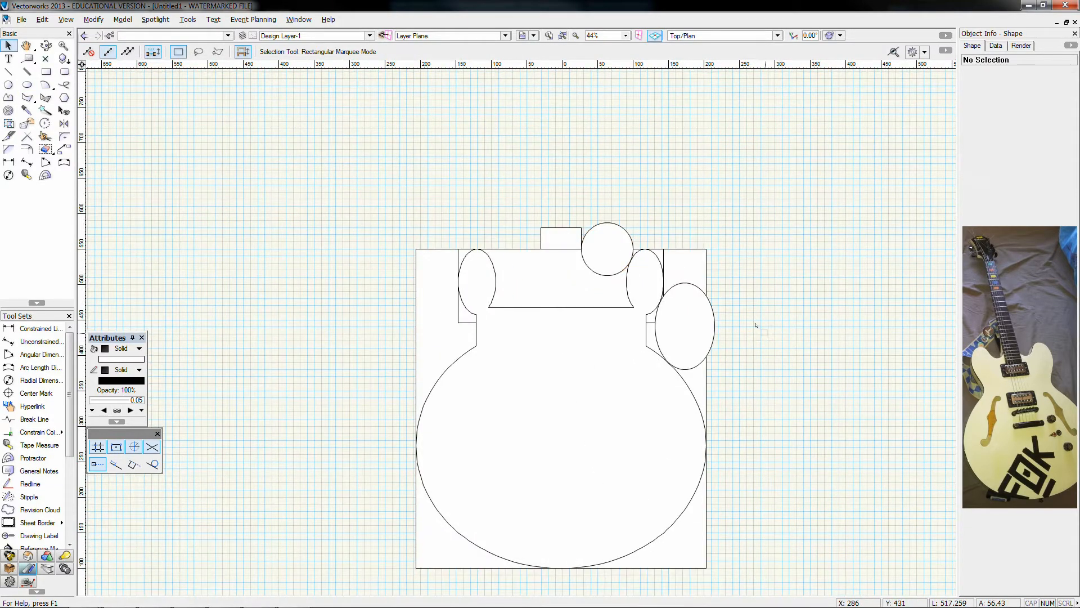
- Mirror copies of the right waist oval and the right top circle across the body's vertical centreline
{"action": "scroll", "coordinate": [755, 325], "scroll_direction": "up", "scroll_amount": 1}
{"action": "left_click", "coordinate": [650, 318]}
{"action": "left_click", "coordinate": [544, 211], "text": "shift"}
{"action": "left_click", "coordinate": [64, 123]}
{"action": "left_click", "coordinate": [467, 305]}
{"action": "left_click", "coordinate": [466, 376]}
{"action": "left_click", "coordinate": [803, 439]}
{"action": "middle_click_drag", "start_coordinate": [807, 454], "coordinate": [790, 353]}
{"action": "scroll", "coordinate": [779, 408], "scroll_direction": "down", "scroll_amount": 1}
{"action": "scroll", "coordinate": [779, 408], "scroll_direction": "up", "scroll_amount": 1}
- Start a cubic-vertex polyline at the body's bottom centre and trace the lower-left curve to its widest point
{"action": "left_click", "coordinate": [8, 97]}
{"action": "left_click", "coordinate": [129, 52]}
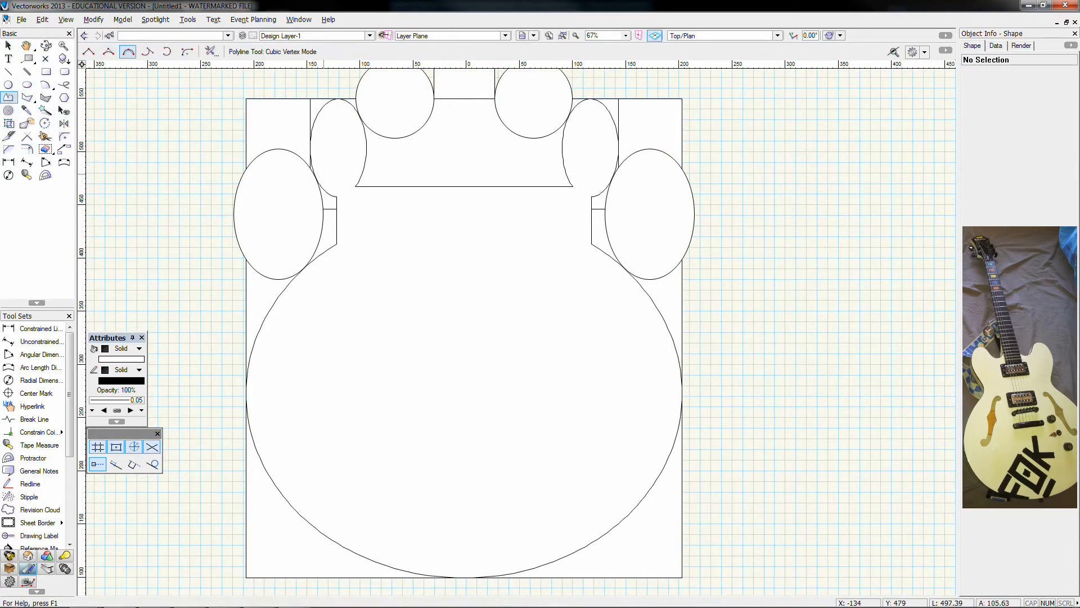
{"action": "left_click", "coordinate": [464, 577]}
{"action": "scroll", "coordinate": [371, 563], "scroll_direction": "up", "scroll_amount": 2}
{"action": "left_click", "coordinate": [446, 579]}
{"action": "left_click", "coordinate": [324, 530]}
{"action": "middle_click_drag", "start_coordinate": [323, 530], "coordinate": [442, 600]}
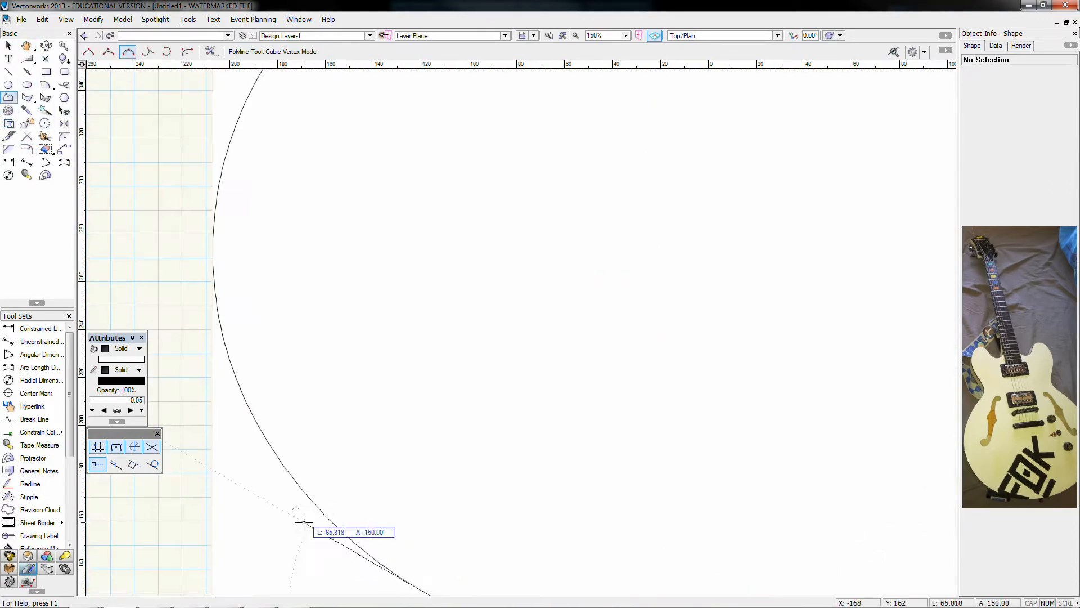
{"action": "left_click", "coordinate": [318, 508]}
{"action": "left_click", "coordinate": [251, 412]}
{"action": "left_click", "coordinate": [229, 354]}
{"action": "left_click", "coordinate": [213, 266]}
- Continue the polyline up the large curve's left side to where it meets the left waist oval
{"action": "middle_click_drag", "start_coordinate": [213, 266], "coordinate": [231, 348]}
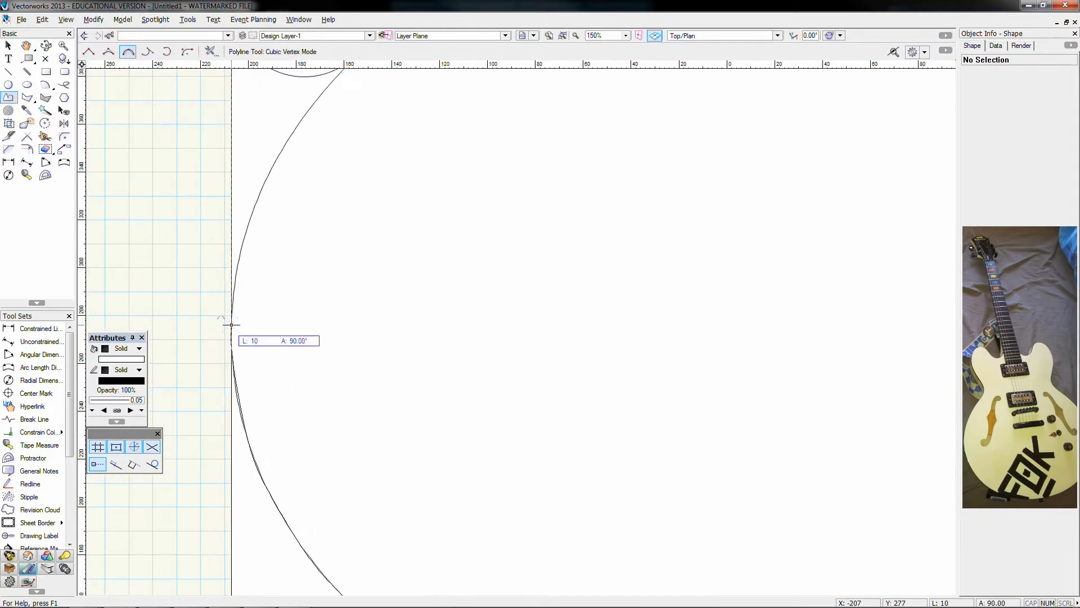
{"action": "left_click", "coordinate": [256, 202]}
{"action": "middle_click_drag", "start_coordinate": [286, 130], "coordinate": [272, 357]}
{"action": "left_click", "coordinate": [282, 353]}
{"action": "left_click", "coordinate": [336, 288]}
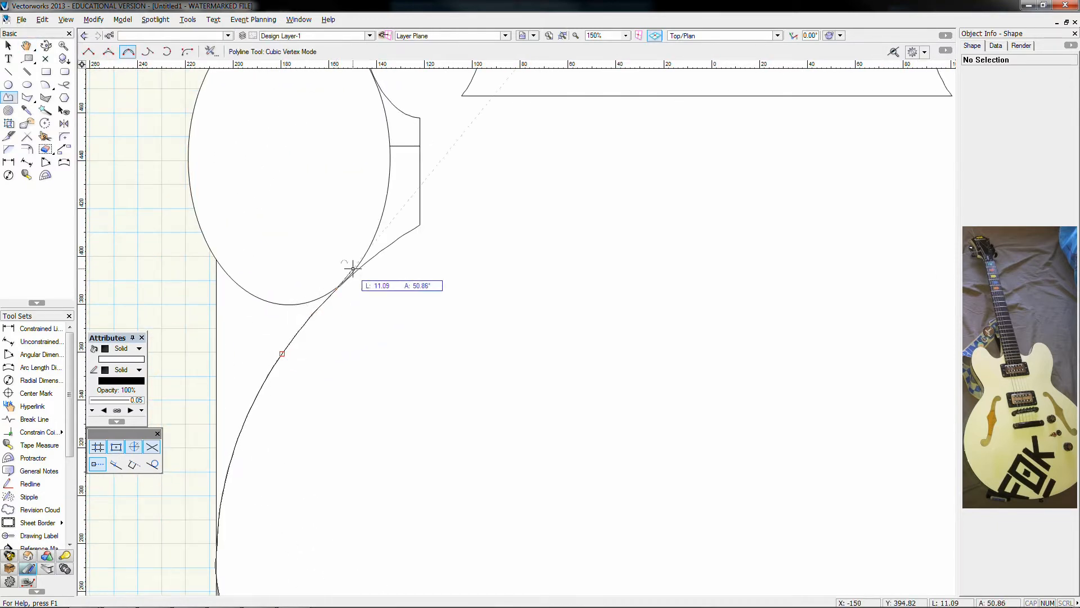
- Trace the polyline along the left waist oval's inner edge up to its contact with the left horn
{"action": "scroll", "coordinate": [352, 268], "scroll_direction": "up", "scroll_amount": 2}
{"action": "left_click", "coordinate": [366, 251]}
{"action": "left_click", "coordinate": [401, 185]}
{"action": "middle_click_drag", "start_coordinate": [403, 181], "coordinate": [426, 412]}
{"action": "left_click", "coordinate": [446, 350]}
{"action": "left_click", "coordinate": [457, 226]}
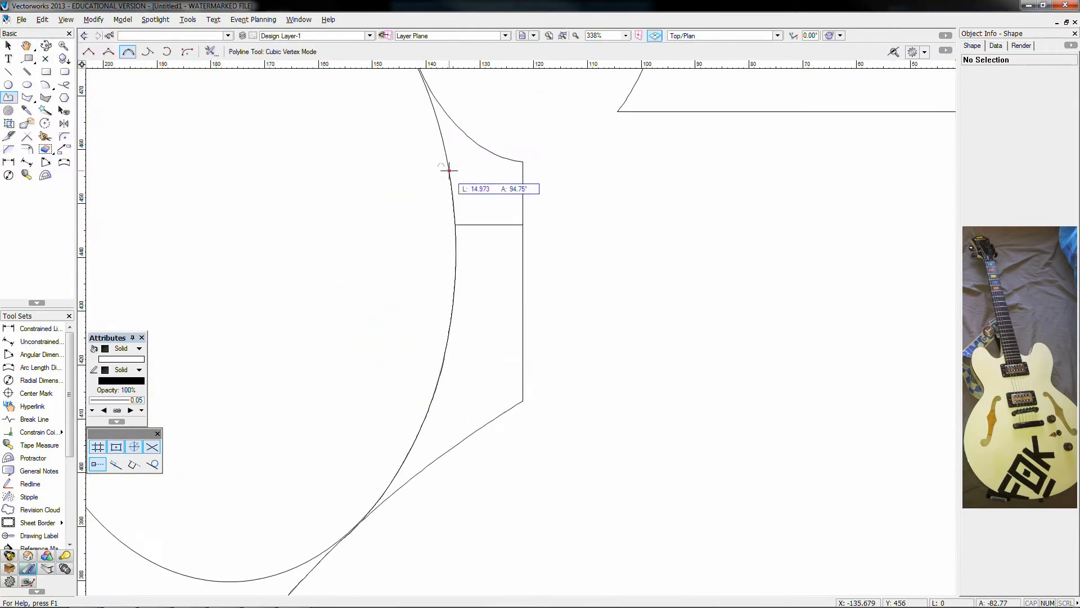
{"action": "left_click", "coordinate": [449, 173]}
{"action": "scroll", "coordinate": [448, 171], "scroll_direction": "down", "scroll_amount": 1}
{"action": "middle_click_drag", "start_coordinate": [448, 171], "coordinate": [428, 331]}
{"action": "scroll", "coordinate": [421, 297], "scroll_direction": "up", "scroll_amount": 3}
{"action": "left_click", "coordinate": [405, 251]}
{"action": "left_click", "coordinate": [363, 139]}
- Continue the polyline up the outer edge of the left horn oval
{"action": "scroll", "coordinate": [363, 139], "scroll_direction": "down", "scroll_amount": 2}
{"action": "middle_click_drag", "start_coordinate": [364, 139], "coordinate": [408, 424]}
{"action": "left_click", "coordinate": [387, 320]}
{"action": "left_click", "coordinate": [388, 260]}
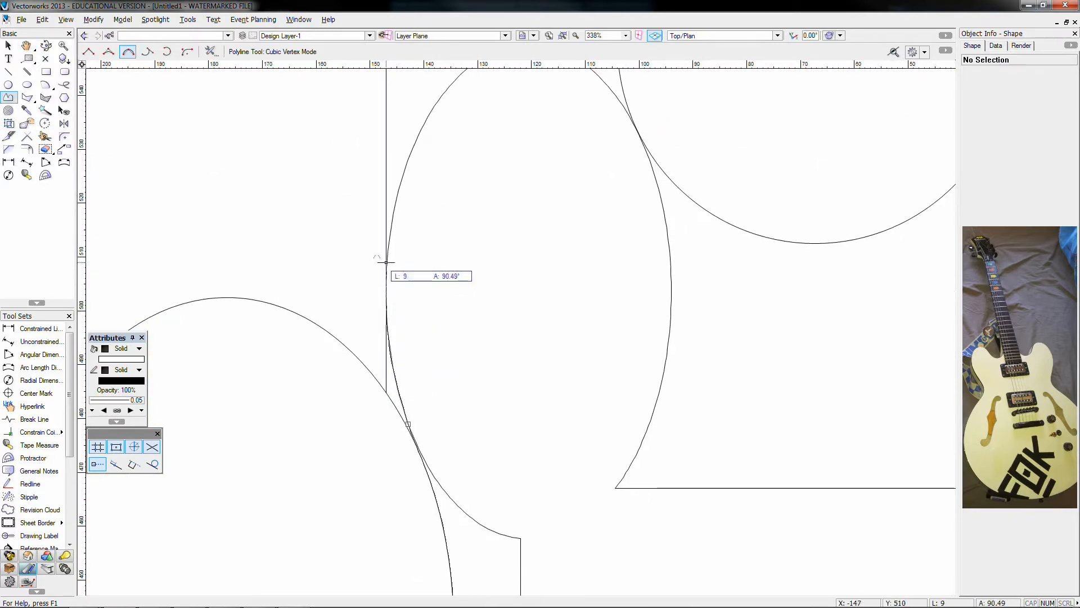
{"action": "left_click", "coordinate": [398, 192]}
- Trace the polyline over the top of the left horn and down to its contact with the left top circle
{"action": "middle_click_drag", "start_coordinate": [422, 123], "coordinate": [400, 332]}
{"action": "scroll", "coordinate": [408, 321], "scroll_direction": "down", "scroll_amount": 3}
{"action": "scroll", "coordinate": [411, 318], "scroll_direction": "up", "scroll_amount": 3}
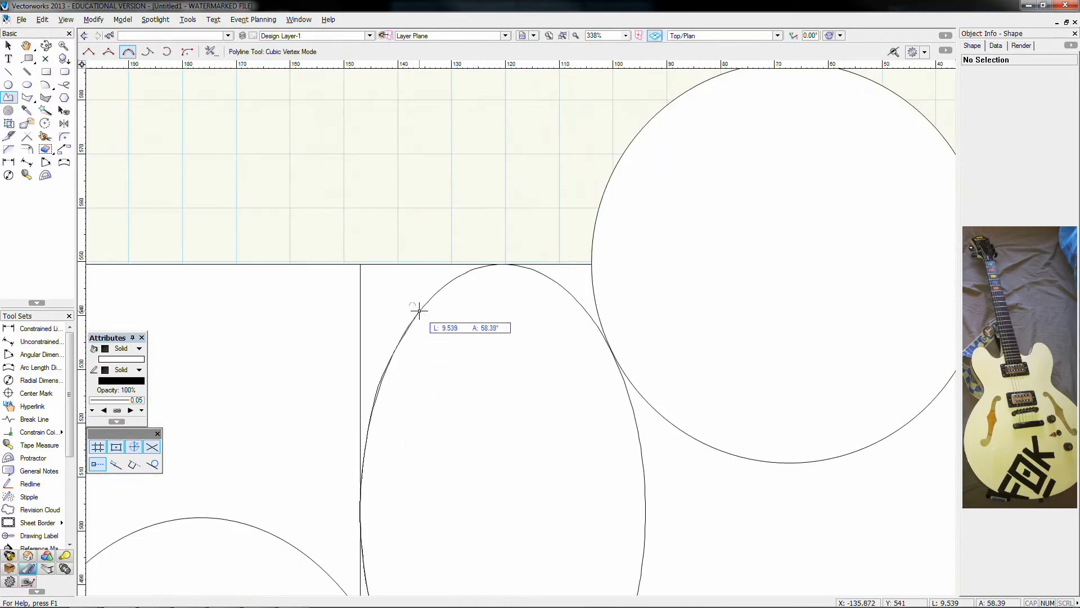
{"action": "left_click", "coordinate": [419, 310]}
{"action": "left_click", "coordinate": [462, 274]}
{"action": "left_click", "coordinate": [502, 264]}
{"action": "left_click", "coordinate": [544, 275]}
{"action": "left_click", "coordinate": [598, 326]}
{"action": "left_click", "coordinate": [612, 353]}
- Trace the polyline along the lower half of the left top circle up to the neck rectangle's corner
{"action": "left_click", "coordinate": [657, 412]}
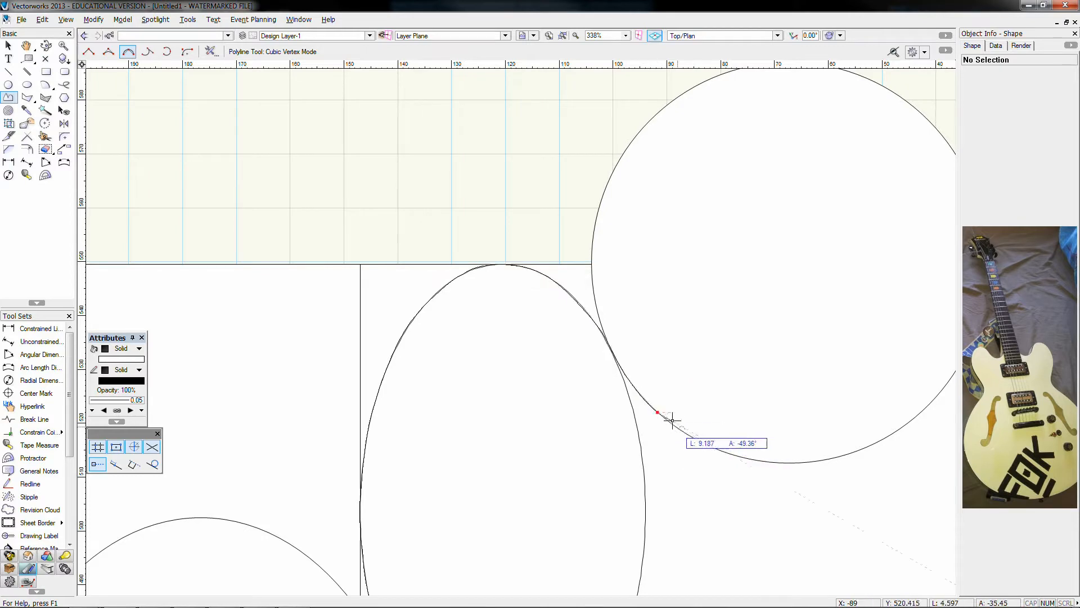
{"action": "left_click", "coordinate": [704, 444]}
{"action": "left_click", "coordinate": [774, 463]}
{"action": "left_click", "coordinate": [860, 449]}
{"action": "middle_click_drag", "start_coordinate": [860, 449], "coordinate": [565, 560]}
{"action": "left_click", "coordinate": [620, 529]}
{"action": "left_click", "coordinate": [669, 464]}
{"action": "left_click", "coordinate": [690, 404]}
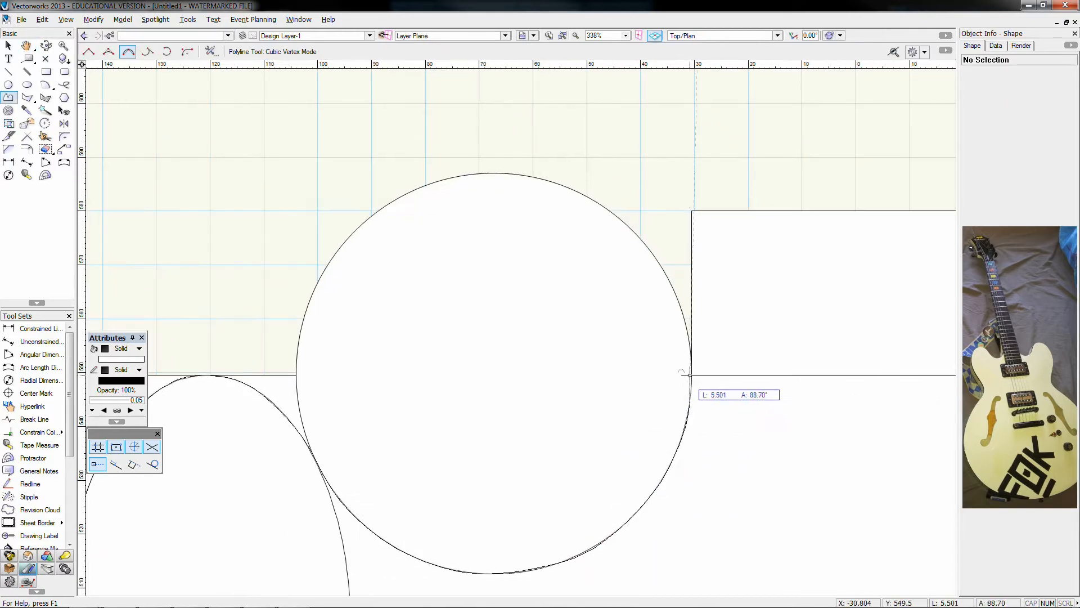
{"action": "left_click", "coordinate": [690, 375]}
- Close the polyline with corner vertices along the top edge to the centre and 450 mm straight down to the starting point
{"action": "key", "text": "u"}
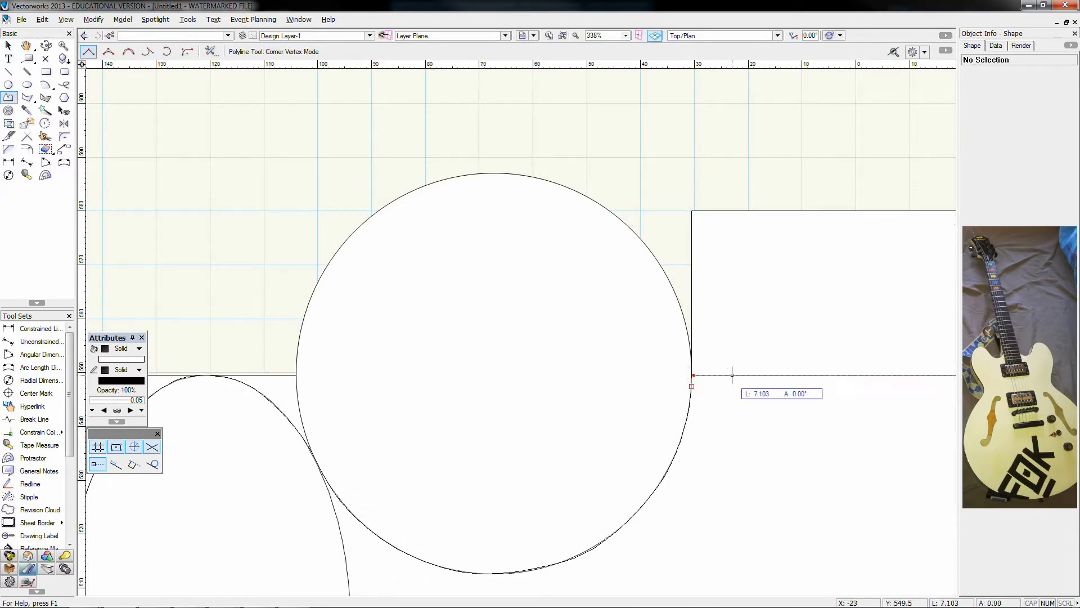
{"action": "scroll", "coordinate": [754, 378], "scroll_direction": "down", "scroll_amount": 3}
{"action": "left_click", "coordinate": [780, 377]}
{"action": "scroll", "coordinate": [755, 506], "scroll_direction": "down", "scroll_amount": 2}
{"action": "middle_click_drag", "start_coordinate": [762, 548], "coordinate": [746, 330]}
{"action": "left_click", "coordinate": [751, 551]}
{"action": "scroll", "coordinate": [751, 550], "scroll_direction": "up", "scroll_amount": 3}
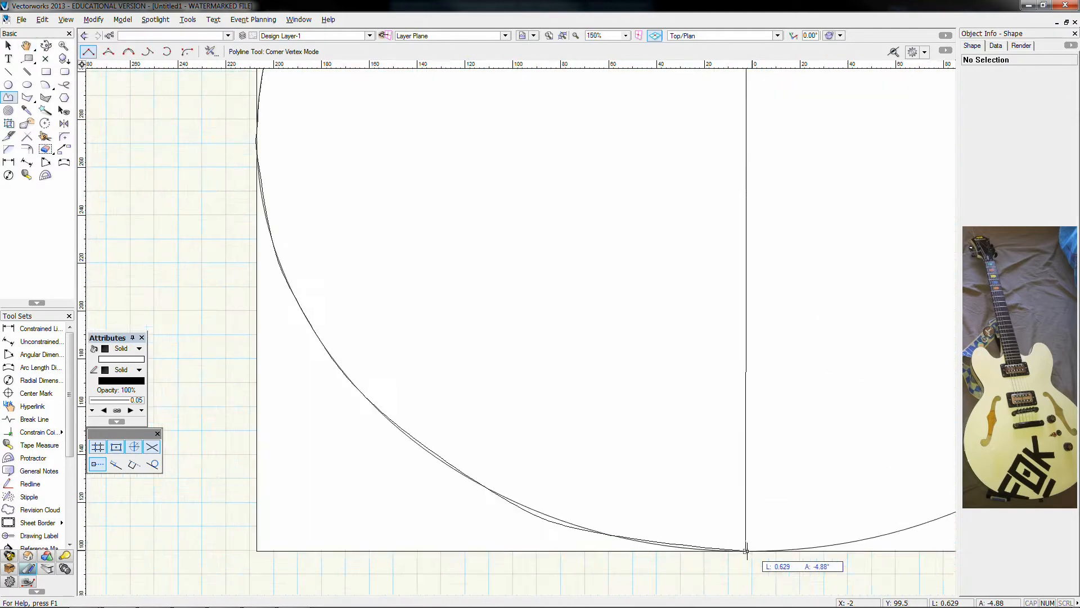
{"action": "scroll", "coordinate": [746, 550], "scroll_direction": "up", "scroll_amount": 5}
{"action": "scroll", "coordinate": [704, 543], "scroll_direction": "down", "scroll_amount": 5}
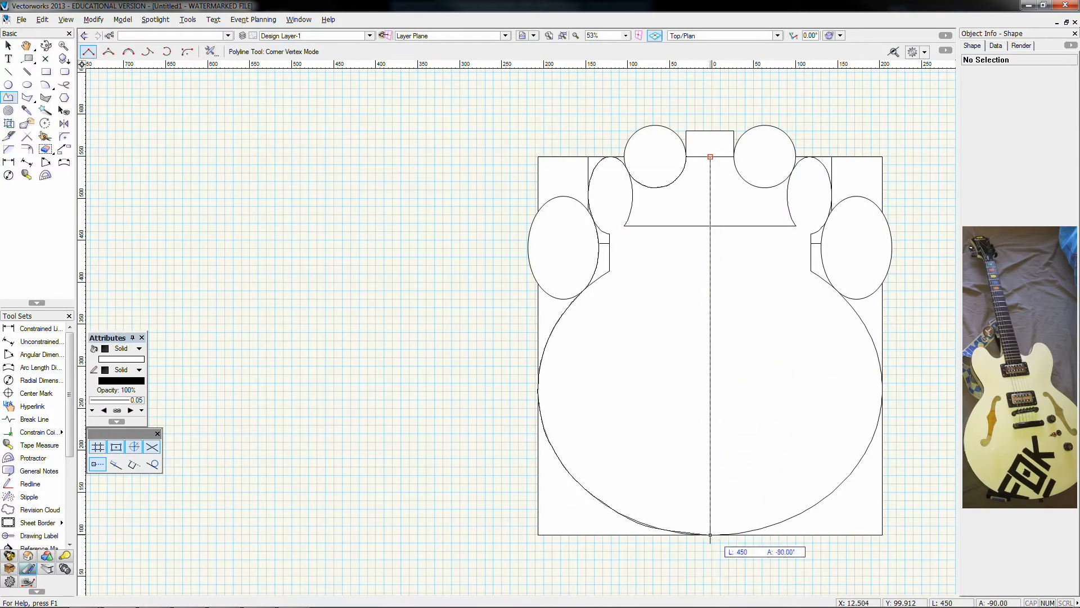
{"action": "scroll", "coordinate": [675, 518], "scroll_direction": "up", "scroll_amount": 4}
{"action": "scroll", "coordinate": [666, 452], "scroll_direction": "down", "scroll_amount": 6}
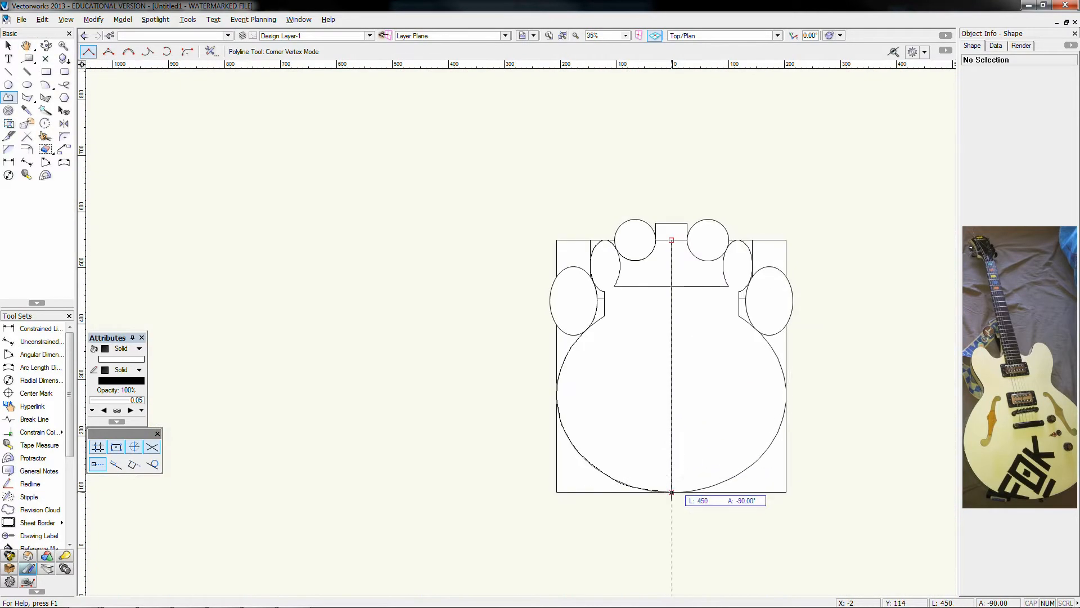
{"action": "left_click", "coordinate": [671, 491]}
{"action": "key", "text": "x"}
{"action": "scroll", "coordinate": [692, 527], "scroll_direction": "up", "scroll_amount": 3}
{"action": "scroll", "coordinate": [530, 524], "scroll_direction": "down", "scroll_amount": 4}
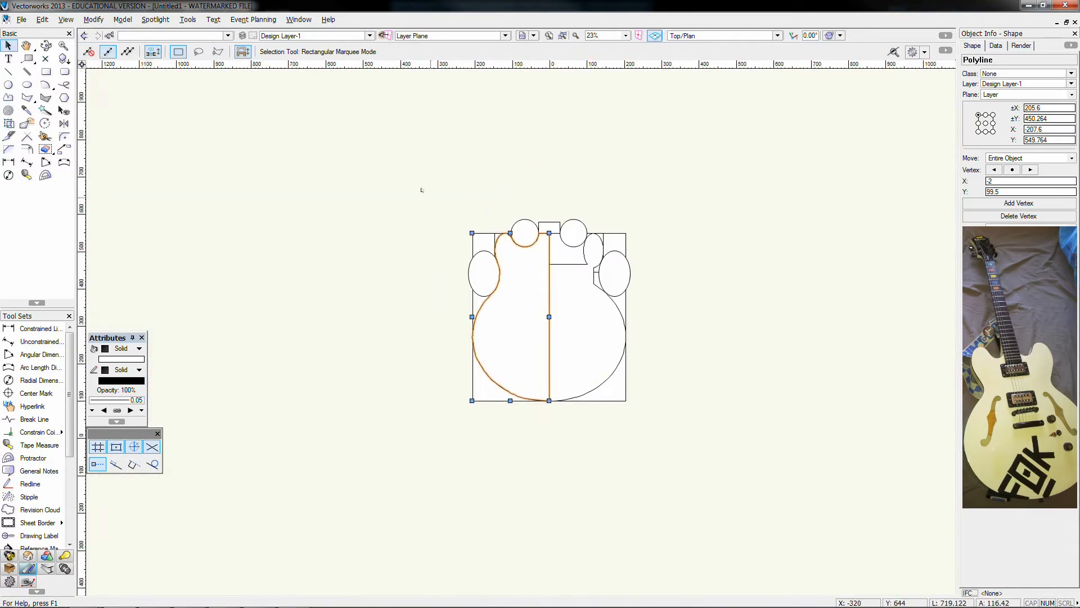
- Delete the construction ovals and rectangles around the traced half and mirror that half across the body's vertical centre line
{"action": "left_click_drag", "start_coordinate": [422, 191], "coordinate": [644, 416], "text": "shift"}
{"action": "key", "text": "Delete"}
{"action": "scroll", "coordinate": [550, 286], "scroll_direction": "up", "scroll_amount": 1}
{"action": "left_click", "coordinate": [547, 287]}
{"action": "key", "text": "equal"}
{"action": "left_click_drag", "start_coordinate": [546, 205], "coordinate": [546, 457]}
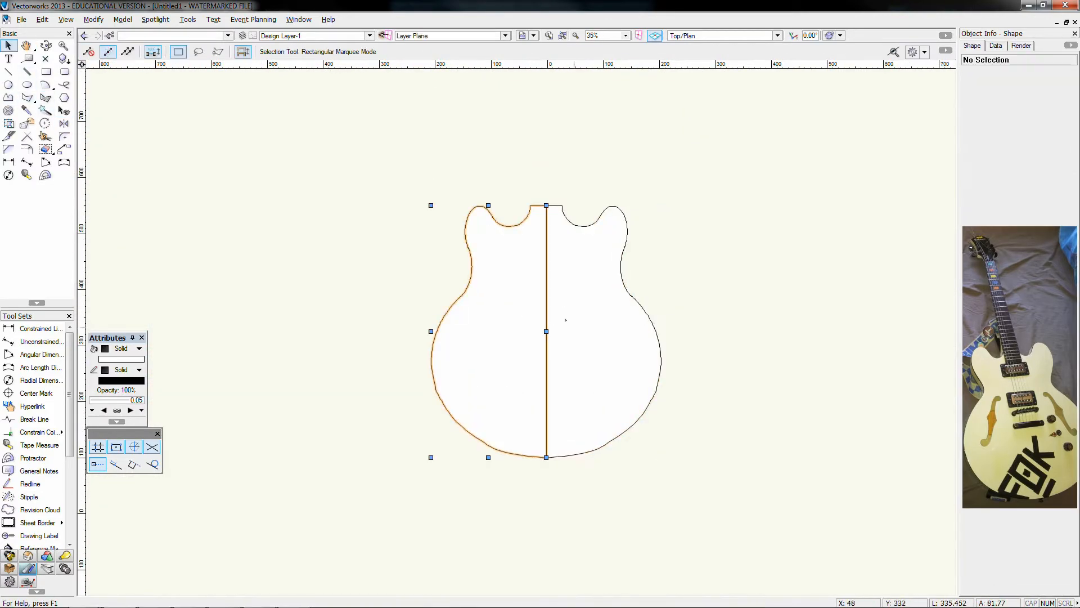
- Add the two mirrored halves together into a single body surface
{"action": "left_click", "coordinate": [567, 319], "text": "shift"}
{"action": "right_click", "coordinate": [573, 320]}
{"action": "left_click", "coordinate": [616, 301]}
{"action": "left_click", "coordinate": [661, 302]}
- Draw a rectangle 410 mm wide and 1090 mm high, starting from the body's bottom centre
{"action": "middle_click_drag", "start_coordinate": [667, 290], "coordinate": [616, 331]}
{"action": "left_click", "coordinate": [46, 72]}
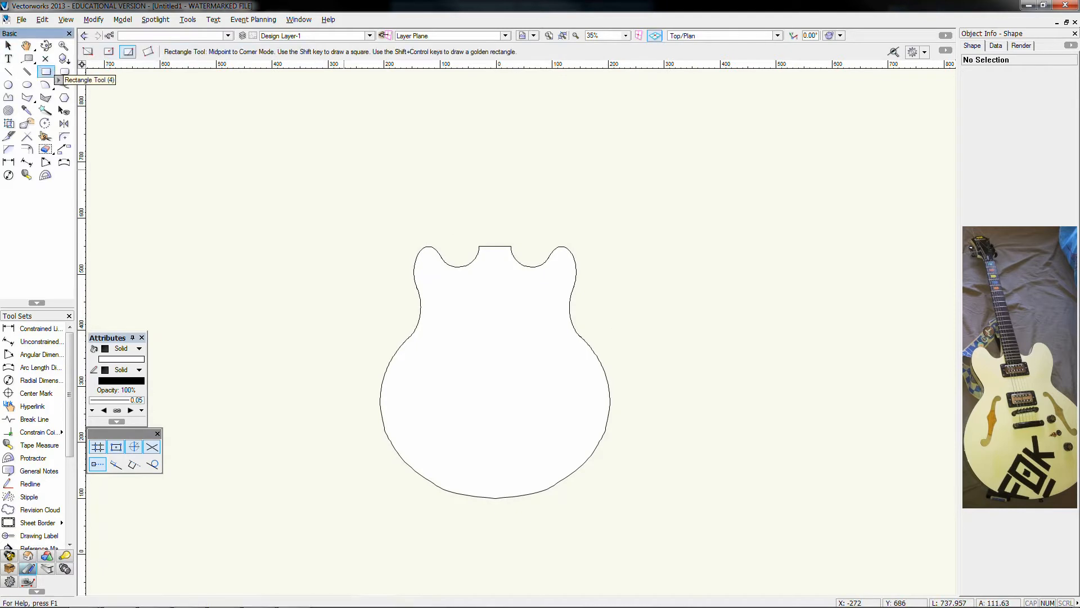
{"action": "scroll", "coordinate": [449, 430], "scroll_direction": "up", "scroll_amount": 1}
{"action": "scroll", "coordinate": [458, 429], "scroll_direction": "down", "scroll_amount": 2}
{"action": "left_click", "coordinate": [453, 537]}
{"action": "key", "text": "Tab"}
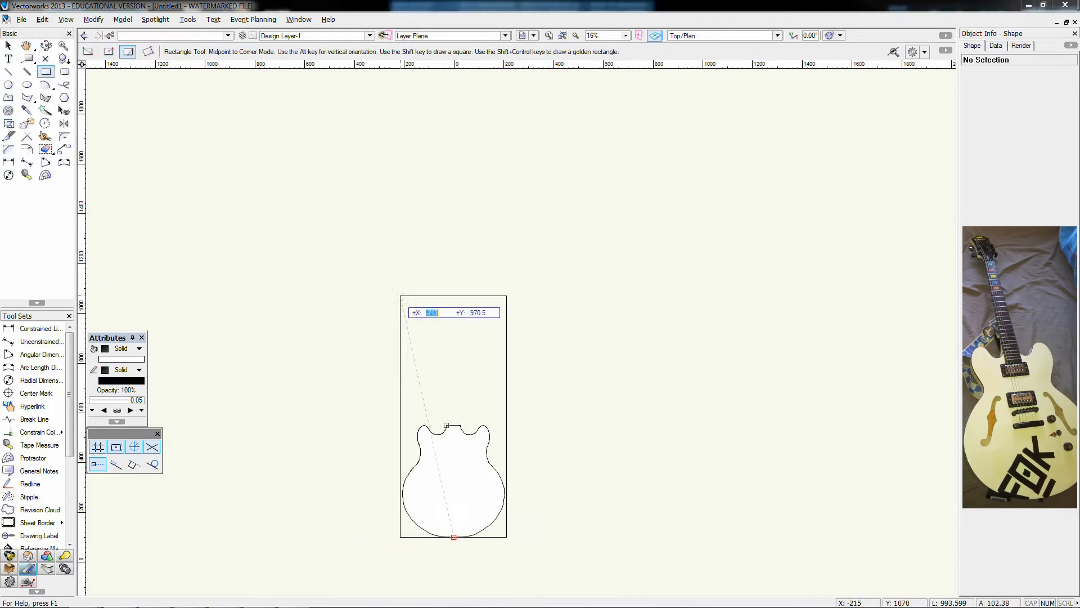
{"action": "type", "text": "-205"}
{"action": "key", "text": "Return"}
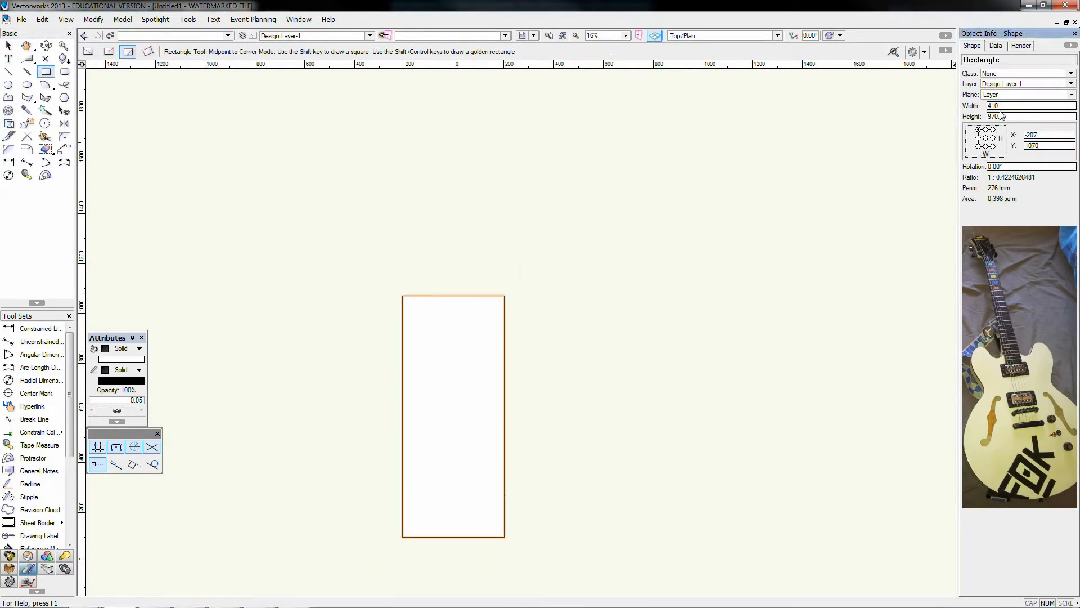
{"action": "type", "text": "1090"}
{"action": "key", "text": "Return"}
- Send the tall rectangle behind the body and move its bottom midpoint up to the body's bottom centre
{"action": "key", "text": "x"}
{"action": "key", "text": "ctrl+b"}
{"action": "scroll", "coordinate": [477, 562], "scroll_direction": "up", "scroll_amount": 1}
{"action": "middle_click_drag", "start_coordinate": [477, 562], "coordinate": [480, 450]}
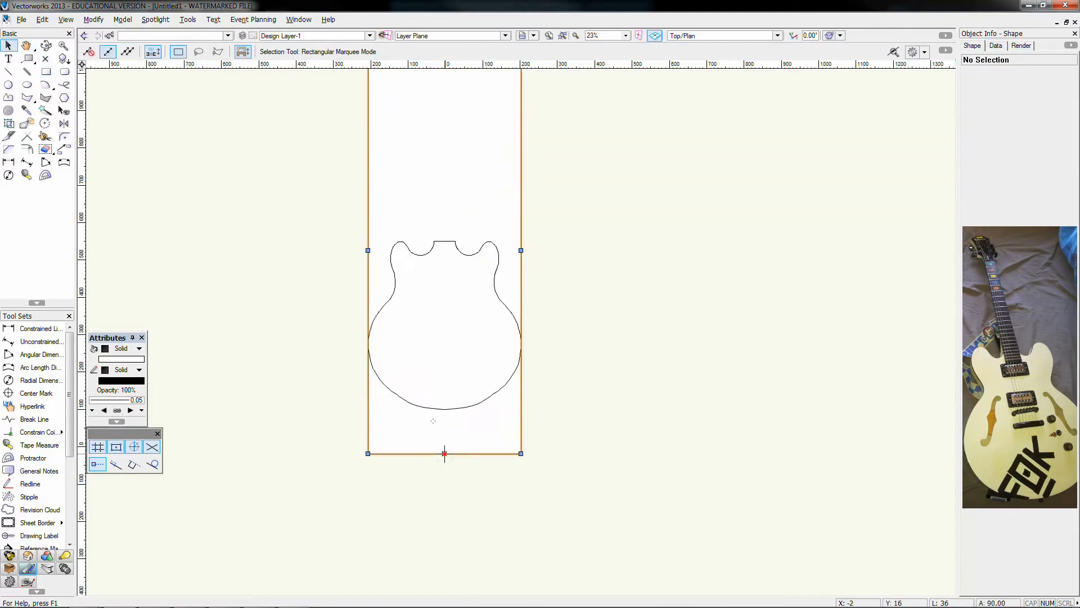
{"action": "left_click_drag", "start_coordinate": [444, 453], "coordinate": [444, 410]}
{"action": "middle_click_drag", "start_coordinate": [545, 234], "coordinate": [540, 381]}
- Draw a three-point neck rectangle upward from the flat edge between the body's horns to about Y 1056
{"action": "left_click", "coordinate": [46, 72]}
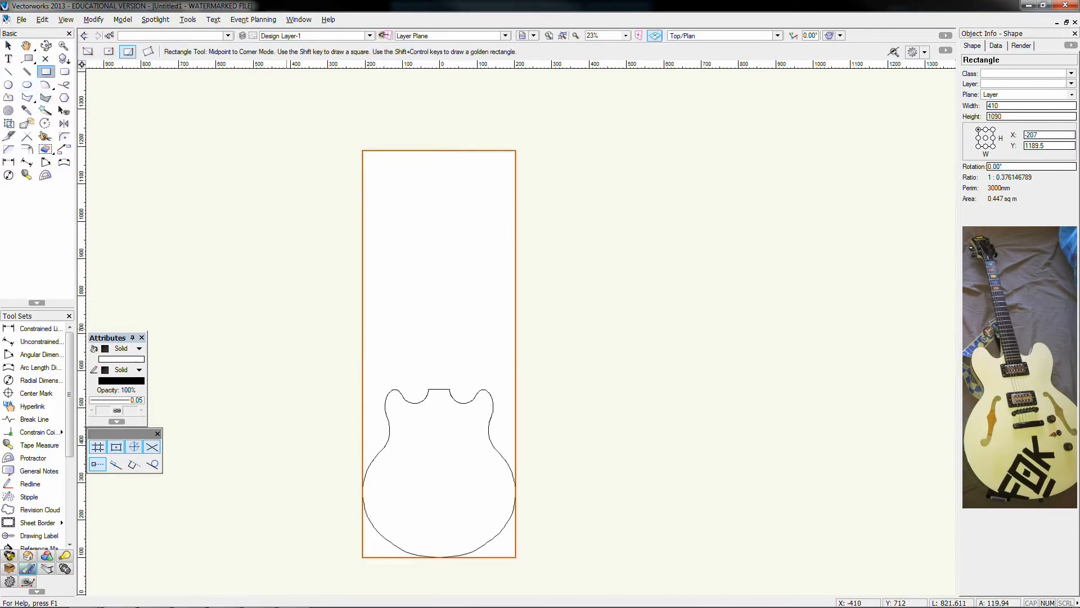
{"action": "left_click", "coordinate": [428, 389]}
{"action": "left_click", "coordinate": [89, 52]}
{"action": "left_click", "coordinate": [148, 51]}
{"action": "left_click", "coordinate": [450, 389]}
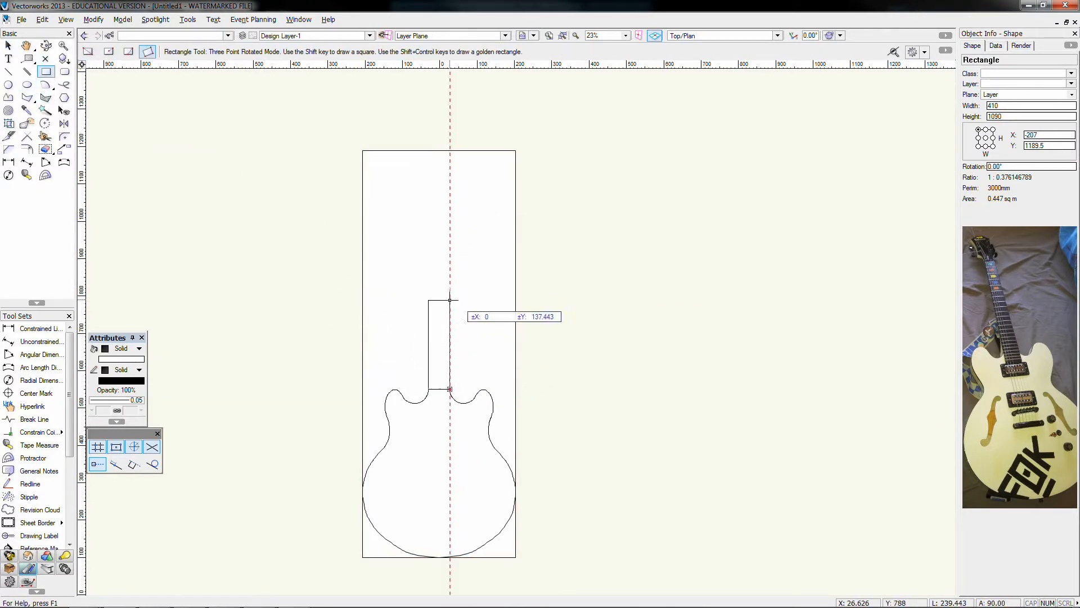
{"action": "left_click", "coordinate": [450, 200]}
- Draw a small rectangle about 43 mm wide on the neck's top edge and centre it on the neck
{"action": "scroll", "coordinate": [437, 200], "scroll_direction": "up", "scroll_amount": 3}
{"action": "left_click", "coordinate": [436, 201]}
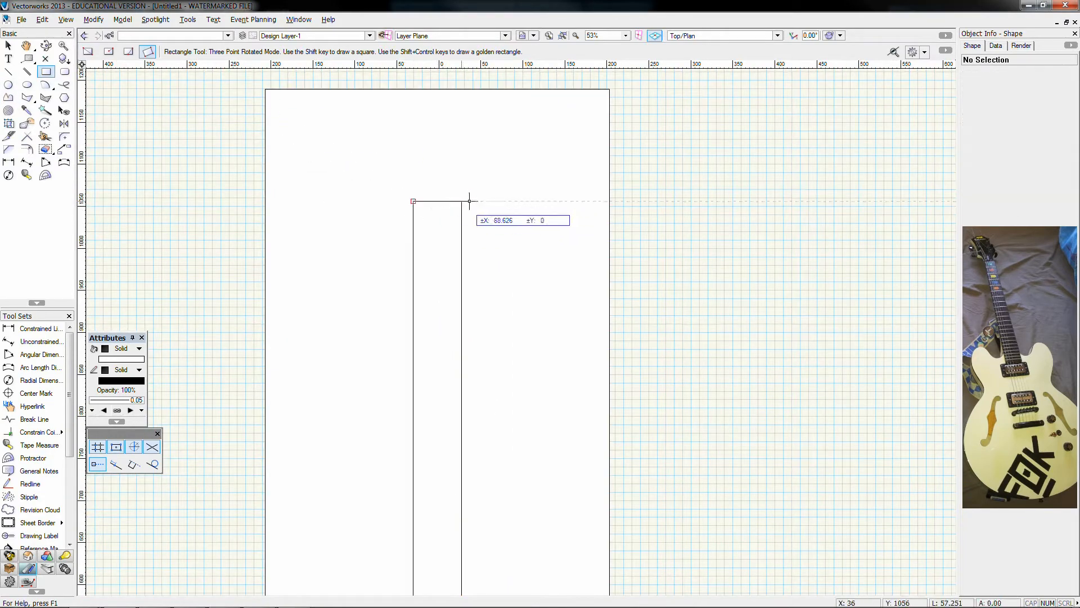
{"action": "scroll", "coordinate": [456, 200], "scroll_direction": "up", "scroll_amount": 6}
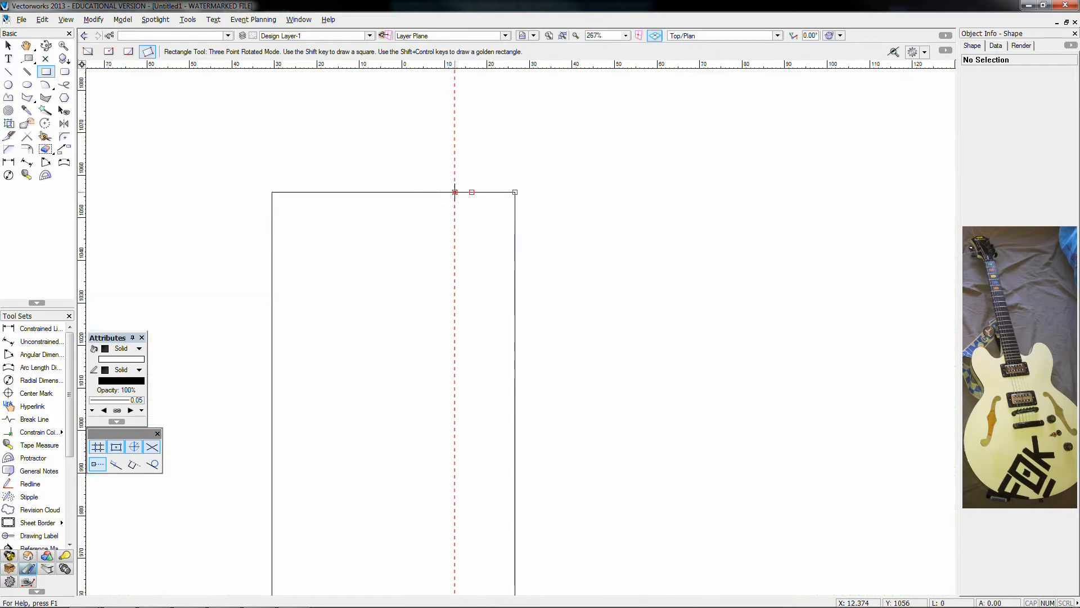
{"action": "left_click", "coordinate": [454, 145]}
{"action": "left_click", "coordinate": [8, 46]}
{"action": "left_click_drag", "start_coordinate": [326, 174], "coordinate": [393, 192]}
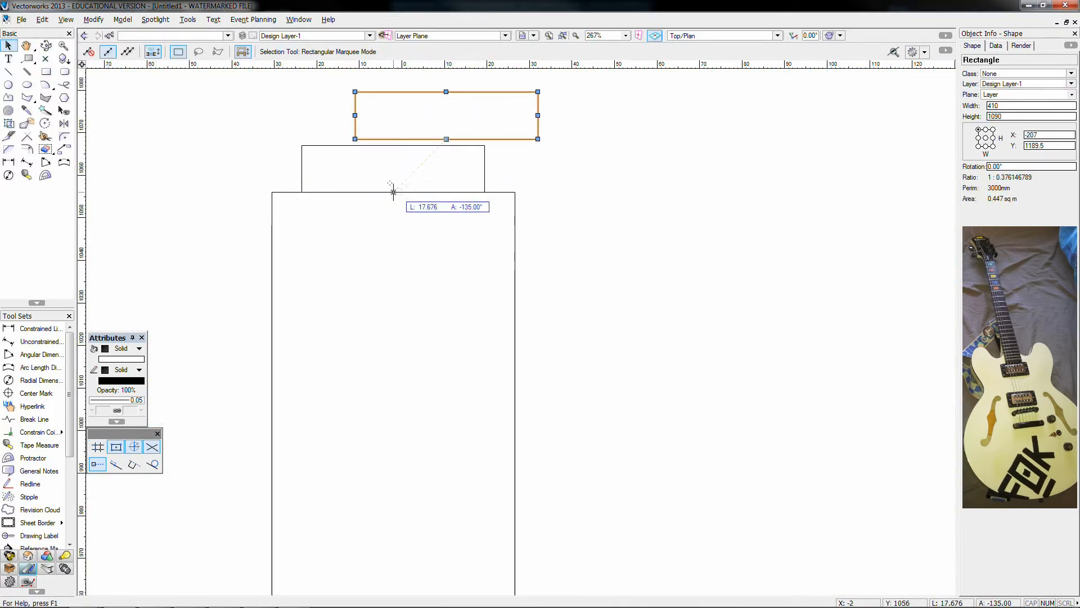
- Draw a thin slanted three-point rectangle, about 505 mm long, from the small rectangle's left corner down to the neck's lower left corner
{"action": "scroll", "coordinate": [401, 192], "scroll_direction": "down", "scroll_amount": 4}
{"action": "left_click", "coordinate": [46, 71]}
{"action": "left_click", "coordinate": [382, 192]}
{"action": "middle_click_drag", "start_coordinate": [362, 429], "coordinate": [397, 181]}
{"action": "scroll", "coordinate": [411, 369], "scroll_direction": "up", "scroll_amount": 5}
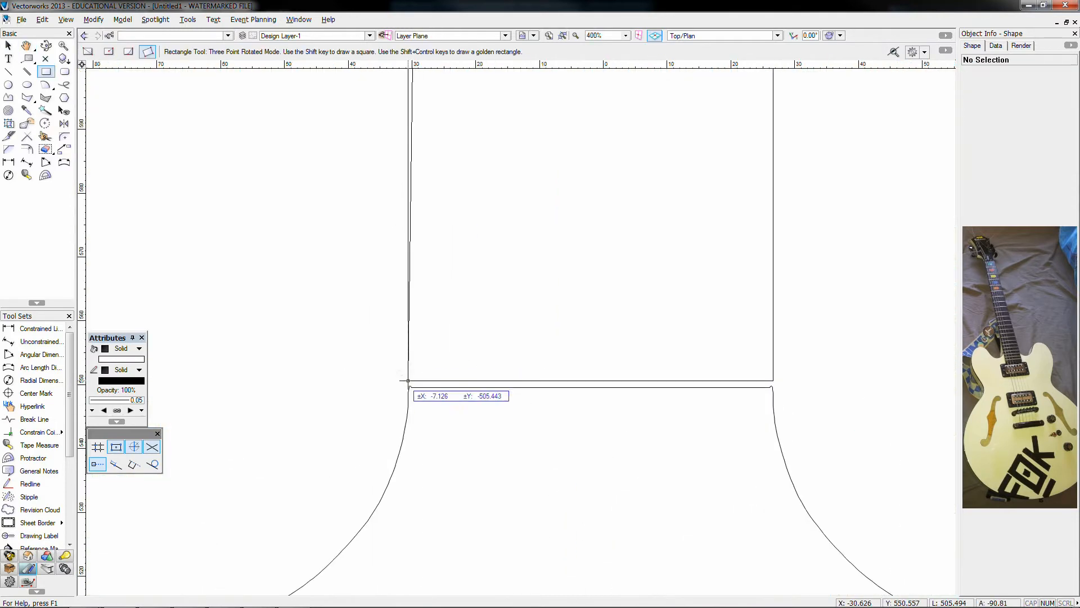
{"action": "left_click", "coordinate": [331, 379]}
- Move the neck and slanted rectangles together down onto the body's flat top edge
{"action": "key", "text": "x"}
{"action": "left_click", "coordinate": [589, 381], "text": "shift"}
{"action": "scroll", "coordinate": [589, 386], "scroll_direction": "down", "scroll_amount": 5}
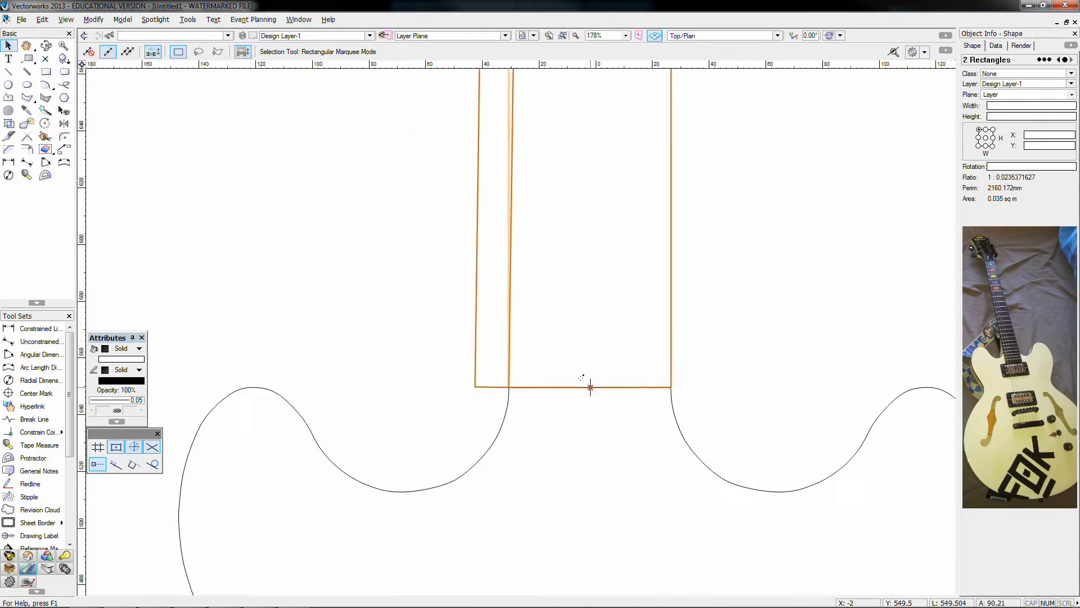
{"action": "middle_click_drag", "start_coordinate": [589, 386], "coordinate": [471, 514]}
- Mirror a copy of the slanted rectangle across the neck's vertical centre line
{"action": "left_click", "coordinate": [441, 137]}
{"action": "left_click", "coordinate": [64, 123]}
{"action": "left_click", "coordinate": [470, 301]}
{"action": "left_click", "coordinate": [470, 261]}
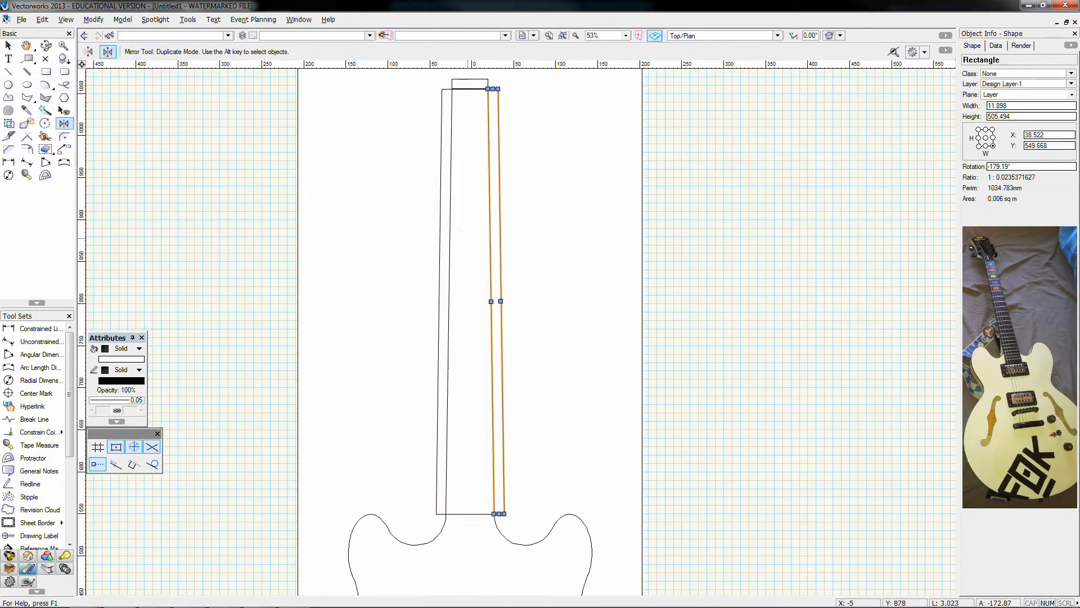
- Clip the neck with both slanted rectangles to taper it, and delete the cutting rectangles and the small rectangle above the neck
{"action": "key", "text": "x"}
{"action": "left_click", "coordinate": [470, 261], "text": "shift"}
{"action": "left_click", "coordinate": [444, 261], "text": "shift"}
{"action": "right_click", "coordinate": [466, 260]}
{"action": "left_click", "coordinate": [506, 328]}
{"action": "key", "text": "Delete"}
{"action": "left_click", "coordinate": [470, 84]}
{"action": "key", "text": "Delete"}
- Draw a headstock rectangle 90 mm wide from the neck's top midpoint up to the top edge of the tall rectangle
{"action": "middle_click_drag", "start_coordinate": [690, 374], "coordinate": [689, 349]}
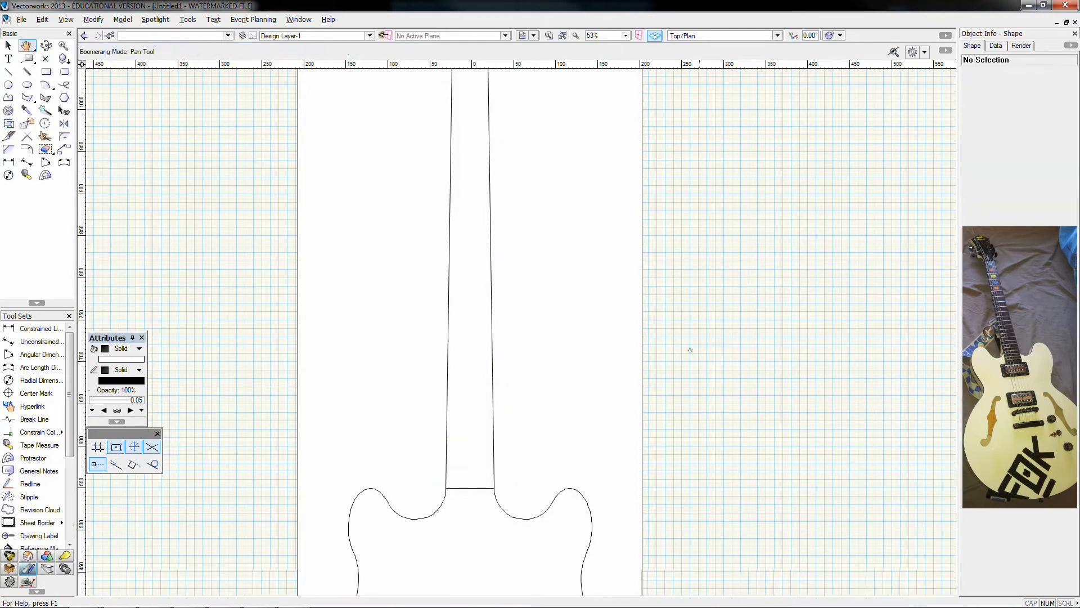
{"action": "scroll", "coordinate": [690, 350], "scroll_direction": "down", "scroll_amount": 1}
{"action": "middle_click_drag", "start_coordinate": [660, 312], "coordinate": [606, 390]}
{"action": "scroll", "coordinate": [483, 174], "scroll_direction": "up", "scroll_amount": 2}
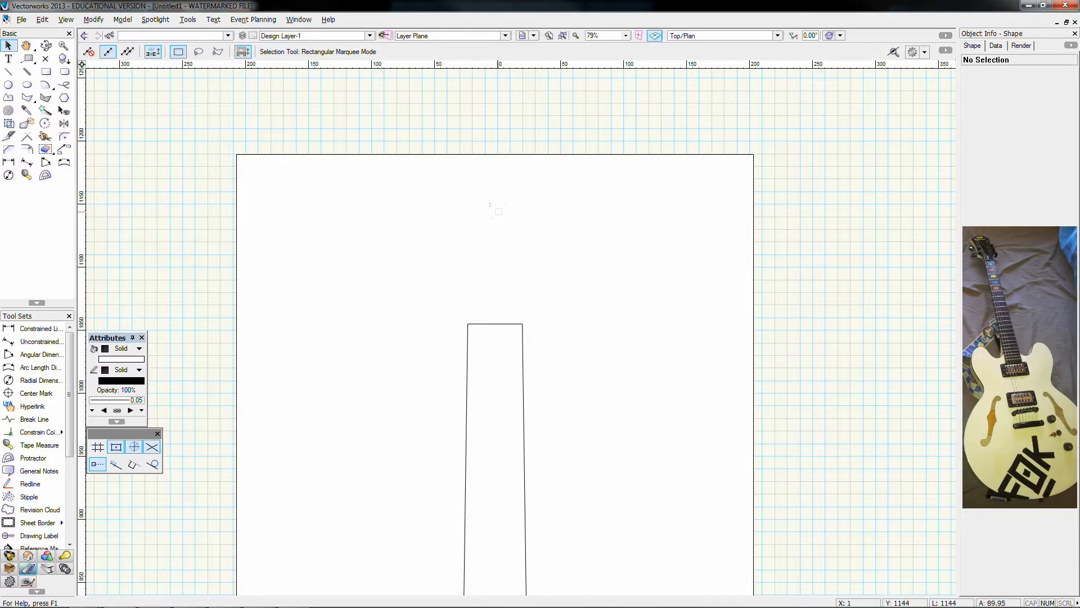
{"action": "scroll", "coordinate": [498, 211], "scroll_direction": "down", "scroll_amount": 1}
{"action": "key", "text": "4"}
{"action": "scroll", "coordinate": [492, 277], "scroll_direction": "up", "scroll_amount": 1}
{"action": "left_click", "coordinate": [128, 52]}
{"action": "left_click", "coordinate": [499, 291]}
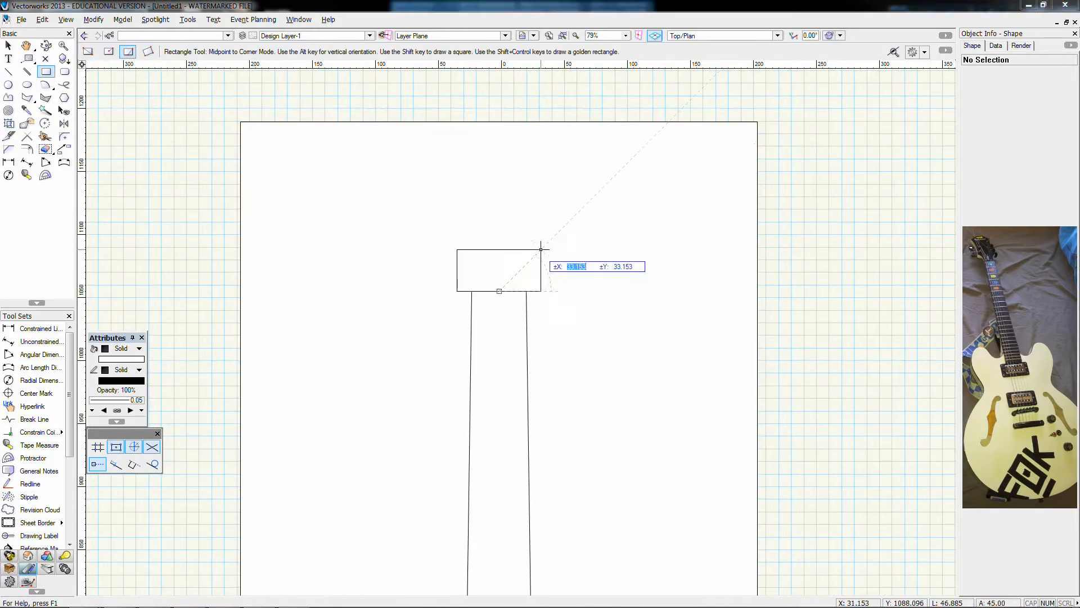
{"action": "left_click", "coordinate": [557, 120]}
- Draw three-point circles of about 148 mm radius on the headstock's right edge and about 34 mm radius at its lower right corner
{"action": "scroll", "coordinate": [489, 173], "scroll_direction": "up", "scroll_amount": 2}
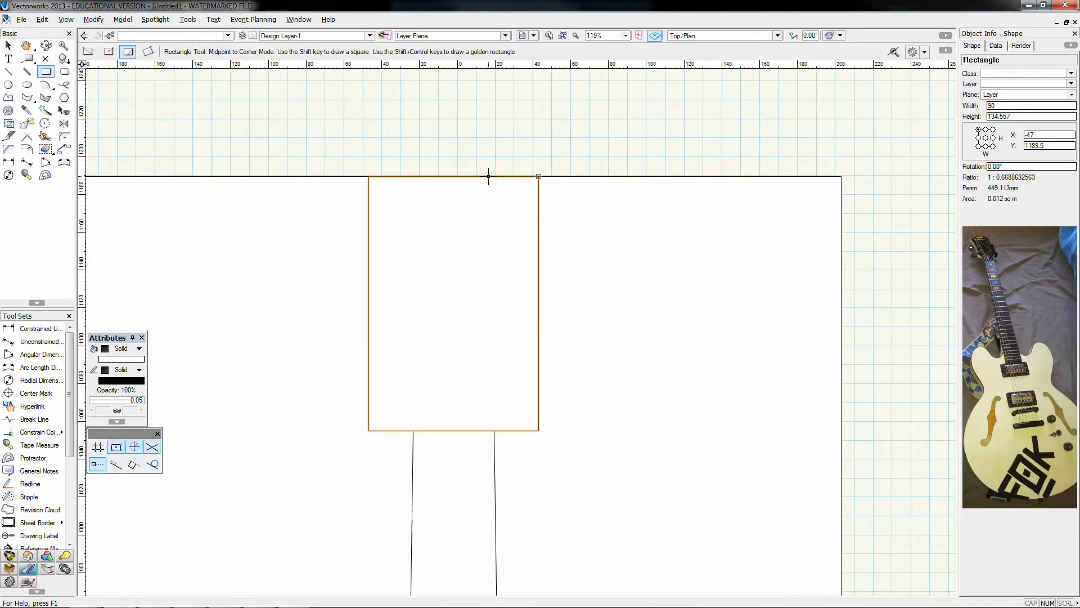
{"action": "left_click", "coordinate": [10, 85]}
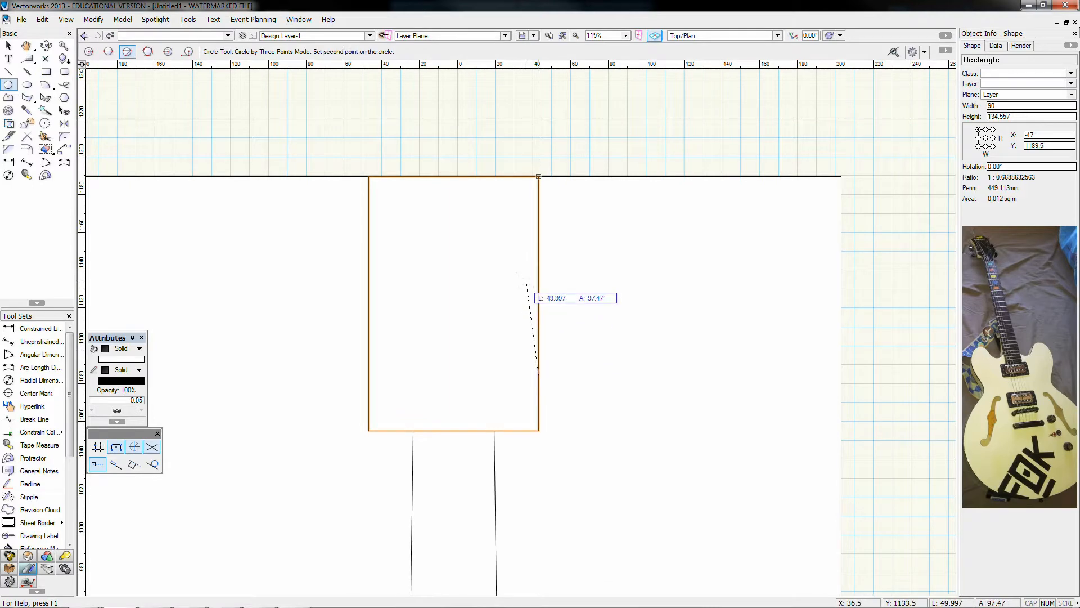
{"action": "left_click", "coordinate": [526, 283]}
{"action": "left_click", "coordinate": [535, 215]}
{"action": "scroll", "coordinate": [537, 261], "scroll_direction": "down", "scroll_amount": 4}
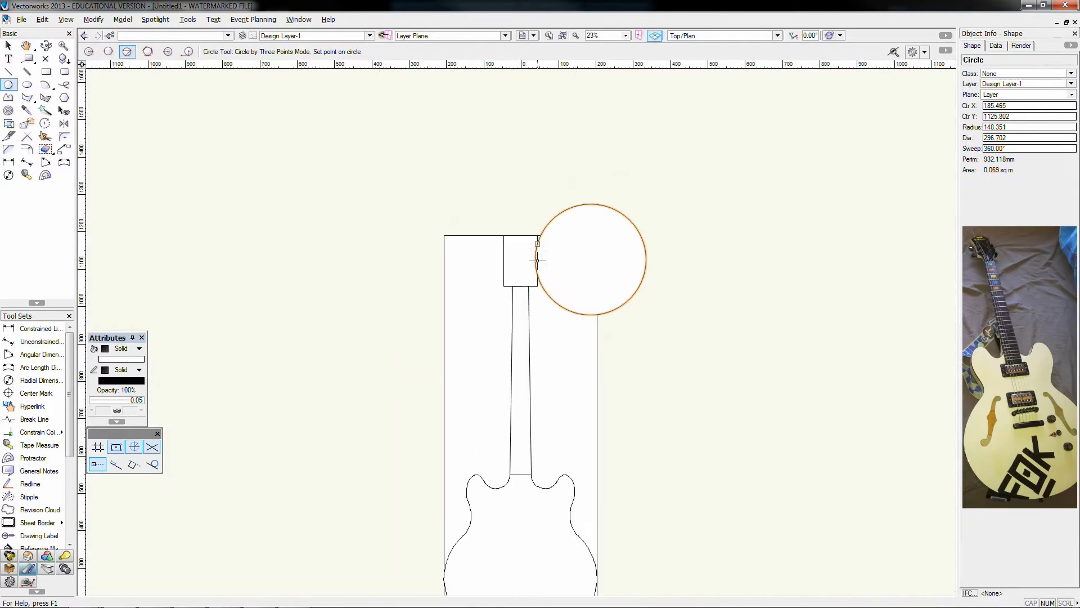
{"action": "scroll", "coordinate": [538, 261], "scroll_direction": "up", "scroll_amount": 4}
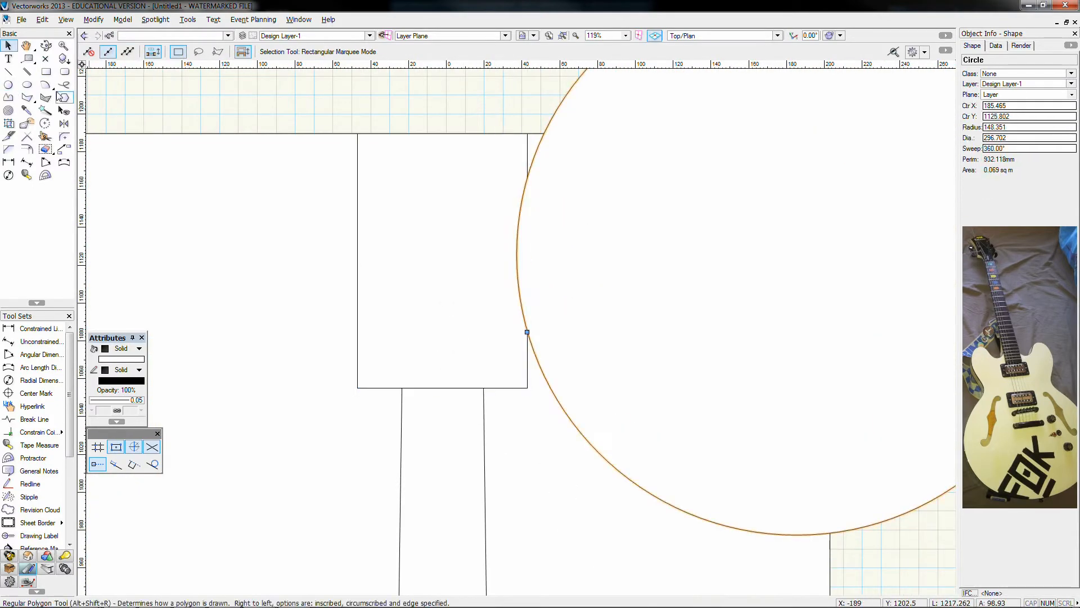
{"action": "left_click", "coordinate": [500, 347]}
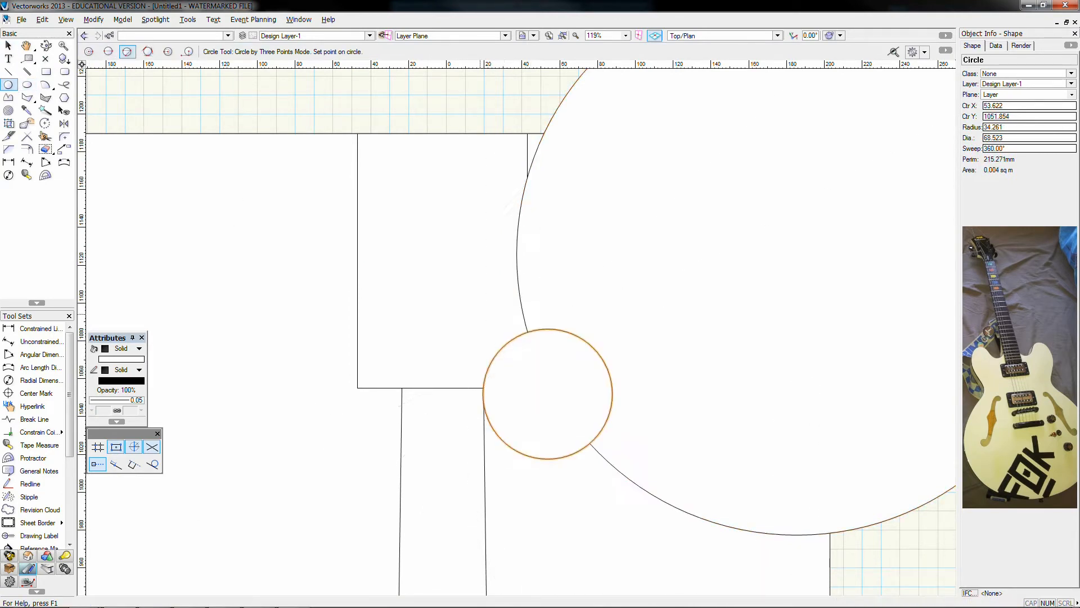
{"action": "left_click", "coordinate": [530, 169]}
{"action": "scroll", "coordinate": [510, 149], "scroll_direction": "up", "scroll_amount": 2}
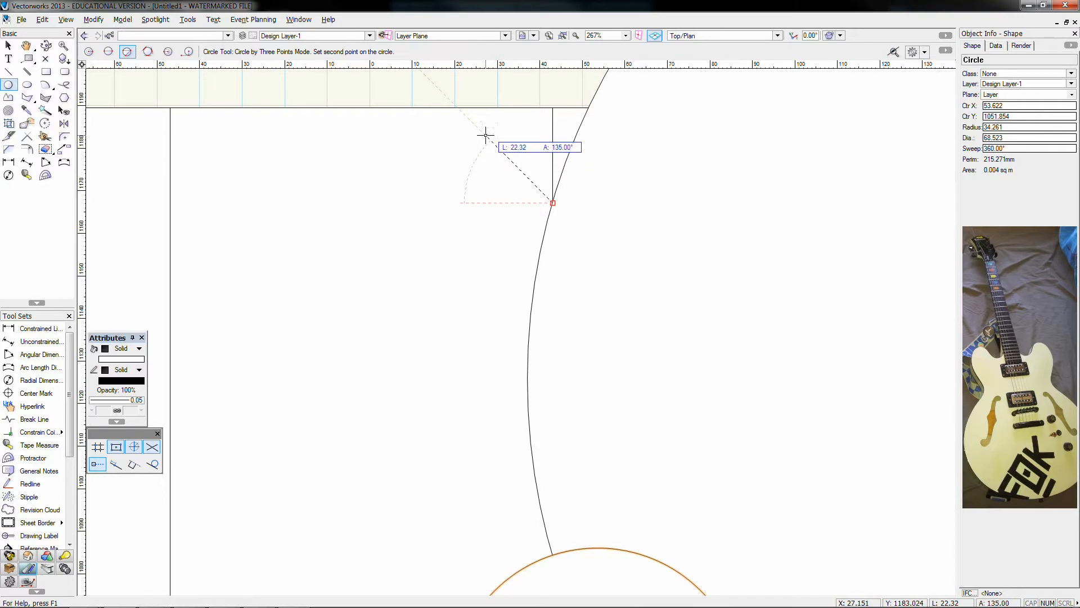
{"action": "scroll", "coordinate": [491, 142], "scroll_direction": "up", "scroll_amount": 1}
{"action": "left_click", "coordinate": [500, 186]}
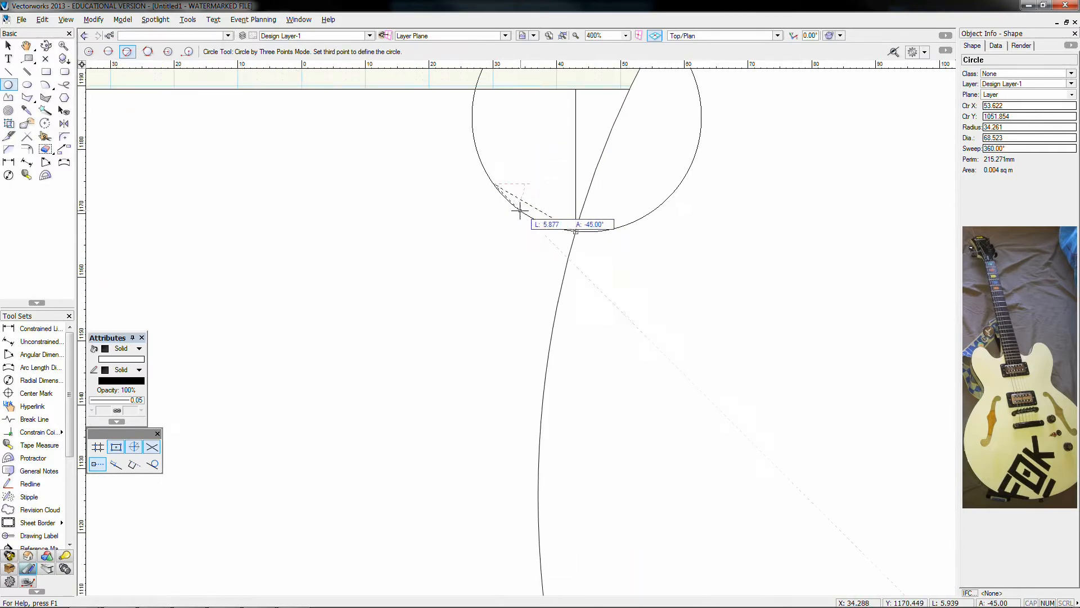
{"action": "scroll", "coordinate": [523, 202], "scroll_direction": "up", "scroll_amount": 2}
{"action": "key", "text": "Escape"}
- Draw a three-point circle of about 21 mm radius from the large circle's upper intersection with the headstock's right edge
{"action": "scroll", "coordinate": [533, 198], "scroll_direction": "down", "scroll_amount": 4}
{"action": "left_click", "coordinate": [553, 214]}
{"action": "scroll", "coordinate": [526, 185], "scroll_direction": "up", "scroll_amount": 4}
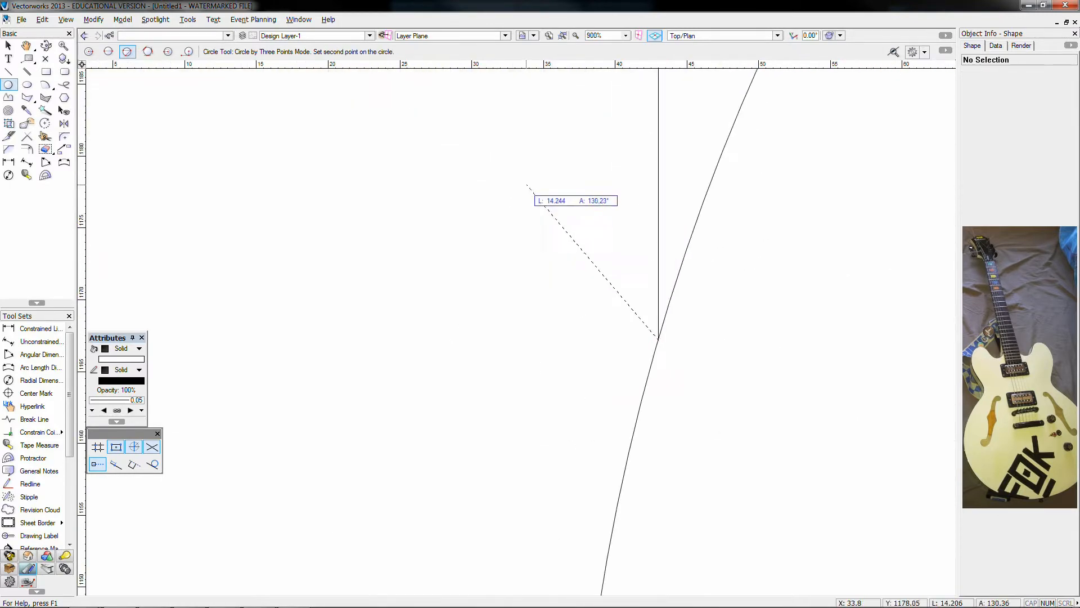
{"action": "left_click", "coordinate": [447, 217]}
{"action": "left_click", "coordinate": [511, 279]}
{"action": "scroll", "coordinate": [511, 279], "scroll_direction": "down", "scroll_amount": 4}
- Draw a helper rectangle about 20 by 35 mm hanging leftward from the centre of the headstock's top edge
{"action": "key", "text": "4"}
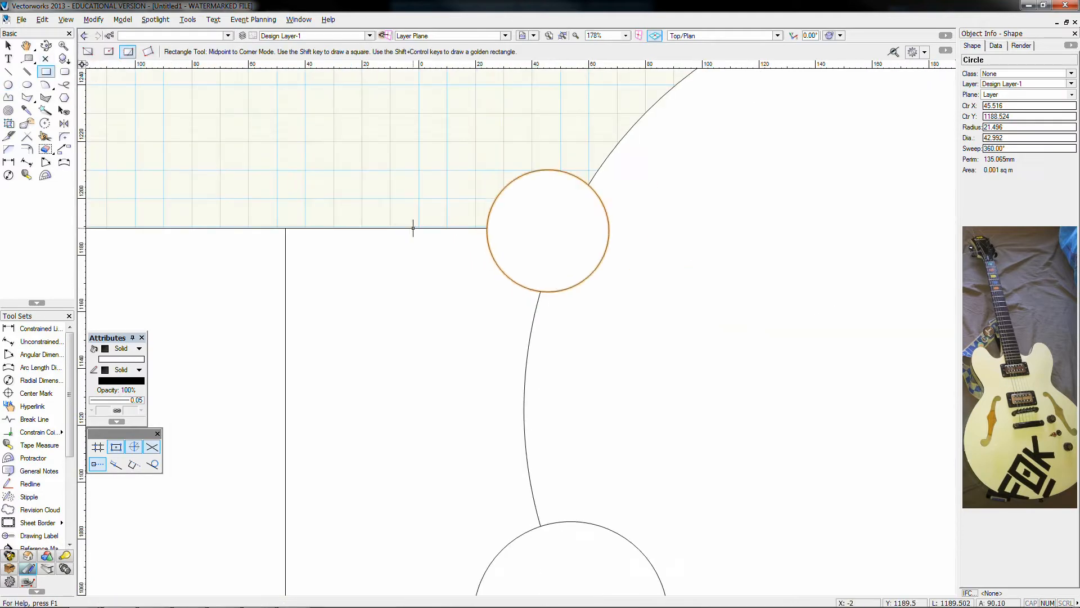
{"action": "left_click", "coordinate": [414, 250]}
{"action": "left_click", "coordinate": [88, 52]}
{"action": "left_click", "coordinate": [355, 327]}
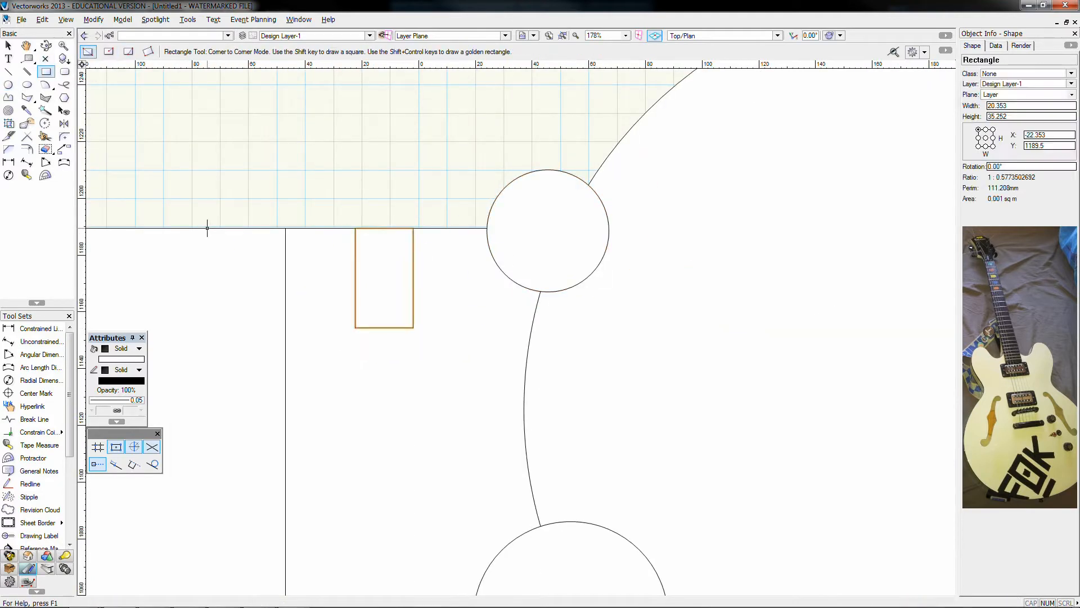
- Draw a three-point circle of about 60 mm radius from the headstock's top centre, running past the upper right circle
{"action": "left_click", "coordinate": [23, 85]}
{"action": "left_click", "coordinate": [9, 85]}
{"action": "left_click", "coordinate": [413, 228]}
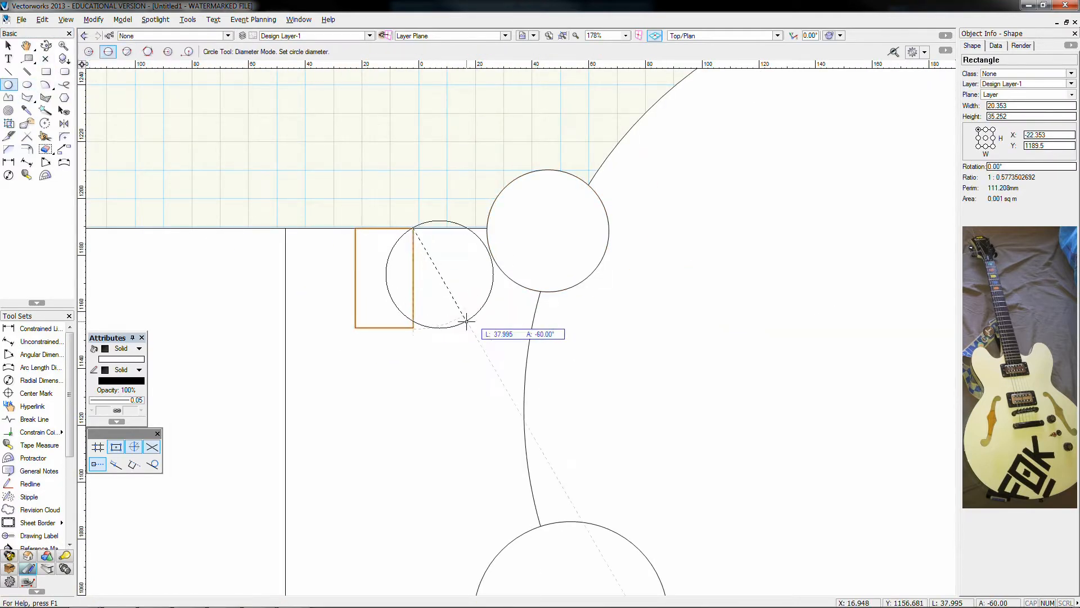
{"action": "key", "text": "Escape"}
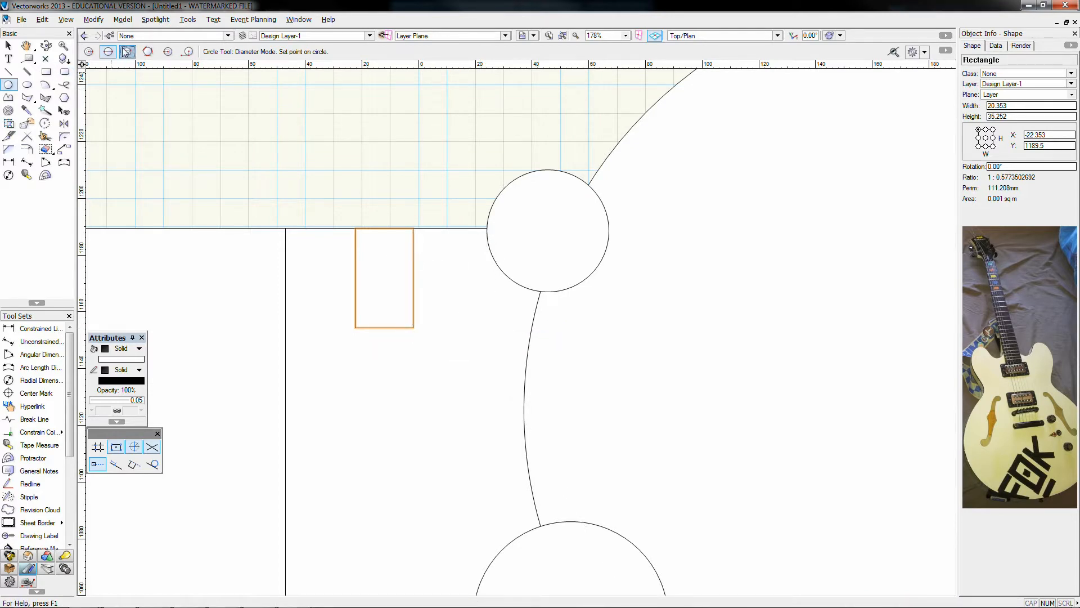
{"action": "left_click", "coordinate": [490, 247]}
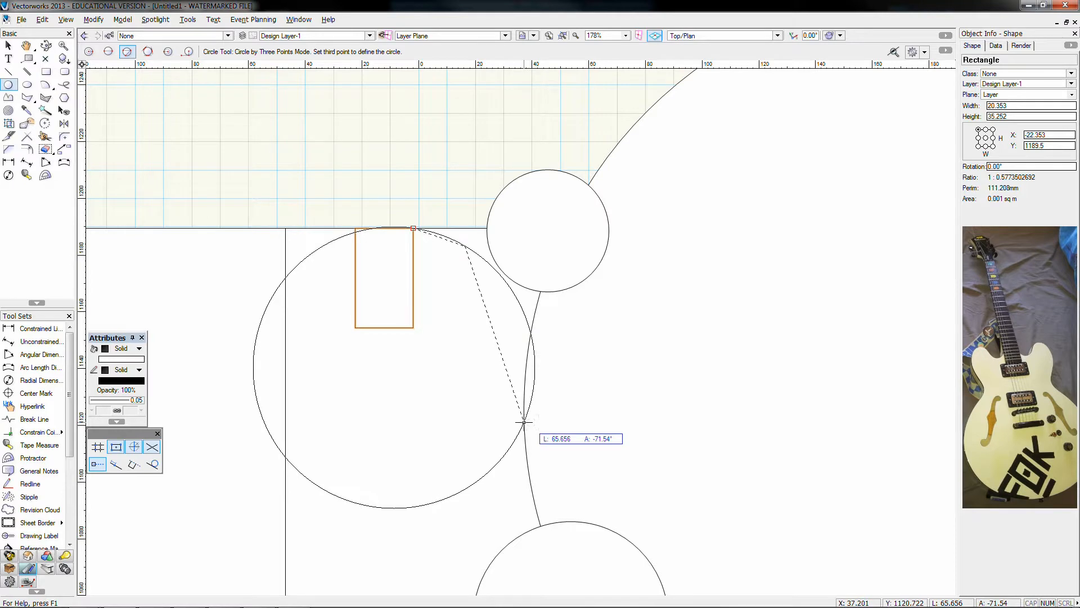
{"action": "left_click", "coordinate": [552, 416]}
{"action": "key", "text": "c"}
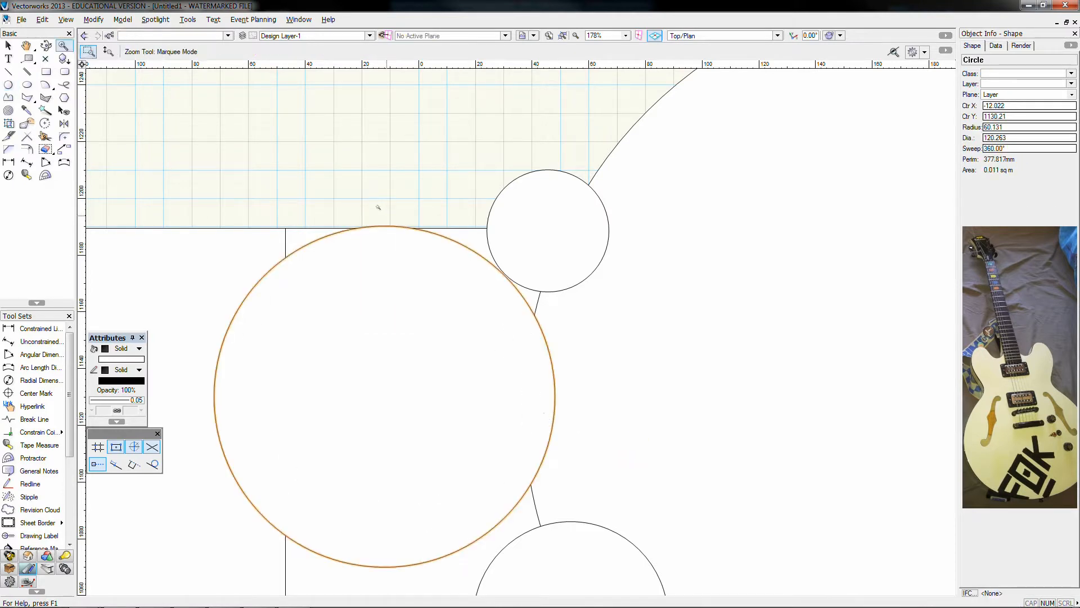
- Move the new circle's top to the headstock's top centre and shrink it to about 39 mm radius beside the upper right circle
{"action": "key", "text": "x"}
{"action": "left_click_drag", "start_coordinate": [384, 226], "coordinate": [444, 258]}
{"action": "left_click_drag", "start_coordinate": [414, 255], "coordinate": [443, 251]}
- Trace half of the headstock as a polyline with arcs from the neck corner along the lower circle, side curve and upper right circle
{"action": "middle_click_drag", "start_coordinate": [538, 431], "coordinate": [511, 301]}
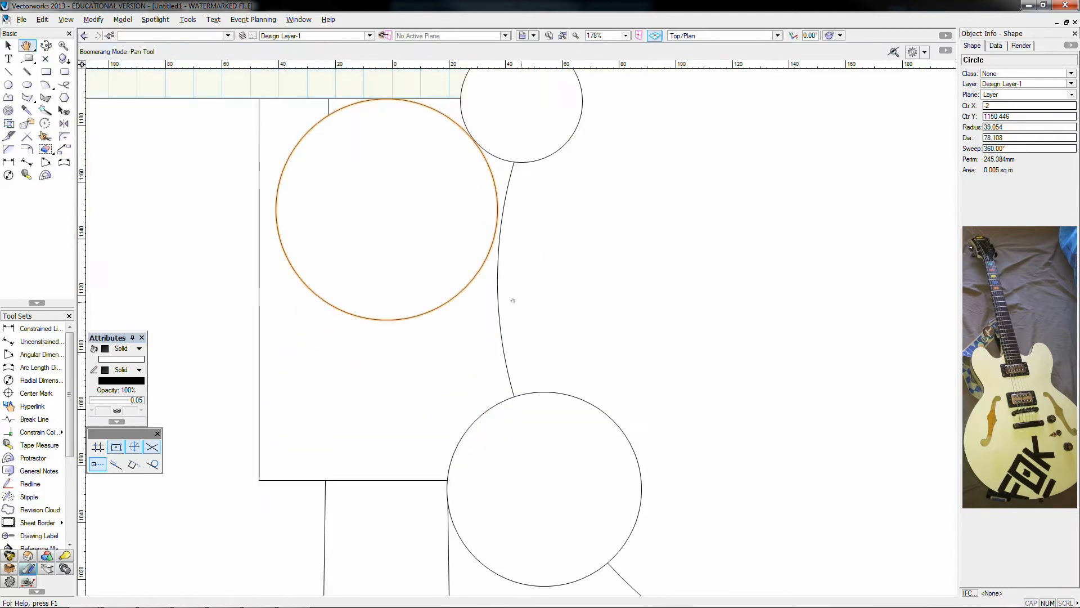
{"action": "left_click", "coordinate": [8, 98]}
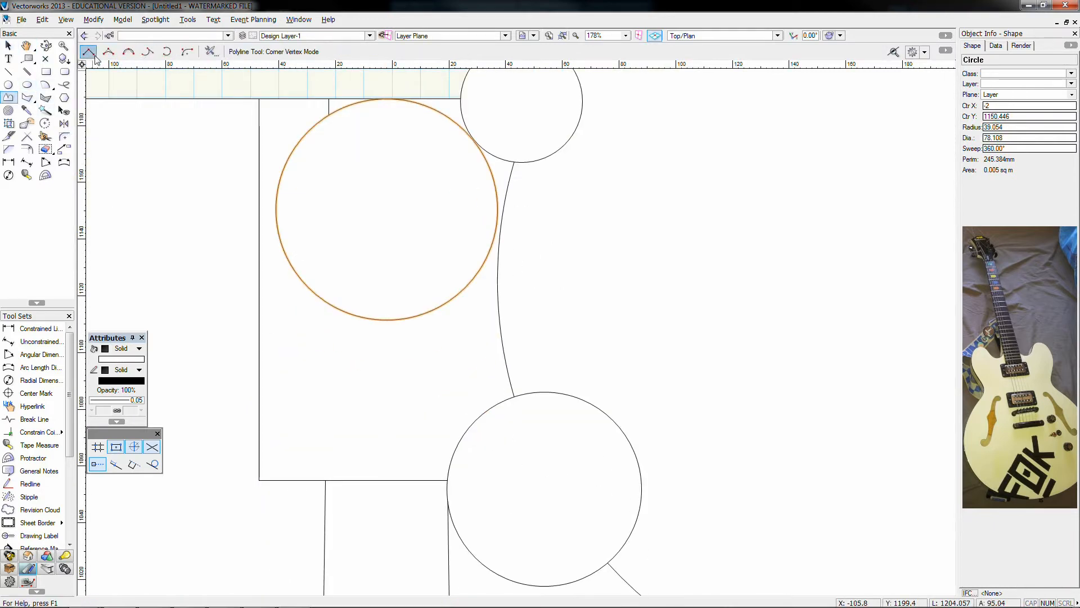
{"action": "left_click", "coordinate": [462, 436]}
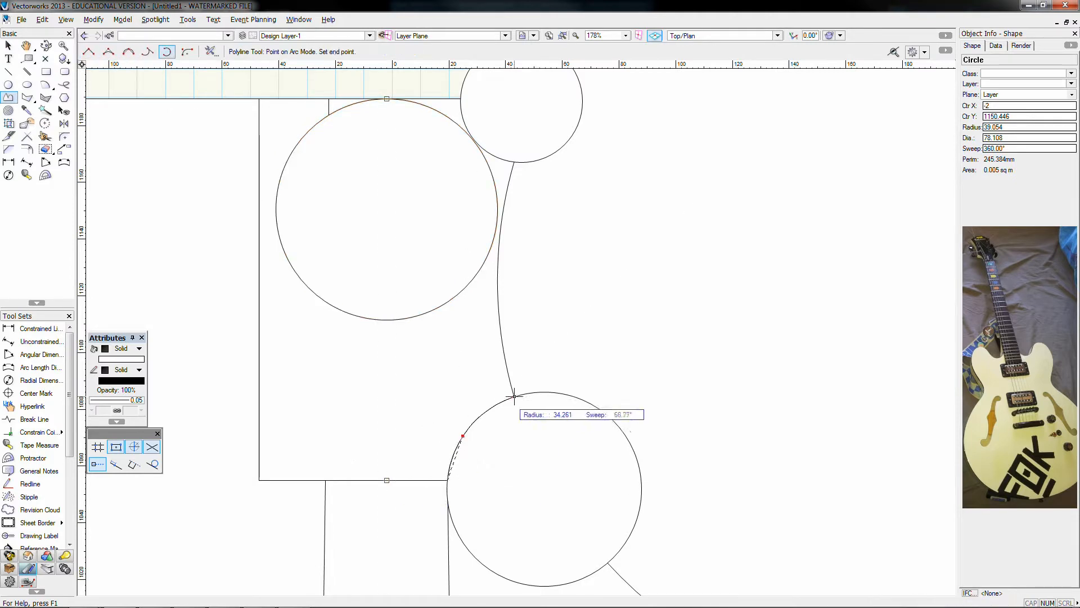
{"action": "scroll", "coordinate": [514, 139], "scroll_direction": "up", "scroll_amount": 3}
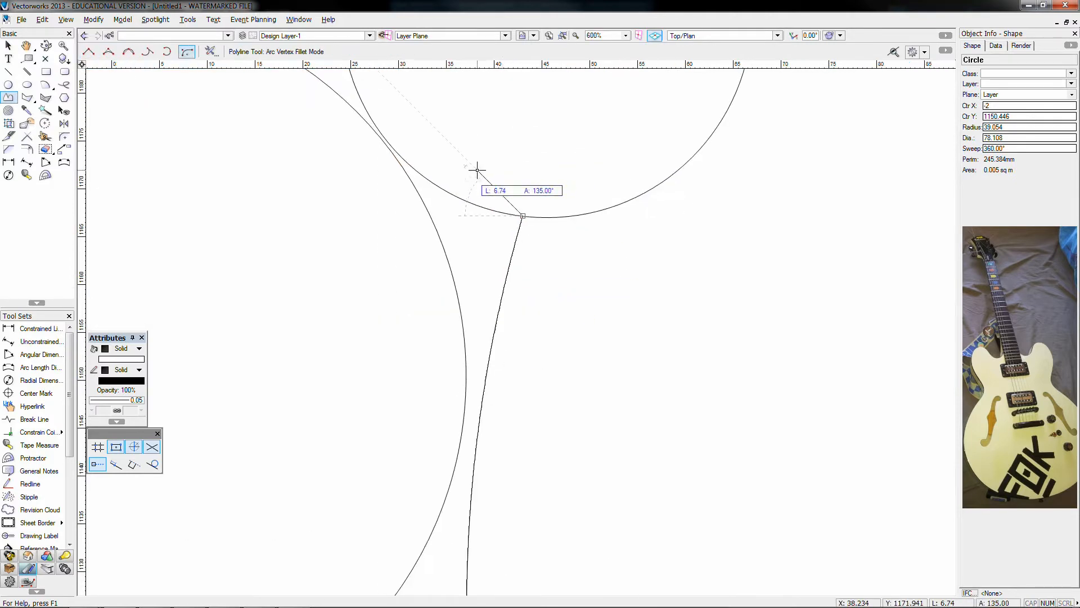
{"action": "scroll", "coordinate": [387, 141], "scroll_direction": "up", "scroll_amount": 3}
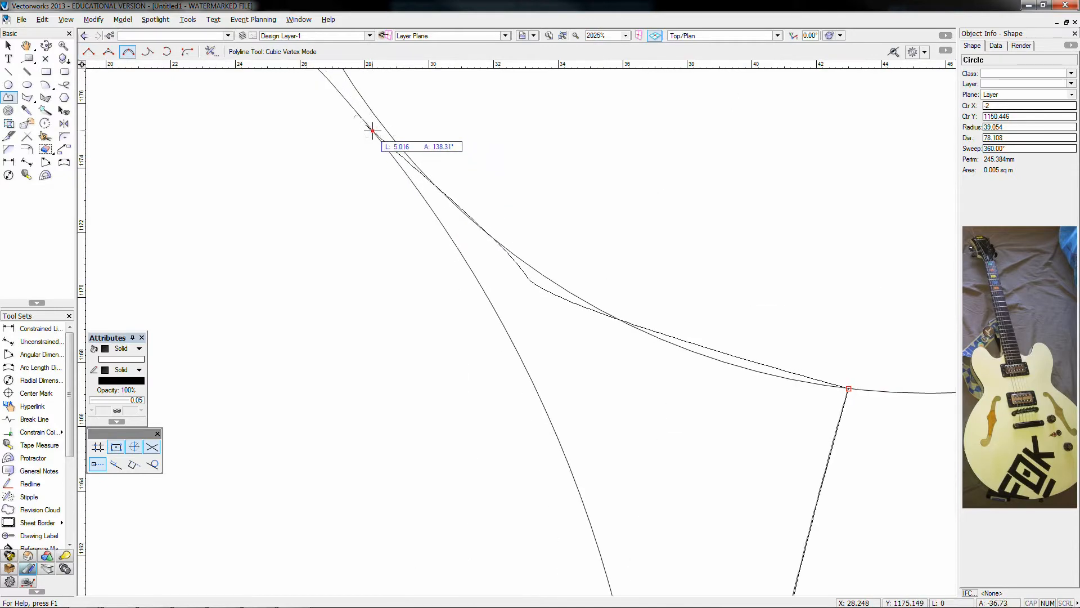
{"action": "scroll", "coordinate": [455, 232], "scroll_direction": "down", "scroll_amount": 3}
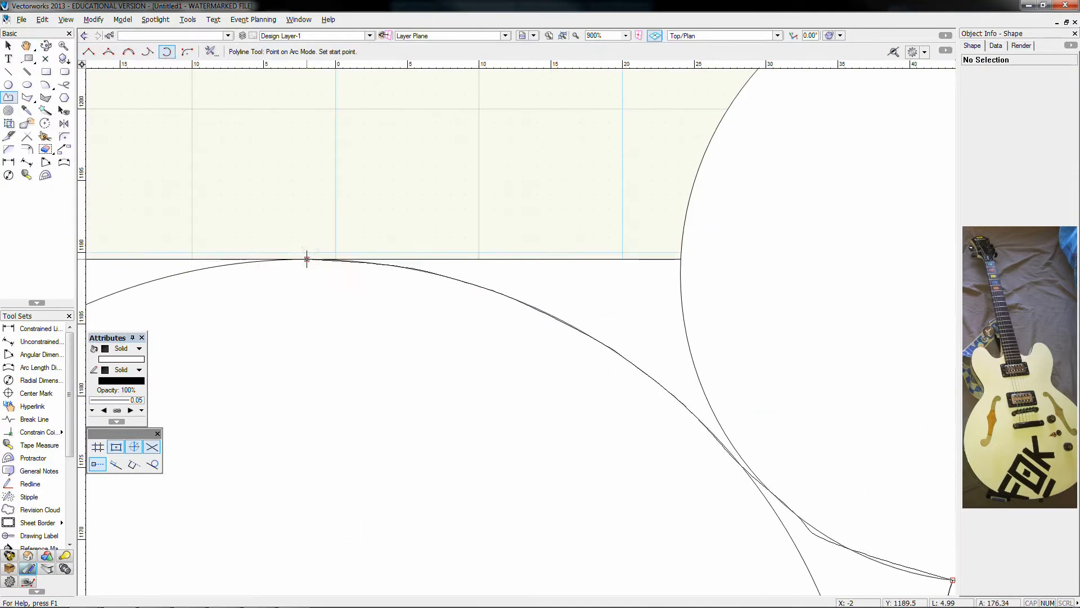
- Continue the polyline along the top circle to the headstock's top centre and close it down the centreline at the neck
{"action": "key", "text": "u"}
{"action": "key", "text": "u"}
{"action": "scroll", "coordinate": [309, 417], "scroll_direction": "down", "scroll_amount": 3}
{"action": "middle_click_drag", "start_coordinate": [308, 506], "coordinate": [282, 85]}
{"action": "left_click", "coordinate": [282, 521]}
{"action": "middle_click_drag", "start_coordinate": [349, 153], "coordinate": [377, 324]}
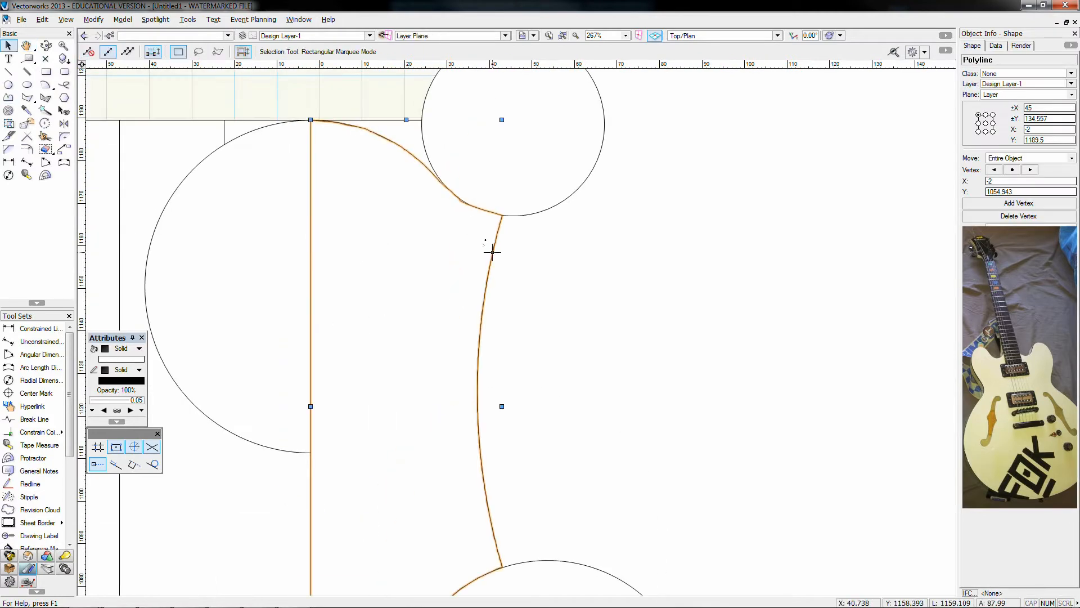
{"action": "key", "text": "shift+r"}
{"action": "scroll", "coordinate": [492, 252], "scroll_direction": "up", "scroll_amount": 2}
{"action": "scroll", "coordinate": [395, 241], "scroll_direction": "down", "scroll_amount": 2}
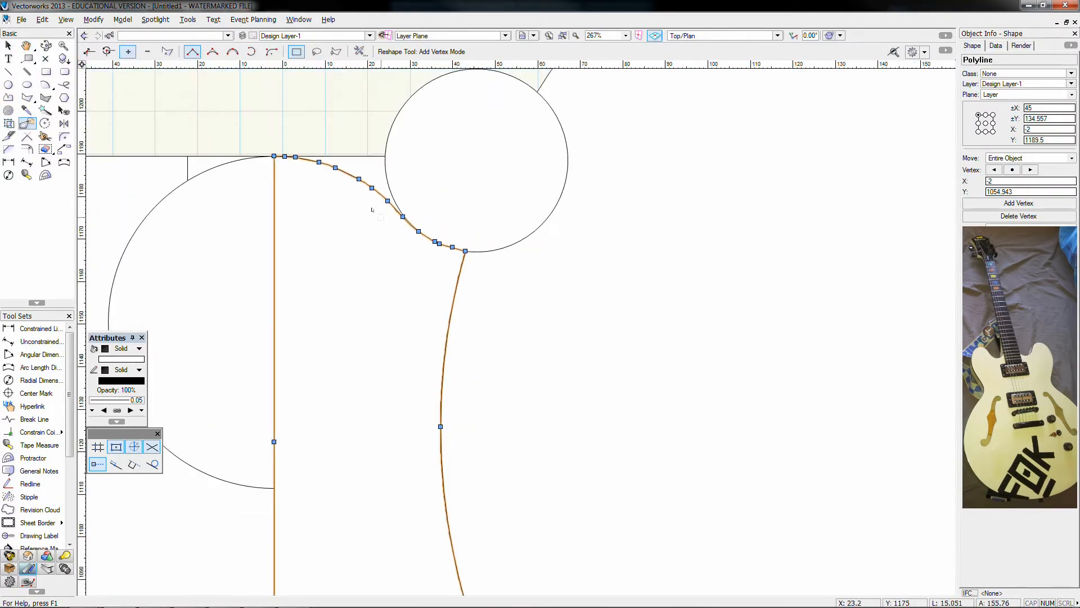
{"action": "key", "text": "x"}
{"action": "key", "text": "x"}
- Mirror a copy of the traced headstock half about its vertical centreline
{"action": "scroll", "coordinate": [295, 147], "scroll_direction": "down", "scroll_amount": 2}
{"action": "left_click", "coordinate": [294, 158]}
{"action": "key", "text": "equal"}
{"action": "left_click_drag", "start_coordinate": [284, 151], "coordinate": [285, 251]}
{"action": "key", "text": "x"}
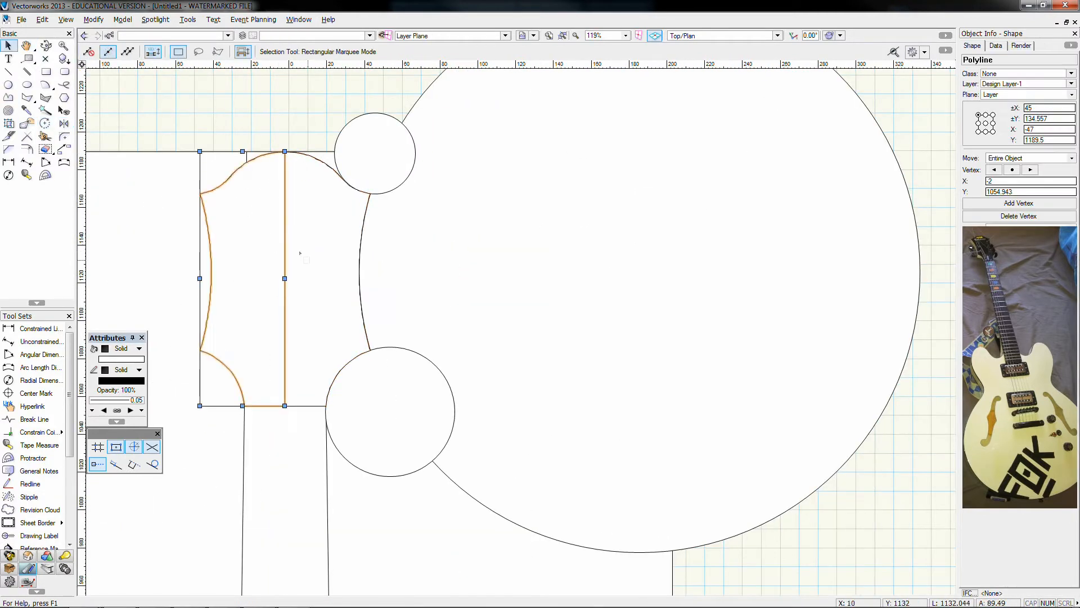
- Merge the two headstock halves into one outline with Add Surface
{"action": "left_click", "coordinate": [301, 252], "text": "shift"}
{"action": "right_click", "coordinate": [305, 253]}
{"action": "left_click", "coordinate": [404, 222]}
- Delete the headstock's construction circles and rectangles, and paste the merged outline back in place
{"action": "left_click", "coordinate": [405, 221]}
{"action": "key", "text": "Delete"}
{"action": "left_click", "coordinate": [299, 223]}
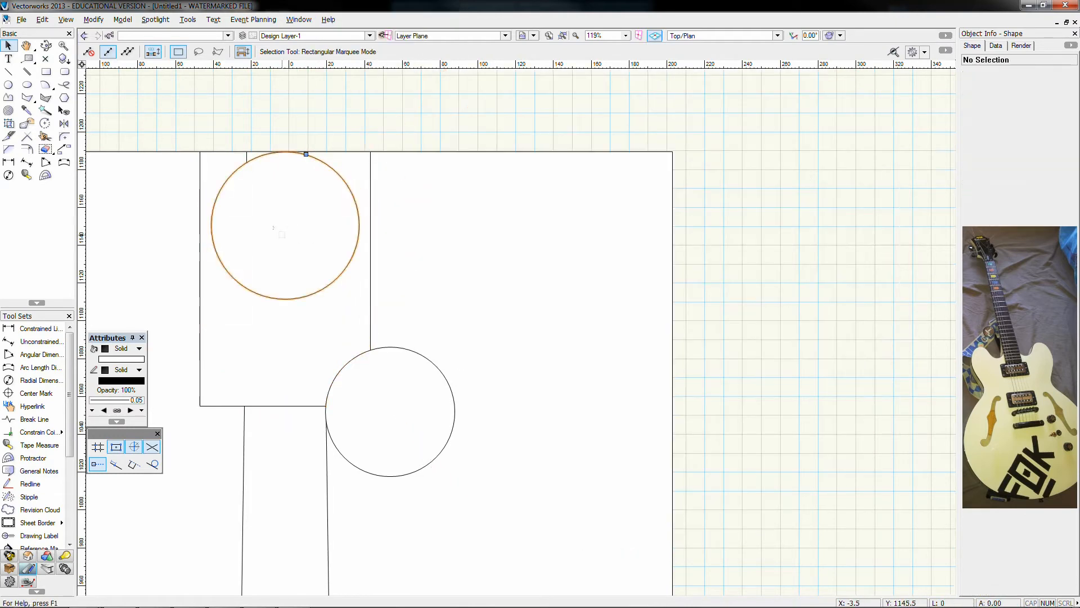
{"action": "left_click", "coordinate": [341, 332]}
{"action": "key", "text": "Delete"}
{"action": "key", "text": "ctrl+alt+v"}
- Reshape the merged headstock outline by moving the vertices around its top centre
{"action": "scroll", "coordinate": [341, 326], "scroll_direction": "down", "scroll_amount": 2}
{"action": "middle_click_drag", "start_coordinate": [460, 456], "coordinate": [554, 290]}
{"action": "scroll", "coordinate": [394, 144], "scroll_direction": "up", "scroll_amount": 5}
{"action": "left_click", "coordinate": [490, 174]}
{"action": "key", "text": "shift+r"}
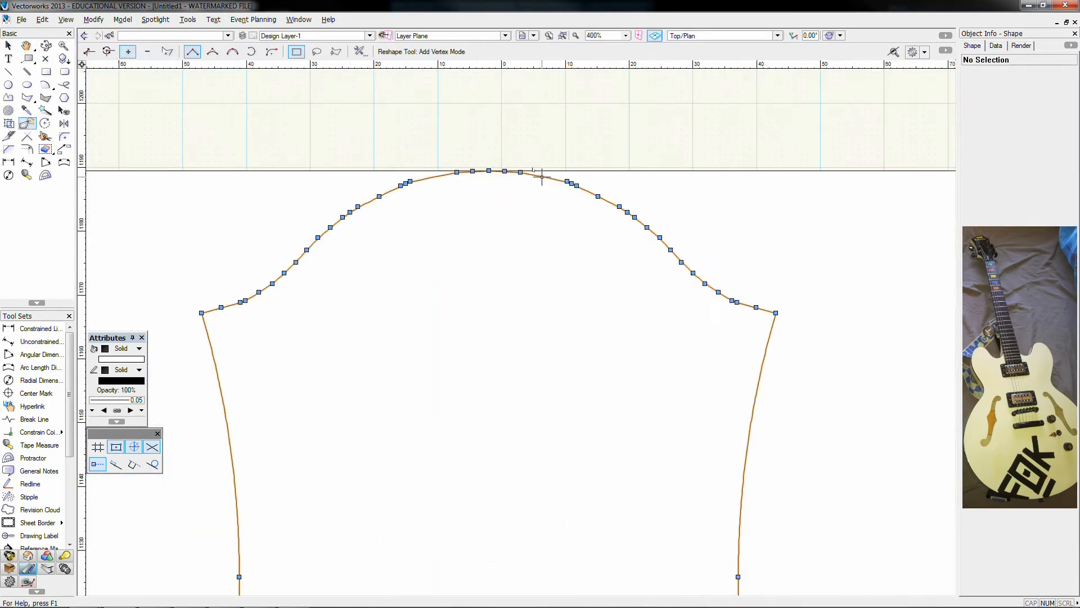
{"action": "key", "text": "u"}
{"action": "left_click_drag", "start_coordinate": [489, 172], "coordinate": [529, 173]}
{"action": "scroll", "coordinate": [529, 174], "scroll_direction": "up", "scroll_amount": 2}
{"action": "left_click_drag", "start_coordinate": [261, 189], "coordinate": [294, 176]}
- Move a vertex on the headstock's top right shoulder to shape the curve beside the centre notch
{"action": "scroll", "coordinate": [292, 178], "scroll_direction": "up", "scroll_amount": 3}
{"action": "scroll", "coordinate": [562, 197], "scroll_direction": "down", "scroll_amount": 1}
{"action": "middle_click_drag", "start_coordinate": [562, 197], "coordinate": [264, 213]}
{"action": "left_click_drag", "start_coordinate": [812, 224], "coordinate": [720, 199]}
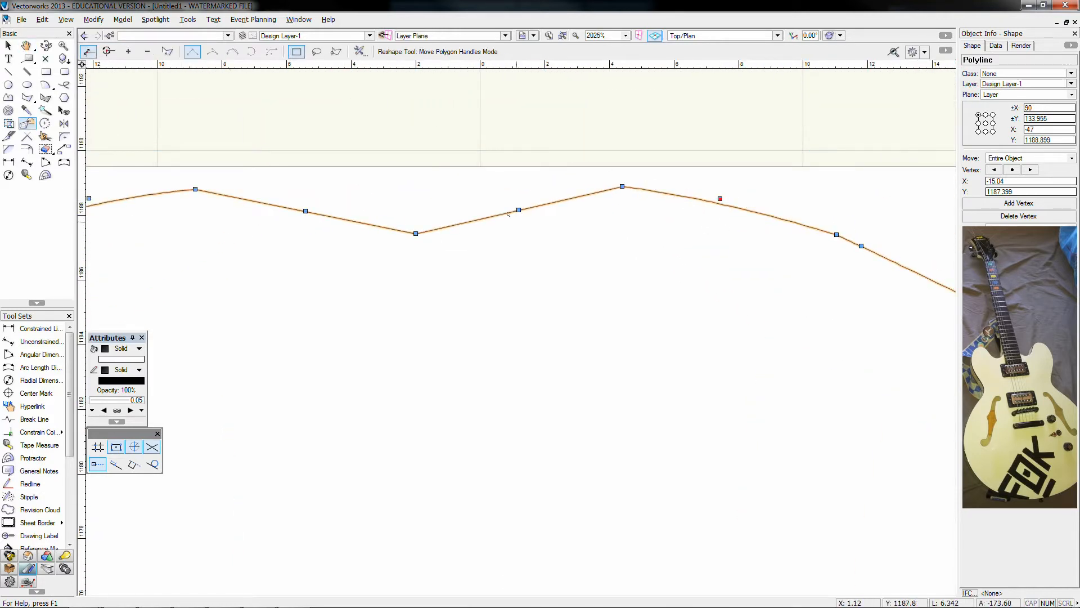
- Add a vertex on each slope of the headstock's centre notch and pull it slightly upward to bow the slopes
{"action": "left_click_drag", "start_coordinate": [519, 210], "coordinate": [511, 198]}
{"action": "key", "text": "ctrl+z"}
{"action": "left_click", "coordinate": [128, 51]}
{"action": "mouse_move", "coordinate": [305, 211]}
{"action": "left_mouse_down"}
{"action": "mouse_move", "coordinate": [275, 193]}
{"action": "mouse_move", "coordinate": [295, 194]}
{"action": "left_mouse_up"}
{"action": "left_click_drag", "start_coordinate": [519, 210], "coordinate": [499, 204]}
{"action": "scroll", "coordinate": [498, 211], "scroll_direction": "down", "scroll_amount": 4}
{"action": "key", "text": "x"}
{"action": "left_click", "coordinate": [507, 183]}
{"action": "scroll", "coordinate": [507, 183], "scroll_direction": "down", "scroll_amount": 4}
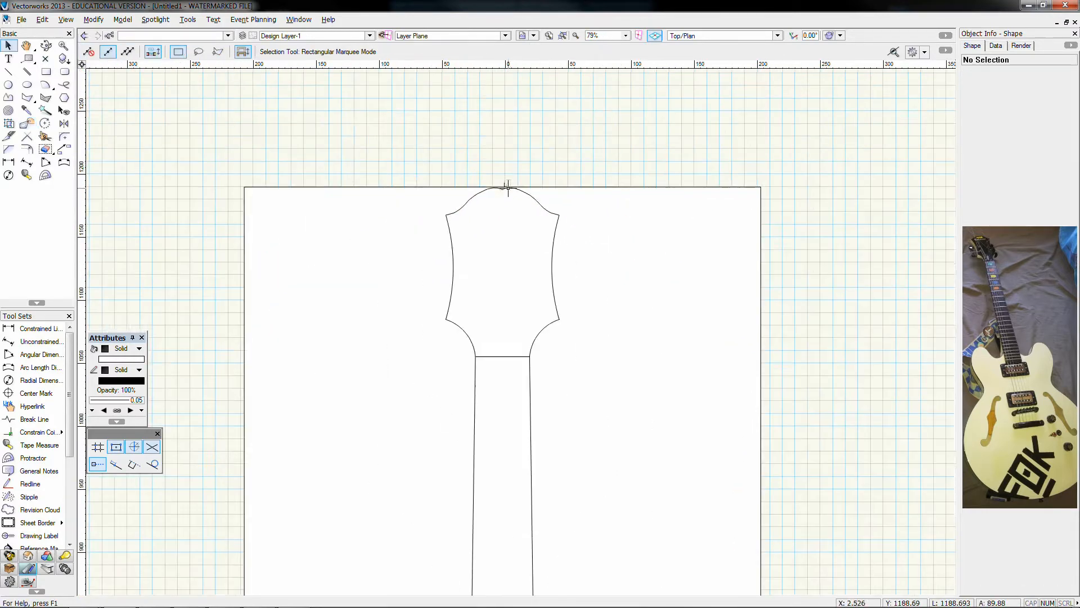
- Draw a pickup rectangle about 100 by 45 mm, centred on the guitar's centreline in the upper body
{"action": "middle_click_drag", "start_coordinate": [531, 272], "coordinate": [508, 226]}
{"action": "scroll", "coordinate": [498, 218], "scroll_direction": "down", "scroll_amount": 5}
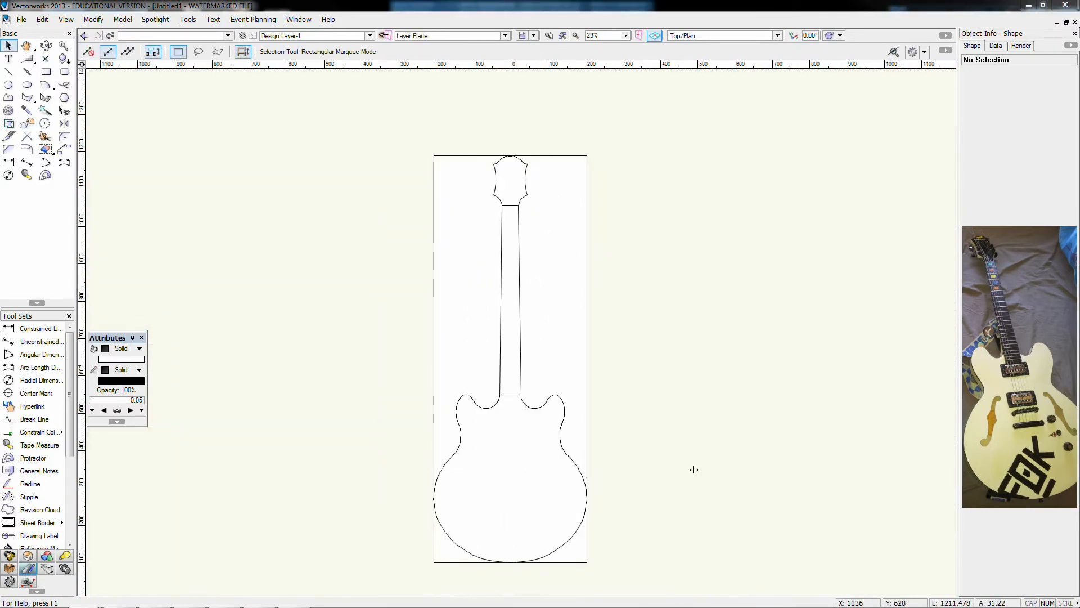
{"action": "scroll", "coordinate": [694, 469], "scroll_direction": "up", "scroll_amount": 2}
{"action": "key", "text": "4"}
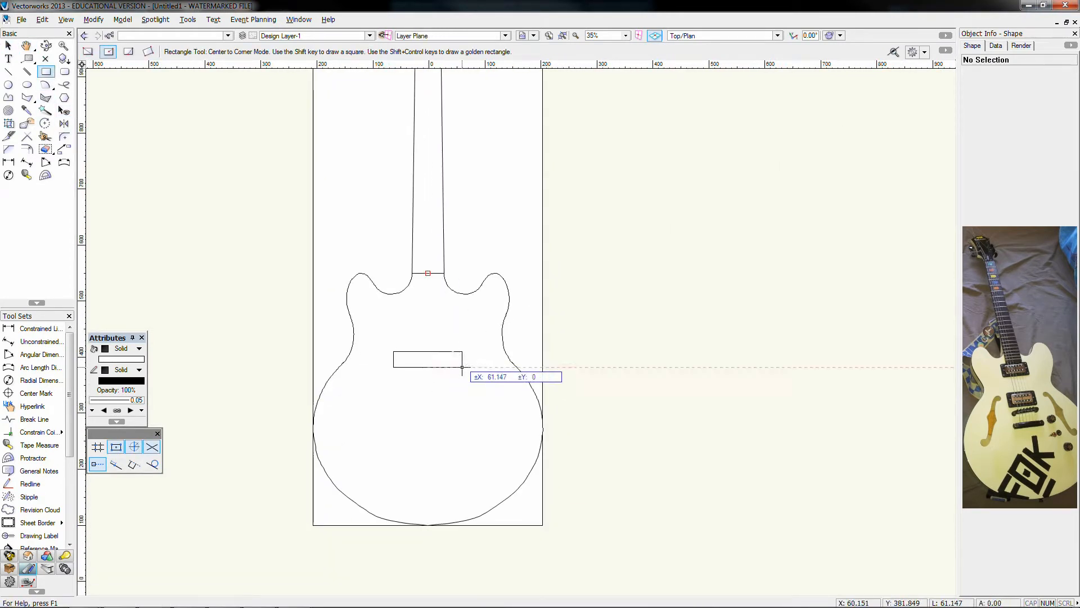
{"action": "scroll", "coordinate": [462, 364], "scroll_direction": "up", "scroll_amount": 3}
{"action": "scroll", "coordinate": [454, 356], "scroll_direction": "up", "scroll_amount": 2}
{"action": "left_click", "coordinate": [452, 342]}
{"action": "scroll", "coordinate": [456, 369], "scroll_direction": "down", "scroll_amount": 3}
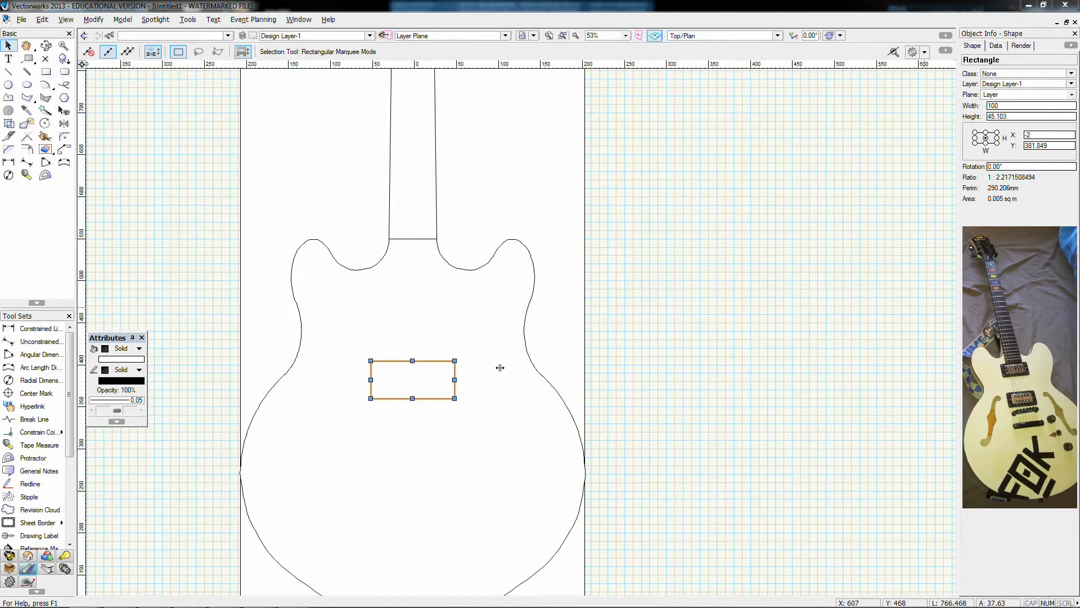
- Duplicate the pickup rectangle in place and set the copy to 80 mm wide and 35 mm high
{"action": "scroll", "coordinate": [397, 374], "scroll_direction": "up", "scroll_amount": 3}
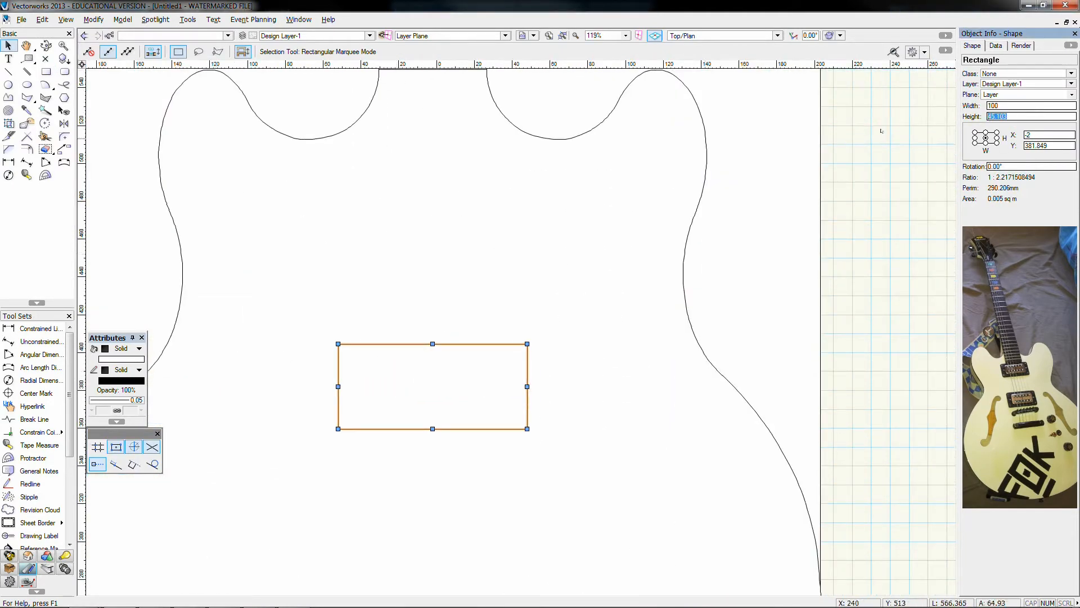
{"action": "type", "text": "35"}
{"action": "key", "text": "Return"}
{"action": "type", "text": "80"}
{"action": "key", "text": "Return"}
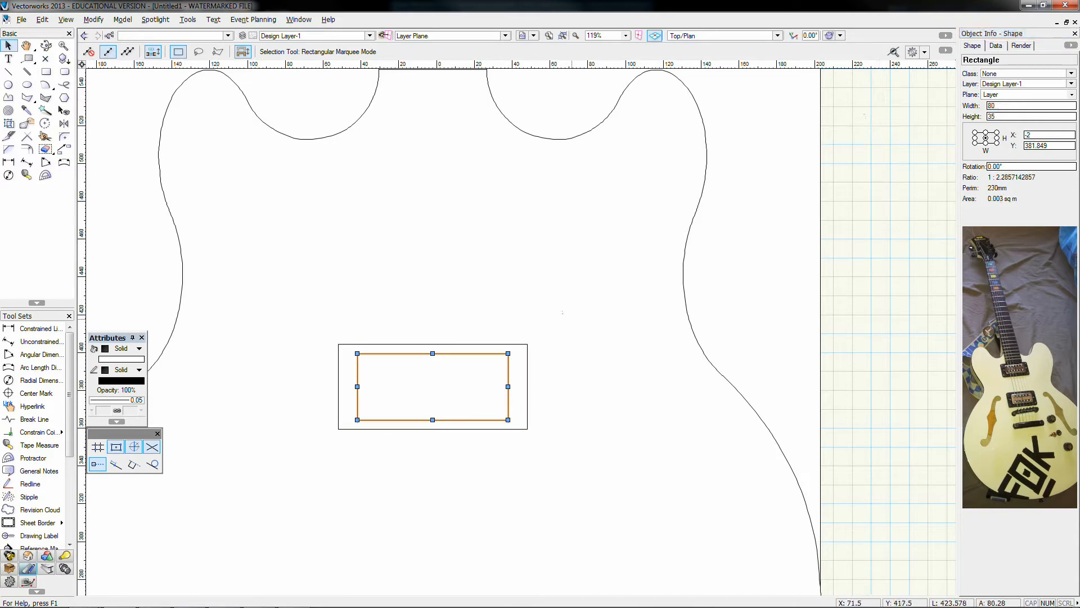
- Draw a vertical line about 67 mm long up the neck centreline and move it down across the pickup rectangles
{"action": "scroll", "coordinate": [197, 208], "scroll_direction": "down", "scroll_amount": 2}
{"action": "middle_click_drag", "start_coordinate": [146, 133], "coordinate": [271, 256]}
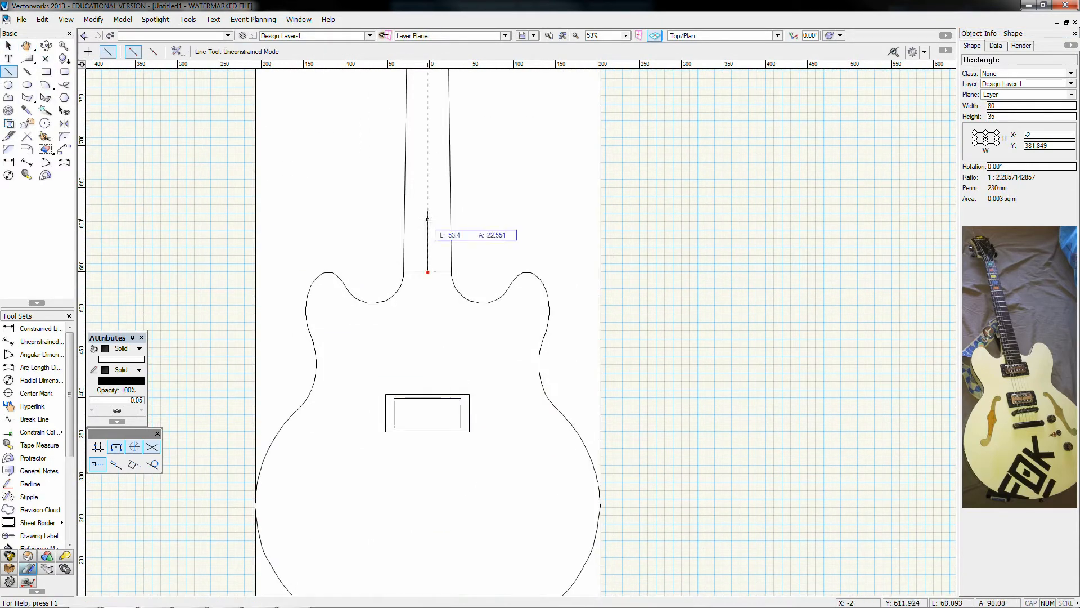
{"action": "left_click", "coordinate": [428, 218]}
{"action": "scroll", "coordinate": [428, 217], "scroll_direction": "up", "scroll_amount": 2}
{"action": "key", "text": "x"}
{"action": "scroll", "coordinate": [397, 312], "scroll_direction": "down", "scroll_amount": 4}
{"action": "left_click_drag", "start_coordinate": [427, 256], "coordinate": [397, 436]}
{"action": "scroll", "coordinate": [398, 313], "scroll_direction": "up", "scroll_amount": 2}
{"action": "scroll", "coordinate": [394, 432], "scroll_direction": "up", "scroll_amount": 2}
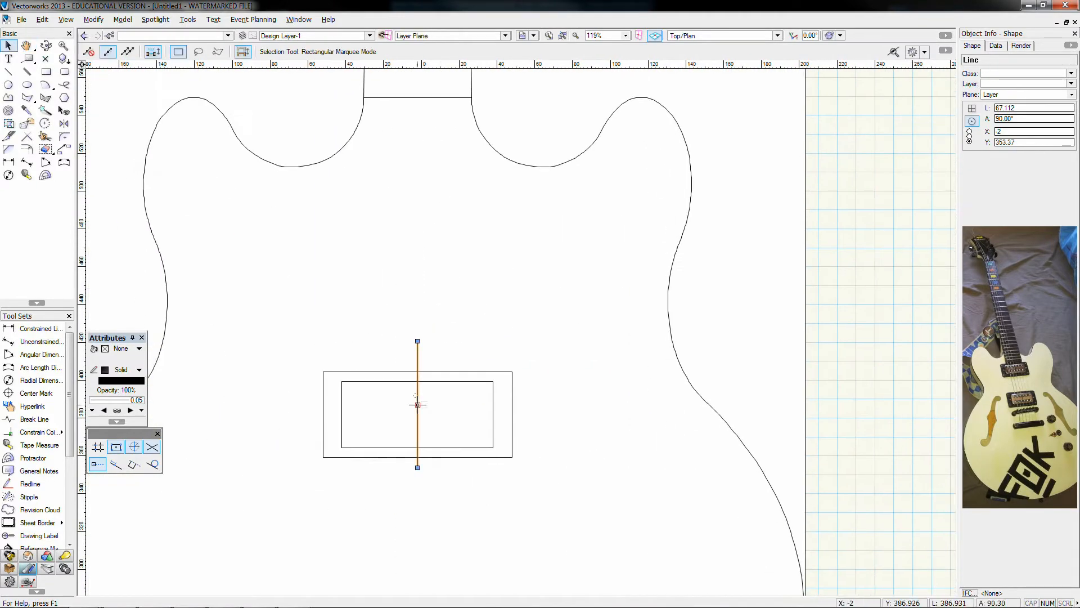
- Move the line onto the inner rectangle's left edge and try distributing 11 duplicates of it to the right edge
{"action": "left_click", "coordinate": [64, 149]}
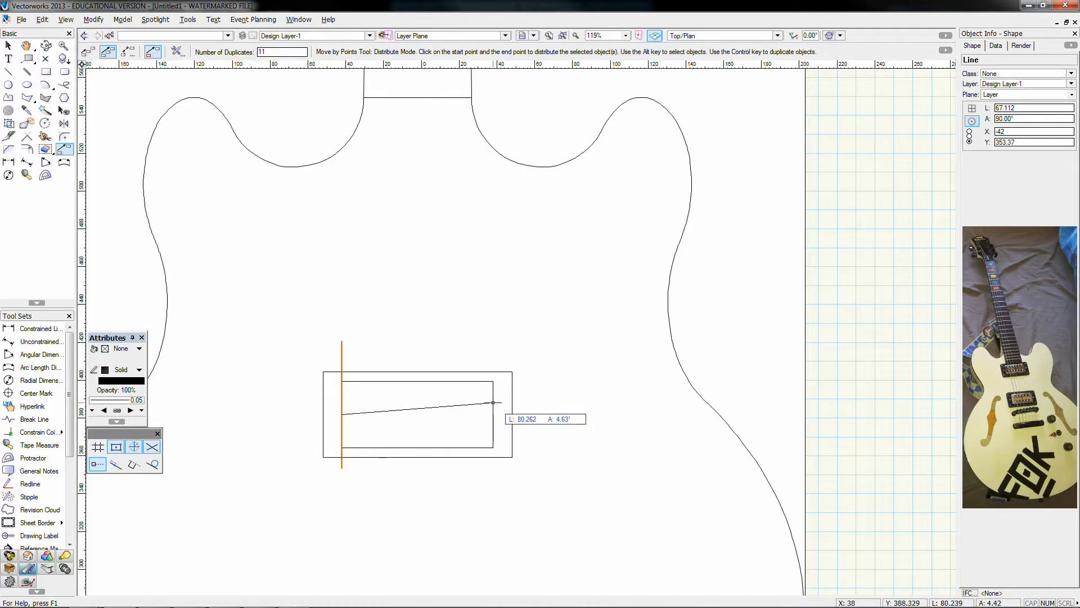
{"action": "left_click", "coordinate": [492, 403]}
{"action": "key", "text": "x"}
{"action": "left_click", "coordinate": [355, 340]}
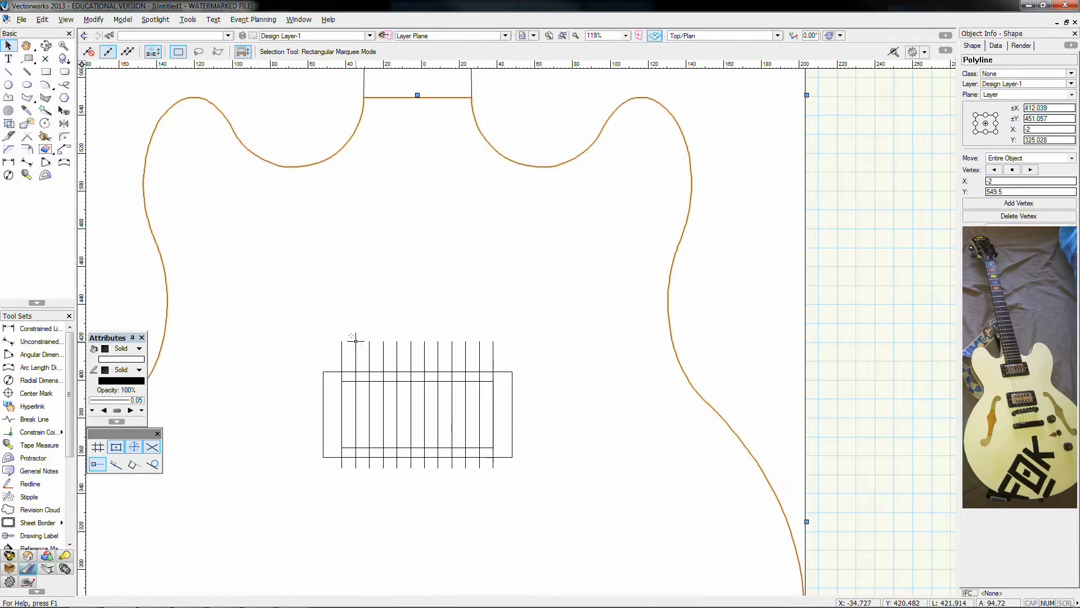
{"action": "key", "text": "ctrl+z"}
- Distribute 12 duplicates of the line across the inner rectangle, and delete every other line, starting with the one on the left edge
{"action": "key", "text": "x"}
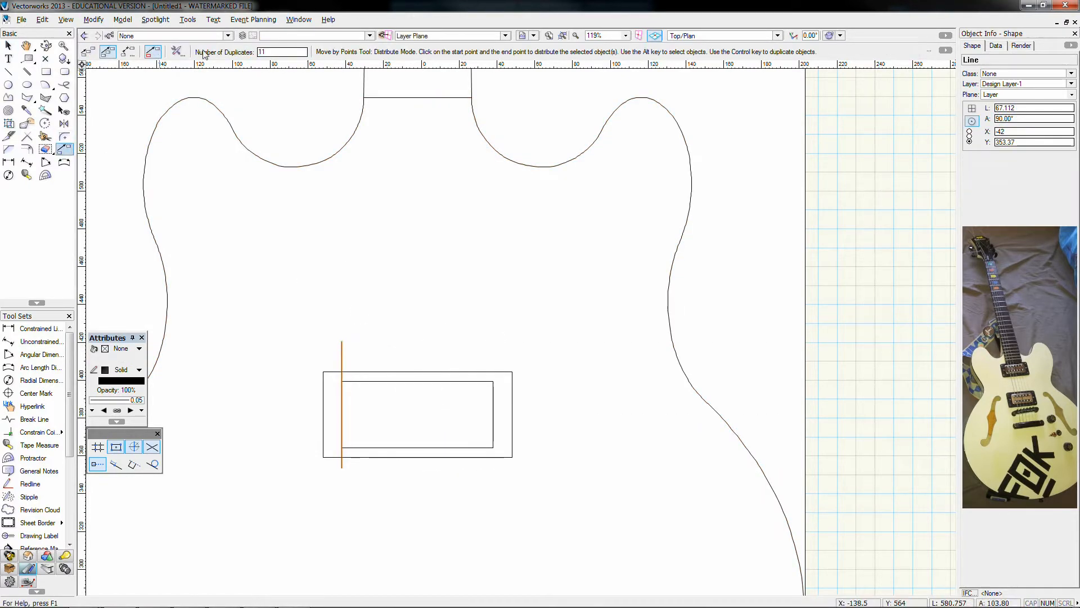
{"action": "left_click", "coordinate": [493, 414]}
{"action": "key", "text": "x"}
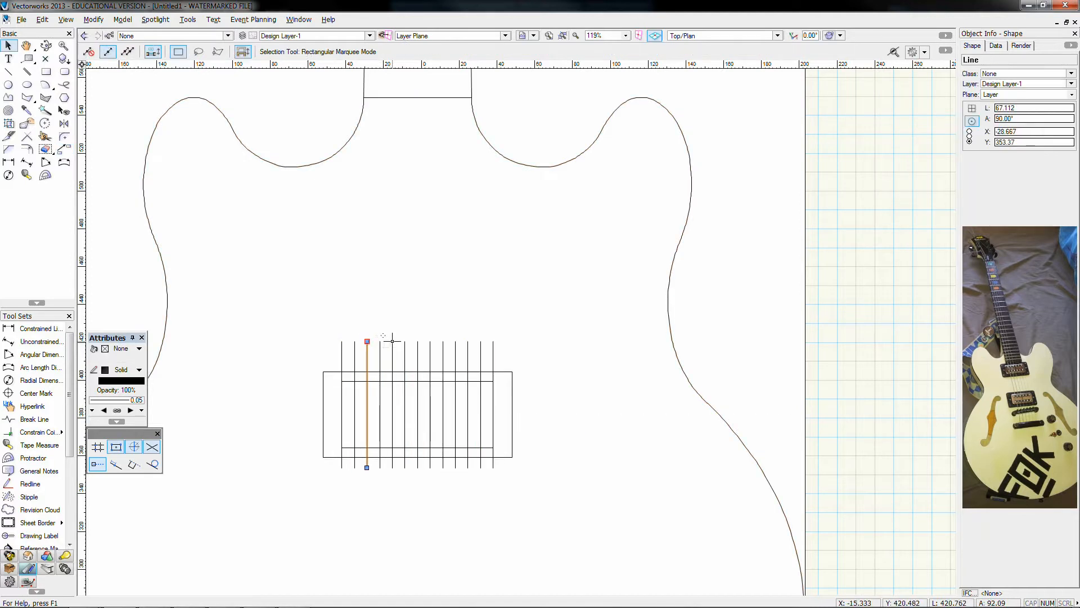
{"action": "key", "text": "x"}
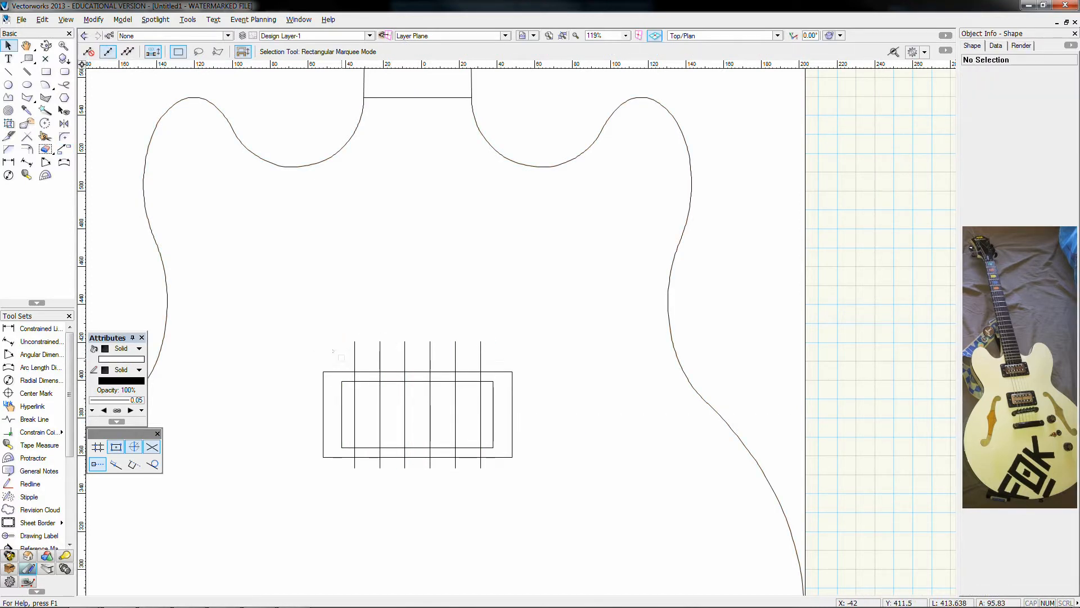
- Draw a circle of 2.5 mm radius centred on the leftmost string line in the upper half of the inner rectangle
{"action": "key", "text": "6"}
{"action": "scroll", "coordinate": [315, 382], "scroll_direction": "up", "scroll_amount": 3}
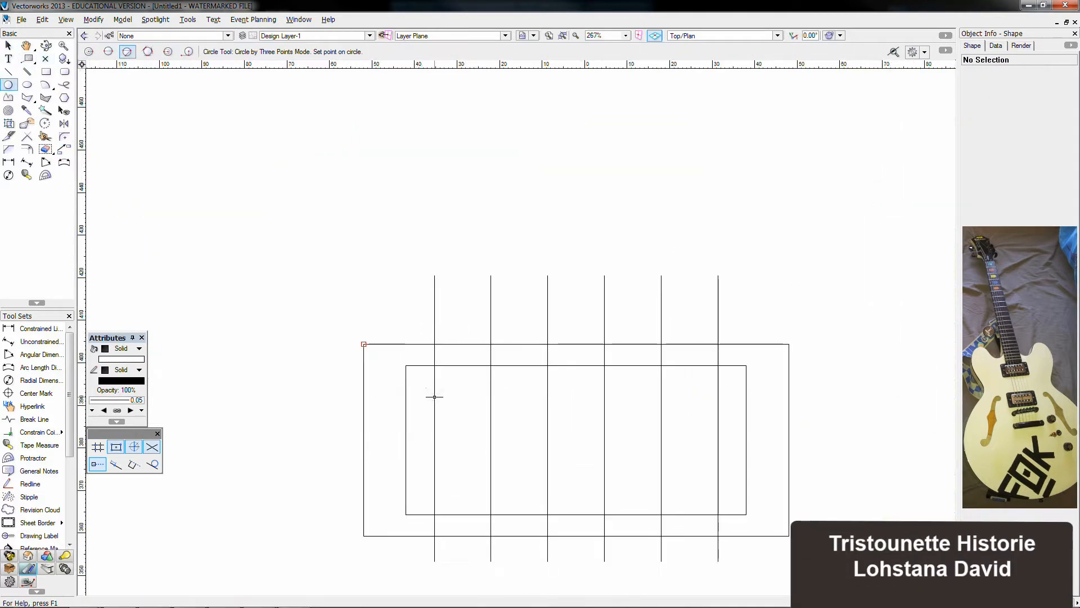
{"action": "left_click", "coordinate": [88, 52]}
{"action": "left_click", "coordinate": [434, 399]}
{"action": "scroll", "coordinate": [453, 399], "scroll_direction": "up", "scroll_amount": 2}
{"action": "key", "text": "Tab"}
{"action": "type", "text": "2.5"}
{"action": "key", "text": "Return"}
{"action": "key", "text": "Return"}
{"action": "scroll", "coordinate": [453, 400], "scroll_direction": "down", "scroll_amount": 1}
{"action": "middle_click_drag", "start_coordinate": [453, 400], "coordinate": [351, 341]}
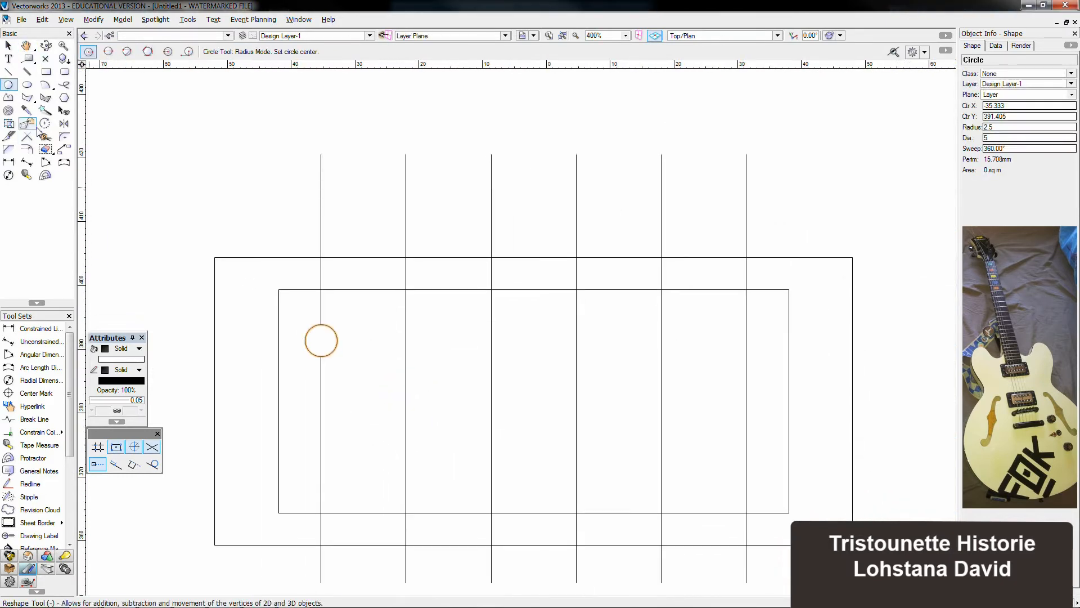
- Copy the circle onto the other five string lines with Move by Points, using 5 duplicates
{"action": "left_click", "coordinate": [64, 148]}
{"action": "left_click", "coordinate": [322, 340]}
{"action": "left_click", "coordinate": [406, 340]}
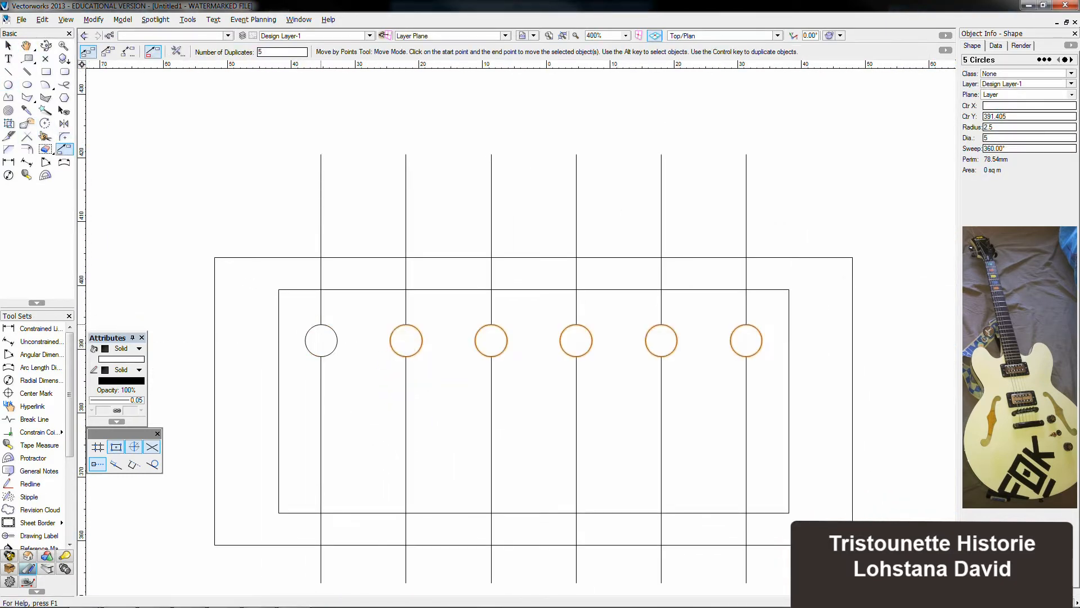
{"action": "key", "text": "x"}
- Mirror a copy of all six circles about the inner rectangle's horizontal midline
{"action": "left_click", "coordinate": [321, 340]}
{"action": "left_click", "coordinate": [64, 124]}
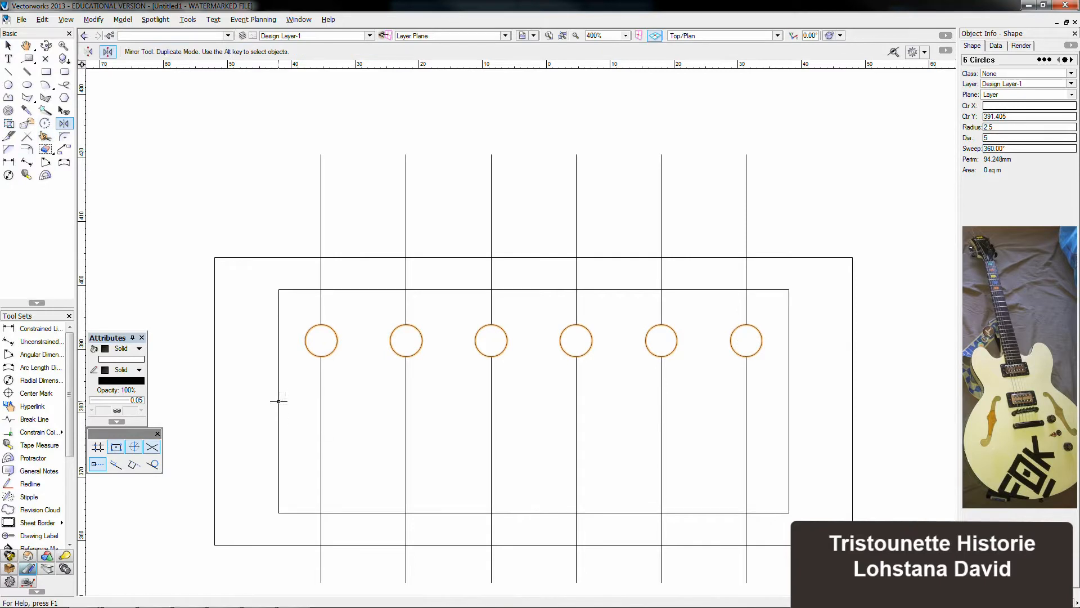
{"action": "left_click", "coordinate": [278, 400]}
{"action": "left_click", "coordinate": [358, 401]}
{"action": "key", "text": "x"}
{"action": "scroll", "coordinate": [352, 406], "scroll_direction": "down", "scroll_amount": 4}
{"action": "left_click", "coordinate": [709, 357]}
- Draw a screw-head circle of about 2 mm radius midway between the right edges of the two pickup rectangles
{"action": "scroll", "coordinate": [435, 417], "scroll_direction": "up", "scroll_amount": 1}
{"action": "scroll", "coordinate": [437, 418], "scroll_direction": "up", "scroll_amount": 1}
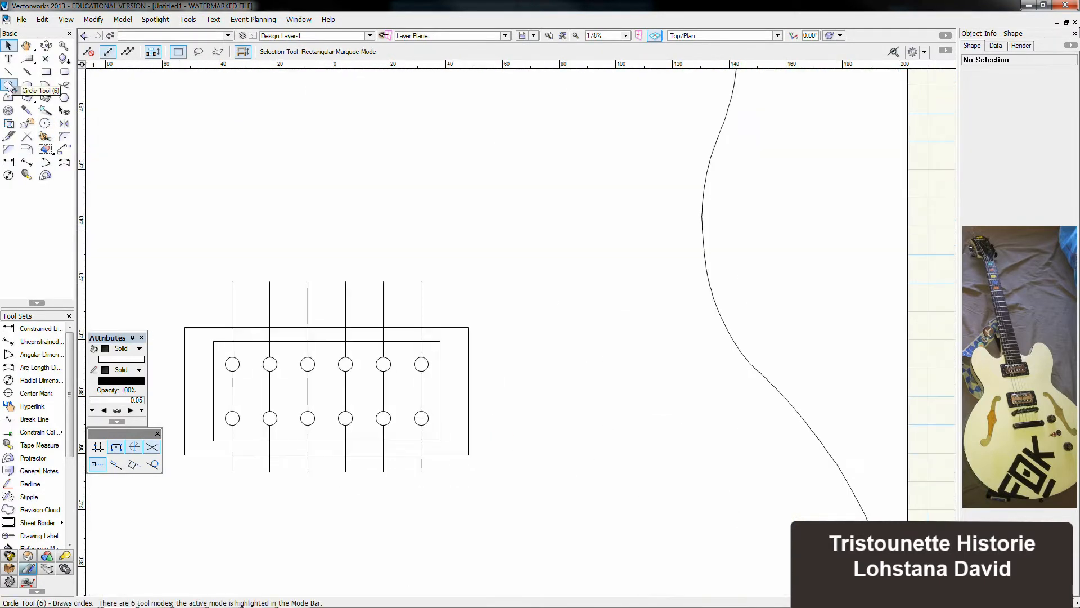
{"action": "left_click", "coordinate": [8, 84]}
{"action": "left_click", "coordinate": [627, 326]}
{"action": "scroll", "coordinate": [462, 389], "scroll_direction": "up", "scroll_amount": 2}
{"action": "left_click", "coordinate": [443, 393]}
{"action": "scroll", "coordinate": [475, 394], "scroll_direction": "up", "scroll_amount": 1}
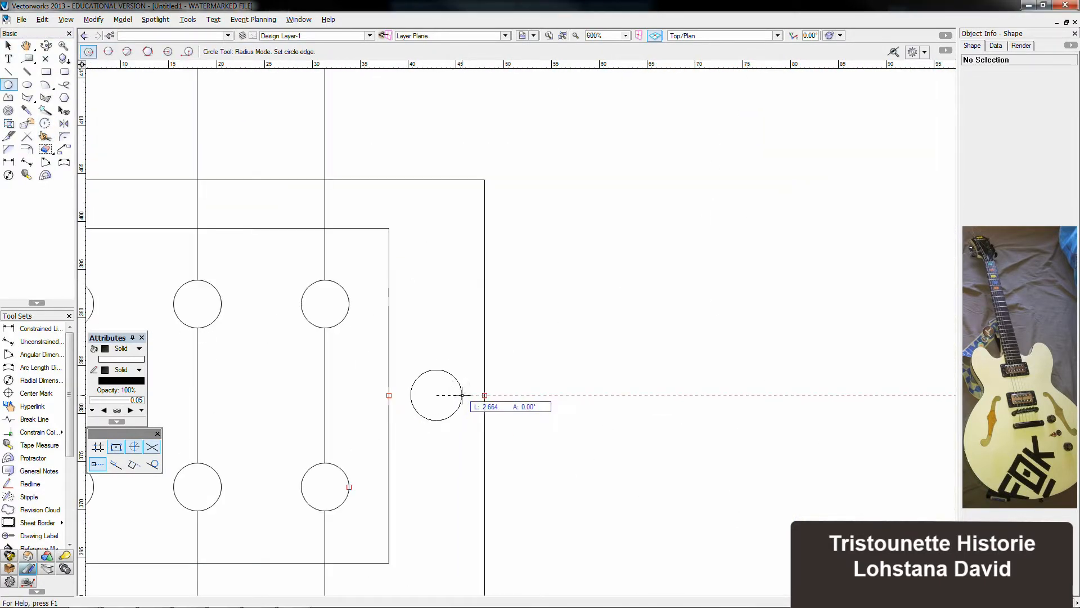
{"action": "left_click", "coordinate": [456, 395]}
- Draw a vertical slot rectangle through the screw circle from its top to its bottom, with a 0.5 mm half-width
{"action": "key", "text": "4"}
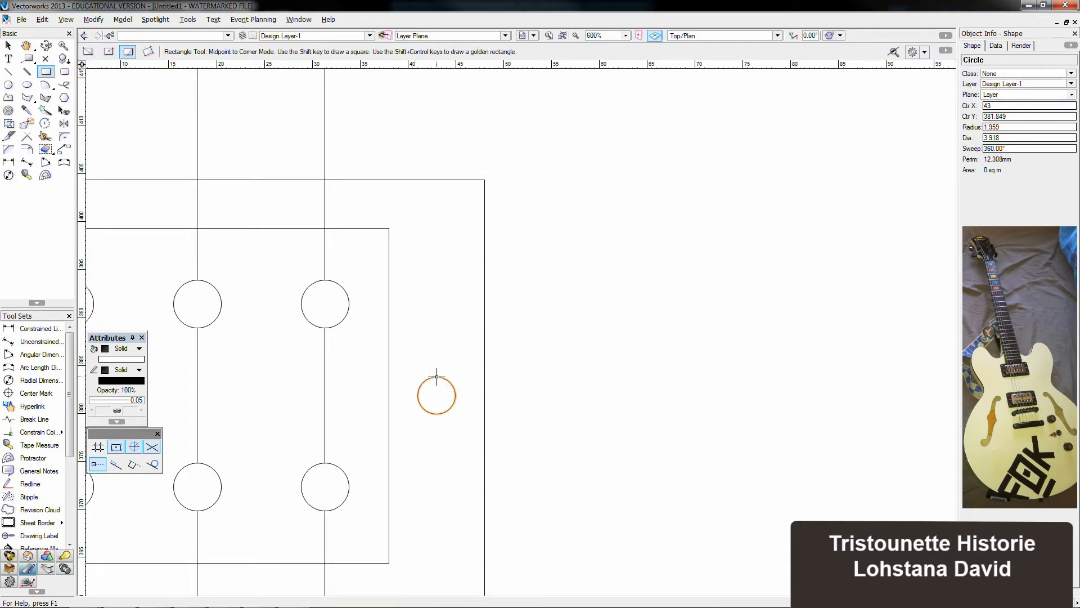
{"action": "left_click", "coordinate": [436, 377]}
{"action": "key", "text": "Tab"}
{"action": "type", "text": "0.5"}
{"action": "key", "text": "Return"}
{"action": "left_click", "coordinate": [437, 414]}
- Trim the slot to the screw circle with Intersect Surface and delete the leftover slot rectangle
{"action": "key", "text": "x"}
{"action": "left_click", "coordinate": [448, 393], "text": "shift"}
{"action": "right_click", "coordinate": [449, 392]}
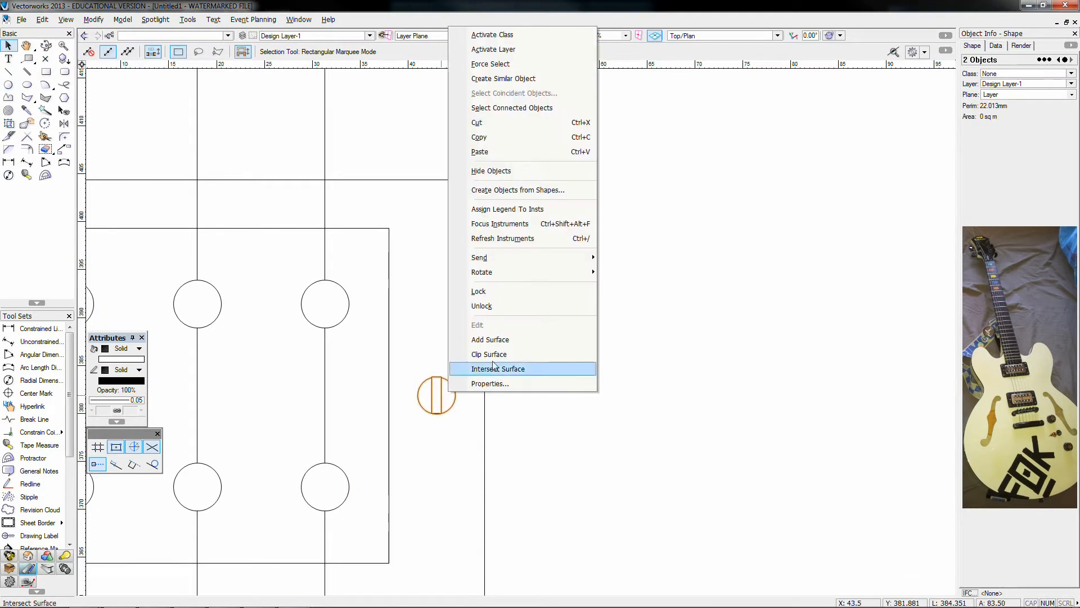
{"action": "left_click", "coordinate": [493, 369]}
{"action": "scroll", "coordinate": [443, 404], "scroll_direction": "up", "scroll_amount": 3}
{"action": "left_click", "coordinate": [460, 466]}
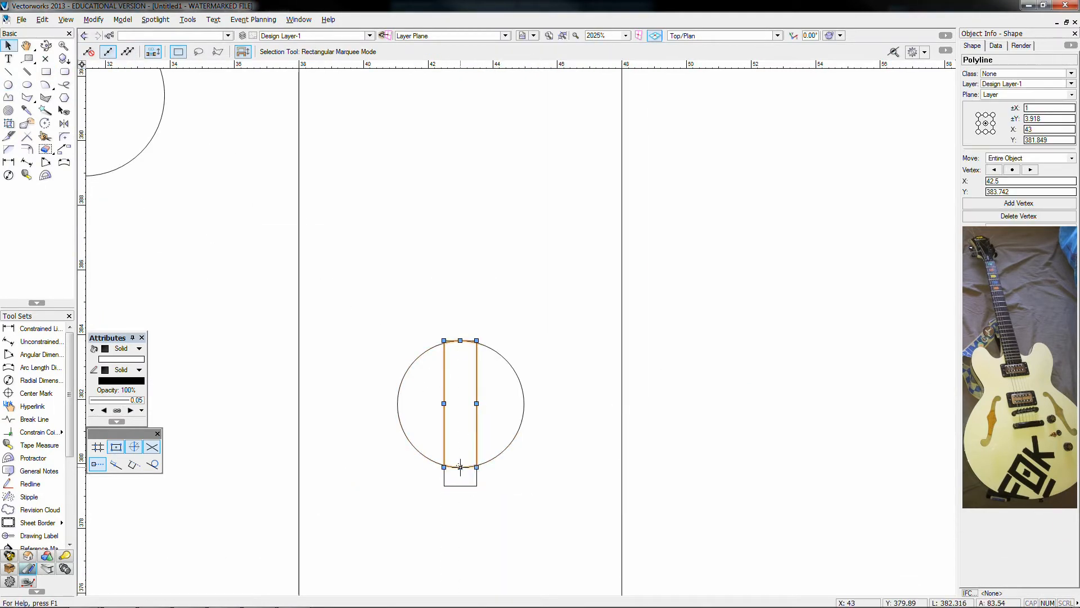
{"action": "left_click", "coordinate": [460, 478]}
{"action": "key", "text": "Delete"}
{"action": "left_click", "coordinate": [677, 427]}
- Mirror a copy of the slotted screw head about the pickup's vertical centreline onto its opposite edge
{"action": "scroll", "coordinate": [678, 426], "scroll_direction": "down", "scroll_amount": 7}
{"action": "middle_click_drag", "start_coordinate": [695, 418], "coordinate": [570, 427]}
{"action": "left_click_drag", "start_coordinate": [864, 408], "coordinate": [549, 453]}
{"action": "key", "text": "equal"}
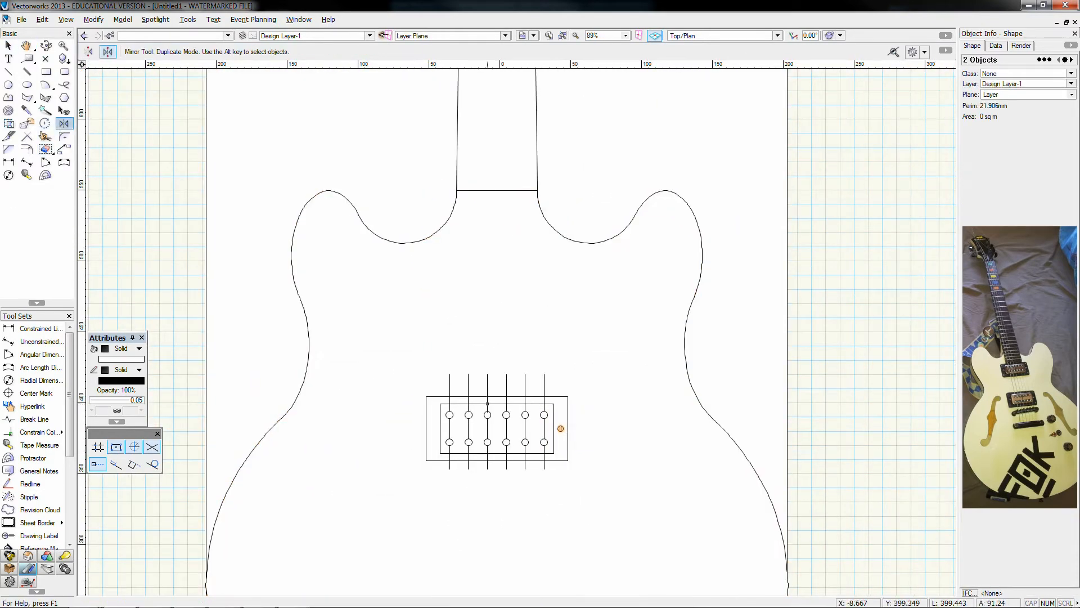
{"action": "key", "text": "x"}
{"action": "left_click", "coordinate": [810, 409]}
{"action": "scroll", "coordinate": [812, 406], "scroll_direction": "down", "scroll_amount": 2}
{"action": "middle_click_drag", "start_coordinate": [817, 378], "coordinate": [684, 335]}
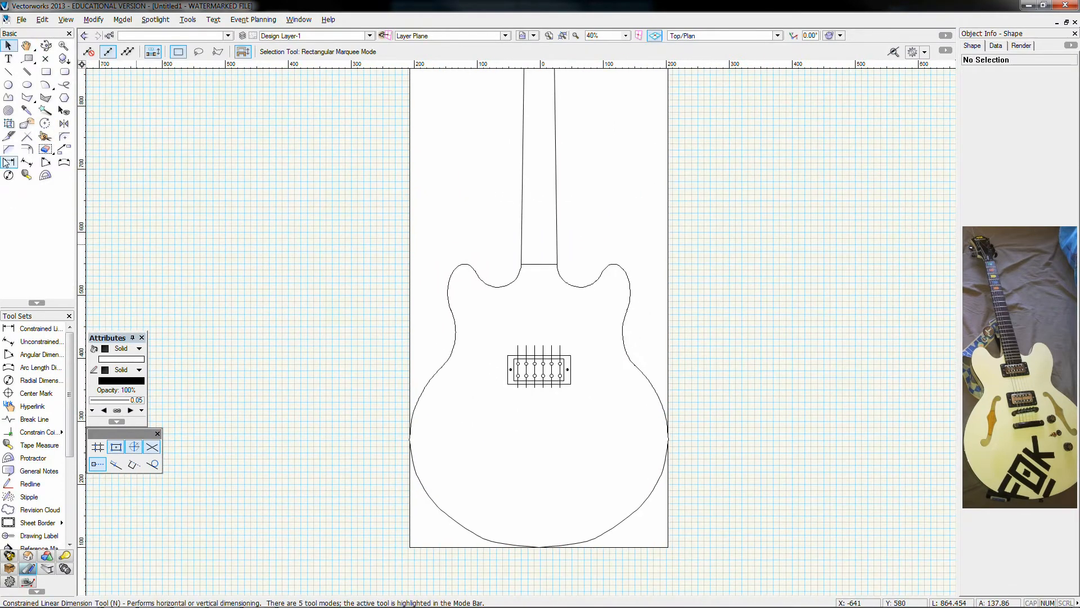
- Draw two f-hole end circles right of the pickup: one of about 8.2 mm radius level with it, one of about 11 mm radius lower and further out
{"action": "left_click", "coordinate": [7, 84]}
{"action": "scroll", "coordinate": [691, 365], "scroll_direction": "up", "scroll_amount": 2}
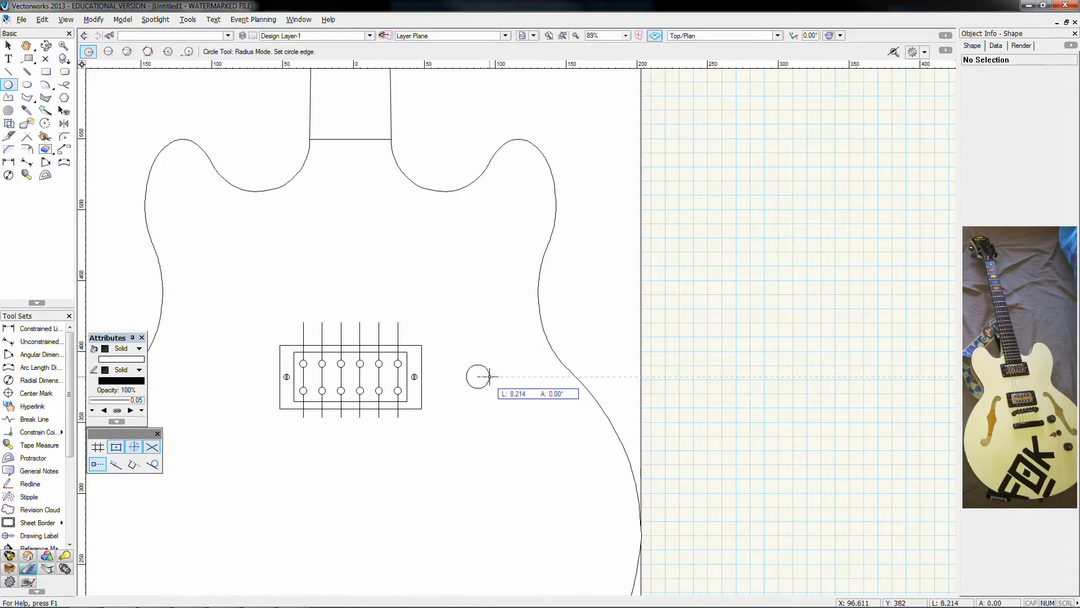
{"action": "left_click", "coordinate": [489, 376]}
{"action": "scroll", "coordinate": [490, 377], "scroll_direction": "down", "scroll_amount": 1}
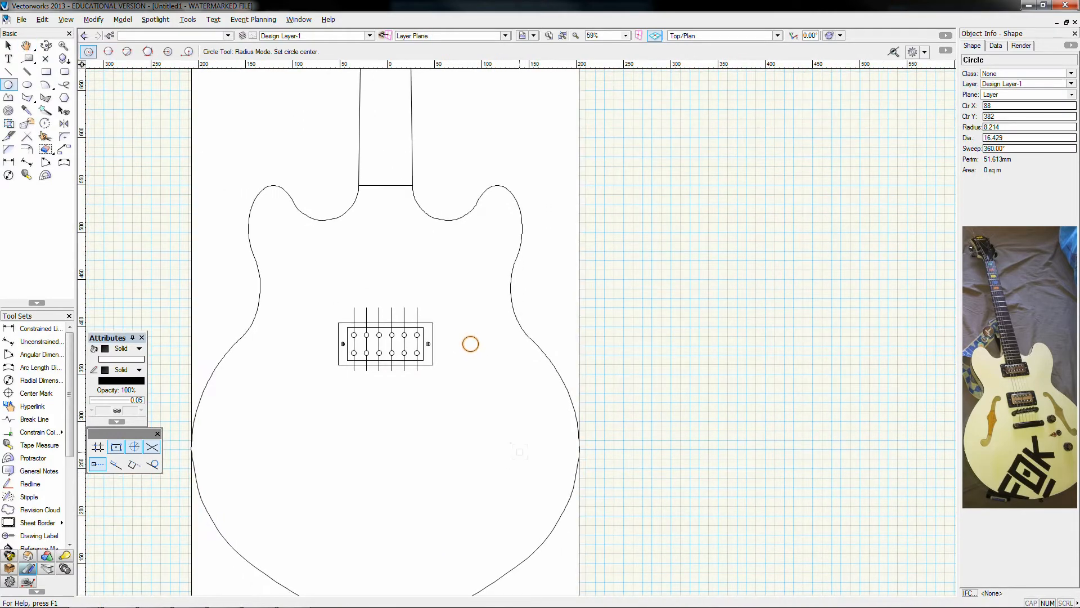
{"action": "left_click", "coordinate": [528, 458]}
{"action": "scroll", "coordinate": [529, 458], "scroll_direction": "up", "scroll_amount": 1}
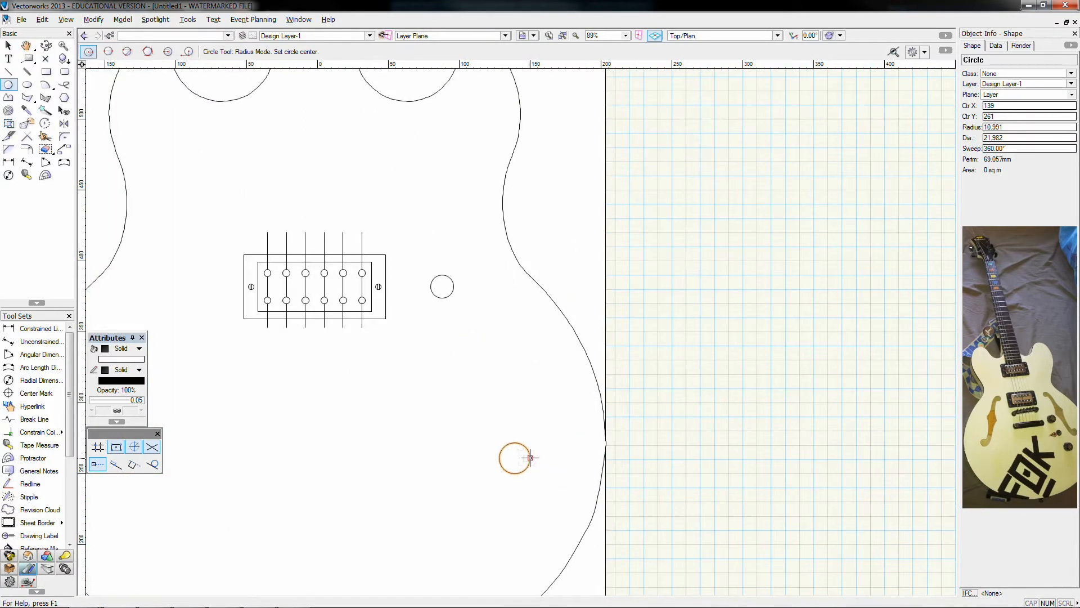
- Draw a construction rectangle of about 22 by 19 mm between the two f-hole circles
{"action": "left_click", "coordinate": [45, 74]}
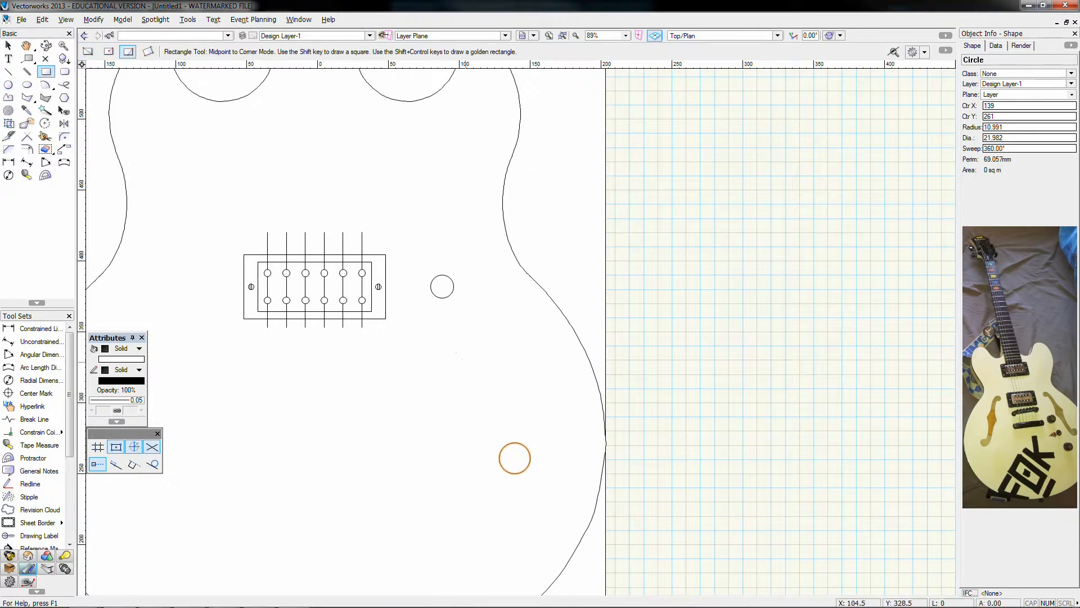
{"action": "left_click", "coordinate": [473, 370]}
{"action": "left_click", "coordinate": [489, 383]}
{"action": "key", "text": "x"}
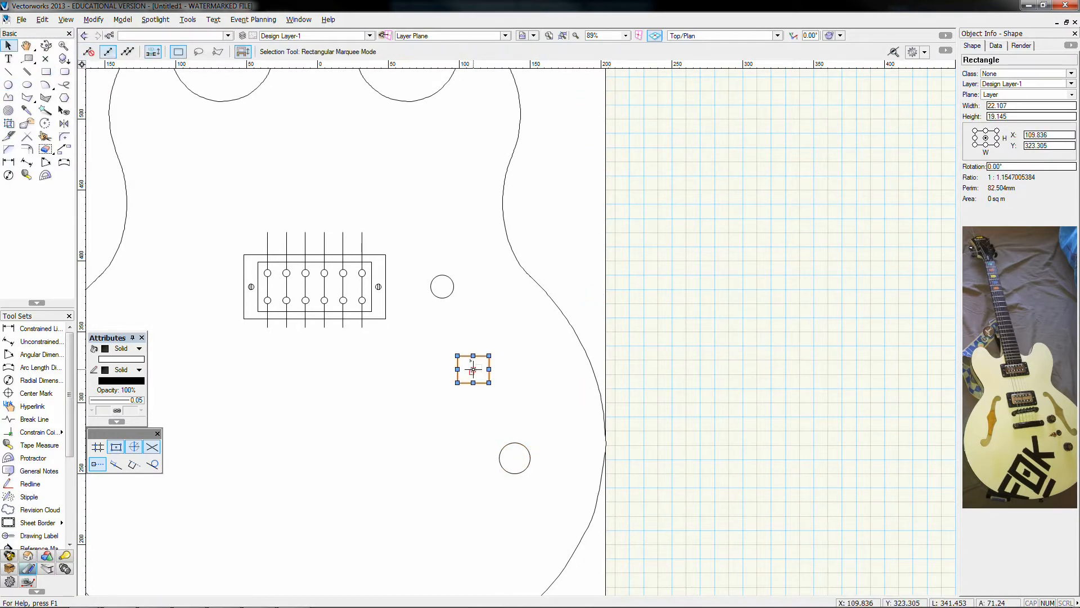
- Start a cubic-vertex polyline at the construction rectangle's lower-left corner and turn off all snapping
{"action": "left_click", "coordinate": [8, 97]}
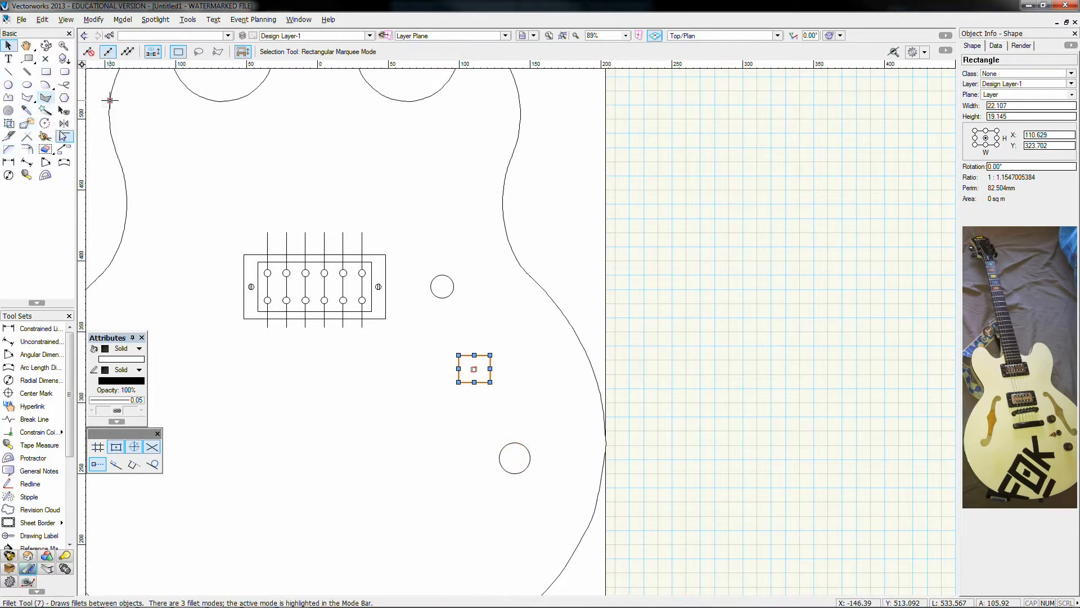
{"action": "scroll", "coordinate": [523, 470], "scroll_direction": "up", "scroll_amount": 3}
{"action": "left_click", "coordinate": [378, 273]}
{"action": "scroll", "coordinate": [404, 281], "scroll_direction": "up", "scroll_amount": 3}
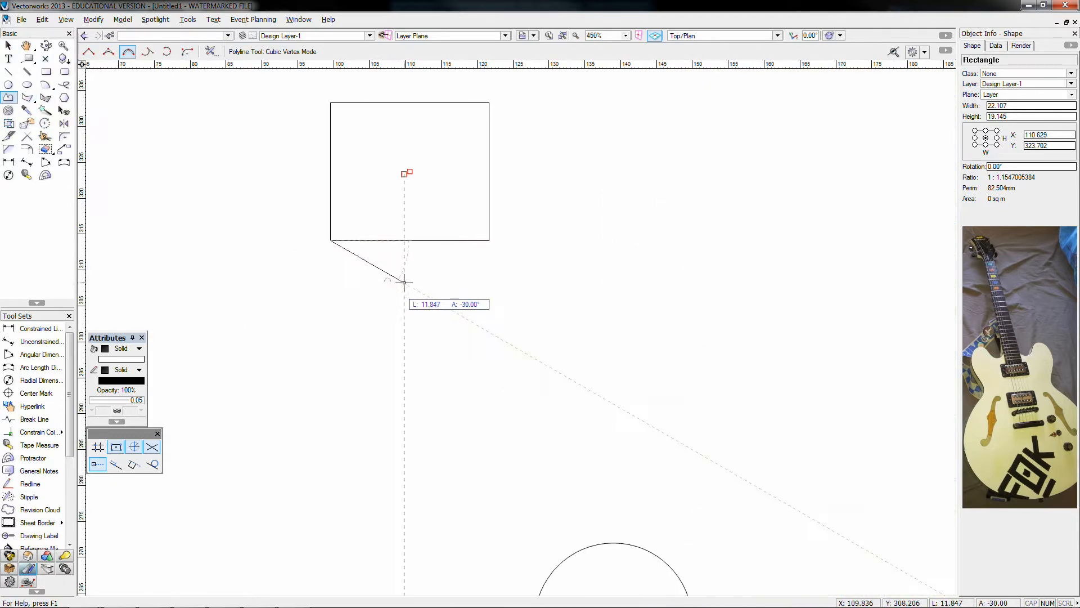
{"action": "left_click", "coordinate": [151, 447]}
{"action": "left_click", "coordinate": [116, 446]}
{"action": "left_click", "coordinate": [98, 464]}
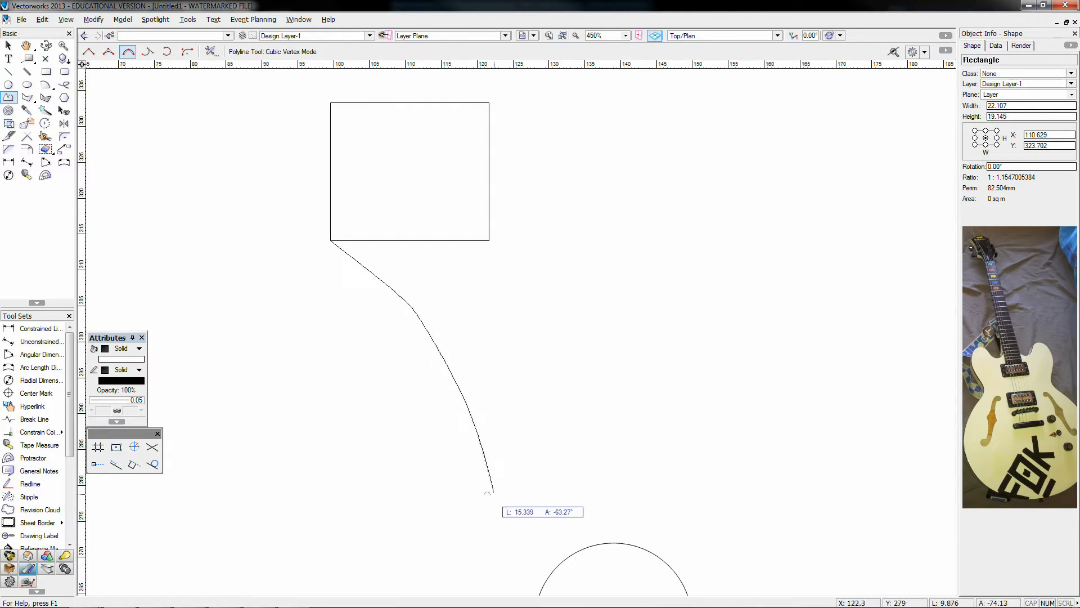
- Continue the polyline down to the lower f-hole circle and trace around the circle with object snapping turned back on
{"action": "middle_click_drag", "start_coordinate": [507, 519], "coordinate": [431, 294]}
{"action": "left_click", "coordinate": [449, 367]}
{"action": "left_click", "coordinate": [116, 446]}
{"action": "left_click", "coordinate": [460, 416]}
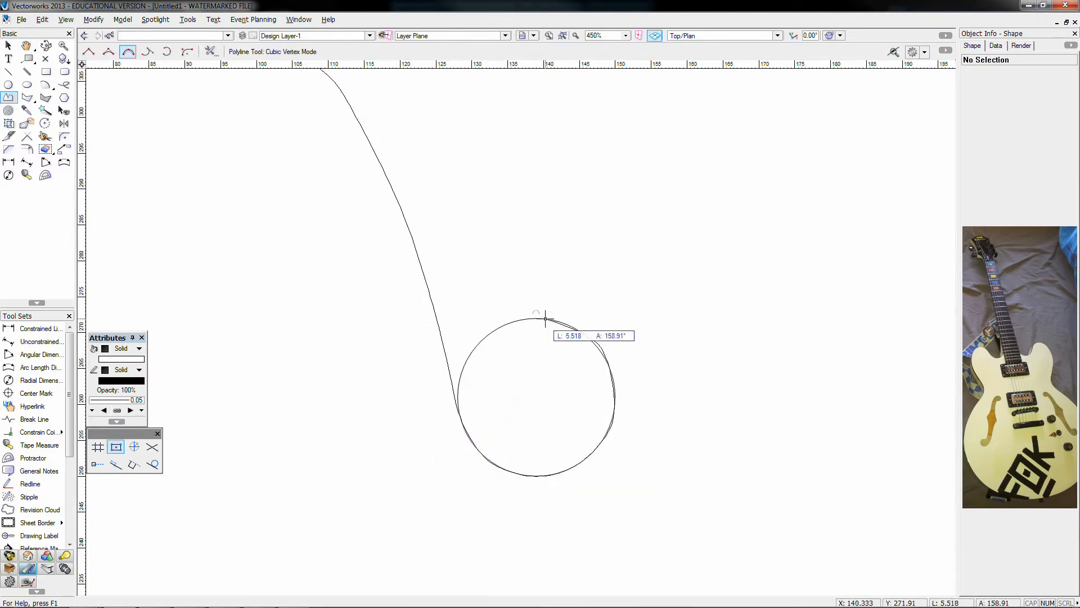
{"action": "scroll", "coordinate": [508, 323], "scroll_direction": "up", "scroll_amount": 3}
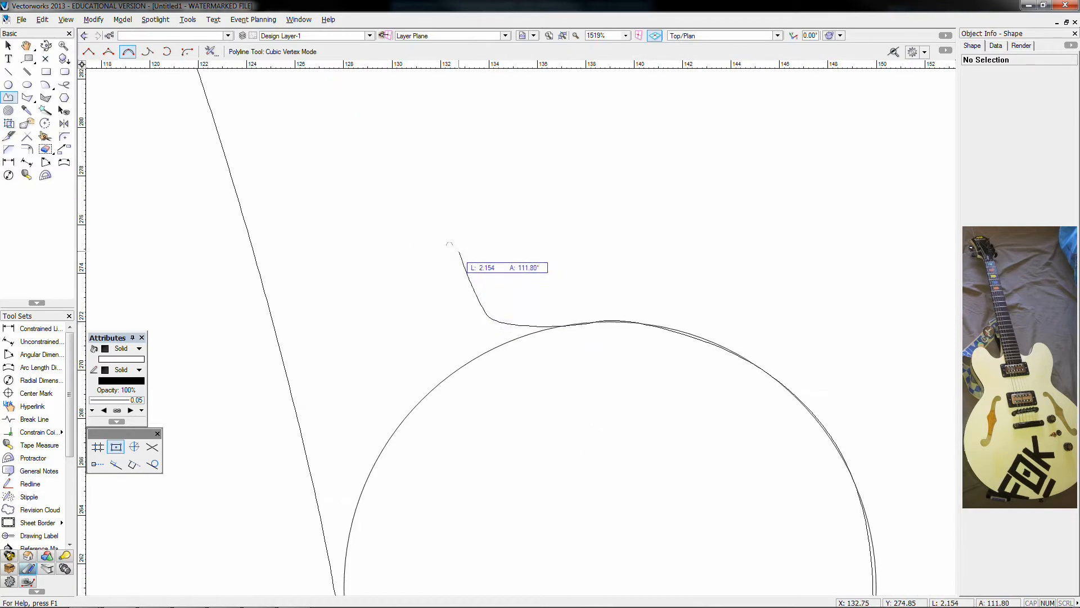
- Curve the polyline away from the lower circle and back up along the f-hole's outer side toward the rectangle's upper-right corner
{"action": "left_click", "coordinate": [459, 247]}
{"action": "scroll", "coordinate": [457, 222], "scroll_direction": "down", "scroll_amount": 3}
{"action": "middle_click_drag", "start_coordinate": [446, 213], "coordinate": [522, 430]}
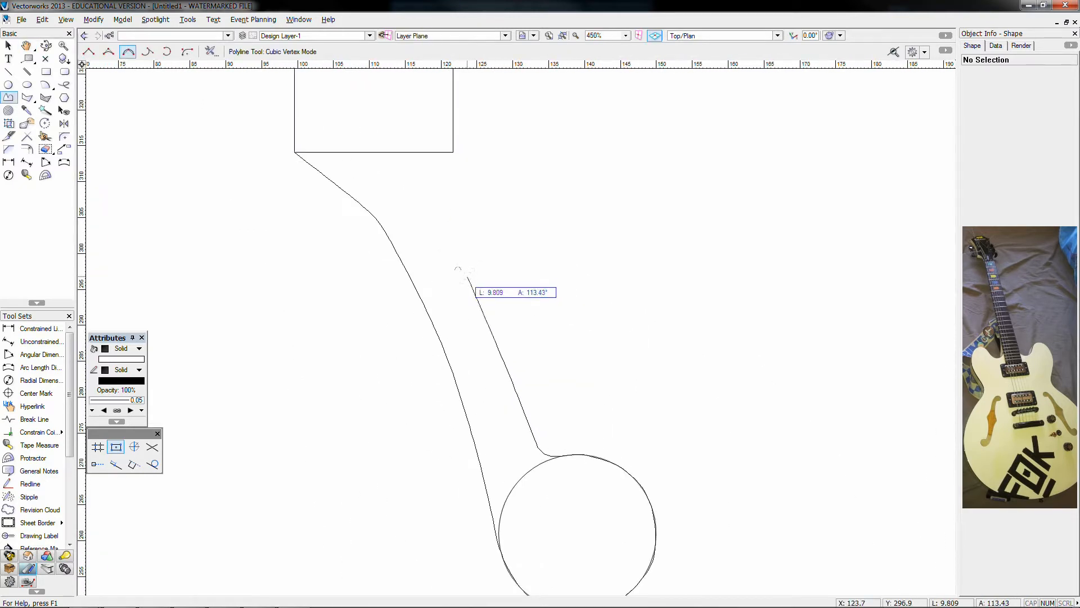
{"action": "left_click", "coordinate": [452, 196]}
{"action": "middle_click_drag", "start_coordinate": [445, 94], "coordinate": [447, 283]}
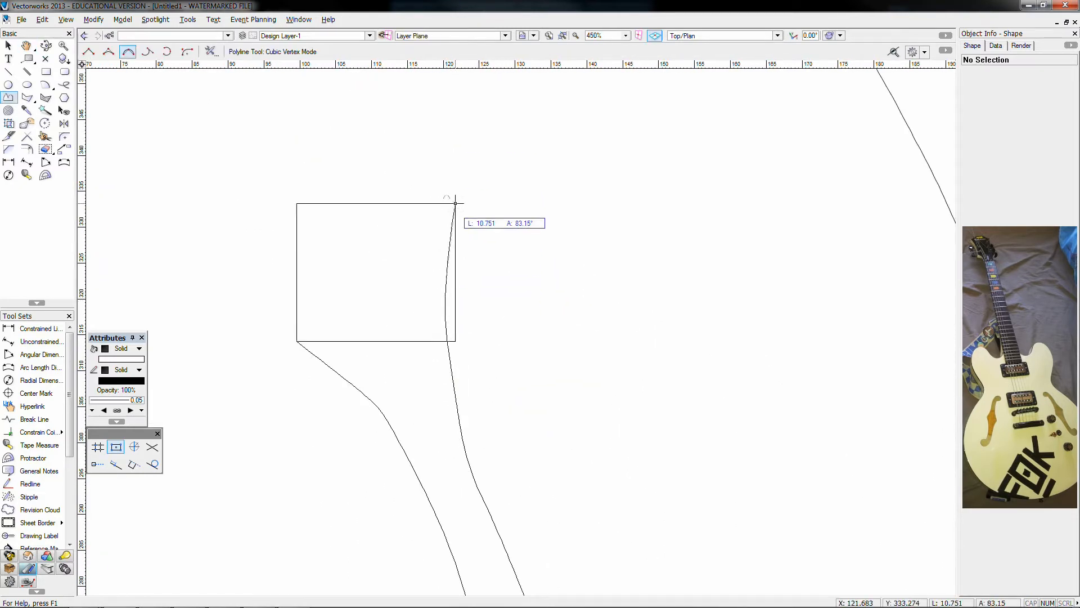
{"action": "scroll", "coordinate": [455, 203], "scroll_direction": "up", "scroll_amount": 10}
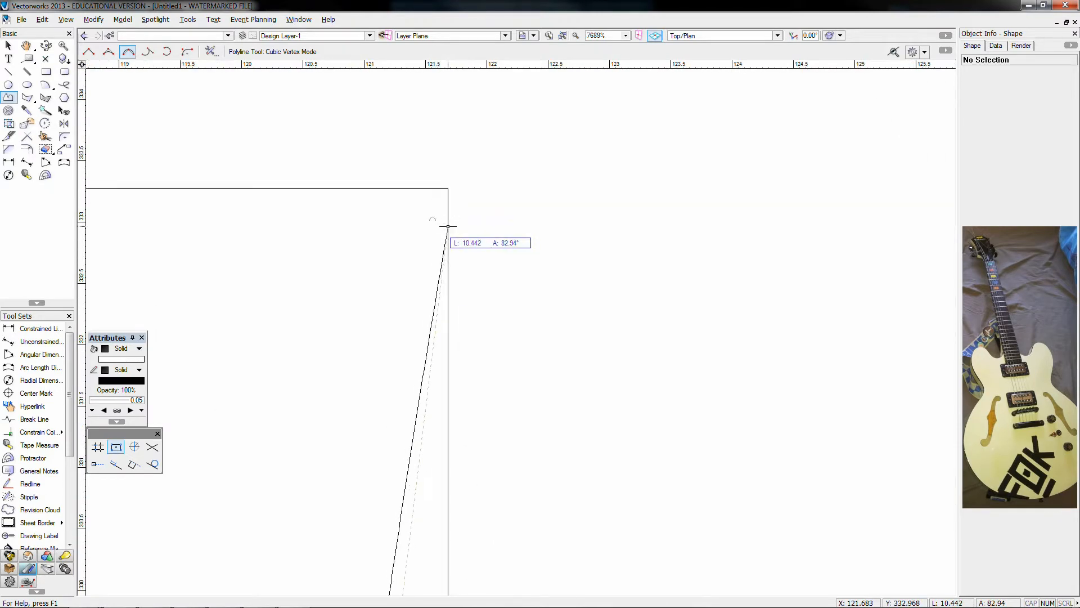
- Place a corner vertex of the polyline exactly on the construction rectangle's upper-right corner
{"action": "key", "text": "BackSpace"}
{"action": "key", "text": "BackSpace"}
{"action": "key", "text": "BackSpace"}
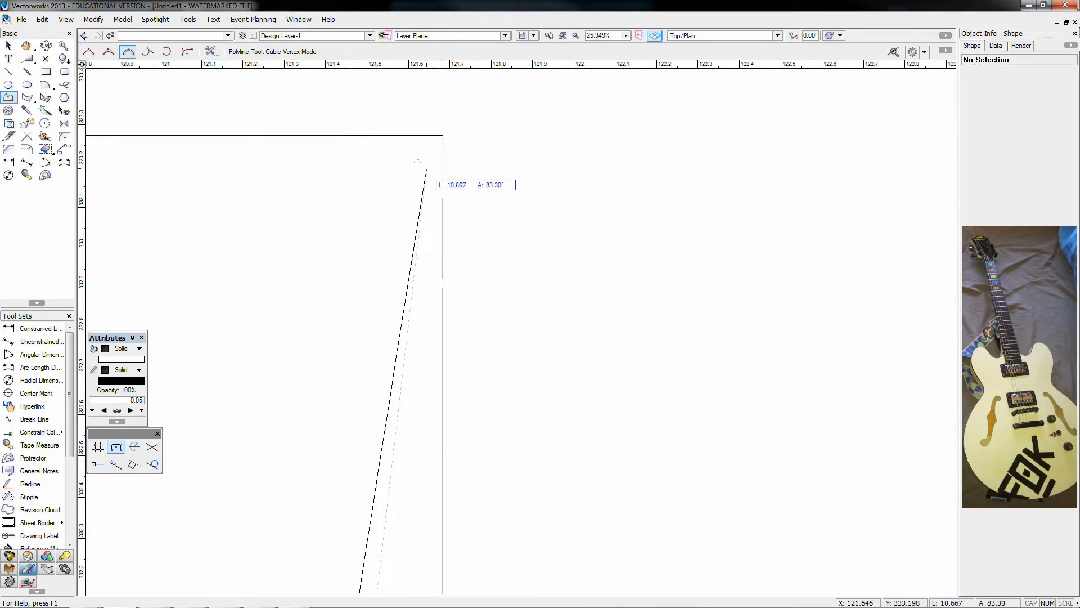
{"action": "key", "text": "u"}
{"action": "key", "text": "u"}
{"action": "key", "text": "u"}
{"action": "key", "text": "u"}
{"action": "left_click", "coordinate": [443, 135]}
{"action": "scroll", "coordinate": [369, 100], "scroll_direction": "down", "scroll_amount": 3}
{"action": "middle_click_drag", "start_coordinate": [369, 100], "coordinate": [684, 335]}
{"action": "scroll", "coordinate": [692, 328], "scroll_direction": "down", "scroll_amount": 2}
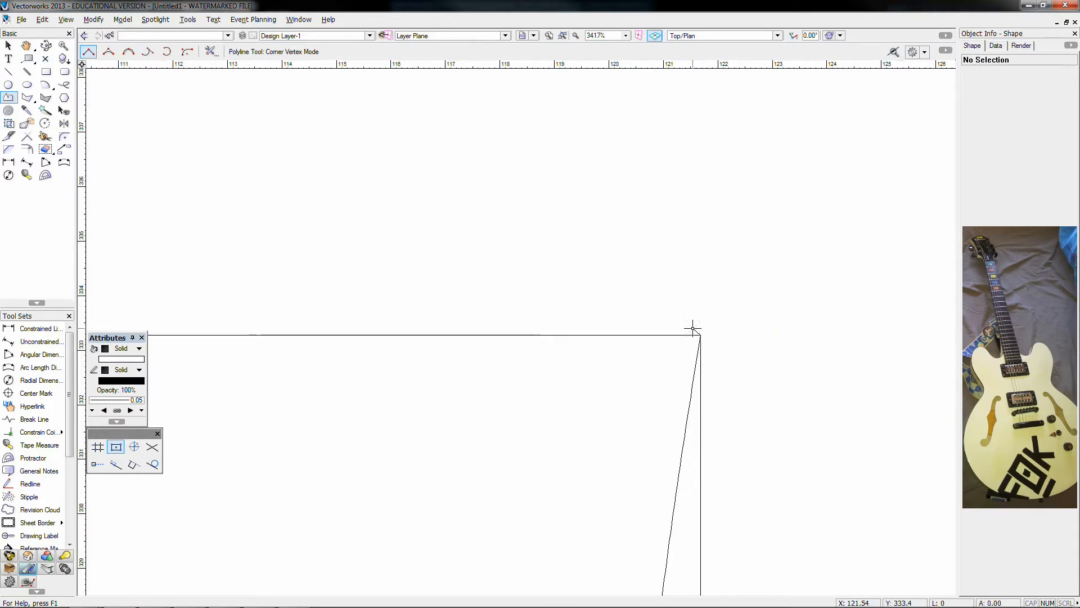
- Switch back to cubic vertices and curve the polyline up to the right edge of the upper f-hole circle
{"action": "key", "text": "u"}
{"action": "key", "text": "u"}
{"action": "scroll", "coordinate": [625, 284], "scroll_direction": "down", "scroll_amount": 4}
{"action": "scroll", "coordinate": [639, 371], "scroll_direction": "down", "scroll_amount": 4}
{"action": "middle_click_drag", "start_coordinate": [627, 285], "coordinate": [579, 374]}
{"action": "scroll", "coordinate": [579, 388], "scroll_direction": "up", "scroll_amount": 2}
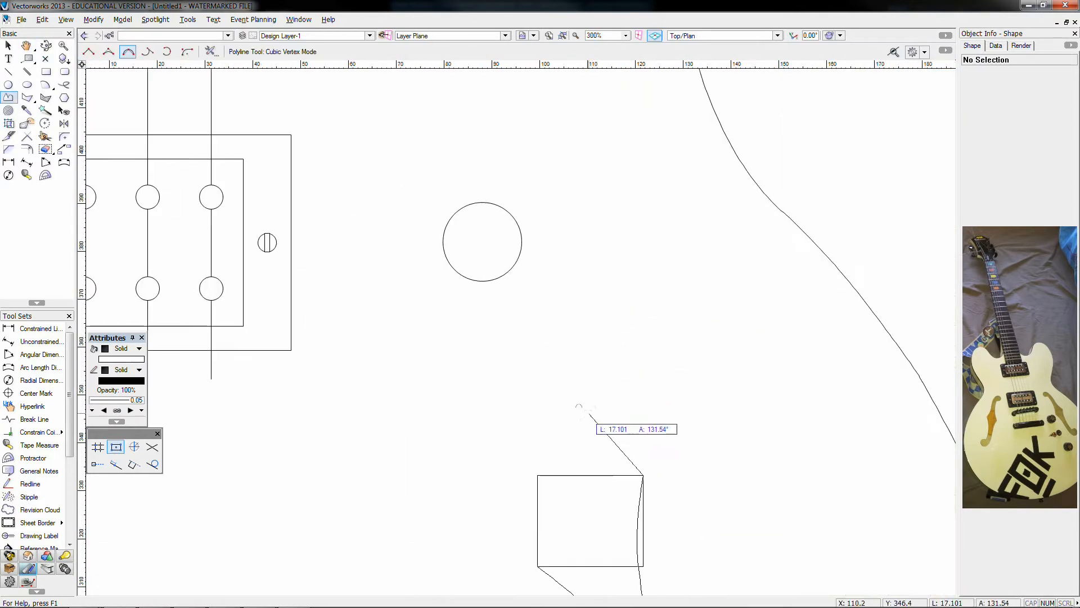
{"action": "left_click", "coordinate": [521, 243]}
- Trace the polyline counterclockwise around the upper f-hole circle and curve it off below the circle
{"action": "scroll", "coordinate": [519, 221], "scroll_direction": "up", "scroll_amount": 4}
{"action": "left_click", "coordinate": [500, 223]}
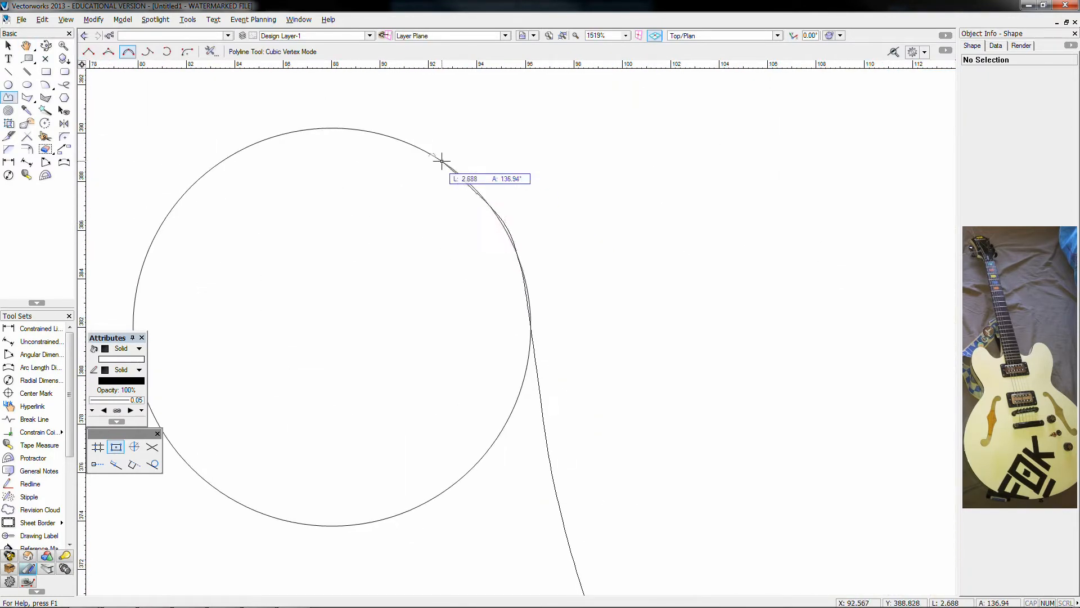
{"action": "left_click", "coordinate": [441, 161]}
{"action": "left_click", "coordinate": [333, 129]}
{"action": "left_click", "coordinate": [227, 157]}
{"action": "left_click", "coordinate": [169, 212]}
{"action": "middle_click_drag", "start_coordinate": [169, 212], "coordinate": [325, 126]}
{"action": "left_click", "coordinate": [290, 239]}
{"action": "left_click", "coordinate": [314, 338]}
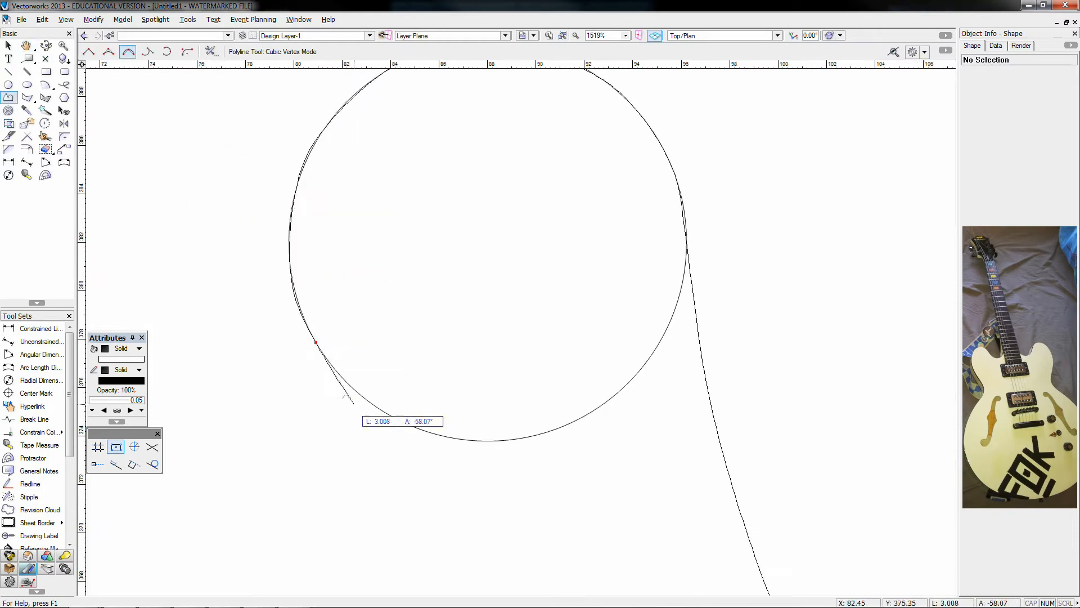
{"action": "left_click", "coordinate": [367, 401]}
{"action": "left_click", "coordinate": [431, 433]}
{"action": "scroll", "coordinate": [548, 434], "scroll_direction": "up", "scroll_amount": 2}
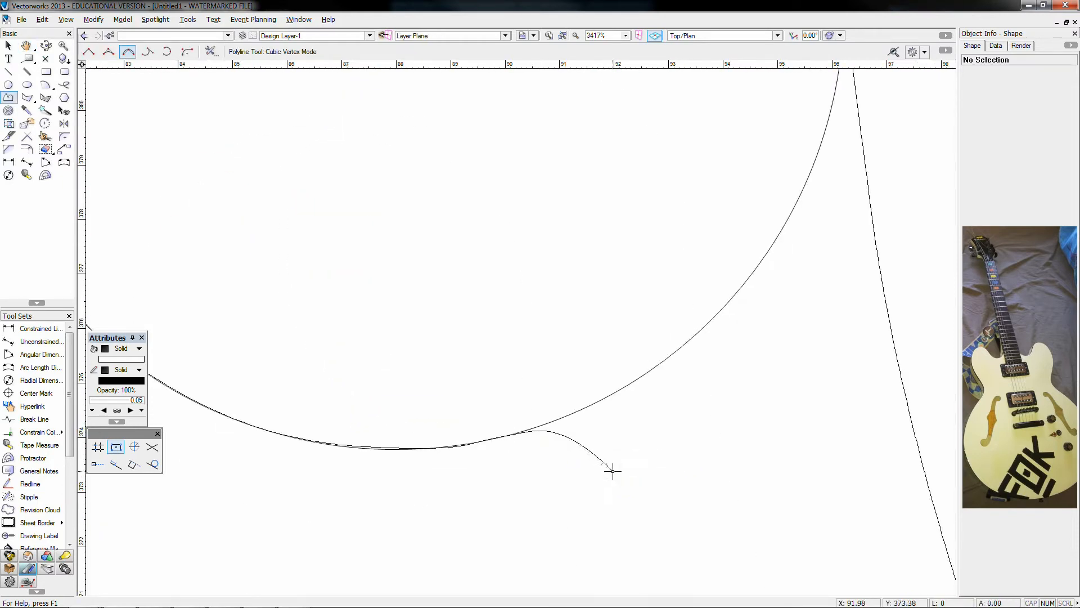
- Curve the polyline down through the rectangle and close it with a corner vertex at the rectangle's lower-left corner
{"action": "scroll", "coordinate": [613, 471], "scroll_direction": "down", "scroll_amount": 6}
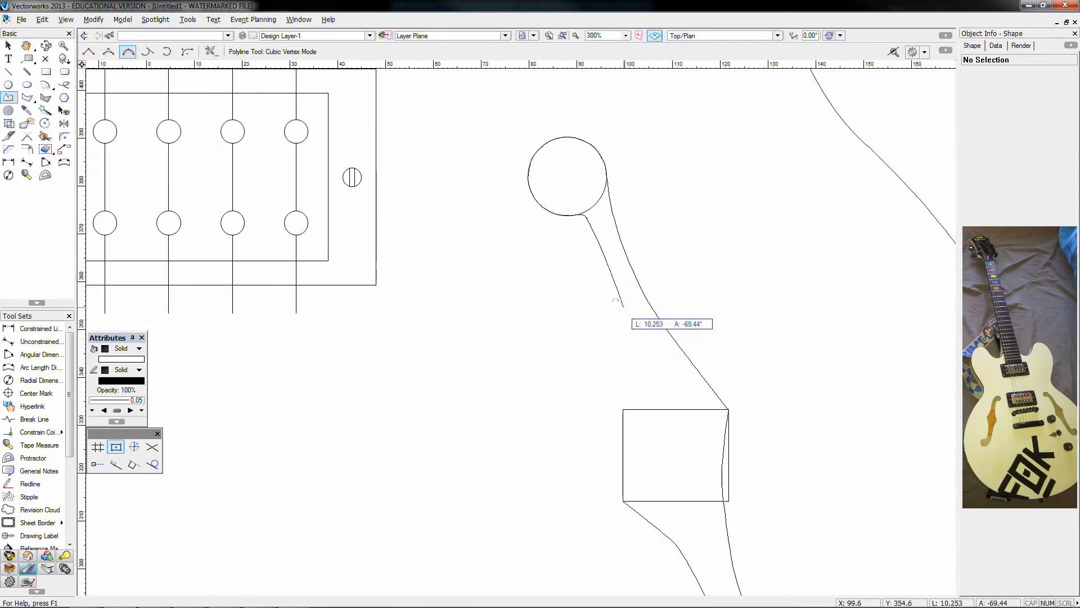
{"action": "scroll", "coordinate": [629, 456], "scroll_direction": "up", "scroll_amount": 8}
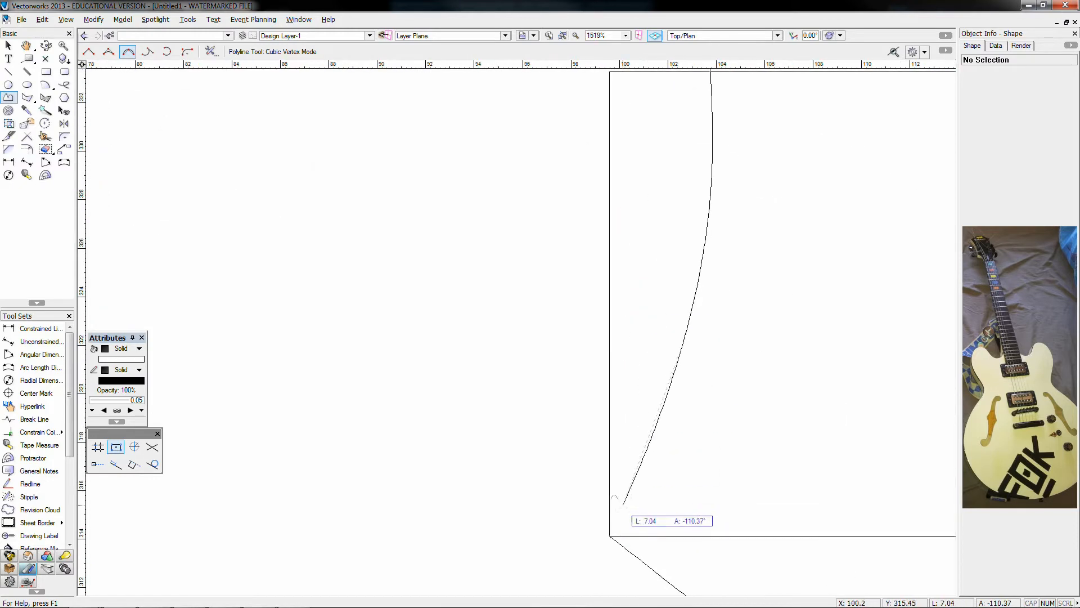
{"action": "left_click", "coordinate": [606, 539]}
{"action": "key", "text": "u"}
{"action": "key", "text": "u"}
{"action": "key", "text": "u"}
{"action": "key", "text": "u"}
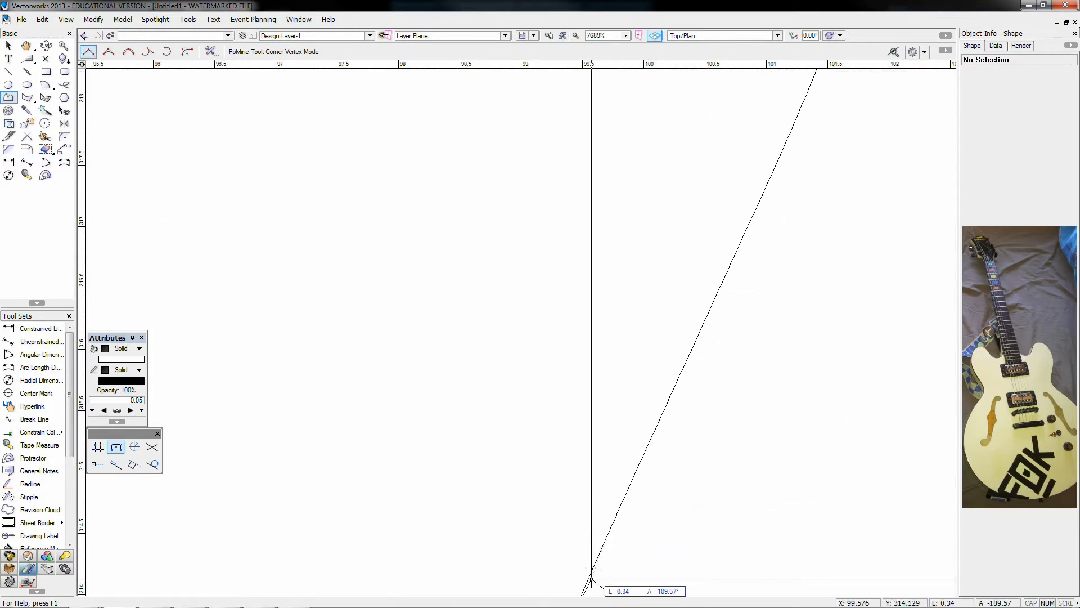
{"action": "left_click", "coordinate": [592, 578]}
- Reshape the f-hole outline by moving the stray vertex at its overshooting lower-left notch tip
{"action": "scroll", "coordinate": [592, 578], "scroll_direction": "down", "scroll_amount": 7}
{"action": "scroll", "coordinate": [578, 451], "scroll_direction": "up", "scroll_amount": 6}
{"action": "middle_click_drag", "start_coordinate": [578, 451], "coordinate": [569, 306]}
{"action": "key", "text": "minus"}
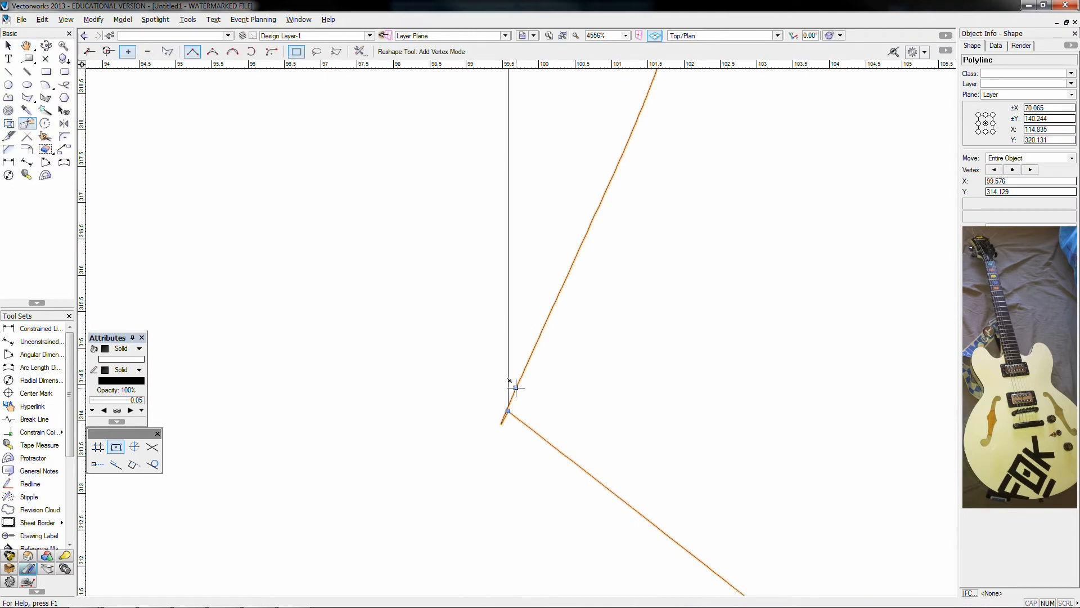
{"action": "left_click_drag", "start_coordinate": [516, 388], "coordinate": [472, 425]}
{"action": "key", "text": "ctrl+z"}
{"action": "left_click", "coordinate": [89, 53]}
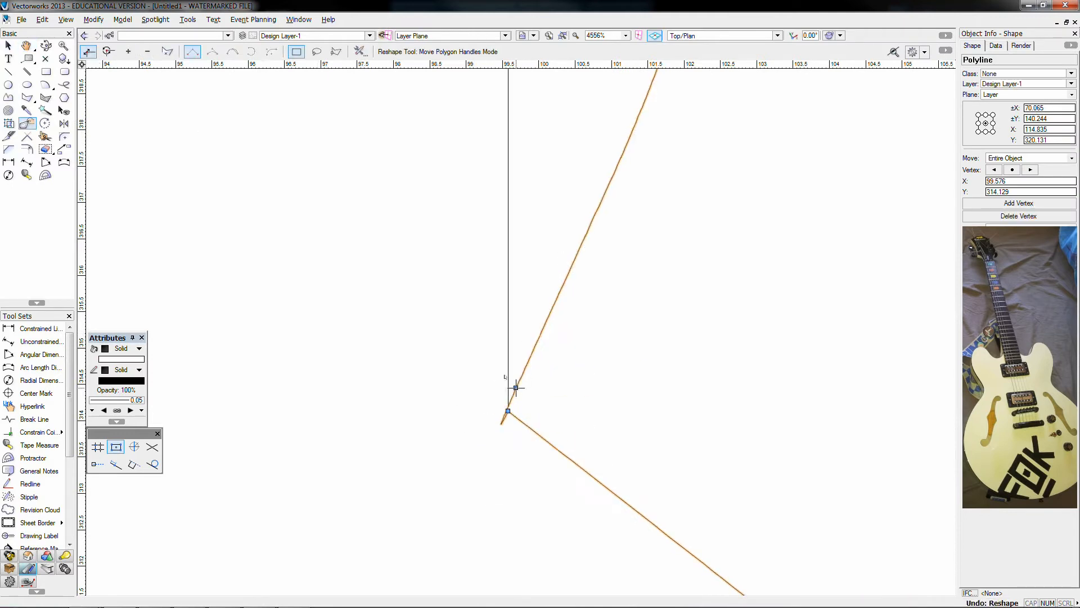
{"action": "left_click_drag", "start_coordinate": [516, 388], "coordinate": [548, 315]}
- Delete the construction rectangle behind the f-hole outline
{"action": "scroll", "coordinate": [507, 458], "scroll_direction": "down", "scroll_amount": 8}
{"action": "left_click", "coordinate": [497, 466]}
{"action": "left_click", "coordinate": [496, 430]}
{"action": "key", "text": "Delete"}
{"action": "scroll", "coordinate": [500, 428], "scroll_direction": "down", "scroll_amount": 2}
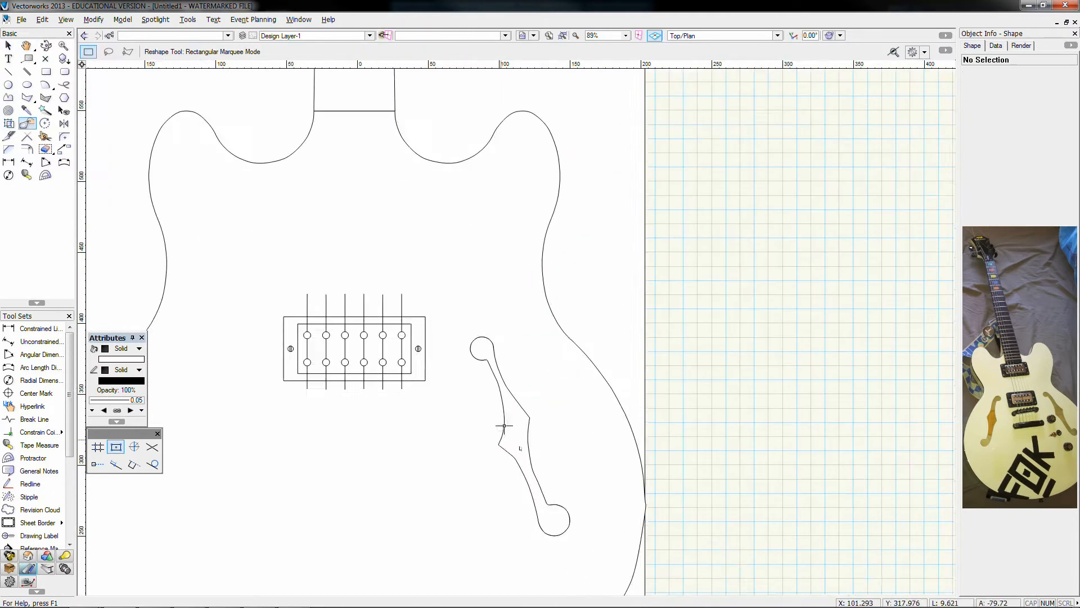
- Smooth the upper part of the f-hole outline by moving its curve vertices
{"action": "middle_click_drag", "start_coordinate": [551, 469], "coordinate": [519, 387]}
{"action": "scroll", "coordinate": [496, 369], "scroll_direction": "up", "scroll_amount": 5}
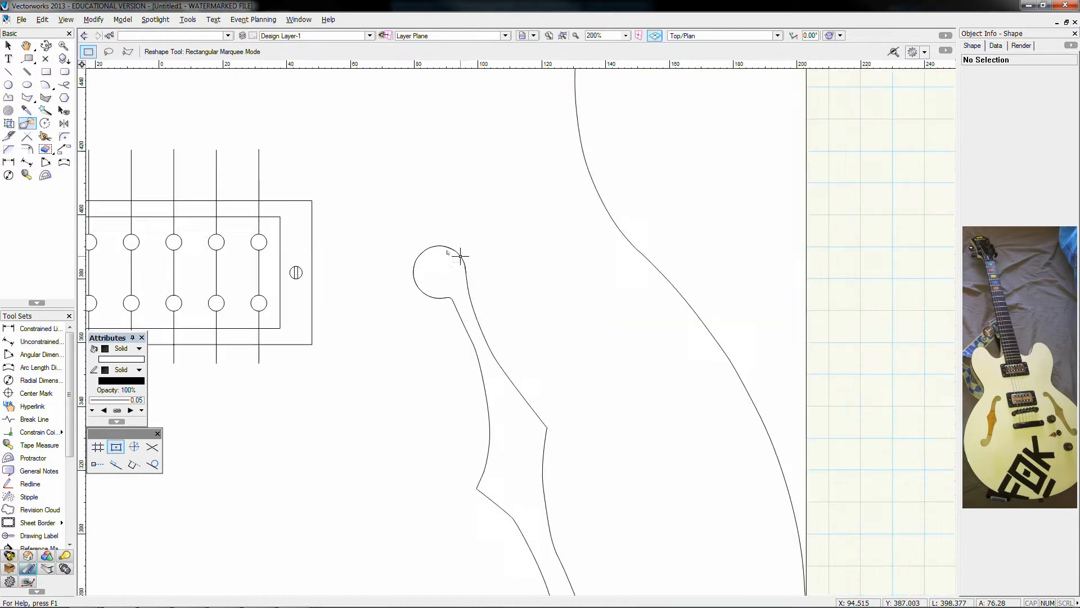
{"action": "left_click", "coordinate": [478, 321]}
{"action": "scroll", "coordinate": [488, 322], "scroll_direction": "up", "scroll_amount": 3}
{"action": "mouse_move", "coordinate": [489, 321]}
{"action": "left_mouse_down"}
{"action": "mouse_move", "coordinate": [477, 319]}
{"action": "mouse_move", "coordinate": [489, 322]}
{"action": "left_mouse_up"}
{"action": "mouse_move", "coordinate": [429, 173]}
{"action": "left_mouse_down"}
{"action": "mouse_move", "coordinate": [436, 162]}
{"action": "mouse_move", "coordinate": [443, 177]}
{"action": "left_mouse_up"}
{"action": "scroll", "coordinate": [443, 215], "scroll_direction": "down", "scroll_amount": 2}
{"action": "left_click_drag", "start_coordinate": [480, 345], "coordinate": [496, 342]}
{"action": "mouse_move", "coordinate": [537, 437]}
{"action": "left_mouse_down"}
{"action": "mouse_move", "coordinate": [545, 430]}
{"action": "mouse_move", "coordinate": [541, 438]}
{"action": "left_mouse_up"}
- Smooth the kink in the f-hole's inner edge just below its left-pointing notch
{"action": "scroll", "coordinate": [549, 436], "scroll_direction": "up", "scroll_amount": 2}
{"action": "scroll", "coordinate": [542, 438], "scroll_direction": "down", "scroll_amount": 1}
{"action": "scroll", "coordinate": [542, 439], "scroll_direction": "down", "scroll_amount": 5}
{"action": "scroll", "coordinate": [626, 344], "scroll_direction": "up", "scroll_amount": 5}
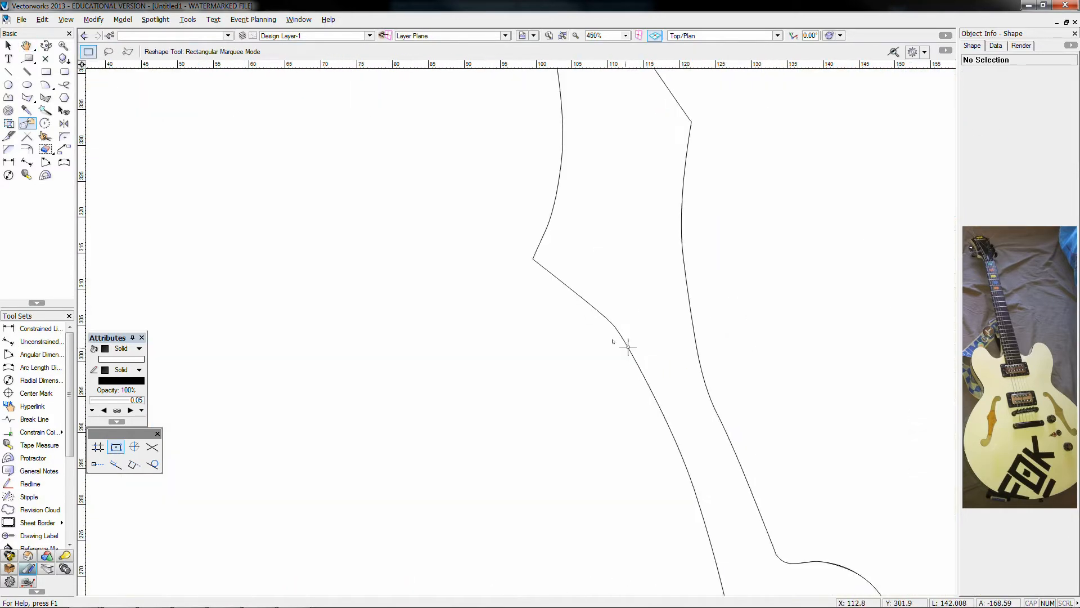
{"action": "left_click_drag", "start_coordinate": [628, 346], "coordinate": [477, 149]}
{"action": "scroll", "coordinate": [631, 357], "scroll_direction": "up", "scroll_amount": 3}
{"action": "scroll", "coordinate": [489, 154], "scroll_direction": "down", "scroll_amount": 2}
{"action": "scroll", "coordinate": [629, 196], "scroll_direction": "down", "scroll_amount": 5}
{"action": "left_click", "coordinate": [811, 201]}
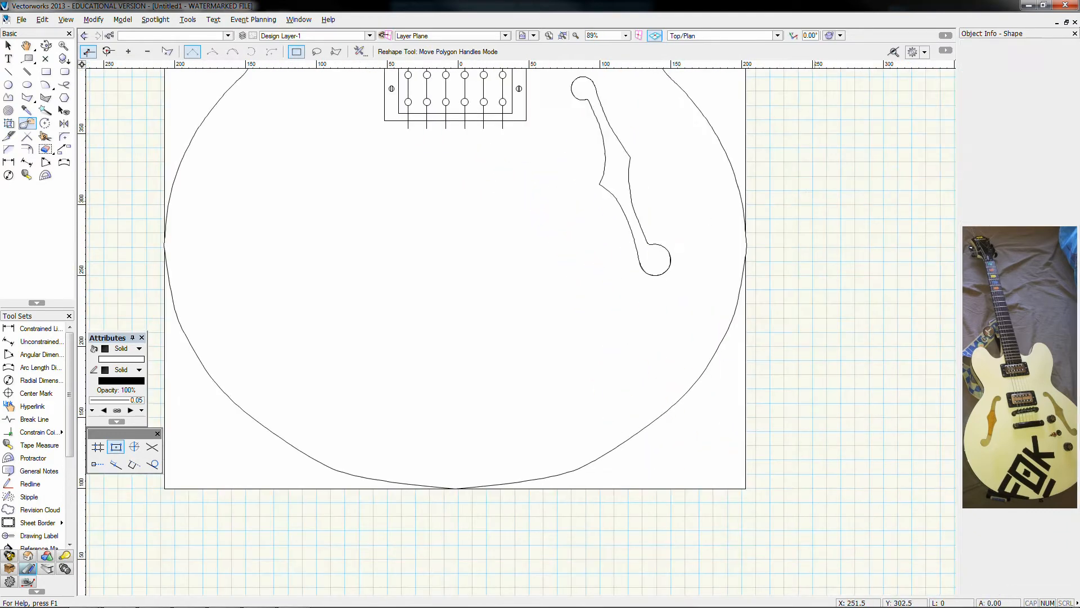
- Fine-tune two more curve vertices of the f-hole outline
{"action": "middle_click_drag", "start_coordinate": [810, 200], "coordinate": [742, 311]}
{"action": "scroll", "coordinate": [536, 289], "scroll_direction": "up", "scroll_amount": 5}
{"action": "left_click", "coordinate": [521, 284]}
{"action": "left_click_drag", "start_coordinate": [509, 311], "coordinate": [520, 284]}
{"action": "left_click_drag", "start_coordinate": [504, 323], "coordinate": [510, 309]}
{"action": "scroll", "coordinate": [543, 343], "scroll_direction": "down", "scroll_amount": 4}
{"action": "left_click", "coordinate": [863, 277]}
- Mirror a copy of the f-hole about the guitar's vertical centreline onto the other side of the body
{"action": "scroll", "coordinate": [863, 277], "scroll_direction": "down", "scroll_amount": 2}
{"action": "middle_click_drag", "start_coordinate": [786, 275], "coordinate": [707, 318]}
{"action": "left_click", "coordinate": [661, 332]}
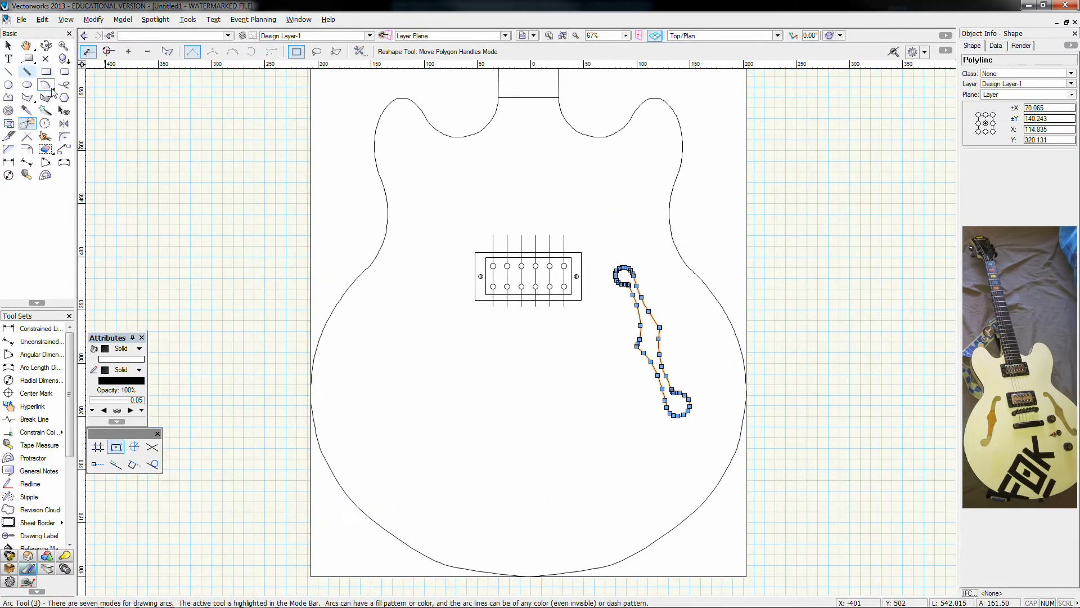
{"action": "left_click", "coordinate": [64, 123]}
{"action": "left_click_drag", "start_coordinate": [529, 251], "coordinate": [529, 299]}
{"action": "left_click", "coordinate": [8, 46]}
{"action": "scroll", "coordinate": [816, 360], "scroll_direction": "down", "scroll_amount": 3}
{"action": "left_click", "coordinate": [820, 347]}
- Draw two narrow horizontal rectangles below the pickup, as wide as its outer frame, for the bridge and tailpiece
{"action": "key", "text": "4"}
{"action": "scroll", "coordinate": [736, 354], "scroll_direction": "up", "scroll_amount": 4}
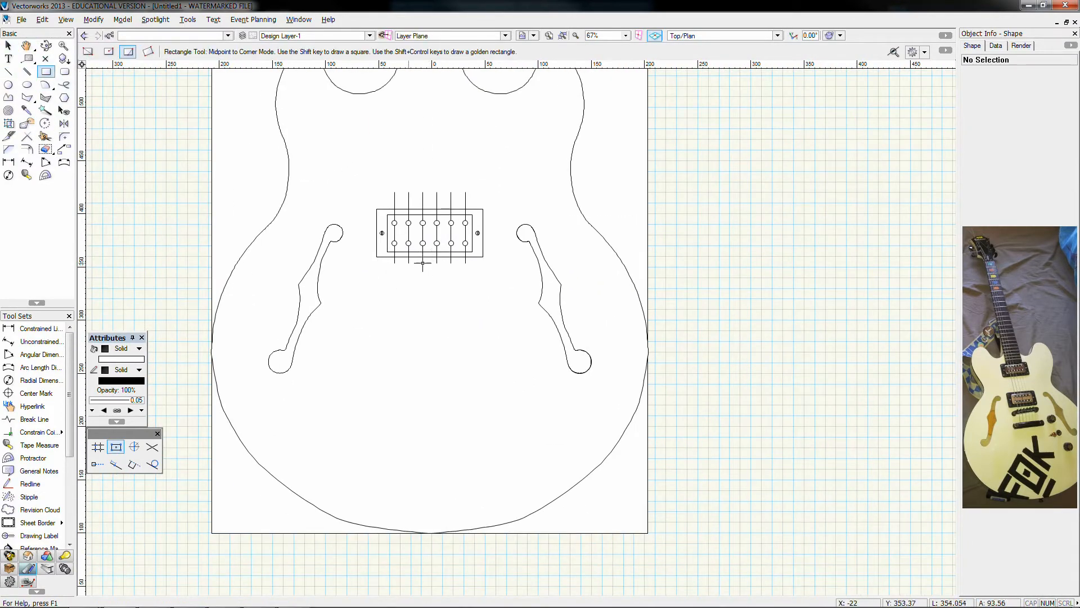
{"action": "key", "text": "x"}
{"action": "left_click_drag", "start_coordinate": [422, 263], "coordinate": [420, 305]}
{"action": "scroll", "coordinate": [431, 315], "scroll_direction": "up", "scroll_amount": 2}
{"action": "scroll", "coordinate": [411, 306], "scroll_direction": "down", "scroll_amount": 4}
{"action": "left_click", "coordinate": [583, 314]}
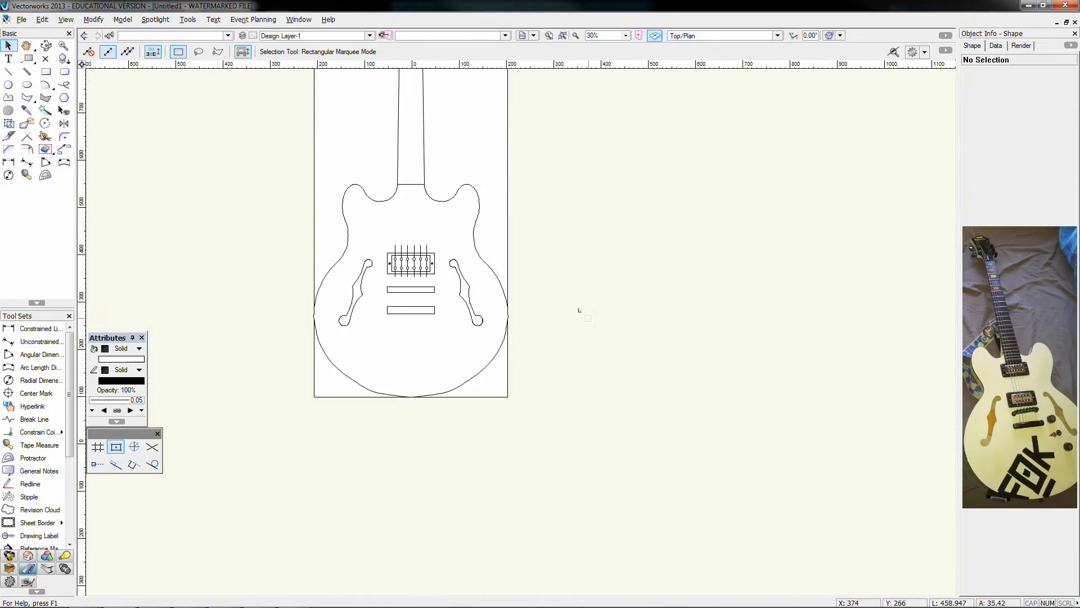
- Draw two concentric circles of about 10.1 mm and 8.9 mm radius between the tailpiece and the right f-hole
{"action": "left_click", "coordinate": [8, 84]}
{"action": "scroll", "coordinate": [489, 321], "scroll_direction": "up", "scroll_amount": 4}
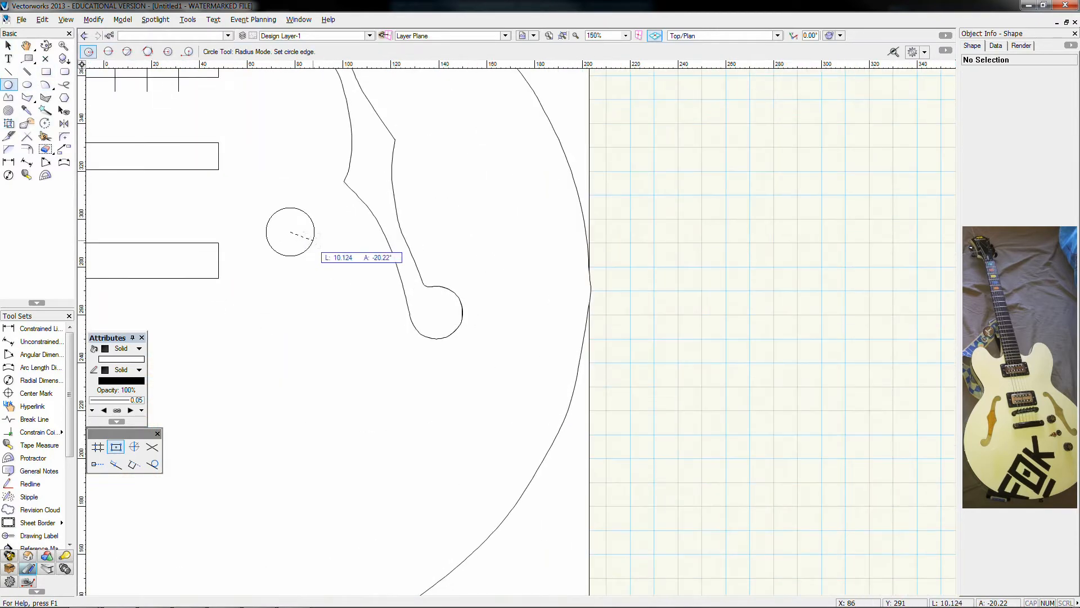
{"action": "left_click", "coordinate": [313, 240]}
{"action": "left_click", "coordinate": [290, 231]}
{"action": "scroll", "coordinate": [305, 237], "scroll_direction": "up", "scroll_amount": 3}
{"action": "left_click", "coordinate": [324, 241]}
{"action": "scroll", "coordinate": [323, 242], "scroll_direction": "down", "scroll_amount": 6}
{"action": "middle_click_drag", "start_coordinate": [289, 289], "coordinate": [360, 312]}
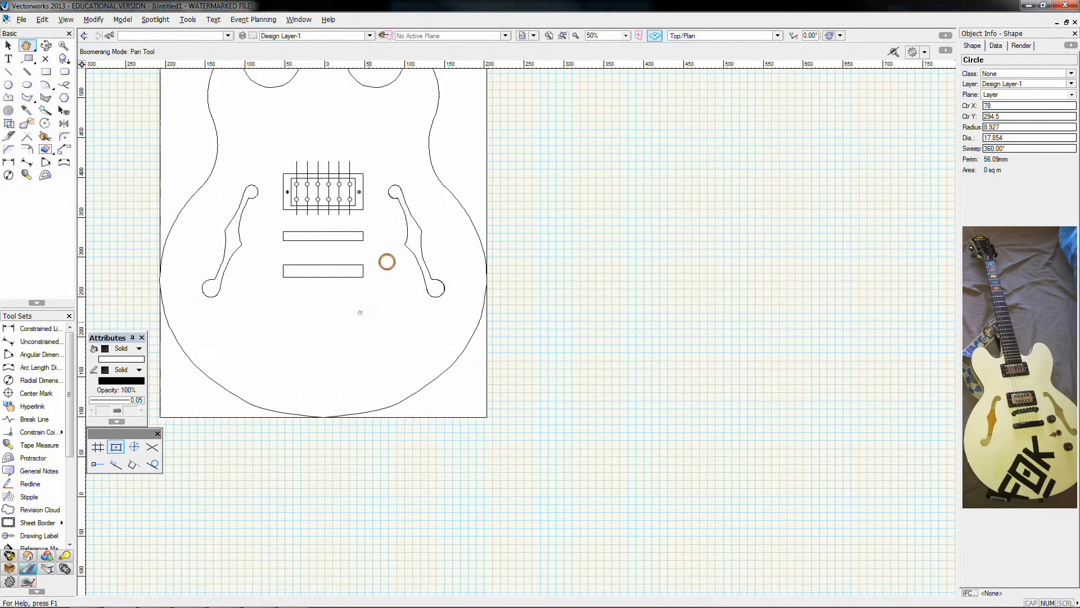
- Draw a circle of about 5.5 mm radius below the concentric control knob and copy the concentric pair to just beneath it
{"action": "scroll", "coordinate": [360, 312], "scroll_direction": "up", "scroll_amount": 3}
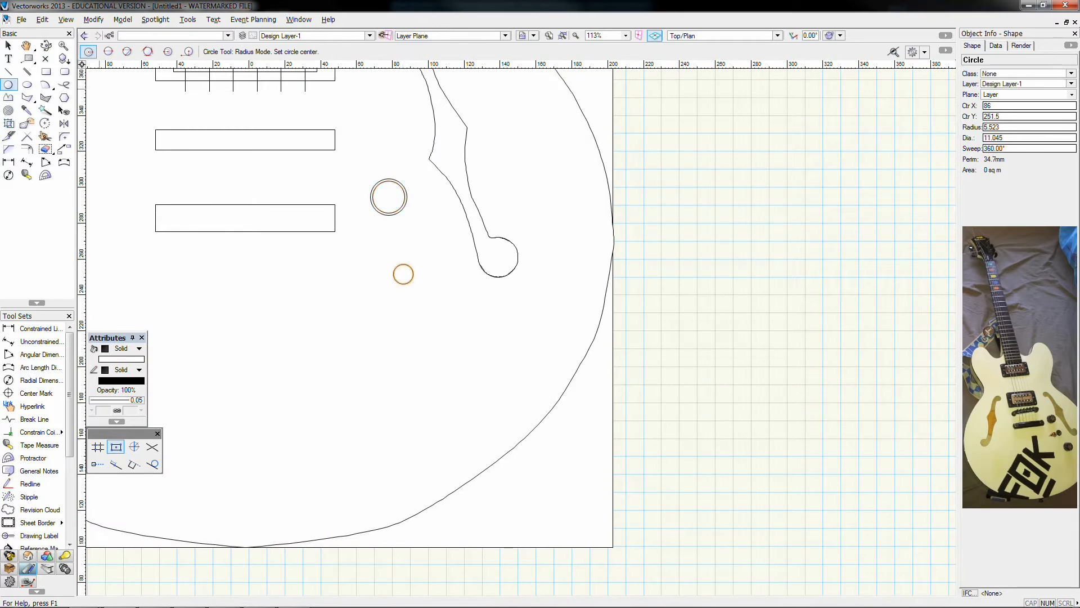
{"action": "left_click", "coordinate": [9, 46]}
{"action": "left_click", "coordinate": [388, 197]}
{"action": "left_click_drag", "start_coordinate": [648, 178], "coordinate": [363, 227]}
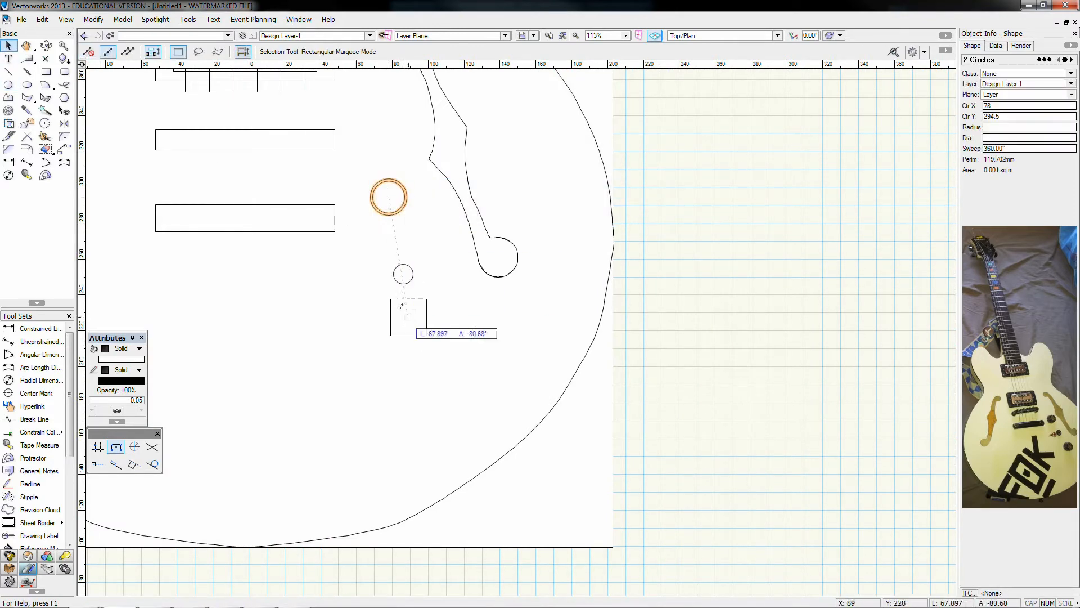
{"action": "left_click", "coordinate": [705, 293]}
- Draw a 57 by 1.5 mm horizontal rectangle across the neck just above the body as the first fret bar
{"action": "scroll", "coordinate": [697, 304], "scroll_direction": "down", "scroll_amount": 5}
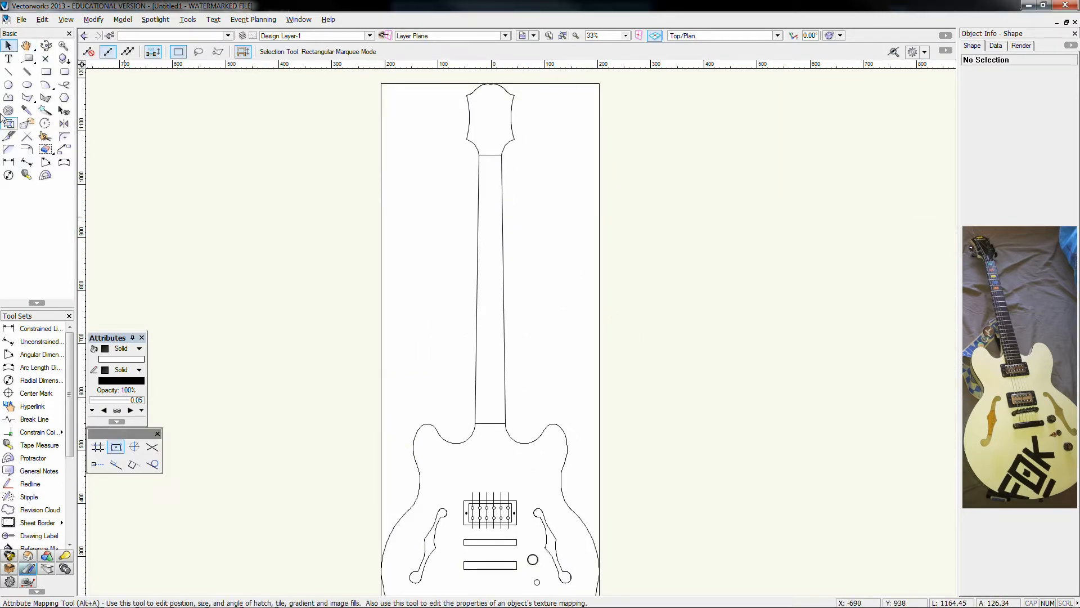
{"action": "key", "text": "4"}
{"action": "scroll", "coordinate": [486, 165], "scroll_direction": "up", "scroll_amount": 6}
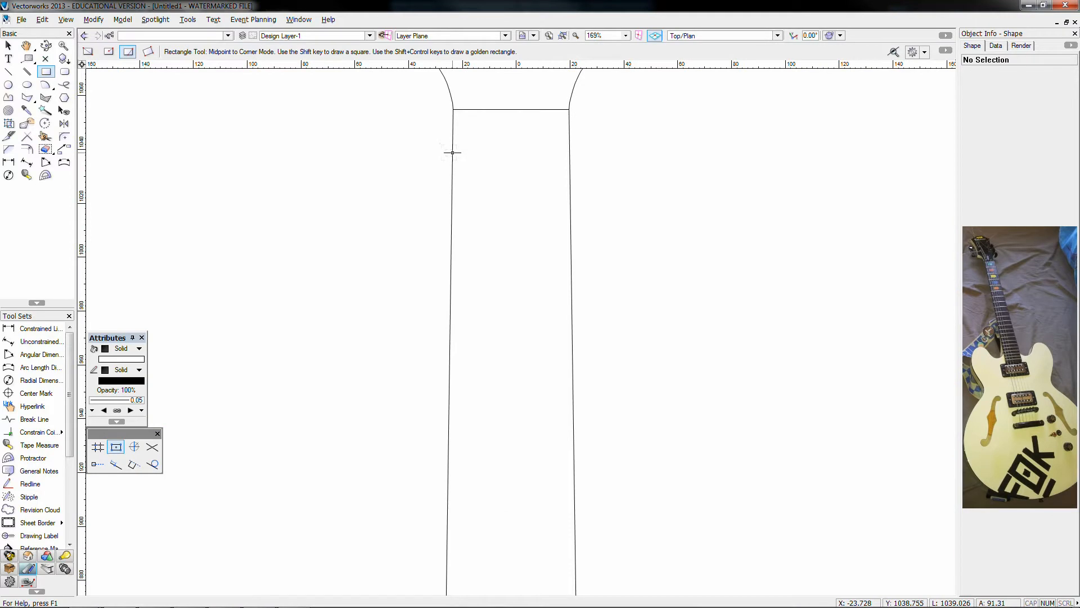
{"action": "scroll", "coordinate": [452, 152], "scroll_direction": "down", "scroll_amount": 4}
{"action": "scroll", "coordinate": [455, 402], "scroll_direction": "up", "scroll_amount": 4}
{"action": "left_click", "coordinate": [425, 417]}
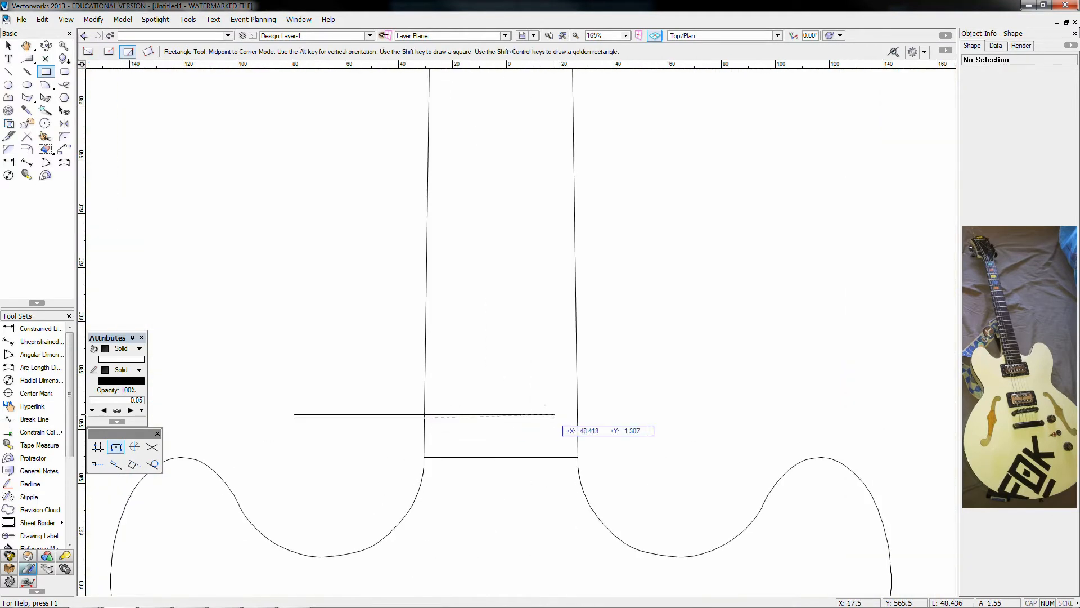
{"action": "left_click", "coordinate": [88, 52]}
{"action": "key", "text": "Tab"}
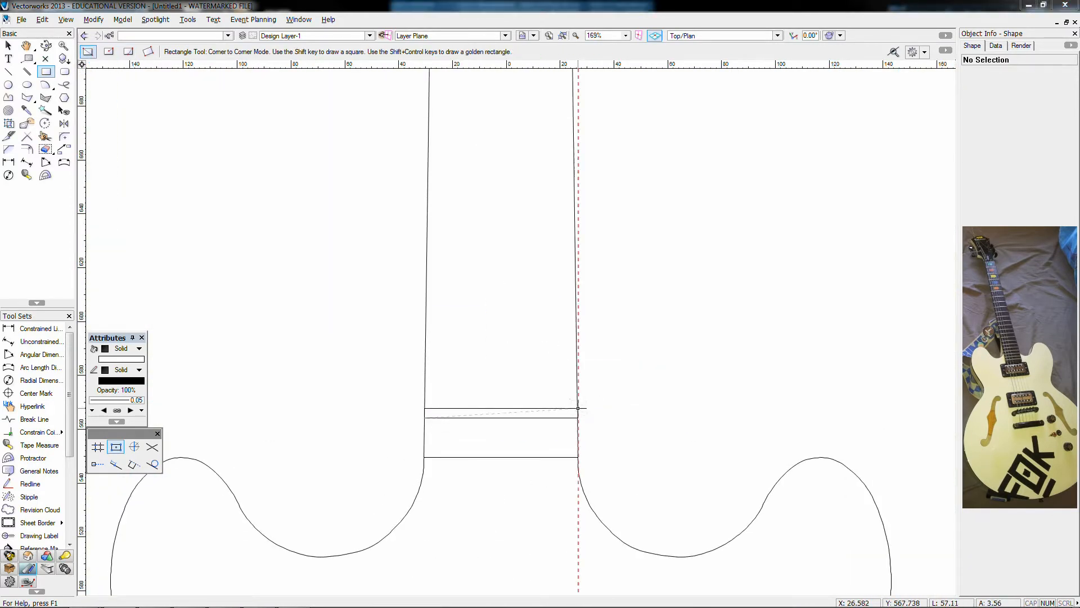
{"action": "scroll", "coordinate": [578, 408], "scroll_direction": "up", "scroll_amount": 3}
{"action": "type", "text": "57"}
{"action": "key", "text": "Tab"}
{"action": "type", "text": "1.5"}
{"action": "key", "text": "Return"}
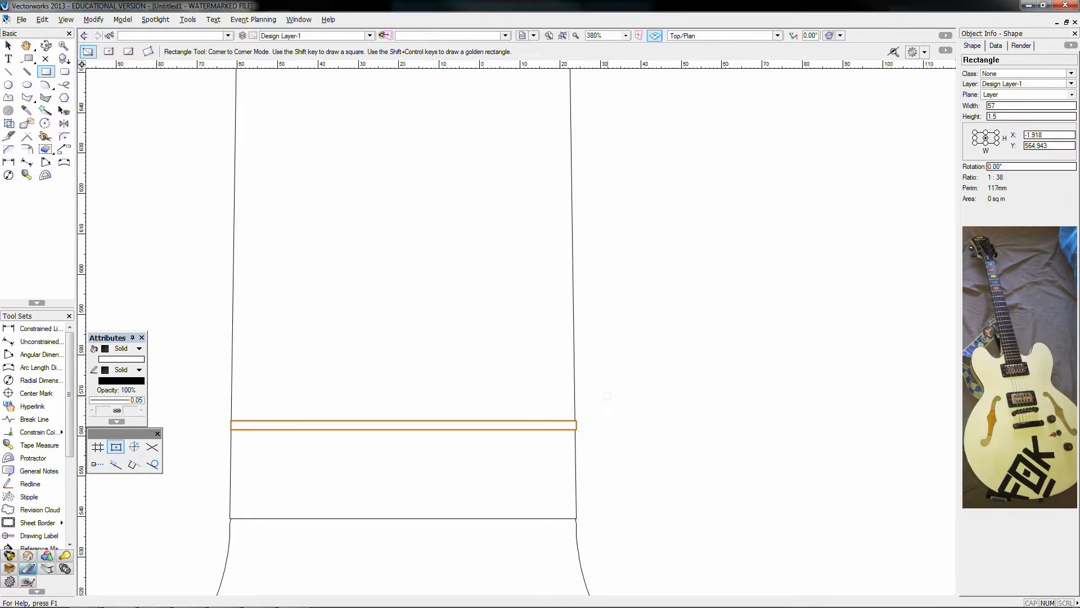
- Distribute 50 duplicates of the fret bar evenly up the neck to the nut and delete the surplus at the nut
{"action": "scroll", "coordinate": [605, 394], "scroll_direction": "down", "scroll_amount": 5}
{"action": "key", "text": "x"}
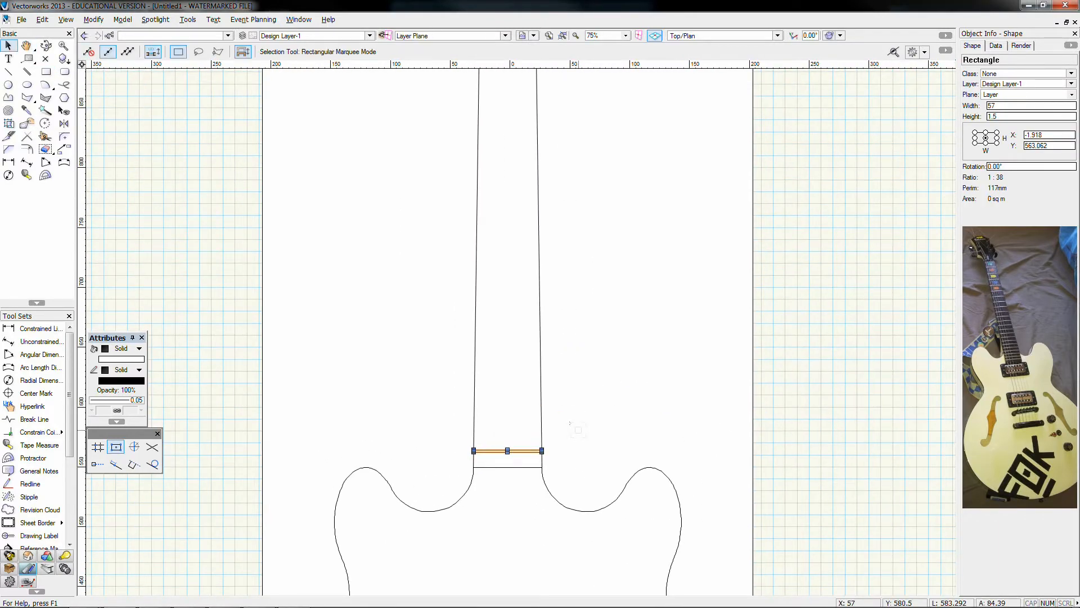
{"action": "left_click", "coordinate": [65, 148]}
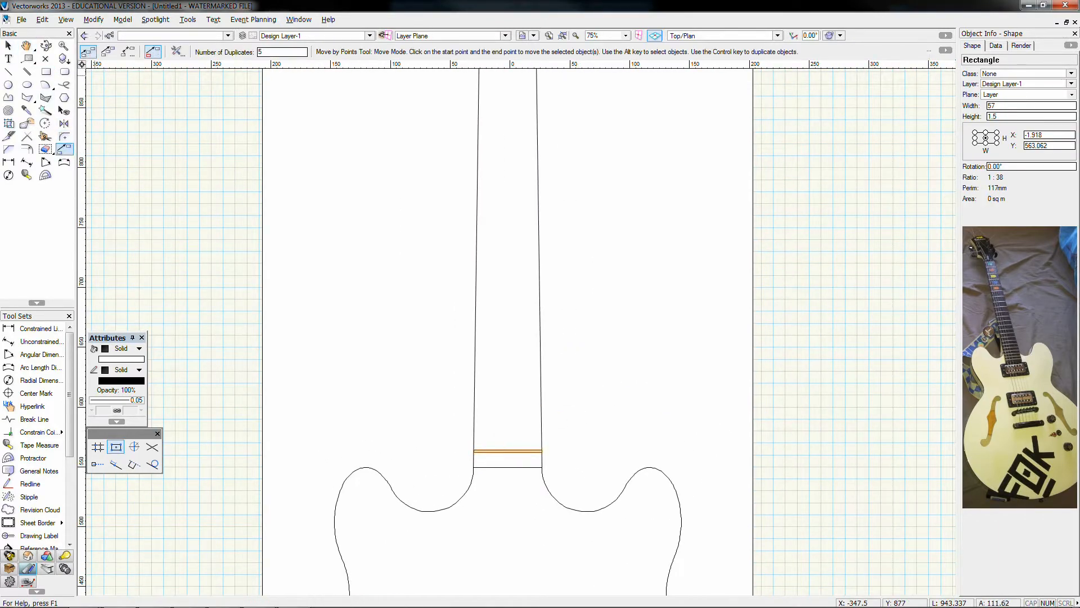
{"action": "left_click", "coordinate": [110, 55]}
{"action": "scroll", "coordinate": [293, 320], "scroll_direction": "down", "scroll_amount": 2}
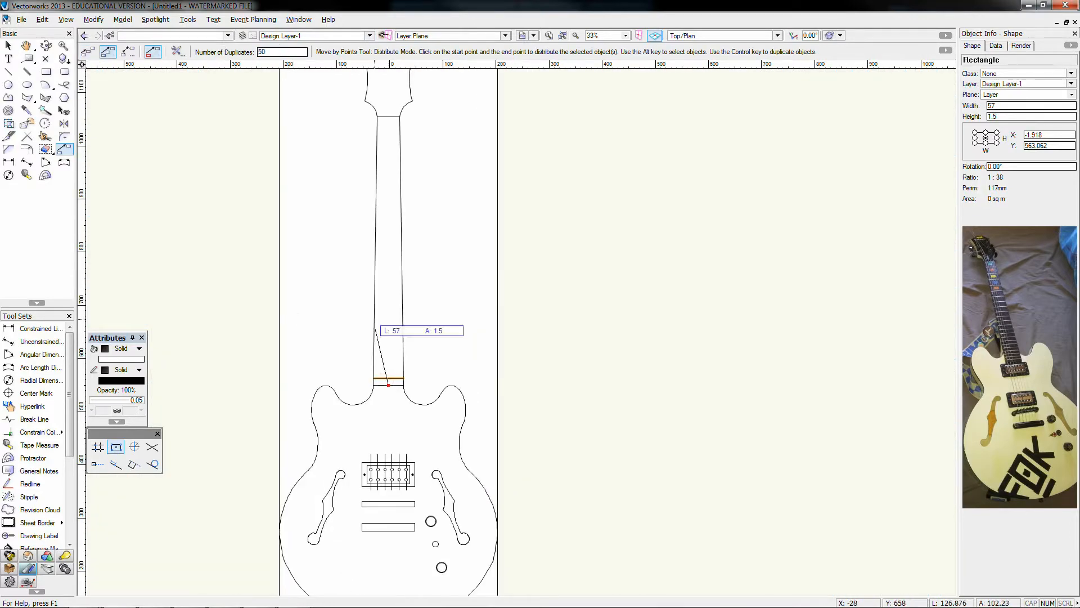
{"action": "left_click", "coordinate": [388, 116]}
{"action": "key", "text": "x"}
{"action": "middle_click_drag", "start_coordinate": [164, 123], "coordinate": [193, 184]}
{"action": "left_click_drag", "start_coordinate": [282, 157], "coordinate": [441, 177]}
{"action": "key", "text": "Delete"}
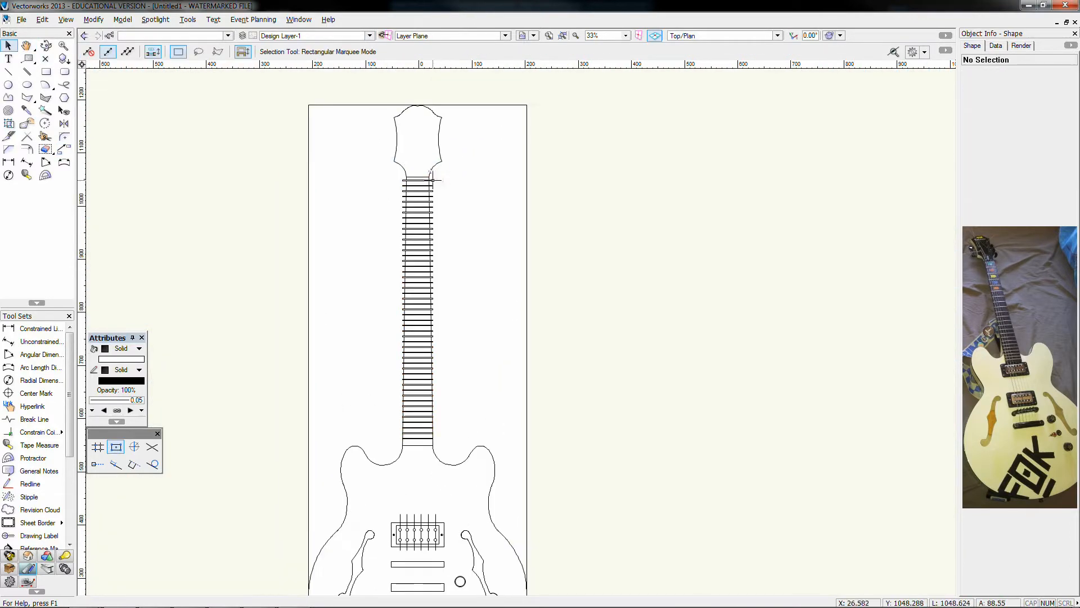
- Select all the fret bars and copy them down the neck by half their spacing
{"action": "left_click_drag", "start_coordinate": [236, 168], "coordinate": [433, 450]}
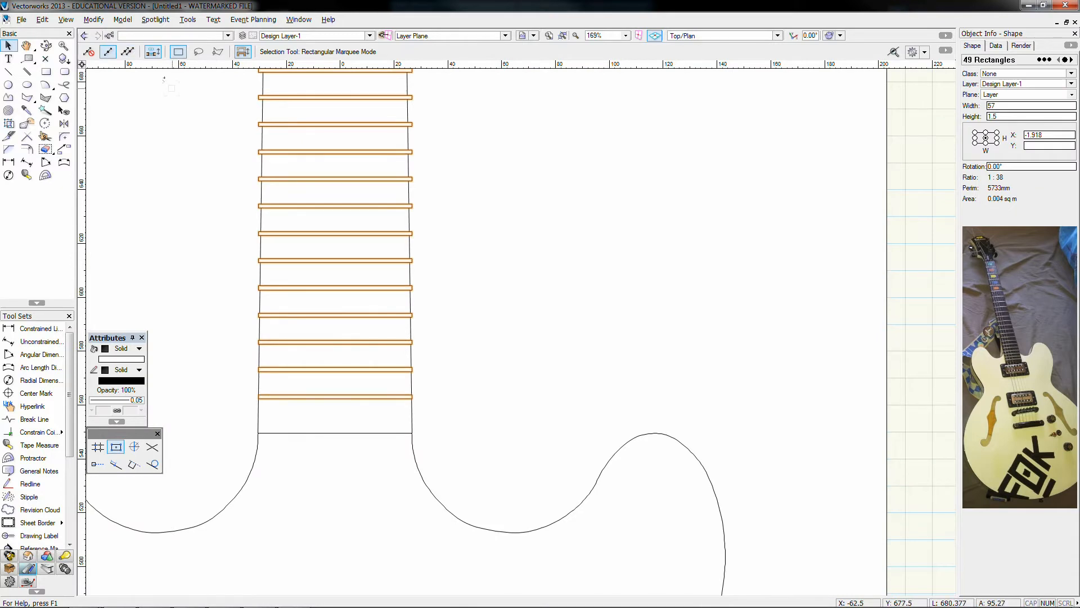
{"action": "scroll", "coordinate": [362, 369], "scroll_direction": "up", "scroll_amount": 3}
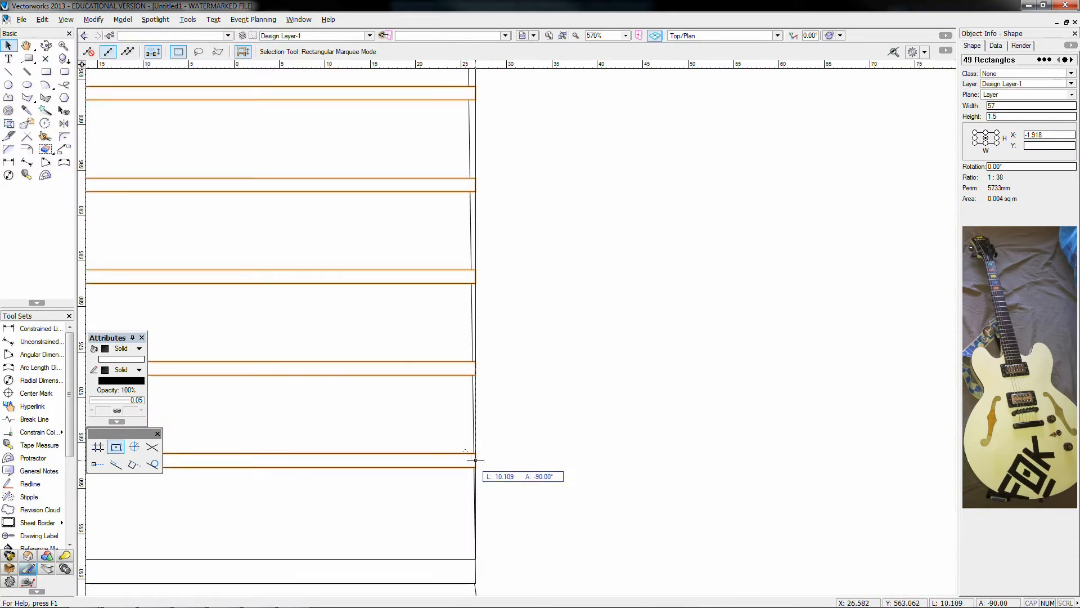
{"action": "left_click_drag", "start_coordinate": [475, 459], "coordinate": [475, 461]}
{"action": "left_click_drag", "start_coordinate": [476, 369], "coordinate": [476, 414], "text": "ctrl"}
{"action": "scroll", "coordinate": [493, 421], "scroll_direction": "down", "scroll_amount": 5}
{"action": "left_click", "coordinate": [752, 429]}
- Delete the fret bars closest to the nut to open the first fret gap
{"action": "mouse_move", "coordinate": [752, 428]}
{"action": "middle_mouse_down"}
{"action": "mouse_move", "coordinate": [744, 421]}
{"action": "mouse_move", "coordinate": [731, 563]}
{"action": "middle_mouse_up"}
{"action": "mouse_move", "coordinate": [730, 92]}
{"action": "middle_mouse_down"}
{"action": "mouse_move", "coordinate": [717, 342]}
{"action": "mouse_move", "coordinate": [733, 345]}
{"action": "middle_mouse_up"}
{"action": "left_click_drag", "start_coordinate": [165, 219], "coordinate": [538, 263]}
{"action": "key", "text": "Delete"}
- Delete the large construction rectangle that frames the guitar
{"action": "left_click_drag", "start_coordinate": [763, 264], "coordinate": [578, 313]}
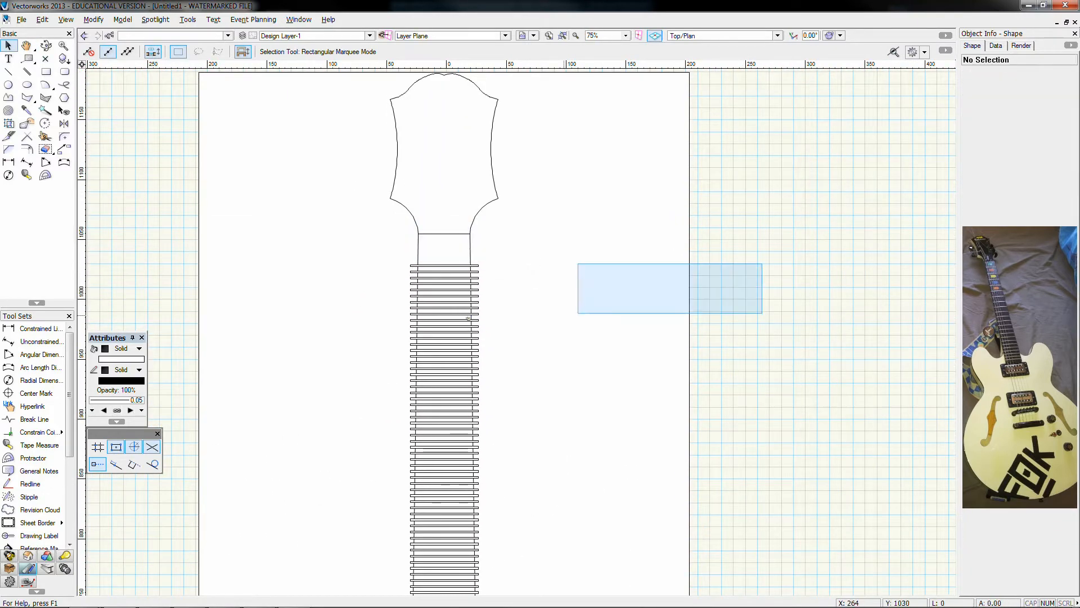
{"action": "left_click", "coordinate": [651, 302]}
{"action": "key", "text": "Delete"}
- Delete three runs of five fret bars below the topmost fret so that every sixth bar remains
{"action": "left_click_drag", "start_coordinate": [534, 269], "coordinate": [357, 298]}
{"action": "key", "text": "Delete"}
{"action": "left_click_drag", "start_coordinate": [501, 304], "coordinate": [383, 336]}
{"action": "key", "text": "Delete"}
{"action": "left_click_drag", "start_coordinate": [504, 345], "coordinate": [386, 374]}
{"action": "key", "text": "Delete"}
{"action": "left_click", "coordinate": [465, 338]}
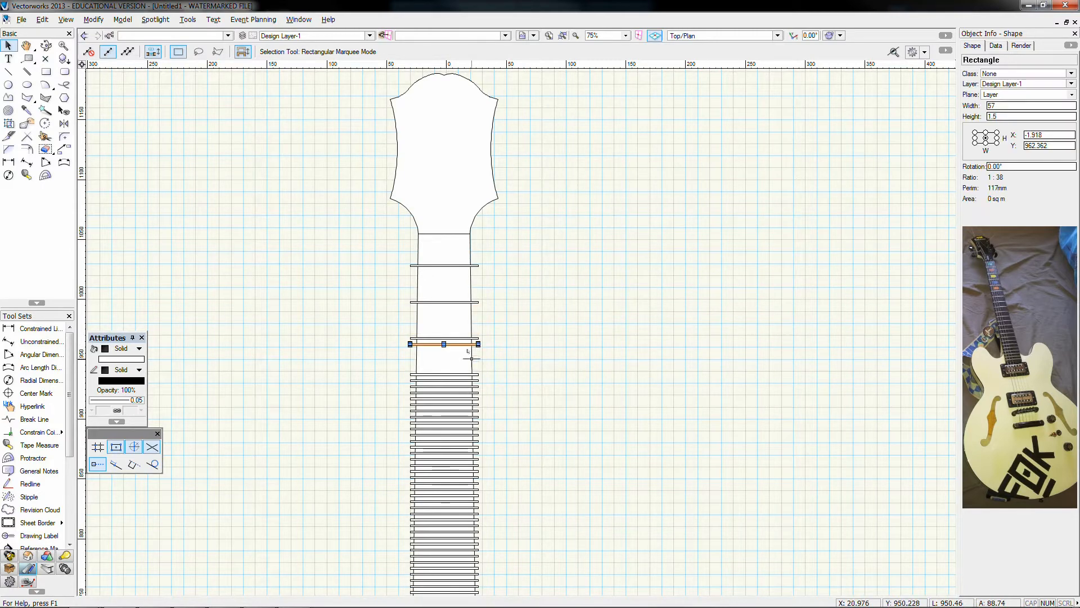
{"action": "key", "text": "Delete"}
- Thin out the next stretch of fret bars down the neck, leaving mostly every fourth bar
{"action": "scroll", "coordinate": [582, 304], "scroll_direction": "down", "scroll_amount": 2}
{"action": "left_click_drag", "start_coordinate": [537, 206], "coordinate": [467, 222]}
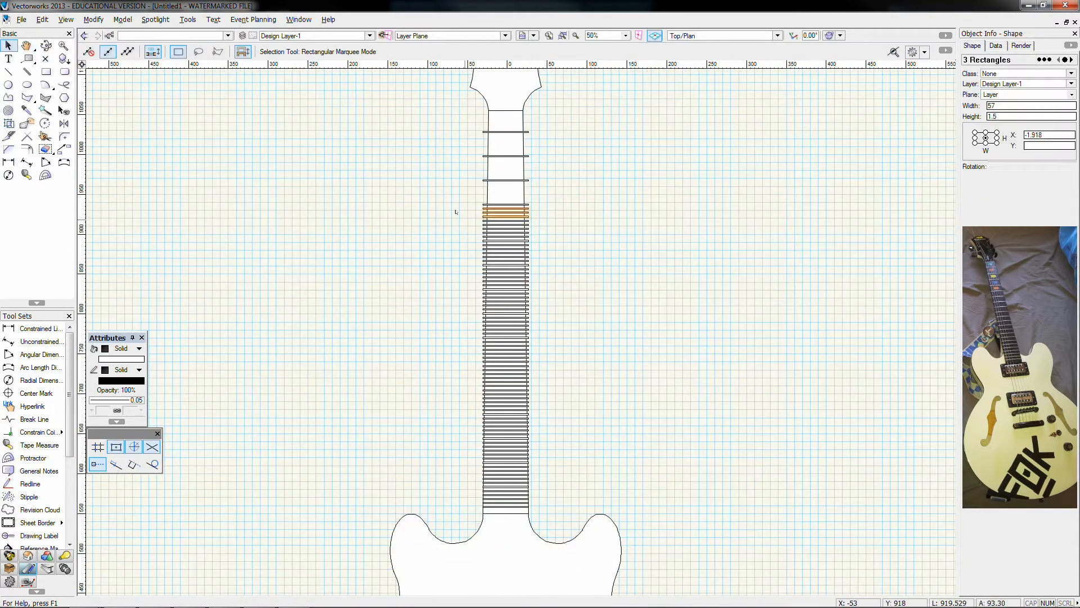
{"action": "key", "text": "Delete"}
{"action": "left_click", "coordinate": [528, 237]}
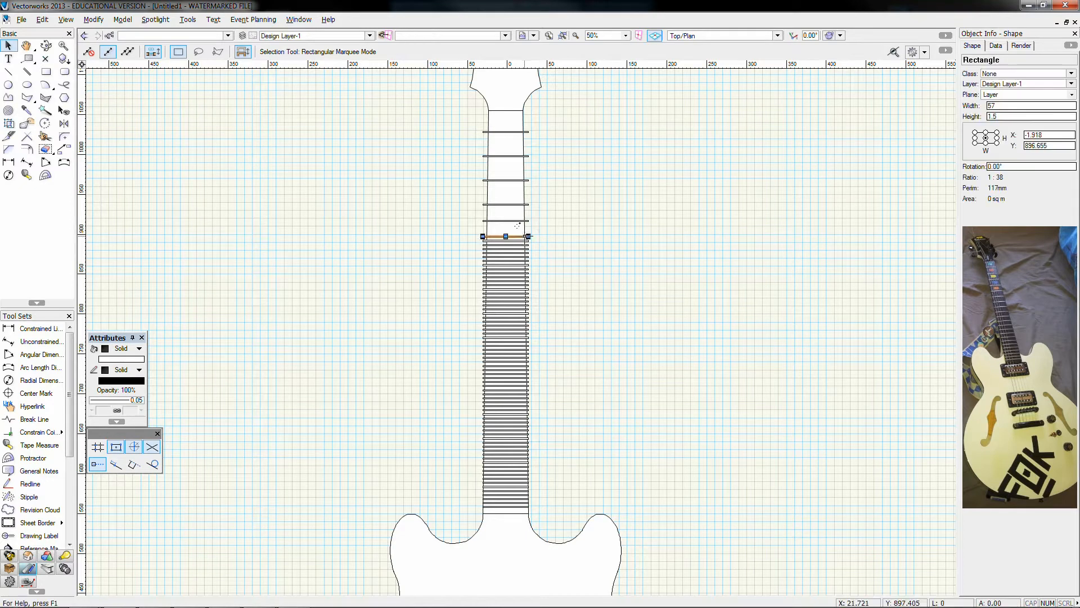
{"action": "key", "text": "Delete"}
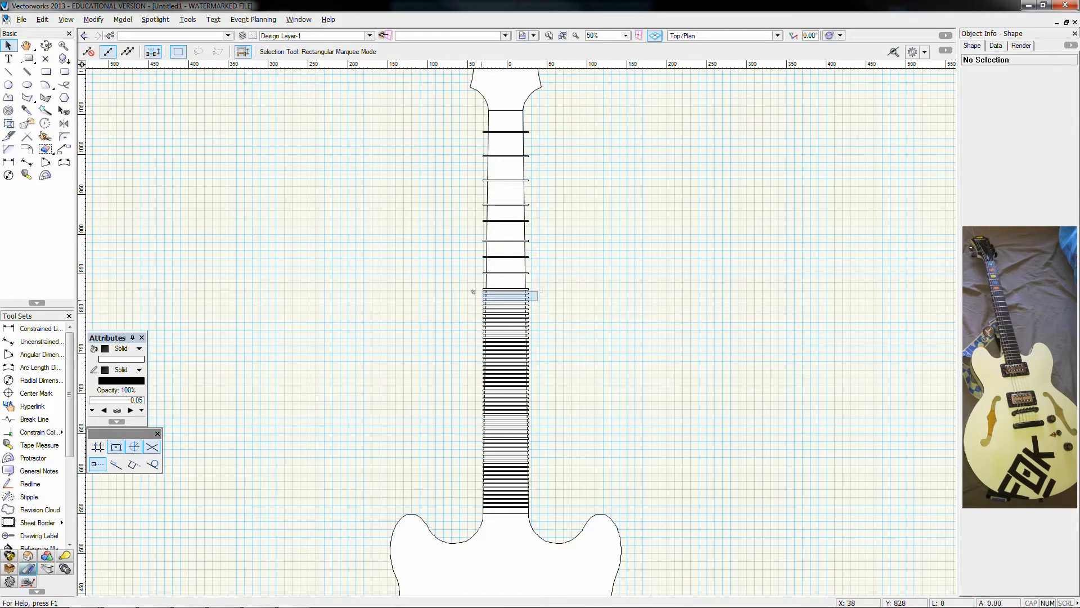
{"action": "left_click_drag", "start_coordinate": [531, 302], "coordinate": [531, 304]}
- Thin the mid-neck fret bars to every third bar, then start removing every other bar below them
{"action": "scroll", "coordinate": [531, 304], "scroll_direction": "up", "scroll_amount": 3}
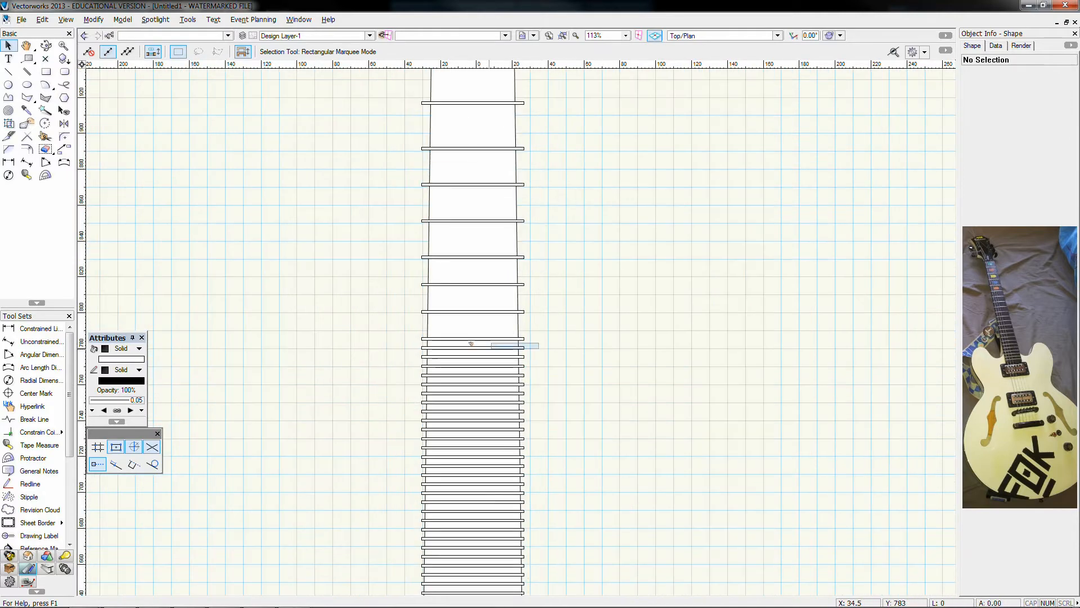
{"action": "left_click_drag", "start_coordinate": [471, 343], "coordinate": [407, 363]}
{"action": "key", "text": "Delete"}
{"action": "left_click_drag", "start_coordinate": [547, 370], "coordinate": [406, 387]}
{"action": "key", "text": "Delete"}
{"action": "left_click_drag", "start_coordinate": [542, 397], "coordinate": [392, 417]}
{"action": "key", "text": "Delete"}
{"action": "left_click", "coordinate": [504, 430]}
{"action": "key", "text": "Delete"}
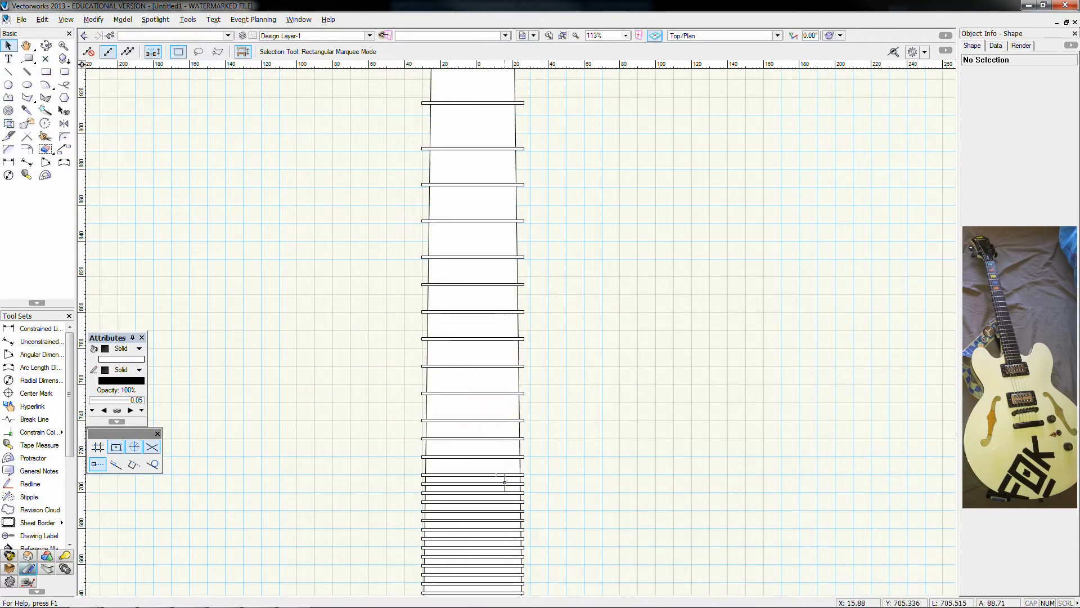
- Delete further single fret bars down the lower neck so that every second bar remains
{"action": "scroll", "coordinate": [517, 487], "scroll_direction": "down", "scroll_amount": 2}
{"action": "middle_click_drag", "start_coordinate": [519, 488], "coordinate": [508, 364]}
{"action": "left_click", "coordinate": [503, 362]}
{"action": "key", "text": "Delete"}
{"action": "scroll", "coordinate": [500, 370], "scroll_direction": "up", "scroll_amount": 1}
{"action": "left_click", "coordinate": [499, 368]}
{"action": "key", "text": "Delete"}
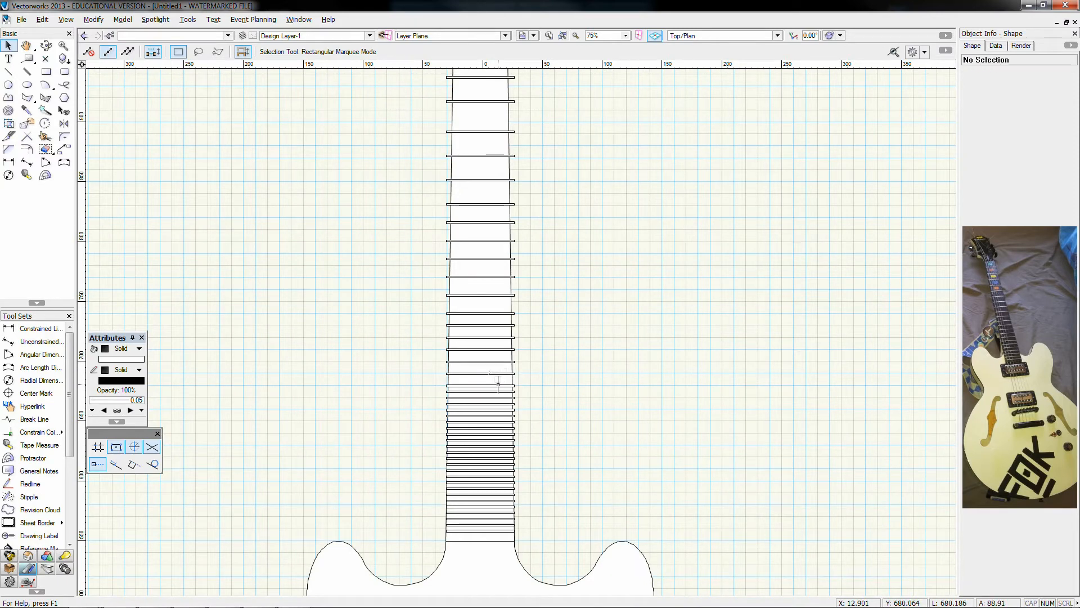
- Delete all the surplus fret bars between the lowest kept fret and the body end of the neck
{"action": "scroll", "coordinate": [498, 385], "scroll_direction": "down", "scroll_amount": 1}
{"action": "left_click_drag", "start_coordinate": [582, 110], "coordinate": [438, 413]}
{"action": "scroll", "coordinate": [557, 422], "scroll_direction": "up", "scroll_amount": 2}
{"action": "left_click", "coordinate": [489, 390]}
{"action": "left_click_drag", "start_coordinate": [502, 397], "coordinate": [387, 544]}
{"action": "scroll", "coordinate": [427, 525], "scroll_direction": "down", "scroll_amount": 2}
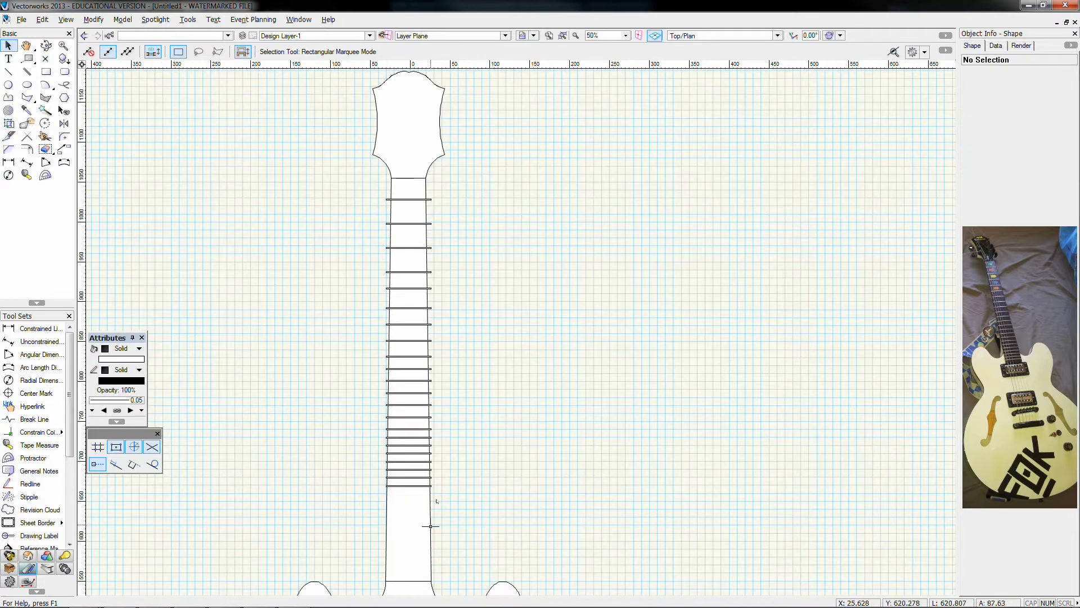
- Group the 22 fret bars and stretch the group vertically from just below the nut to slightly past the neck's body end
{"action": "left_click_drag", "start_coordinate": [479, 507], "coordinate": [336, 181]}
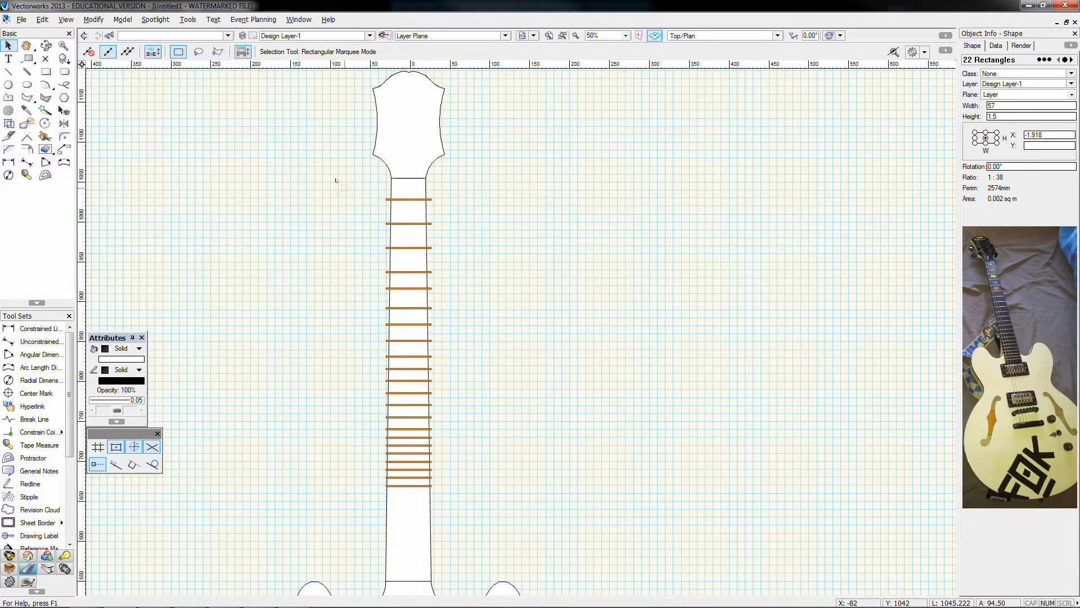
{"action": "key", "text": "ctrl+g"}
{"action": "middle_click_drag", "start_coordinate": [419, 580], "coordinate": [416, 406]}
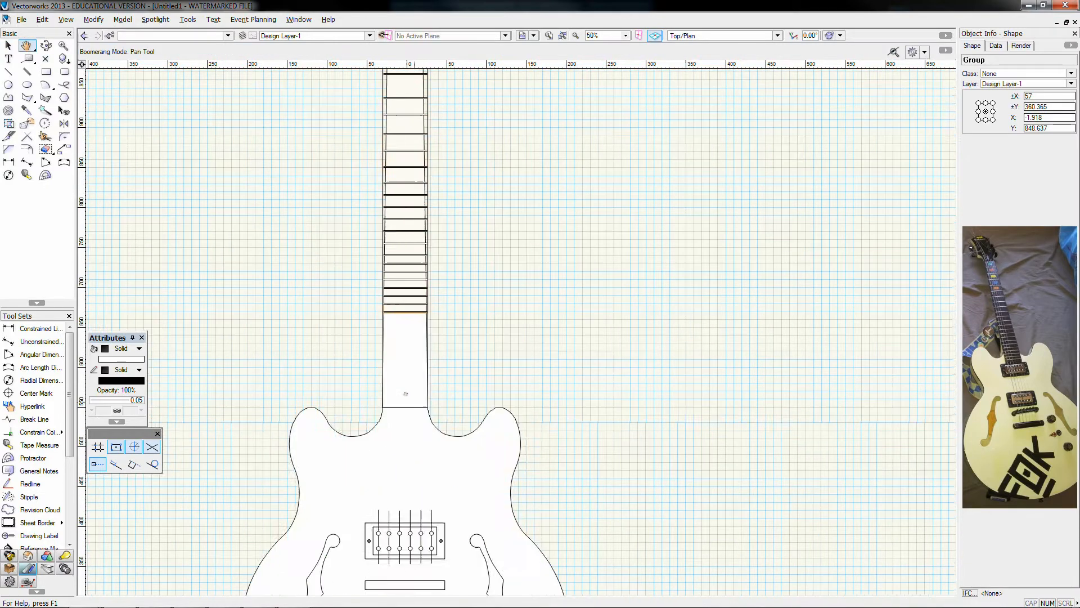
{"action": "left_click_drag", "start_coordinate": [406, 432], "coordinate": [405, 432]}
{"action": "scroll", "coordinate": [430, 331], "scroll_direction": "down", "scroll_amount": 1}
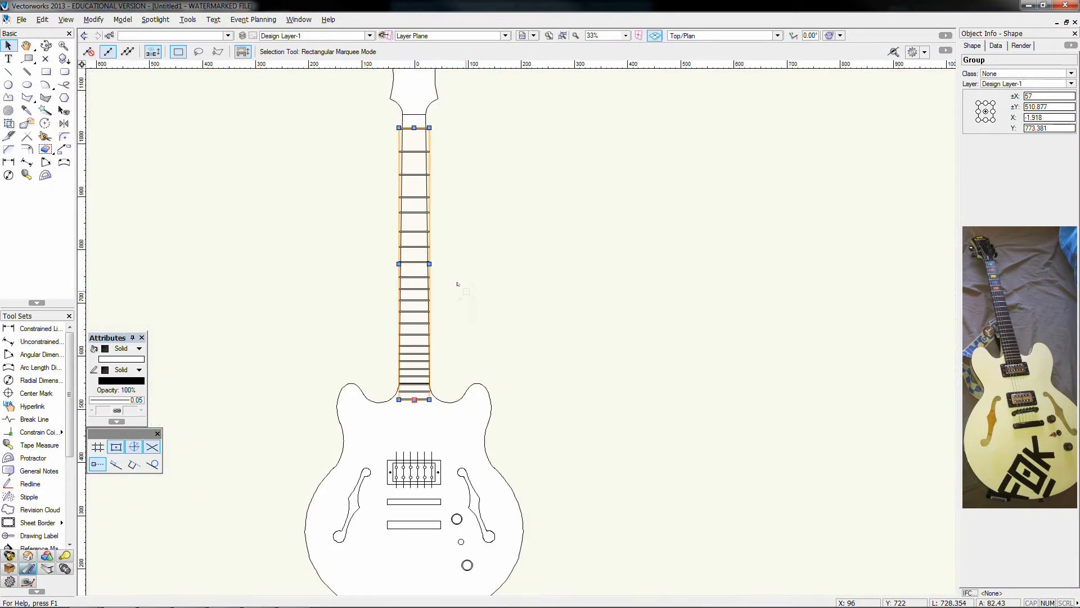
{"action": "scroll", "coordinate": [412, 123], "scroll_direction": "up", "scroll_amount": 3}
{"action": "left_click_drag", "start_coordinate": [419, 135], "coordinate": [419, 149]}
{"action": "scroll", "coordinate": [566, 225], "scroll_direction": "down", "scroll_amount": 3}
{"action": "scroll", "coordinate": [507, 306], "scroll_direction": "up", "scroll_amount": 2}
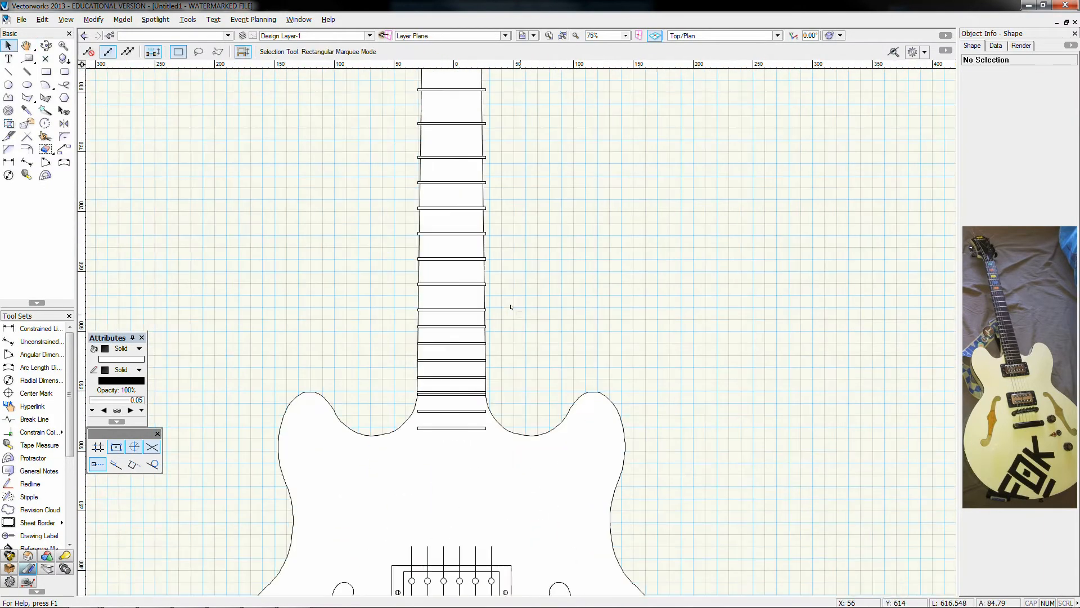
- Copy the pickup, without its string lines, up the body to just below the last fret
{"action": "left_click_drag", "start_coordinate": [237, 353], "coordinate": [521, 443]}
{"action": "left_click_drag", "start_coordinate": [513, 434], "coordinate": [514, 310]}
{"action": "left_click", "coordinate": [550, 130]}
{"action": "scroll", "coordinate": [536, 167], "scroll_direction": "down", "scroll_amount": 2}
{"action": "middle_click_drag", "start_coordinate": [534, 167], "coordinate": [504, 308]}
{"action": "middle_click_drag", "start_coordinate": [522, 257], "coordinate": [510, 299]}
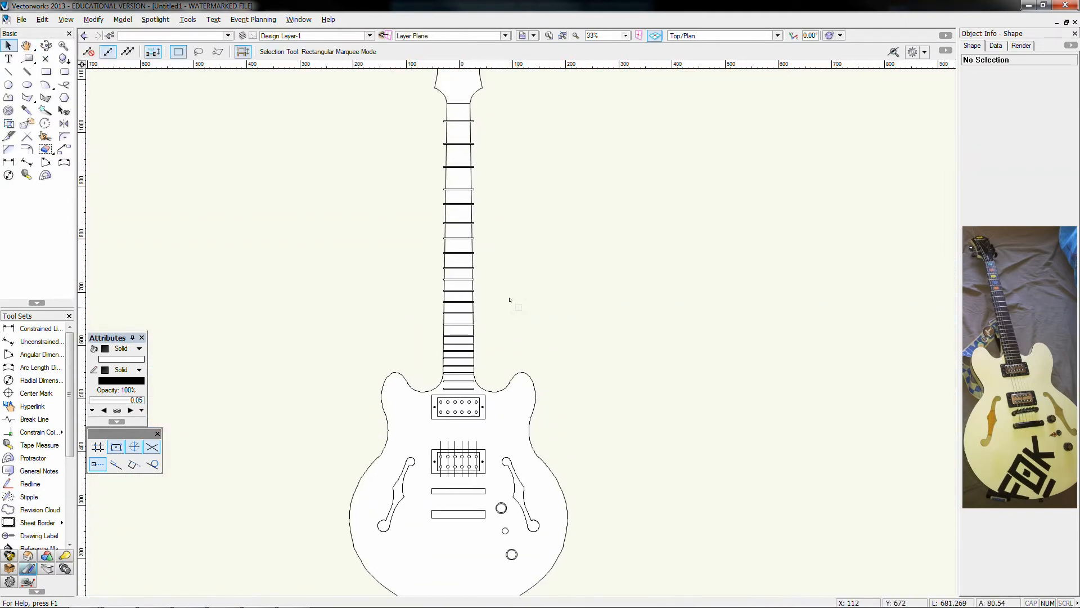
- Edit inside the fret group, shifting several fret bars slightly to even out their spacing, and leave the group
{"action": "left_click", "coordinate": [444, 190]}
{"action": "double_click", "coordinate": [471, 190]}
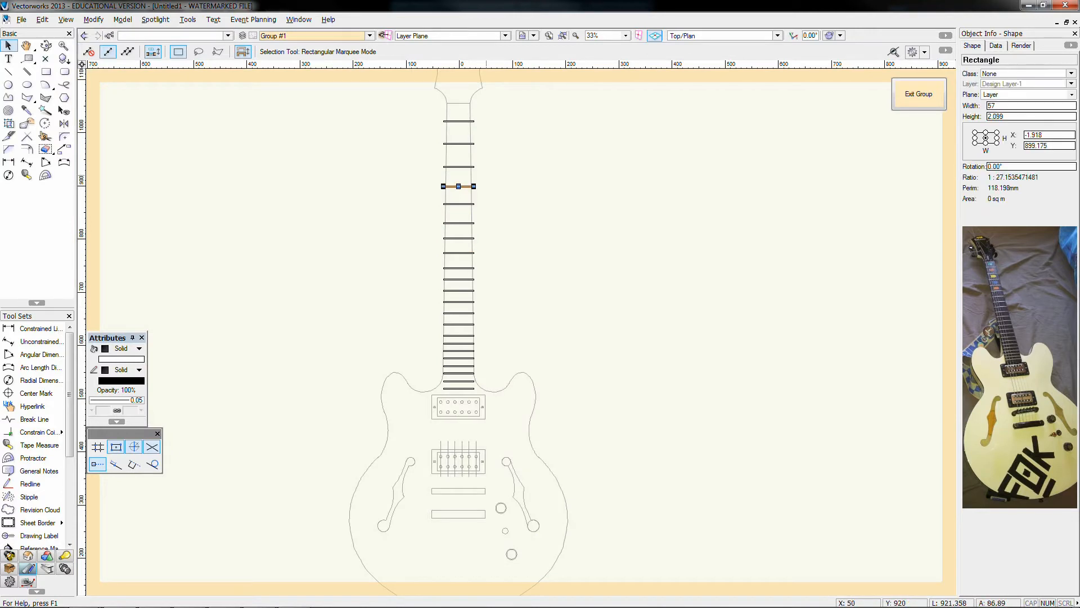
{"action": "left_click", "coordinate": [682, 150]}
{"action": "left_click", "coordinate": [470, 121]}
{"action": "left_click", "coordinate": [427, 243]}
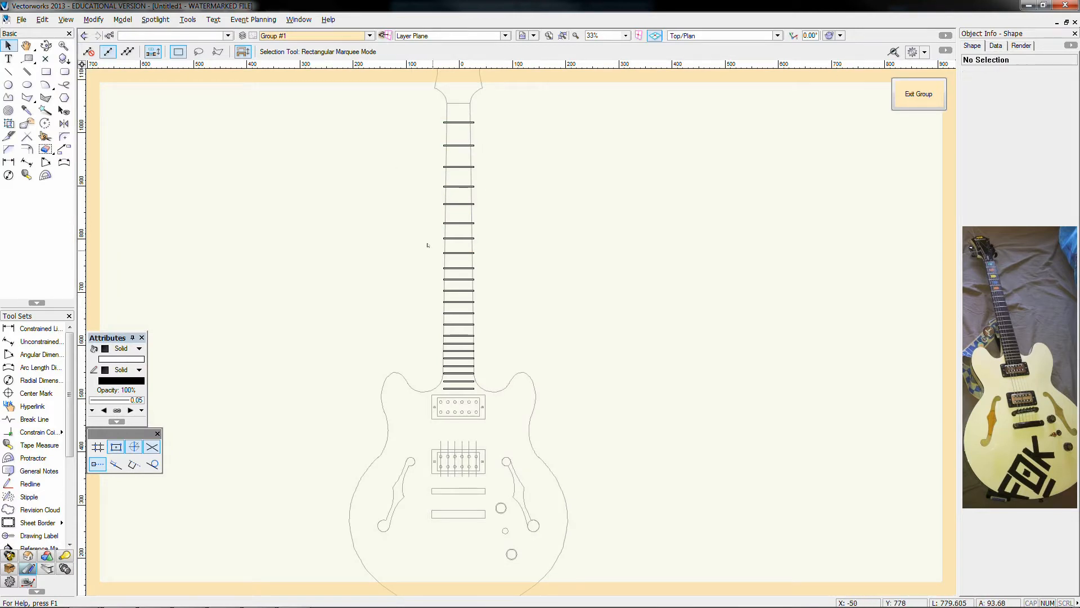
{"action": "left_click", "coordinate": [447, 266]}
{"action": "double_click", "coordinate": [605, 302]}
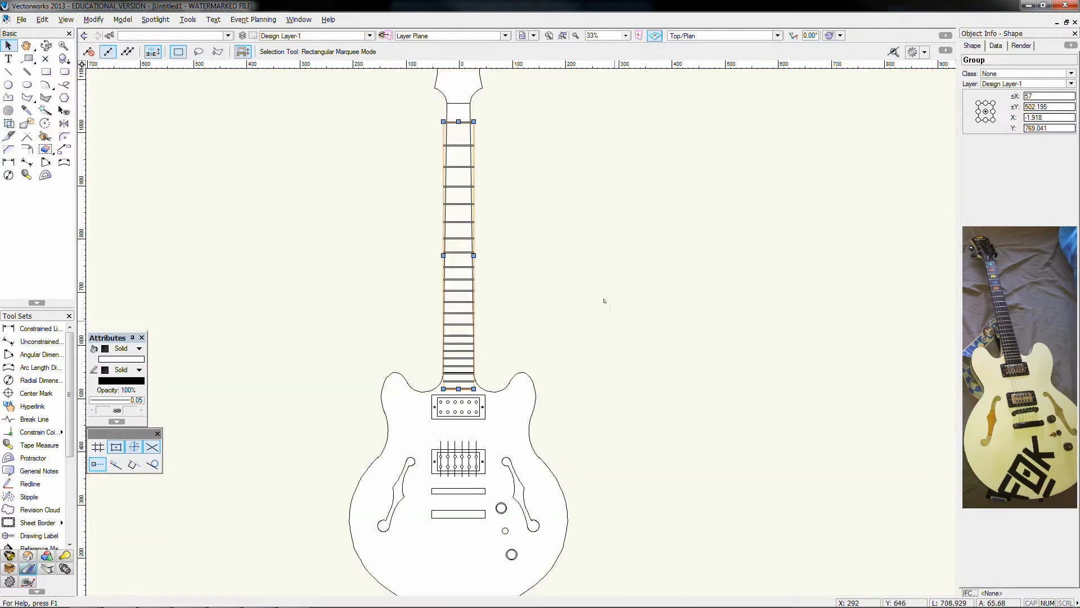
{"action": "left_click", "coordinate": [605, 302]}
- Draw a rectangle as wide as the neck from its body end down to just above the upper pickup
{"action": "scroll", "coordinate": [526, 376], "scroll_direction": "up", "scroll_amount": 2}
{"action": "middle_click_drag", "start_coordinate": [522, 351], "coordinate": [596, 344]}
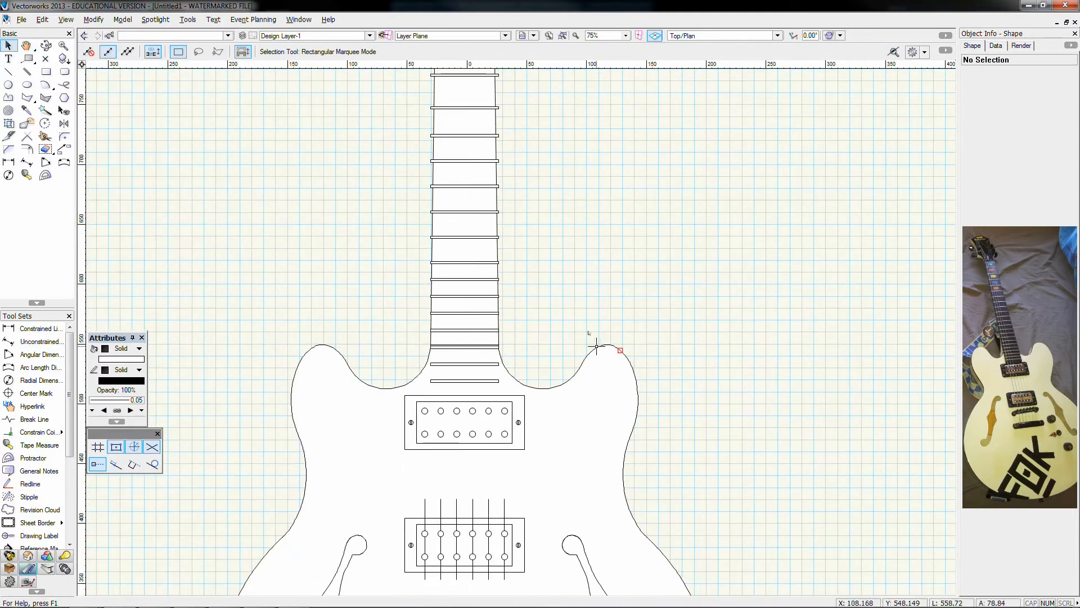
{"action": "left_click", "coordinate": [498, 342]}
{"action": "key", "text": "4"}
{"action": "scroll", "coordinate": [434, 340], "scroll_direction": "up", "scroll_amount": 3}
{"action": "left_click", "coordinate": [430, 342]}
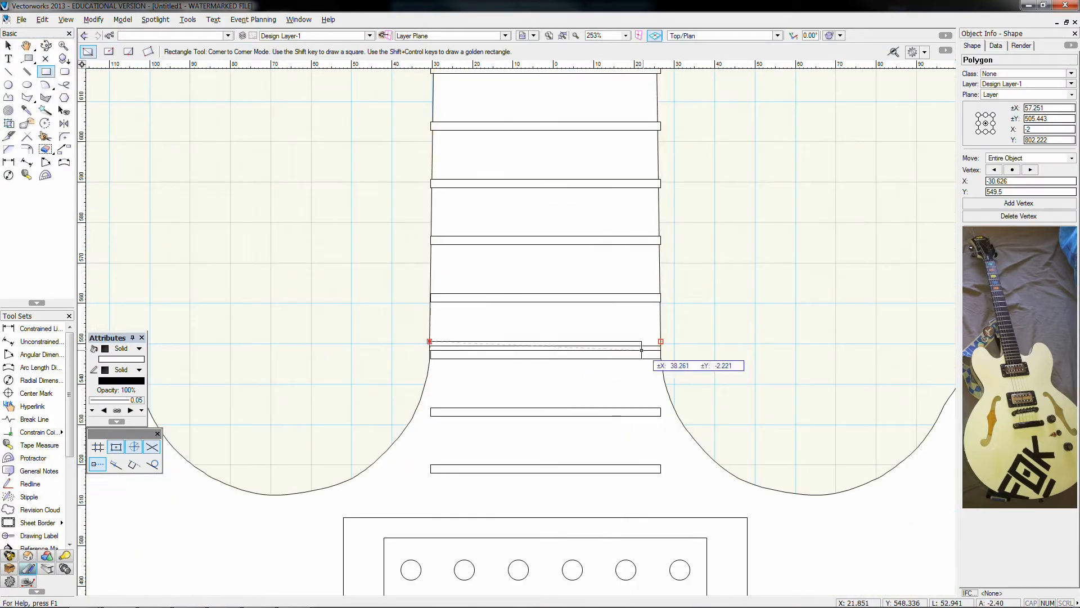
{"action": "left_click", "coordinate": [660, 508]}
- Join the new rectangle and the neck outline into one shape
{"action": "key", "text": "x"}
{"action": "left_click", "coordinate": [607, 323], "text": "shift"}
{"action": "right_click", "coordinate": [613, 323]}
{"action": "left_click", "coordinate": [664, 298]}
{"action": "left_click", "coordinate": [733, 294]}
{"action": "scroll", "coordinate": [733, 294], "scroll_direction": "down", "scroll_amount": 5}
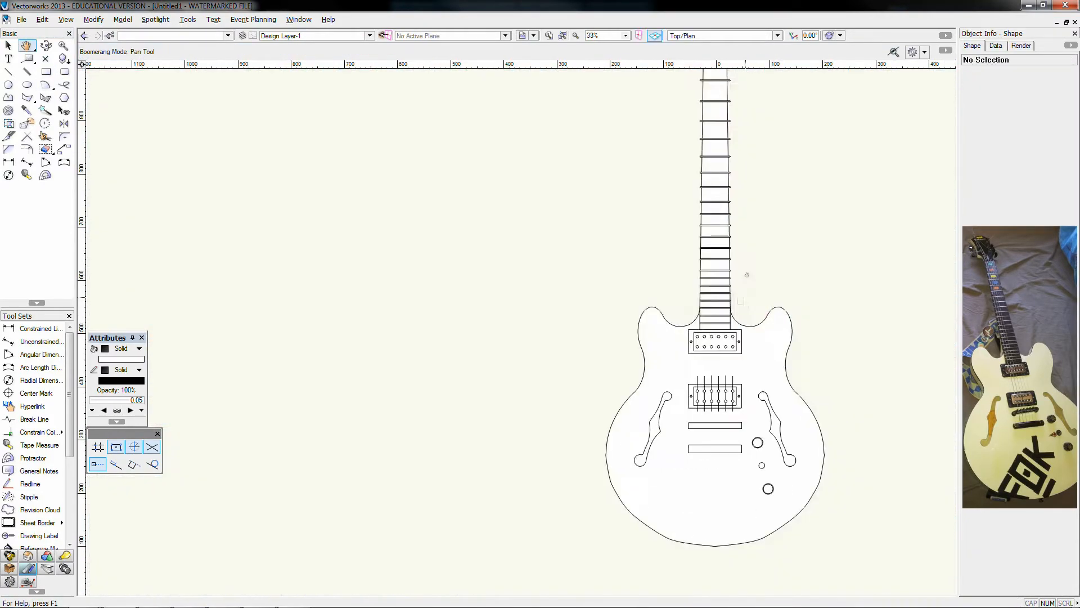
{"action": "middle_click_drag", "start_coordinate": [747, 274], "coordinate": [544, 317]}
{"action": "scroll", "coordinate": [554, 318], "scroll_direction": "down", "scroll_amount": 1}
{"action": "middle_click_drag", "start_coordinate": [598, 421], "coordinate": [531, 448]}
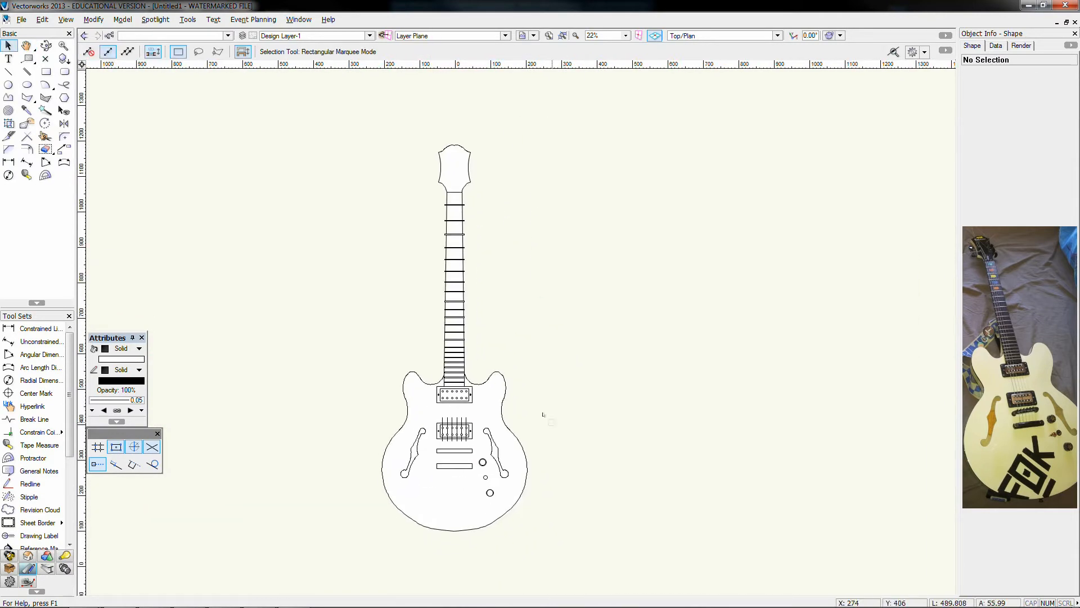
{"action": "scroll", "coordinate": [518, 440], "scroll_direction": "up", "scroll_amount": 1}
{"action": "middle_click_drag", "start_coordinate": [514, 206], "coordinate": [514, 206]}
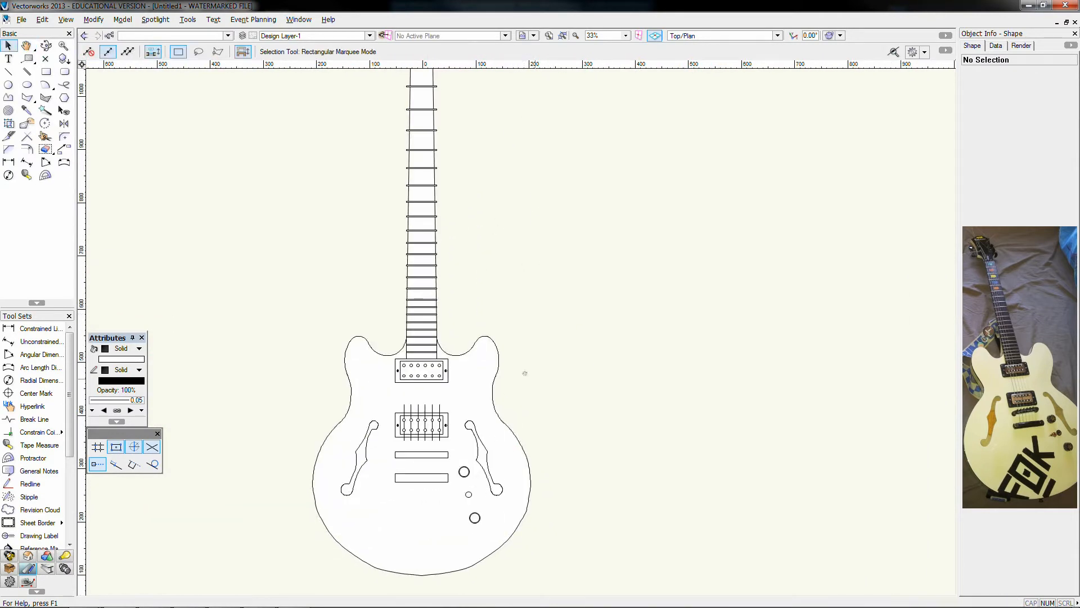
- Extrude the guitar body outline 45 mm
{"action": "left_click", "coordinate": [493, 388]}
{"action": "key", "text": "ctrl+e"}
{"action": "key", "text": "Return"}
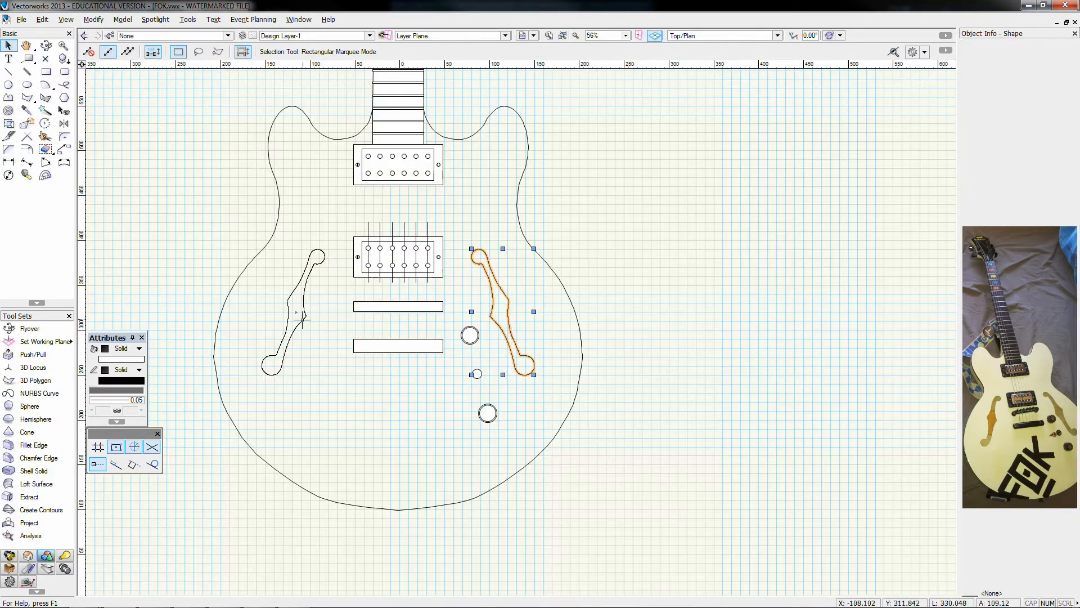
- Try to subtract both f-hole extrudes from the extruded guitar body
{"action": "left_click", "coordinate": [304, 317], "text": "shift"}
{"action": "left_click", "coordinate": [94, 19]}
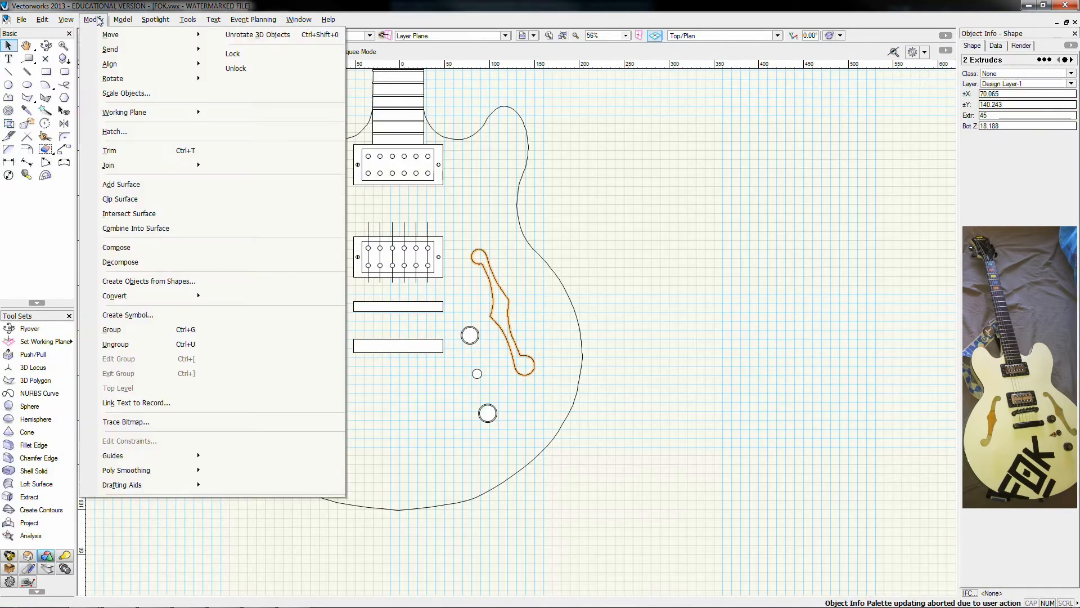
{"action": "left_click", "coordinate": [435, 201]}
{"action": "key", "text": "KP_3"}
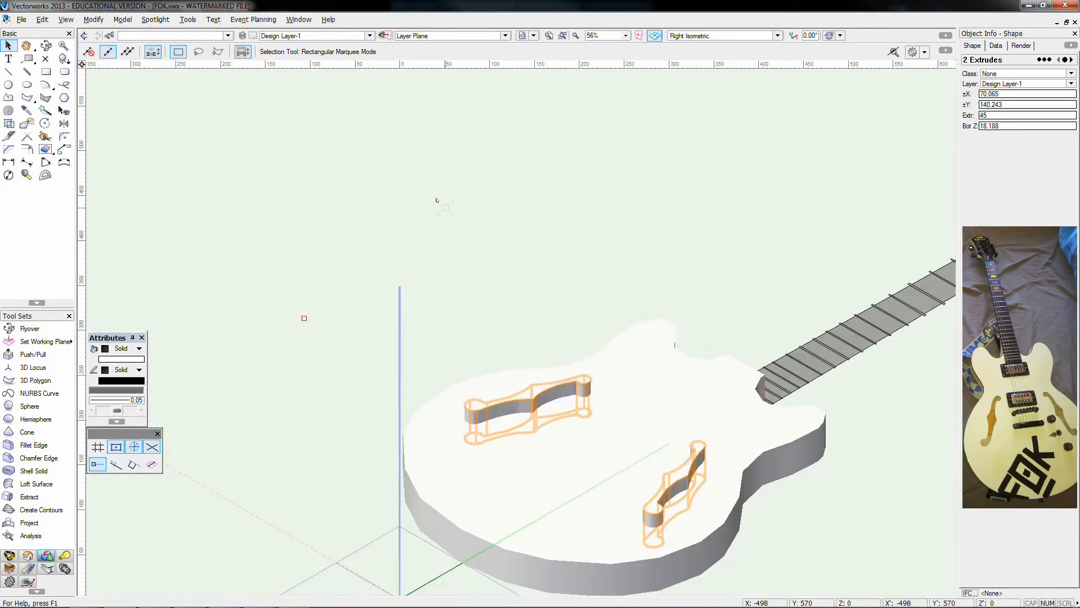
{"action": "key", "text": "ctrl+alt+s"}
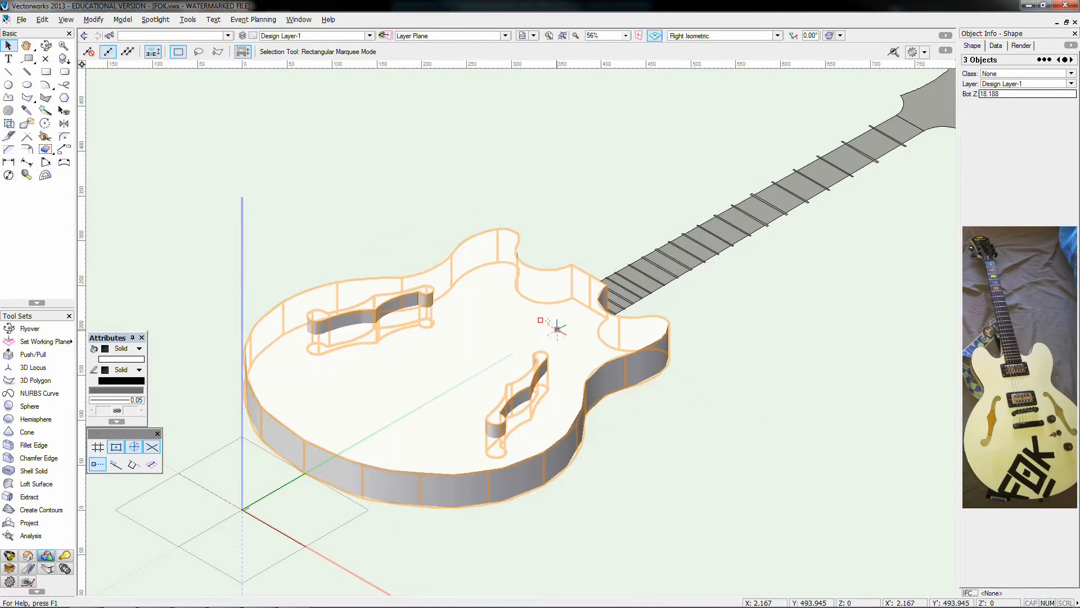
- Edit the right-hand f-hole's extrude and convert its profile from a polyline to a polygon
{"action": "key", "text": "KP_0"}
{"action": "right_click", "coordinate": [510, 300]}
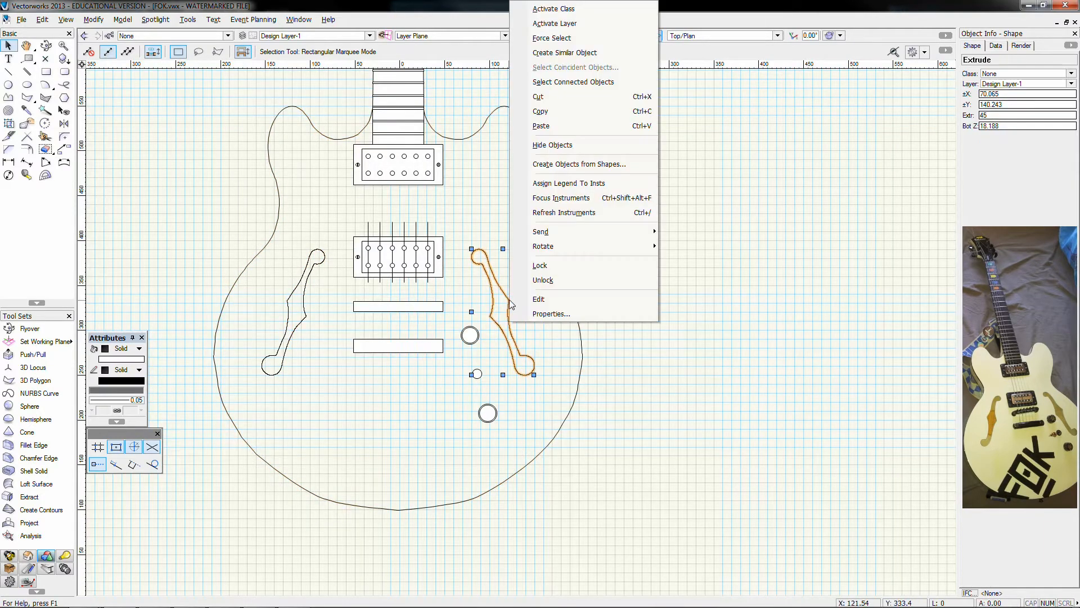
{"action": "left_click", "coordinate": [512, 300]}
{"action": "left_click", "coordinate": [93, 19]}
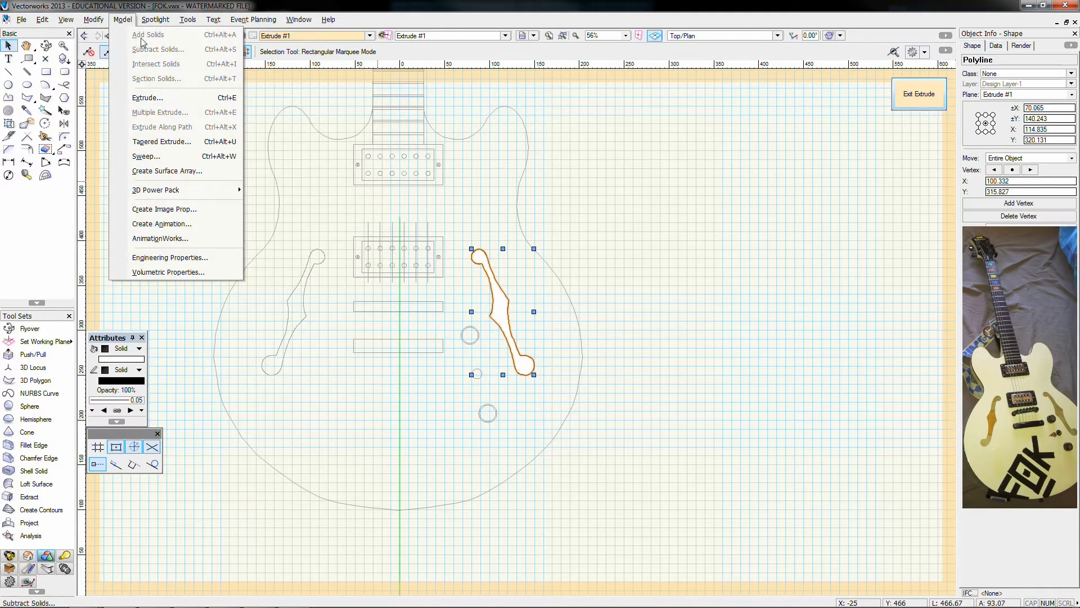
{"action": "mouse_move", "coordinate": [131, 297]}
{"action": "left_click", "coordinate": [443, 343]}
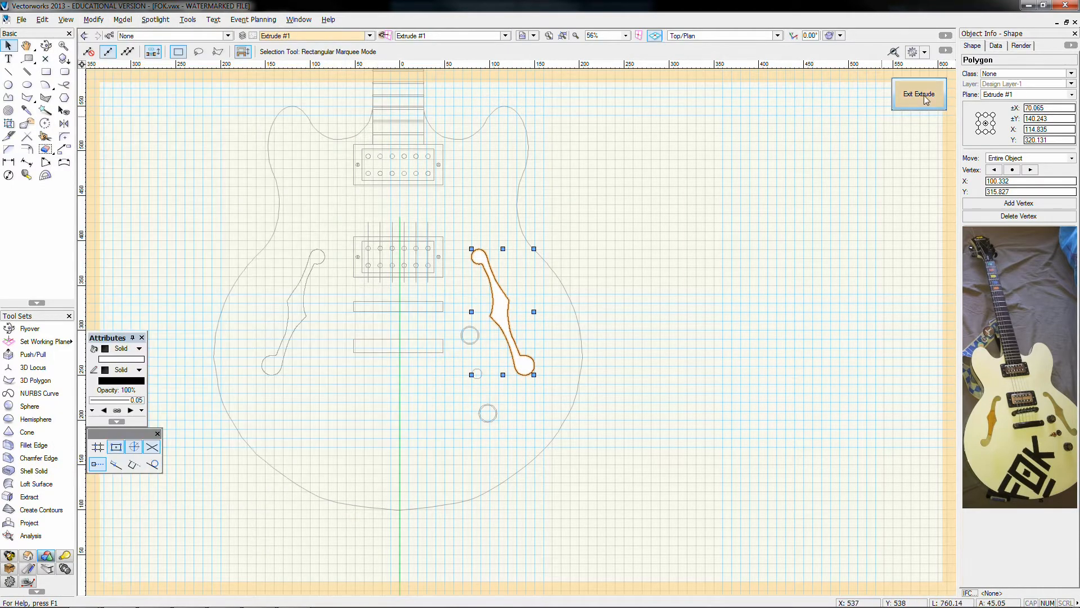
- Subtract the right-hand f-hole extrude from the guitar body
{"action": "left_click", "coordinate": [567, 293], "text": "shift"}
{"action": "right_click", "coordinate": [567, 293]}
{"action": "left_click", "coordinate": [575, 332]}
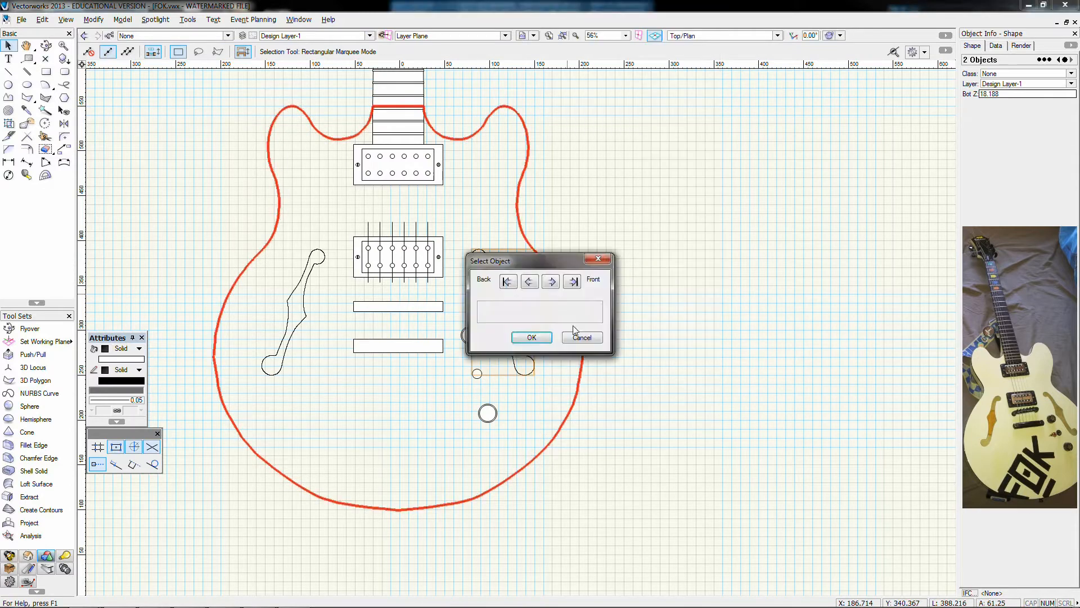
{"action": "left_click", "coordinate": [531, 337]}
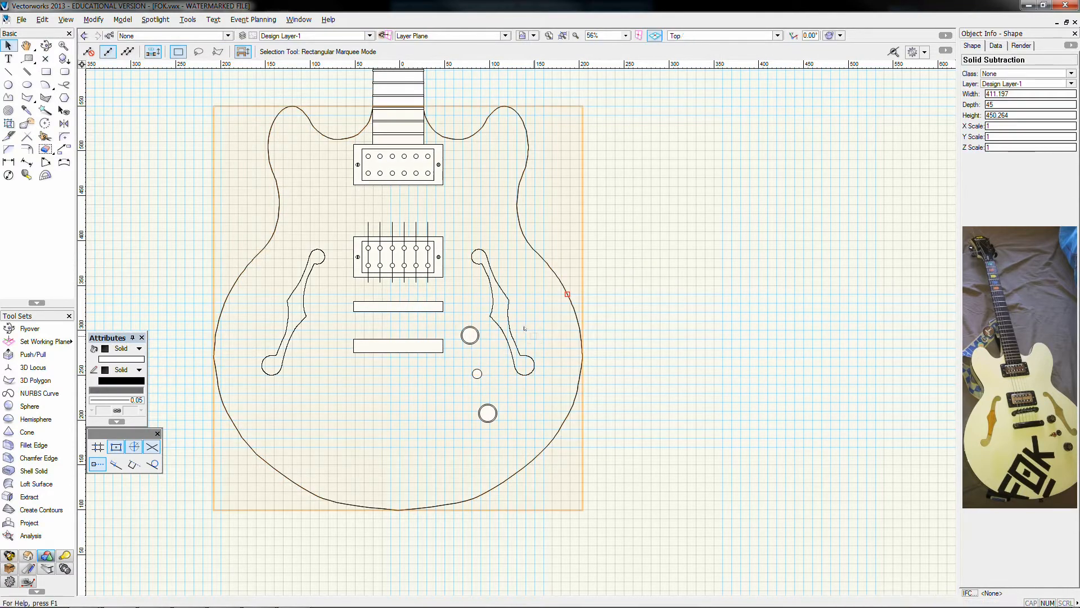
- Edit the left-hand f-hole's extrude and convert its profile from a polyline to a polygon
{"action": "double_click", "coordinate": [304, 302]}
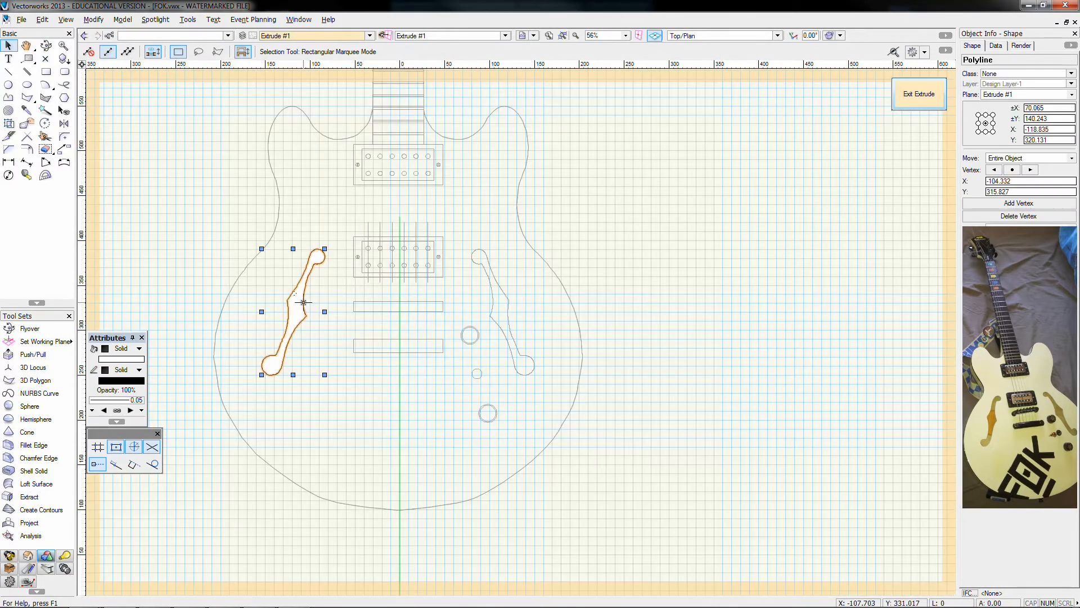
{"action": "left_click", "coordinate": [97, 20]}
{"action": "mouse_move", "coordinate": [125, 297]}
{"action": "left_click", "coordinate": [468, 343]}
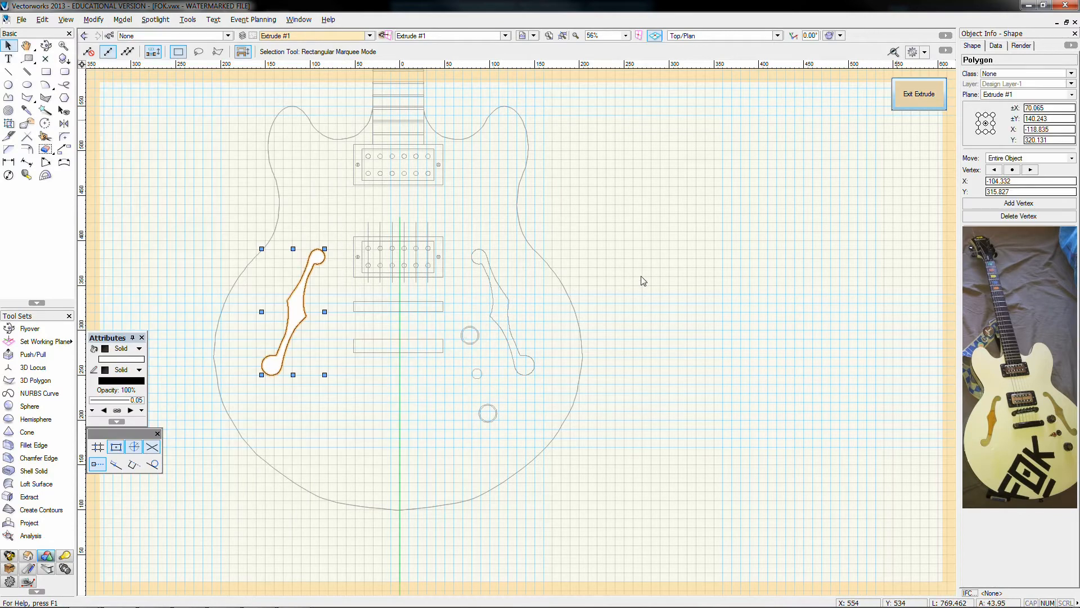
- Subtract the left-hand f-hole extrude from the guitar body
{"action": "left_click", "coordinate": [551, 268], "text": "shift"}
{"action": "right_click", "coordinate": [551, 269]}
{"action": "left_click", "coordinate": [581, 328]}
{"action": "left_click", "coordinate": [551, 281]}
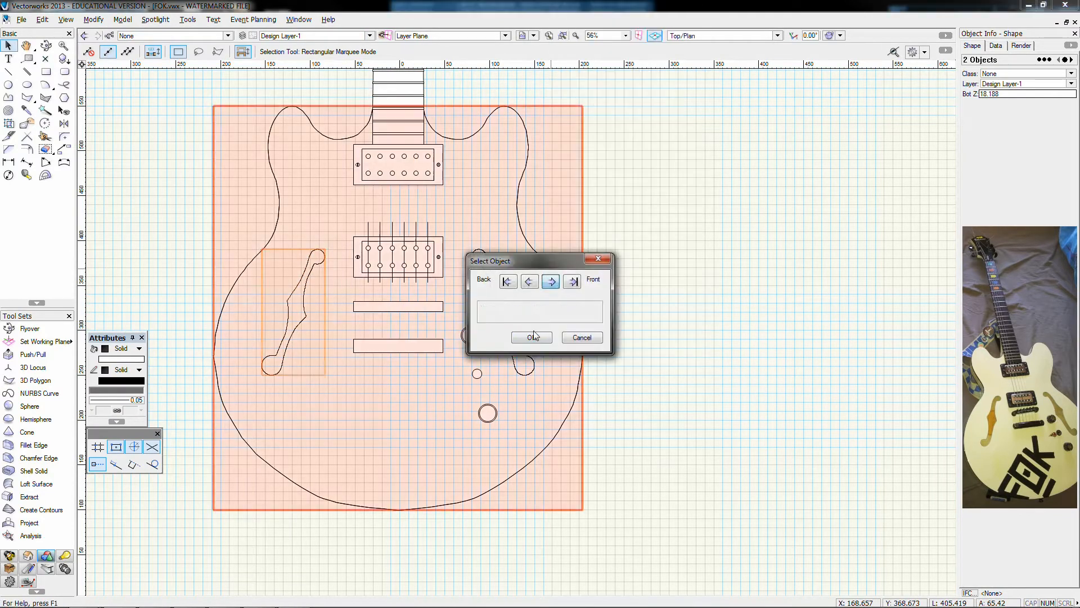
{"action": "left_click", "coordinate": [532, 337]}
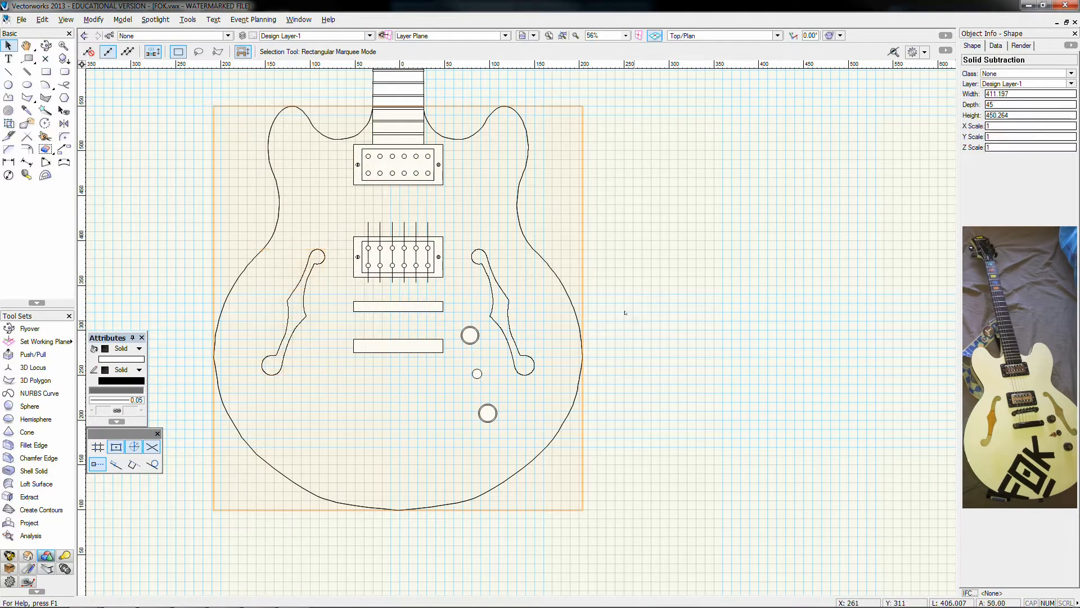
- Hollow out the guitar body by subtracting the slightly smaller body-shaped extrude inside it
{"action": "key", "text": "3"}
{"action": "key", "text": "0"}
{"action": "middle_click_drag", "start_coordinate": [470, 236], "coordinate": [457, 395]}
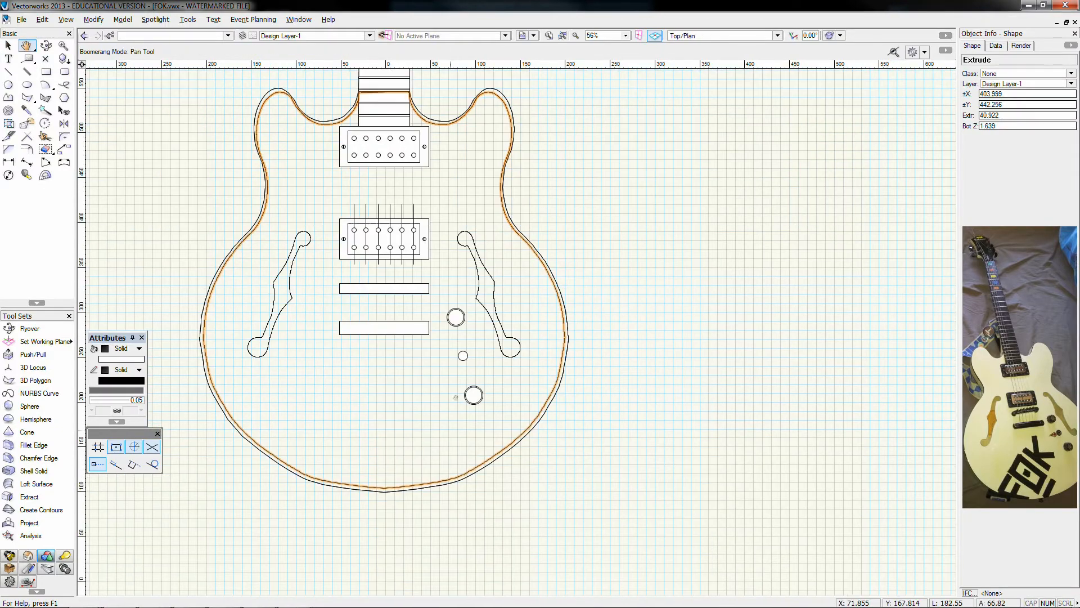
{"action": "left_click", "coordinate": [567, 281]}
{"action": "scroll", "coordinate": [567, 279], "scroll_direction": "up", "scroll_amount": 3}
{"action": "left_click", "coordinate": [525, 304]}
{"action": "left_click", "coordinate": [531, 304], "text": "shift"}
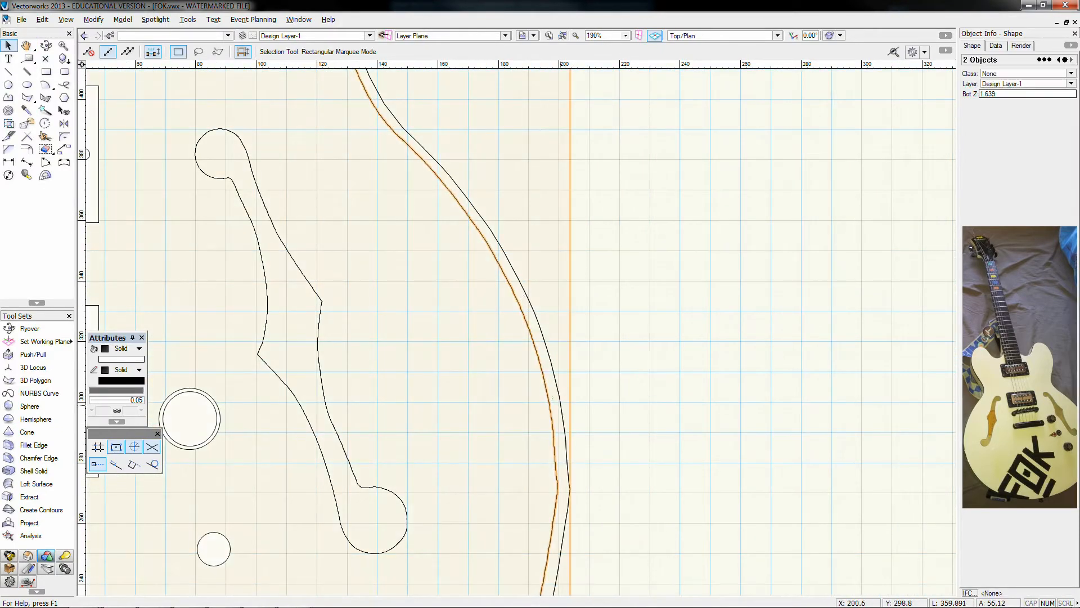
{"action": "right_click", "coordinate": [561, 404]}
{"action": "left_click", "coordinate": [609, 358]}
{"action": "left_click", "coordinate": [565, 340]}
- Examine the hollowed body and its f-hole openings in a shaded isometric view, orbiting around the model
{"action": "scroll", "coordinate": [732, 252], "scroll_direction": "down", "scroll_amount": 4}
{"action": "left_click", "coordinate": [780, 256]}
{"action": "key", "text": "3"}
{"action": "key", "text": "ctrl+shift+g"}
{"action": "scroll", "coordinate": [669, 408], "scroll_direction": "up", "scroll_amount": 2}
{"action": "left_click", "coordinate": [46, 46]}
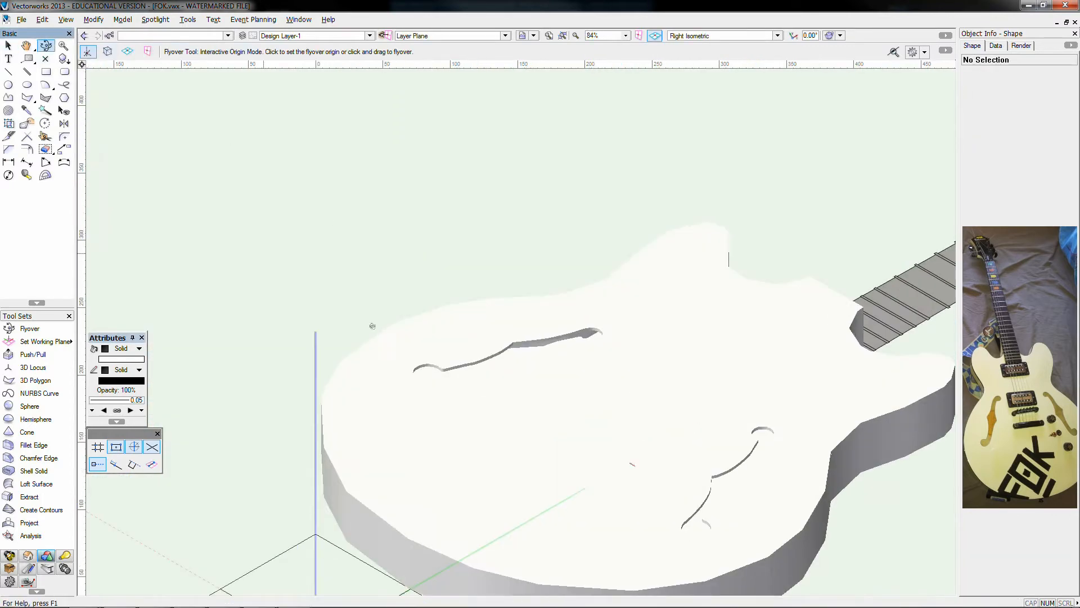
{"action": "left_click_drag", "start_coordinate": [372, 325], "coordinate": [408, 428]}
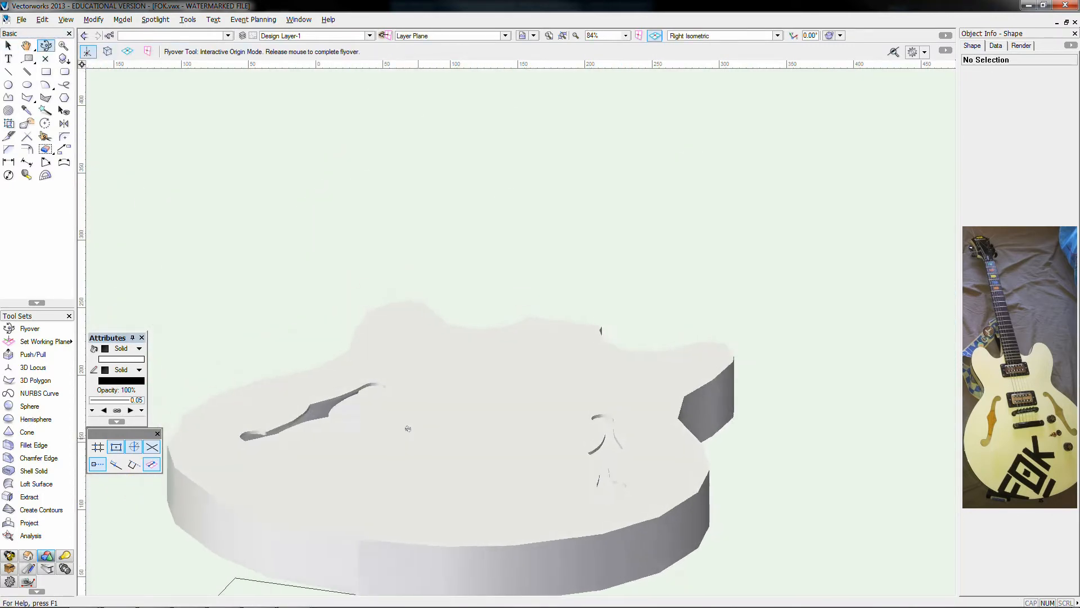
{"action": "mouse_move", "coordinate": [408, 429]}
{"action": "middle_mouse_down", "text": "ctrl"}
{"action": "mouse_move", "coordinate": [386, 444]}
{"action": "mouse_move", "coordinate": [393, 429]}
{"action": "middle_mouse_up", "text": "ctrl"}
- Extrude the lower pickup's outer frame rectangle and its inner cover rectangle, giving the cover a height of 3 mm
{"action": "key", "text": "0"}
{"action": "mouse_move", "coordinate": [465, 249]}
{"action": "middle_mouse_down"}
{"action": "mouse_move", "coordinate": [695, 337]}
{"action": "mouse_move", "coordinate": [565, 375]}
{"action": "middle_mouse_up"}
{"action": "scroll", "coordinate": [404, 285], "scroll_direction": "up", "scroll_amount": 3}
{"action": "left_click", "coordinate": [403, 285]}
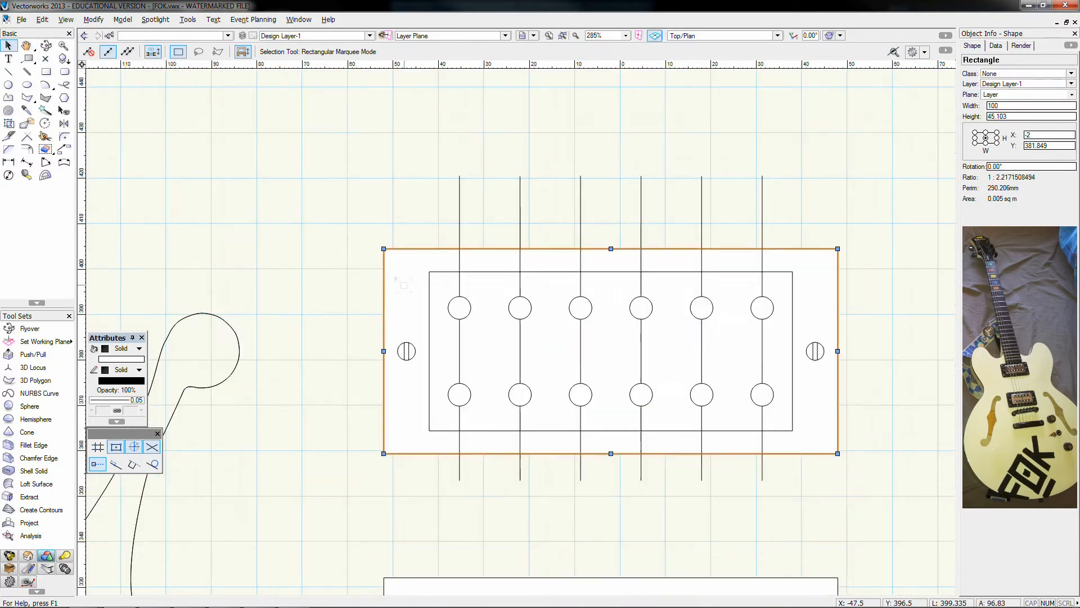
{"action": "left_click", "coordinate": [497, 273]}
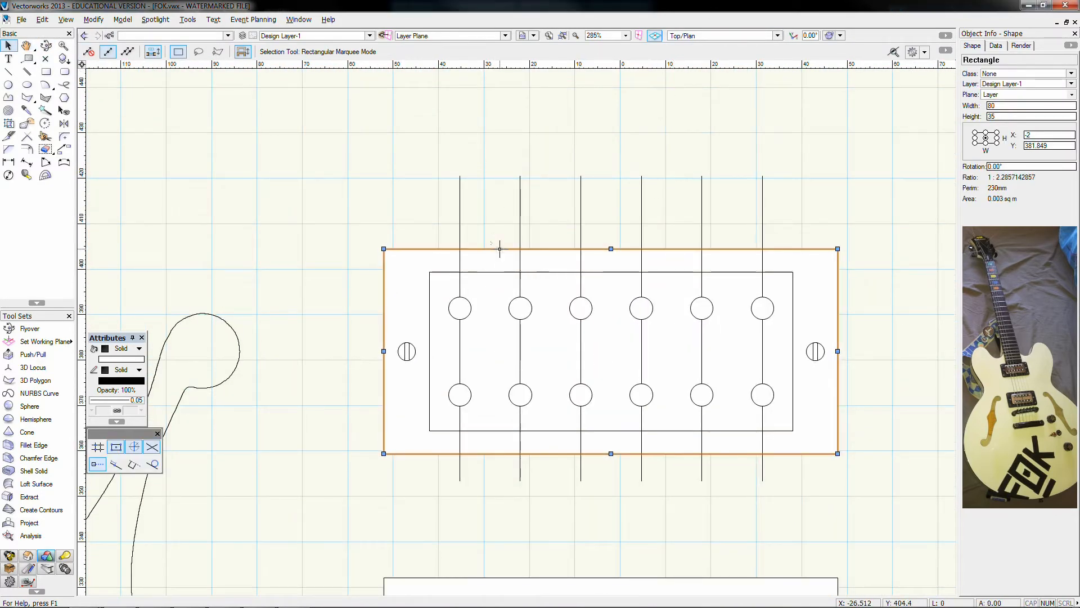
{"action": "key", "text": "ctrl+e"}
{"action": "key", "text": "Return"}
{"action": "key", "text": "Return"}
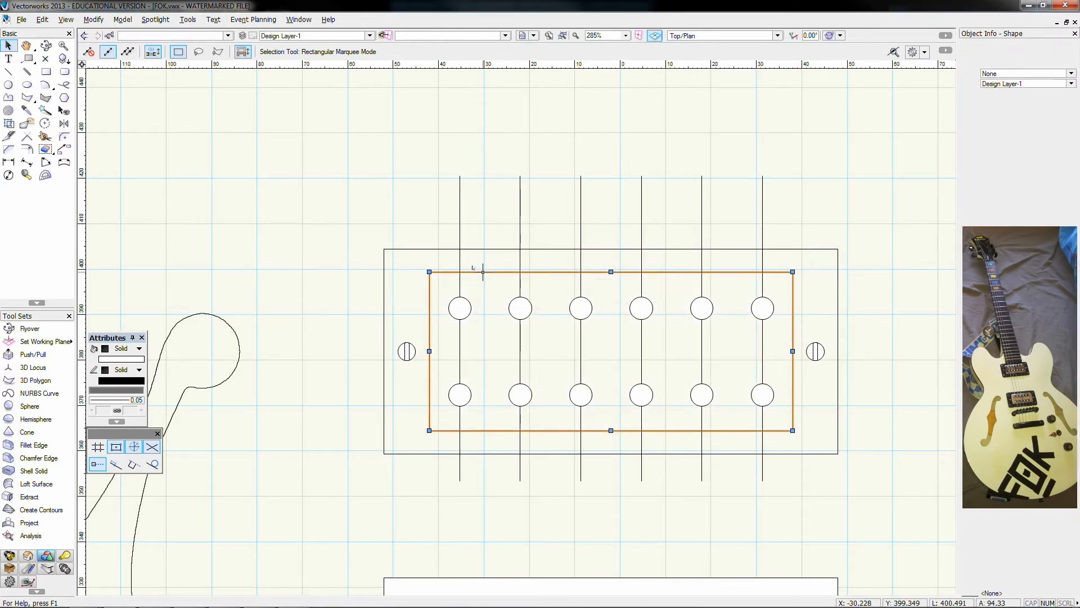
- Draw a hemisphere of 2.5 mm radius centred on the lower pickup's upper-left pole circle
{"action": "left_click", "coordinate": [594, 315]}
{"action": "left_click", "coordinate": [35, 419]}
{"action": "left_click", "coordinate": [460, 307]}
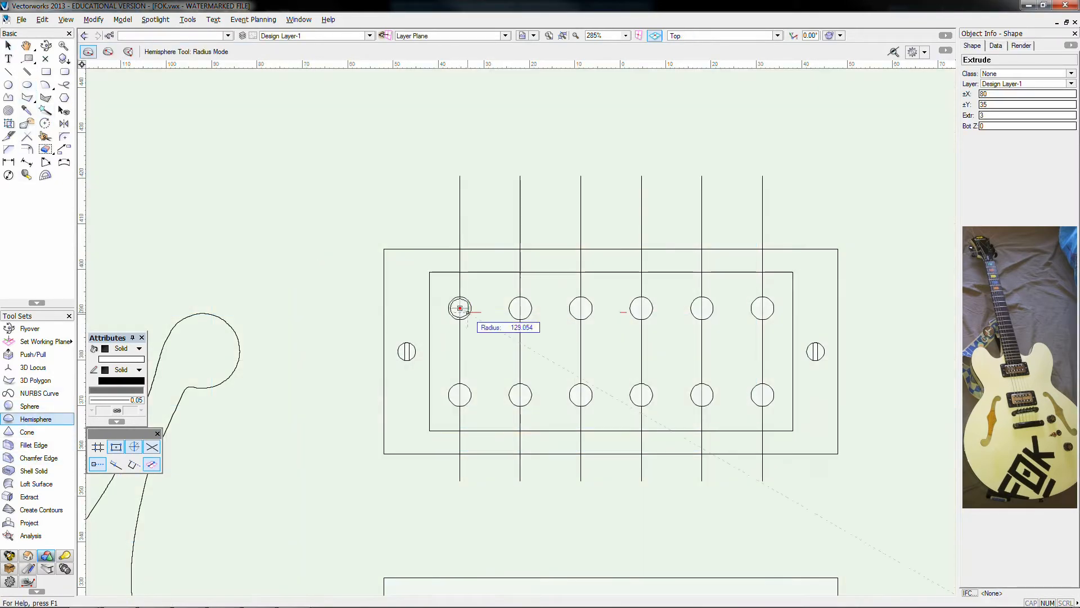
{"action": "left_click", "coordinate": [471, 308]}
{"action": "key", "text": "x"}
- Delete all the flat pole circles in the lower pickup, keeping the hemisphere
{"action": "scroll", "coordinate": [306, 284], "scroll_direction": "down", "scroll_amount": 2}
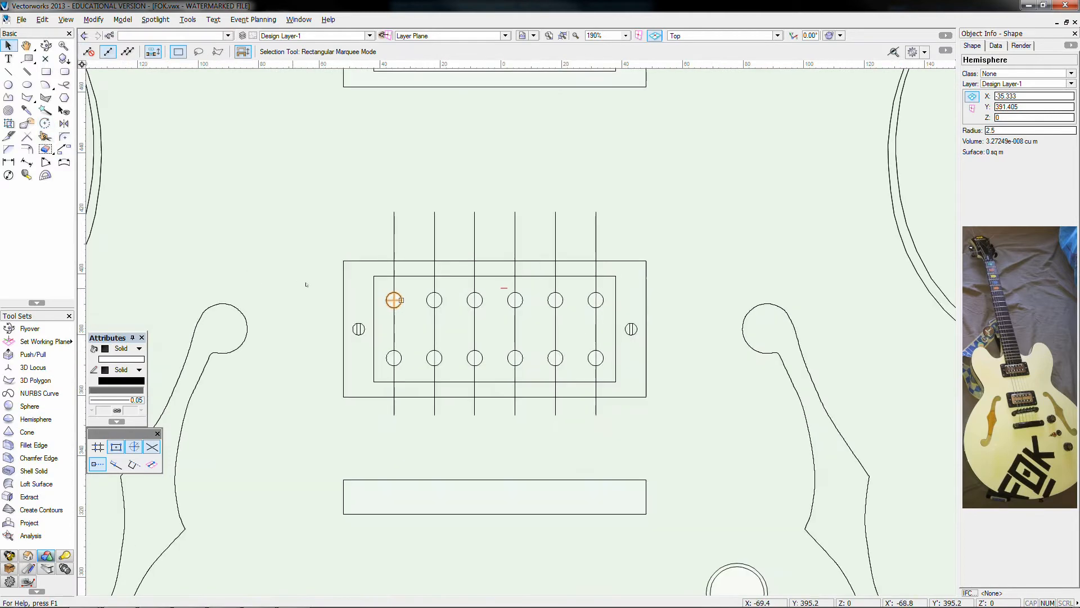
{"action": "left_click", "coordinate": [393, 308]}
{"action": "key", "text": "Delete"}
{"action": "scroll", "coordinate": [657, 300], "scroll_direction": "down", "scroll_amount": 2}
{"action": "left_click_drag", "start_coordinate": [643, 292], "coordinate": [531, 308]}
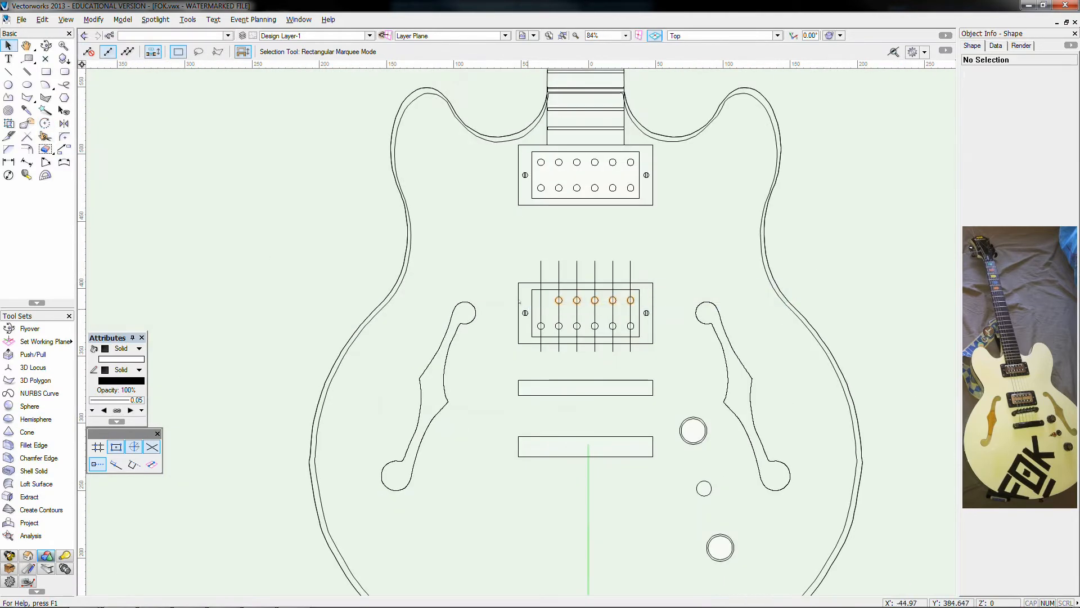
{"action": "key", "text": "Delete"}
{"action": "left_click_drag", "start_coordinate": [871, 315], "coordinate": [512, 339]}
{"action": "key", "text": "Delete"}
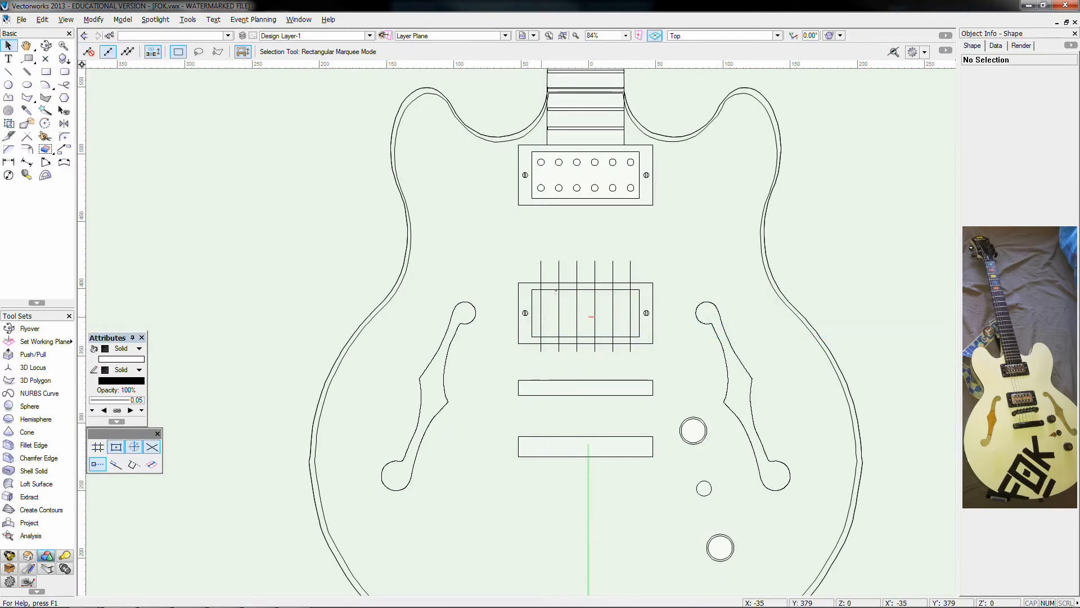
- Make 5 duplicates of the hemisphere across the pickup, spaced 13.333 mm apart to match the strings
{"action": "scroll", "coordinate": [563, 301], "scroll_direction": "up", "scroll_amount": 2}
{"action": "left_click", "coordinate": [512, 298]}
{"action": "left_click", "coordinate": [65, 149]}
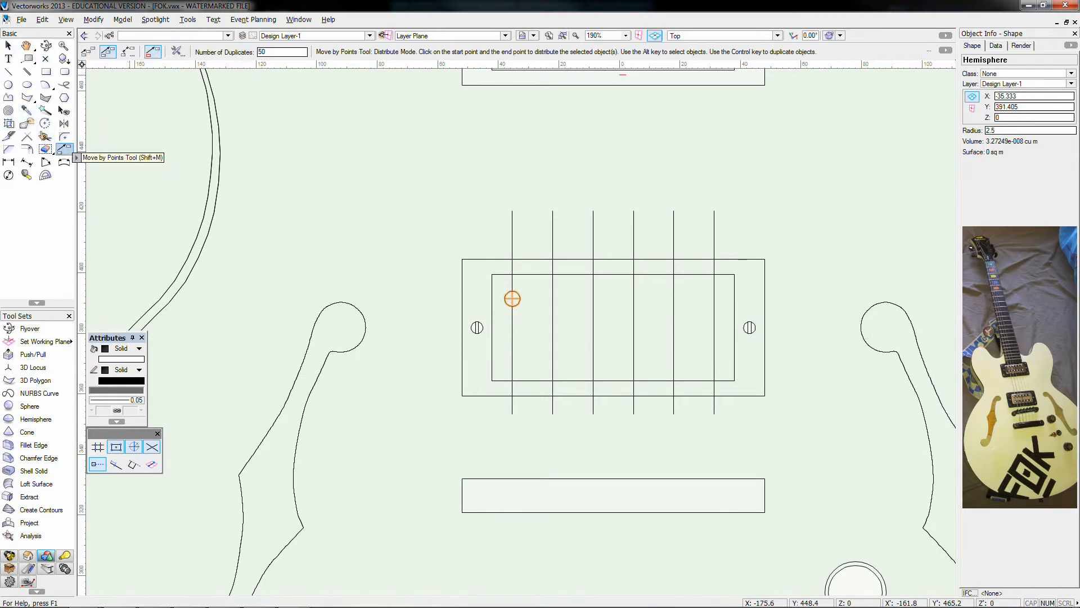
{"action": "left_click", "coordinate": [89, 52]}
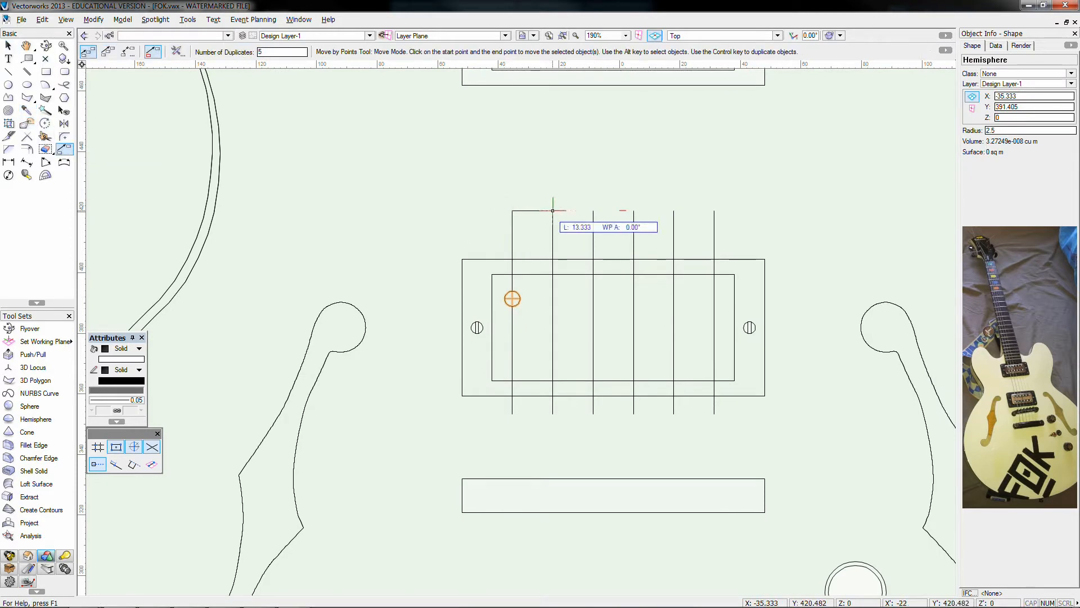
{"action": "left_click", "coordinate": [552, 210]}
{"action": "key", "text": "x"}
- Mirror a copy of the six-hemisphere row about the pickup's horizontal centreline
{"action": "left_click", "coordinate": [520, 298], "text": "shift"}
{"action": "left_click", "coordinate": [64, 123]}
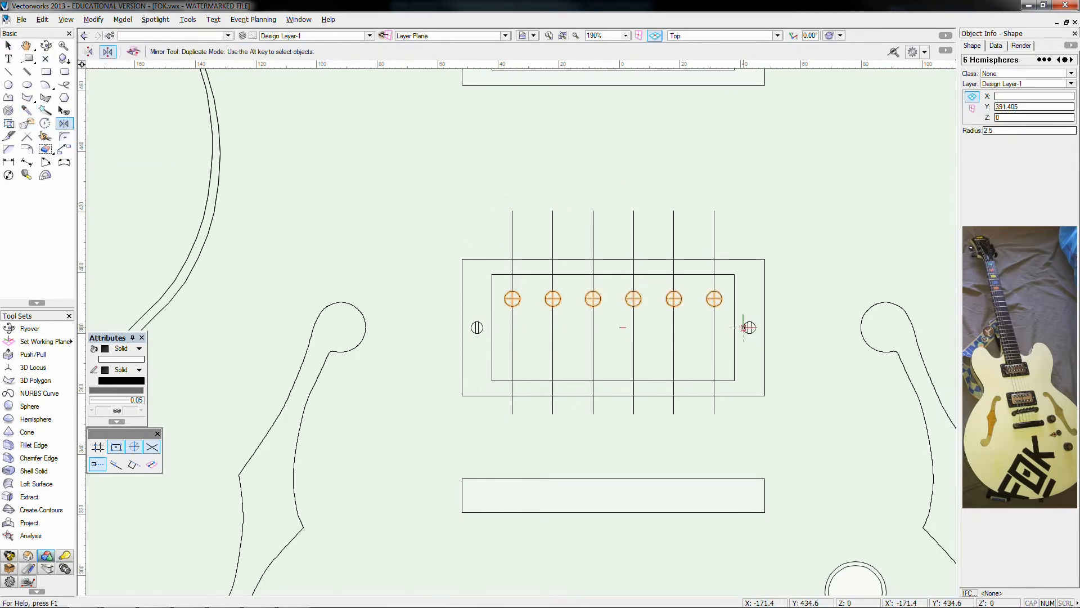
{"action": "left_click_drag", "start_coordinate": [743, 328], "coordinate": [659, 328]}
{"action": "key", "text": "x"}
- In the front view, raise the pickup's inner cover extrude by 2 mm
{"action": "key", "text": "KP_2"}
{"action": "scroll", "coordinate": [640, 318], "scroll_direction": "down", "scroll_amount": 3}
{"action": "scroll", "coordinate": [646, 381], "scroll_direction": "up", "scroll_amount": 4}
{"action": "left_click", "coordinate": [692, 458]}
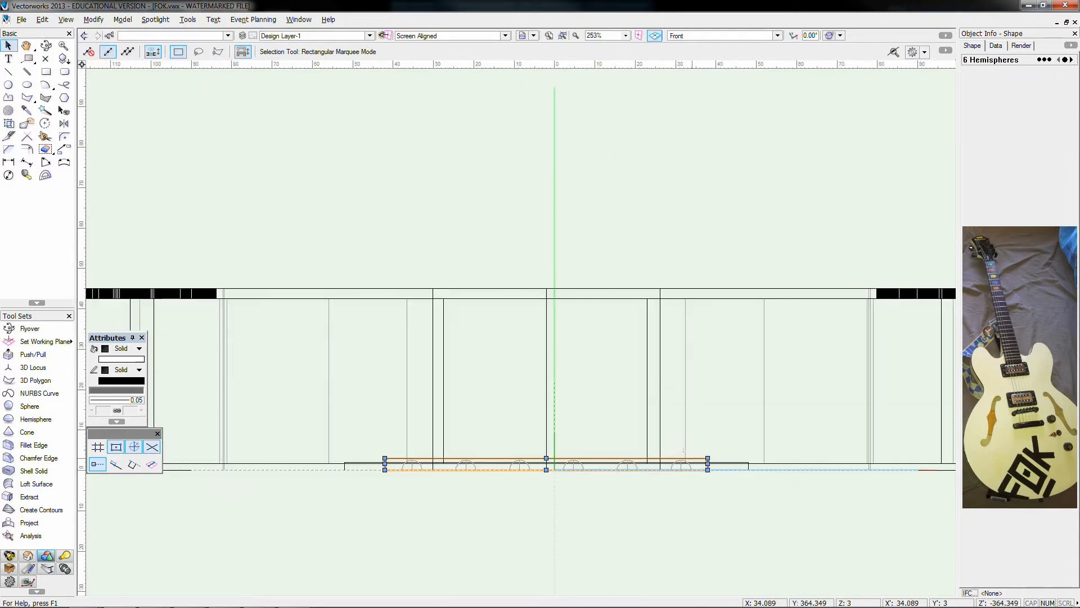
{"action": "key", "text": "ctrl+m"}
{"action": "key", "text": "Tab"}
{"action": "type", "text": "2"}
{"action": "key", "text": "Return"}
- Select the pole hemispheres in the front view and raise them by 5 mm
{"action": "scroll", "coordinate": [696, 488], "scroll_direction": "up", "scroll_amount": 2}
{"action": "left_click_drag", "start_coordinate": [695, 488], "coordinate": [251, 410]}
{"action": "key", "text": "ctrl+m"}
{"action": "key", "text": "Tab"}
{"action": "type", "text": "5"}
{"action": "key", "text": "Return"}
- Group the hemispheres with the pickup's cover and frame, and raise the group by 45 mm
{"action": "scroll", "coordinate": [426, 422], "scroll_direction": "down", "scroll_amount": 3}
{"action": "left_click", "coordinate": [422, 422], "text": "shift"}
{"action": "left_click", "coordinate": [366, 427], "text": "shift"}
{"action": "key", "text": "ctrl+g"}
{"action": "key", "text": "ctrl+m"}
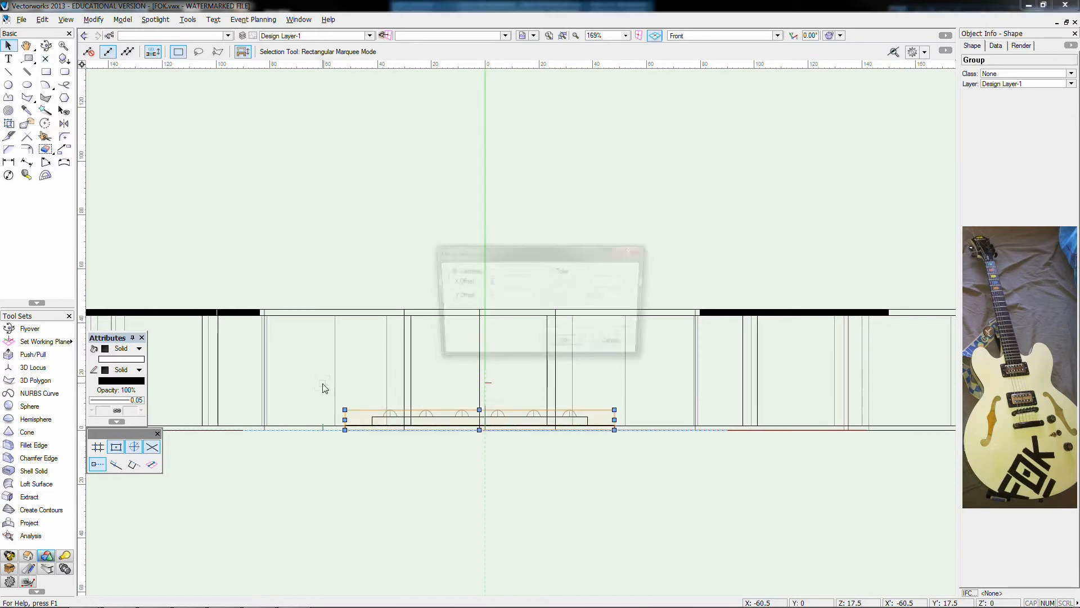
{"action": "key", "text": "Tab"}
{"action": "type", "text": "45"}
{"action": "key", "text": "Return"}
- Enlarge the outer circle of the upper control knob to a radius of about 12.1 mm
{"action": "key", "text": "KP_0"}
{"action": "scroll", "coordinate": [229, 303], "scroll_direction": "down", "scroll_amount": 5}
{"action": "scroll", "coordinate": [227, 299], "scroll_direction": "up", "scroll_amount": 3}
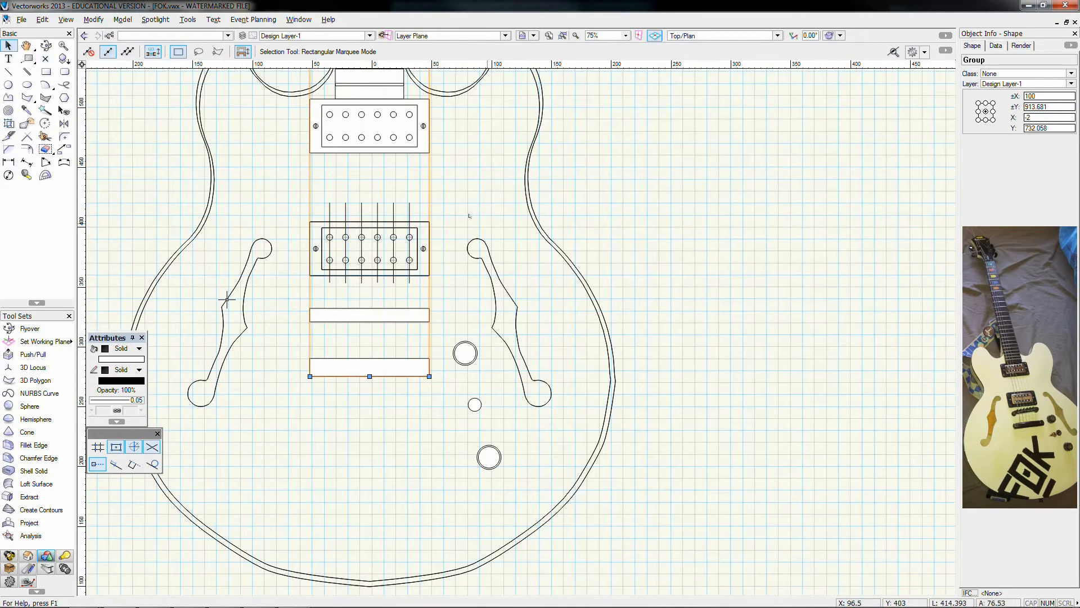
{"action": "left_click", "coordinate": [552, 212]}
{"action": "middle_click_drag", "start_coordinate": [555, 211], "coordinate": [617, 198]}
{"action": "scroll", "coordinate": [517, 351], "scroll_direction": "up", "scroll_amount": 4}
{"action": "left_click", "coordinate": [616, 317]}
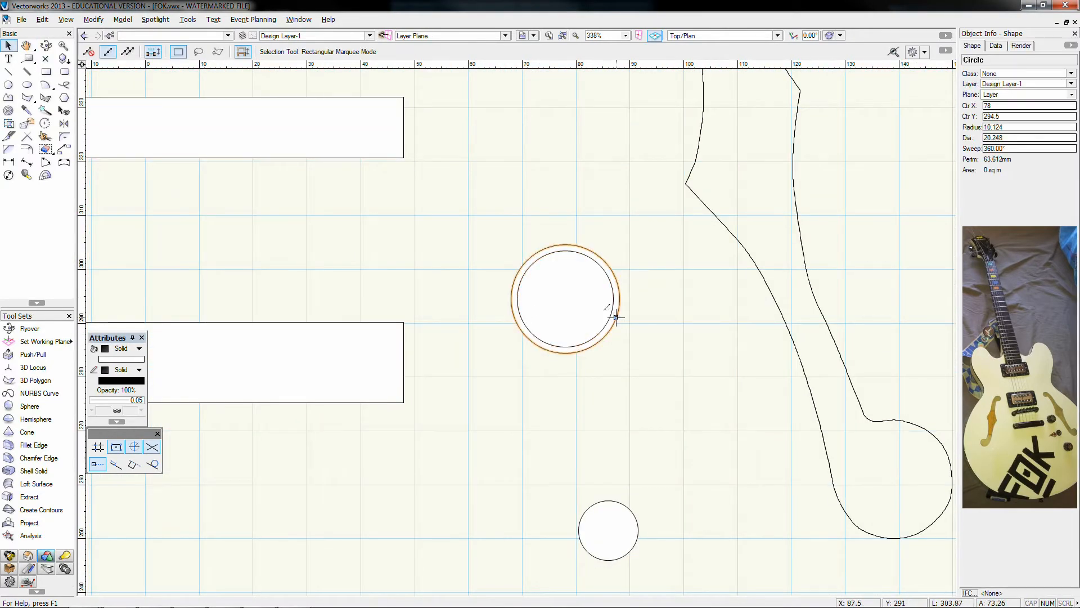
{"action": "scroll", "coordinate": [616, 318], "scroll_direction": "up", "scroll_amount": 2}
{"action": "left_click_drag", "start_coordinate": [616, 317], "coordinate": [631, 325]}
{"action": "scroll", "coordinate": [627, 323], "scroll_direction": "up", "scroll_amount": 2}
{"action": "scroll", "coordinate": [632, 325], "scroll_direction": "down", "scroll_amount": 2}
{"action": "key", "text": "ctrl+e"}
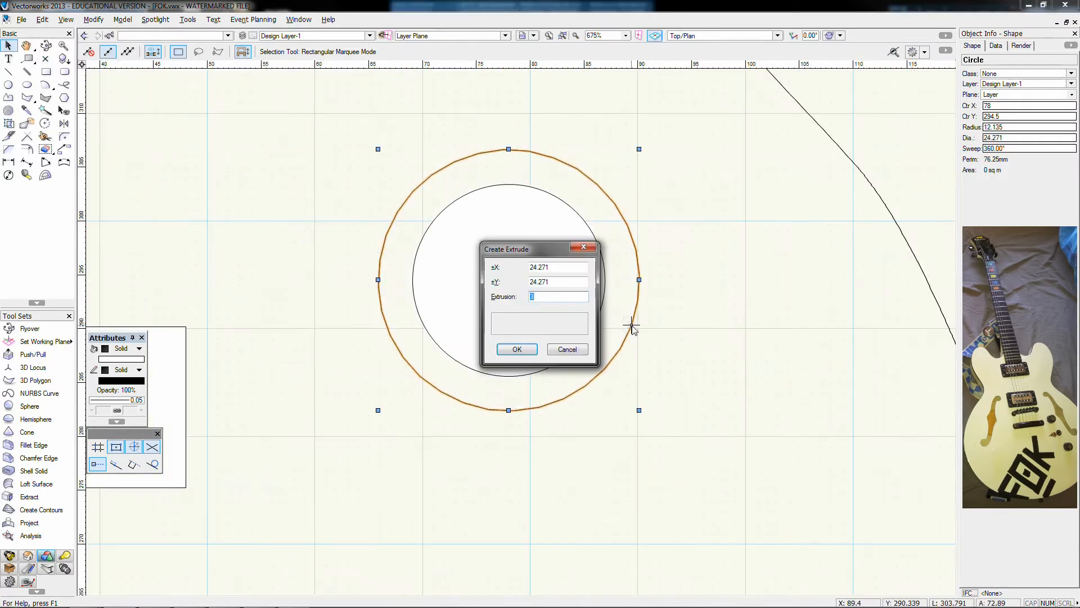
{"action": "key", "text": "Escape"}
- Extrude the upper control knob's inner circle 12 mm
{"action": "left_click", "coordinate": [604, 280]}
{"action": "key", "text": "ctrl+e"}
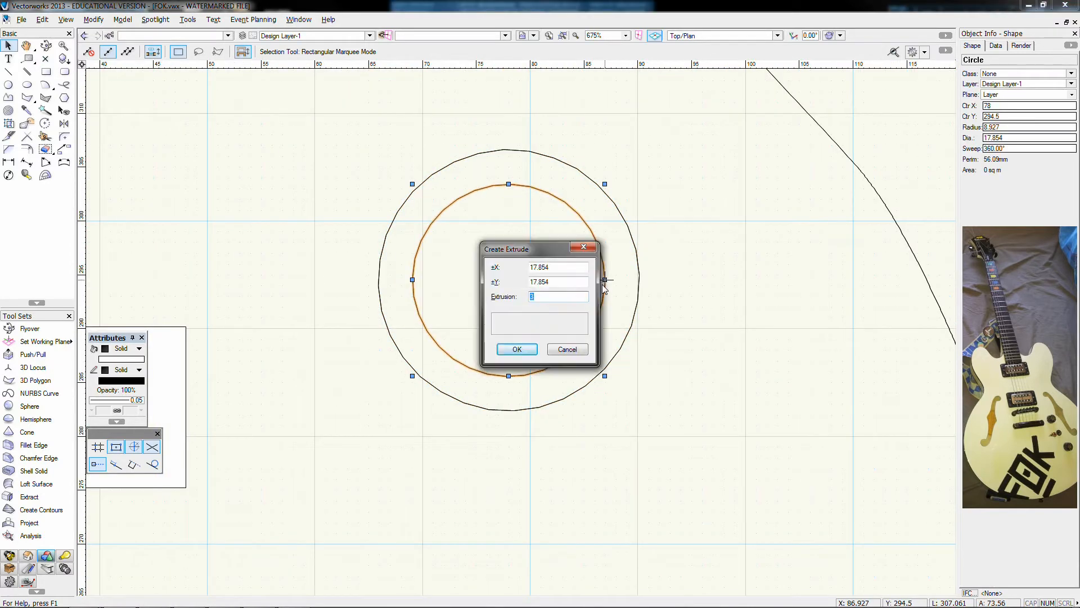
{"action": "type", "text": "12"}
{"action": "key", "text": "Return"}
- Add the text "1" beside the upper control knob and set its size to 8 pt
{"action": "key", "text": "1"}
{"action": "left_click", "coordinate": [274, 340]}
{"action": "type", "text": "1"}
{"action": "key", "text": "Escape"}
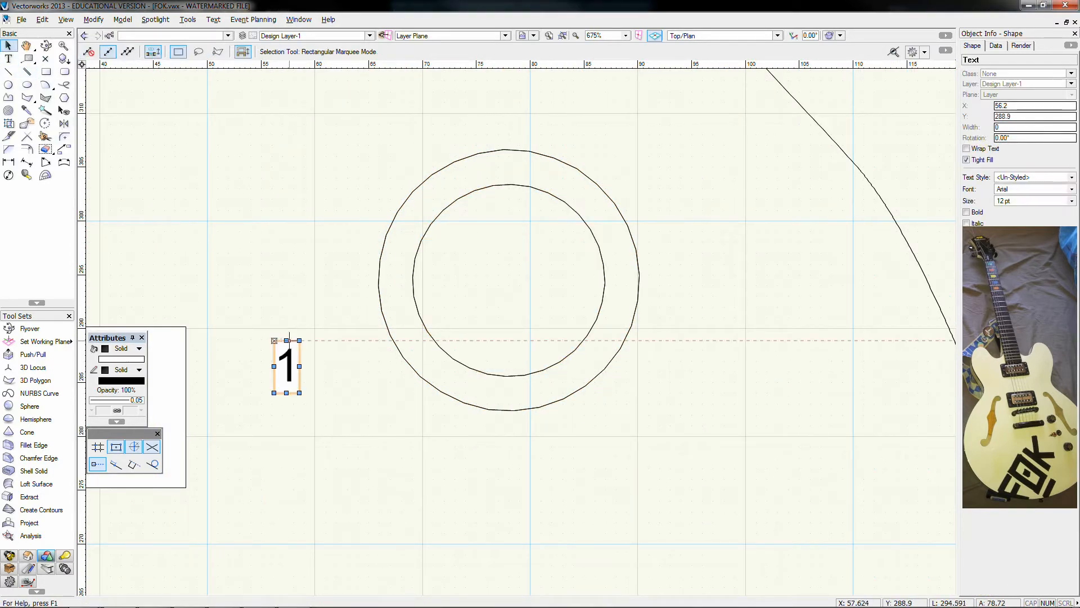
{"action": "left_click", "coordinate": [1071, 201]}
{"action": "left_click", "coordinate": [1029, 232]}
{"action": "left_click", "coordinate": [1071, 201]}
{"action": "left_click", "coordinate": [1030, 219]}
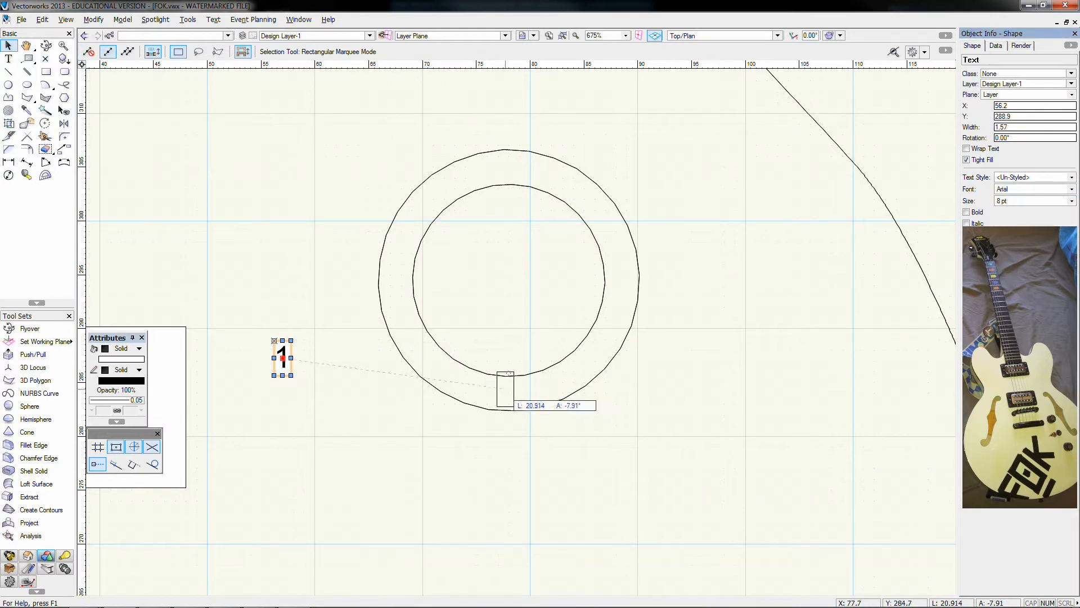
- Move the text "1" into the lowest part of the knob's ring and nudge it down between the two circles
{"action": "left_click_drag", "start_coordinate": [508, 373], "coordinate": [508, 374]}
{"action": "key", "text": "shift+Down"}
{"action": "key", "text": "shift+Down"}
{"action": "key", "text": "shift+Down"}
{"action": "key", "text": "shift+Down"}
{"action": "key", "text": "shift+Down"}
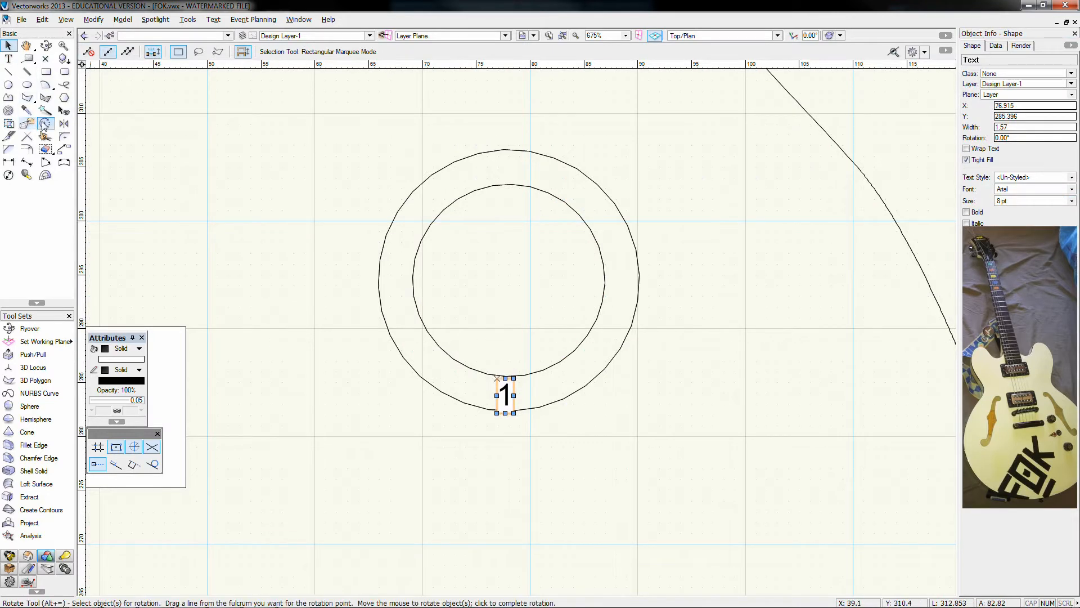
- Make rotated copies of the "1" about the knob's centre at 30°, 60° and 90°
{"action": "left_click", "coordinate": [46, 123]}
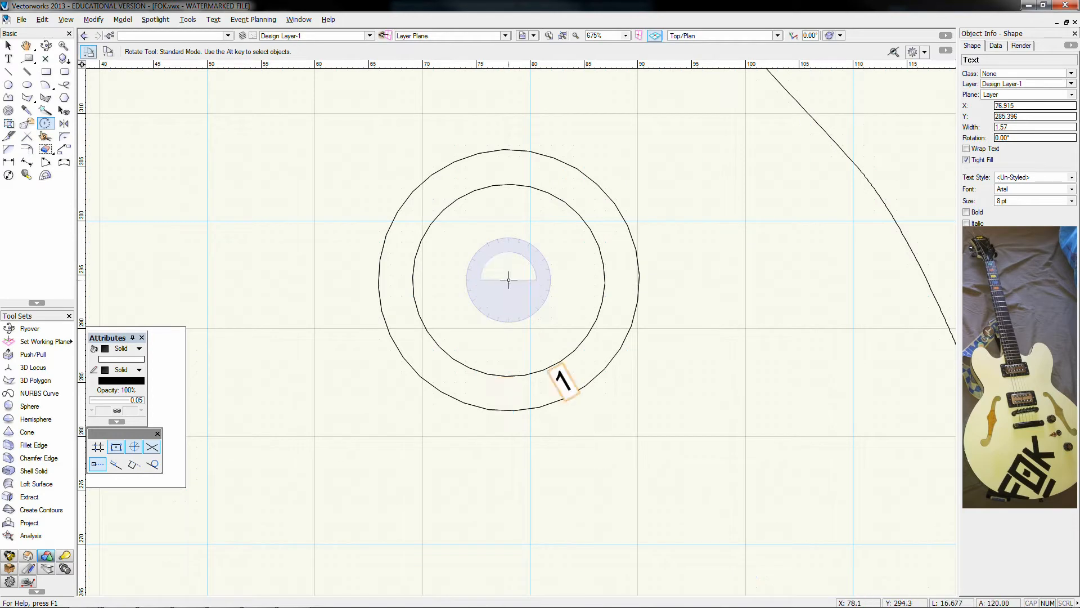
{"action": "left_click", "coordinate": [108, 52]}
{"action": "key", "text": "ctrl+z"}
{"action": "left_click", "coordinate": [509, 280]}
{"action": "left_click", "coordinate": [509, 492]}
{"action": "left_click", "coordinate": [599, 436]}
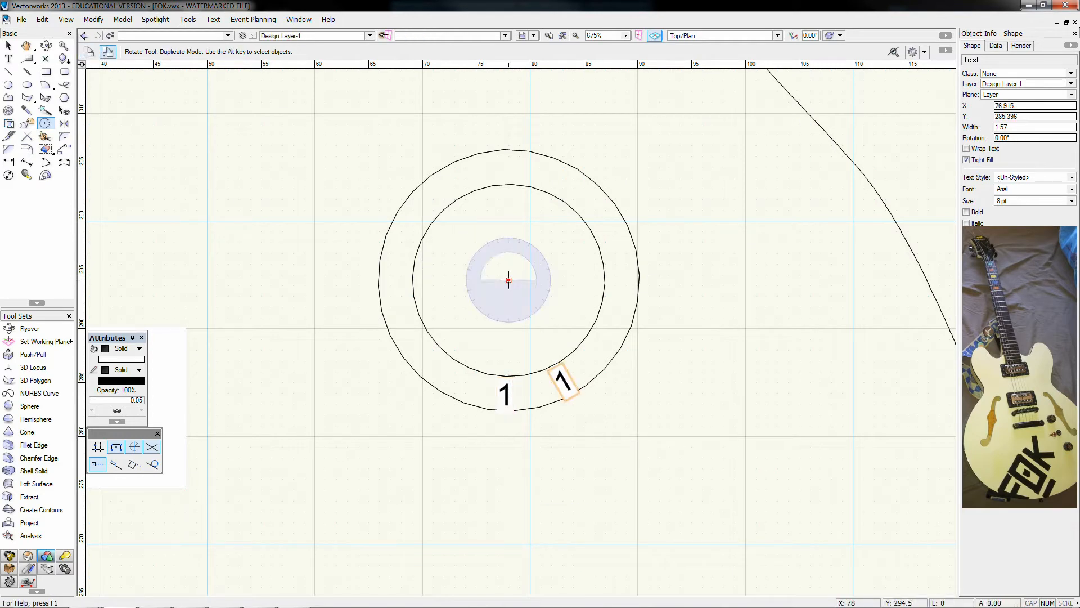
{"action": "left_click", "coordinate": [671, 373]}
{"action": "left_click", "coordinate": [692, 385]}
{"action": "left_click", "coordinate": [699, 279]}
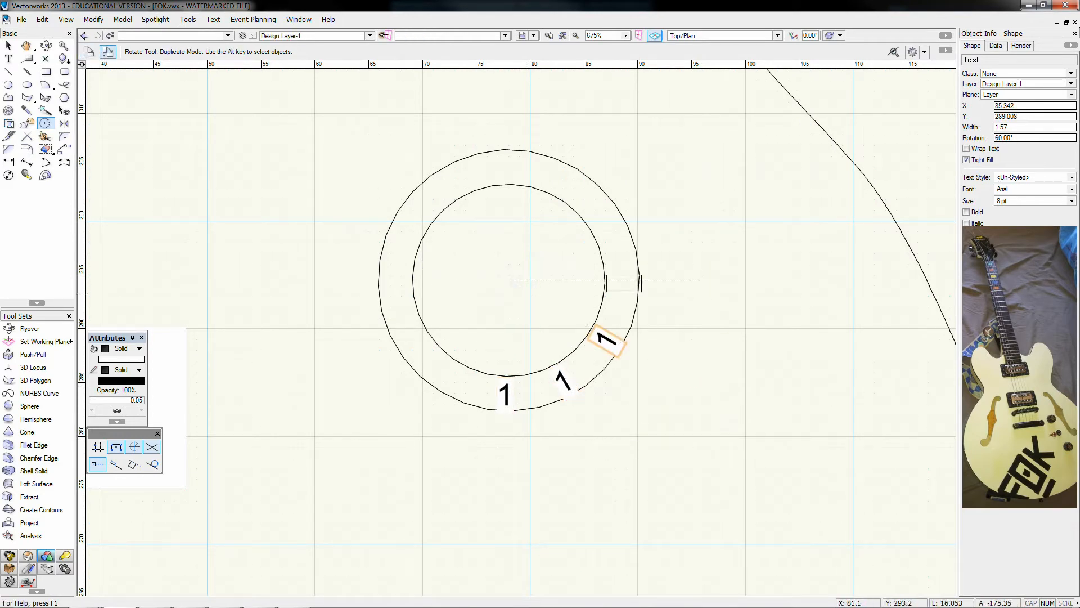
- Duplicate the first three numerals by rotation about the knob's centre until ten numerals sit 30° apart around the ring
{"action": "key", "text": "x"}
{"action": "left_click", "coordinate": [563, 381]}
{"action": "key", "text": "alt+equal"}
{"action": "left_click", "coordinate": [509, 279]}
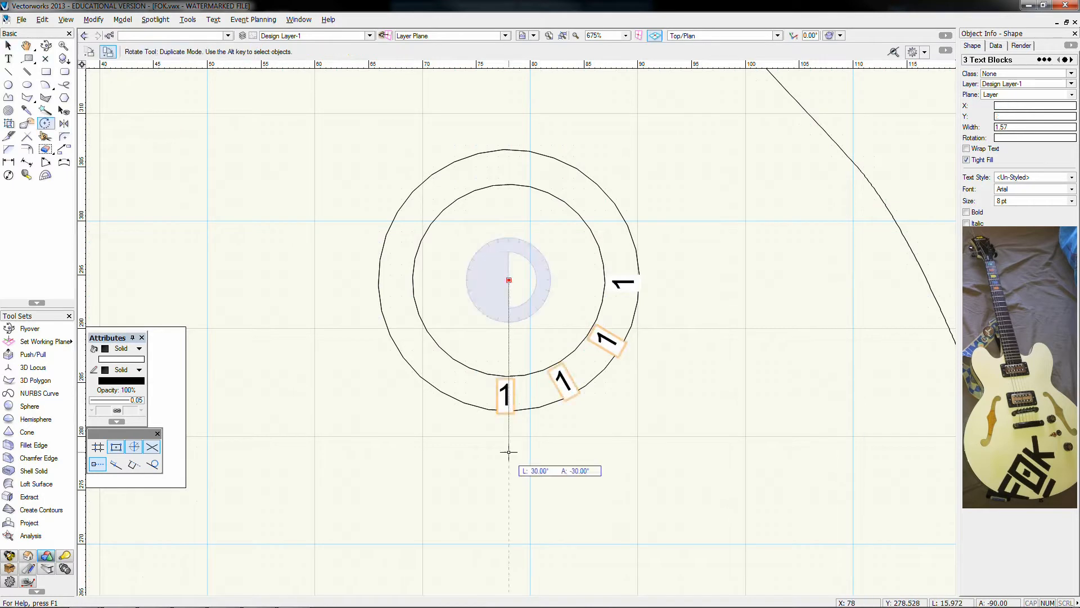
{"action": "left_click", "coordinate": [661, 191]}
{"action": "left_click", "coordinate": [444, 168]}
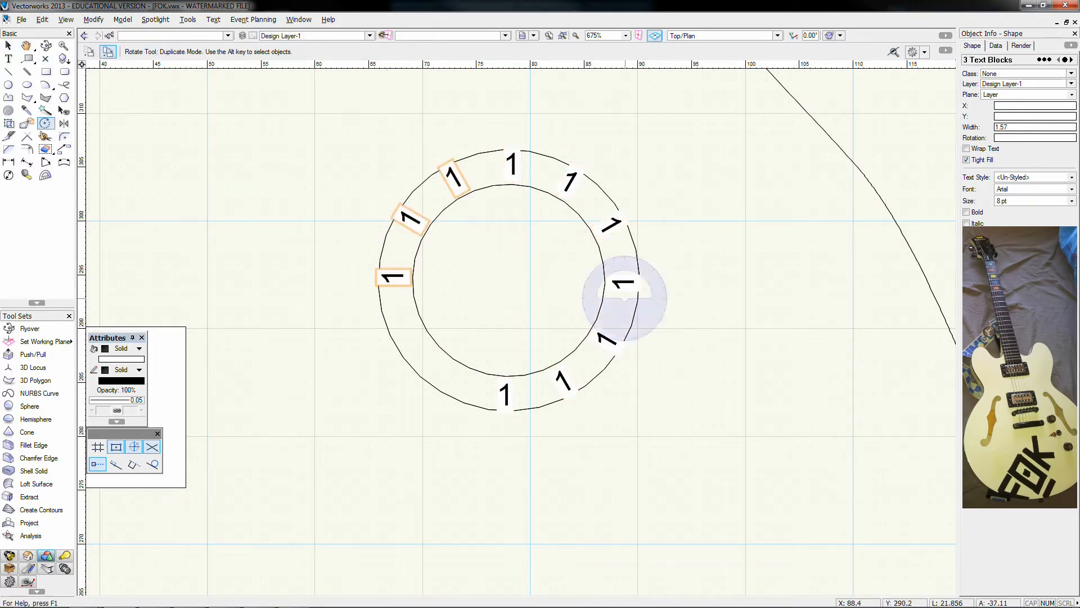
{"action": "key", "text": "x"}
{"action": "left_click", "coordinate": [391, 267]}
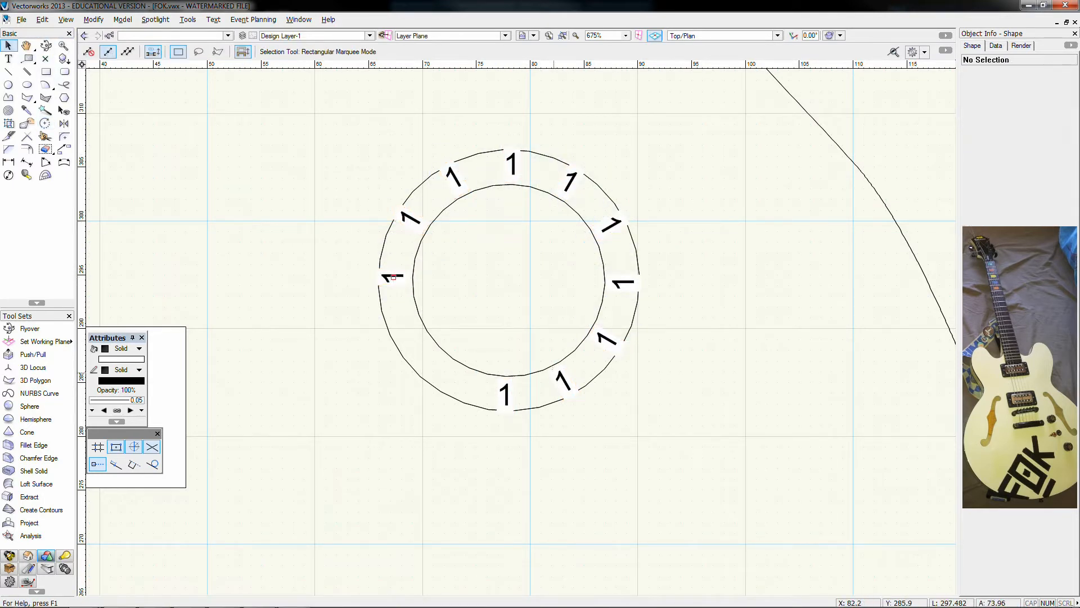
- Change the copied numerals around the ring to 2 through 10 in counterclockwise order
{"action": "double_click", "coordinate": [562, 381]}
{"action": "type", "text": "2"}
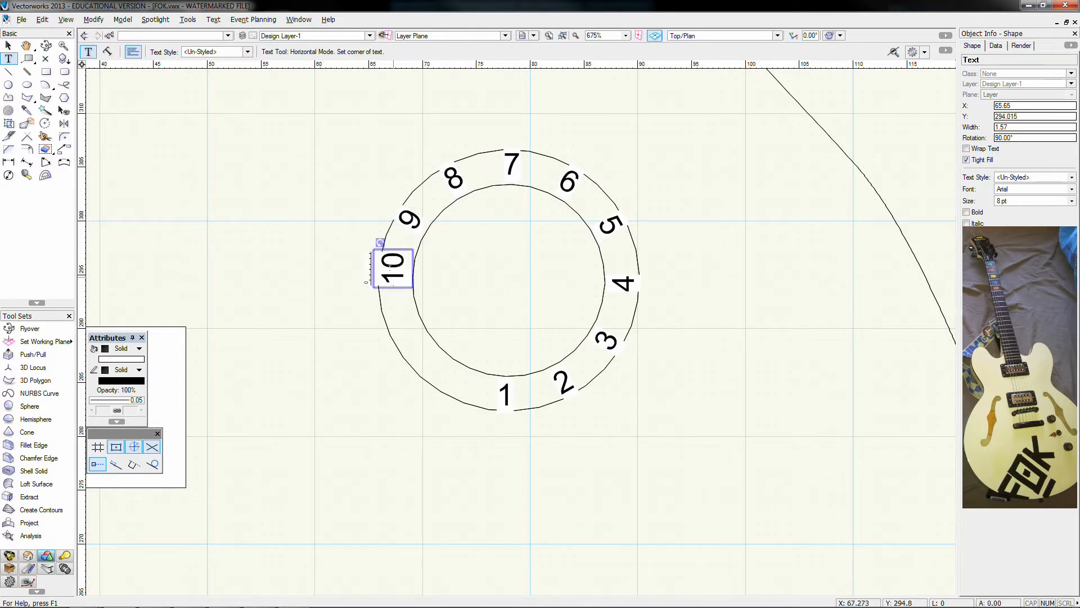
{"action": "key", "text": "Escape"}
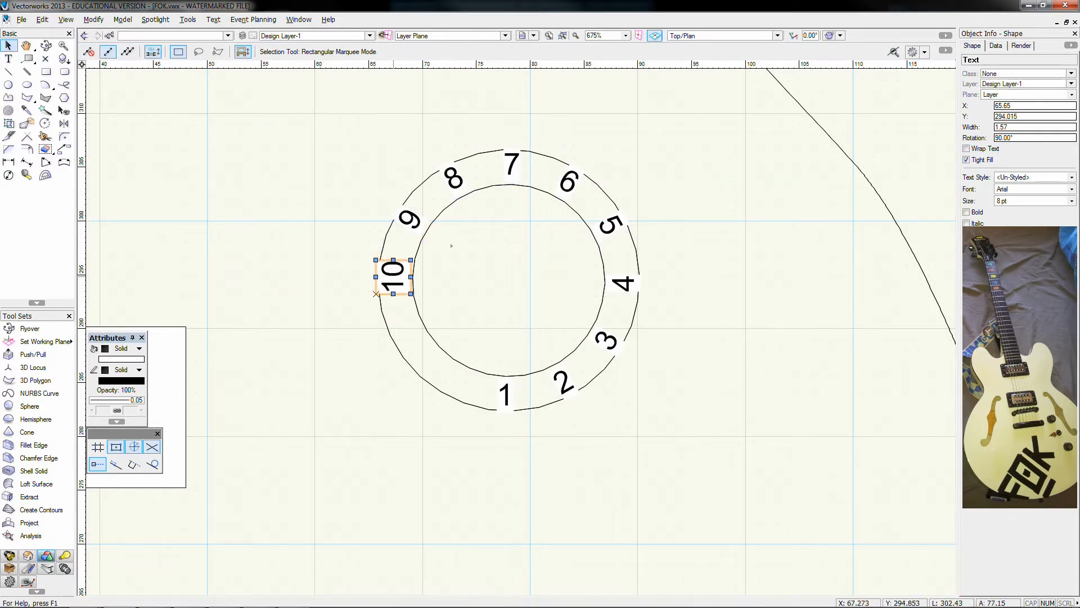
- Turn off the automatic adjustment of flipped text in the document preferences
{"action": "left_click", "coordinate": [21, 19]}
{"action": "left_click", "coordinate": [169, 203]}
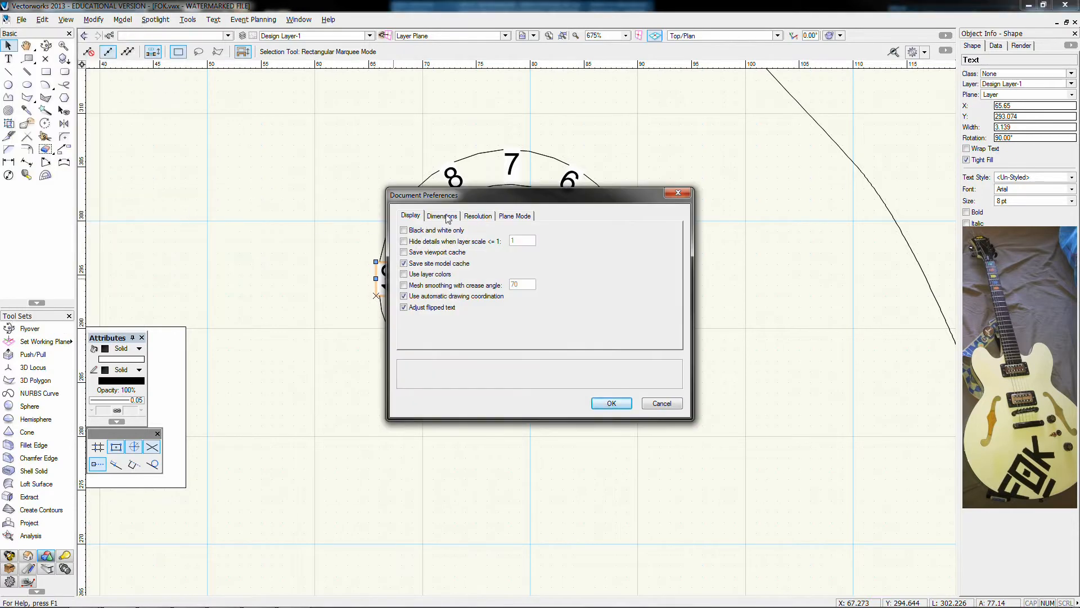
{"action": "left_click", "coordinate": [442, 215]}
{"action": "left_click", "coordinate": [477, 216]}
{"action": "left_click", "coordinate": [505, 217]}
{"action": "left_click", "coordinate": [411, 216]}
{"action": "left_click", "coordinate": [677, 405]}
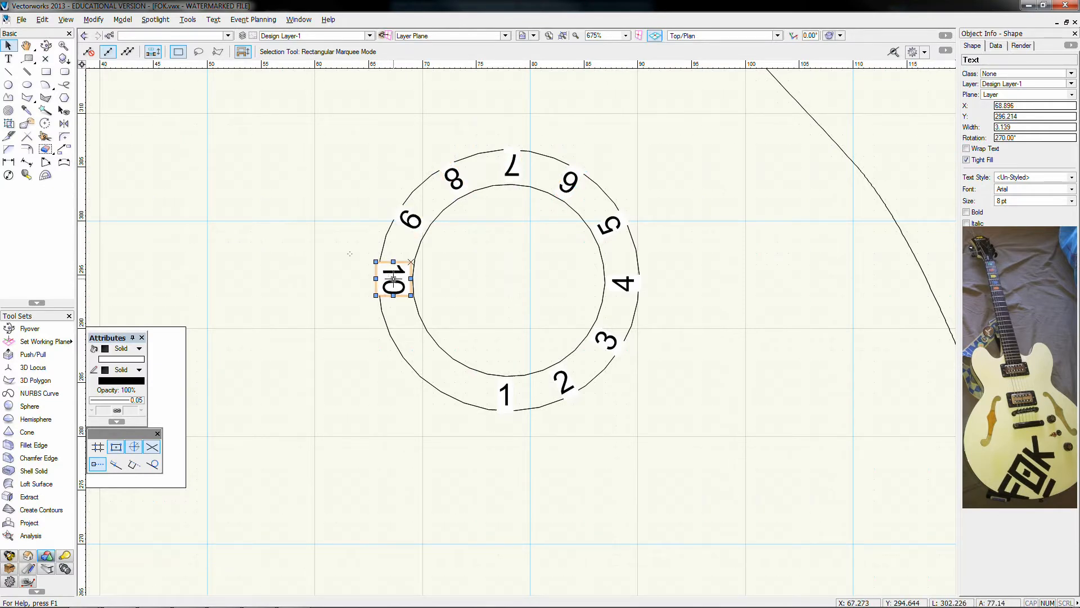
- Convert the ten knob numbers from text to polylines, leaving the knob's circles out of the selection
{"action": "left_click_drag", "start_coordinate": [322, 140], "coordinate": [669, 417]}
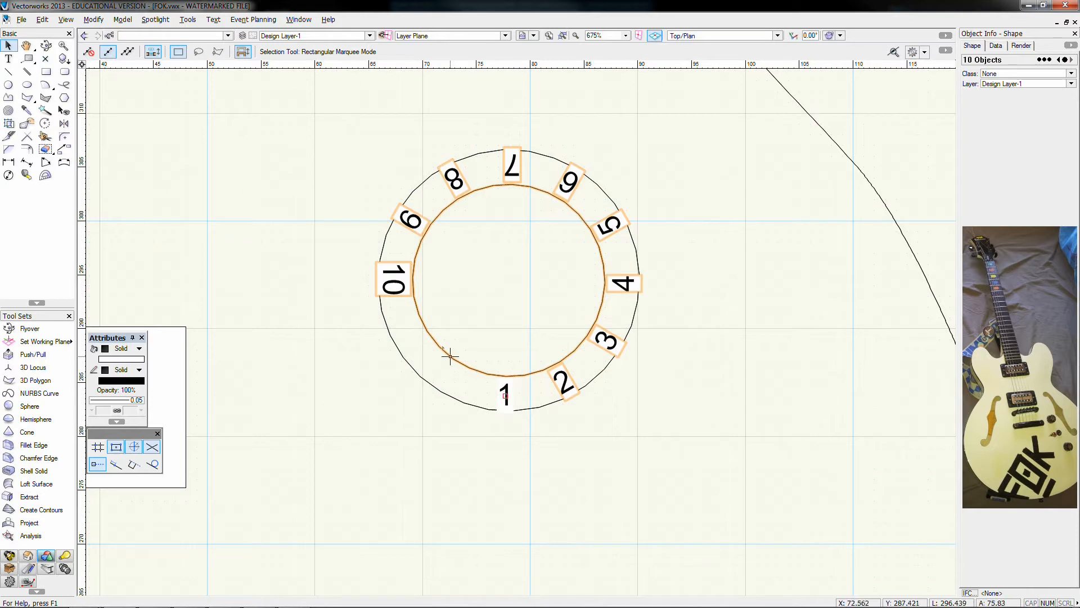
{"action": "left_click", "coordinate": [450, 357], "text": "shift"}
{"action": "left_click", "coordinate": [501, 392], "text": "shift"}
{"action": "left_click", "coordinate": [157, 20]}
{"action": "mouse_move", "coordinate": [213, 19]}
{"action": "left_click", "coordinate": [243, 171]}
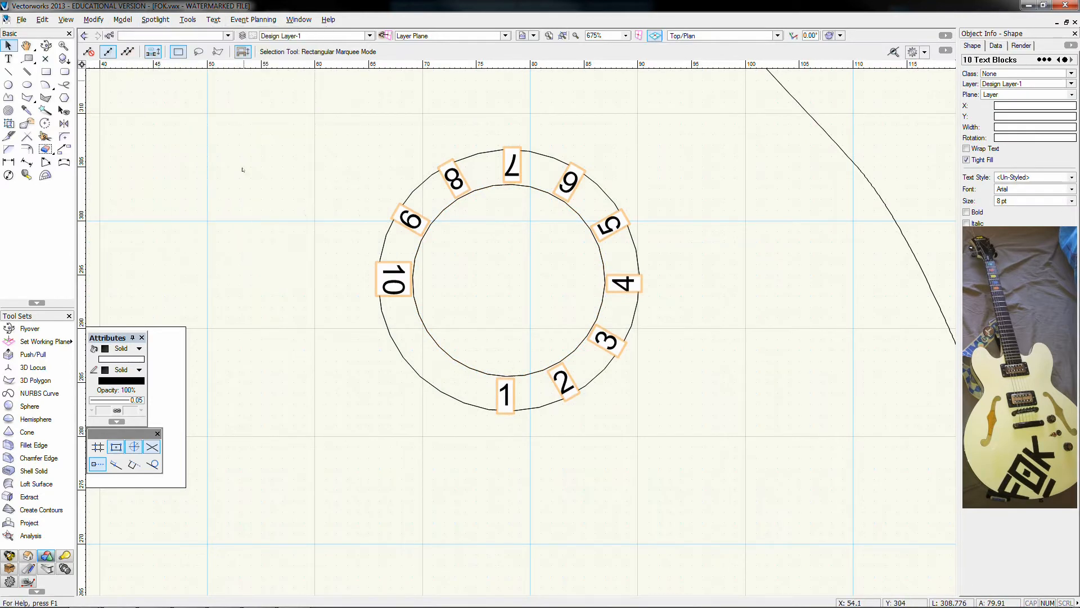
{"action": "key", "text": "Return"}
- Ungroup the outline groups of the knob's numbers
{"action": "left_click", "coordinate": [505, 390]}
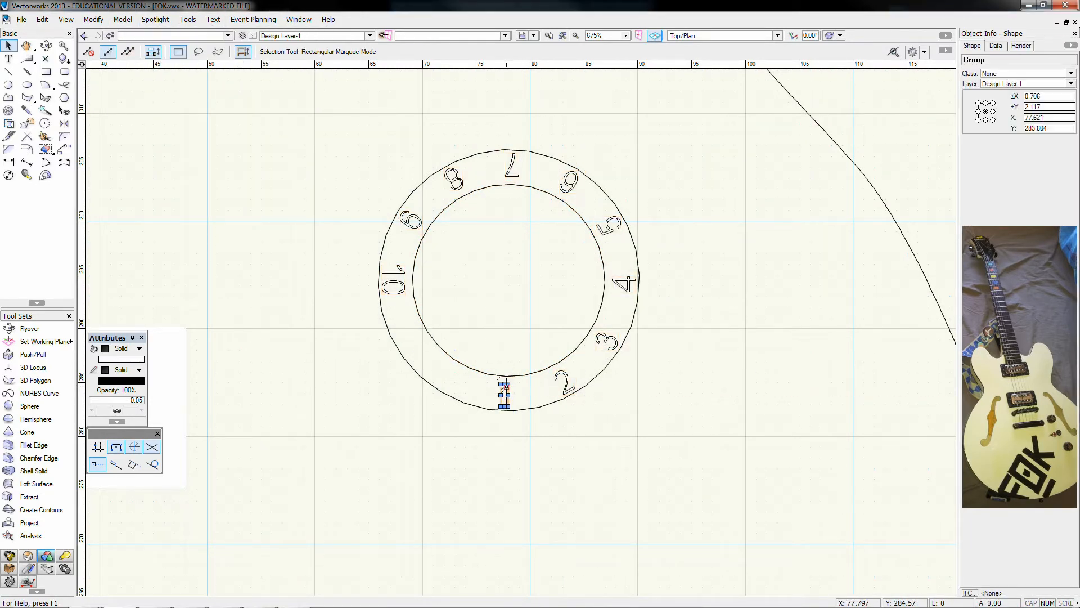
{"action": "key", "text": "ctrl+u"}
{"action": "left_click", "coordinate": [537, 322]}
{"action": "scroll", "coordinate": [516, 397], "scroll_direction": "up", "scroll_amount": 3}
{"action": "left_click", "coordinate": [476, 371]}
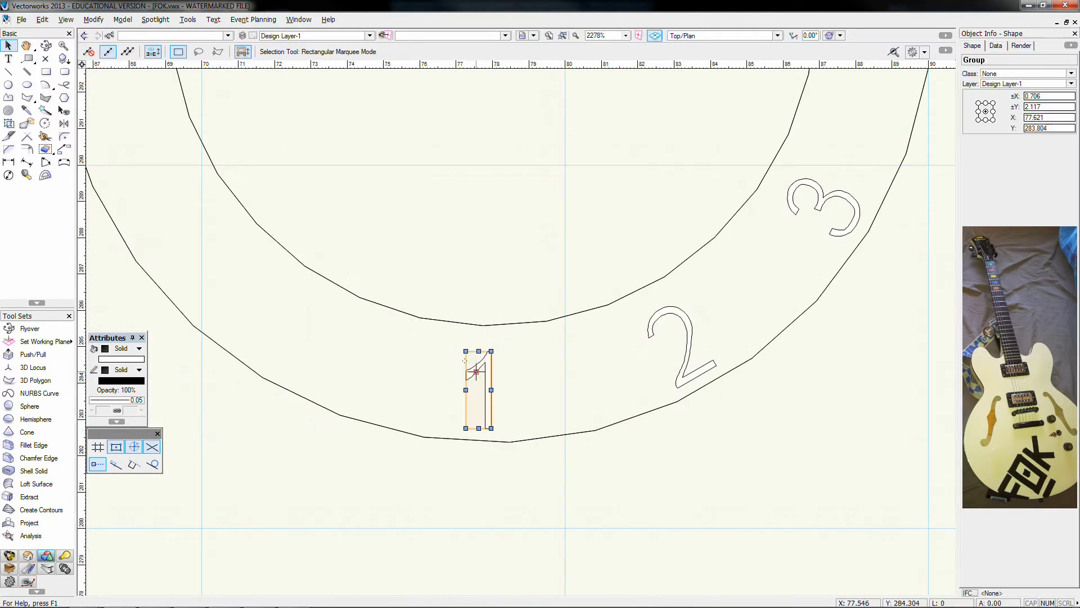
{"action": "scroll", "coordinate": [476, 372], "scroll_direction": "down", "scroll_amount": 3}
{"action": "left_click_drag", "start_coordinate": [631, 454], "coordinate": [447, 114]}
{"action": "key", "text": "ctrl+u"}
{"action": "left_click_drag", "start_coordinate": [334, 117], "coordinate": [467, 296]}
{"action": "key", "text": "ctrl+i"}
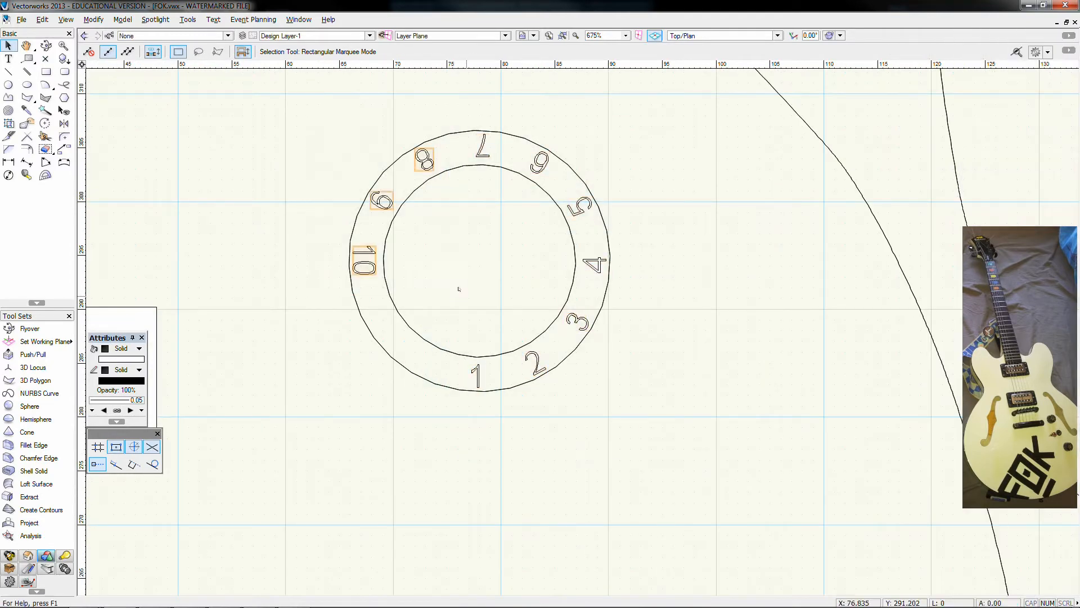
- Extrude the number outlines around the knob 5 mm
{"action": "left_click_drag", "start_coordinate": [252, 89], "coordinate": [656, 286]}
{"action": "left_click_drag", "start_coordinate": [666, 312], "coordinate": [431, 417], "text": "shift"}
{"action": "key", "text": "ctrl+e"}
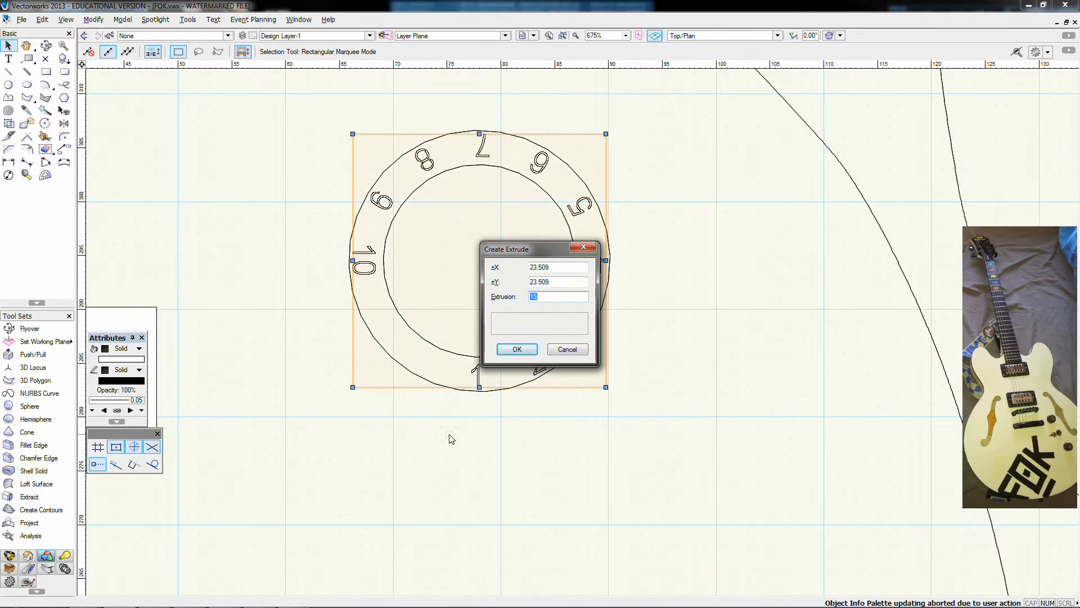
{"action": "key", "text": "Return"}
- Raise all parts of the knob onto the body's top face, and move the knob's inner cylinder up another 3 mm
{"action": "key", "text": "KP_2"}
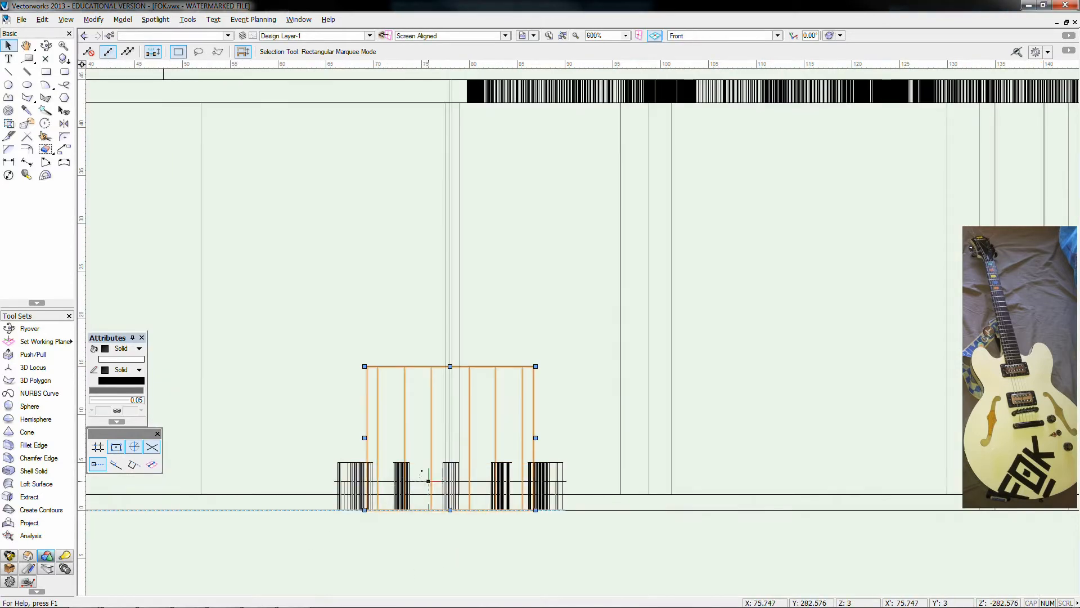
{"action": "left_click_drag", "start_coordinate": [409, 410], "coordinate": [321, 350]}
{"action": "left_click_drag", "start_coordinate": [437, 481], "coordinate": [450, 222]}
{"action": "left_click", "coordinate": [523, 133]}
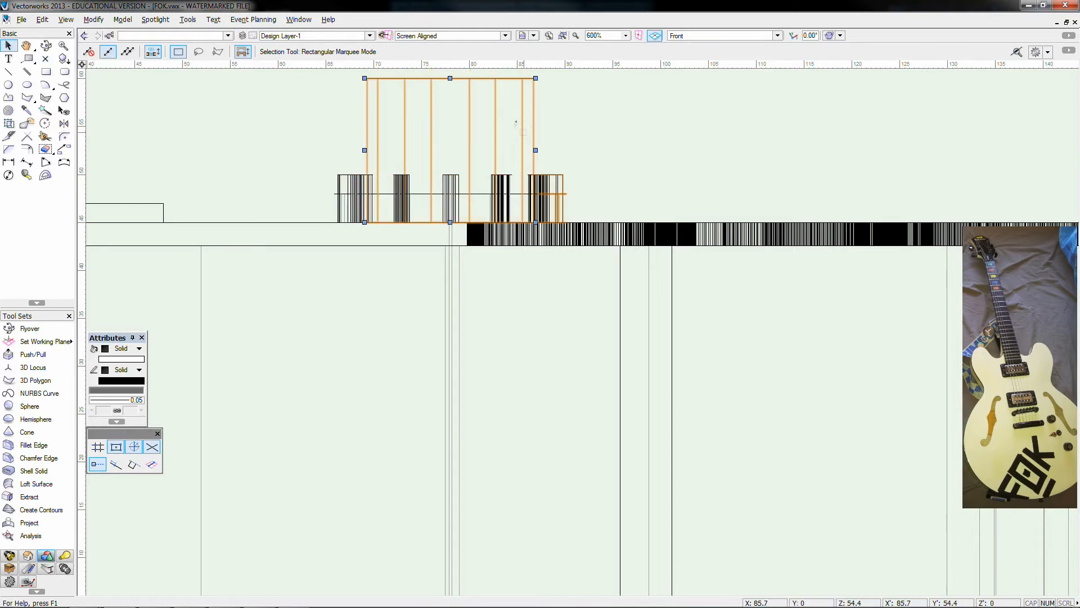
{"action": "key", "text": "ctrl+m"}
{"action": "key", "text": "Tab"}
{"action": "key", "text": "Return"}
- Chamfer the upper outer edge of the knob's base with a setback of 2 mm and show the model shaded
{"action": "key", "text": "KP_3"}
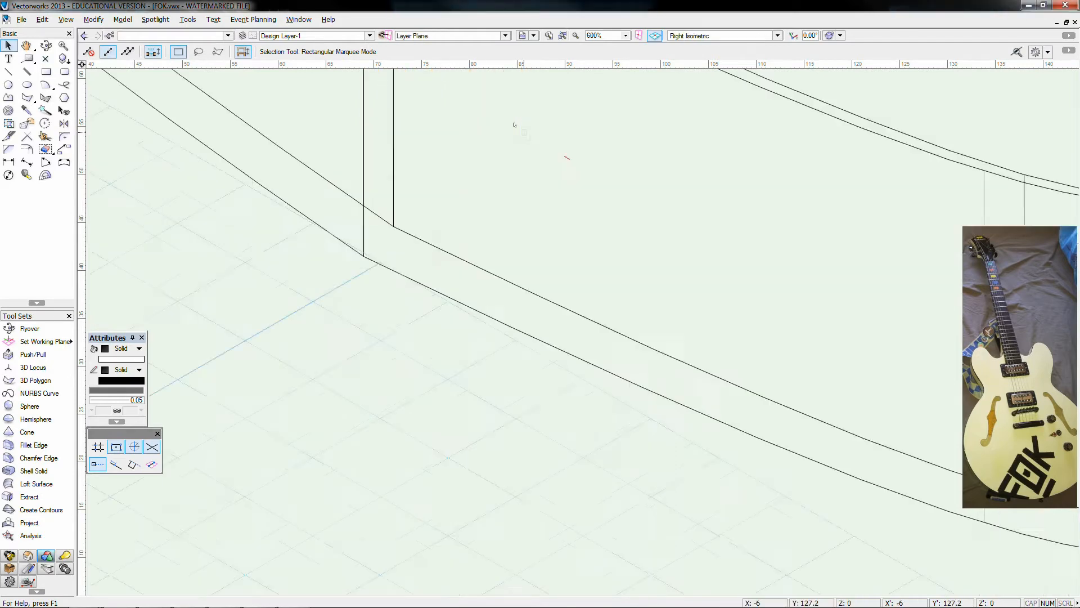
{"action": "left_click", "coordinate": [35, 458]}
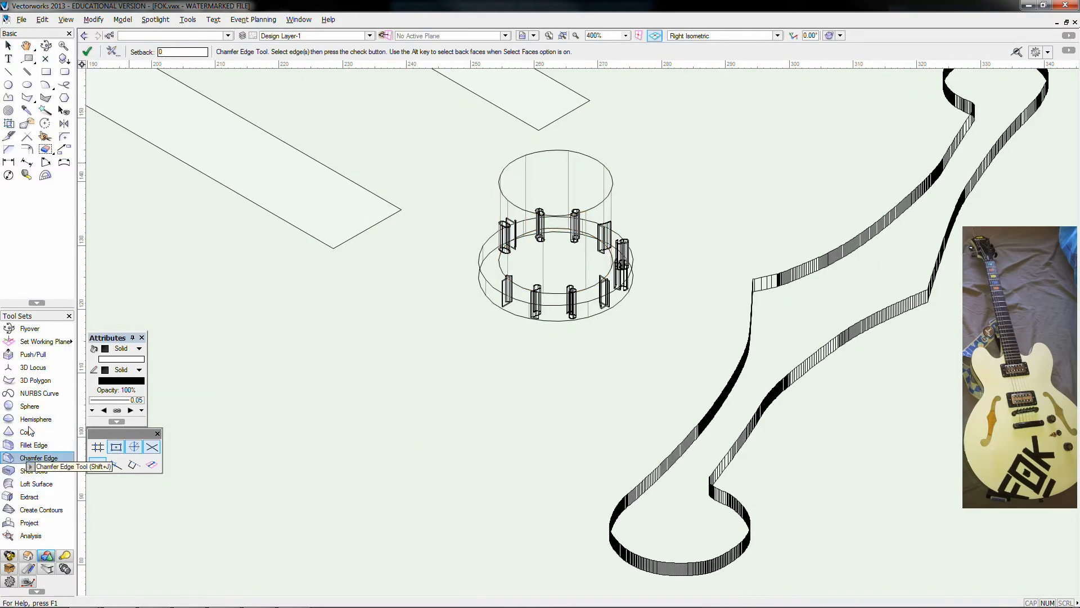
{"action": "left_click", "coordinate": [479, 262]}
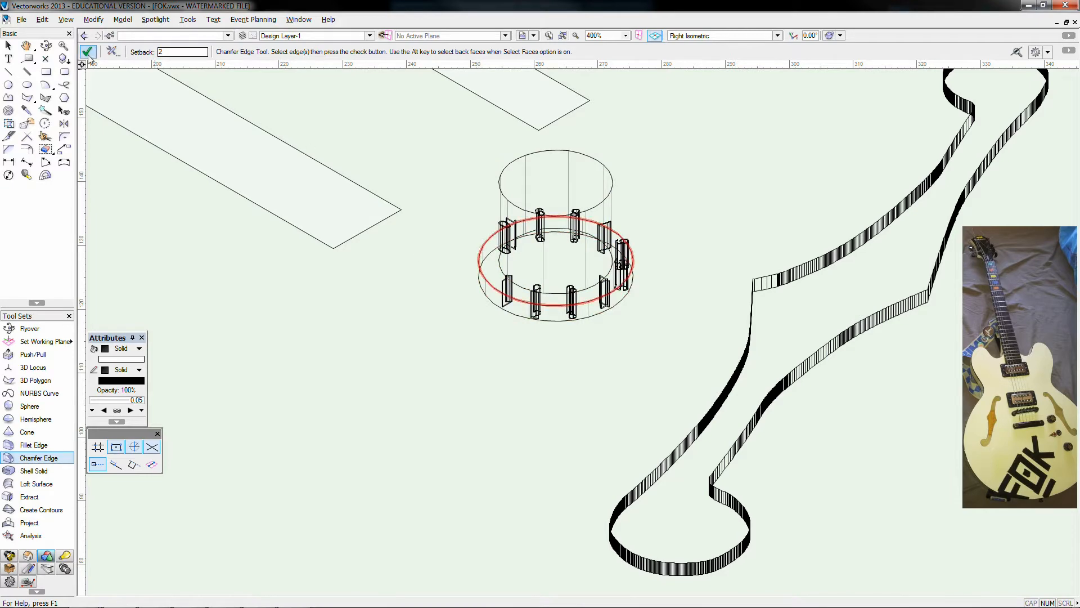
{"action": "left_click", "coordinate": [88, 51]}
{"action": "key", "text": "ctrl+shift+g"}
{"action": "scroll", "coordinate": [704, 309], "scroll_direction": "down", "scroll_amount": 4}
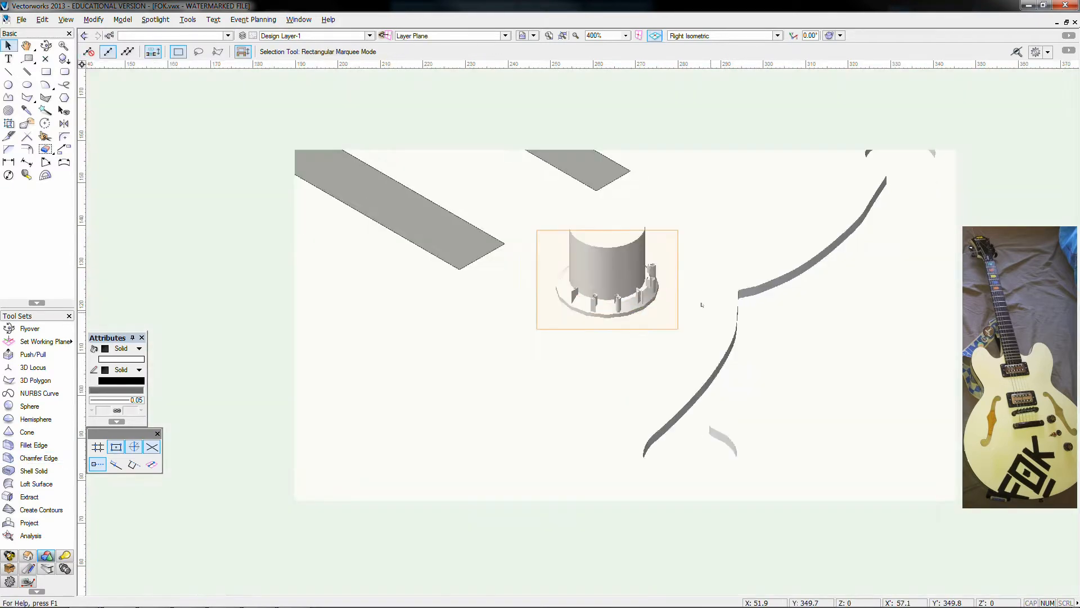
{"action": "left_click_drag", "start_coordinate": [968, 493], "coordinate": [583, 253]}
{"action": "scroll", "coordinate": [657, 269], "scroll_direction": "up", "scroll_amount": 5}
{"action": "right_click", "coordinate": [661, 352]}
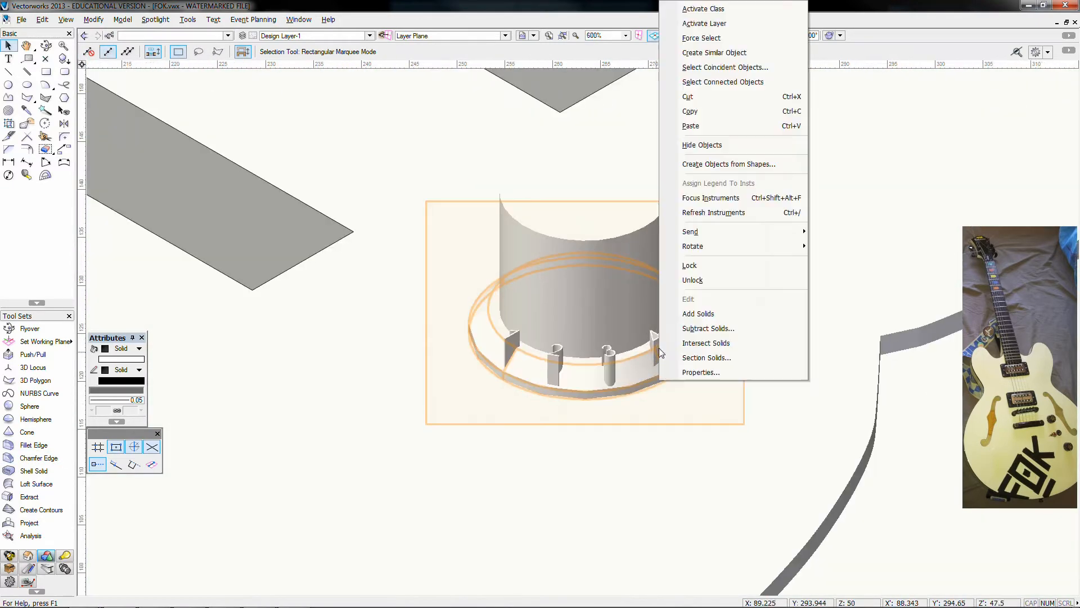
{"action": "left_click", "coordinate": [690, 329]}
- Raise the extruded numbers on the knob's base by 1 mm
{"action": "key", "text": "KP_2"}
{"action": "scroll", "coordinate": [225, 322], "scroll_direction": "down", "scroll_amount": 5}
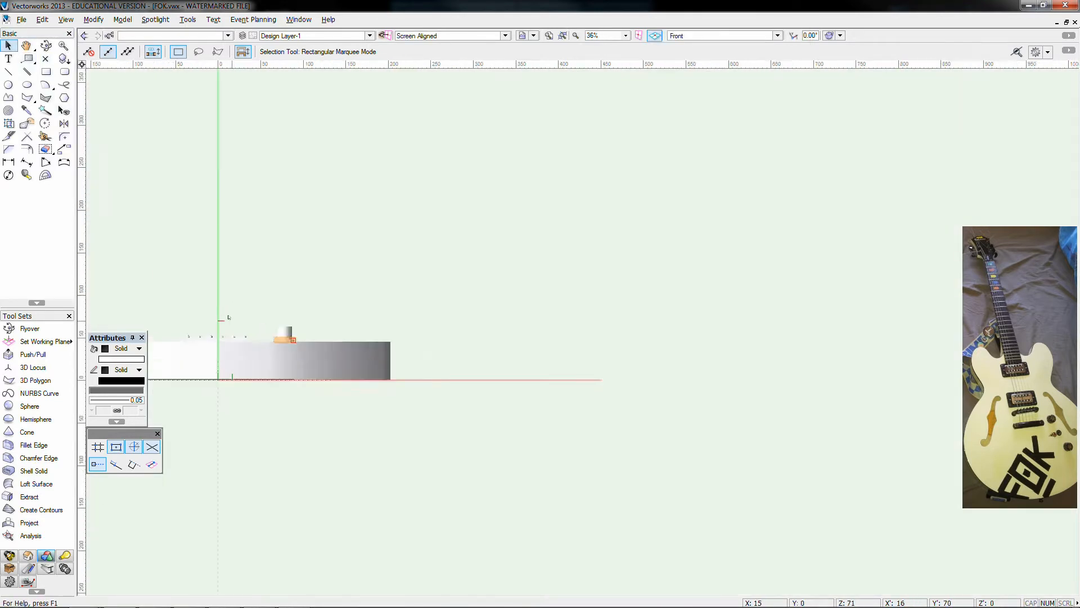
{"action": "scroll", "coordinate": [282, 332], "scroll_direction": "up", "scroll_amount": 6}
{"action": "left_click_drag", "start_coordinate": [488, 381], "coordinate": [490, 369]}
{"action": "key", "text": "ctrl+z"}
{"action": "key", "text": "ctrl+m"}
{"action": "key", "text": "Tab"}
{"action": "type", "text": "1"}
{"action": "key", "text": "Return"}
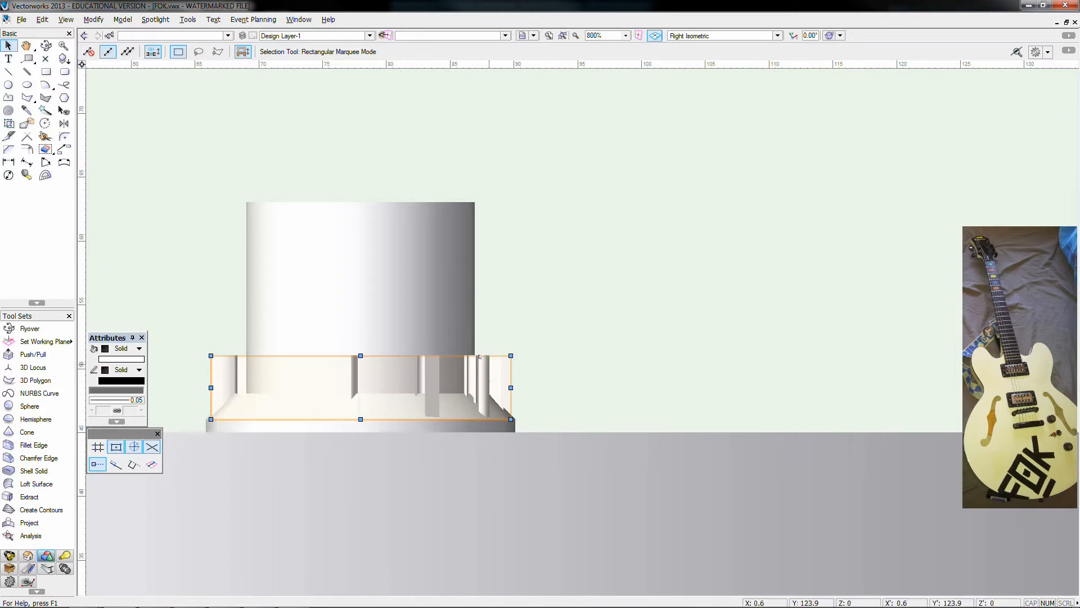
- Subtract the extruded numbers from the knob's chamfered base
{"action": "key", "text": "KP_3"}
{"action": "right_click", "coordinate": [573, 308]}
{"action": "left_click", "coordinate": [611, 328]}
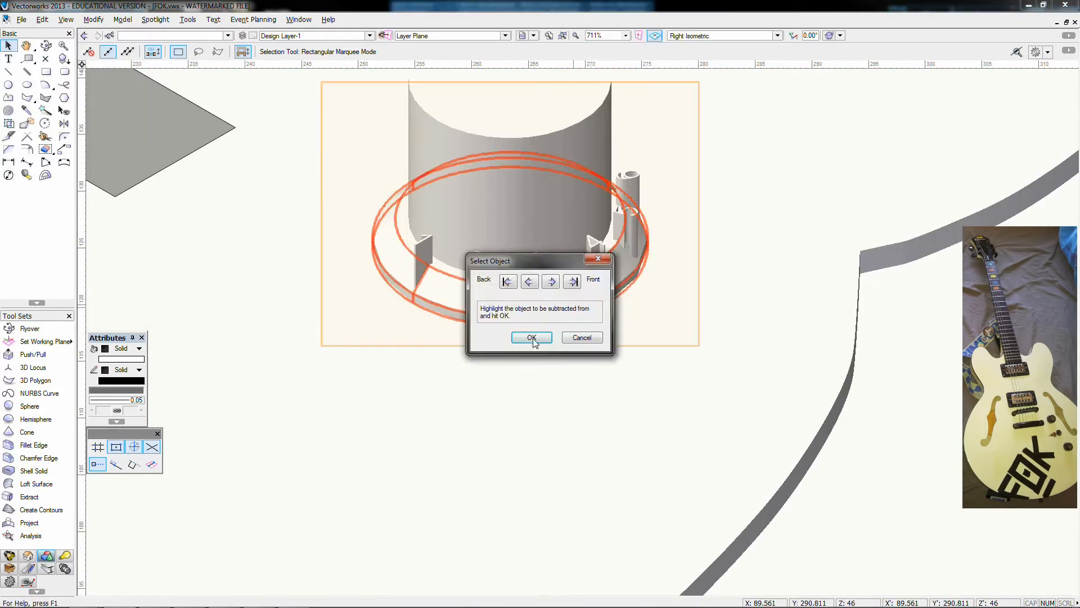
{"action": "left_click", "coordinate": [533, 338]}
- Set the extrusion height of the knob's inner cylinder to 10 mm
{"action": "scroll", "coordinate": [942, 423], "scroll_direction": "down", "scroll_amount": 4}
{"action": "middle_click_drag", "start_coordinate": [951, 442], "coordinate": [802, 474]}
{"action": "scroll", "coordinate": [802, 474], "scroll_direction": "down", "scroll_amount": 1}
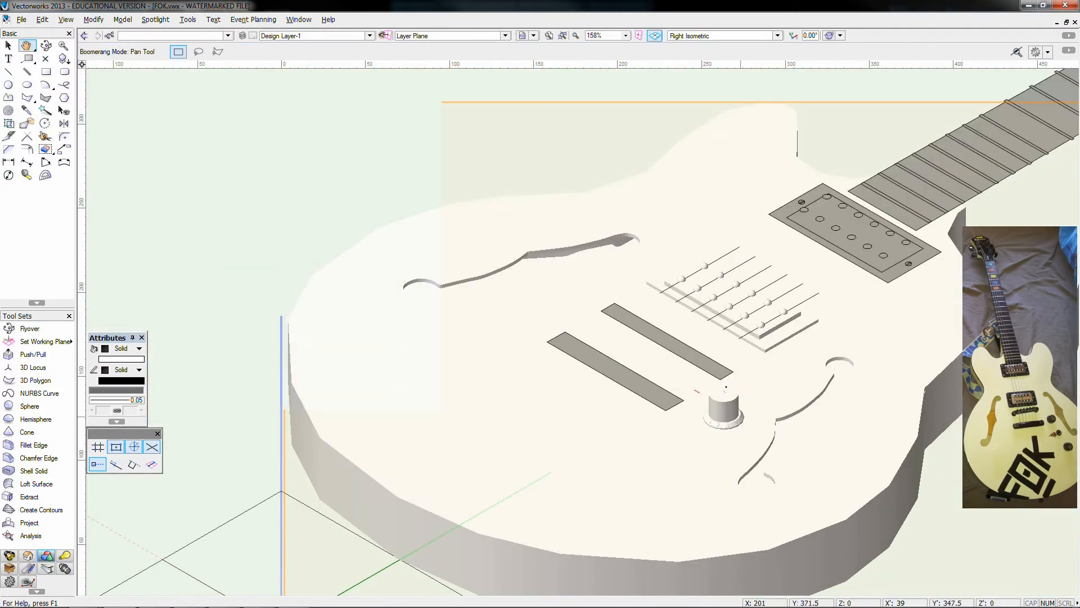
{"action": "left_click", "coordinate": [735, 398]}
{"action": "left_click", "coordinate": [299, 19]}
{"action": "left_click", "coordinate": [516, 64]}
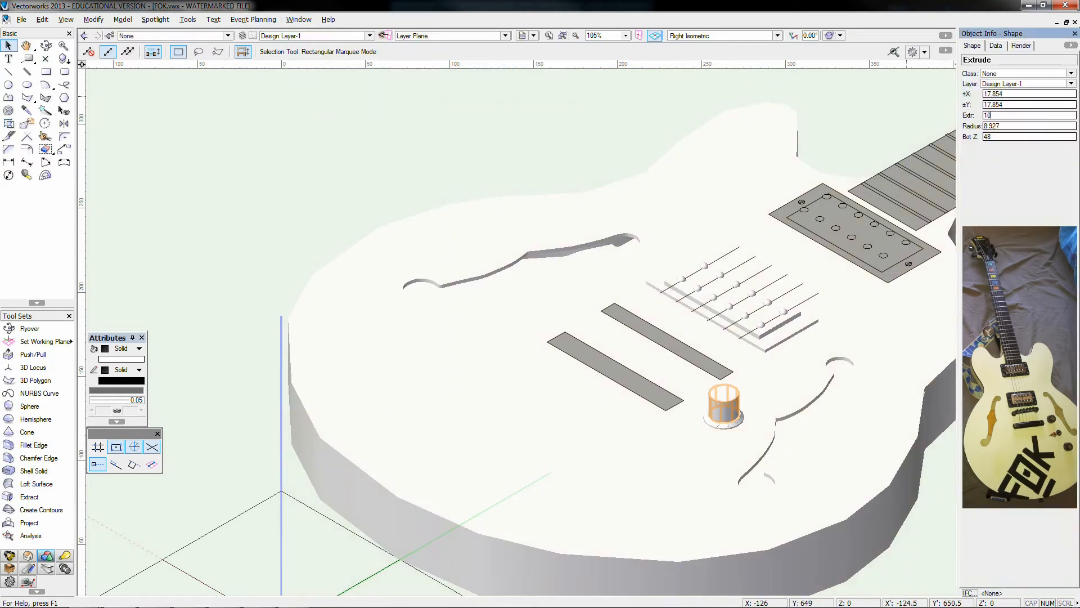
{"action": "key", "text": "Return"}
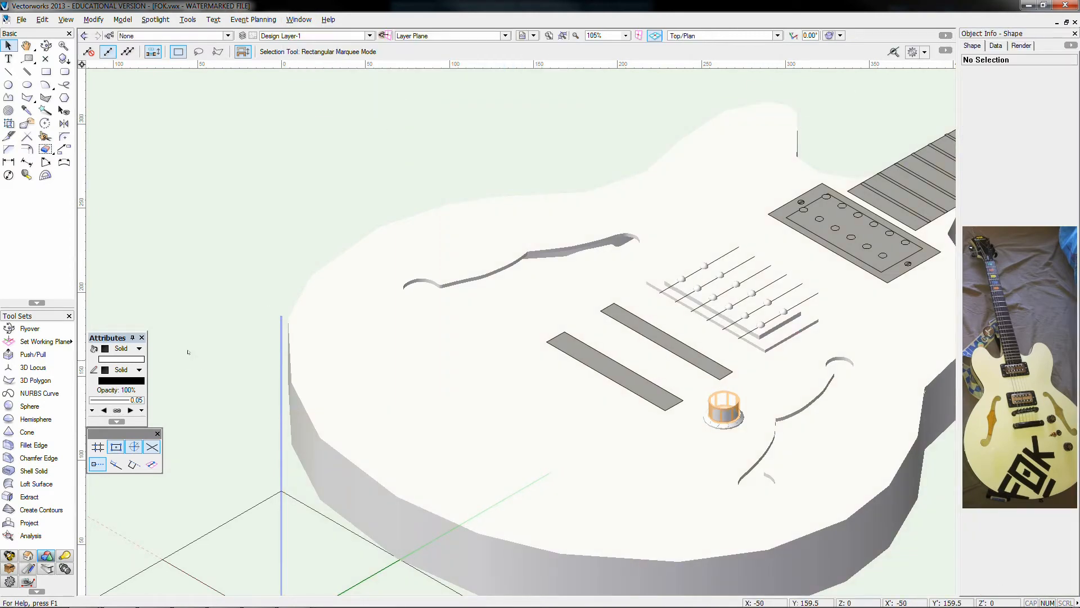
- Group the numbered knob's parts and replace the lower knob's plain circles with a copy of the group
{"action": "scroll", "coordinate": [391, 113], "scroll_direction": "up", "scroll_amount": 1}
{"action": "left_click_drag", "start_coordinate": [822, 93], "coordinate": [335, 189]}
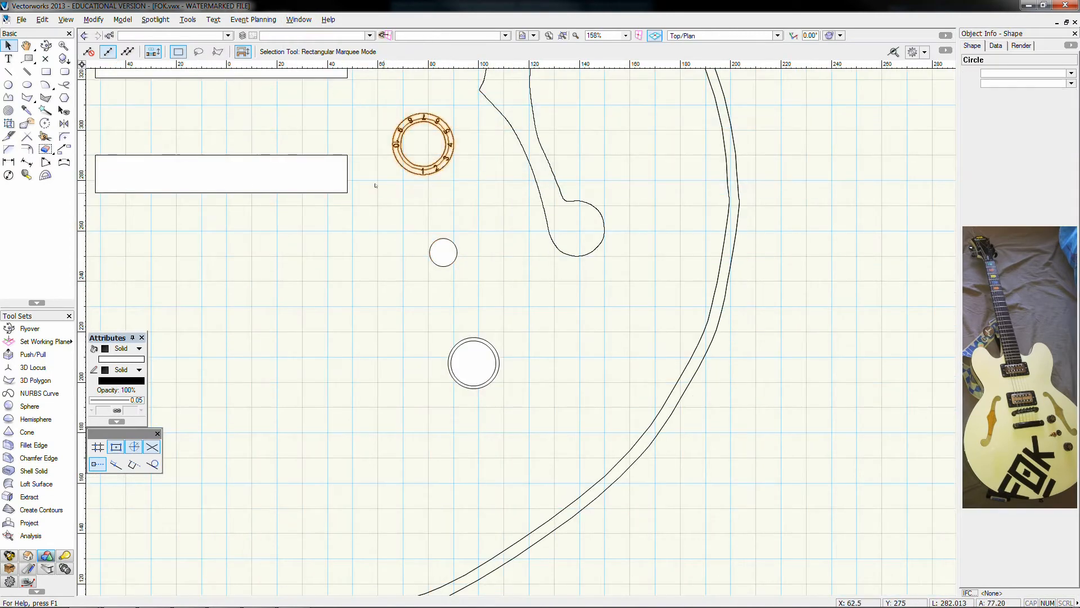
{"action": "left_click_drag", "start_coordinate": [784, 305], "coordinate": [412, 416]}
{"action": "key", "text": "Delete"}
{"action": "left_click_drag", "start_coordinate": [446, 143], "coordinate": [501, 354]}
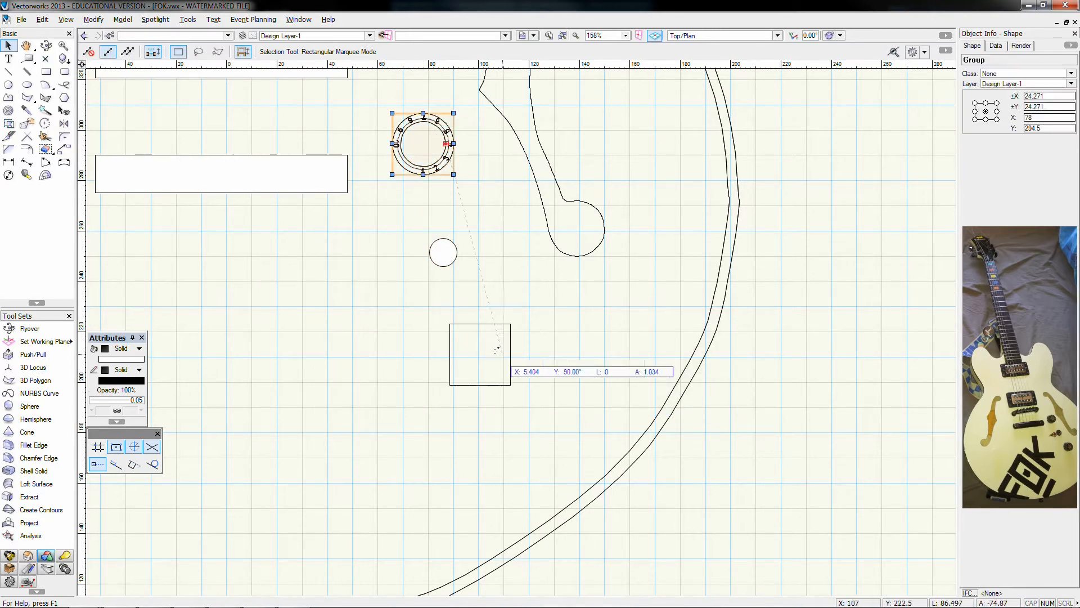
- Shift the small circle between the two knobs slightly toward the f-hole and extrude it 1 mm
{"action": "left_click_drag", "start_coordinate": [436, 252], "coordinate": [444, 266]}
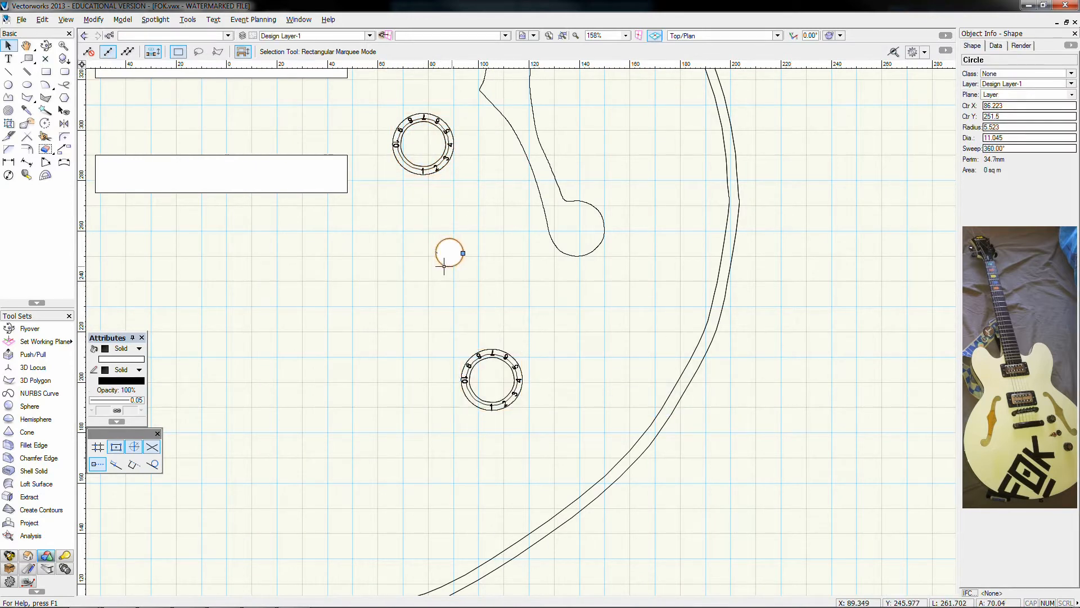
{"action": "key", "text": "ctrl+e"}
{"action": "key", "text": "BackSpace"}
{"action": "key", "text": "BackSpace"}
{"action": "type", "text": "1"}
{"action": "key", "text": "Return"}
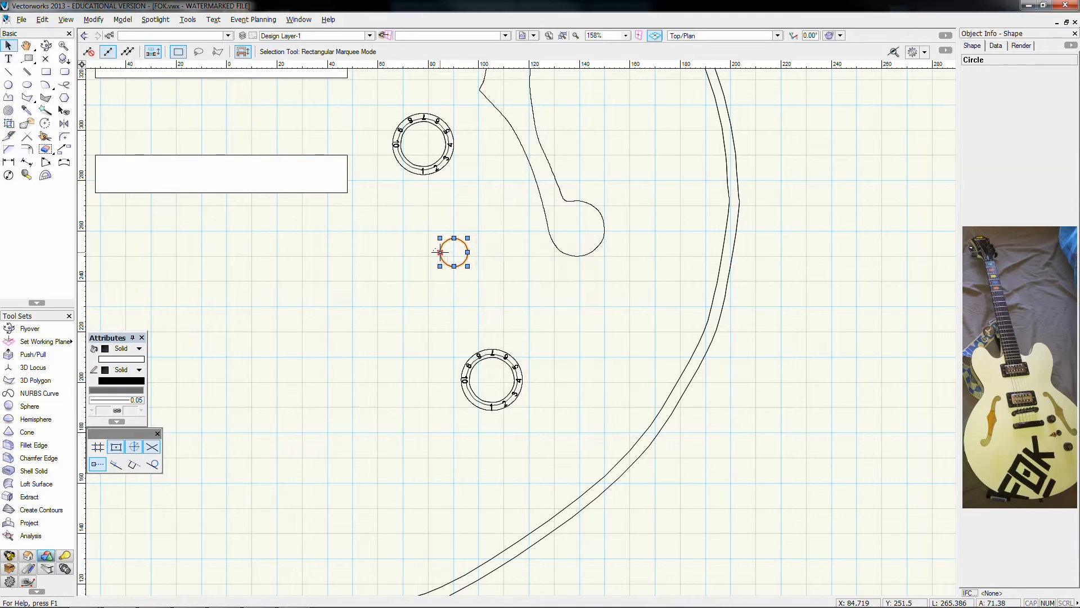
- Draw a concentric circle with a radius of about 2.4 mm inside the small disc and extrude it 1 mm
{"action": "scroll", "coordinate": [445, 259], "scroll_direction": "up", "scroll_amount": 2}
{"action": "left_click", "coordinate": [9, 85]}
{"action": "left_click", "coordinate": [478, 251]}
{"action": "key", "text": "ctrl+e"}
{"action": "key", "text": "Return"}
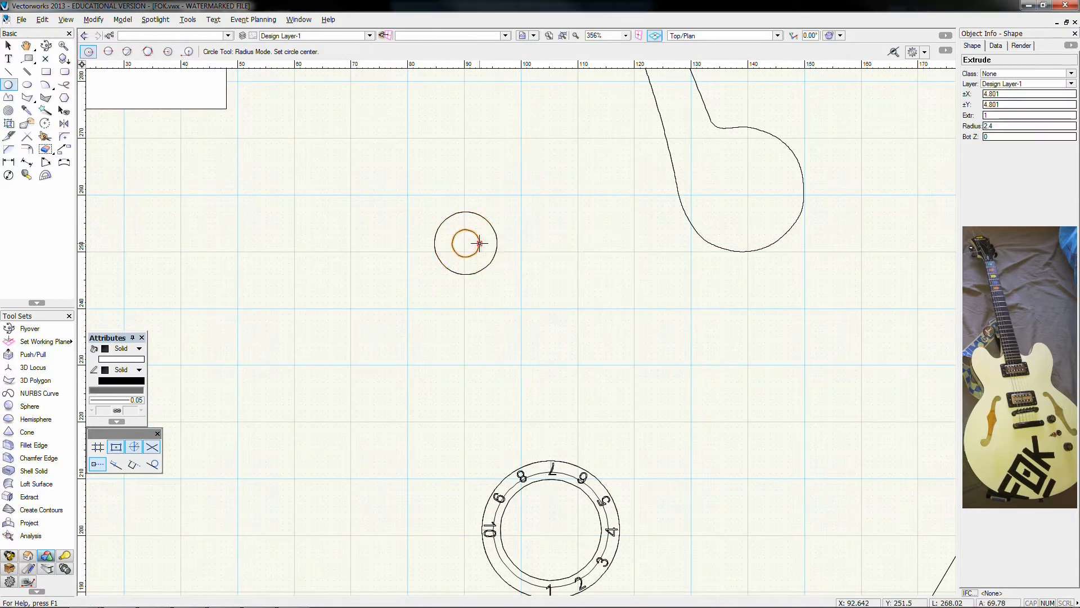
- Draw a circle with a radius of 1.5 mm at the centre of the small disc between the two knobs
{"action": "scroll", "coordinate": [470, 247], "scroll_direction": "up", "scroll_amount": 3}
{"action": "left_click", "coordinate": [454, 234]}
{"action": "key", "text": "Tab"}
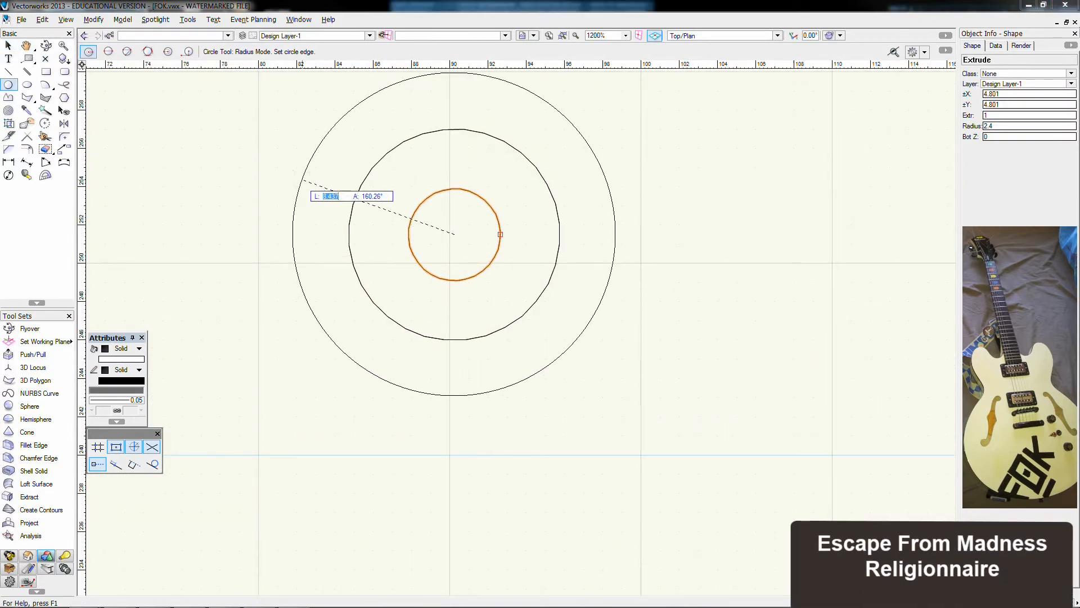
{"action": "type", "text": "1.5"}
{"action": "key", "text": "Return"}
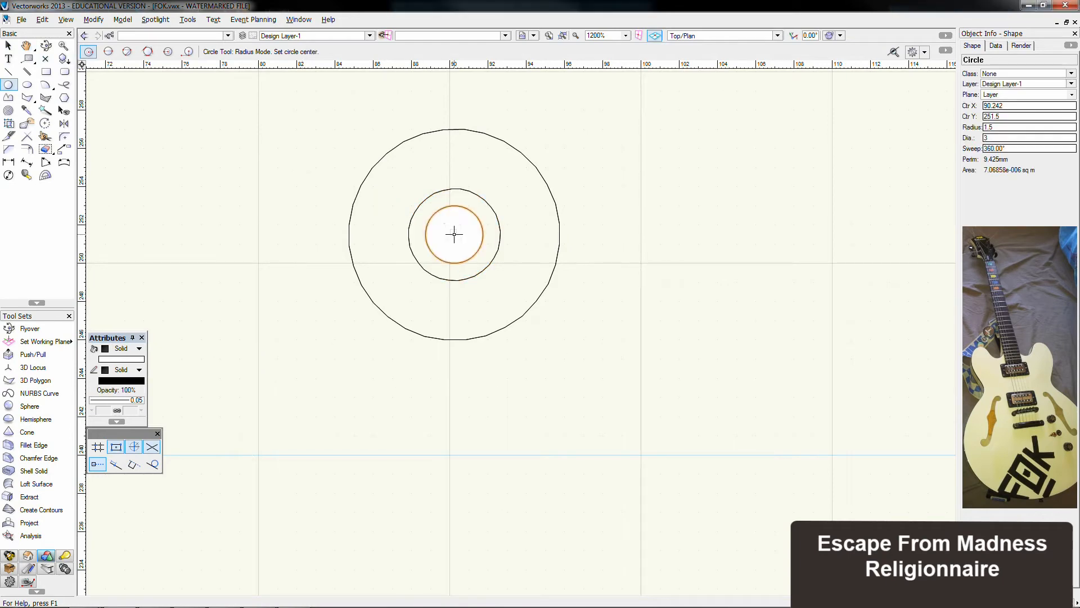
- Create a tapered extrude from the 1.5 mm radius circle with a height of 12 mm and a 10° taper angle
{"action": "left_click", "coordinate": [123, 19]}
{"action": "left_click", "coordinate": [146, 139]}
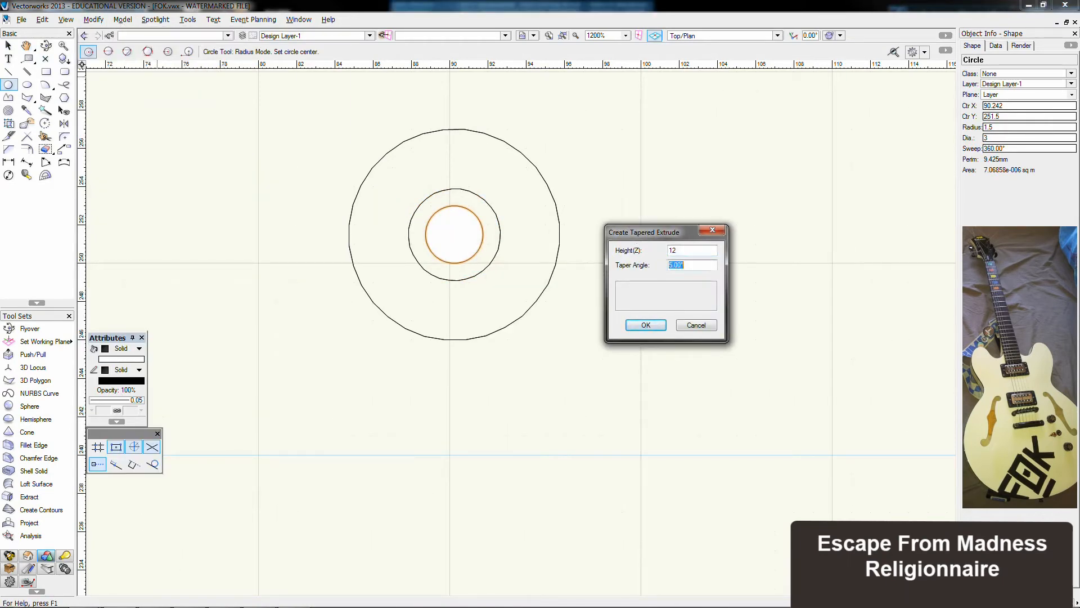
{"action": "type", "text": "10"}
{"action": "key", "text": "Return"}
{"action": "key", "text": "KP_2"}
{"action": "scroll", "coordinate": [607, 253], "scroll_direction": "down", "scroll_amount": 5}
{"action": "scroll", "coordinate": [567, 413], "scroll_direction": "up", "scroll_amount": 4}
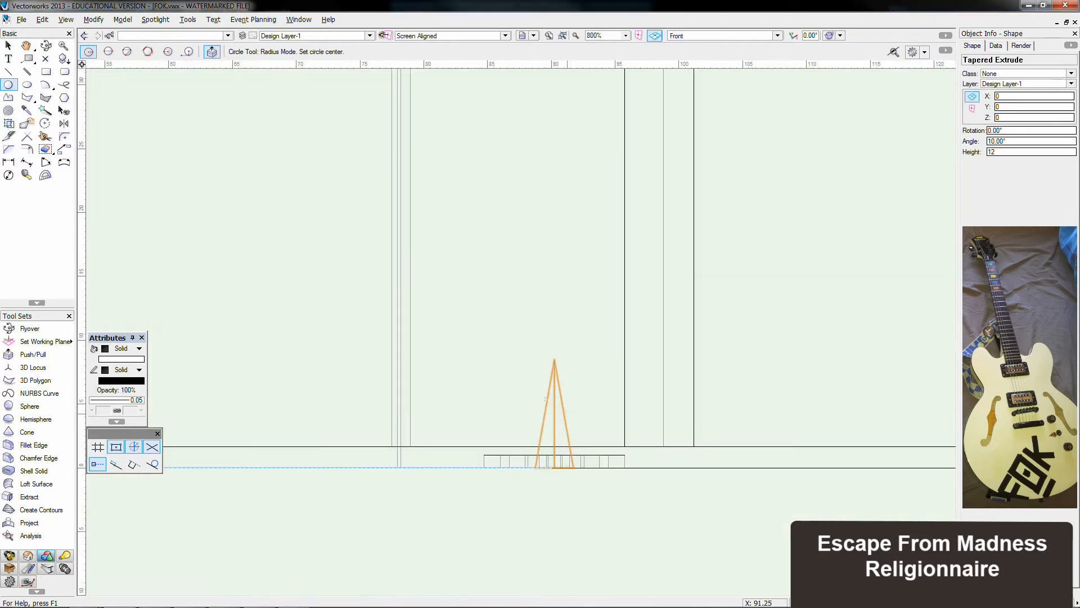
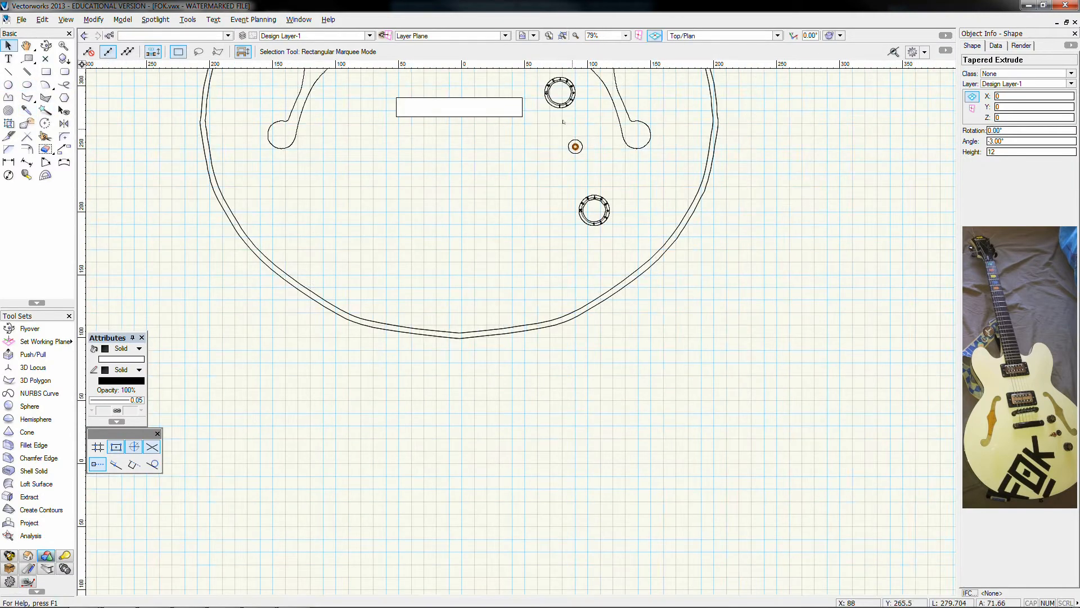
- Place a hemisphere with a radius of about 2.1 mm centred on the tapered switch lever, reaching the lever's outer edge
{"action": "left_click", "coordinate": [35, 419]}
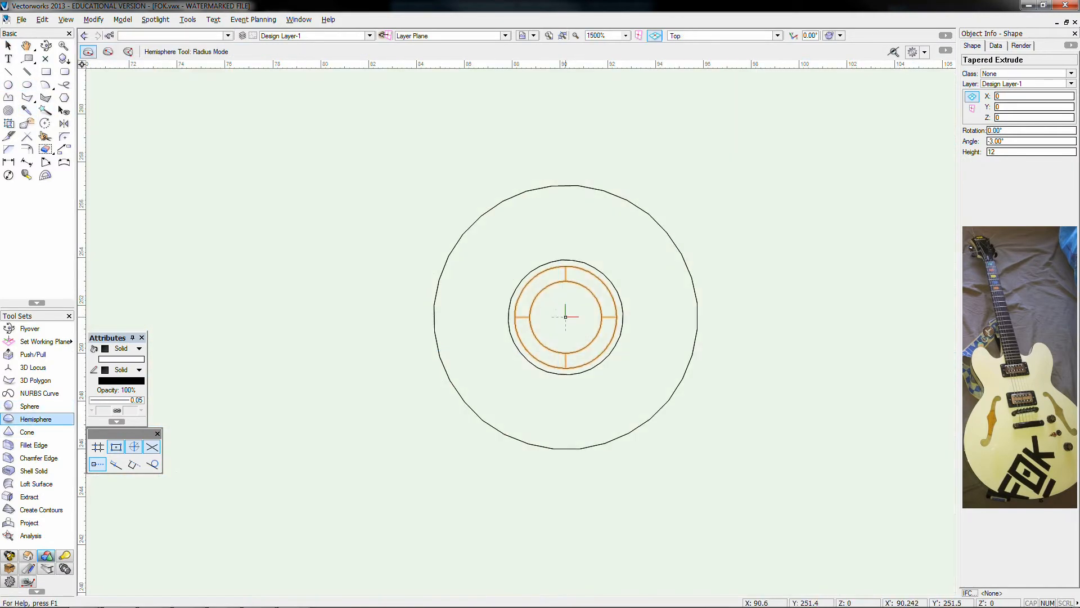
{"action": "left_click", "coordinate": [618, 316]}
{"action": "key", "text": "KP_2"}
{"action": "scroll", "coordinate": [617, 317], "scroll_direction": "down", "scroll_amount": 4}
{"action": "scroll", "coordinate": [537, 394], "scroll_direction": "up", "scroll_amount": 2}
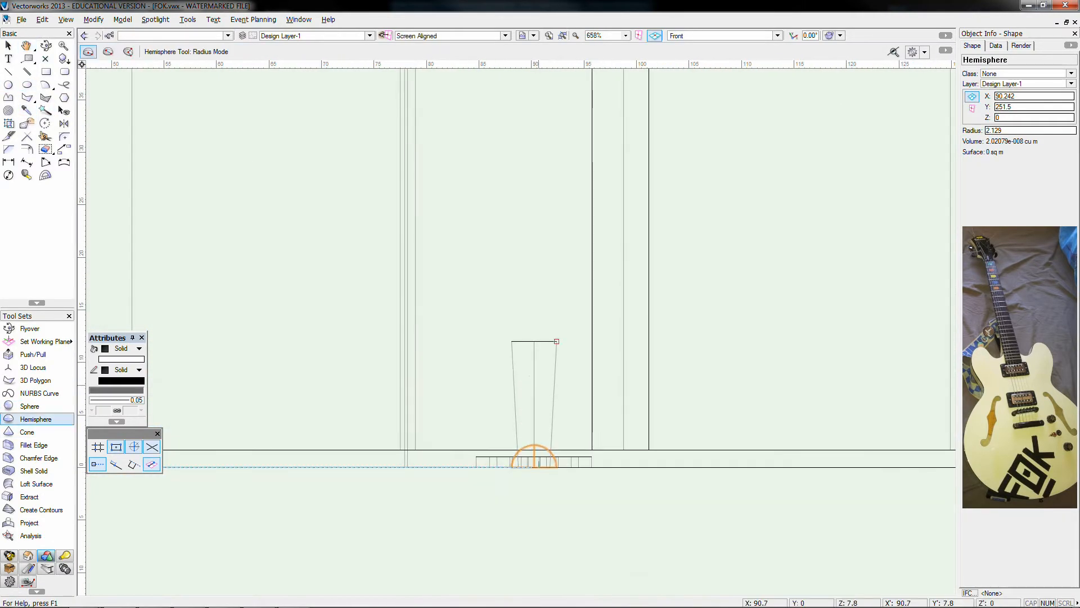
- Move the hemisphere up 12 mm onto the lever's end and add the two solids together
{"action": "key", "text": "ctrl+m"}
{"action": "type", "text": "12"}
{"action": "key", "text": "Return"}
{"action": "key", "text": "x"}
{"action": "left_click", "coordinate": [553, 396], "text": "shift"}
{"action": "right_click", "coordinate": [554, 395]}
{"action": "left_click", "coordinate": [585, 315]}
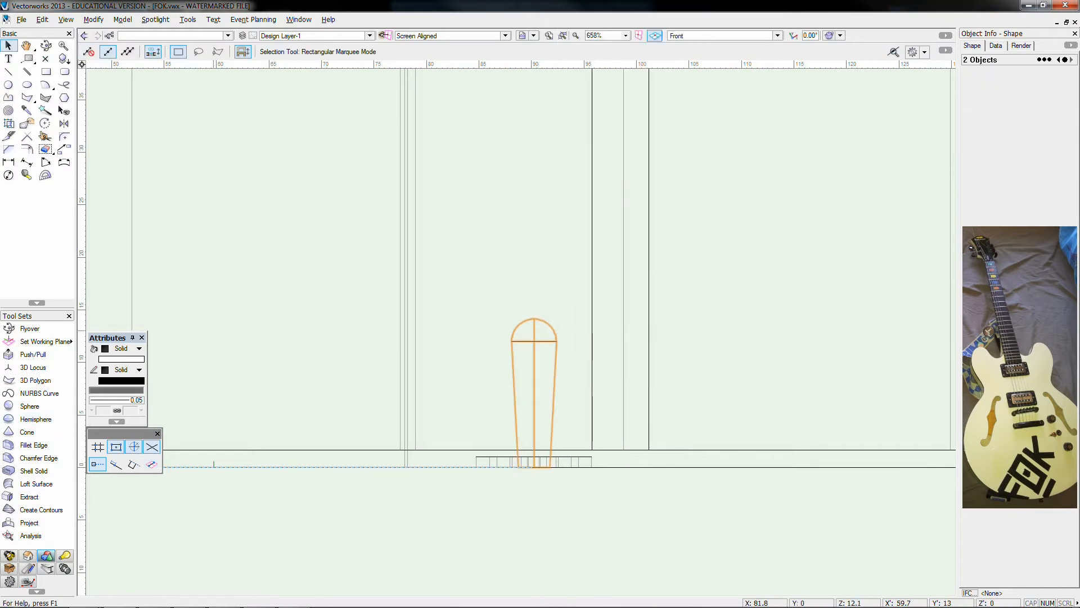
- Tilt the switch lever toward the positive X side by rotating it around the centre of its base
{"action": "left_click", "coordinate": [45, 123]}
{"action": "left_click", "coordinate": [534, 467]}
{"action": "left_click", "coordinate": [534, 312]}
{"action": "left_click", "coordinate": [630, 302]}
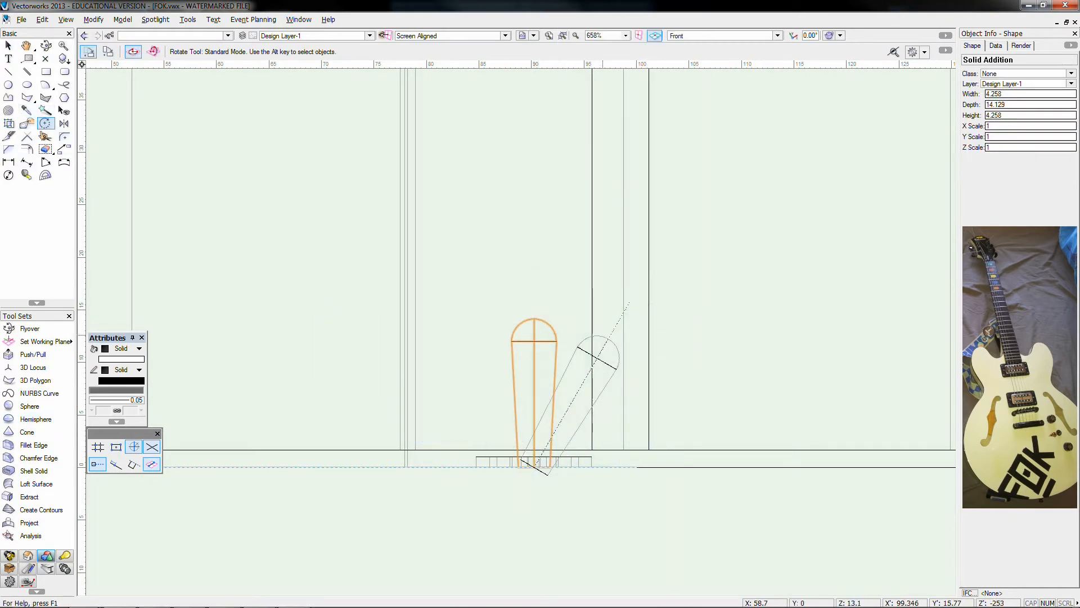
- Subtract the inner cylinder from the switch's base disc to leave a hole around the lever
{"action": "left_click", "coordinate": [8, 45]}
{"action": "left_click_drag", "start_coordinate": [627, 496], "coordinate": [471, 444]}
{"action": "right_click", "coordinate": [492, 458]}
{"action": "left_click", "coordinate": [539, 405]}
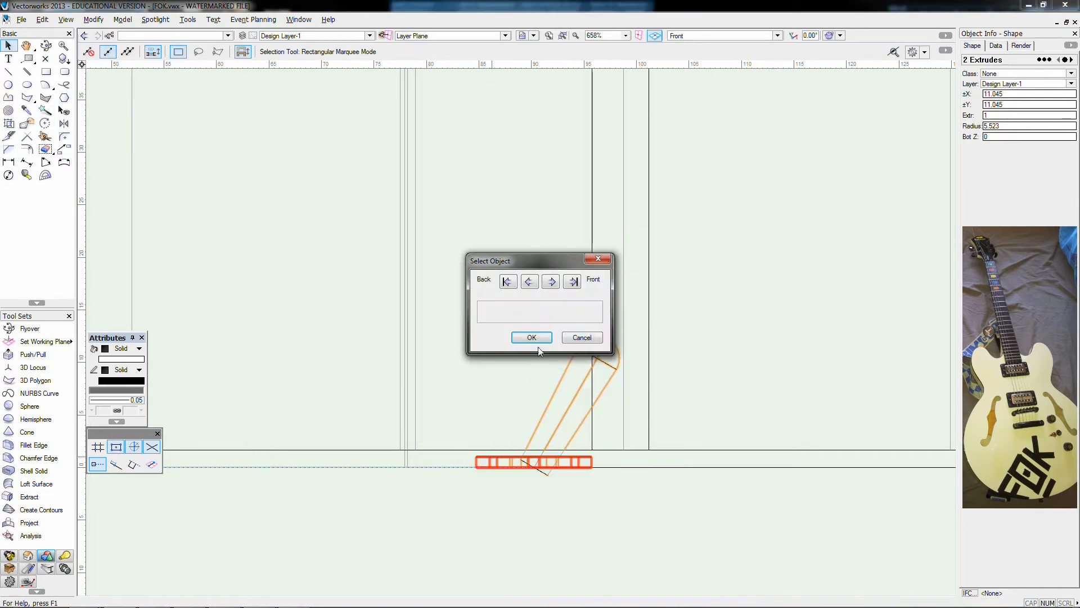
{"action": "left_click", "coordinate": [532, 337]}
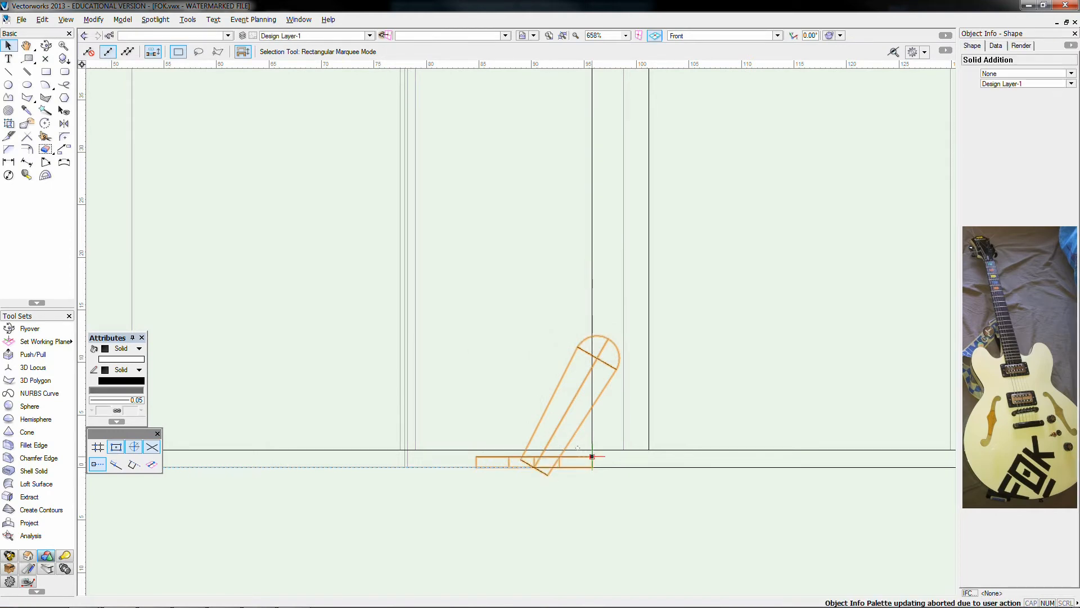
- Group the switch lever with its base ring and raise the group onto the top face of the guitar body
{"action": "key", "text": "ctrl+m"}
{"action": "key", "text": "Return"}
{"action": "key", "text": "KP_3"}
{"action": "scroll", "coordinate": [592, 457], "scroll_direction": "down", "scroll_amount": 6}
{"action": "middle_click_drag", "start_coordinate": [829, 338], "coordinate": [668, 385]}
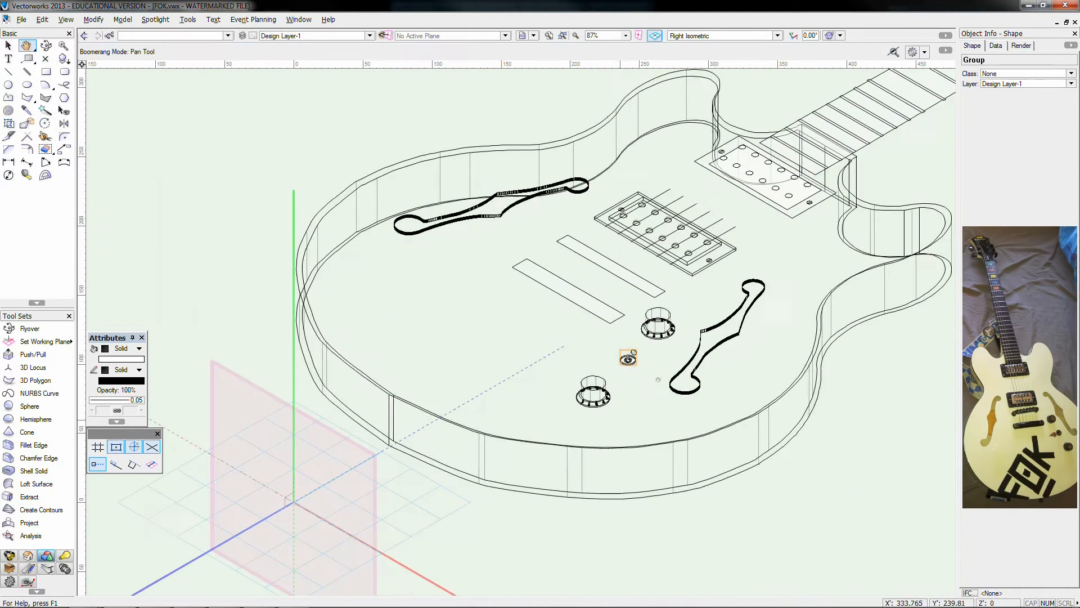
{"action": "scroll", "coordinate": [669, 391], "scroll_direction": "up", "scroll_amount": 3}
{"action": "key", "text": "ctrl+shift+g"}
{"action": "scroll", "coordinate": [673, 390], "scroll_direction": "down", "scroll_amount": 4}
{"action": "left_click", "coordinate": [786, 394]}
- Ungroup the long group that contains the two plain bar rectangles below the pickup
{"action": "key", "text": "KP_0"}
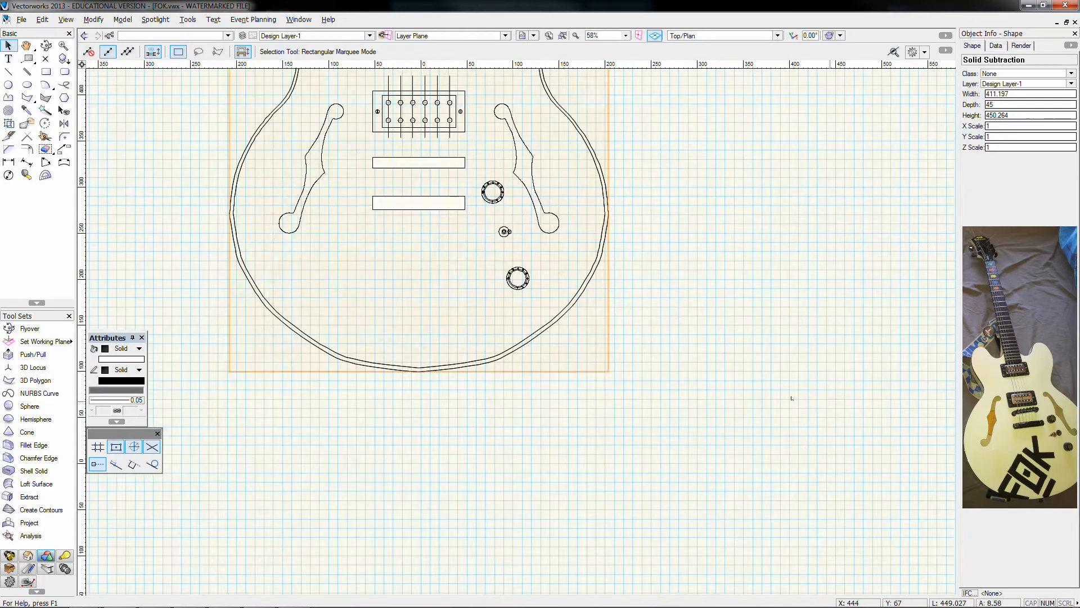
{"action": "left_click", "coordinate": [793, 397]}
{"action": "middle_click_drag", "start_coordinate": [265, 168], "coordinate": [268, 352]}
{"action": "scroll", "coordinate": [268, 352], "scroll_direction": "up", "scroll_amount": 3}
{"action": "left_click", "coordinate": [591, 449]}
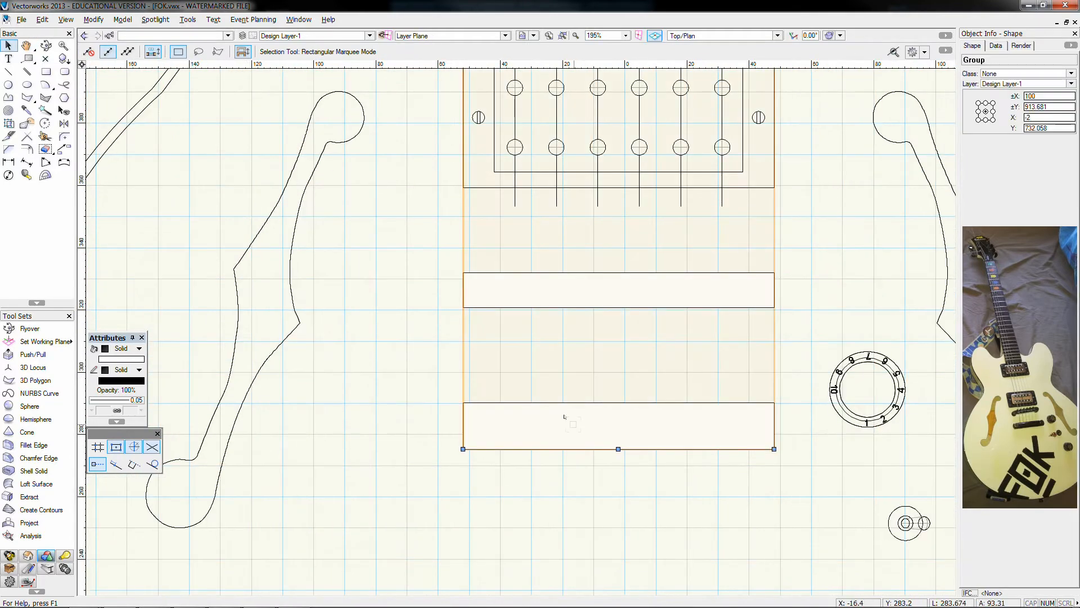
{"action": "key", "text": "ctrl+u"}
- Extrude the lower bar rectangle 2 mm and round its edges with a 1 mm fillet
{"action": "left_click", "coordinate": [576, 403]}
{"action": "middle_click_drag", "start_coordinate": [574, 406], "coordinate": [477, 400]}
{"action": "key", "text": "ctrl+e"}
{"action": "key", "text": "Return"}
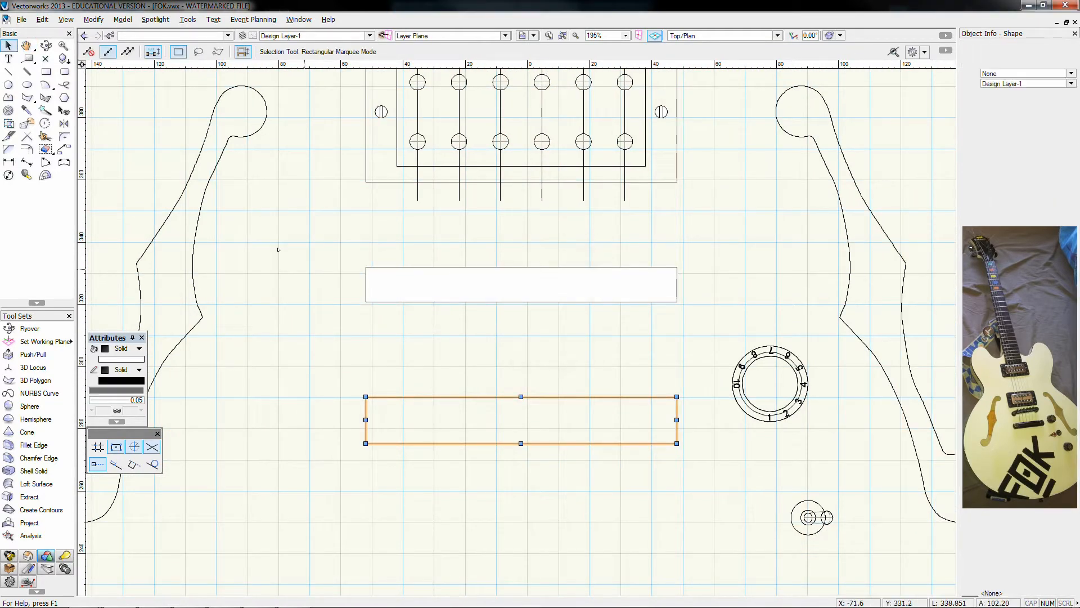
{"action": "left_click", "coordinate": [34, 444]}
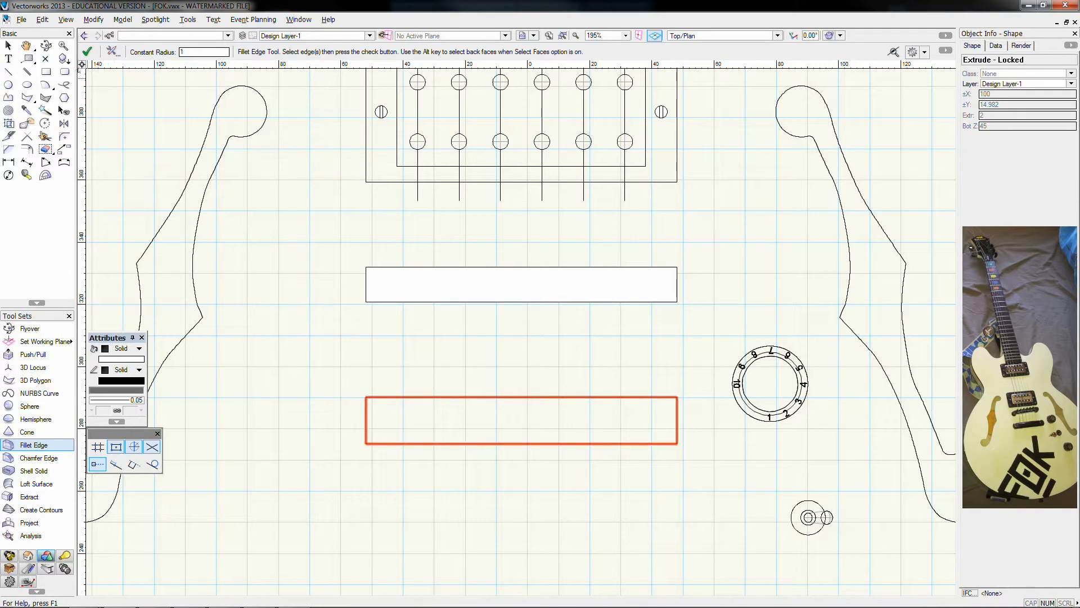
{"action": "left_click", "coordinate": [87, 52]}
- Draw a rectangle about 85 mm by 10 mm centred on the lower bar and extrude it 5 mm
{"action": "left_click", "coordinate": [46, 72]}
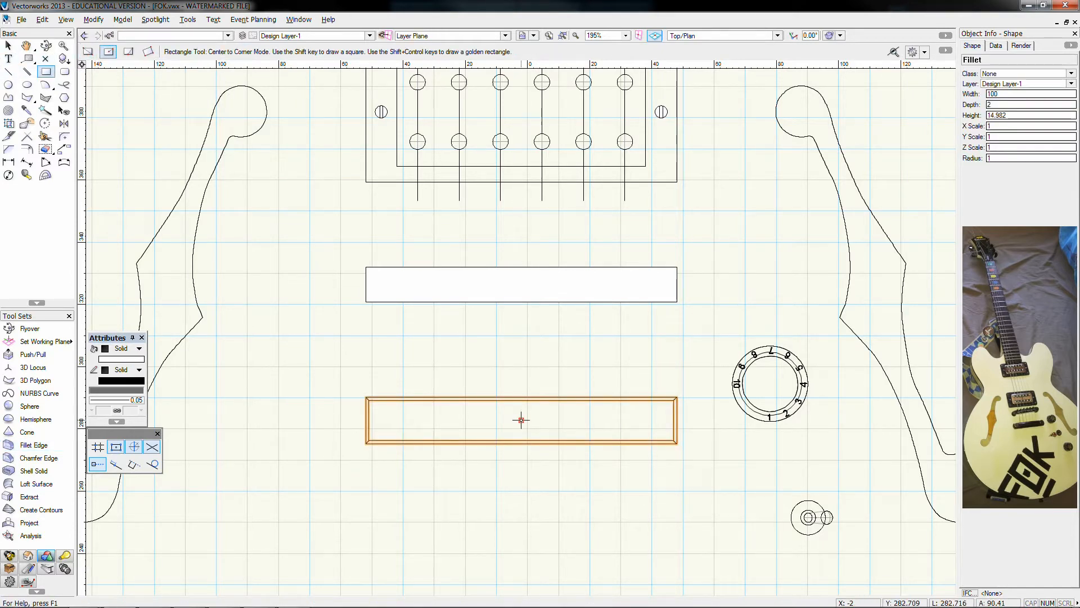
{"action": "scroll", "coordinate": [588, 419], "scroll_direction": "up", "scroll_amount": 2}
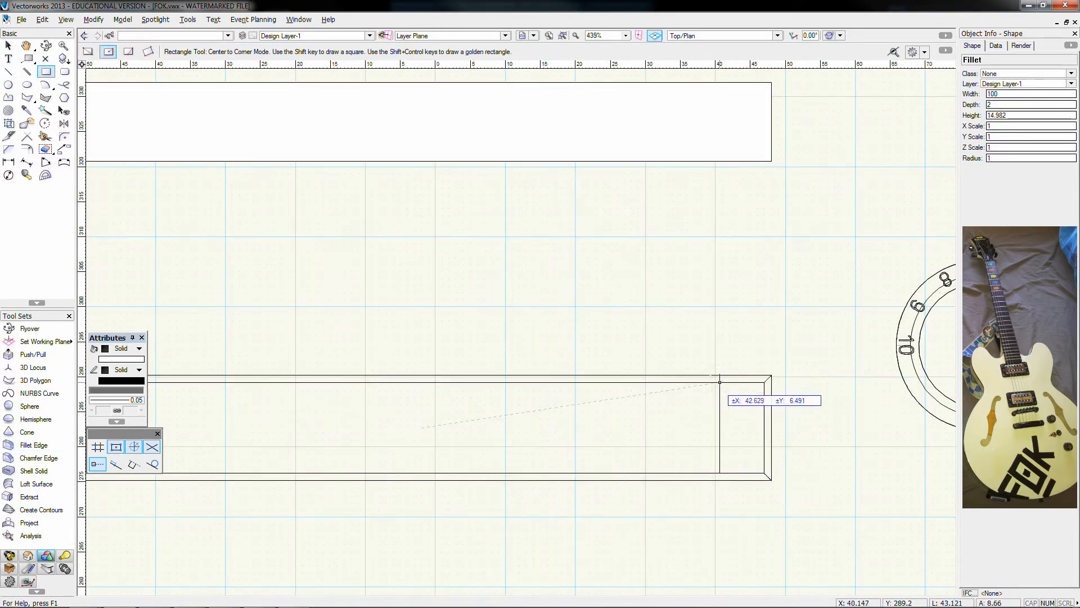
{"action": "key", "text": "Tab"}
{"action": "key", "text": "Tab"}
{"action": "type", "text": "5"}
{"action": "key", "text": "Return"}
{"action": "key", "text": "Return"}
{"action": "key", "text": "ctrl+e"}
{"action": "type", "text": "5"}
{"action": "key", "text": "Return"}
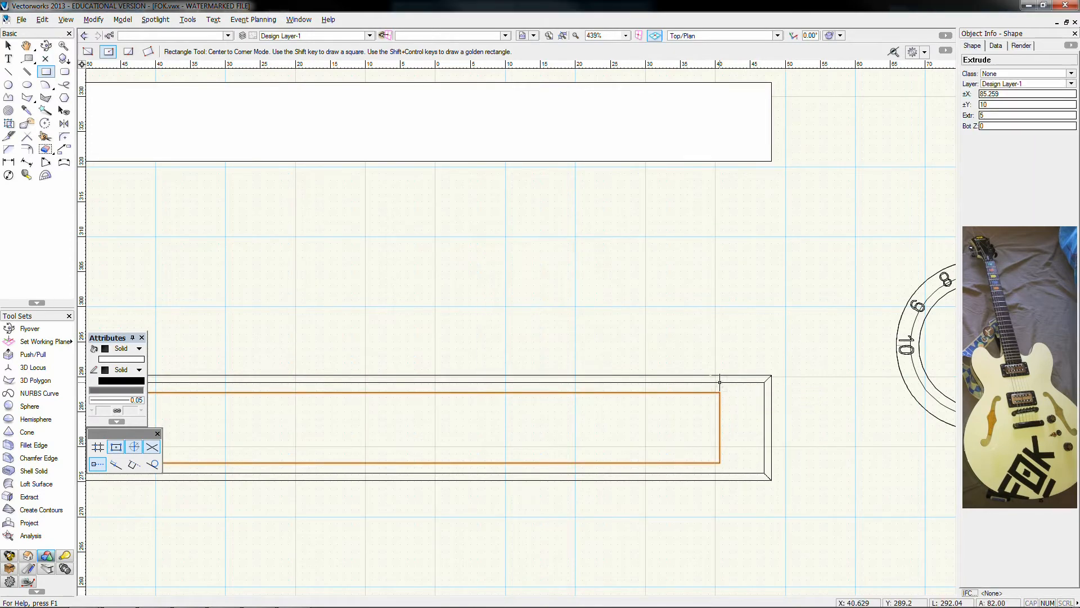
- Round the edges of the inner block on the lower bar with a 2 mm fillet
{"action": "scroll", "coordinate": [127, 218], "scroll_direction": "down", "scroll_amount": 2}
{"action": "left_click", "coordinate": [34, 444]}
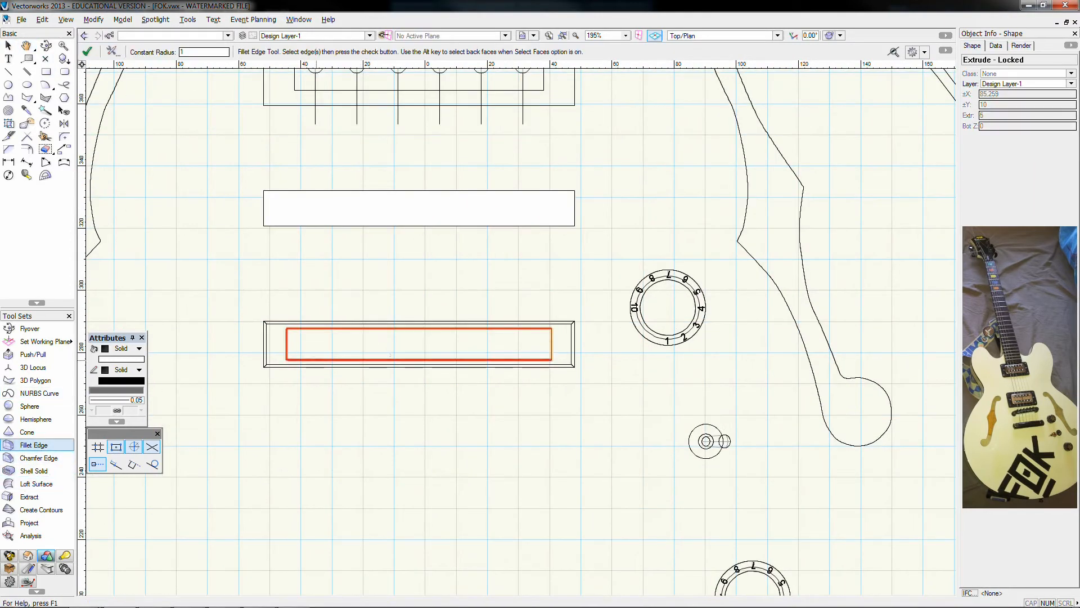
{"action": "key", "text": "2"}
{"action": "key", "text": "x"}
{"action": "scroll", "coordinate": [344, 320], "scroll_direction": "up", "scroll_amount": 2}
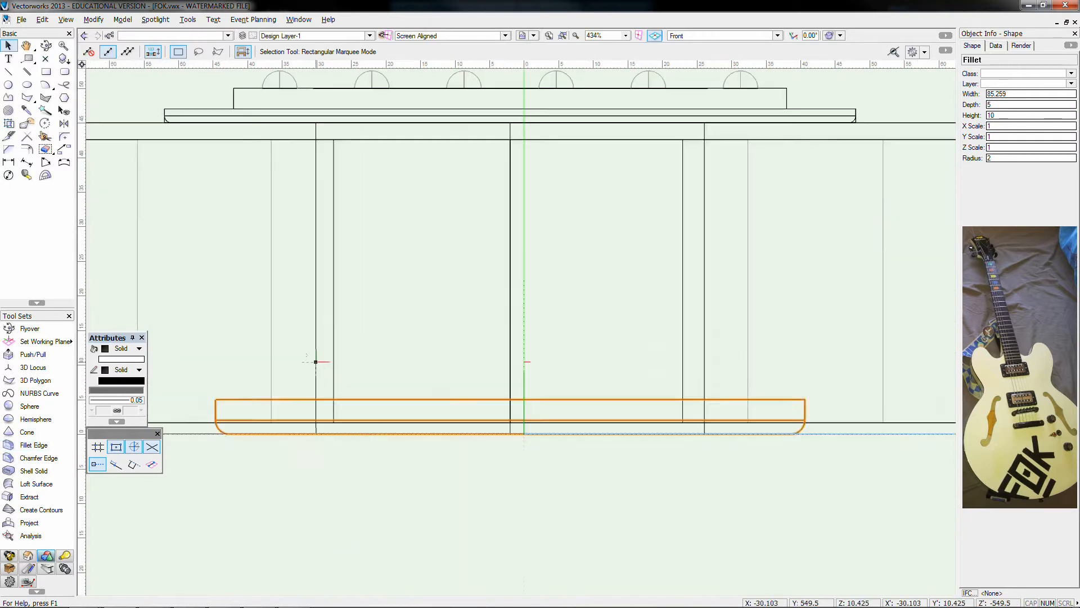
- Move the filleted inner block up 2 mm to allow for the thickness of the lower bar's plate
{"action": "key", "text": "ctrl+m"}
{"action": "key", "text": "Tab"}
{"action": "type", "text": "2"}
{"action": "key", "text": "Return"}
{"action": "scroll", "coordinate": [307, 413], "scroll_direction": "down", "scroll_amount": 2}
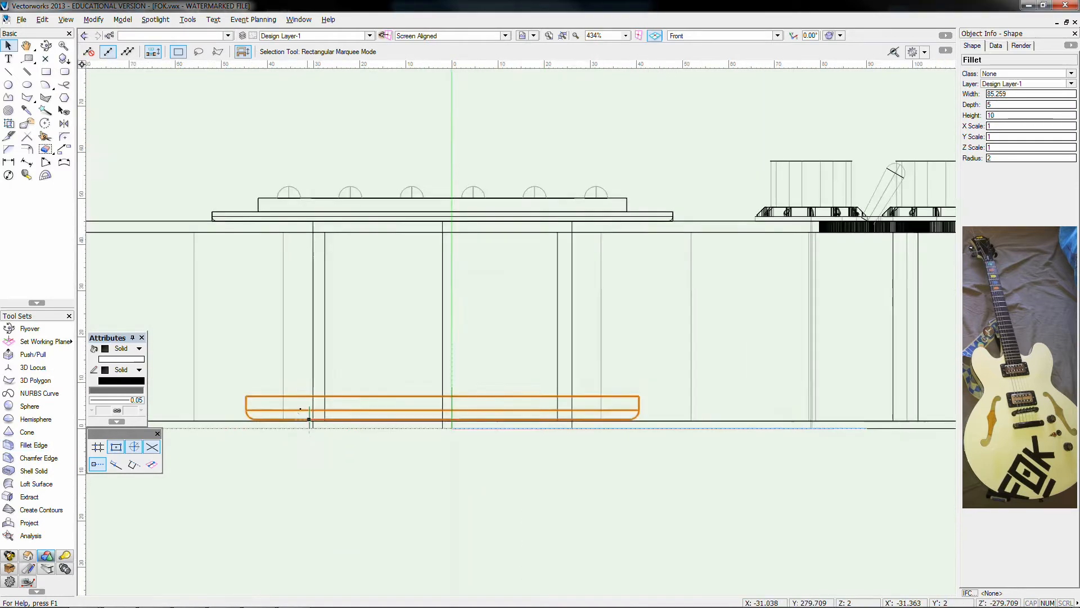
{"action": "mouse_move", "coordinate": [628, 471]}
{"action": "left_mouse_down"}
{"action": "mouse_move", "coordinate": [408, 400]}
{"action": "mouse_move", "coordinate": [256, 389]}
{"action": "left_mouse_up"}
{"action": "scroll", "coordinate": [282, 431], "scroll_direction": "down", "scroll_amount": 2}
{"action": "scroll", "coordinate": [269, 359], "scroll_direction": "up", "scroll_amount": 3}
{"action": "left_click", "coordinate": [252, 378]}
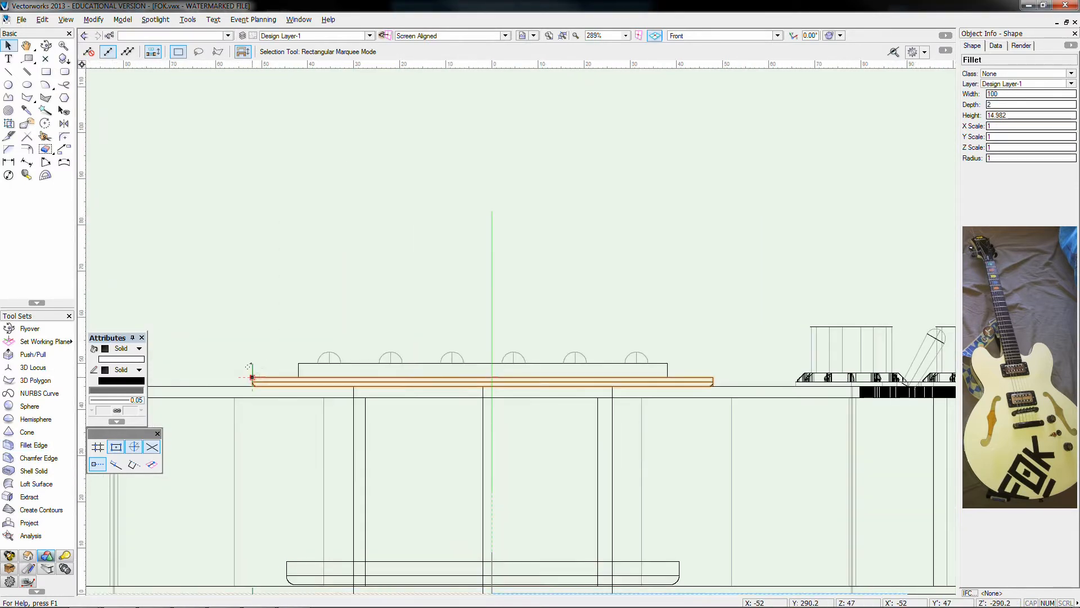
- Flip the filleted block vertically and raise it 45 mm onto the lower bar's plate
{"action": "left_click", "coordinate": [302, 561]}
{"action": "key", "text": "ctrl+shift+v"}
{"action": "key", "text": "ctrl+m"}
{"action": "key", "text": "Tab"}
{"action": "type", "text": "45"}
{"action": "key", "text": "Return"}
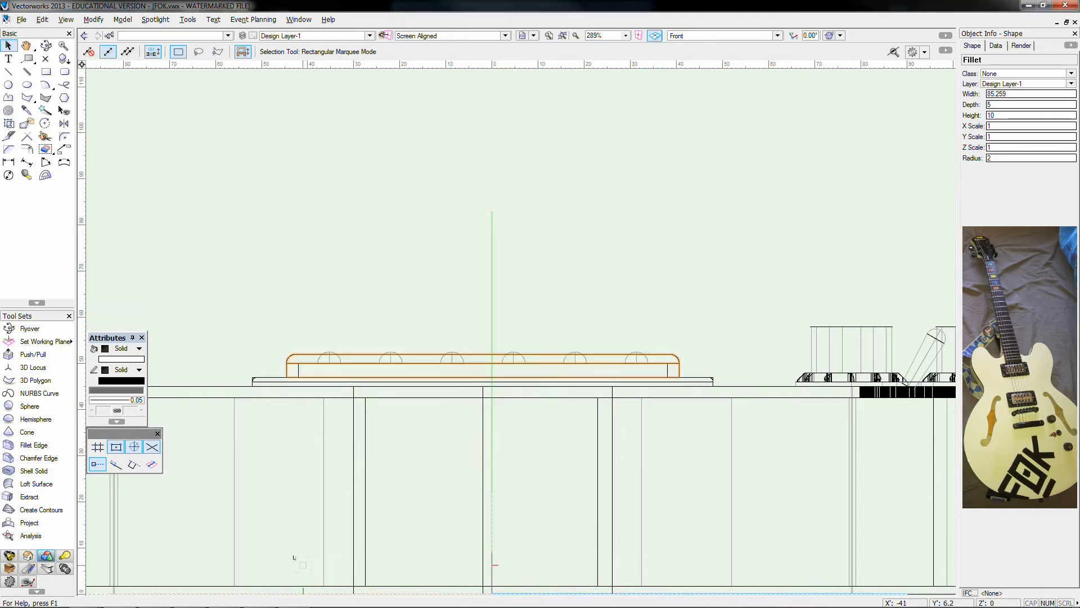
{"action": "key", "text": "3"}
{"action": "scroll", "coordinate": [296, 563], "scroll_direction": "down", "scroll_amount": 3}
{"action": "scroll", "coordinate": [813, 314], "scroll_direction": "up", "scroll_amount": 2}
{"action": "key", "text": "ctrl+shift+g"}
{"action": "scroll", "coordinate": [383, 360], "scroll_direction": "down", "scroll_amount": 2}
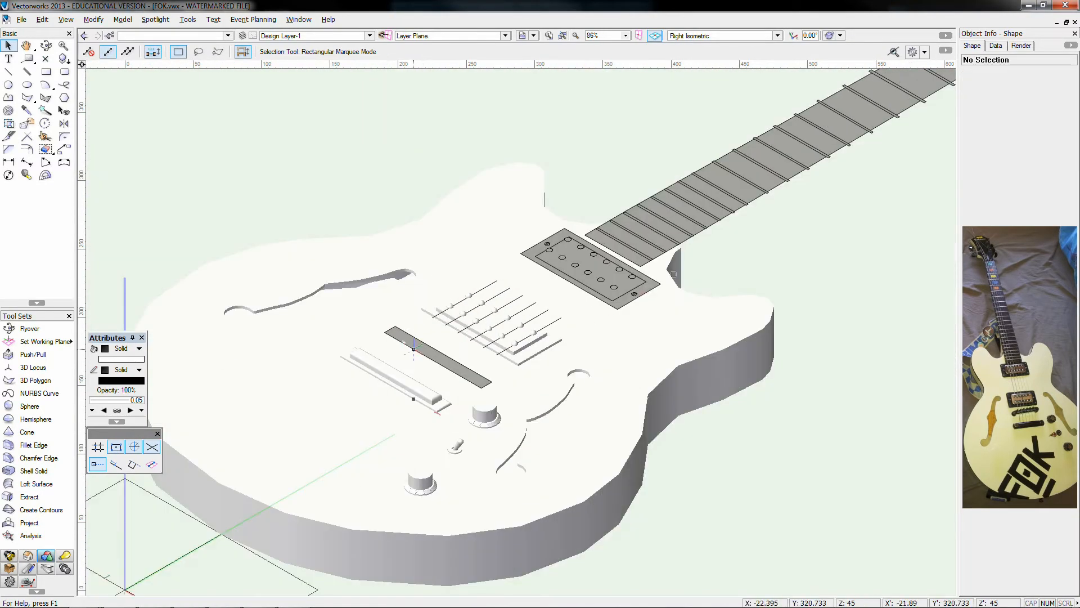
- Draw a circle of about 4.6 mm radius at one end of the upper bar, mirrored to the other end, and extrude both 3 mm
{"action": "left_click", "coordinate": [412, 343]}
{"action": "key", "text": "0"}
{"action": "middle_click_drag", "start_coordinate": [118, 151], "coordinate": [417, 253]}
{"action": "scroll", "coordinate": [388, 250], "scroll_direction": "up", "scroll_amount": 2}
{"action": "left_click", "coordinate": [8, 84]}
{"action": "scroll", "coordinate": [345, 219], "scroll_direction": "up", "scroll_amount": 1}
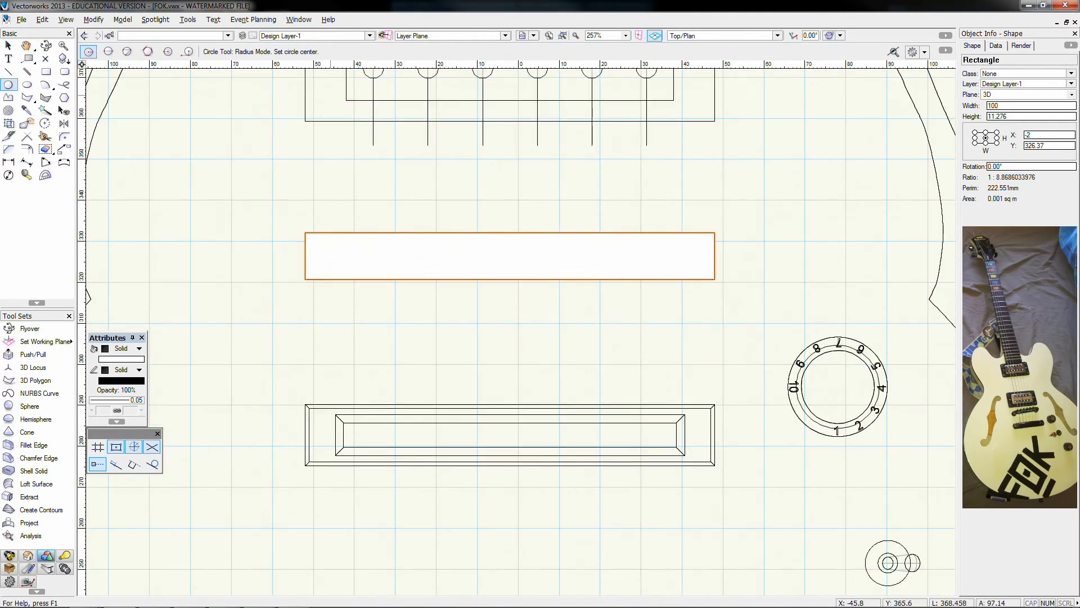
{"action": "middle_click_drag", "start_coordinate": [345, 219], "coordinate": [353, 321]}
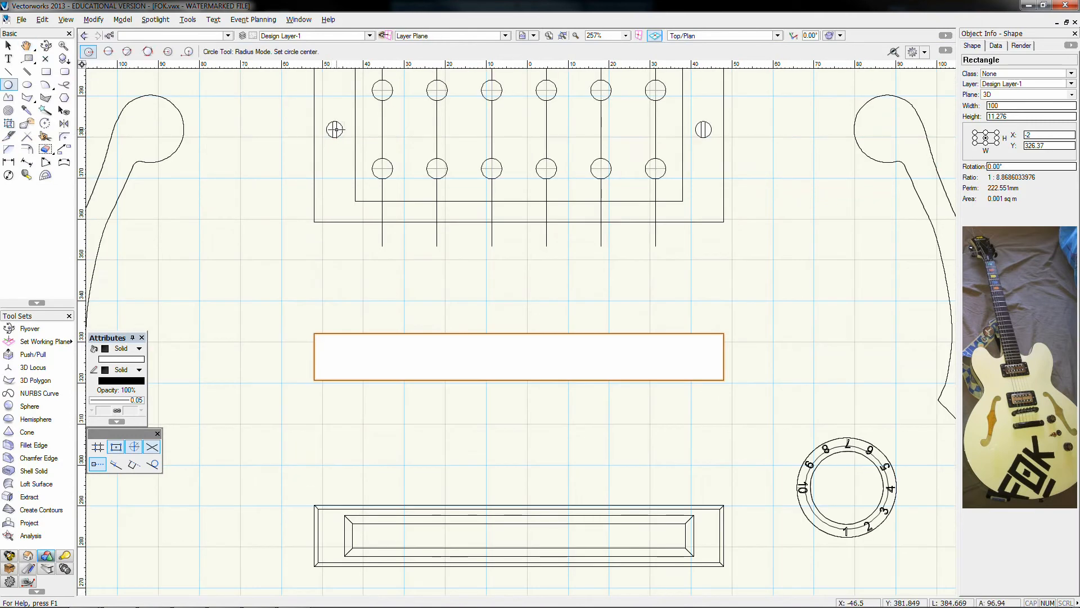
{"action": "left_click", "coordinate": [353, 357]}
{"action": "key", "text": "alt+7"}
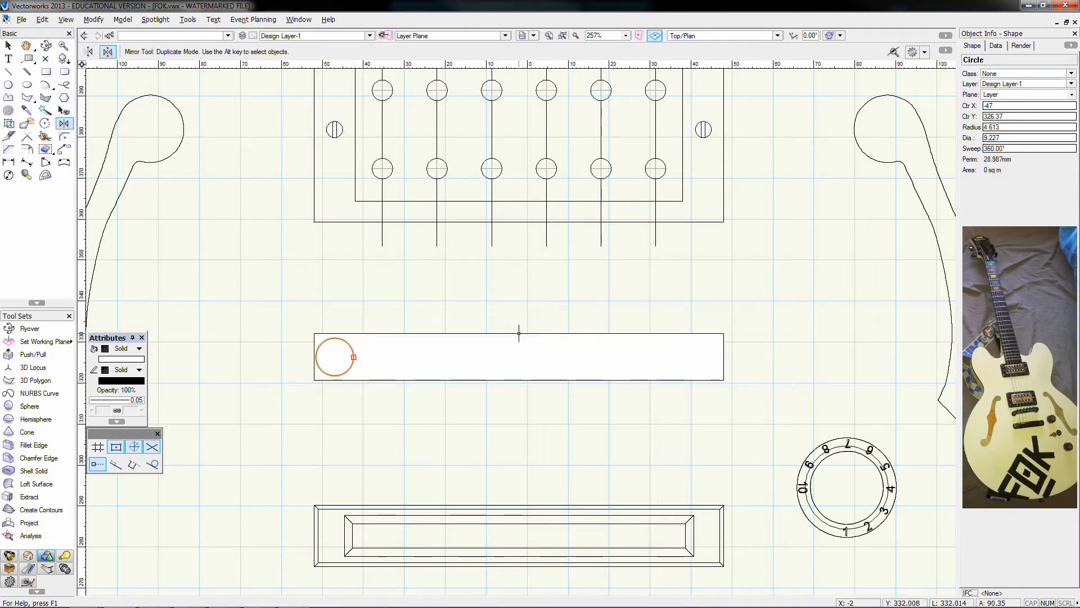
{"action": "left_click", "coordinate": [335, 356]}
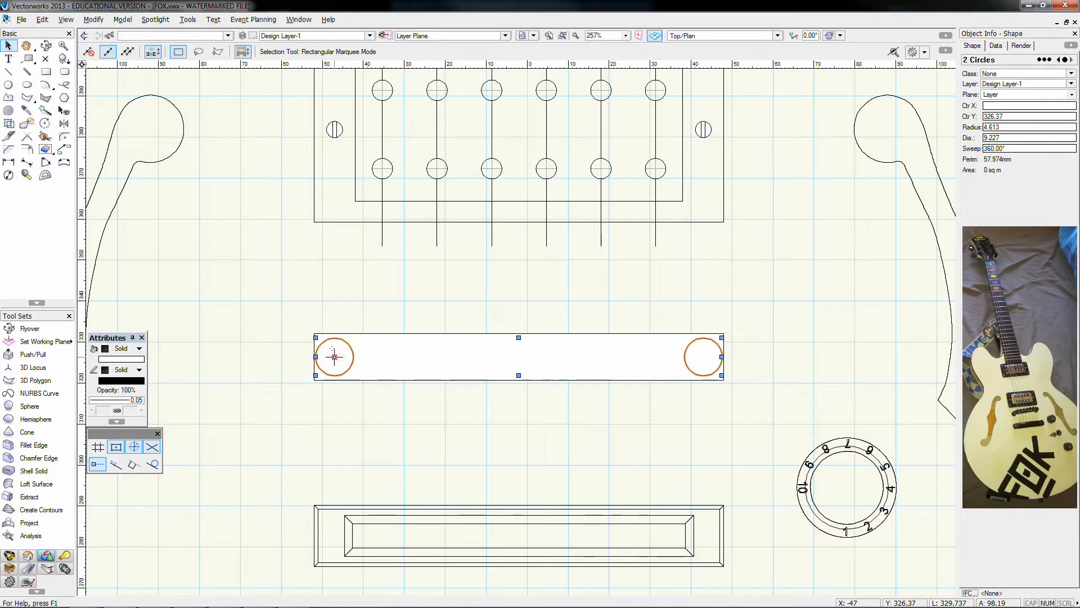
- Draw a rectangle spanning between the centres of the two end circles and undo a trial extrusion of it
{"action": "left_click", "coordinate": [45, 72]}
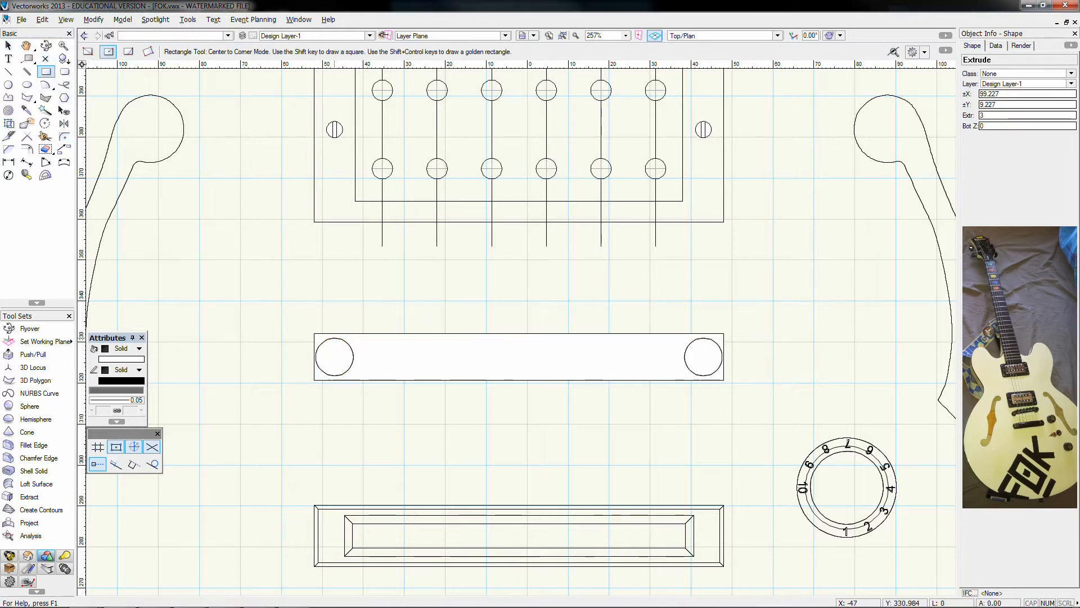
{"action": "left_click", "coordinate": [703, 376]}
{"action": "key", "text": "ctrl+e"}
{"action": "key", "text": "Return"}
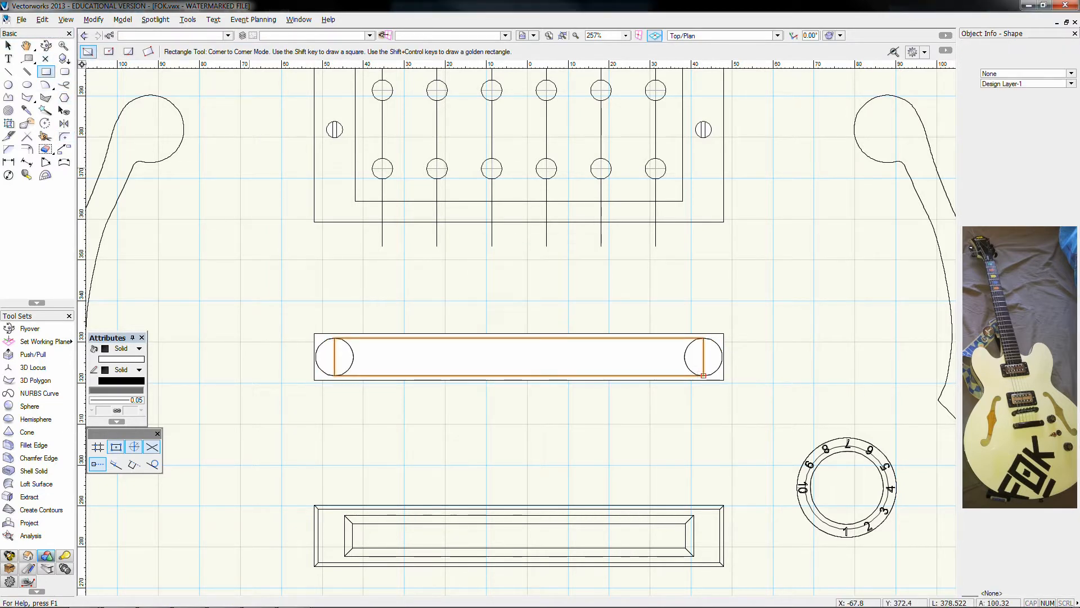
{"action": "key", "text": "ctrl+z"}
- Redraw the flat circles at both ends of the rectangle and merge them with it into one round-ended outline
{"action": "left_click", "coordinate": [334, 337]}
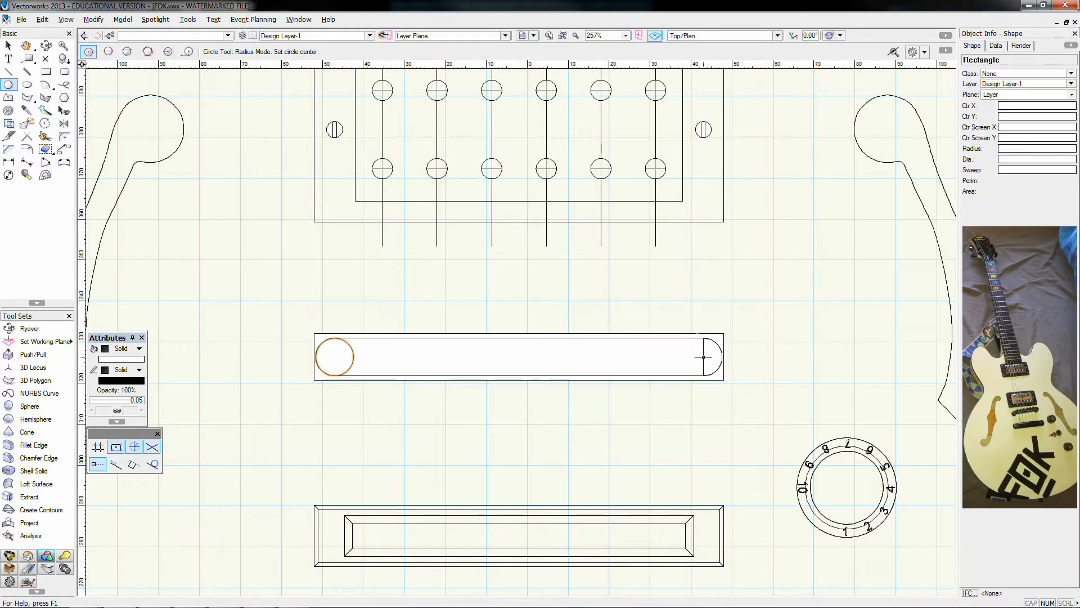
{"action": "key", "text": "x"}
{"action": "left_click", "coordinate": [647, 349], "text": "shift"}
{"action": "left_click", "coordinate": [334, 357], "text": "shift"}
{"action": "right_click", "coordinate": [358, 362]}
{"action": "left_click", "coordinate": [392, 313]}
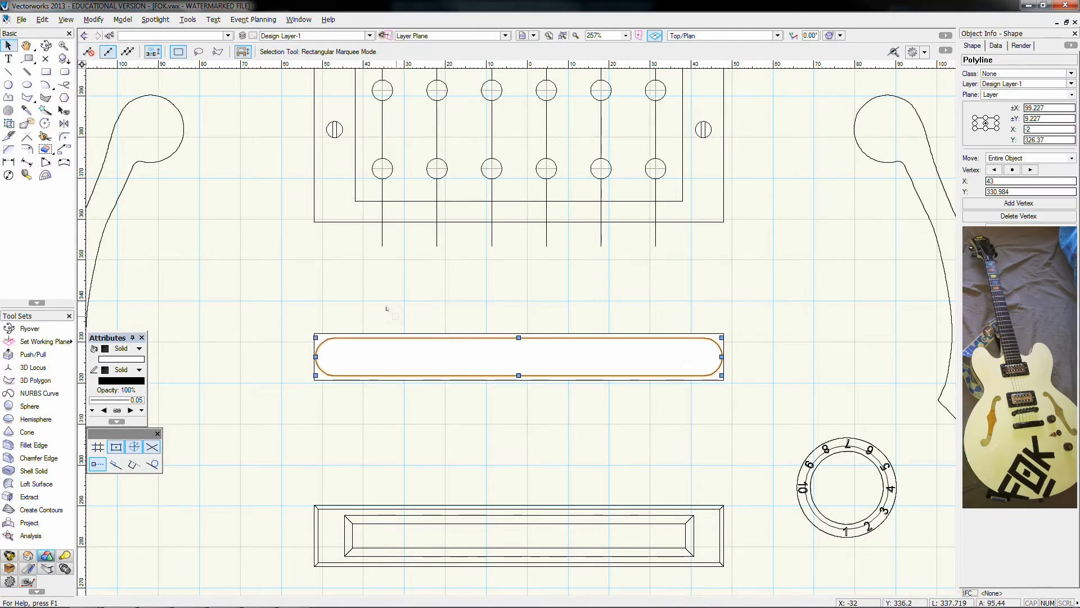
- Extrude the round-ended outline 3 mm and round its edges with a 2 mm fillet
{"action": "key", "text": "ctrl+e"}
{"action": "key", "text": "Return"}
{"action": "left_click", "coordinate": [34, 445]}
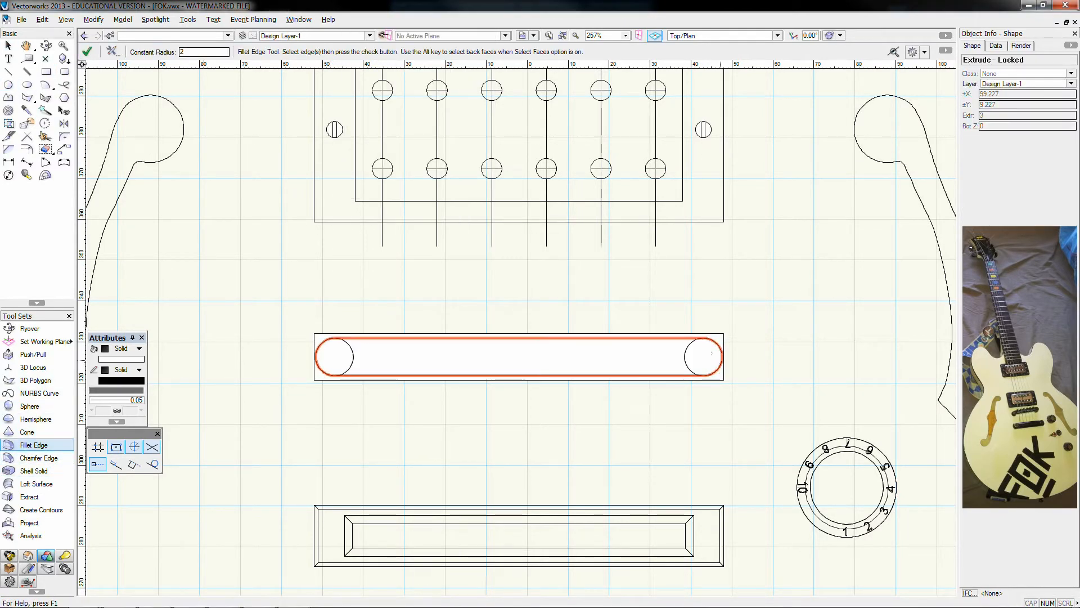
{"action": "left_click", "coordinate": [88, 52]}
{"action": "key", "text": "x"}
{"action": "left_click", "coordinate": [243, 279]}
{"action": "key", "text": "KP_2"}
{"action": "scroll", "coordinate": [246, 285], "scroll_direction": "down", "scroll_amount": 3}
{"action": "middle_click_drag", "start_coordinate": [270, 388], "coordinate": [285, 261]}
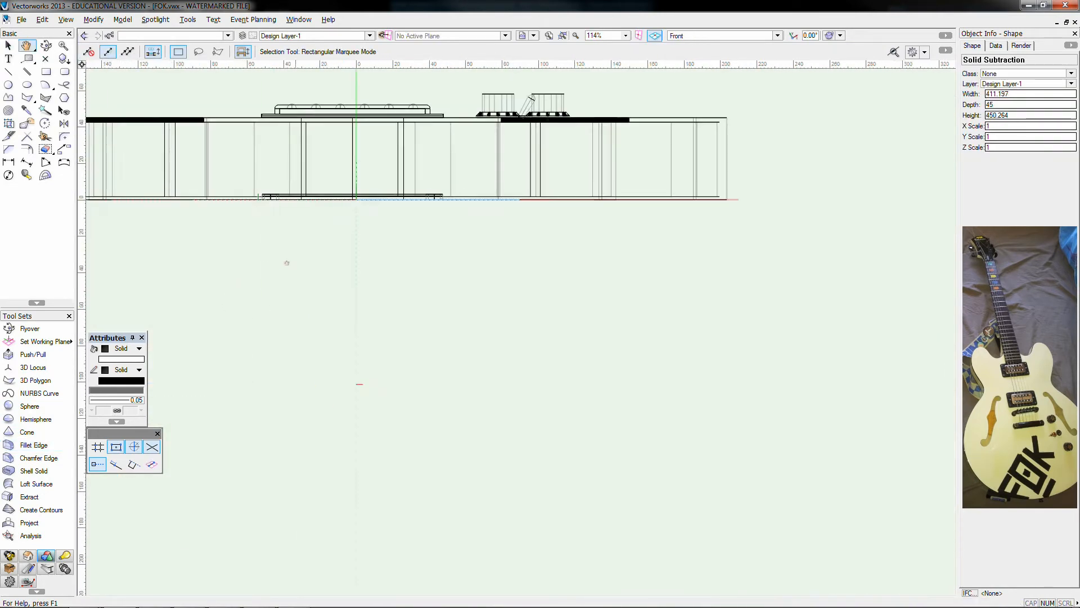
- Group the rounded bar with its base parts and raise the group straight up onto the top face of the guitar body
{"action": "scroll", "coordinate": [306, 259], "scroll_direction": "up", "scroll_amount": 1}
{"action": "left_click", "coordinate": [306, 262]}
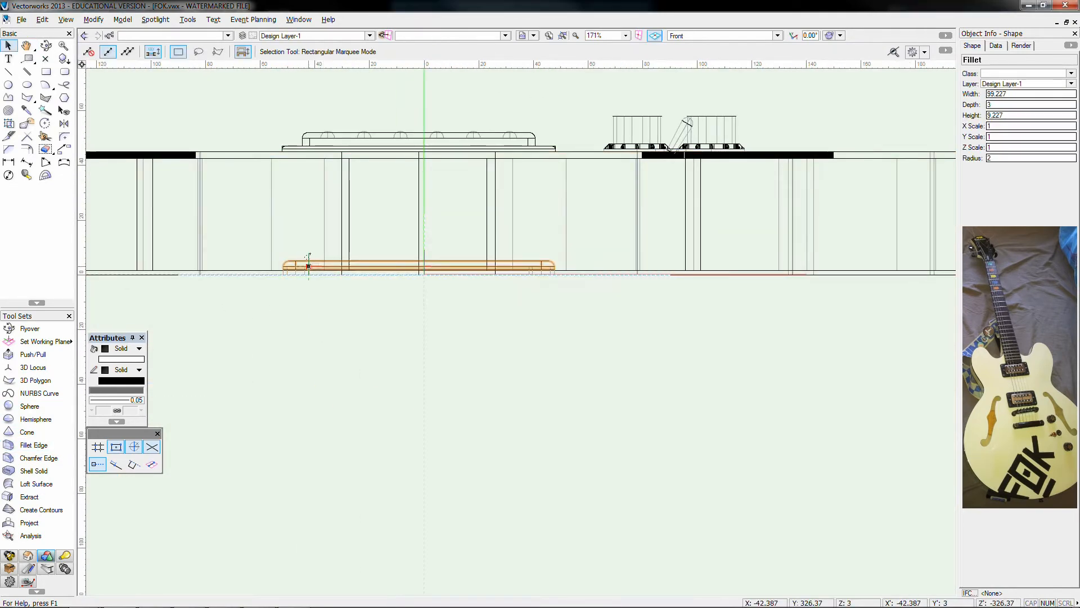
{"action": "scroll", "coordinate": [307, 257], "scroll_direction": "up", "scroll_amount": 1}
{"action": "left_click", "coordinate": [304, 266]}
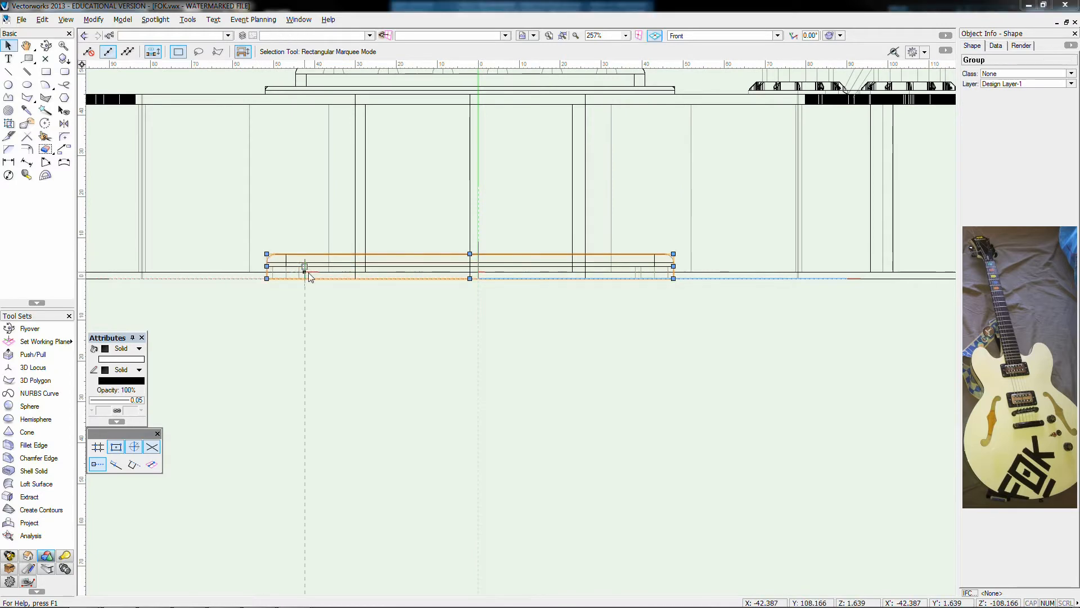
{"action": "left_click_drag", "start_coordinate": [304, 266], "coordinate": [304, 74]}
{"action": "key", "text": "KP_0"}
{"action": "scroll", "coordinate": [289, 270], "scroll_direction": "down", "scroll_amount": 6}
{"action": "scroll", "coordinate": [298, 217], "scroll_direction": "up", "scroll_amount": 6}
{"action": "middle_click_drag", "start_coordinate": [335, 171], "coordinate": [215, 485]}
{"action": "left_click", "coordinate": [552, 299]}
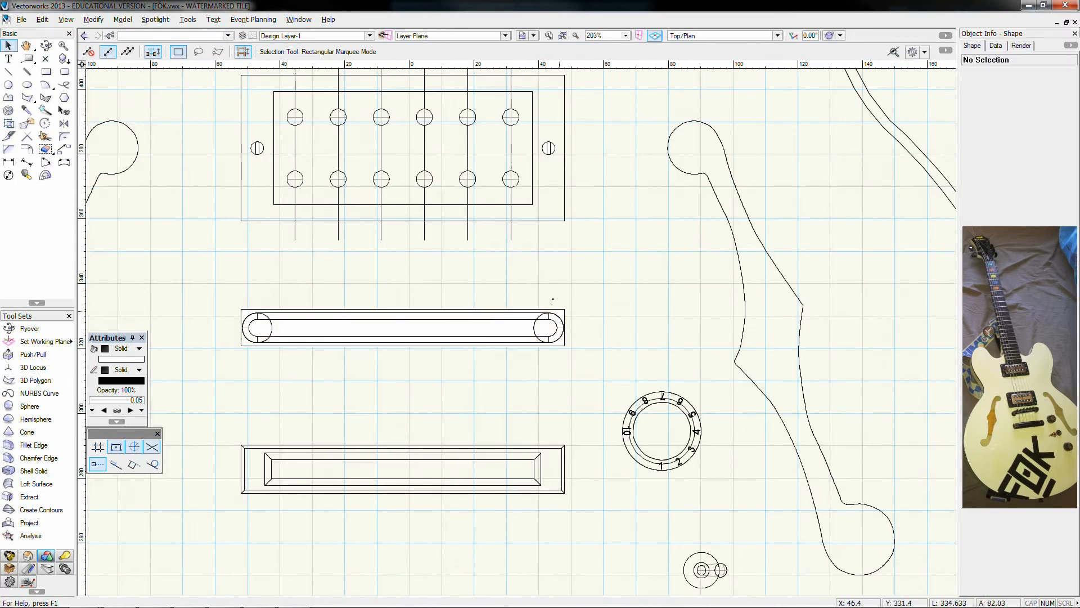
{"action": "left_click", "coordinate": [549, 311]}
{"action": "left_click", "coordinate": [547, 300]}
- Place a hemisphere of about 1.96 mm radius over the screw circle beside the lower pickup's poles, on the side with the knobs
{"action": "scroll", "coordinate": [553, 307], "scroll_direction": "down", "scroll_amount": 2}
{"action": "scroll", "coordinate": [555, 230], "scroll_direction": "up", "scroll_amount": 3}
{"action": "left_click", "coordinate": [9, 84]}
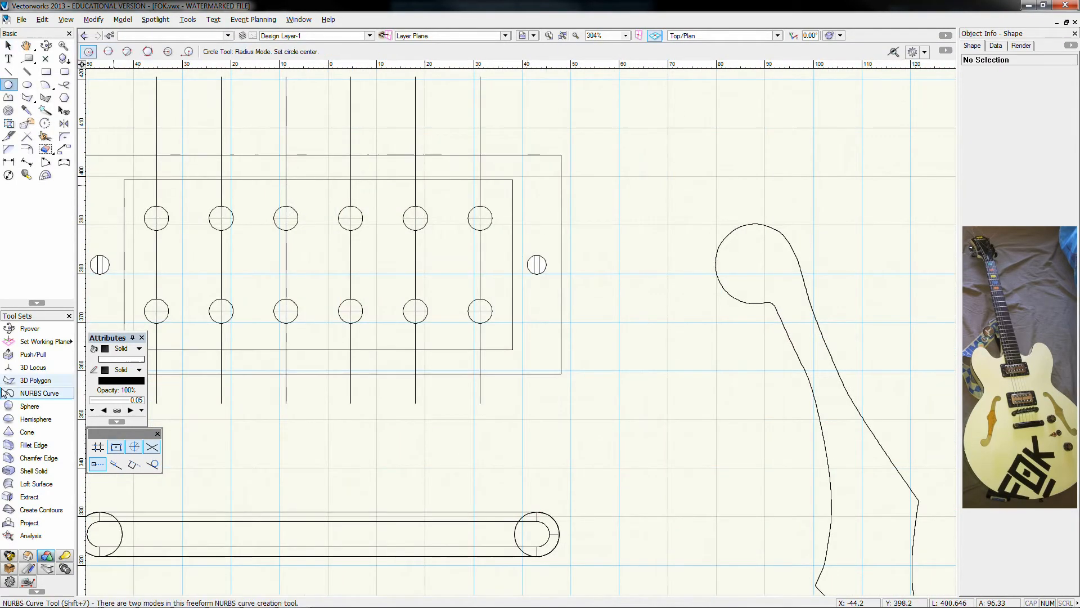
{"action": "left_click", "coordinate": [28, 419]}
{"action": "scroll", "coordinate": [511, 262], "scroll_direction": "up", "scroll_amount": 2}
{"action": "left_click", "coordinate": [547, 268]}
- Draw a rectangle 1 mm wide and about 7 mm long over the screw's slot, and extrude it 5 mm
{"action": "left_click", "coordinate": [46, 71]}
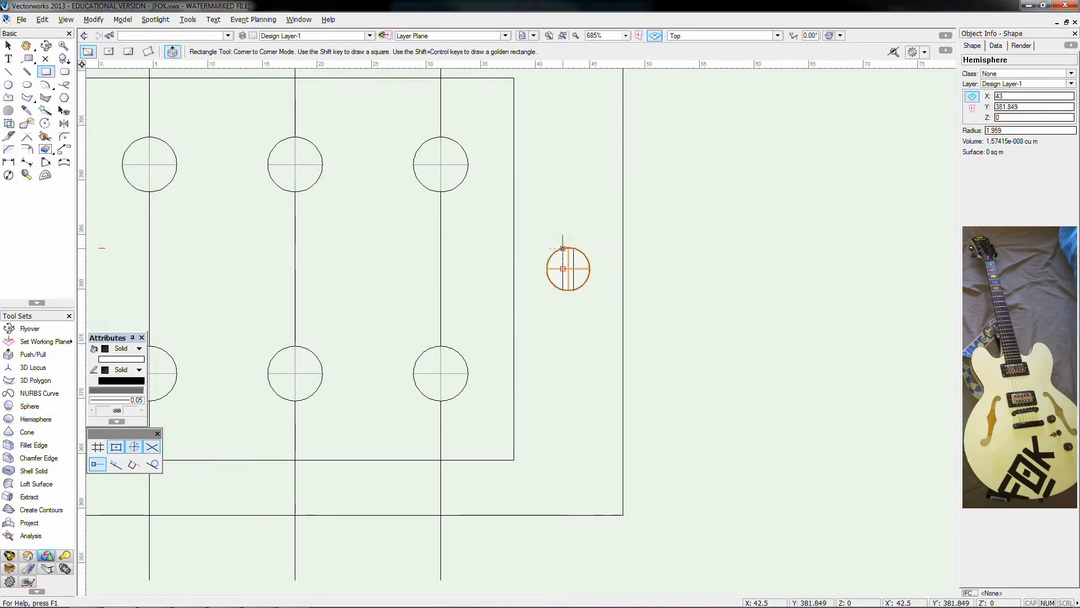
{"action": "scroll", "coordinate": [569, 290], "scroll_direction": "up", "scroll_amount": 3}
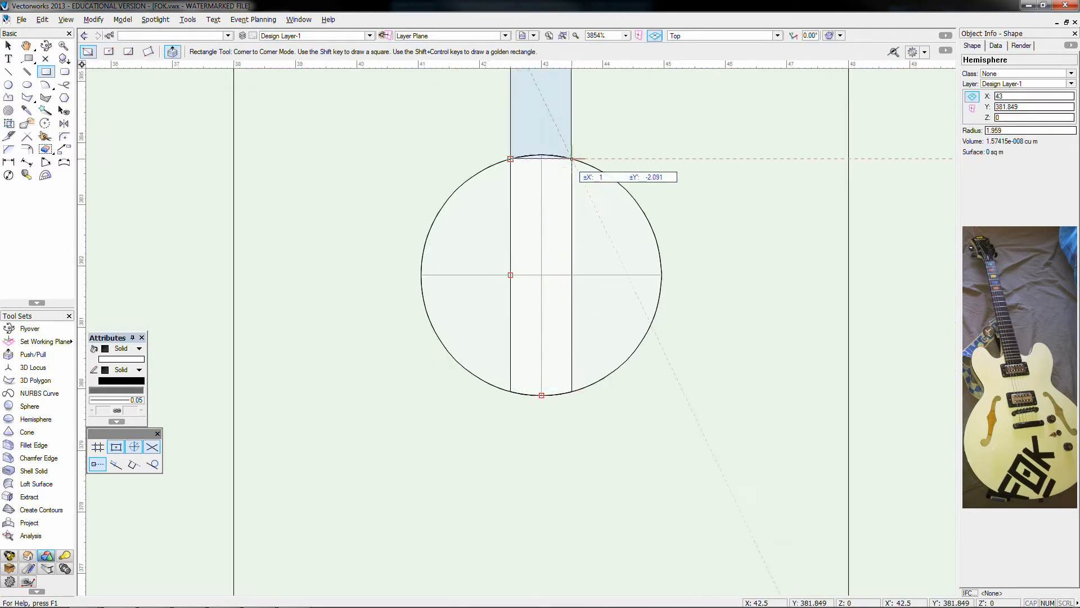
{"action": "left_click", "coordinate": [572, 159]}
{"action": "key", "text": "x"}
{"action": "key", "text": "ctrl+e"}
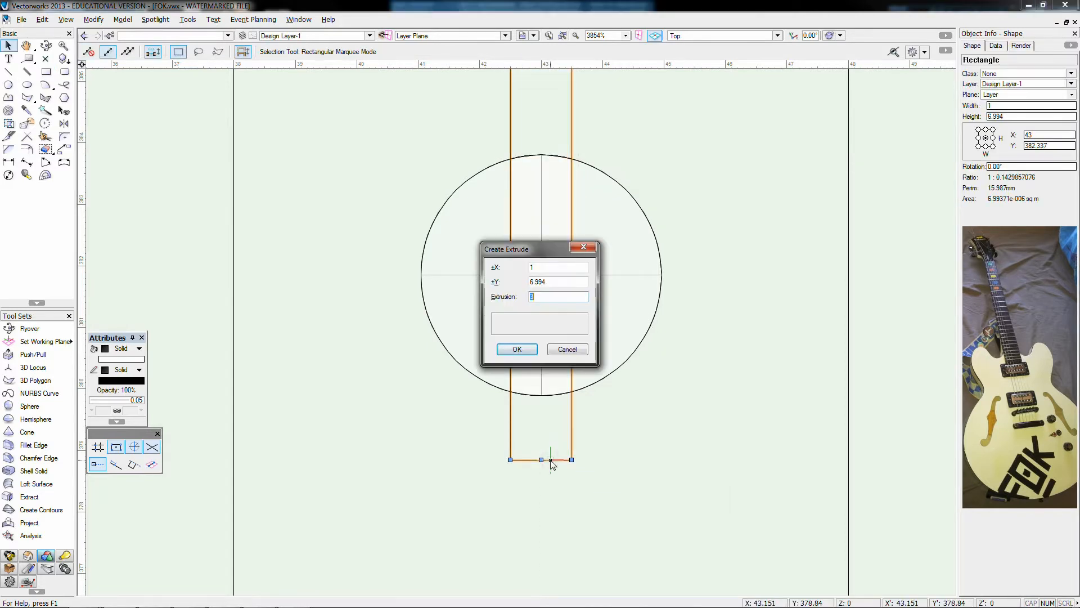
{"action": "key", "text": "Return"}
- Position the extruded bar with its base at about Z 0.94 mm and subtract it from the hemisphere to cut the screw slot
{"action": "key", "text": "2"}
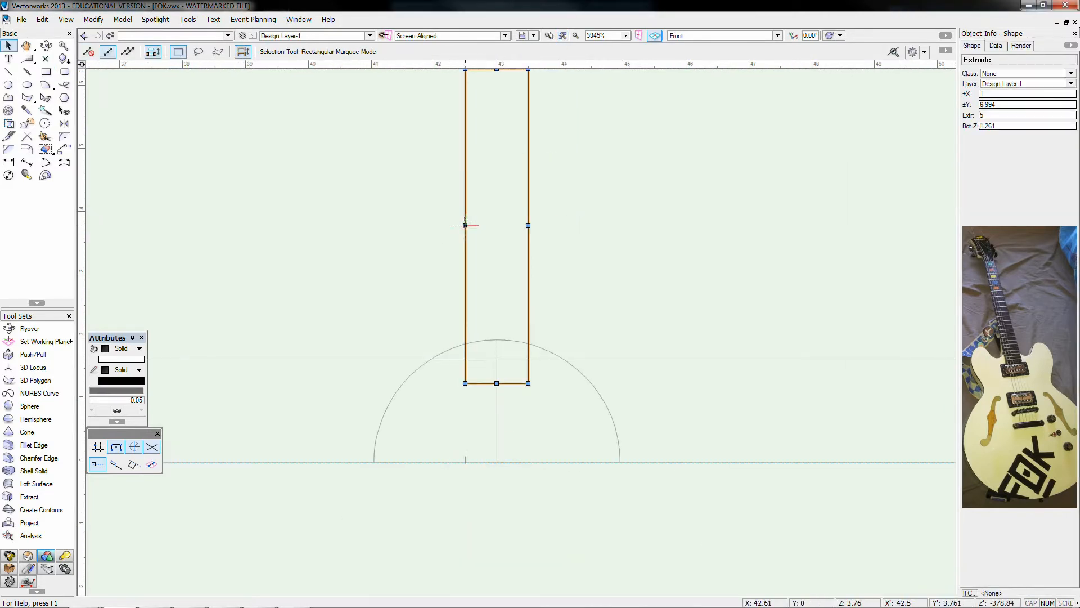
{"action": "left_click", "coordinate": [585, 377], "text": "shift"}
{"action": "right_click", "coordinate": [585, 377]}
{"action": "left_click", "coordinate": [615, 336]}
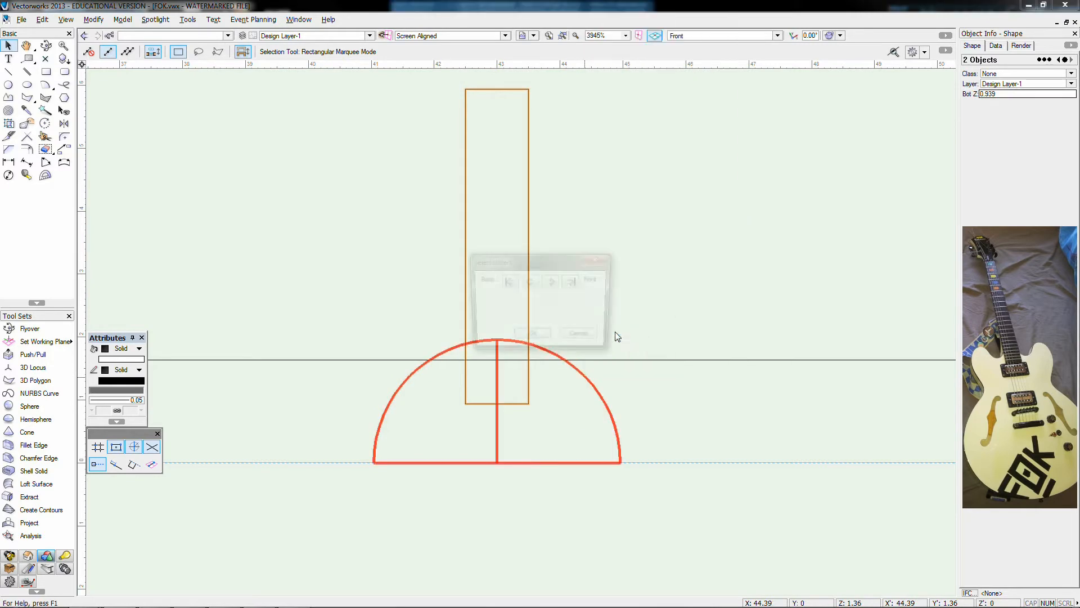
{"action": "left_click", "coordinate": [539, 347]}
- Raise the slotted screw head to the height of the lower pickup's frame on top of the guitar body
{"action": "left_click", "coordinate": [564, 36]}
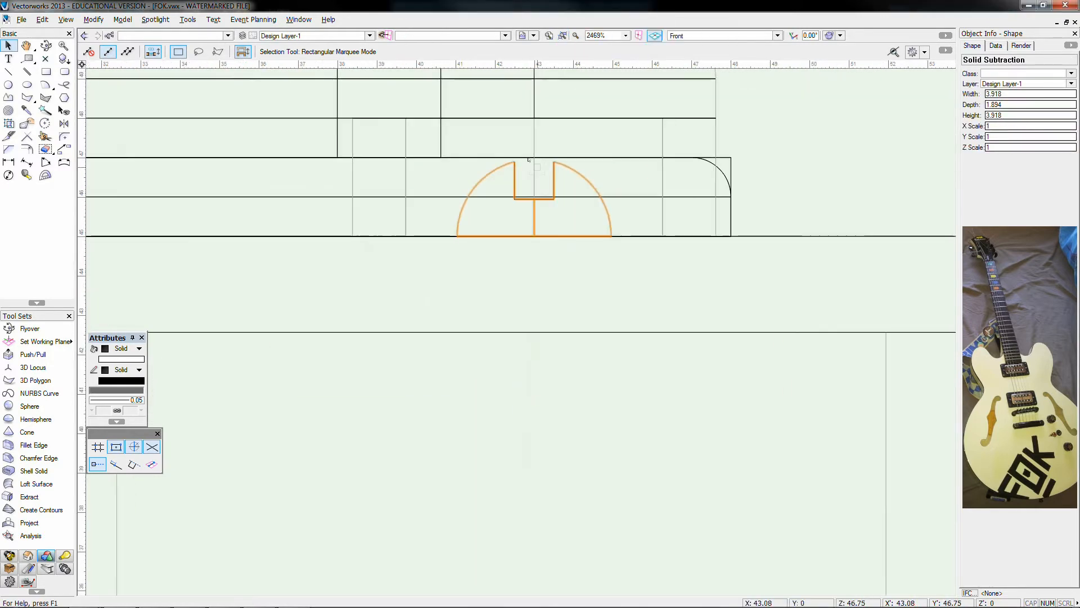
{"action": "key", "text": "ctrl+m"}
{"action": "key", "text": "Tab"}
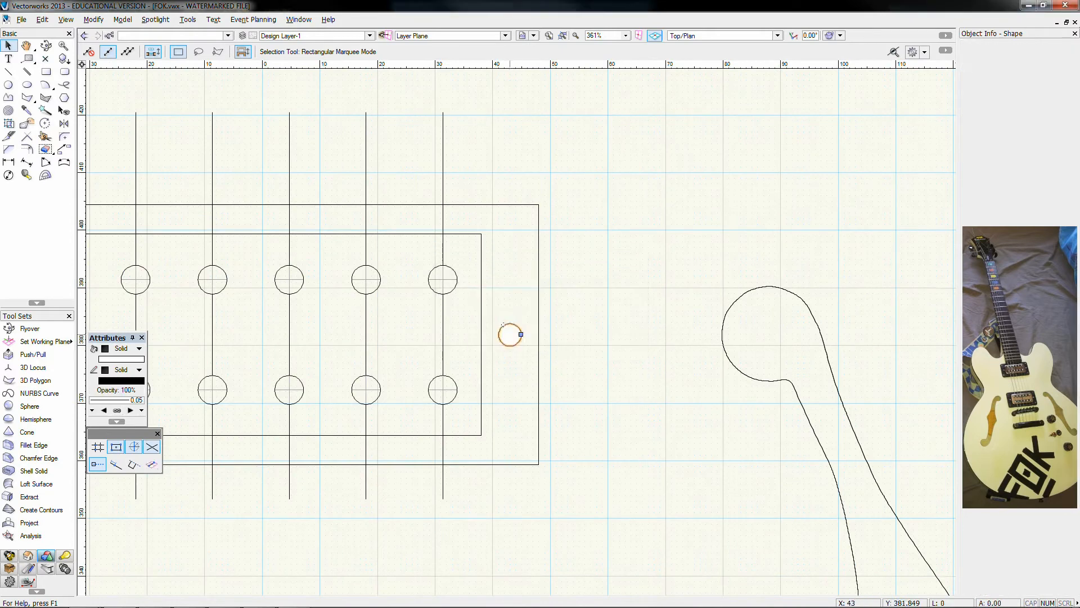
- Mirror the slotted screw head about the pickup's centre line to the opposite end of its frame, keeping the original
{"action": "scroll", "coordinate": [509, 335], "scroll_direction": "down", "scroll_amount": 2}
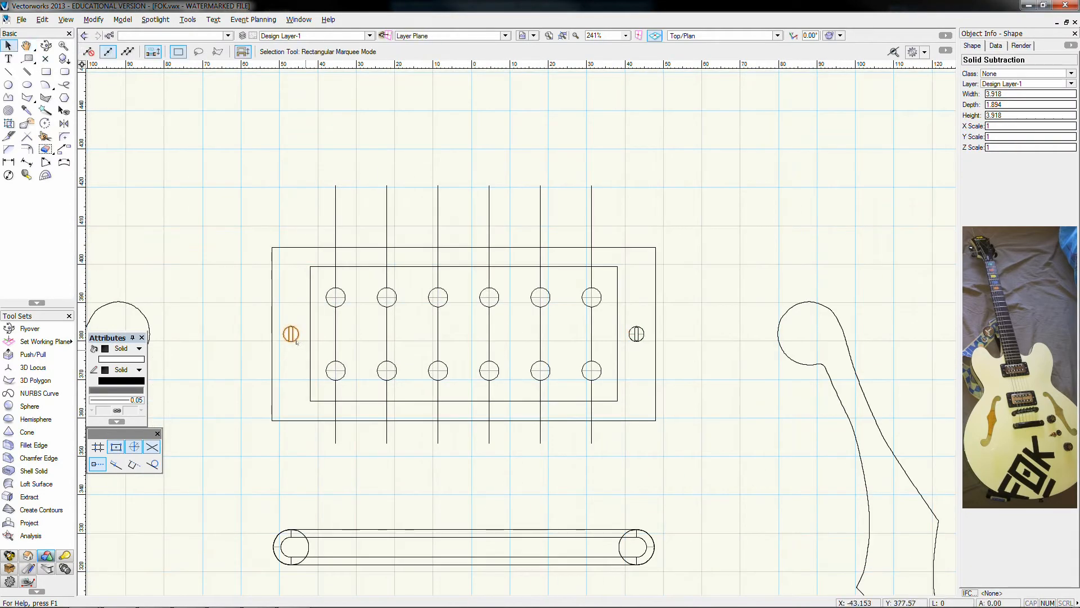
{"action": "left_click", "coordinate": [463, 344]}
{"action": "scroll", "coordinate": [462, 344], "scroll_direction": "down", "scroll_amount": 4}
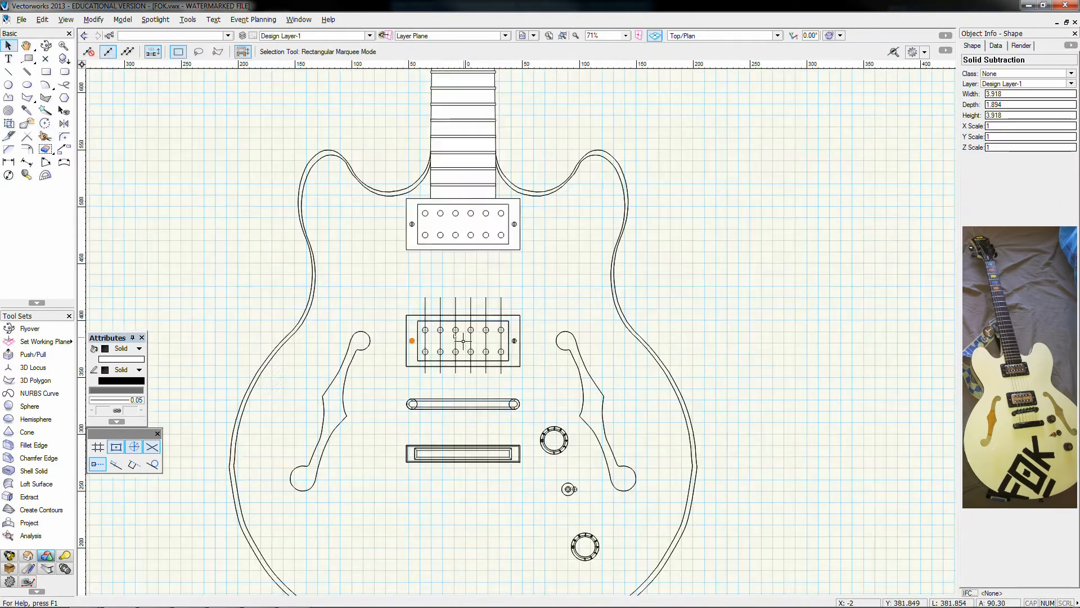
- Mirror a duplicate of the lower pickup group onto the upper pickup position beside the neck
{"action": "left_click_drag", "start_coordinate": [401, 353], "coordinate": [402, 354]}
{"action": "scroll", "coordinate": [509, 291], "scroll_direction": "up", "scroll_amount": 2}
{"action": "left_click", "coordinate": [65, 123]}
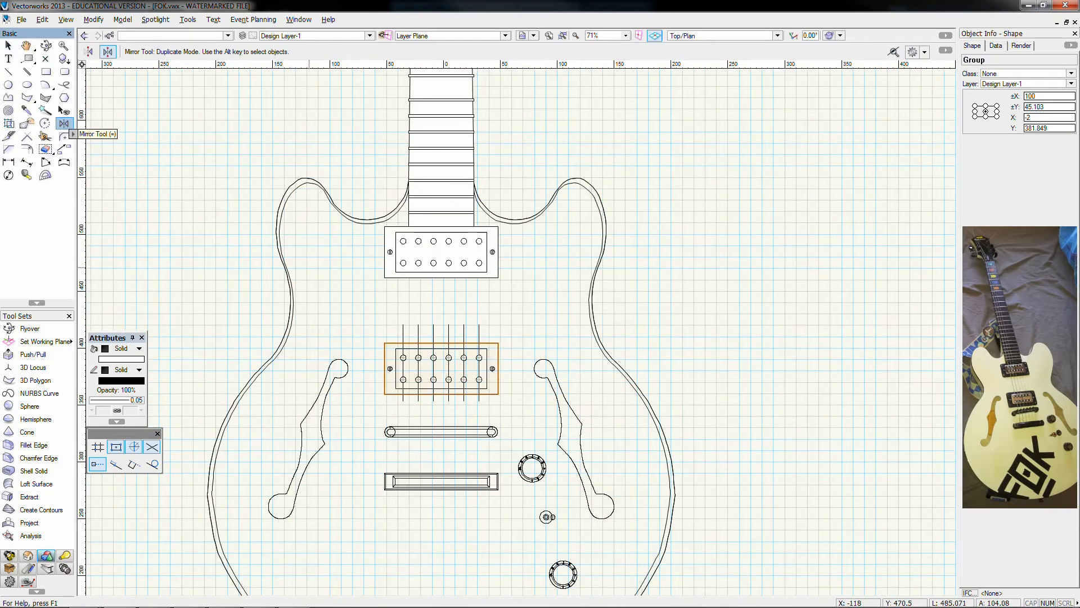
{"action": "left_click", "coordinate": [508, 309]}
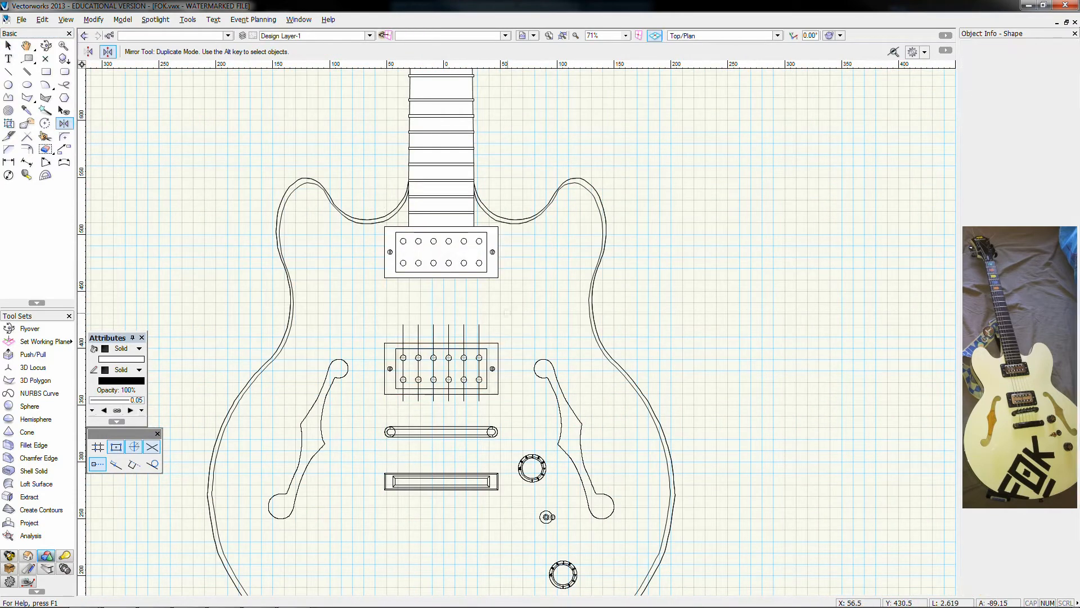
{"action": "key", "text": "x"}
{"action": "left_click_drag", "start_coordinate": [684, 307], "coordinate": [368, 224]}
{"action": "scroll", "coordinate": [482, 261], "scroll_direction": "up", "scroll_amount": 3}
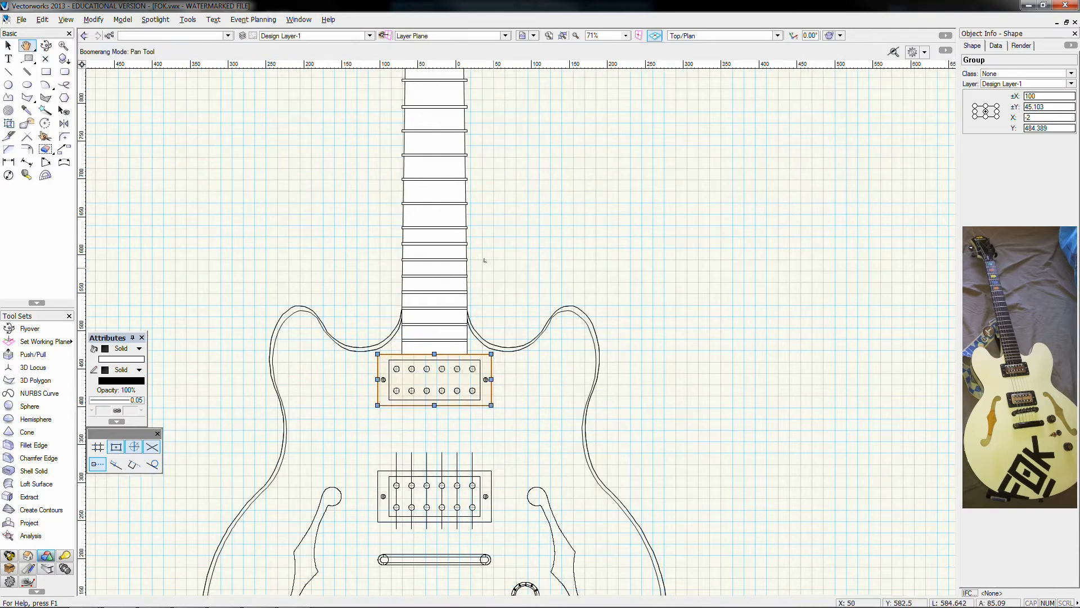
- Extrude the headstock outline 12 mm
{"action": "scroll", "coordinate": [473, 191], "scroll_direction": "down", "scroll_amount": 2}
{"action": "left_click", "coordinate": [470, 195]}
{"action": "key", "text": "ctrl+e"}
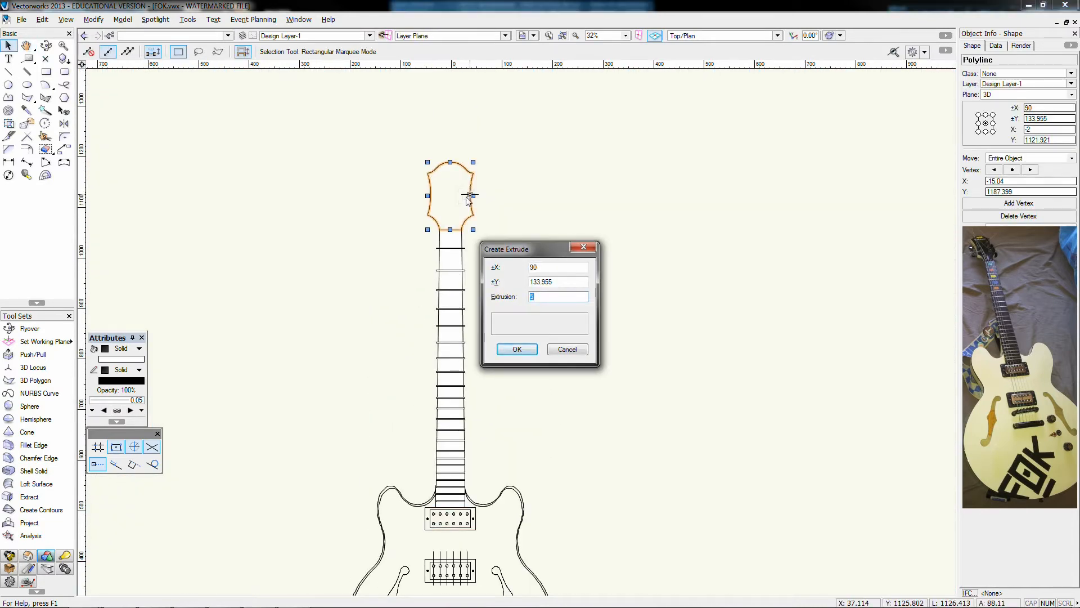
{"action": "key", "text": "Return"}
- Extrude the long tapered neck polygon 20 mm
{"action": "left_click", "coordinate": [482, 307]}
{"action": "left_click", "coordinate": [454, 231]}
{"action": "key", "text": "ctrl+e"}
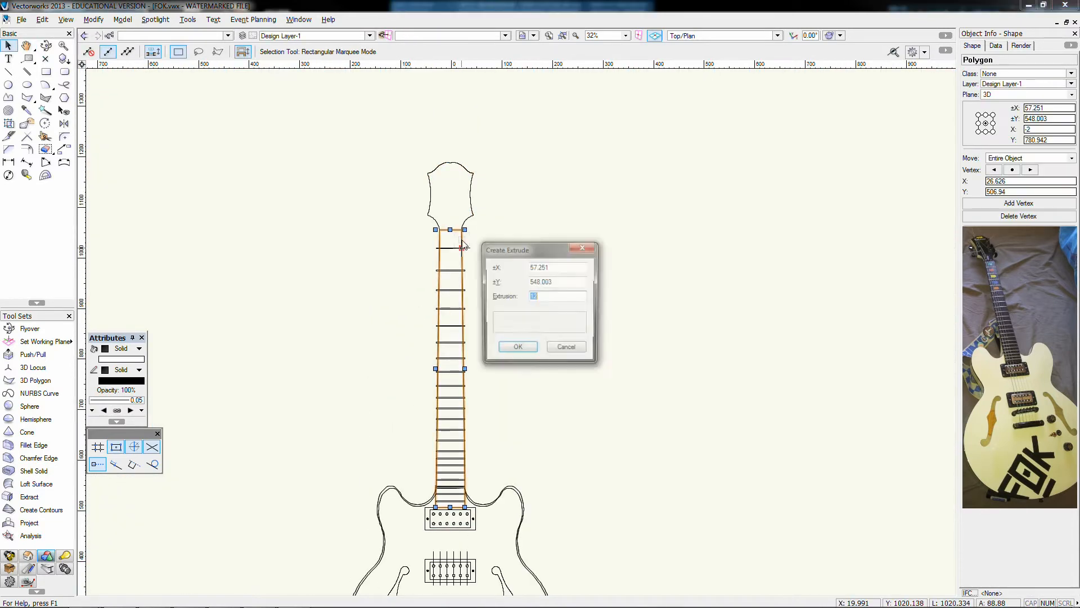
{"action": "key", "text": "Return"}
- In the right side view, lower the neck extrusion so its top face is level with the guitar body's top
{"action": "key", "text": "6"}
{"action": "scroll", "coordinate": [500, 303], "scroll_direction": "up", "scroll_amount": 7}
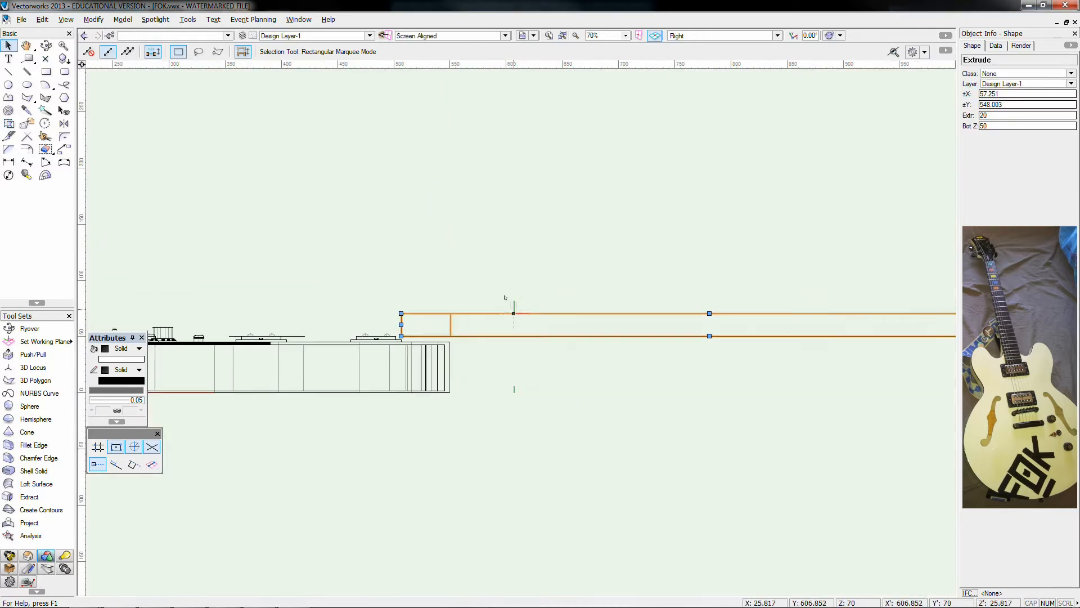
{"action": "middle_click_drag", "start_coordinate": [508, 285], "coordinate": [352, 208]}
{"action": "left_click", "coordinate": [231, 222]}
{"action": "scroll", "coordinate": [246, 266], "scroll_direction": "up", "scroll_amount": 3}
{"action": "left_click_drag", "start_coordinate": [244, 260], "coordinate": [241, 264]}
- Lower the headstock extrusion so its top face is flush with the top of the neck
{"action": "scroll", "coordinate": [242, 263], "scroll_direction": "down", "scroll_amount": 4}
{"action": "left_click", "coordinate": [782, 222]}
{"action": "middle_click_drag", "start_coordinate": [791, 223], "coordinate": [656, 242]}
{"action": "scroll", "coordinate": [625, 263], "scroll_direction": "up", "scroll_amount": 4}
{"action": "left_click_drag", "start_coordinate": [599, 287], "coordinate": [599, 319]}
{"action": "scroll", "coordinate": [598, 320], "scroll_direction": "down", "scroll_amount": 3}
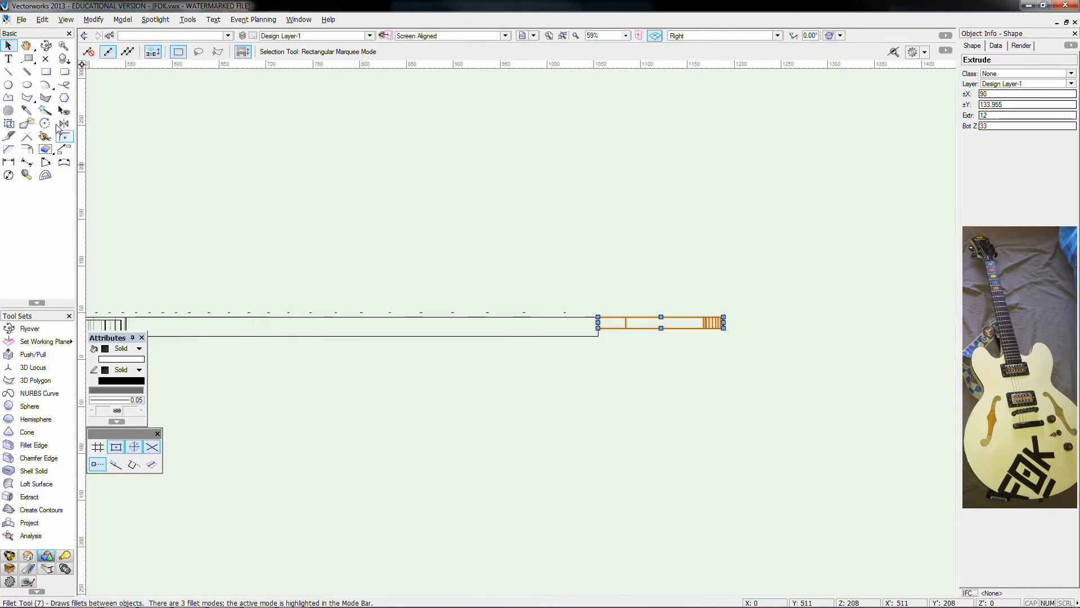
- Draw a three-point rotated rectangle under the neck, from the headstock's lower corner to the body edge, and extrude it 100 mm
{"action": "left_click", "coordinate": [46, 72]}
{"action": "left_click", "coordinate": [599, 330]}
{"action": "middle_click_drag", "start_coordinate": [174, 336], "coordinate": [484, 329]}
{"action": "scroll", "coordinate": [480, 329], "scroll_direction": "up", "scroll_amount": 2}
{"action": "scroll", "coordinate": [476, 332], "scroll_direction": "up", "scroll_amount": 3}
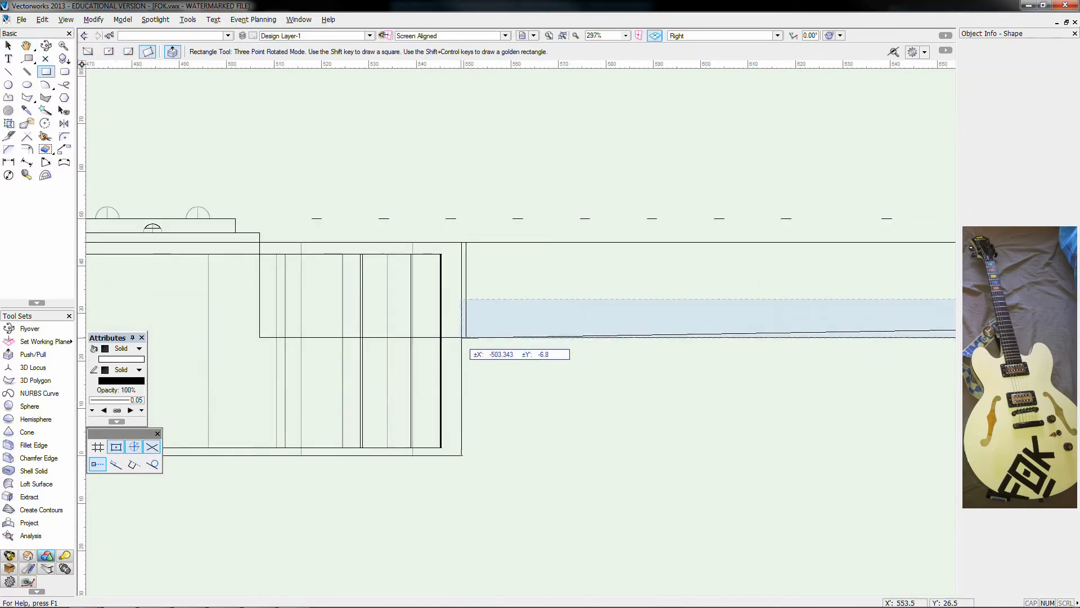
{"action": "left_click", "coordinate": [500, 449]}
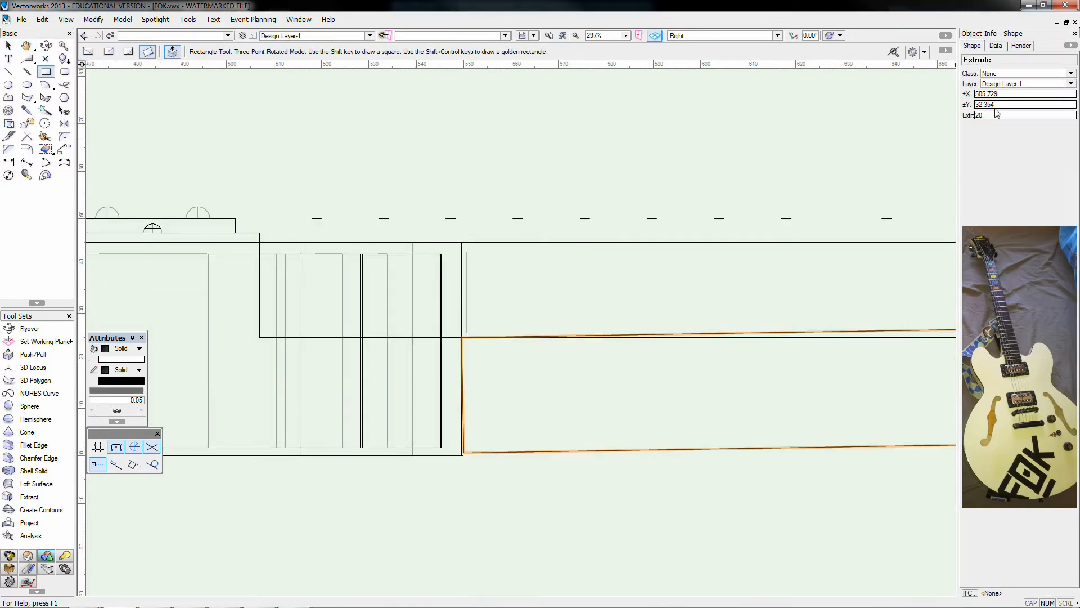
{"action": "type", "text": "100"}
{"action": "key", "text": "Return"}
- In the top view, move the extruded cutting block sideways so it spans the full width of the neck
{"action": "key", "text": "ctrl+5"}
{"action": "key", "text": "x"}
{"action": "scroll", "coordinate": [625, 267], "scroll_direction": "down", "scroll_amount": 4}
{"action": "left_click_drag", "start_coordinate": [607, 254], "coordinate": [563, 251]}
- Subtract the cutting block from the neck solid to taper its underside toward the headstock
{"action": "scroll", "coordinate": [642, 361], "scroll_direction": "up", "scroll_amount": 8}
{"action": "left_click", "coordinate": [613, 348], "text": "shift"}
{"action": "right_click", "coordinate": [610, 347]}
{"action": "left_click", "coordinate": [659, 211]}
{"action": "left_click", "coordinate": [532, 337]}
{"action": "scroll", "coordinate": [532, 339], "scroll_direction": "down", "scroll_amount": 3}
{"action": "left_click", "coordinate": [591, 412]}
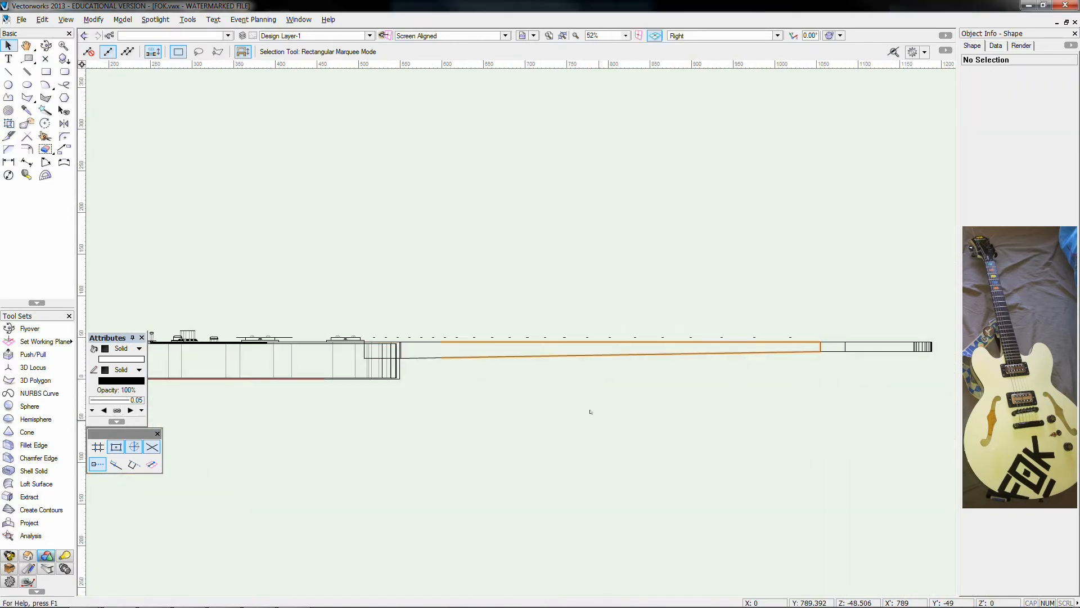
{"action": "scroll", "coordinate": [400, 375], "scroll_direction": "up", "scroll_amount": 3}
{"action": "middle_click_drag", "start_coordinate": [390, 382], "coordinate": [533, 373]}
{"action": "left_click", "coordinate": [9, 85]}
{"action": "left_click", "coordinate": [127, 52]}
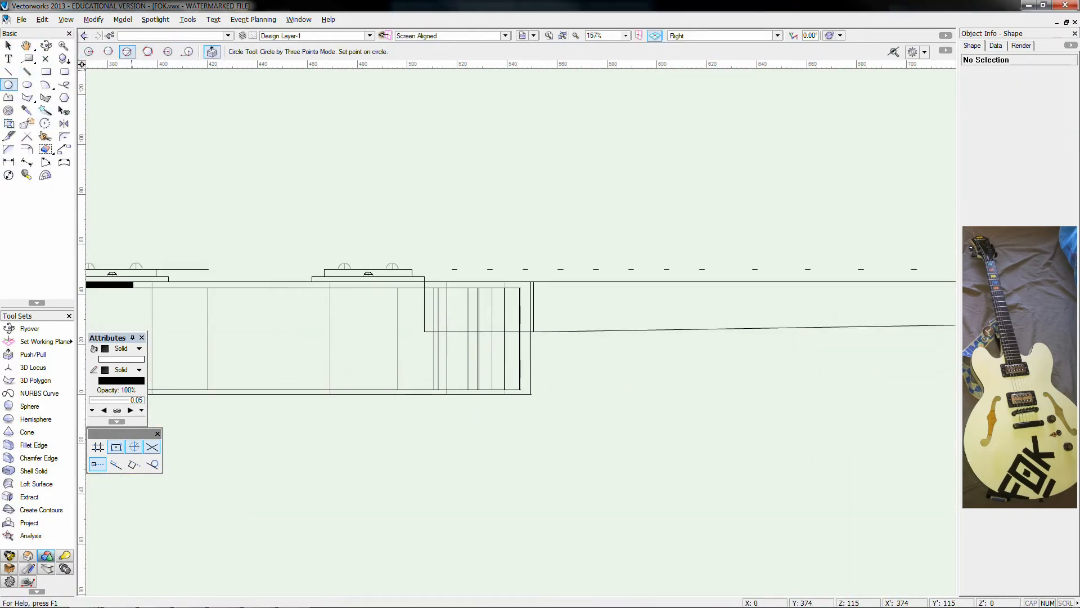
{"action": "key", "text": "x"}
- In the top view, draw an oval about 22 mm wide and 13 mm high beside the headstock's right edge
{"action": "scroll", "coordinate": [566, 443], "scroll_direction": "down", "scroll_amount": 4}
{"action": "key", "text": "ctrl+5"}
{"action": "middle_click_drag", "start_coordinate": [307, 225], "coordinate": [504, 415]}
{"action": "middle_click_drag", "start_coordinate": [504, 170], "coordinate": [429, 364]}
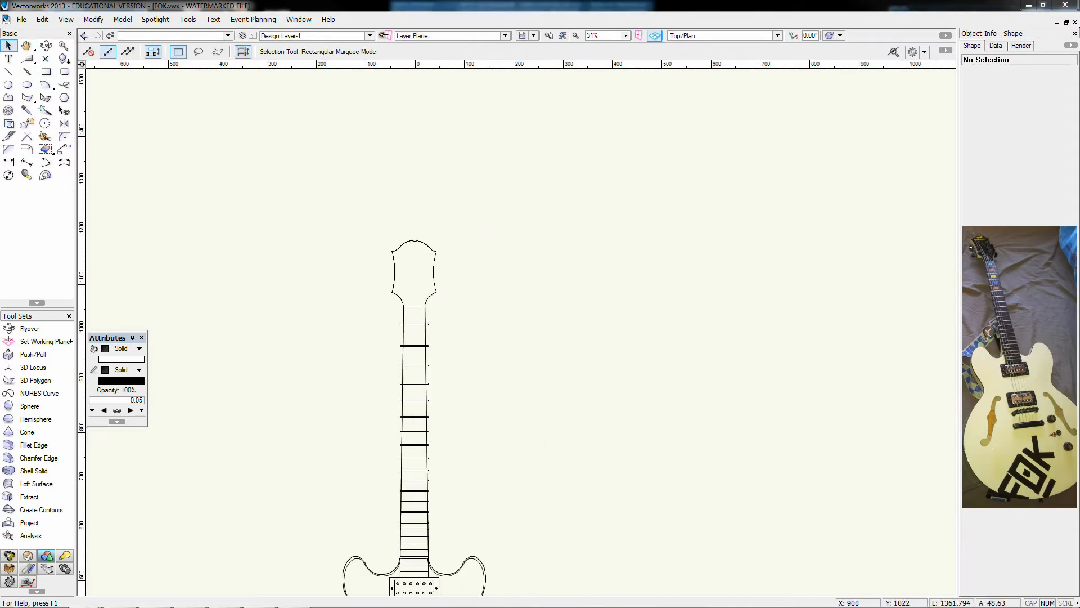
{"action": "left_click", "coordinate": [470, 284]}
{"action": "scroll", "coordinate": [461, 283], "scroll_direction": "up", "scroll_amount": 4}
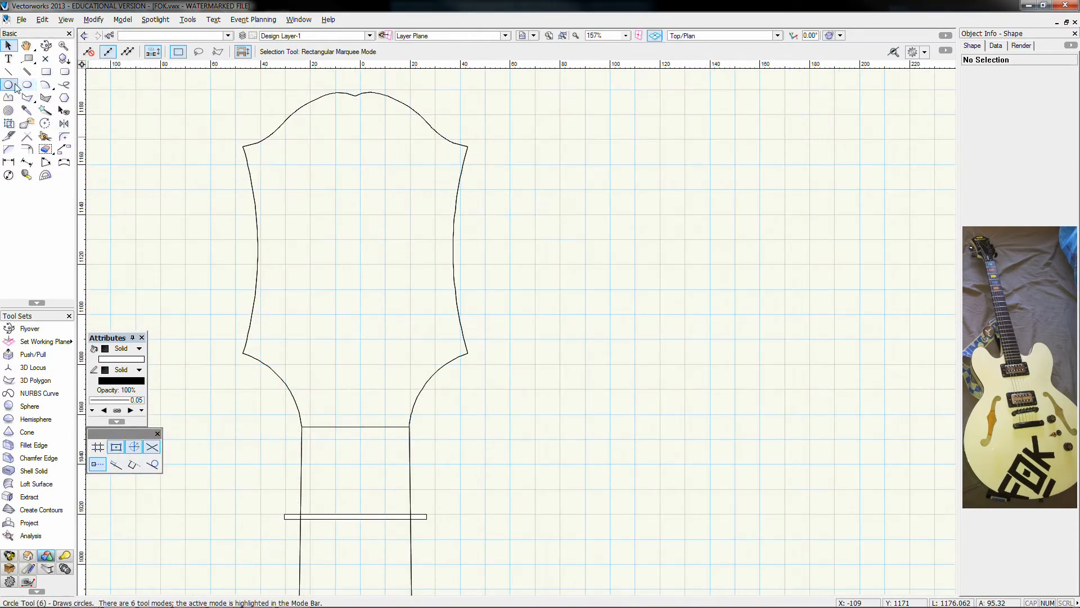
{"action": "scroll", "coordinate": [578, 301], "scroll_direction": "up", "scroll_amount": 3}
{"action": "scroll", "coordinate": [516, 302], "scroll_direction": "down", "scroll_amount": 1}
{"action": "left_click", "coordinate": [527, 294]}
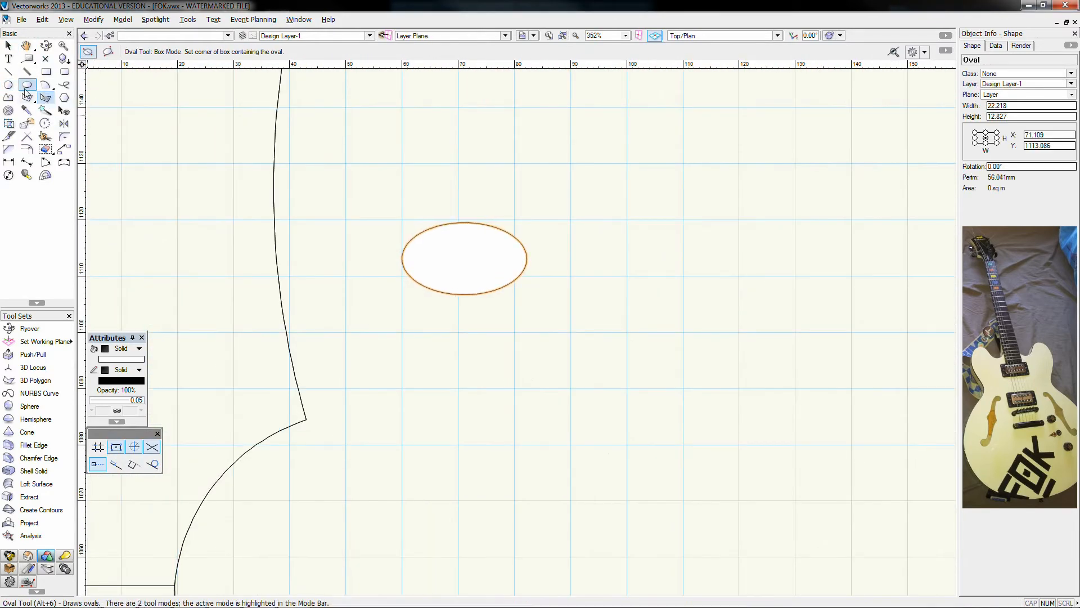
- Clip away the left half of the oval with a rotated rectangle starting at its vertical midline, and delete the rectangle
{"action": "left_click", "coordinate": [46, 71]}
{"action": "left_click", "coordinate": [464, 222]}
{"action": "left_click", "coordinate": [464, 324]}
{"action": "left_click", "coordinate": [399, 324]}
{"action": "key", "text": "x"}
{"action": "left_click", "coordinate": [490, 279], "text": "shift"}
{"action": "key", "text": "ctrl+alt+c"}
{"action": "key", "text": "Delete"}
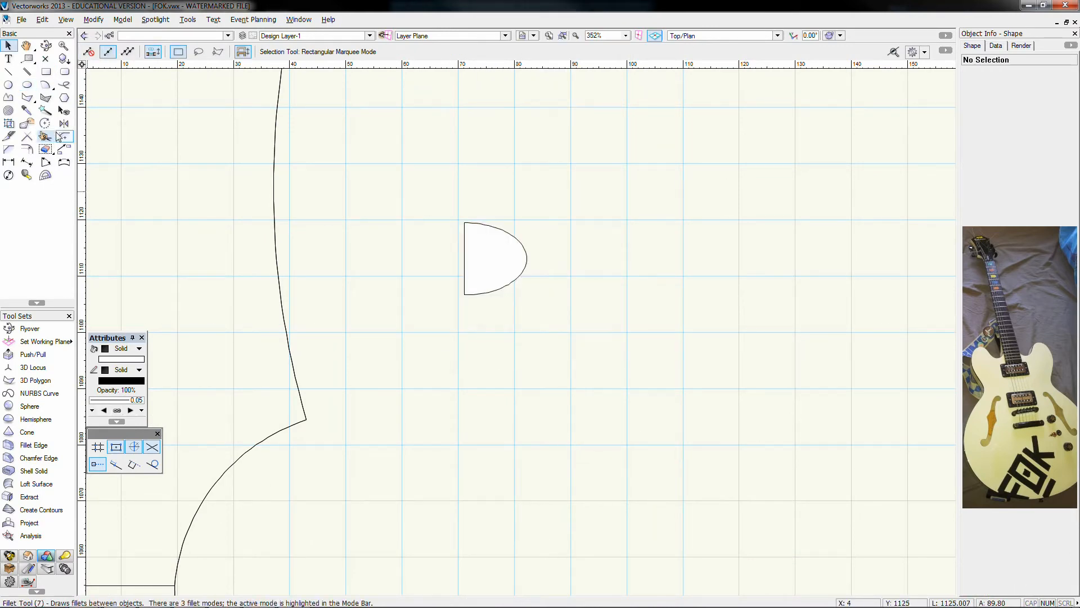
- Fillet the two sharp corners of the half oval with a 2 mm radius
{"action": "left_click", "coordinate": [64, 137]}
{"action": "left_click_drag", "start_coordinate": [195, 51], "coordinate": [156, 52]}
{"action": "left_click", "coordinate": [465, 287]}
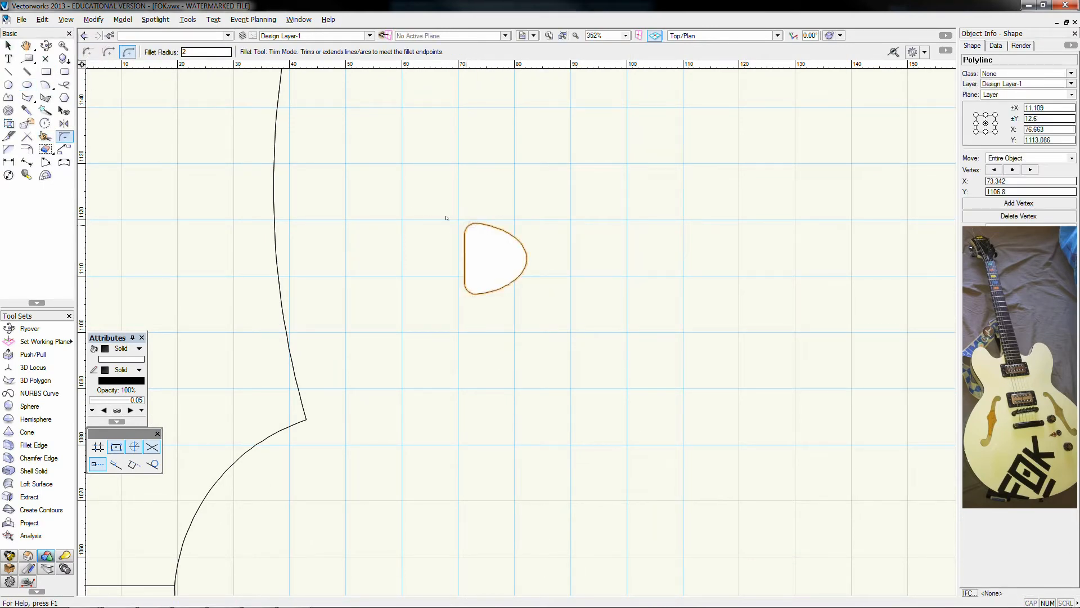
- Draw a stem rectangle about 7.8 by 1.9 mm against the half oval's flat side and center it on that side
{"action": "key", "text": "4"}
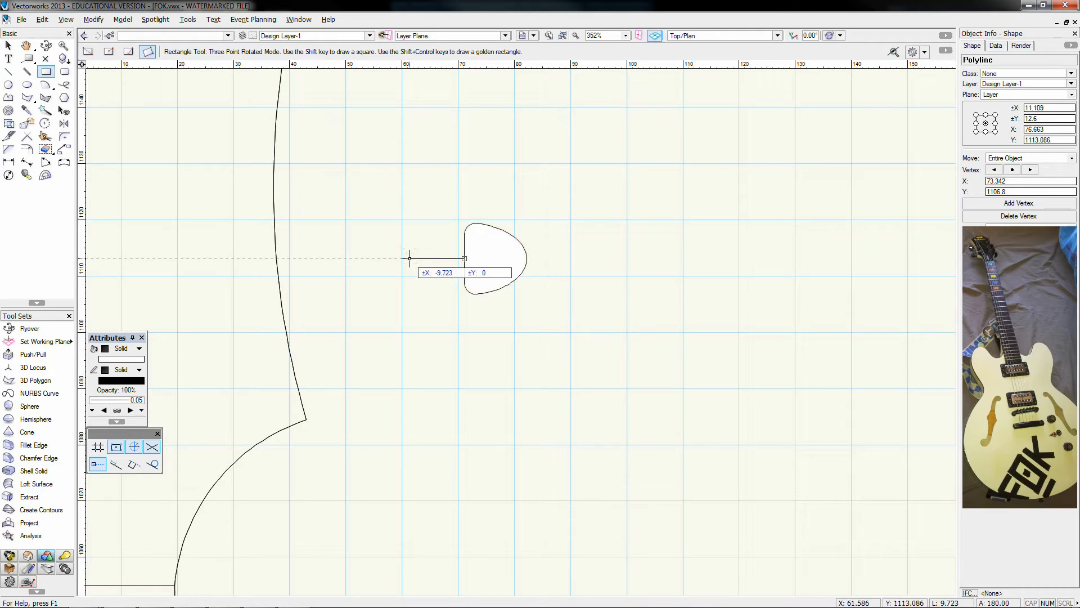
{"action": "left_click", "coordinate": [421, 258]}
{"action": "left_click", "coordinate": [422, 248]}
{"action": "key", "text": "x"}
{"action": "key", "text": "x"}
{"action": "scroll", "coordinate": [431, 243], "scroll_direction": "up", "scroll_amount": 2}
{"action": "left_click", "coordinate": [406, 265]}
{"action": "key", "text": "x"}
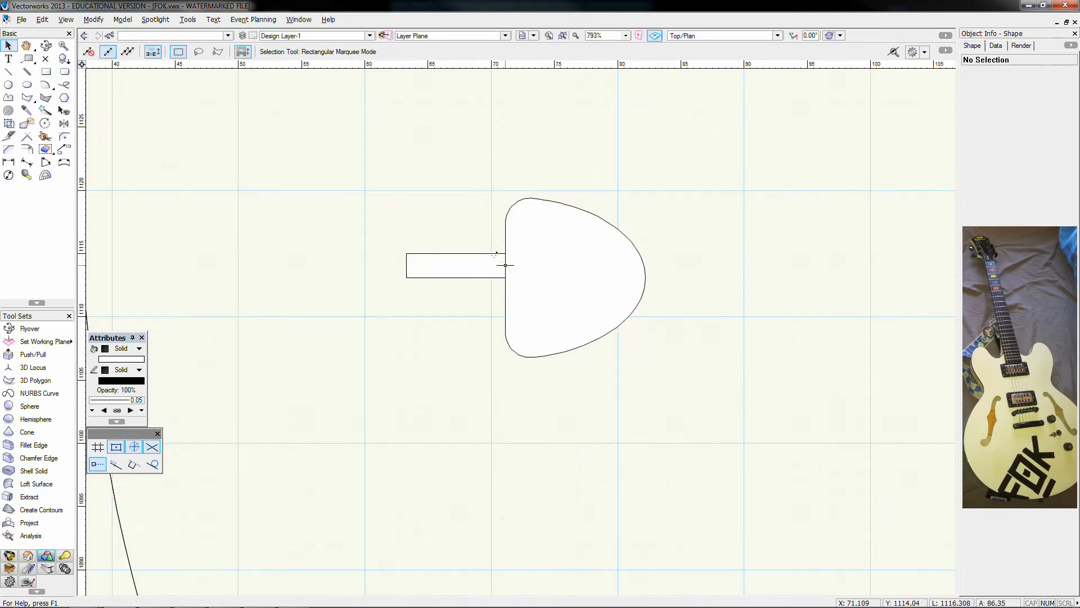
{"action": "left_click_drag", "start_coordinate": [505, 265], "coordinate": [505, 277]}
{"action": "scroll", "coordinate": [754, 266], "scroll_direction": "down", "scroll_amount": 5}
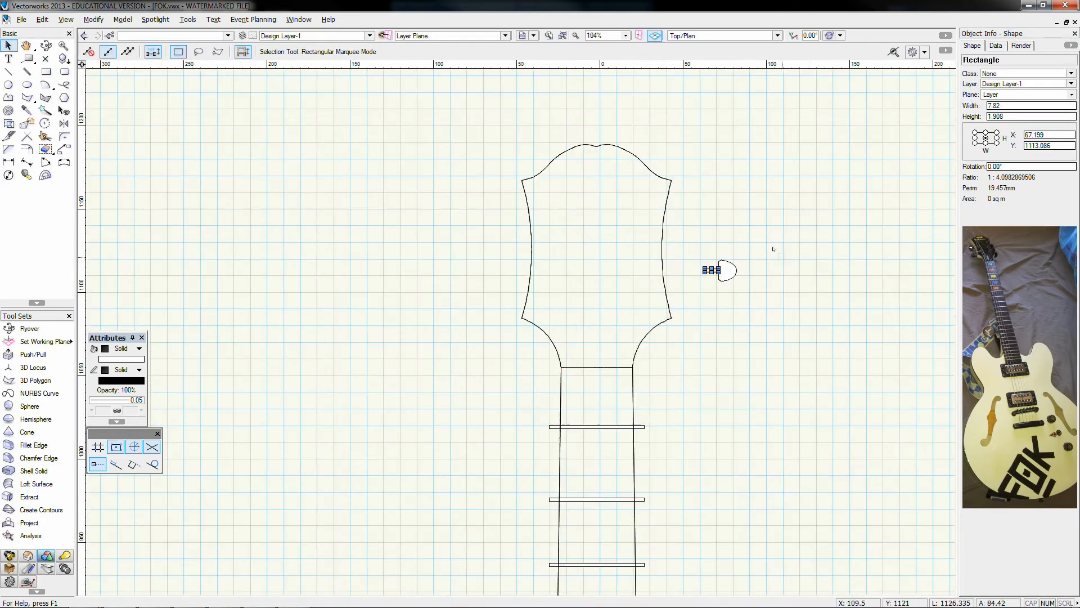
- Extrude the rounded half oval 4 mm to form the tuner knob
{"action": "middle_click_drag", "start_coordinate": [744, 269], "coordinate": [588, 289]}
{"action": "scroll", "coordinate": [588, 289], "scroll_direction": "up", "scroll_amount": 2}
{"action": "left_click", "coordinate": [566, 303]}
{"action": "key", "text": "ctrl+e"}
{"action": "key", "text": "Return"}
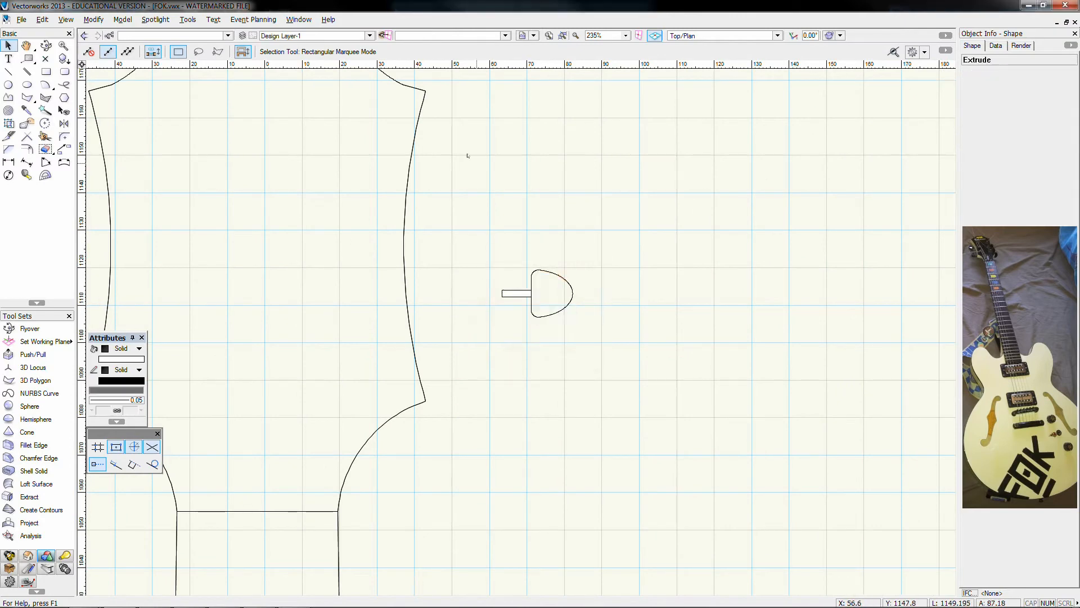
{"action": "left_click", "coordinate": [465, 157]}
- In an isometric view, round the top and bottom perimeter edges of the knob with Fillet Edge
{"action": "key", "text": "3"}
{"action": "scroll", "coordinate": [670, 338], "scroll_direction": "down", "scroll_amount": 7}
{"action": "scroll", "coordinate": [668, 337], "scroll_direction": "up", "scroll_amount": 8}
{"action": "left_click", "coordinate": [33, 445]}
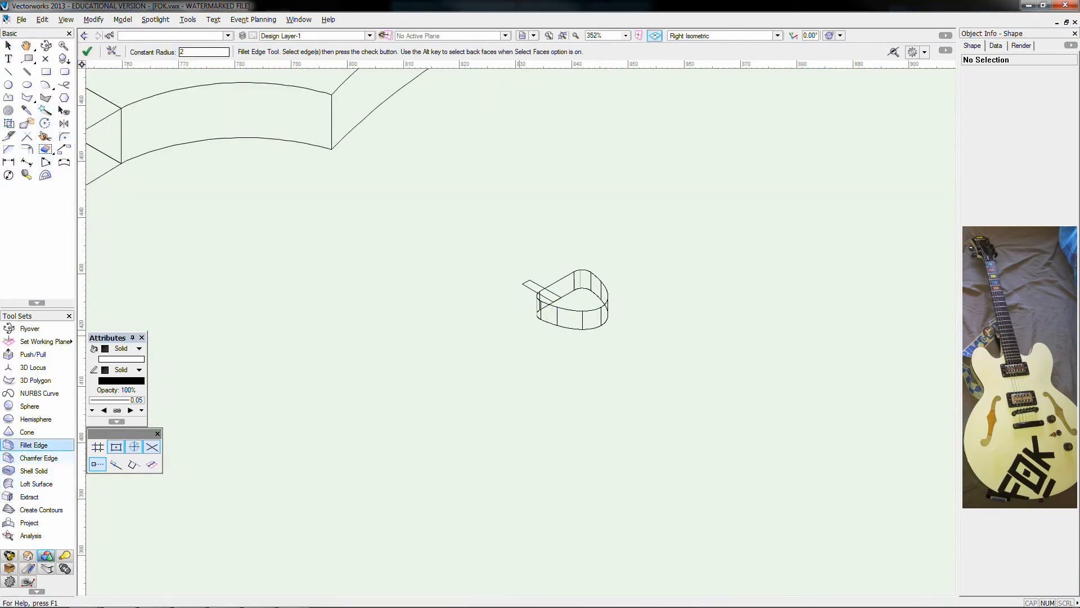
{"action": "scroll", "coordinate": [530, 291], "scroll_direction": "up", "scroll_amount": 5}
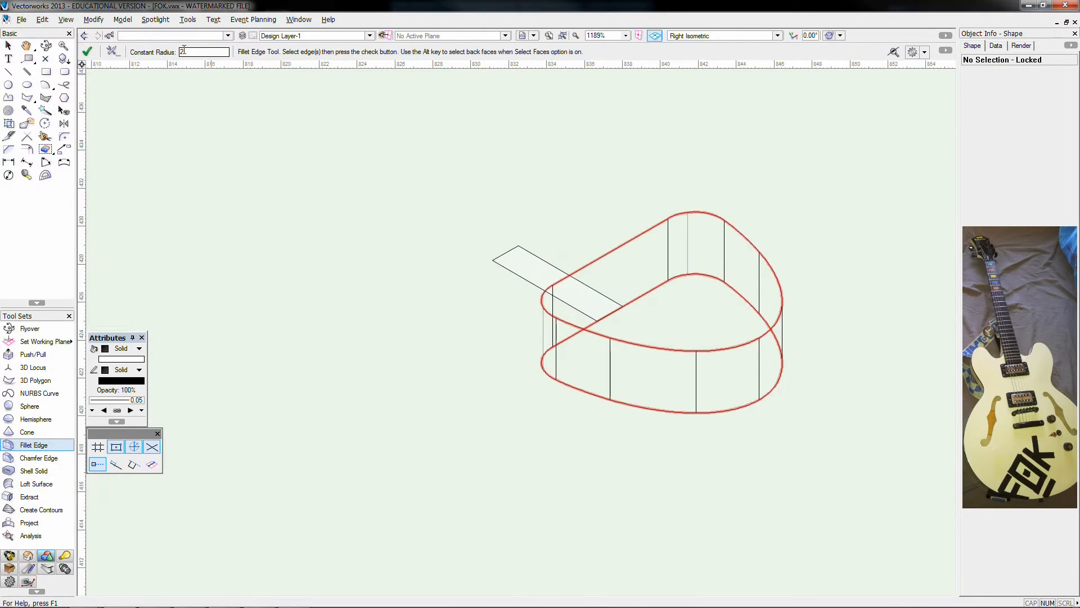
{"action": "left_click", "coordinate": [89, 53]}
{"action": "key", "text": "x"}
{"action": "key", "text": "x"}
{"action": "scroll", "coordinate": [455, 290], "scroll_direction": "down", "scroll_amount": 1}
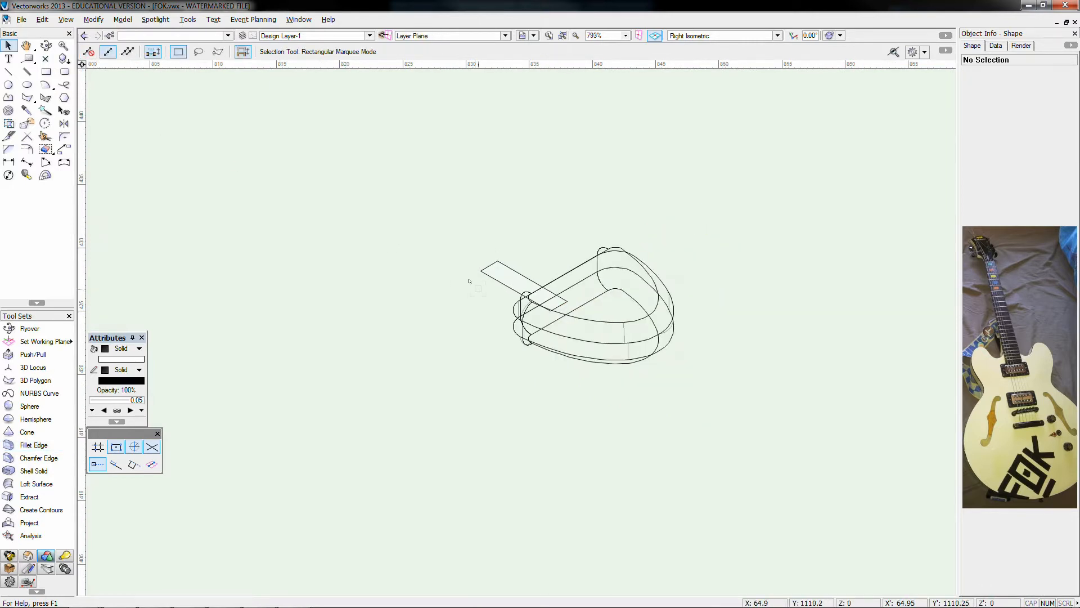
- In the right side view, draw a circle of about 1.5 mm radius at the knob's center and extrude it 20 mm
{"action": "key", "text": "ctrl+6"}
{"action": "scroll", "coordinate": [863, 348], "scroll_direction": "up", "scroll_amount": 7}
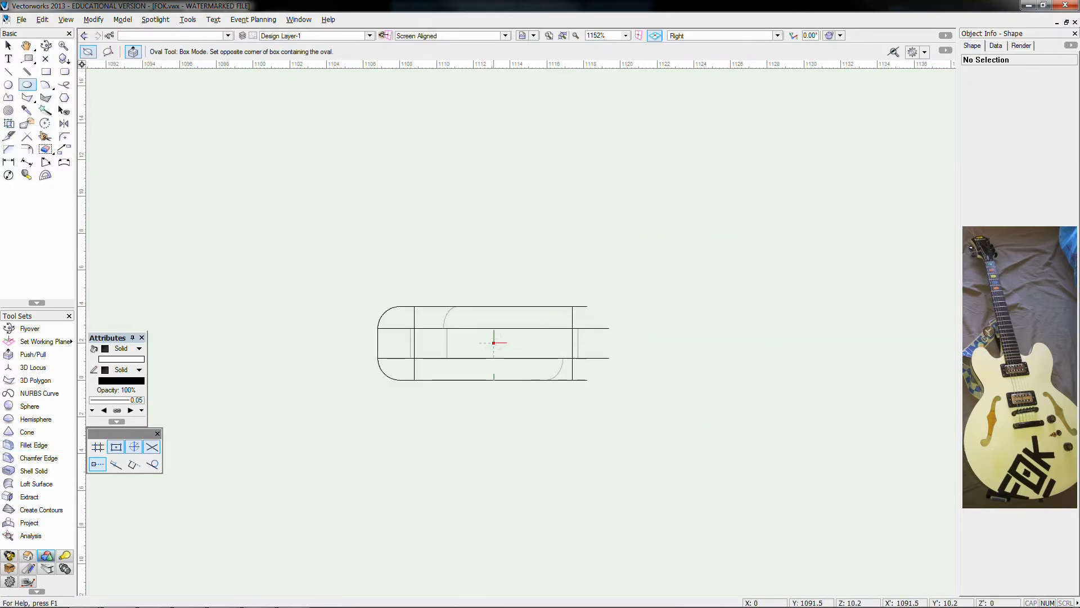
{"action": "left_click", "coordinate": [7, 84]}
{"action": "left_click", "coordinate": [494, 343]}
{"action": "left_click", "coordinate": [521, 343]}
{"action": "key", "text": "ctrl+e"}
{"action": "type", "text": "10"}
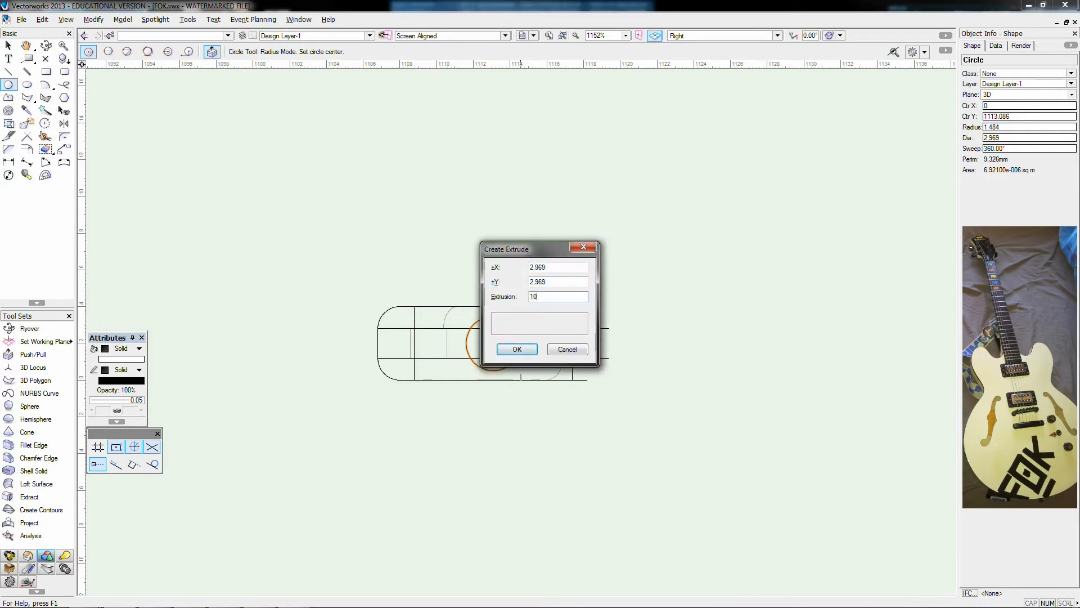
{"action": "type", "text": "20"}
{"action": "key", "text": "Return"}
- In the top view, delete the flat stem rectangle and move the extruded rod into the knob's flat side
{"action": "key", "text": "ctrl+5"}
{"action": "scroll", "coordinate": [445, 381], "scroll_direction": "down", "scroll_amount": 11}
{"action": "key", "text": "x"}
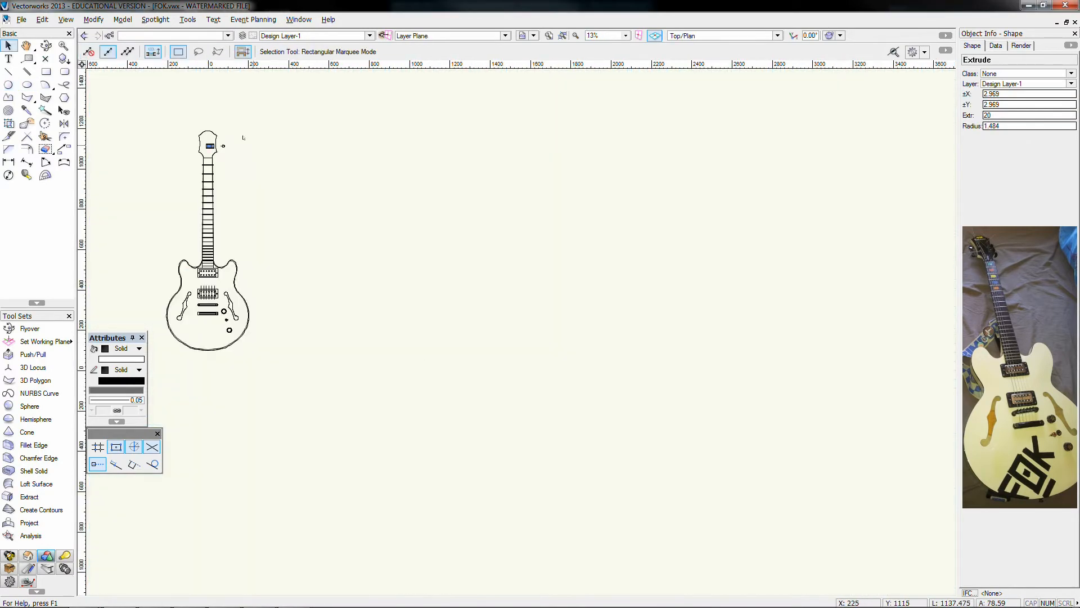
{"action": "scroll", "coordinate": [200, 144], "scroll_direction": "up", "scroll_amount": 7}
{"action": "left_click", "coordinate": [590, 171]}
{"action": "key", "text": "Delete"}
{"action": "left_click_drag", "start_coordinate": [433, 174], "coordinate": [614, 174]}
{"action": "scroll", "coordinate": [615, 174], "scroll_direction": "up", "scroll_amount": 7}
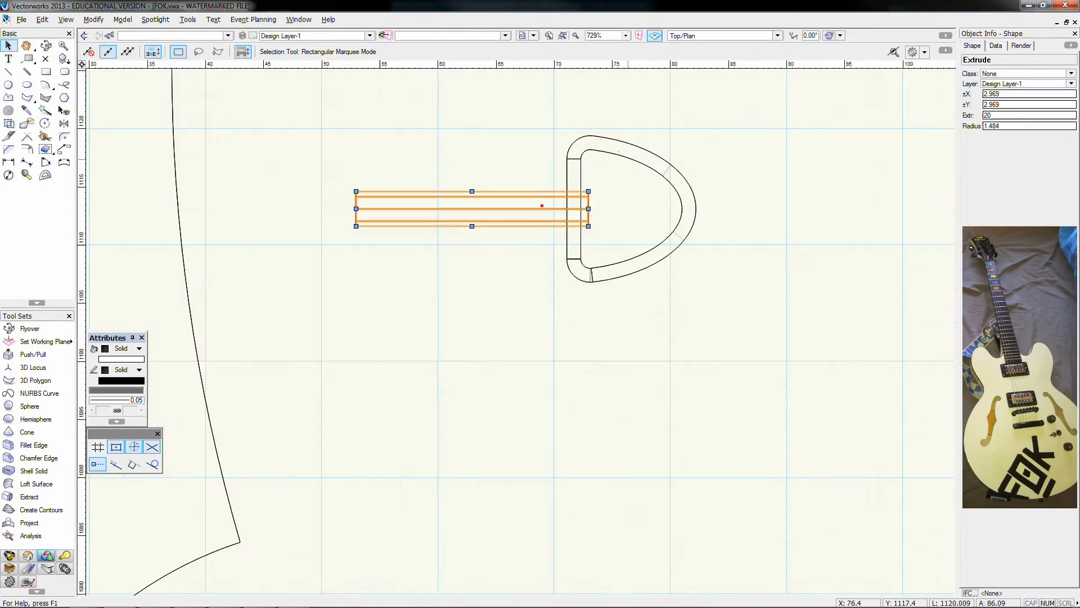
- Combine the rod and the knob into one solid with Add Solids
{"action": "scroll", "coordinate": [269, 220], "scroll_direction": "down", "scroll_amount": 7}
{"action": "left_click_drag", "start_coordinate": [294, 181], "coordinate": [472, 296]}
{"action": "right_click", "coordinate": [472, 297]}
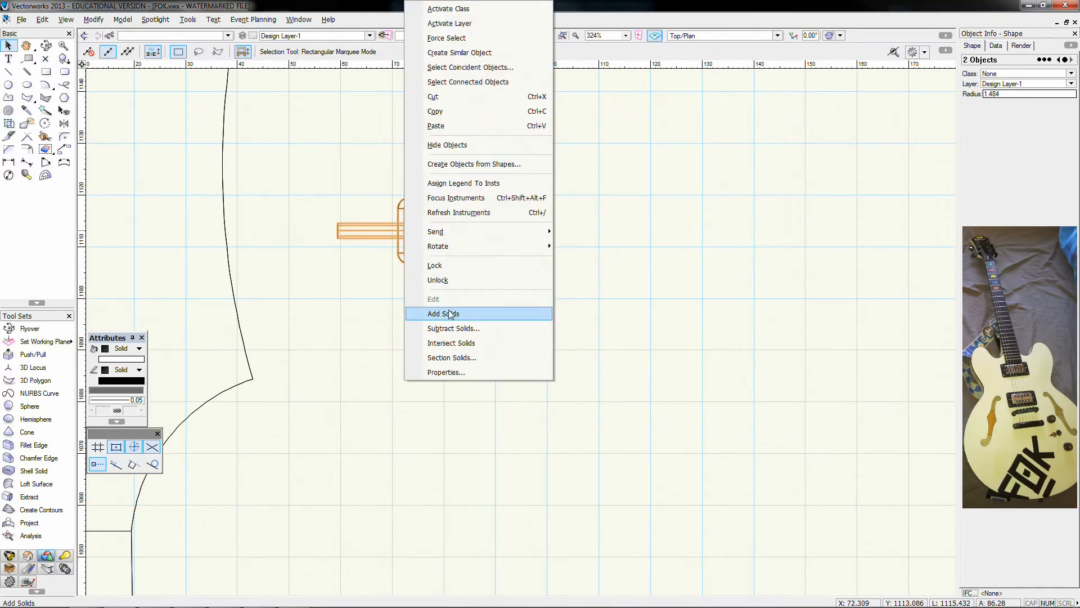
{"action": "left_click", "coordinate": [507, 313]}
- Move the combined tuner knob to the headstock's right edge so its rod overlaps the edge
{"action": "left_click_drag", "start_coordinate": [347, 258], "coordinate": [340, 257]}
{"action": "middle_click_drag", "start_coordinate": [364, 220], "coordinate": [620, 286]}
{"action": "scroll", "coordinate": [620, 287], "scroll_direction": "down", "scroll_amount": 1}
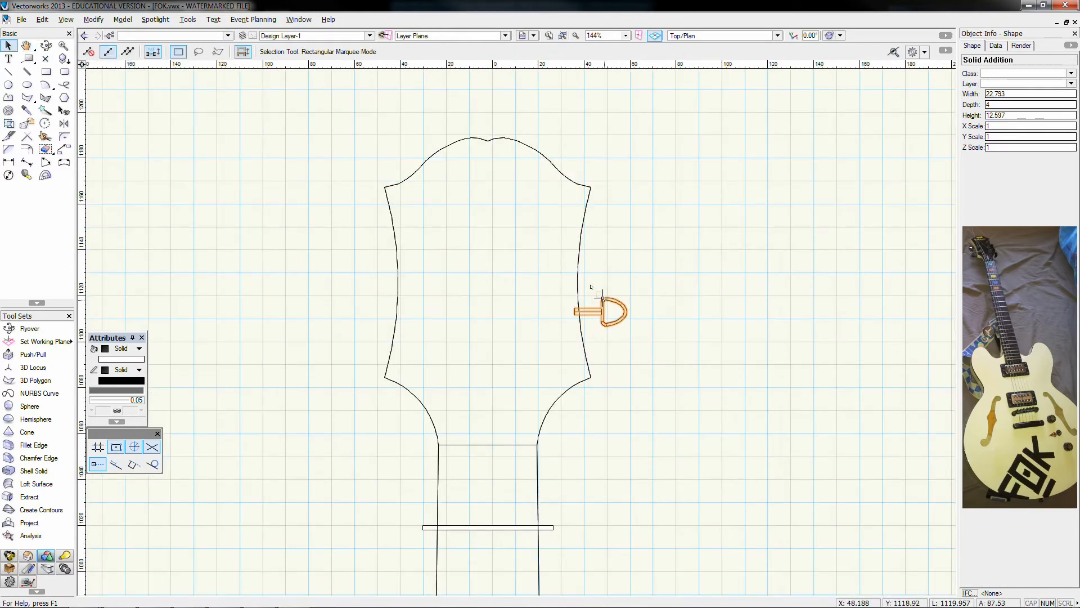
- Draw three concentric circles with radii of about 1.6, 2.5 and 3.8 mm on the headstock, in line with the knob's rod
{"action": "scroll", "coordinate": [590, 287], "scroll_direction": "up", "scroll_amount": 1}
{"action": "key", "text": "6"}
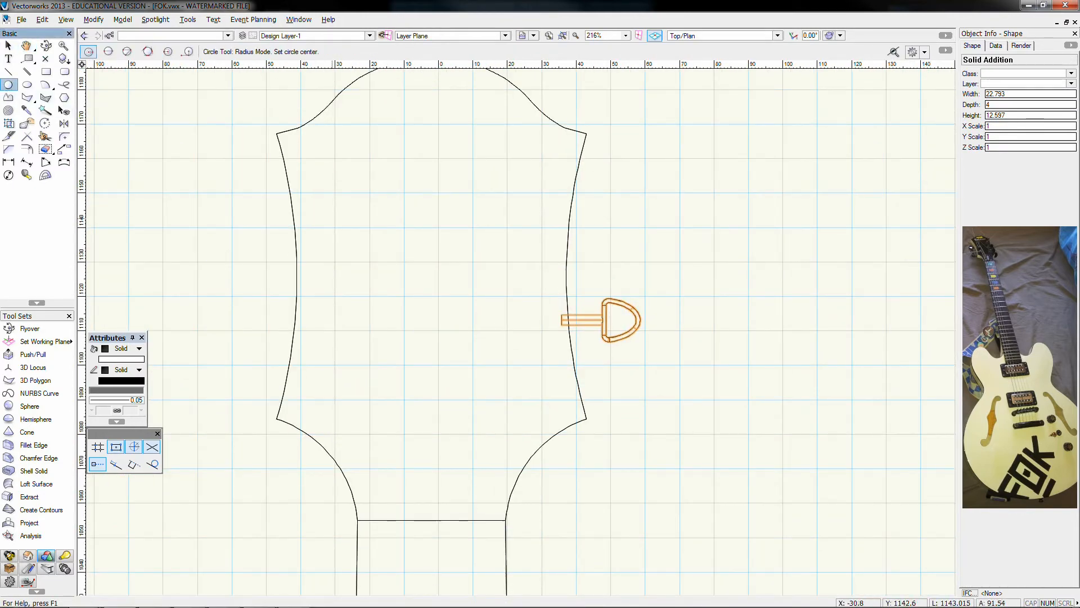
{"action": "scroll", "coordinate": [537, 320], "scroll_direction": "up", "scroll_amount": 2}
{"action": "left_click", "coordinate": [526, 319]}
{"action": "left_click", "coordinate": [544, 318]}
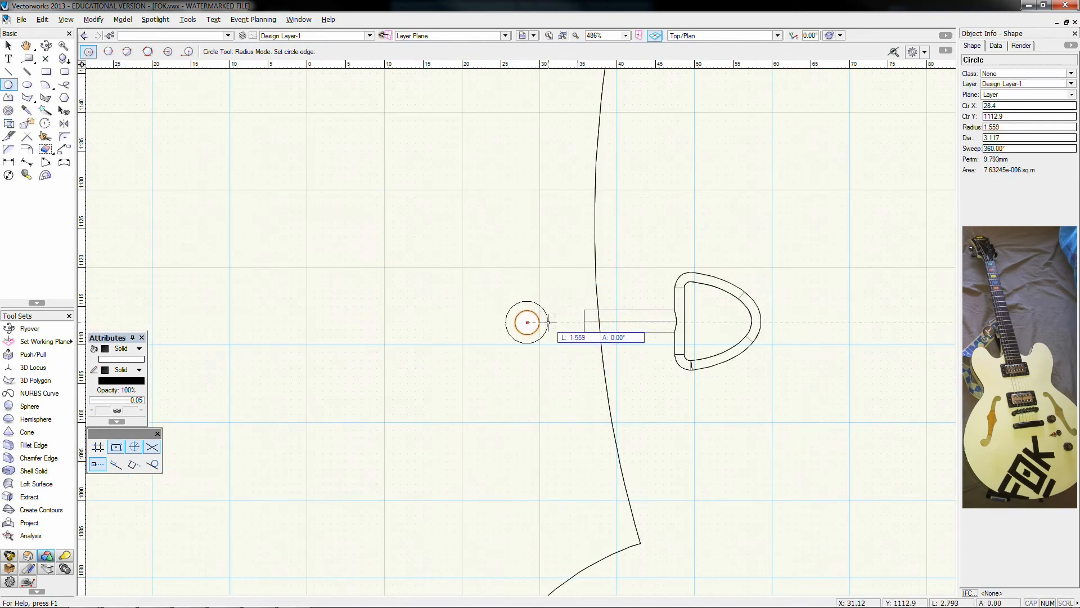
{"action": "scroll", "coordinate": [549, 319], "scroll_direction": "up", "scroll_amount": 2}
{"action": "left_click", "coordinate": [566, 324]}
- Extrude the outer circle 0.5 mm and the middle circle 1.5 mm
{"action": "key", "text": "ctrl+e"}
{"action": "type", "text": "0.5"}
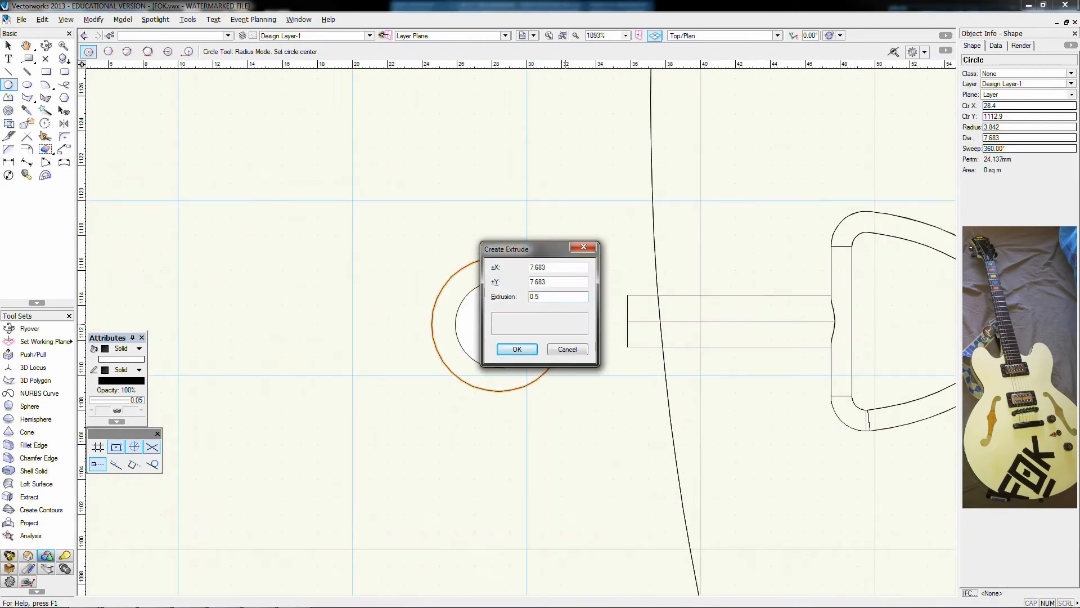
{"action": "key", "text": "Return"}
{"action": "key", "text": "x"}
{"action": "left_click", "coordinate": [524, 316]}
{"action": "key", "text": "ctrl+e"}
- Extrude the innermost circle 4 mm
{"action": "left_click", "coordinate": [525, 315]}
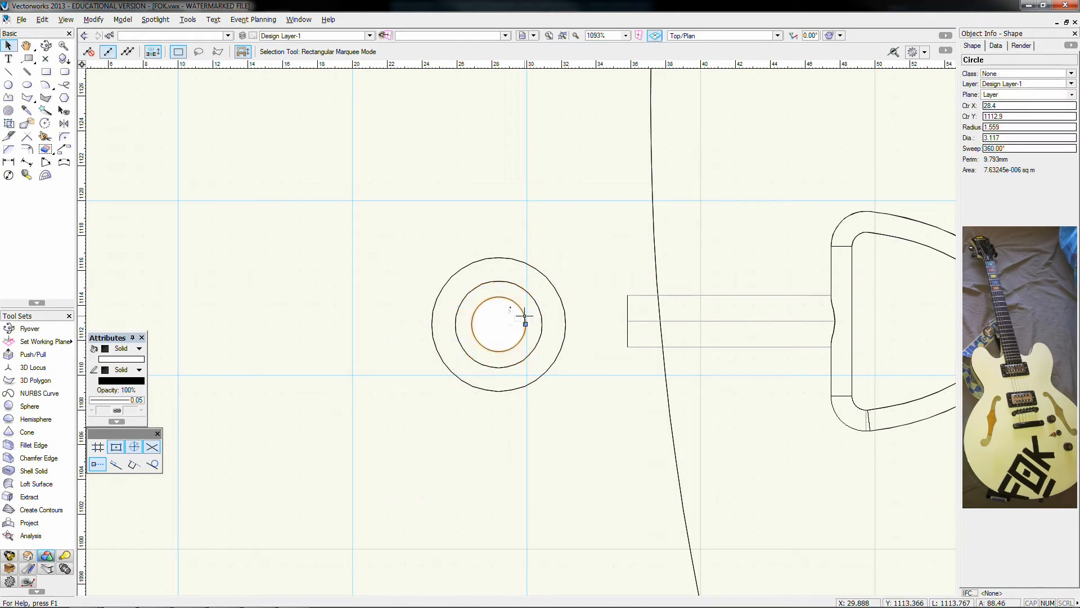
{"action": "key", "text": "ctrl+e"}
{"action": "type", "text": "4"}
{"action": "key", "text": "Return"}
- In the right side view, raise the inner cylinder to the middle one's stacked top height and move the middle cylinder up 0.5 mm
{"action": "key", "text": "KP_6"}
{"action": "left_click", "coordinate": [563, 36]}
{"action": "scroll", "coordinate": [528, 201], "scroll_direction": "down", "scroll_amount": 4}
{"action": "key", "text": "ctrl+m"}
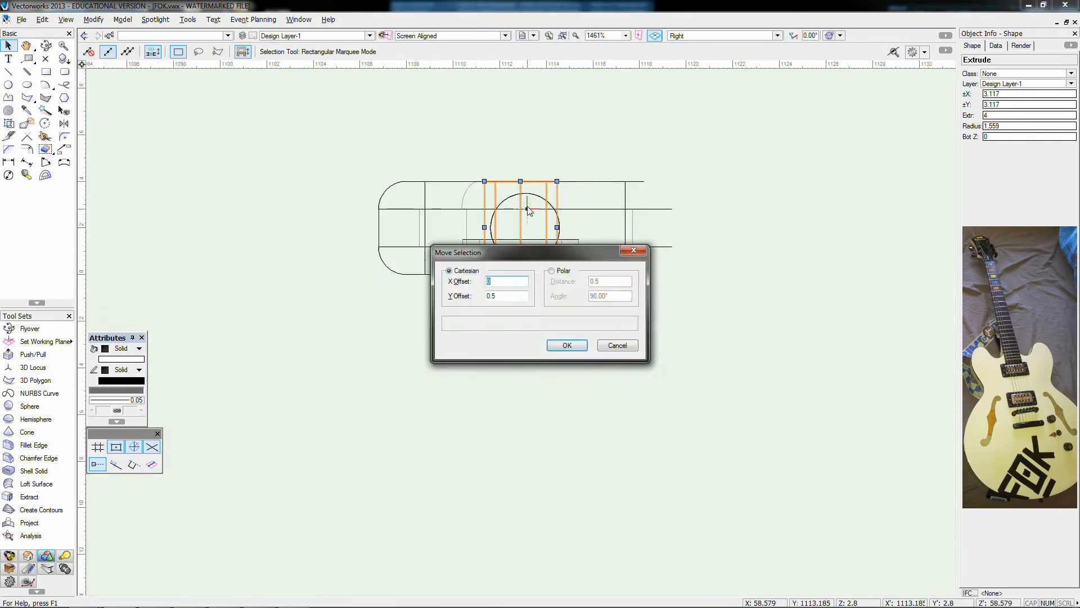
{"action": "key", "text": "Return"}
{"action": "left_click", "coordinate": [481, 239]}
{"action": "key", "text": "ctrl+m"}
{"action": "key", "text": "Return"}
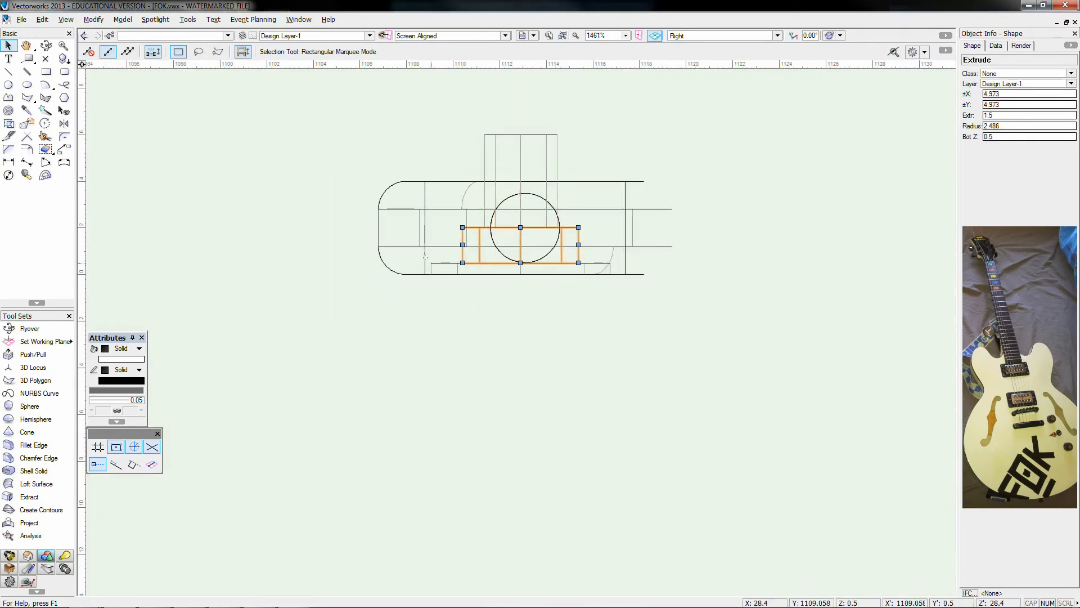
- In the right side view, place the tuning peg's stacked cylinders on the headstock's top face with the knob near its underside
{"action": "scroll", "coordinate": [626, 126], "scroll_direction": "down", "scroll_amount": 5}
{"action": "scroll", "coordinate": [605, 141], "scroll_direction": "up", "scroll_amount": 2}
{"action": "left_click_drag", "start_coordinate": [507, 202], "coordinate": [506, 256]}
{"action": "scroll", "coordinate": [505, 300], "scroll_direction": "down", "scroll_amount": 1}
{"action": "left_click_drag", "start_coordinate": [463, 454], "coordinate": [604, 586]}
{"action": "key", "text": "KP_0"}
{"action": "scroll", "coordinate": [566, 468], "scroll_direction": "down", "scroll_amount": 8}
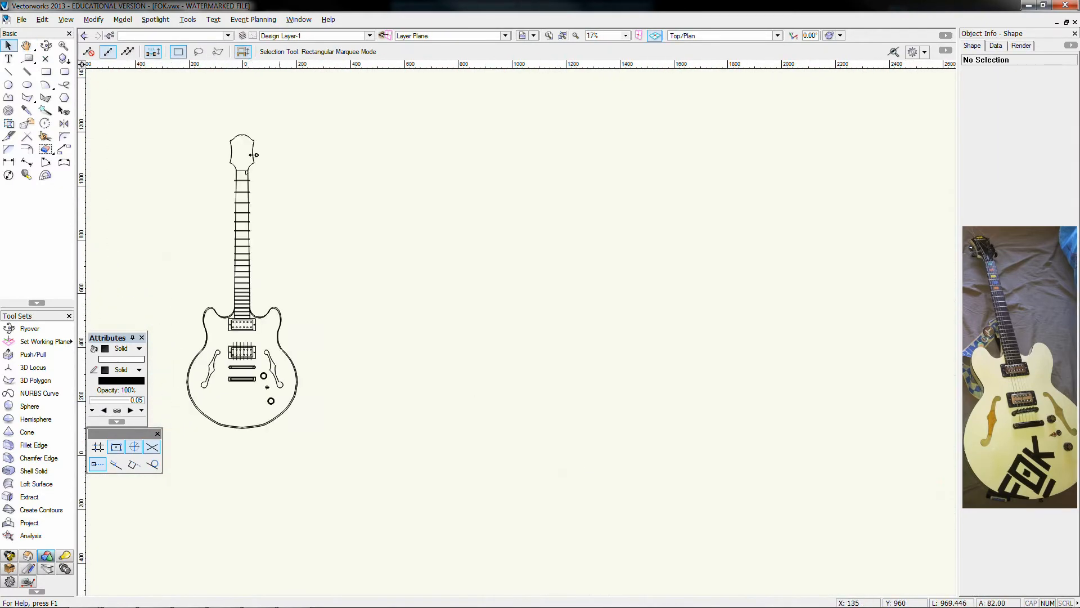
- In plan view, move the tuning knob sideways until its rod meets the peg's outer circle
{"action": "scroll", "coordinate": [234, 148], "scroll_direction": "up", "scroll_amount": 6}
{"action": "left_click", "coordinate": [493, 229]}
{"action": "scroll", "coordinate": [494, 226], "scroll_direction": "up", "scroll_amount": 2}
{"action": "left_click_drag", "start_coordinate": [467, 244], "coordinate": [443, 244]}
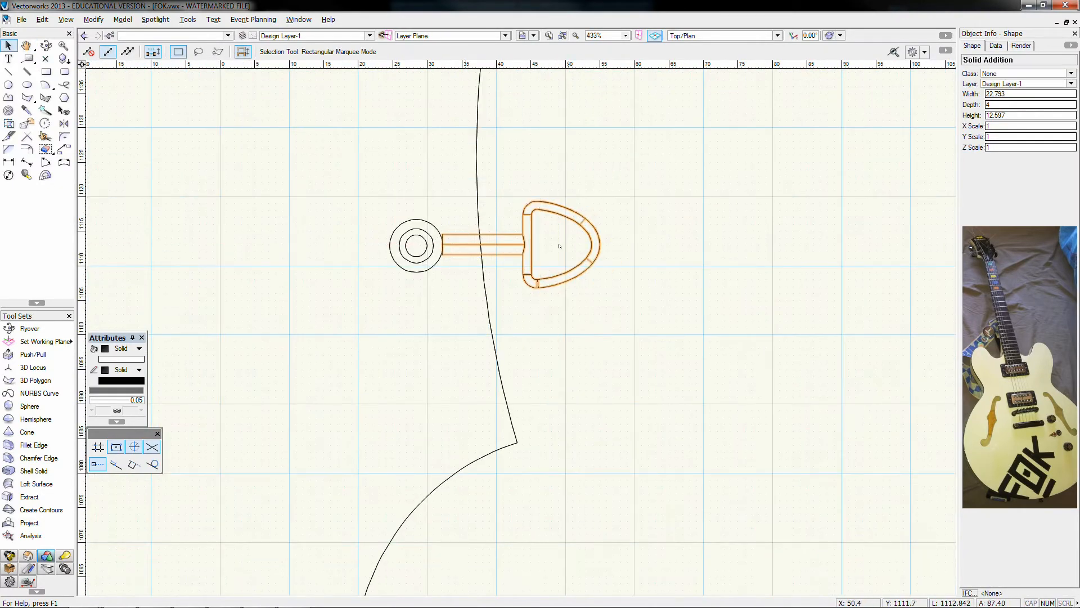
- Distribute two evenly spaced copies of the peg and knob along the headstock's edge towards its tip using Move by Points
{"action": "scroll", "coordinate": [568, 254], "scroll_direction": "down", "scroll_amount": 3}
{"action": "left_click_drag", "start_coordinate": [630, 225], "coordinate": [510, 270]}
{"action": "left_click", "coordinate": [65, 149]}
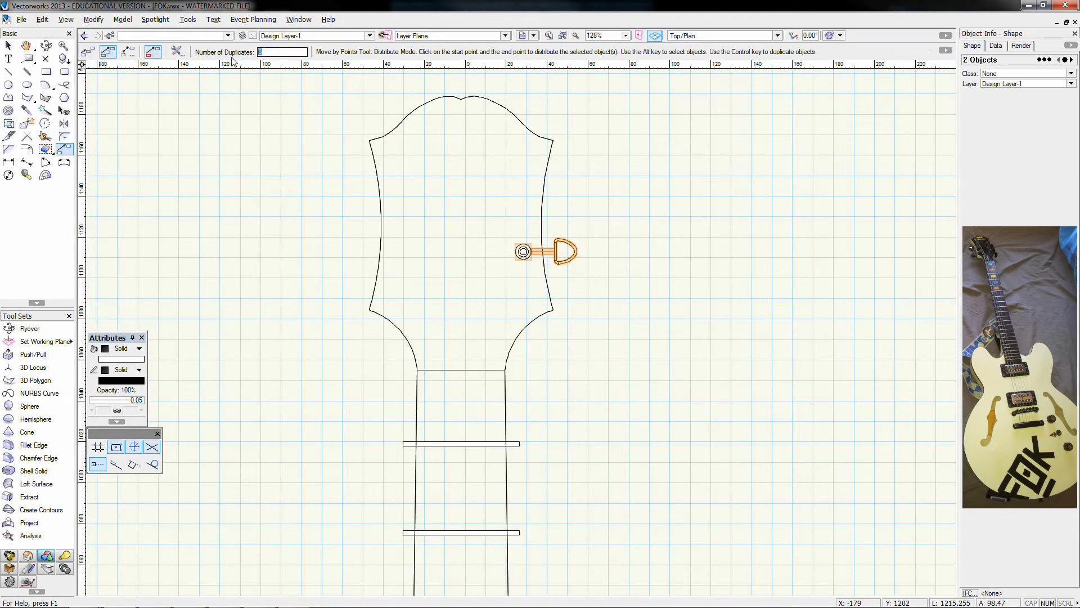
{"action": "scroll", "coordinate": [539, 248], "scroll_direction": "up", "scroll_amount": 2}
{"action": "left_click", "coordinate": [504, 256]}
{"action": "scroll", "coordinate": [511, 180], "scroll_direction": "down", "scroll_amount": 2}
{"action": "left_click", "coordinate": [508, 112]}
{"action": "left_click", "coordinate": [8, 46]}
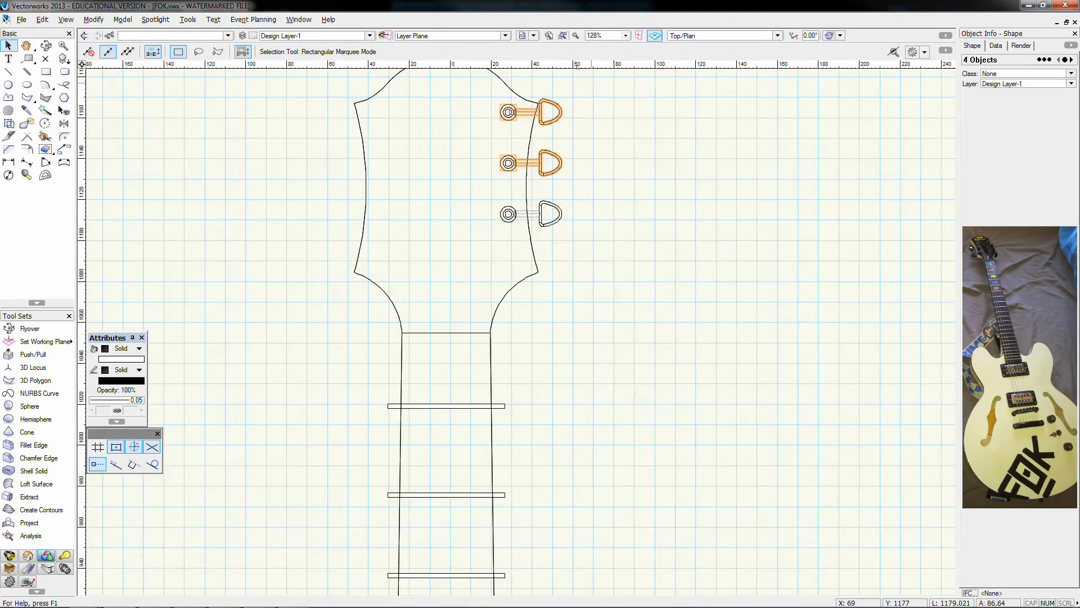
- Shift all three pegs and knobs about 10 mm towards the neck
{"action": "left_click_drag", "start_coordinate": [587, 76], "coordinate": [491, 249]}
{"action": "key", "text": "shift+Down"}
{"action": "key", "text": "shift+Down"}
{"action": "key", "text": "shift+Down"}
{"action": "key", "text": "shift+Down"}
{"action": "key", "text": "shift+Down"}
{"action": "key", "text": "shift+Down"}
{"action": "key", "text": "shift+Down"}
{"action": "key", "text": "shift+Down"}
{"action": "key", "text": "shift+Down"}
{"action": "key", "text": "shift+Down"}
{"action": "key", "text": "shift+Down"}
{"action": "key", "text": "shift+Down"}
{"action": "key", "text": "shift+Down"}
{"action": "key", "text": "shift+Down"}
{"action": "key", "text": "shift+Down"}
{"action": "key", "text": "shift+Down"}
{"action": "key", "text": "shift+Down"}
{"action": "key", "text": "shift+Down"}
{"action": "key", "text": "shift+Down"}
{"action": "key", "text": "shift+Down"}
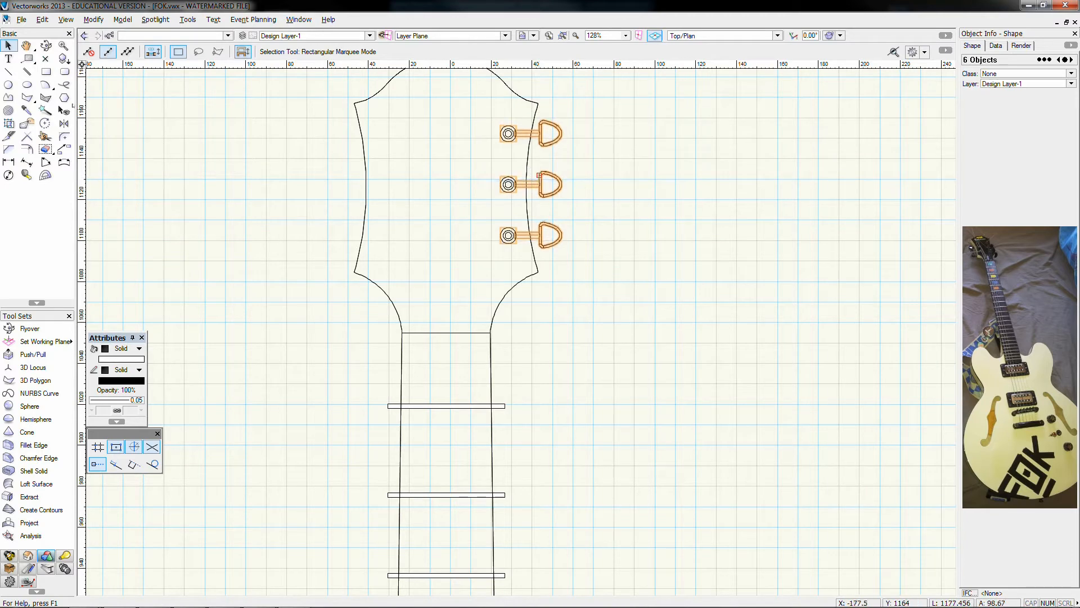
- Mirror the three pegs and knobs across the headstock's centreline, keeping the originals
{"action": "left_click", "coordinate": [446, 287]}
{"action": "left_click", "coordinate": [8, 45]}
{"action": "left_click", "coordinate": [654, 253]}
{"action": "scroll", "coordinate": [653, 253], "scroll_direction": "down", "scroll_amount": 1}
{"action": "scroll", "coordinate": [562, 225], "scroll_direction": "up", "scroll_amount": 1}
{"action": "middle_click_drag", "start_coordinate": [562, 225], "coordinate": [561, 334]}
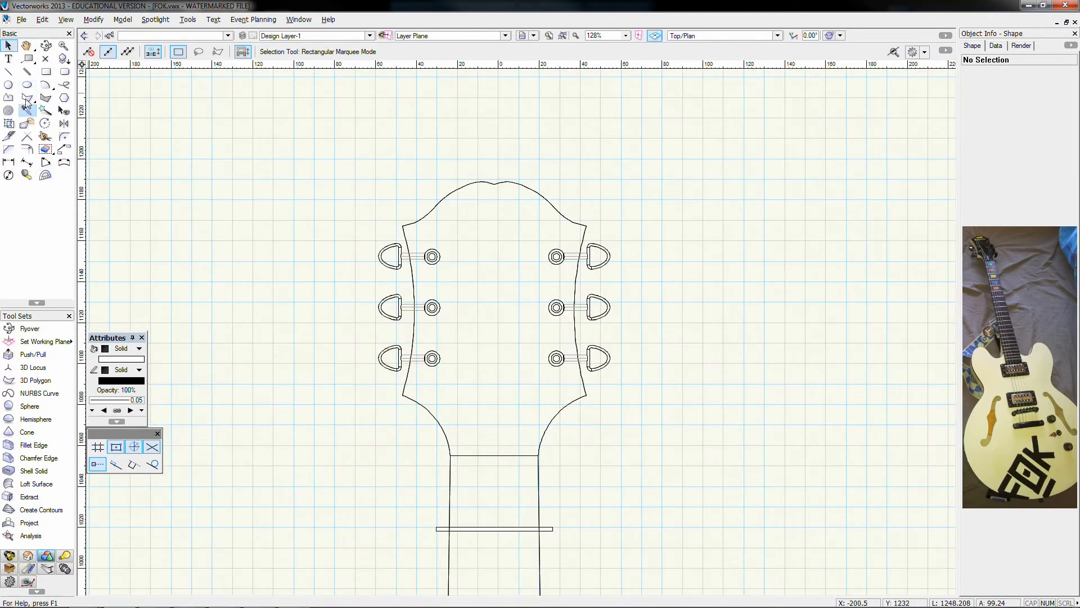
- Add the text "Epiphone" near the top of the headstock
{"action": "key", "text": "1"}
{"action": "left_click", "coordinate": [442, 219]}
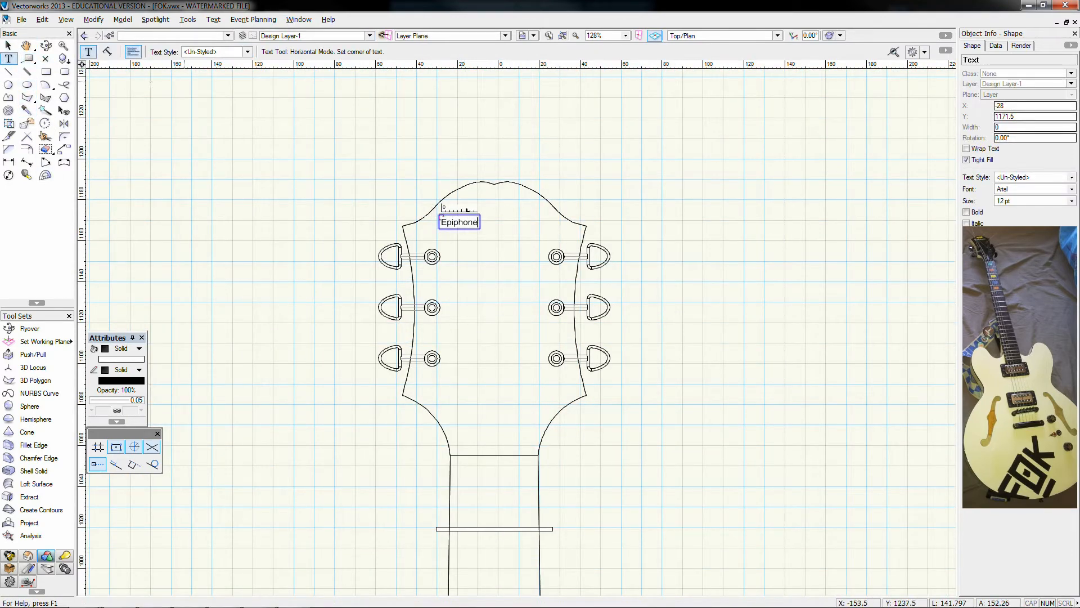
{"action": "left_click", "coordinate": [9, 46]}
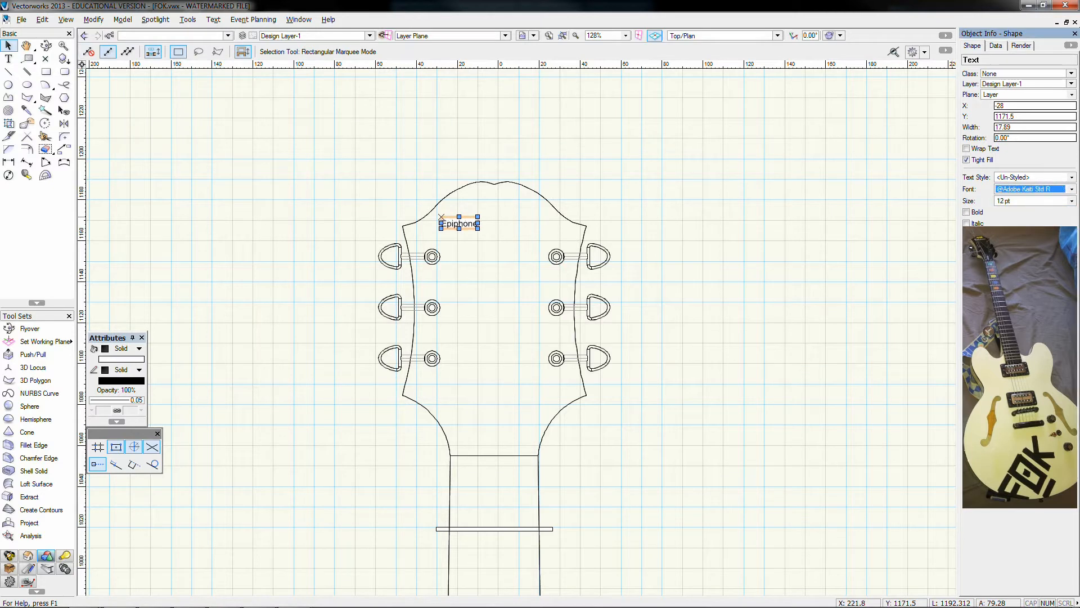
- Try the Elephant, Brush Script MT and other fonts on the Epiphone text
{"action": "left_click", "coordinate": [1041, 192]}
{"action": "scroll", "coordinate": [1041, 315], "scroll_direction": "down", "scroll_amount": 10}
{"action": "left_click", "coordinate": [1041, 322]}
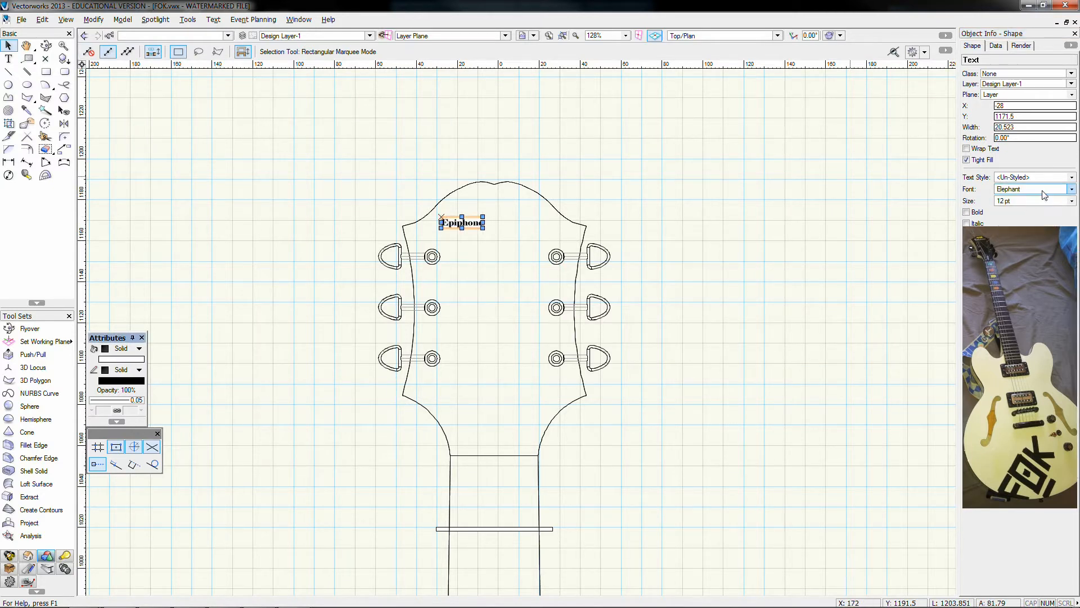
{"action": "left_click", "coordinate": [1046, 192]}
{"action": "scroll", "coordinate": [1041, 322], "scroll_direction": "up", "scroll_amount": 10}
{"action": "left_click", "coordinate": [1041, 414]}
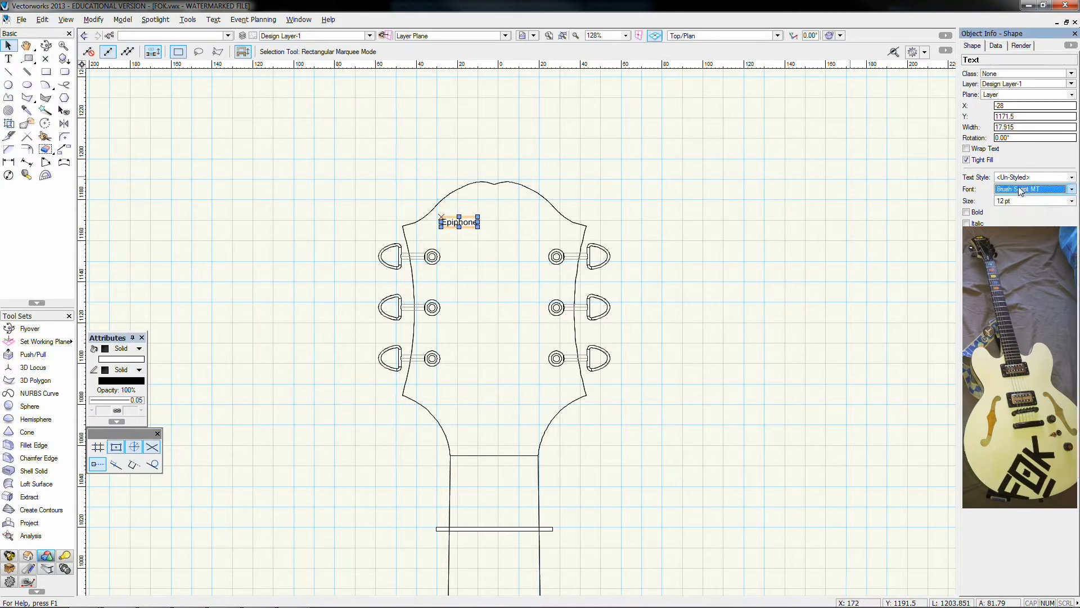
{"action": "left_click", "coordinate": [1021, 189]}
{"action": "scroll", "coordinate": [1032, 315], "scroll_direction": "up", "scroll_amount": 10}
{"action": "left_click", "coordinate": [1040, 414]}
{"action": "left_click", "coordinate": [704, 342]}
{"action": "scroll", "coordinate": [454, 191], "scroll_direction": "up", "scroll_amount": 2}
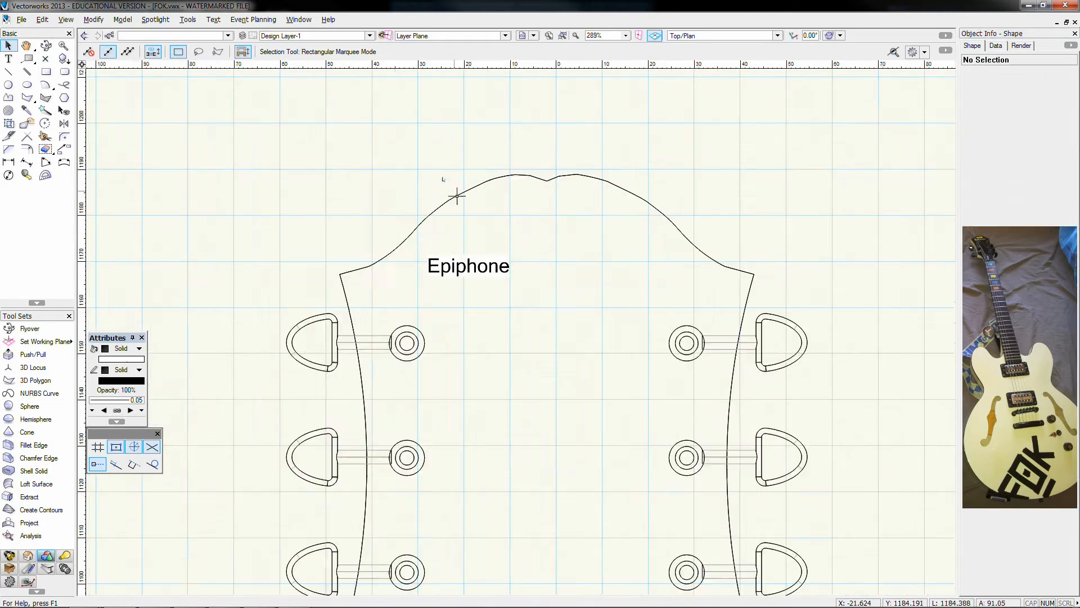
- Set the Epiphone text's font to Eras Demi ITC and make it bold
{"action": "left_click", "coordinate": [466, 268]}
{"action": "left_click", "coordinate": [1041, 189]}
{"action": "scroll", "coordinate": [1041, 349], "scroll_direction": "down", "scroll_amount": 8}
{"action": "left_click", "coordinate": [1040, 348]}
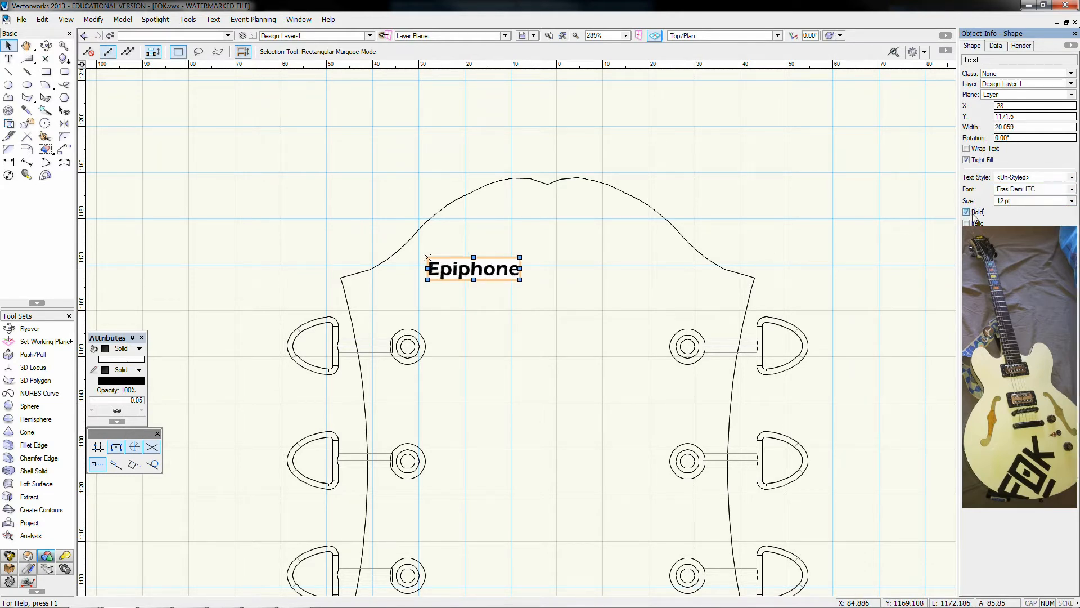
- Enlarge the Epiphone text to 28 pt
{"action": "left_click", "coordinate": [1007, 336]}
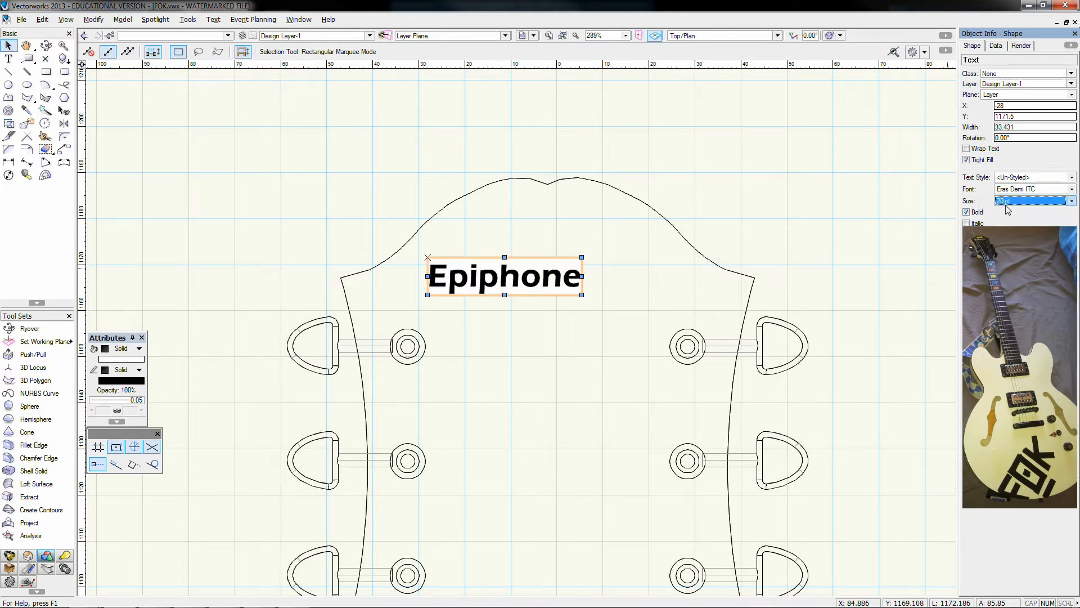
{"action": "left_click", "coordinate": [1006, 203]}
{"action": "left_click", "coordinate": [1007, 359]}
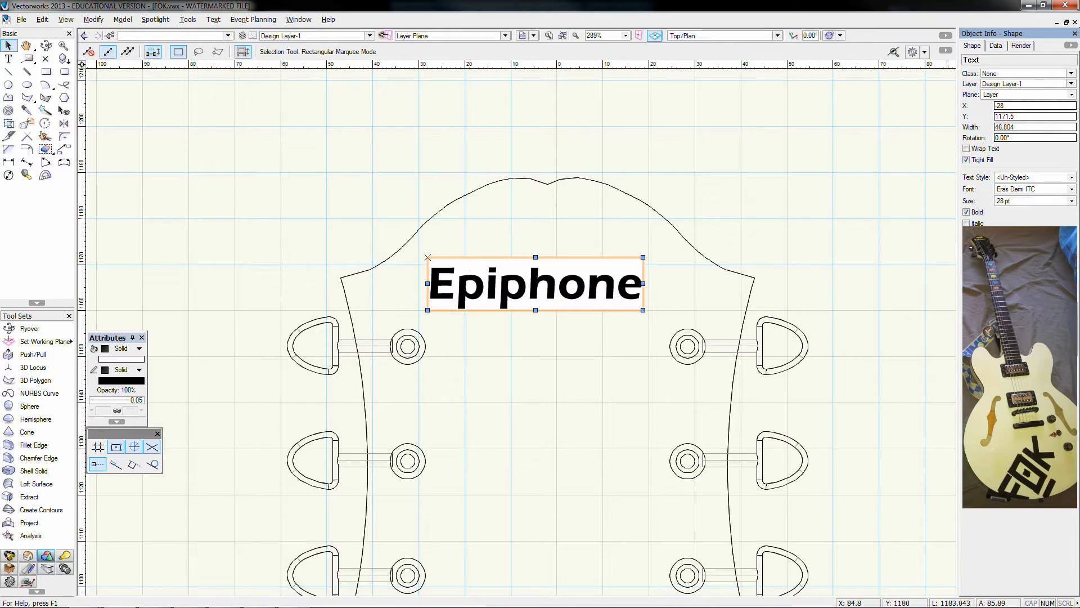
{"action": "left_click", "coordinate": [1014, 178]}
{"action": "left_click", "coordinate": [1014, 179]}
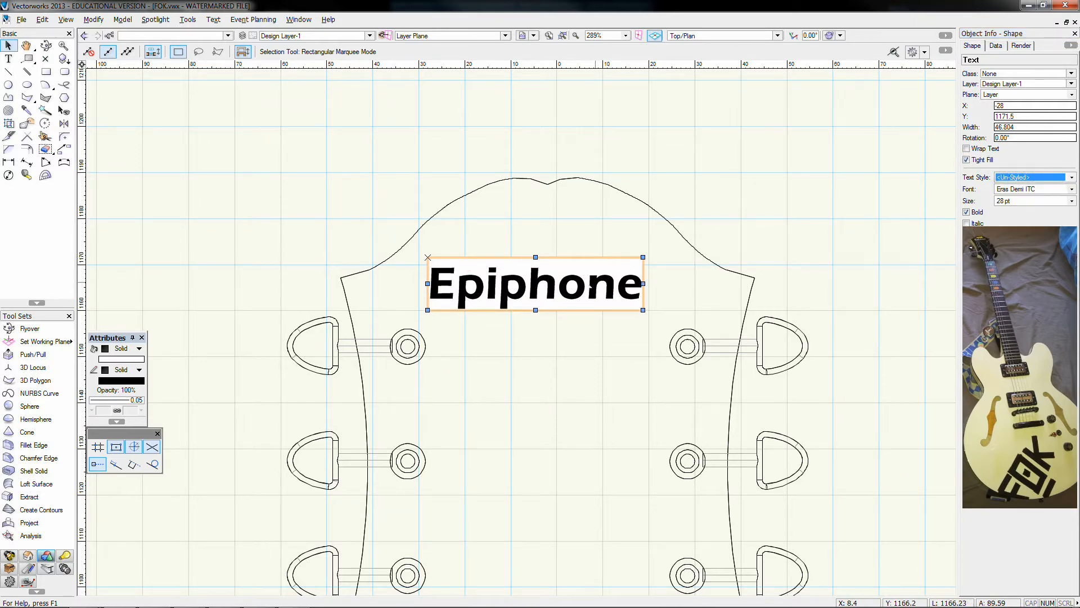
{"action": "left_click", "coordinate": [671, 161]}
{"action": "scroll", "coordinate": [651, 172], "scroll_direction": "down", "scroll_amount": 3}
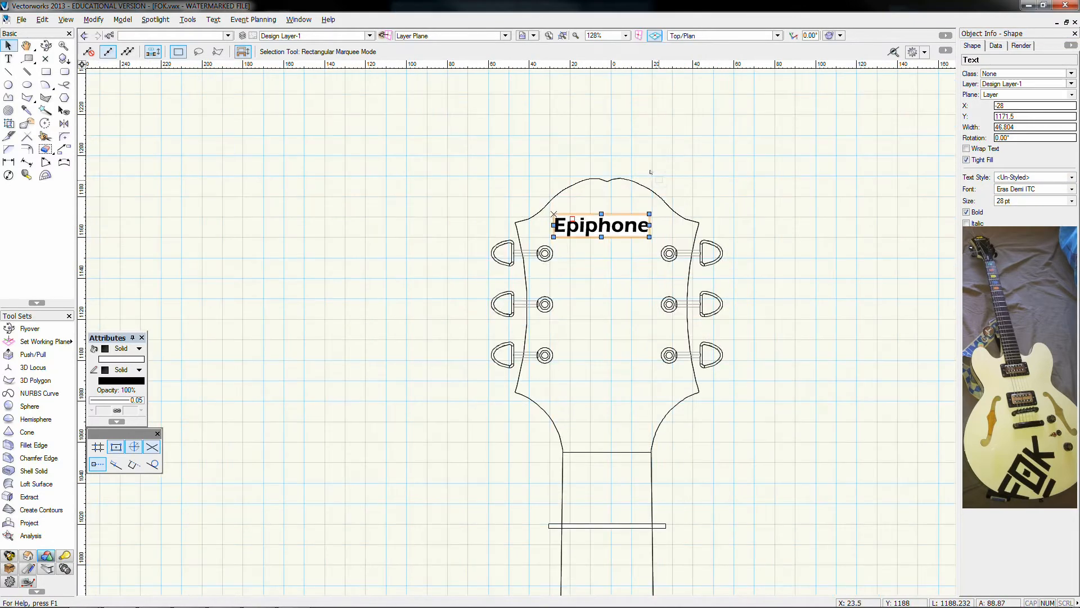
- Convert the Epiphone text to ungrouped polylines and extrude the letters 0.1 mm
{"action": "left_click", "coordinate": [187, 19]}
{"action": "mouse_move", "coordinate": [213, 19]}
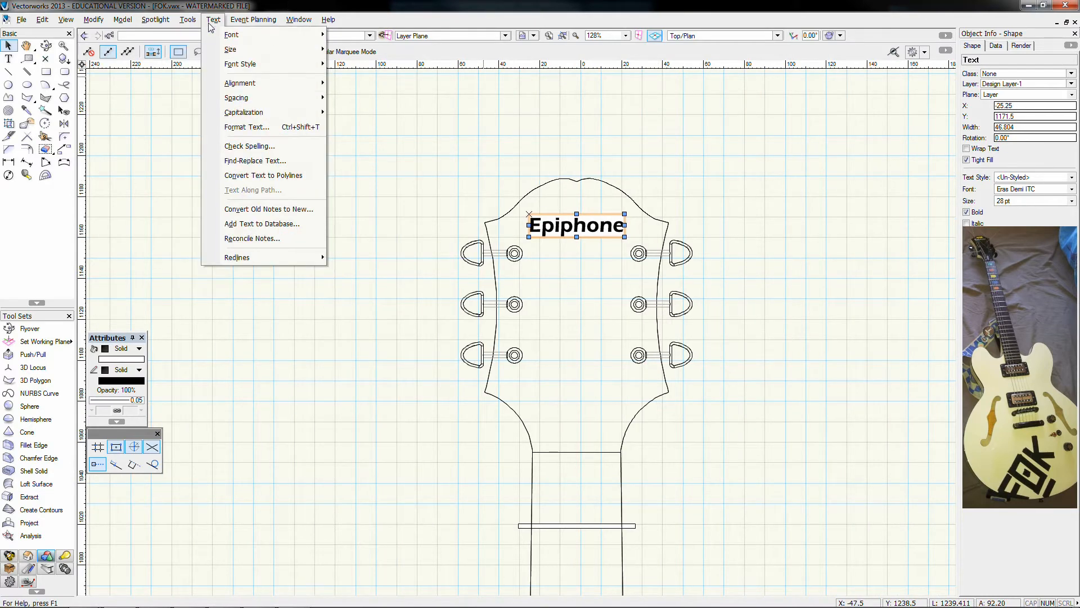
{"action": "left_click", "coordinate": [222, 171]}
{"action": "key", "text": "ctrl+u"}
{"action": "key", "text": "ctrl+e"}
{"action": "type", "text": "0.1"}
{"action": "key", "text": "Return"}
- Raise the extruded lettering onto the headstock's top face in the right side view and check it shaded in right isometric
{"action": "key", "text": "KP_6"}
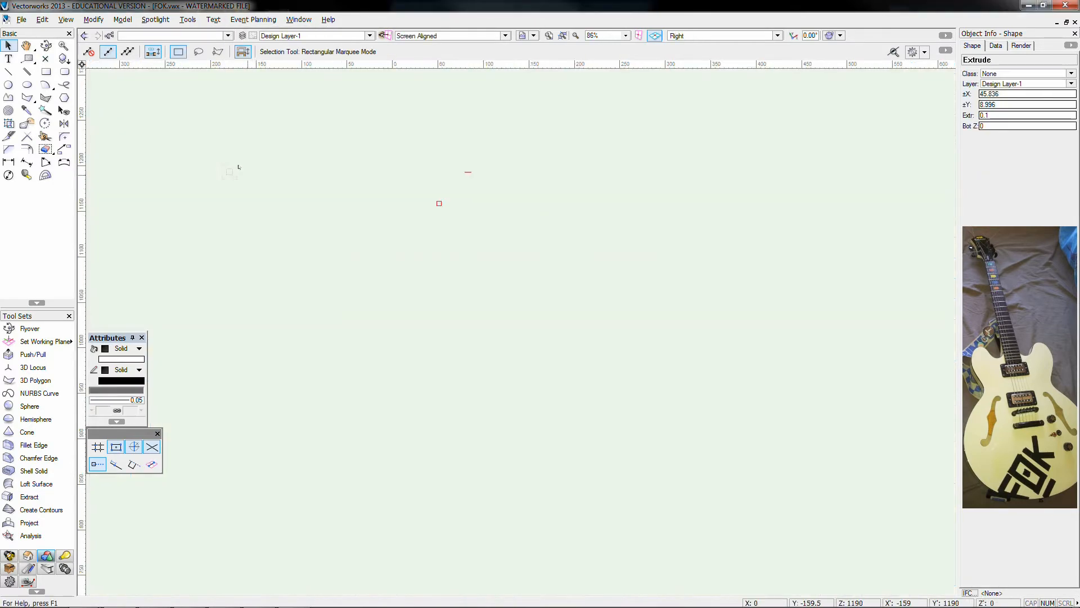
{"action": "scroll", "coordinate": [308, 221], "scroll_direction": "down", "scroll_amount": 2}
{"action": "scroll", "coordinate": [317, 227], "scroll_direction": "up", "scroll_amount": 6}
{"action": "left_click_drag", "start_coordinate": [466, 333], "coordinate": [465, 147]}
{"action": "key", "text": "KP_3"}
{"action": "scroll", "coordinate": [507, 300], "scroll_direction": "down", "scroll_amount": 8}
{"action": "scroll", "coordinate": [555, 315], "scroll_direction": "up", "scroll_amount": 3}
{"action": "left_click", "coordinate": [655, 325]}
{"action": "key", "text": "ctrl+shift+g"}
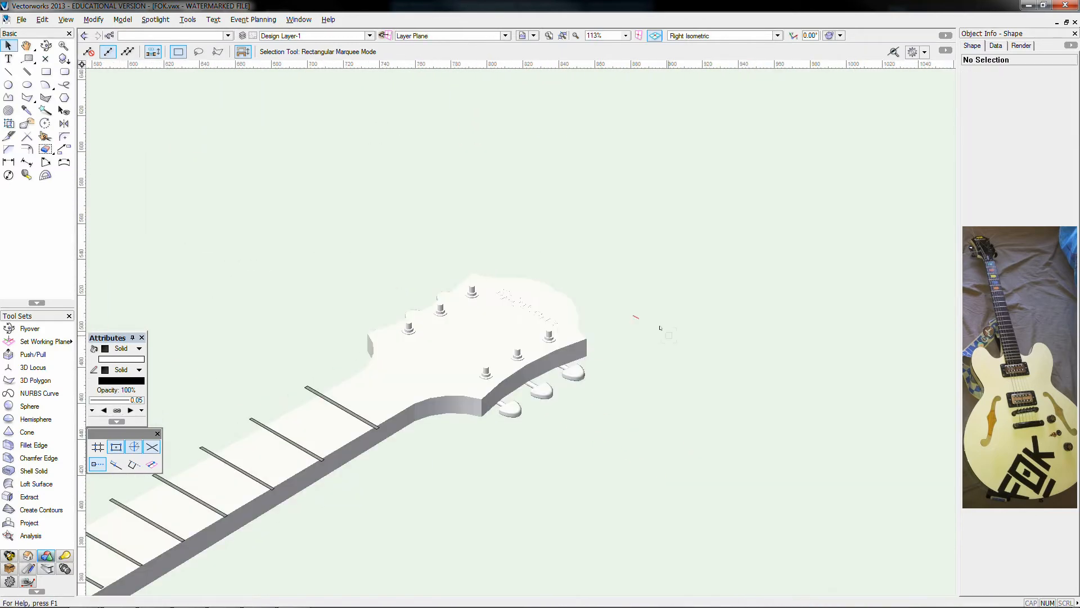
{"action": "scroll", "coordinate": [623, 328], "scroll_direction": "up", "scroll_amount": 2}
{"action": "scroll", "coordinate": [623, 332], "scroll_direction": "down", "scroll_amount": 4}
- In plan view, ungroup the fret rectangles and copy one to the nut line between neck and headstock
{"action": "key", "text": "KP_5"}
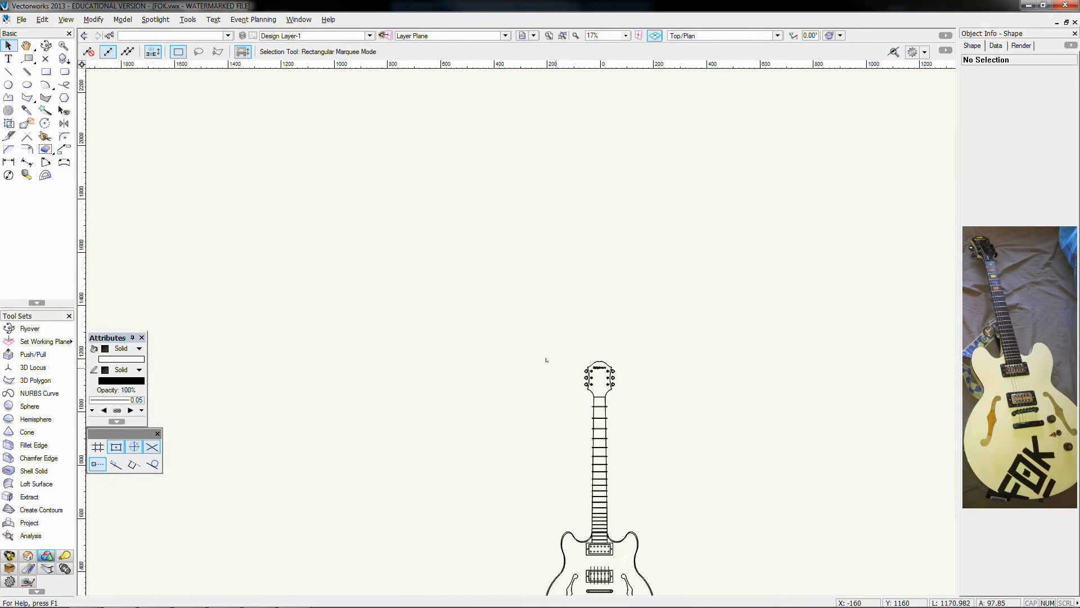
{"action": "scroll", "coordinate": [545, 362], "scroll_direction": "up", "scroll_amount": 4}
{"action": "left_click", "coordinate": [507, 414]}
{"action": "key", "text": "ctrl+u"}
{"action": "left_click", "coordinate": [563, 392]}
{"action": "left_click_drag", "start_coordinate": [488, 418], "coordinate": [518, 456], "text": "ctrl"}
{"action": "scroll", "coordinate": [488, 345], "scroll_direction": "down", "scroll_amount": 5}
- Extrude the 23 fret and nut rectangles 1 mm and lower the extrusion into the neck's top to a bottom height of 44 mm
{"action": "key", "text": "ctrl+e"}
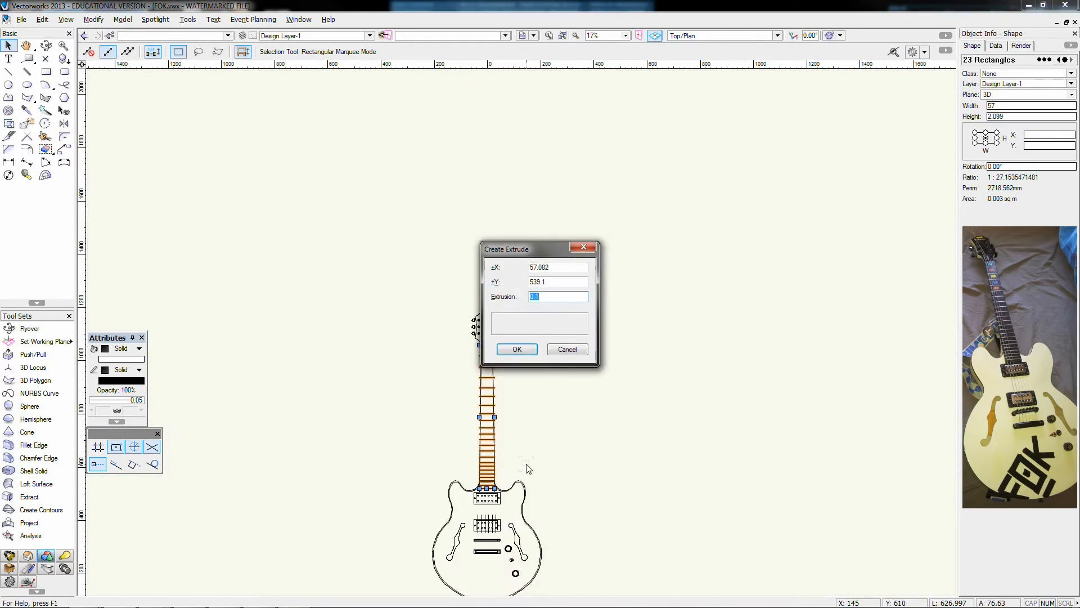
{"action": "key", "text": "Return"}
{"action": "key", "text": "KP_6"}
{"action": "scroll", "coordinate": [592, 458], "scroll_direction": "up", "scroll_amount": 3}
{"action": "middle_click_drag", "start_coordinate": [603, 466], "coordinate": [468, 417]}
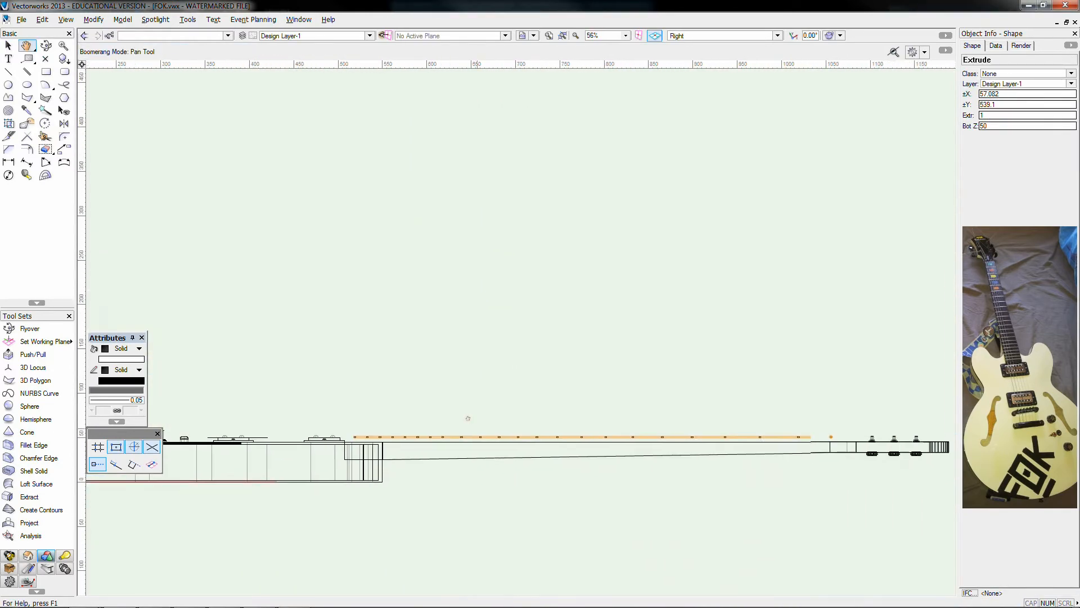
{"action": "left_click", "coordinate": [490, 442]}
{"action": "left_click", "coordinate": [495, 429]}
{"action": "scroll", "coordinate": [509, 424], "scroll_direction": "up", "scroll_amount": 2}
{"action": "left_click_drag", "start_coordinate": [485, 456], "coordinate": [485, 468]}
- Ungroup the fret extrusion and try a solid operation between the frets and the neck
{"action": "key", "text": "ctrl+u"}
{"action": "left_click", "coordinate": [485, 501], "text": "shift"}
{"action": "right_click", "coordinate": [489, 502]}
{"action": "left_click", "coordinate": [513, 461]}
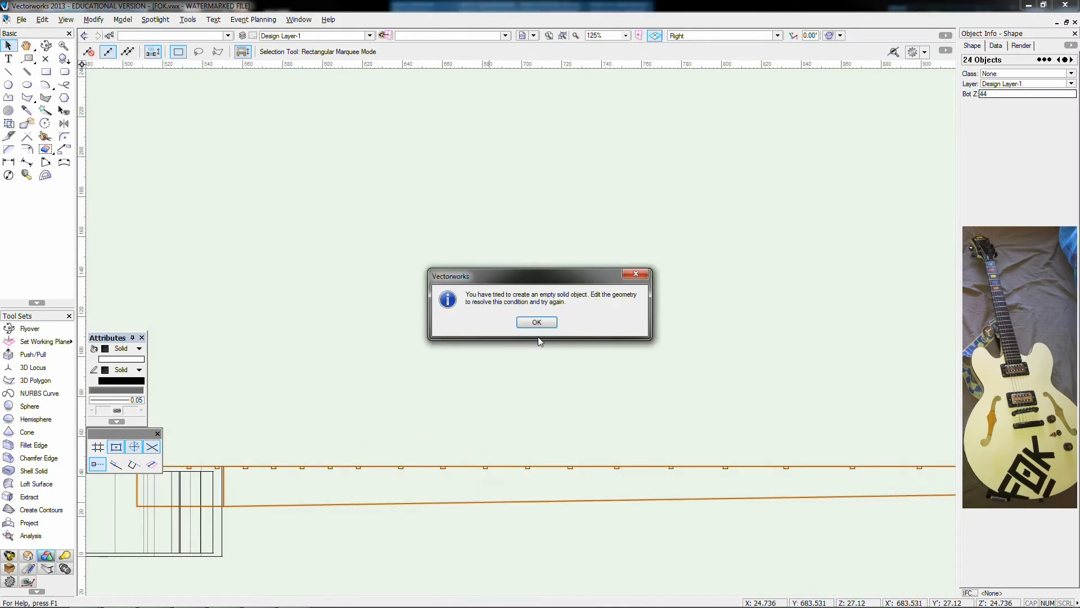
{"action": "left_click", "coordinate": [536, 323]}
- Raise the 23 fret extrusions onto the neck's top face at a bottom height of 45 mm
{"action": "left_click", "coordinate": [505, 417]}
{"action": "scroll", "coordinate": [496, 409], "scroll_direction": "down", "scroll_amount": 2}
{"action": "left_click_drag", "start_coordinate": [471, 432], "coordinate": [831, 436]}
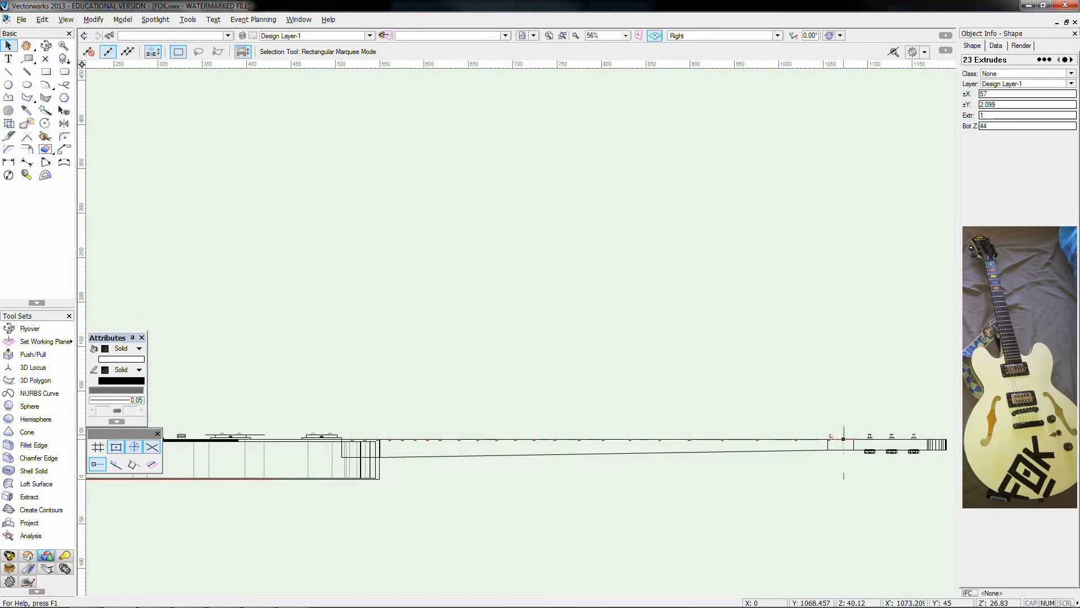
{"action": "scroll", "coordinate": [843, 439], "scroll_direction": "up", "scroll_amount": 5}
- In plan view, group the fret extrusions and open the group for editing
{"action": "key", "text": "ctrl+5"}
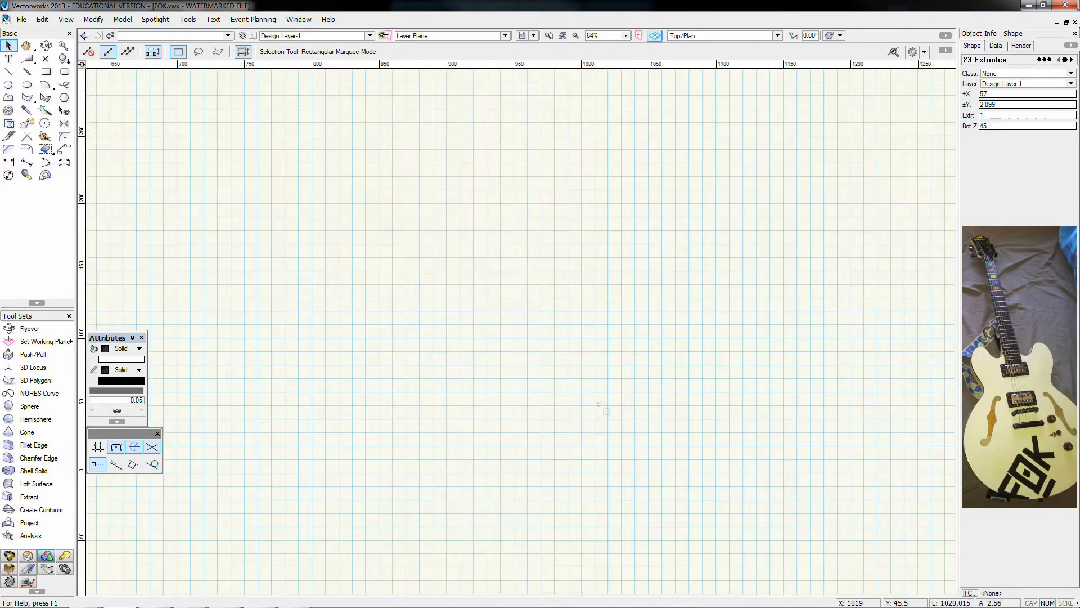
{"action": "key", "text": "ctrl+4"}
{"action": "key", "text": "ctrl+g"}
{"action": "double_click", "coordinate": [409, 283]}
{"action": "scroll", "coordinate": [446, 288], "scroll_direction": "up", "scroll_amount": 1}
{"action": "left_click", "coordinate": [439, 283]}
{"action": "middle_click_drag", "start_coordinate": [438, 284], "coordinate": [487, 305]}
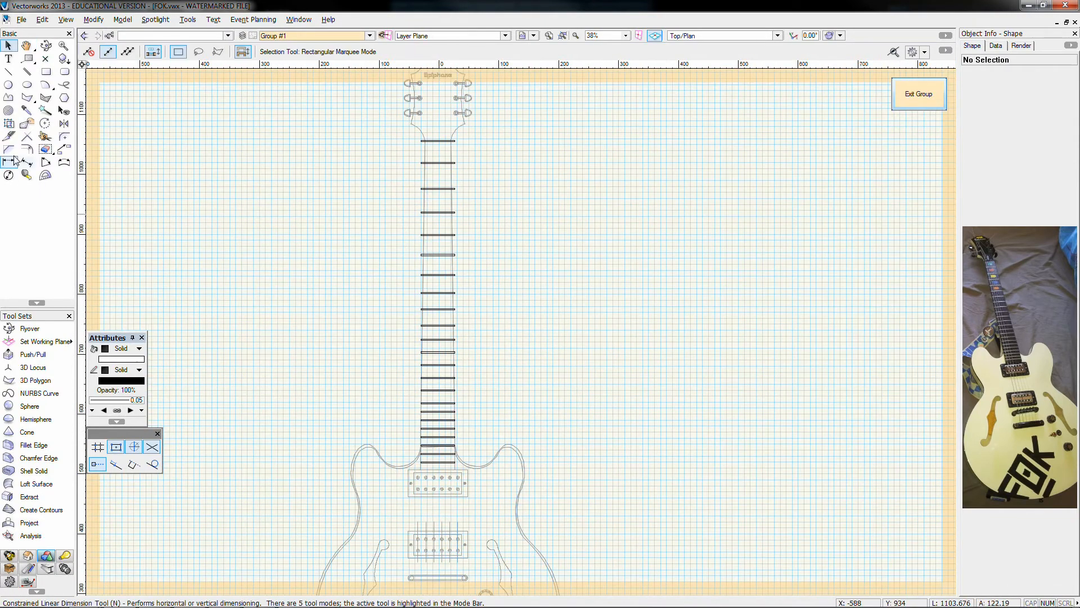
- Try to trim the frets along the neck's left edge with the Split tool's Line Trim mode, and undo the cut
{"action": "left_click", "coordinate": [8, 136]}
{"action": "scroll", "coordinate": [436, 457], "scroll_direction": "up", "scroll_amount": 8}
{"action": "left_click", "coordinate": [415, 376]}
{"action": "scroll", "coordinate": [415, 376], "scroll_direction": "down", "scroll_amount": 8}
{"action": "scroll", "coordinate": [419, 76], "scroll_direction": "up", "scroll_amount": 8}
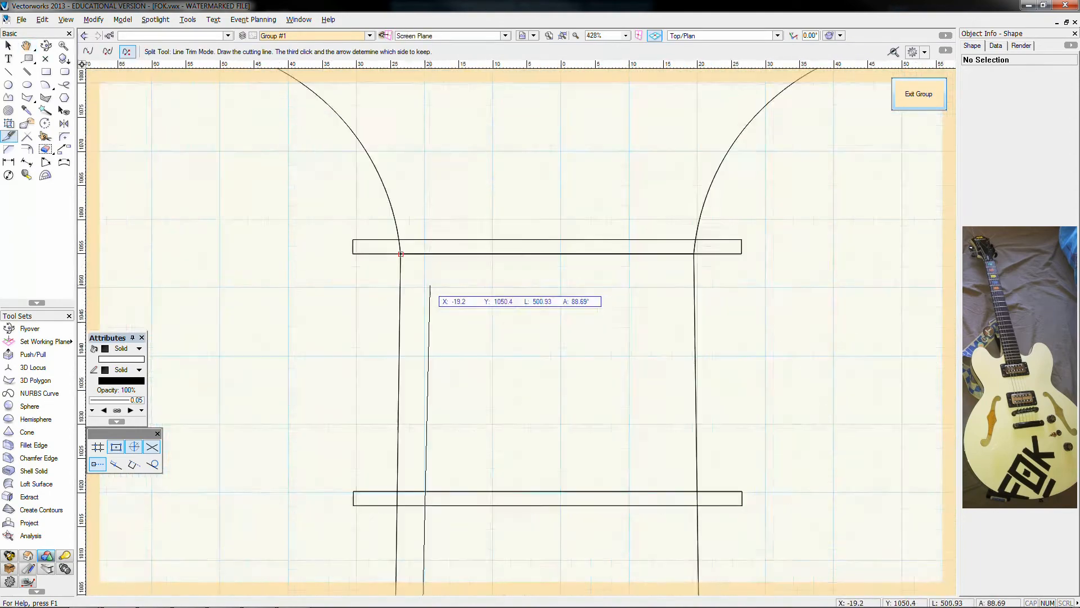
{"action": "left_click", "coordinate": [344, 339]}
{"action": "key", "text": "ctrl+z"}
- Trim the fret ends that overhang the neck's left edge, keeping the side over the neck
{"action": "scroll", "coordinate": [343, 345], "scroll_direction": "down", "scroll_amount": 9}
{"action": "middle_click_drag", "start_coordinate": [342, 344], "coordinate": [351, 323]}
{"action": "scroll", "coordinate": [351, 406], "scroll_direction": "up", "scroll_amount": 8}
{"action": "left_click", "coordinate": [345, 506]}
{"action": "scroll", "coordinate": [352, 405], "scroll_direction": "down", "scroll_amount": 6}
{"action": "scroll", "coordinate": [355, 203], "scroll_direction": "up", "scroll_amount": 8}
{"action": "left_click", "coordinate": [341, 338]}
{"action": "left_click", "coordinate": [407, 348]}
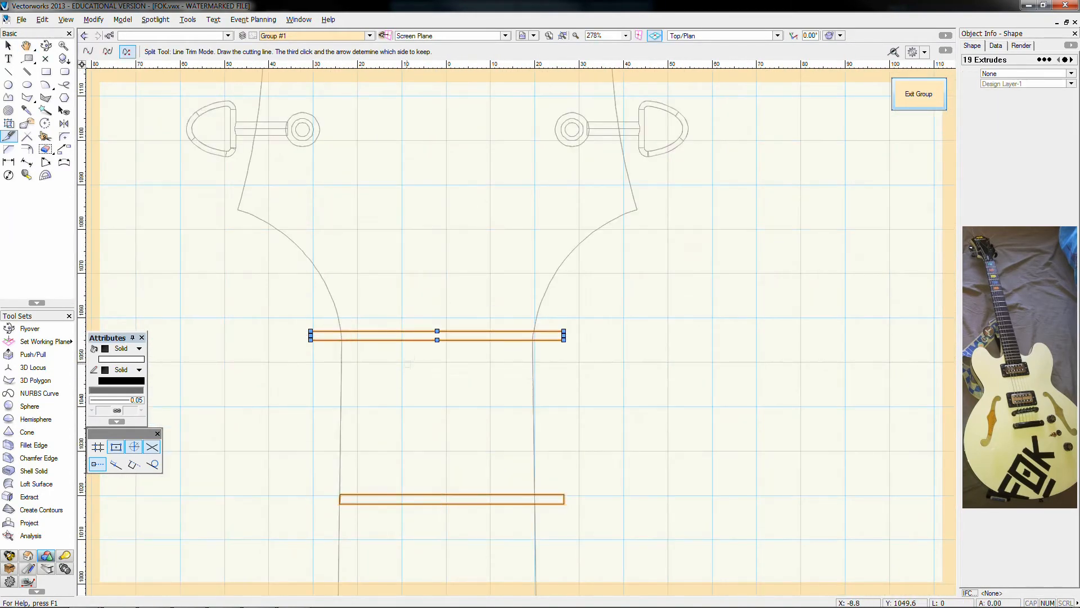
- Trim the fret ends that overhang the neck's right edge, keeping the side over the neck
{"action": "scroll", "coordinate": [406, 350], "scroll_direction": "down", "scroll_amount": 7}
{"action": "scroll", "coordinate": [418, 521], "scroll_direction": "up", "scroll_amount": 8}
{"action": "left_click", "coordinate": [417, 521]}
{"action": "scroll", "coordinate": [417, 521], "scroll_direction": "down", "scroll_amount": 8}
{"action": "scroll", "coordinate": [429, 506], "scroll_direction": "up", "scroll_amount": 7}
{"action": "left_click", "coordinate": [442, 452]}
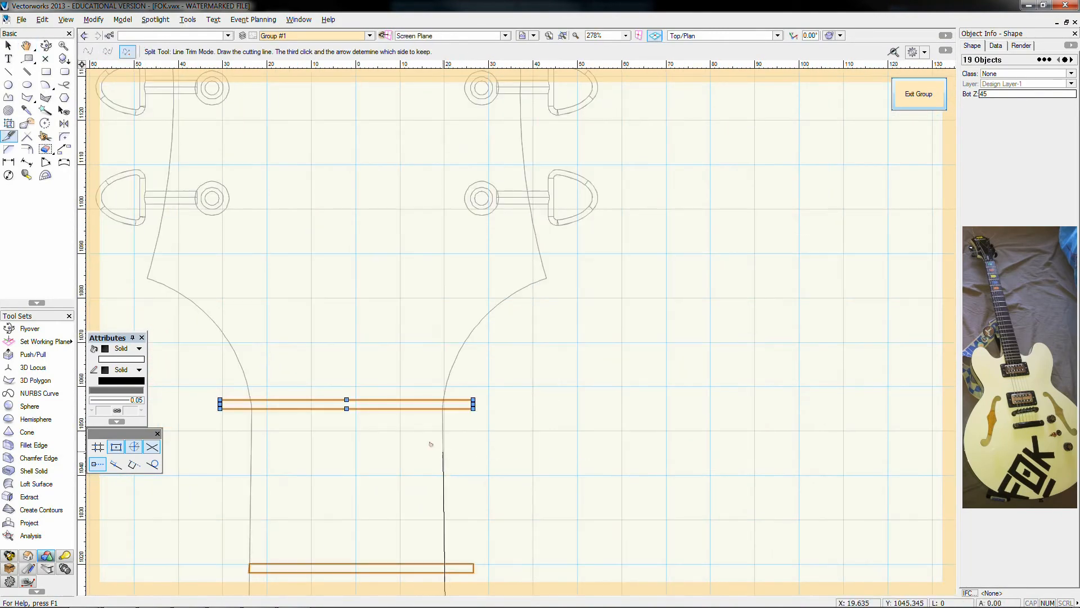
{"action": "left_click", "coordinate": [426, 450]}
- Shorten the nut bar at both ends to the neck's edges, exit the fret group and view the guitar in right isometric
{"action": "scroll", "coordinate": [412, 464], "scroll_direction": "down", "scroll_amount": 8}
{"action": "key", "text": "x"}
{"action": "key", "text": "x"}
{"action": "scroll", "coordinate": [411, 464], "scroll_direction": "up", "scroll_amount": 8}
{"action": "left_click", "coordinate": [403, 374]}
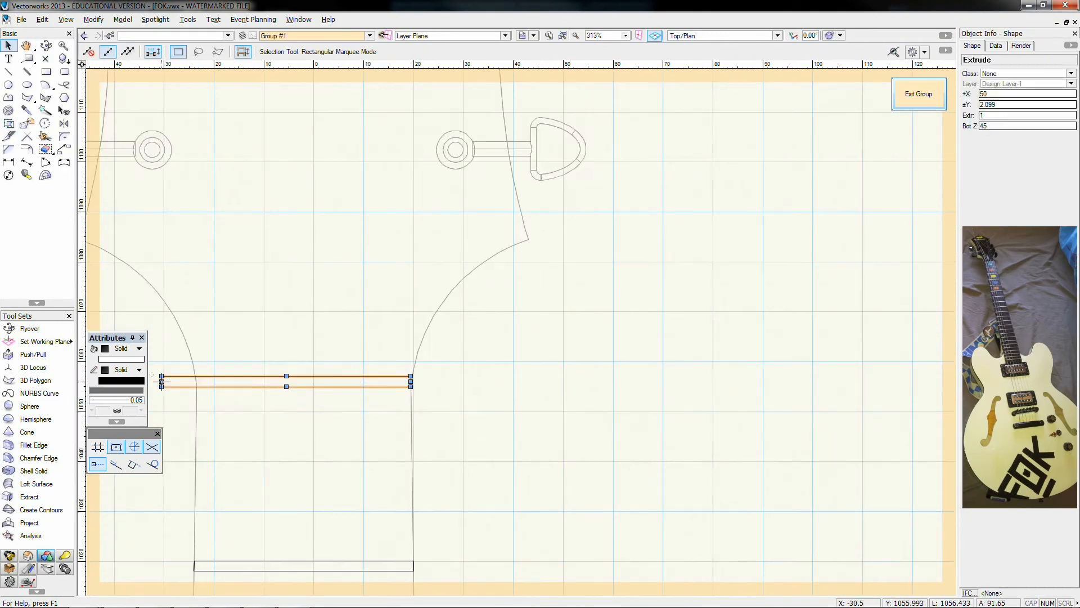
{"action": "left_click_drag", "start_coordinate": [162, 381], "coordinate": [197, 382]}
{"action": "scroll", "coordinate": [294, 424], "scroll_direction": "down", "scroll_amount": 5}
{"action": "left_click", "coordinate": [919, 94]}
{"action": "key", "text": "x"}
{"action": "key", "text": "x"}
{"action": "scroll", "coordinate": [521, 444], "scroll_direction": "down", "scroll_amount": 3}
{"action": "key", "text": "KP_3"}
{"action": "scroll", "coordinate": [377, 383], "scroll_direction": "up", "scroll_amount": 2}
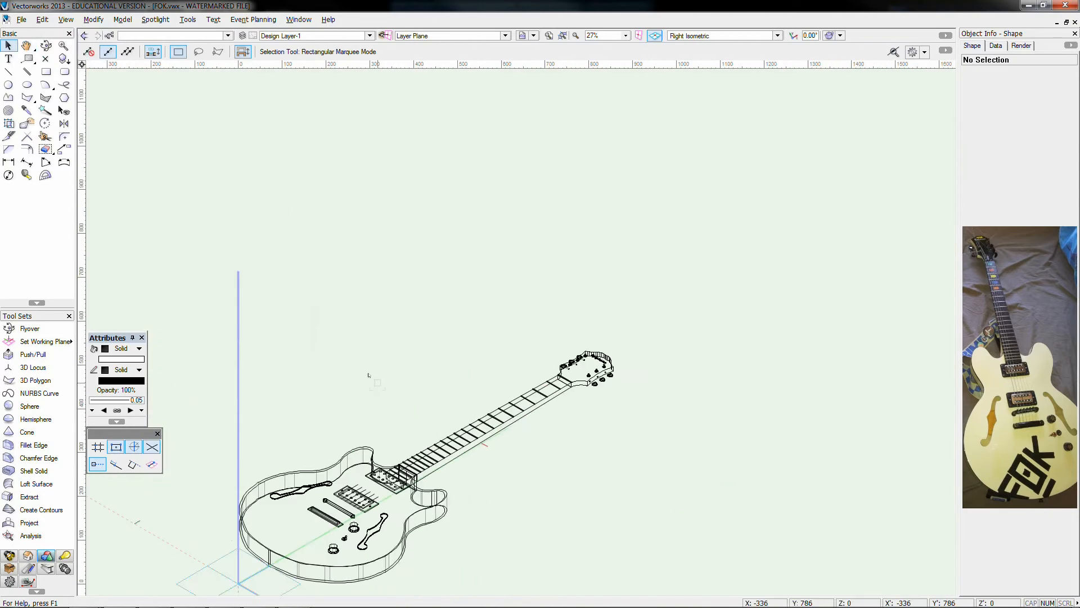
- Return to the Top/Plan view and select the leftmost guide line over the bridge pickup
{"action": "key", "text": "KP_0"}
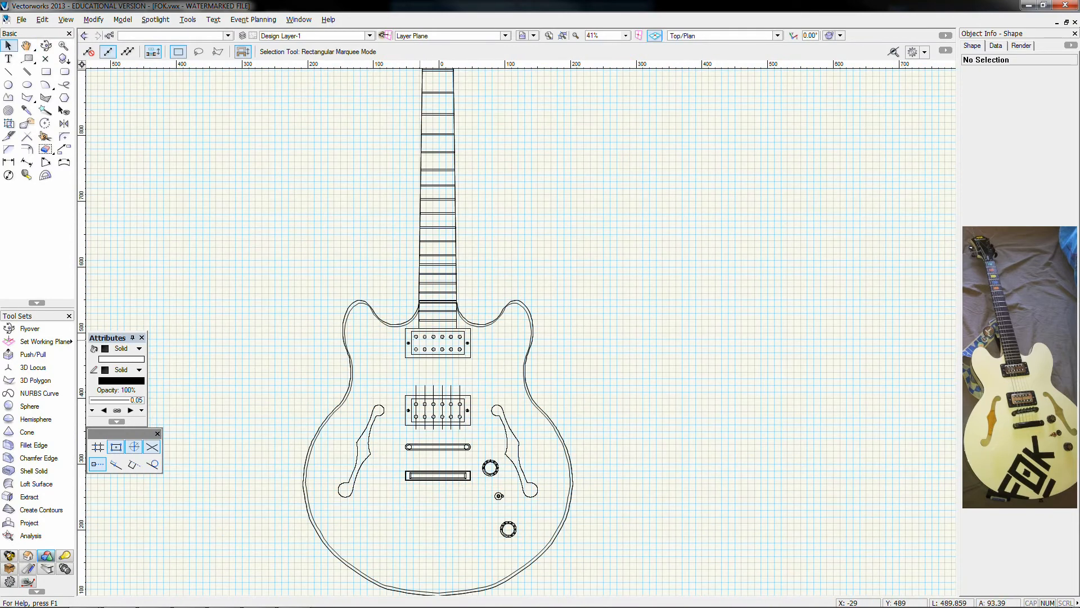
{"action": "left_click", "coordinate": [411, 382]}
{"action": "left_click", "coordinate": [8, 97]}
{"action": "scroll", "coordinate": [417, 461], "scroll_direction": "up", "scroll_amount": 3}
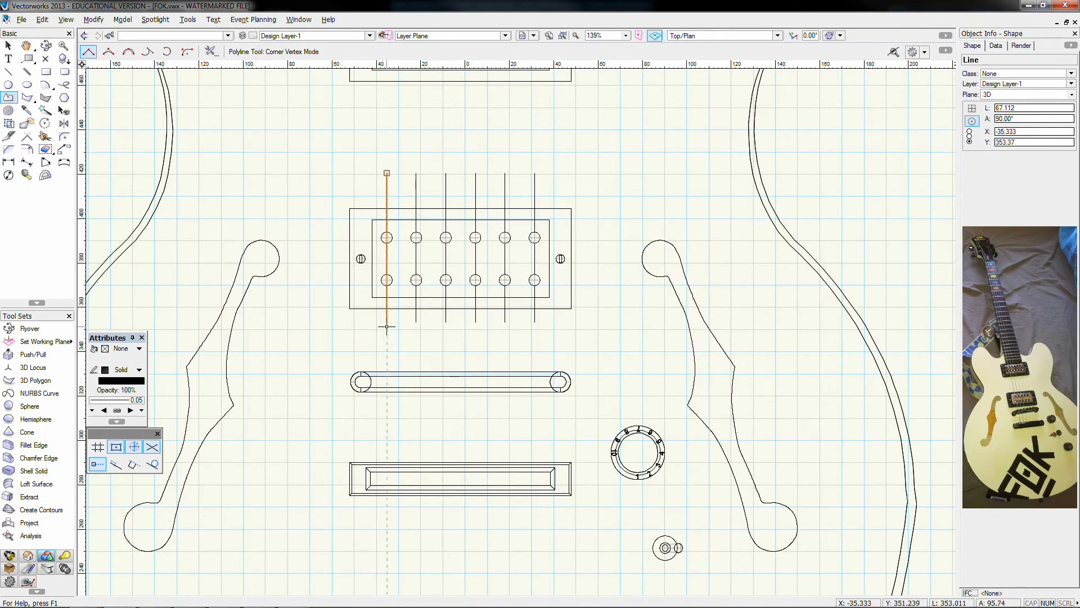
{"action": "scroll", "coordinate": [386, 451], "scroll_direction": "up", "scroll_amount": 1}
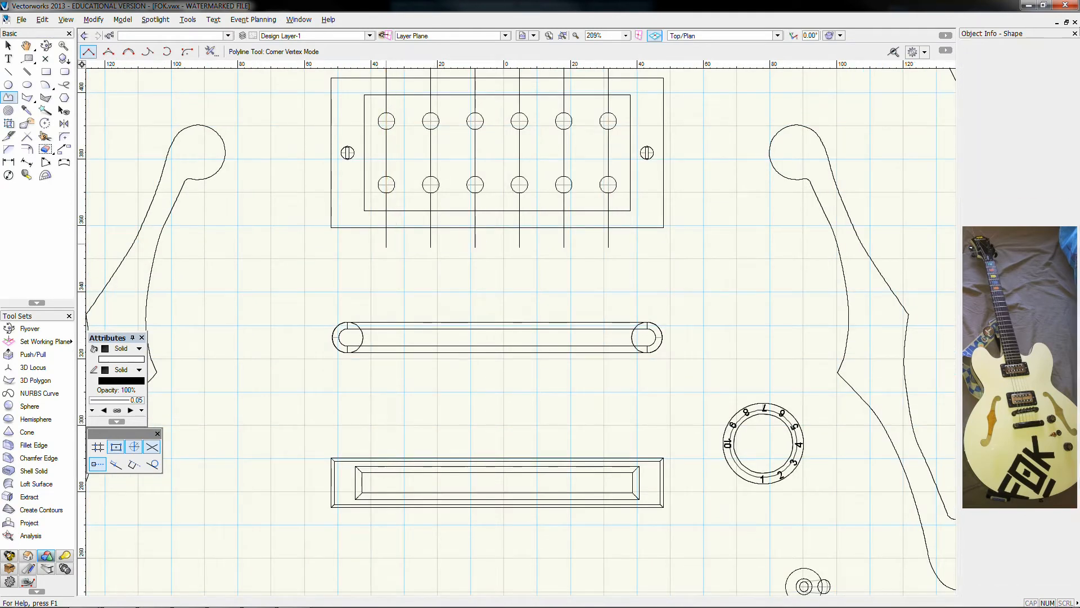
{"action": "scroll", "coordinate": [387, 416], "scroll_direction": "down", "scroll_amount": 4}
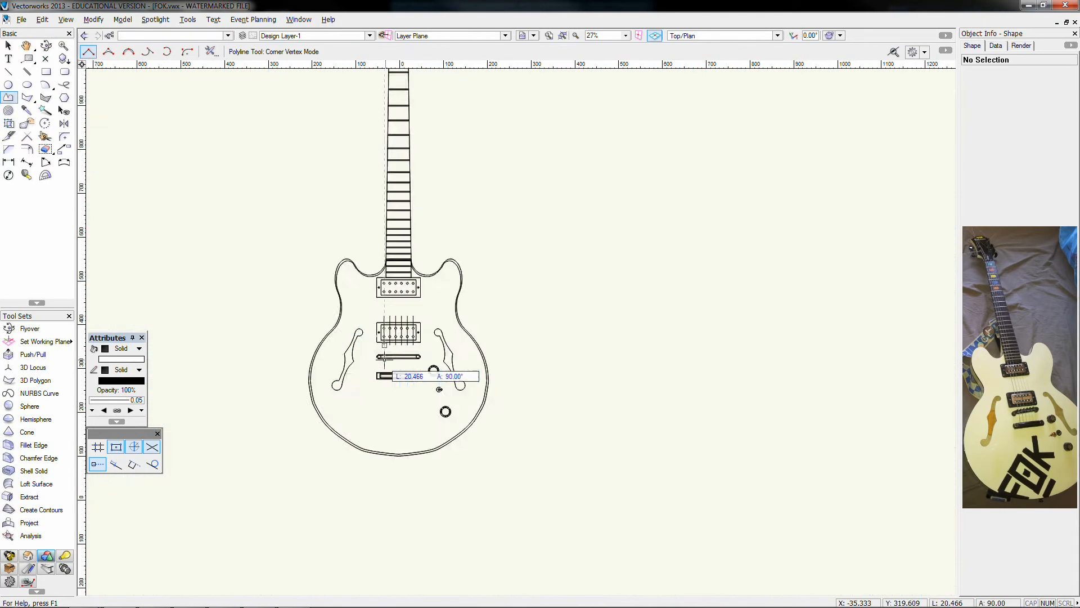
{"action": "scroll", "coordinate": [386, 315], "scroll_direction": "up", "scroll_amount": 2}
{"action": "scroll", "coordinate": [387, 313], "scroll_direction": "down", "scroll_amount": 1}
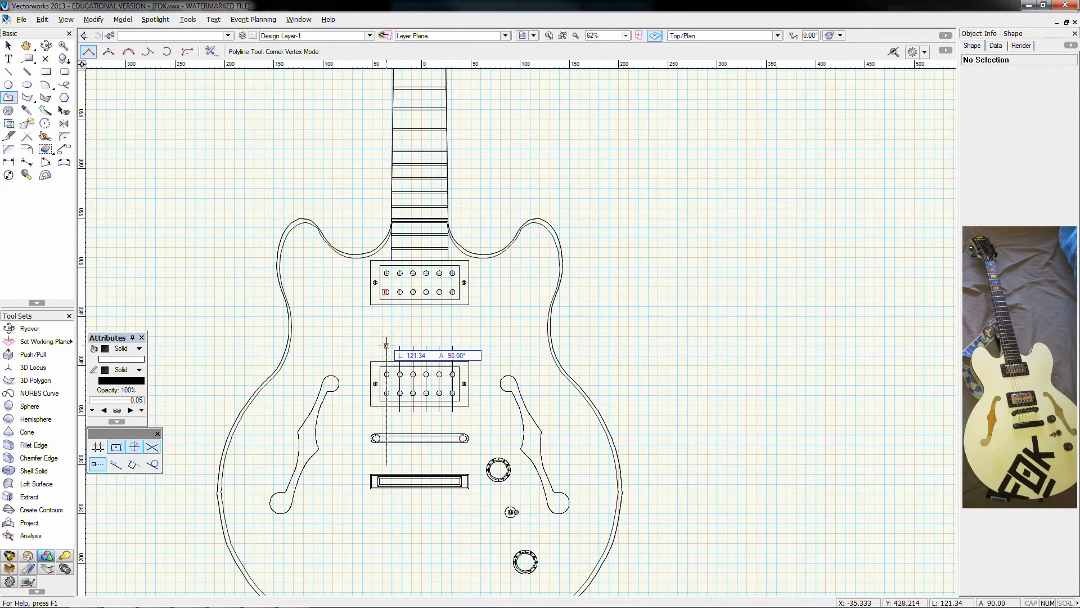
{"action": "scroll", "coordinate": [392, 192], "scroll_direction": "down", "scroll_amount": 2}
{"action": "scroll", "coordinate": [402, 98], "scroll_direction": "up", "scroll_amount": 3}
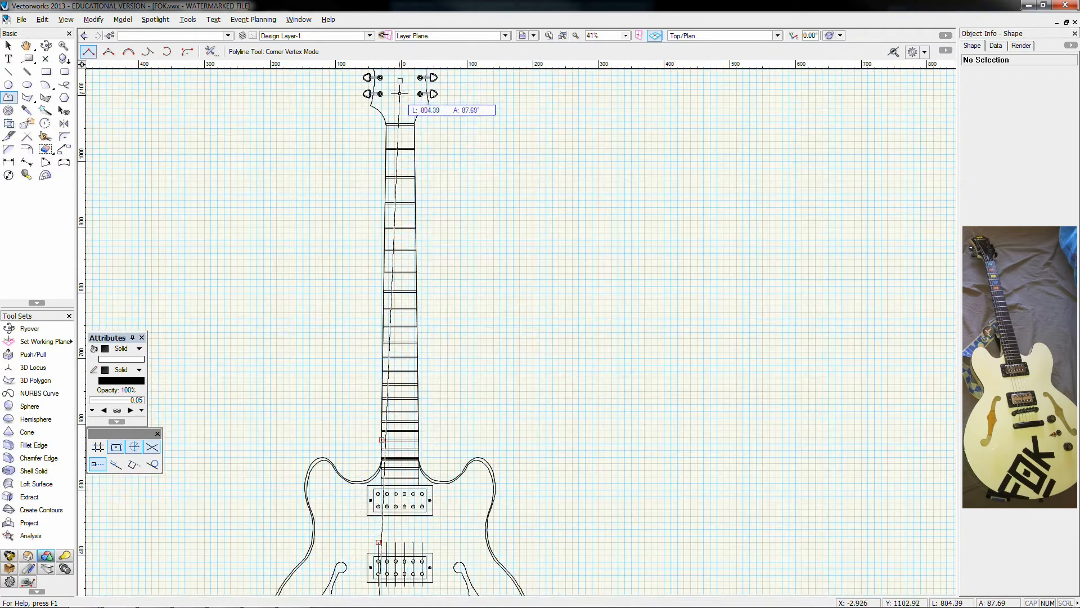
{"action": "scroll", "coordinate": [390, 131], "scroll_direction": "up", "scroll_amount": 2}
{"action": "left_click", "coordinate": [8, 45]}
- Draw a vertical guide line about 20 mm long at the nut's left end and distribute 12 duplicates across to its right end
{"action": "left_click", "coordinate": [8, 71]}
{"action": "left_click_drag", "start_coordinate": [350, 193], "coordinate": [350, 127]}
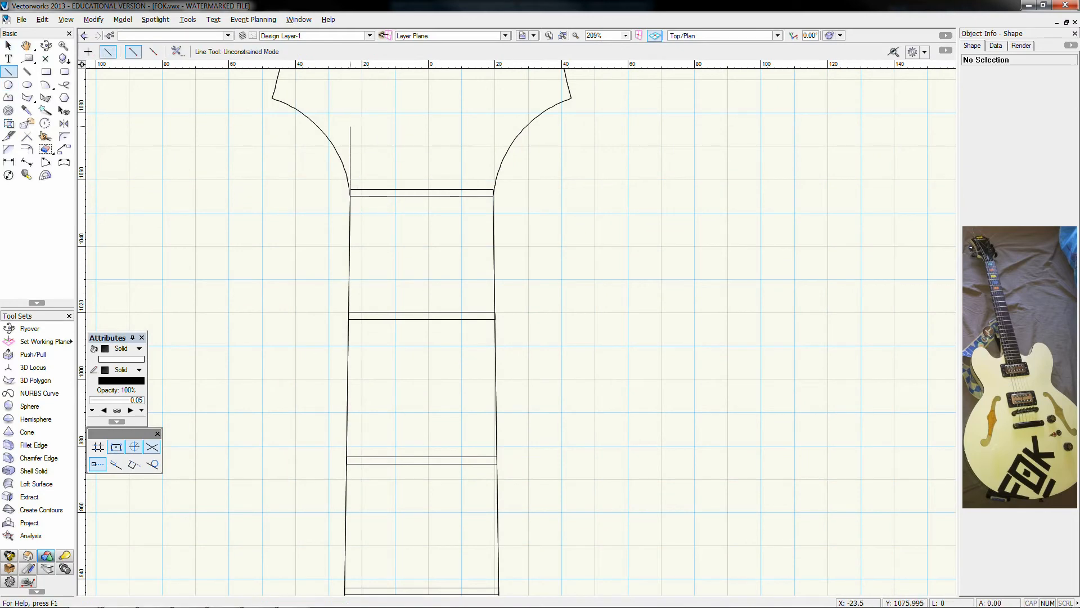
{"action": "left_click", "coordinate": [64, 149]}
{"action": "scroll", "coordinate": [357, 108], "scroll_direction": "up", "scroll_amount": 2}
{"action": "left_click", "coordinate": [342, 290]}
{"action": "left_click", "coordinate": [665, 289]}
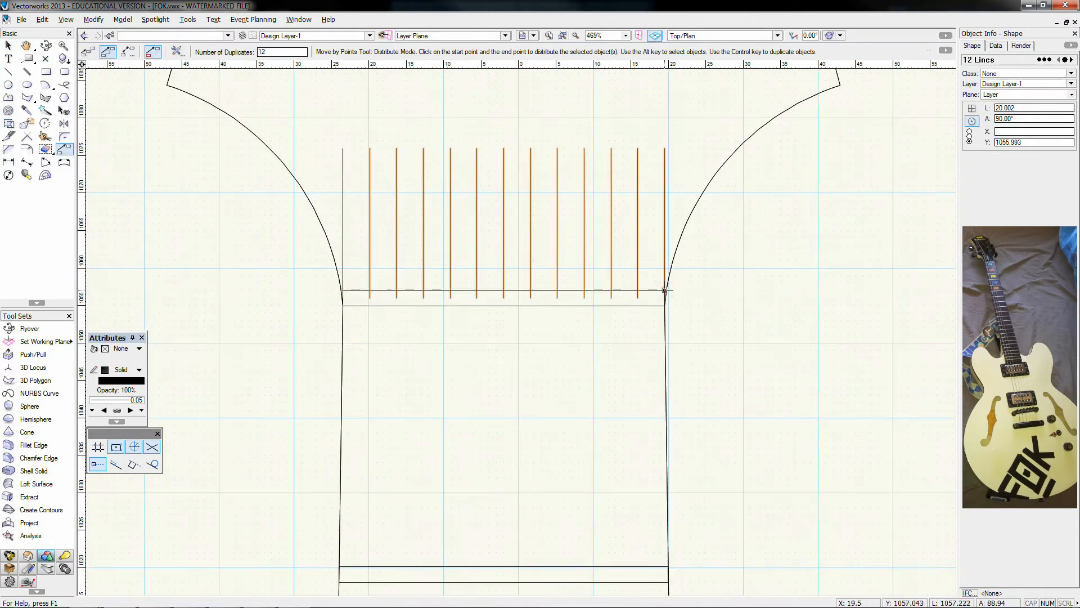
{"action": "key", "text": "x"}
- Delete every second guide line above the nut, including both outermost ones, to leave six evenly spaced string positions
{"action": "key", "text": "x"}
{"action": "left_click", "coordinate": [557, 313]}
{"action": "left_click", "coordinate": [665, 254]}
{"action": "left_click", "coordinate": [611, 257], "text": "shift"}
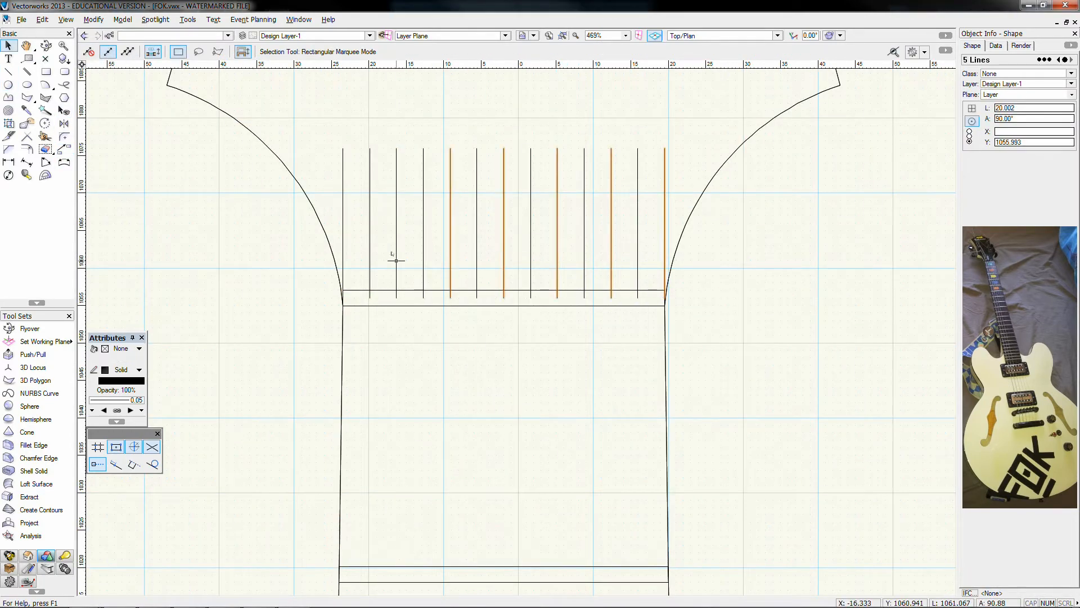
{"action": "key", "text": "Delete"}
- Draw the first string's path as a polyline from the lower left tuning post over the first nut guide to the tailpiece's upper edge
{"action": "left_click", "coordinate": [9, 99]}
{"action": "scroll", "coordinate": [333, 215], "scroll_direction": "down", "scroll_amount": 1}
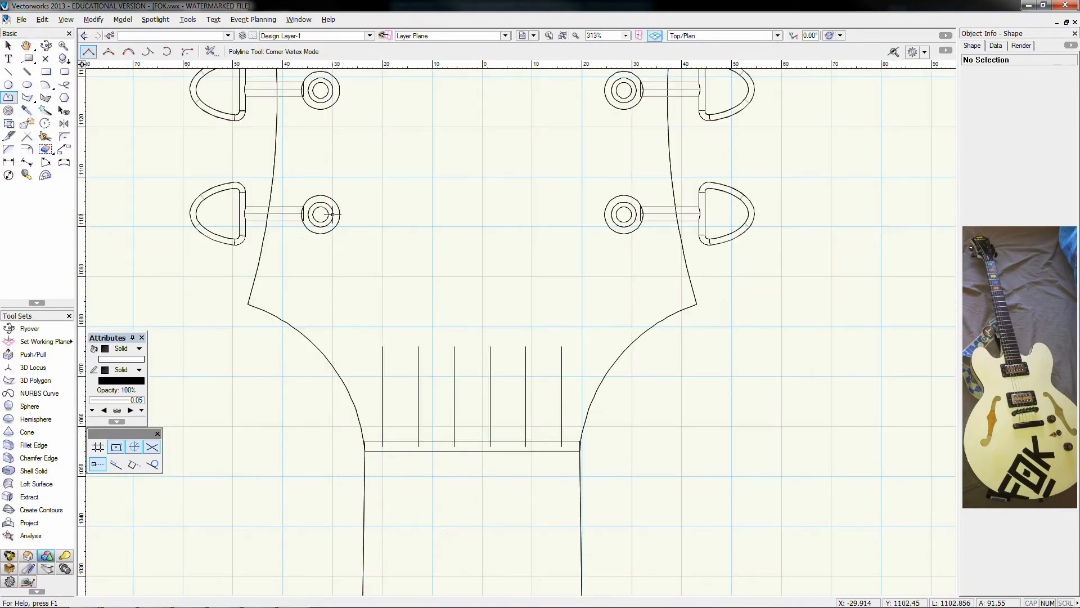
{"action": "scroll", "coordinate": [382, 447], "scroll_direction": "up", "scroll_amount": 4}
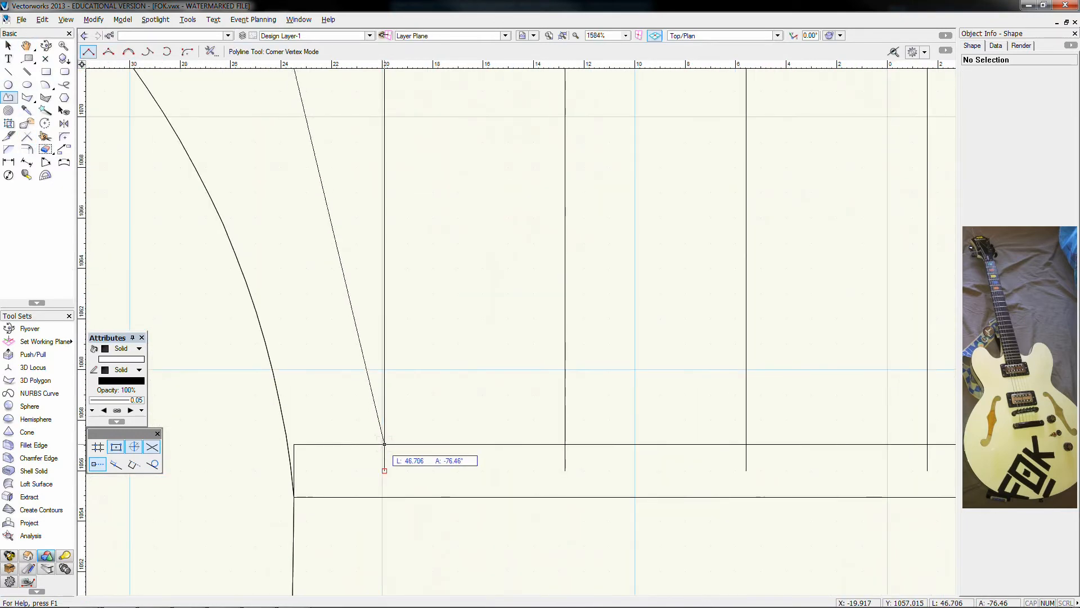
{"action": "left_click", "coordinate": [384, 444]}
{"action": "scroll", "coordinate": [385, 445], "scroll_direction": "down", "scroll_amount": 8}
{"action": "middle_click_drag", "start_coordinate": [384, 540], "coordinate": [378, 101]}
{"action": "middle_click_drag", "start_coordinate": [372, 574], "coordinate": [366, 374]}
{"action": "scroll", "coordinate": [364, 537], "scroll_direction": "up", "scroll_amount": 2}
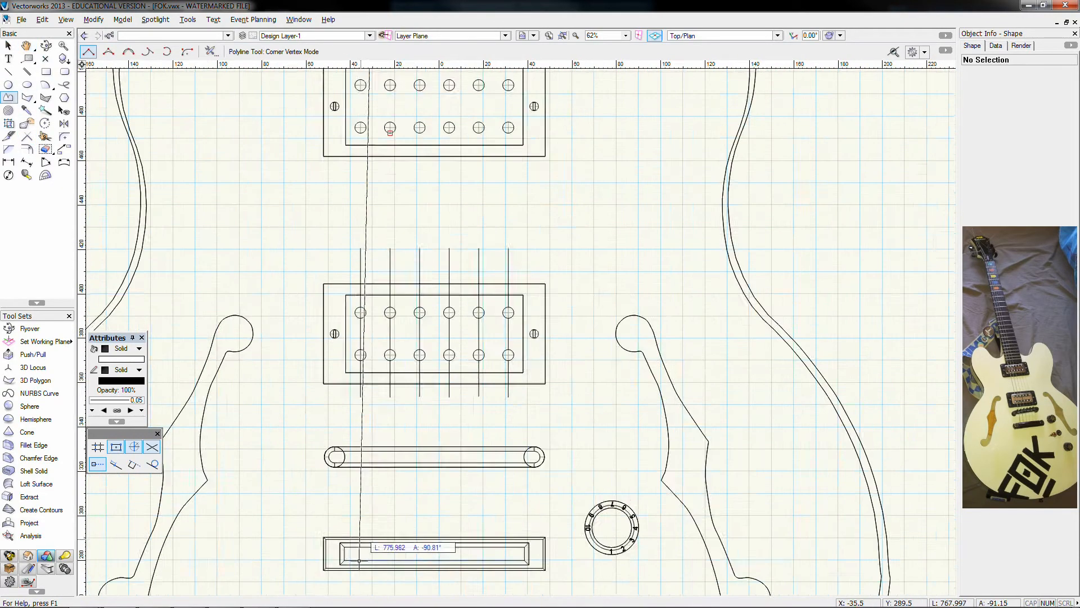
{"action": "double_click", "coordinate": [355, 538]}
{"action": "scroll", "coordinate": [354, 537], "scroll_direction": "down", "scroll_amount": 4}
- Draw the second string's polyline from the middle left tuning post over the second nut guide to the tailpiece's upper edge
{"action": "scroll", "coordinate": [358, 176], "scroll_direction": "up", "scroll_amount": 6}
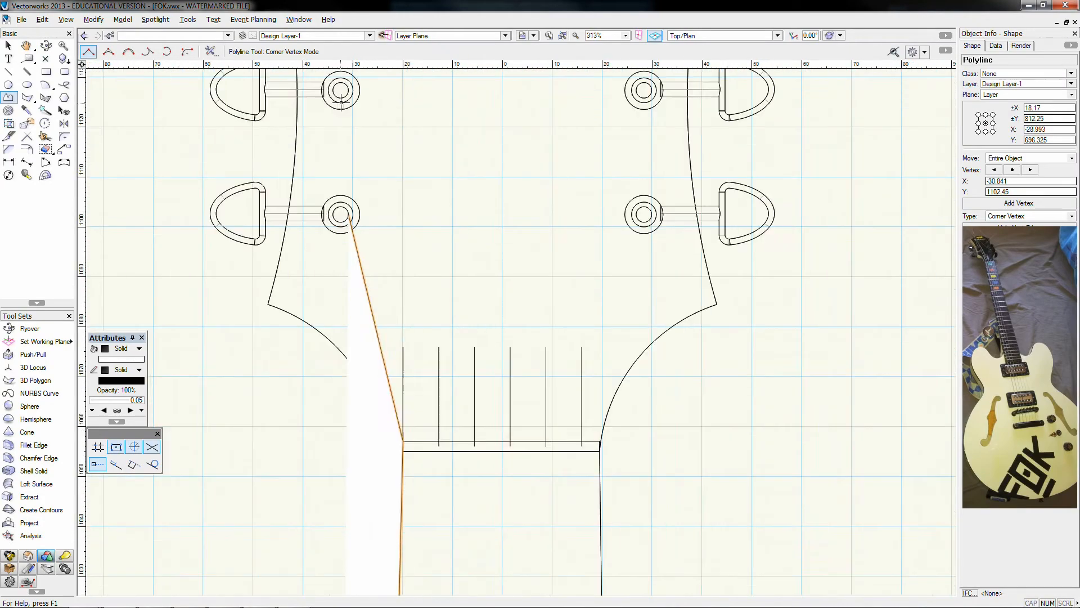
{"action": "left_click", "coordinate": [349, 94]}
{"action": "scroll", "coordinate": [437, 439], "scroll_direction": "up", "scroll_amount": 4}
{"action": "left_click", "coordinate": [448, 450]}
{"action": "scroll", "coordinate": [447, 450], "scroll_direction": "down", "scroll_amount": 9}
{"action": "middle_click_drag", "start_coordinate": [444, 562], "coordinate": [464, 84]}
{"action": "scroll", "coordinate": [455, 466], "scroll_direction": "up", "scroll_amount": 2}
{"action": "double_click", "coordinate": [456, 465]}
{"action": "scroll", "coordinate": [455, 466], "scroll_direction": "down", "scroll_amount": 1}
{"action": "scroll", "coordinate": [455, 466], "scroll_direction": "down", "scroll_amount": 3}
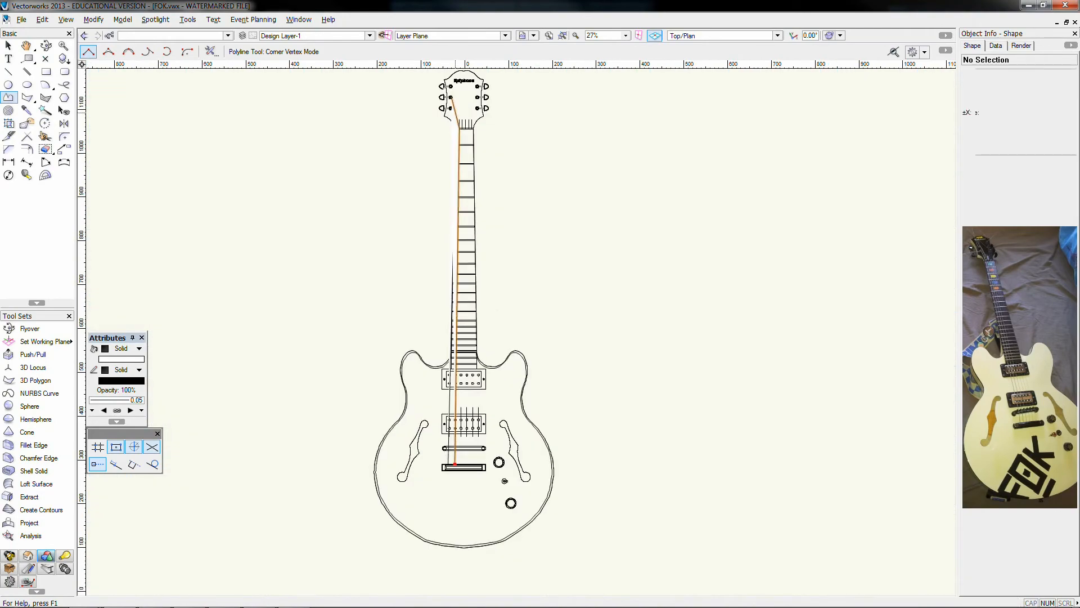
- Draw the third string's polyline from the upper left tuning post over the third nut guide to the tailpiece's upper edge
{"action": "scroll", "coordinate": [453, 84], "scroll_direction": "up", "scroll_amount": 6}
{"action": "left_click", "coordinate": [434, 144]}
{"action": "scroll", "coordinate": [539, 452], "scroll_direction": "down", "scroll_amount": 1}
{"action": "middle_click_drag", "start_coordinate": [539, 451], "coordinate": [495, 297]}
{"action": "scroll", "coordinate": [516, 416], "scroll_direction": "up", "scroll_amount": 2}
{"action": "left_click", "coordinate": [517, 416]}
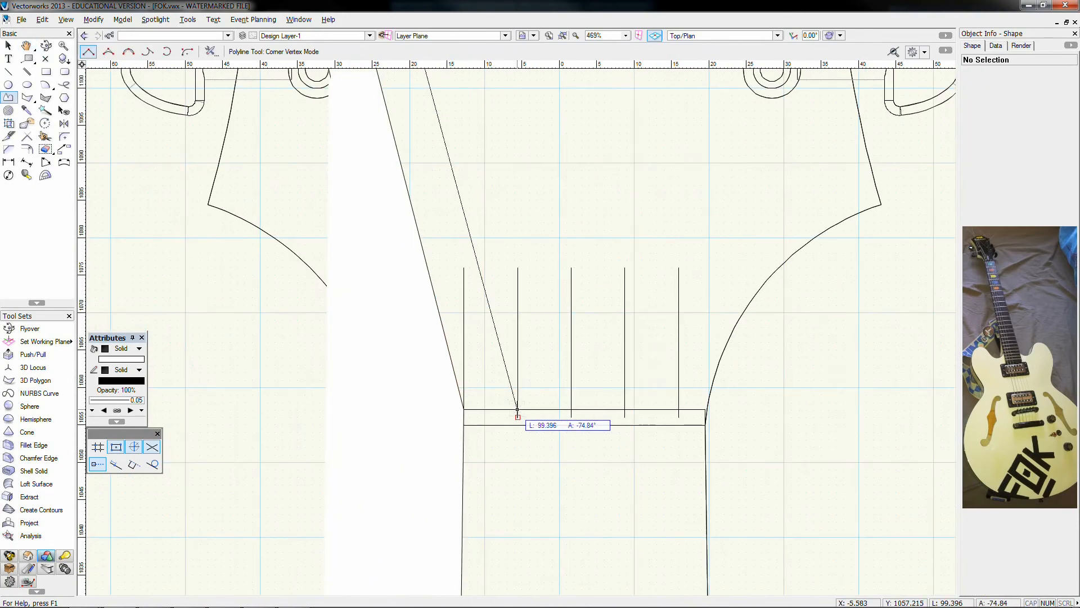
{"action": "scroll", "coordinate": [517, 417], "scroll_direction": "down", "scroll_amount": 5}
{"action": "scroll", "coordinate": [501, 532], "scroll_direction": "up", "scroll_amount": 4}
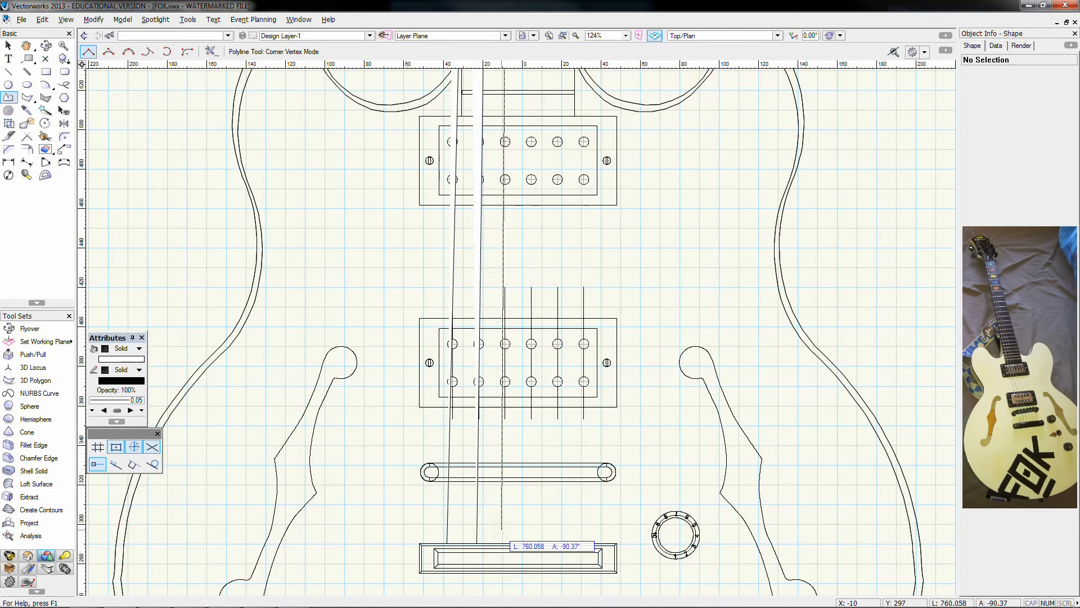
{"action": "double_click", "coordinate": [503, 543]}
- Draw a circle of 0.3 mm radius centred on the third string path's end at the tailpiece
{"action": "key", "text": "6"}
{"action": "scroll", "coordinate": [445, 299], "scroll_direction": "up", "scroll_amount": 4}
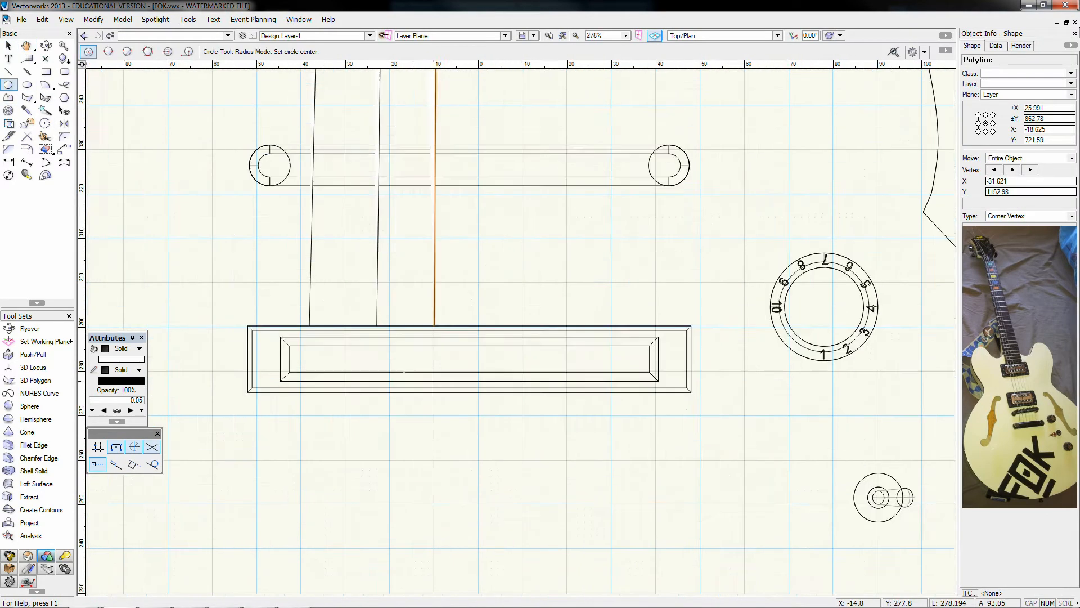
{"action": "key", "text": "Tab"}
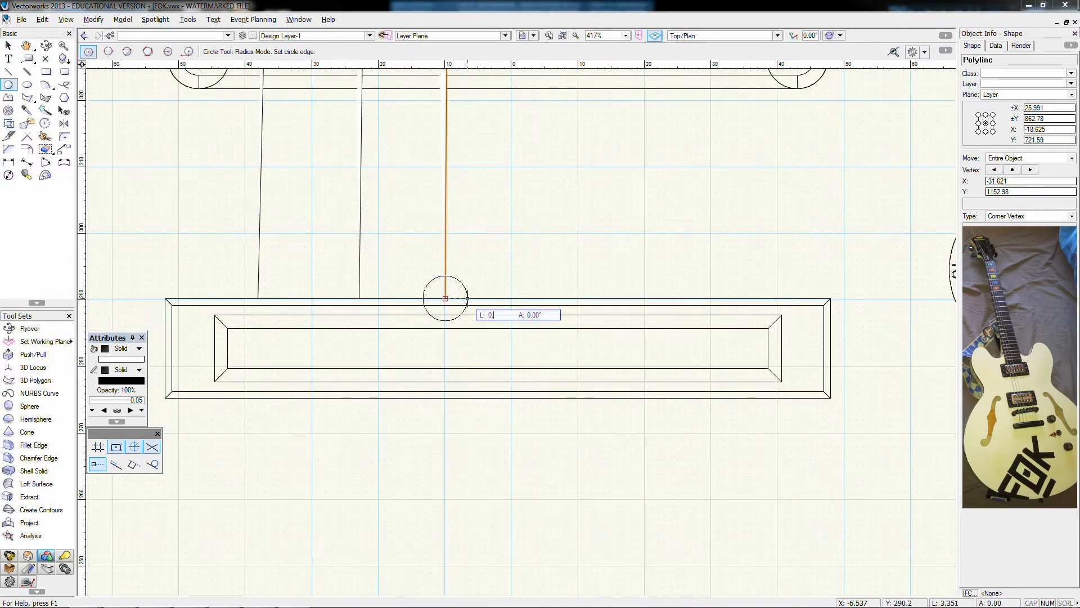
{"action": "type", "text": "0.2"}
{"action": "key", "text": "Return"}
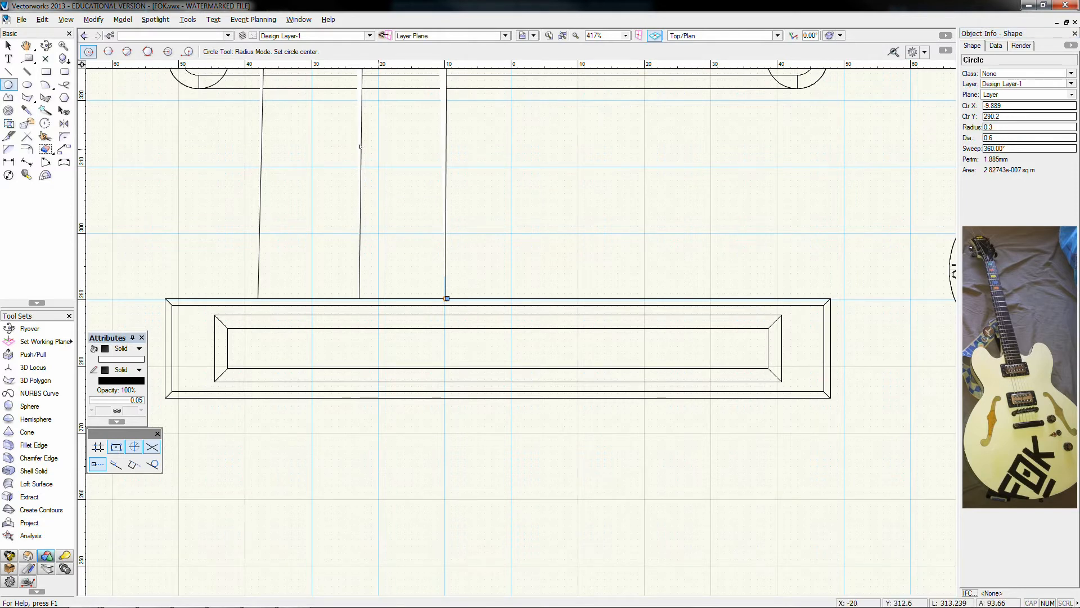
- Copy the profile circle beside the other two string paths, and size the third string's circle to 0.7 mm diameter
{"action": "scroll", "coordinate": [348, 163], "scroll_direction": "up", "scroll_amount": 2}
{"action": "key", "text": "x"}
{"action": "key", "text": "x"}
{"action": "left_click_drag", "start_coordinate": [333, 428], "coordinate": [189, 439], "text": "ctrl"}
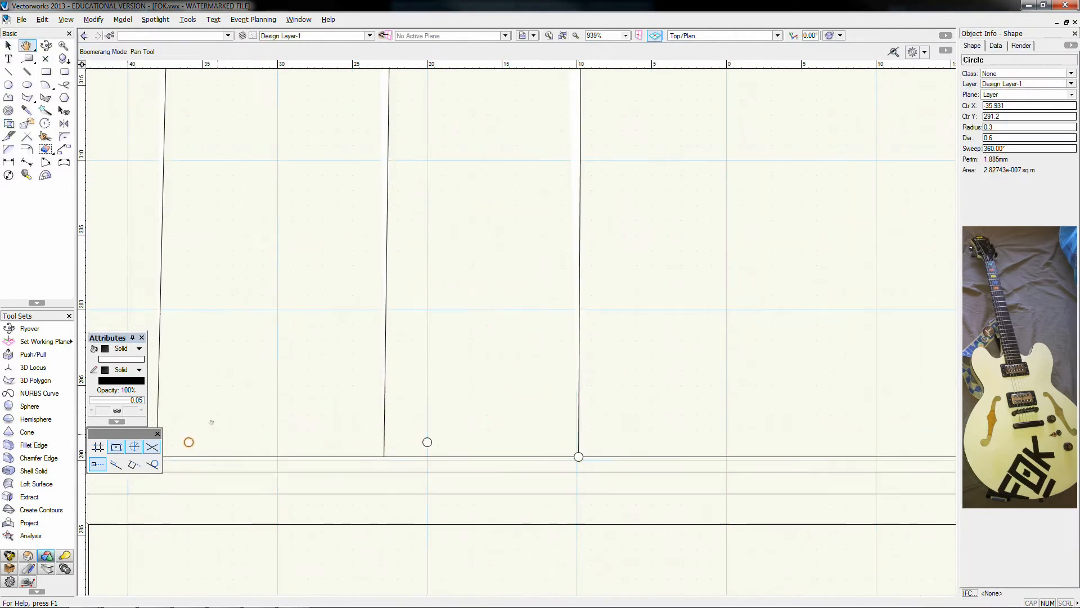
{"action": "middle_click_drag", "start_coordinate": [212, 422], "coordinate": [335, 379]}
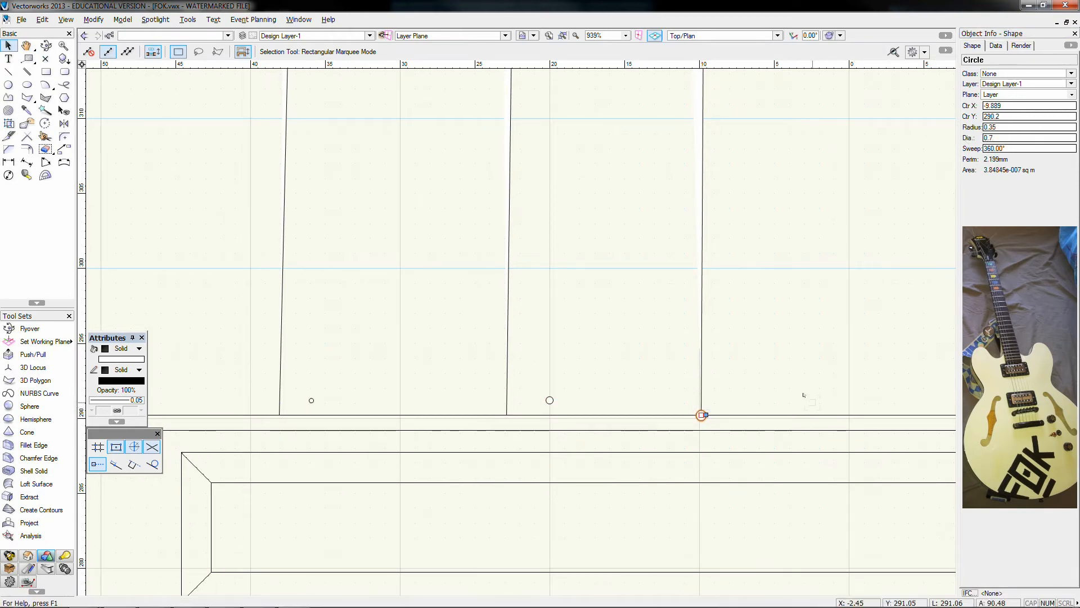
- Extrude the smallest circle along the first string's polyline with Extrude Along Path
{"action": "left_click", "coordinate": [311, 401]}
{"action": "left_click", "coordinate": [280, 394], "text": "shift"}
{"action": "left_click", "coordinate": [187, 19]}
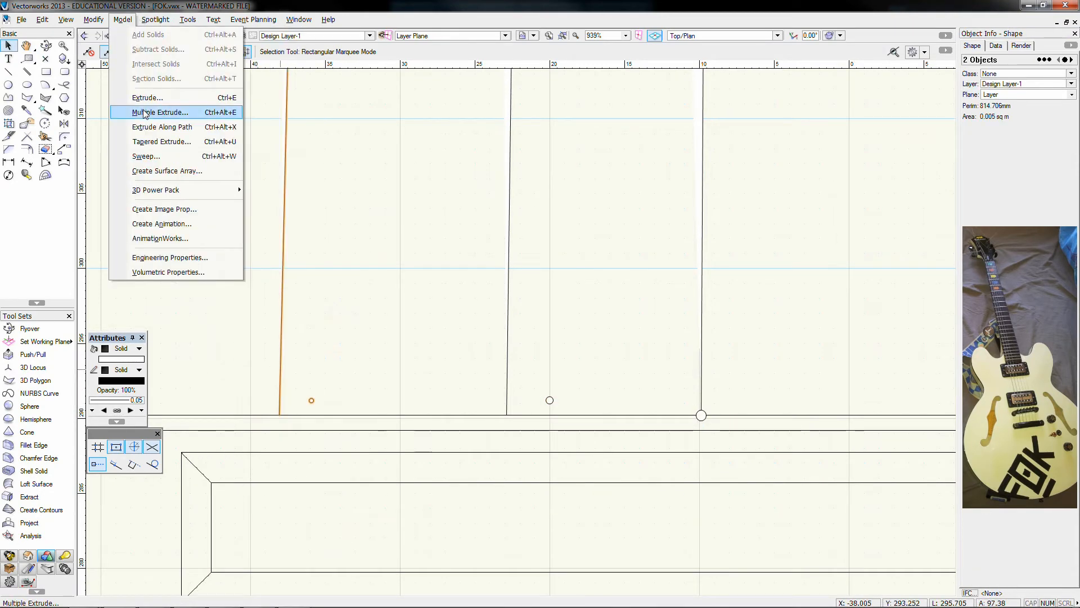
{"action": "left_click", "coordinate": [159, 111]}
{"action": "left_click", "coordinate": [513, 394]}
- Extrude the remaining two circles along the second and third string paths
{"action": "left_click", "coordinate": [549, 400]}
{"action": "left_click", "coordinate": [510, 394], "text": "shift"}
{"action": "left_click", "coordinate": [122, 19]}
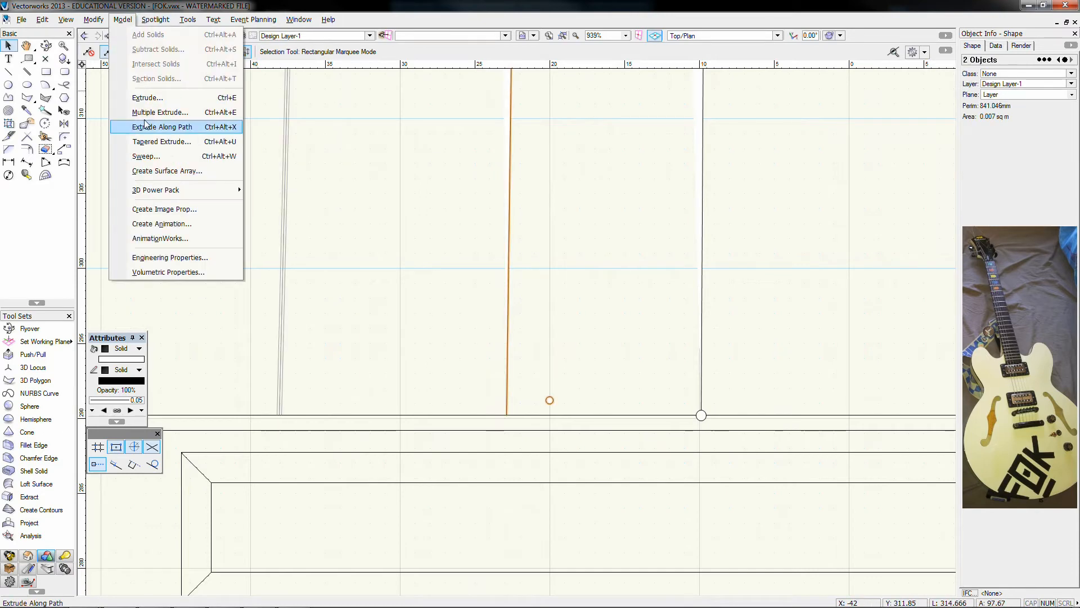
{"action": "left_click", "coordinate": [152, 125]}
{"action": "left_click", "coordinate": [514, 391]}
{"action": "left_click", "coordinate": [123, 19]}
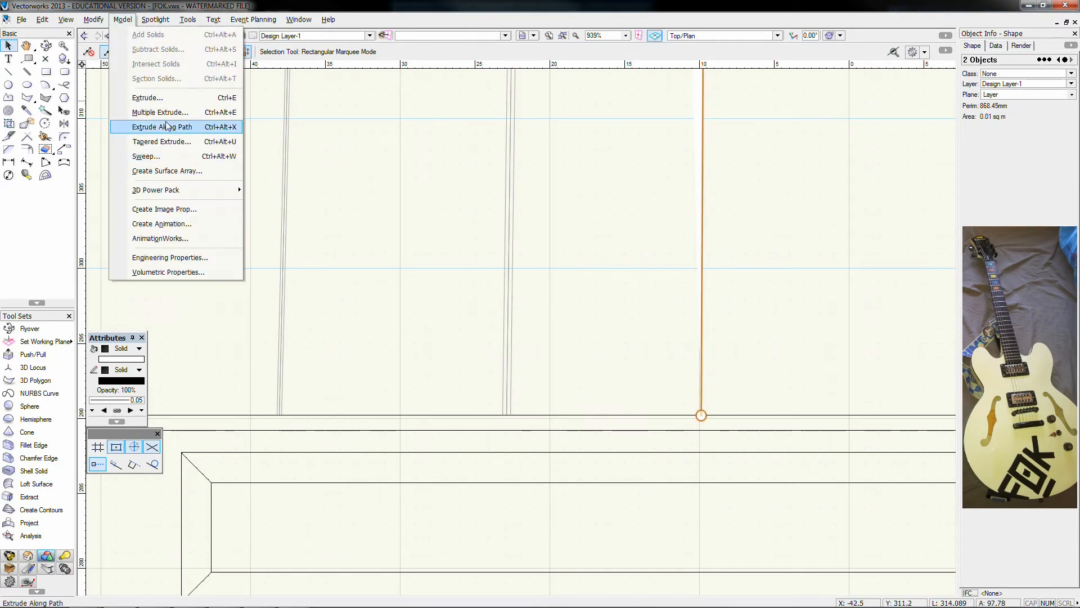
{"action": "left_click", "coordinate": [152, 125]}
{"action": "left_click", "coordinate": [514, 392]}
- Mirror a duplicate of the three extruded strings about the neck's vertical centre line
{"action": "scroll", "coordinate": [406, 356], "scroll_direction": "down", "scroll_amount": 6}
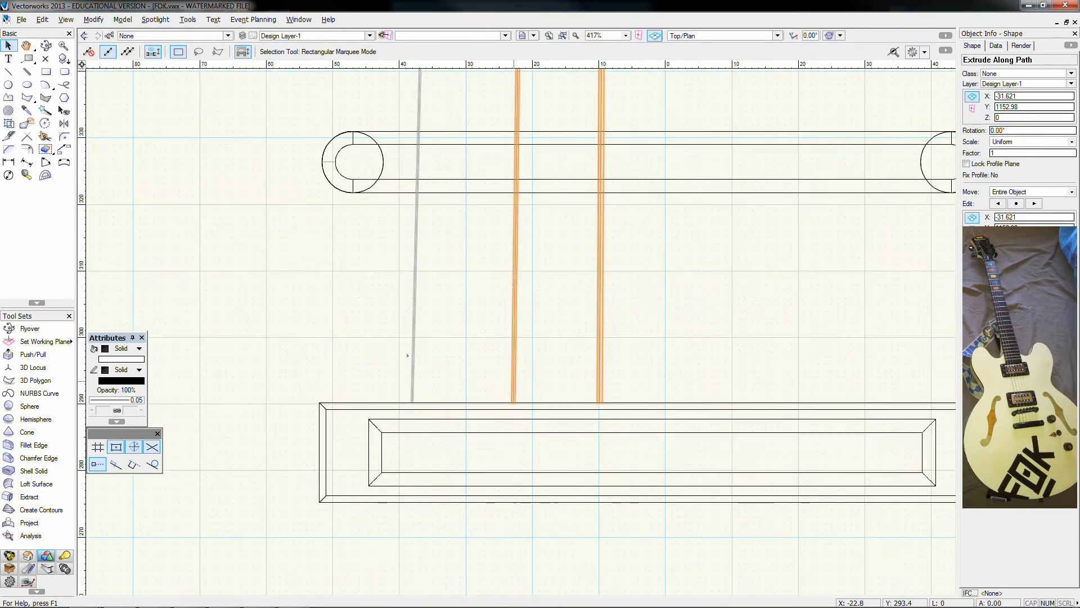
{"action": "scroll", "coordinate": [406, 356], "scroll_direction": "down", "scroll_amount": 3}
{"action": "scroll", "coordinate": [442, 233], "scroll_direction": "up", "scroll_amount": 6}
{"action": "left_click", "coordinate": [64, 123]}
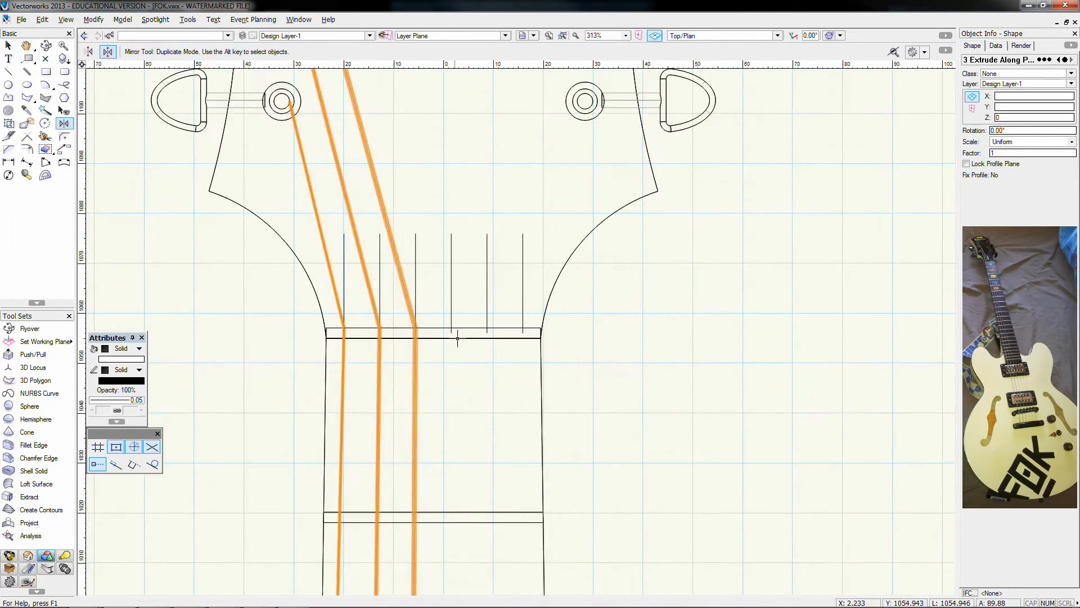
{"action": "left_click", "coordinate": [434, 328]}
{"action": "left_click", "coordinate": [434, 249]}
{"action": "key", "text": "x"}
{"action": "left_click", "coordinate": [585, 335]}
- Edit the profile of the middle mirrored string, set its circle's diameter to 0.7 mm and exit the profile
{"action": "double_click", "coordinate": [453, 372]}
{"action": "left_click", "coordinate": [564, 364]}
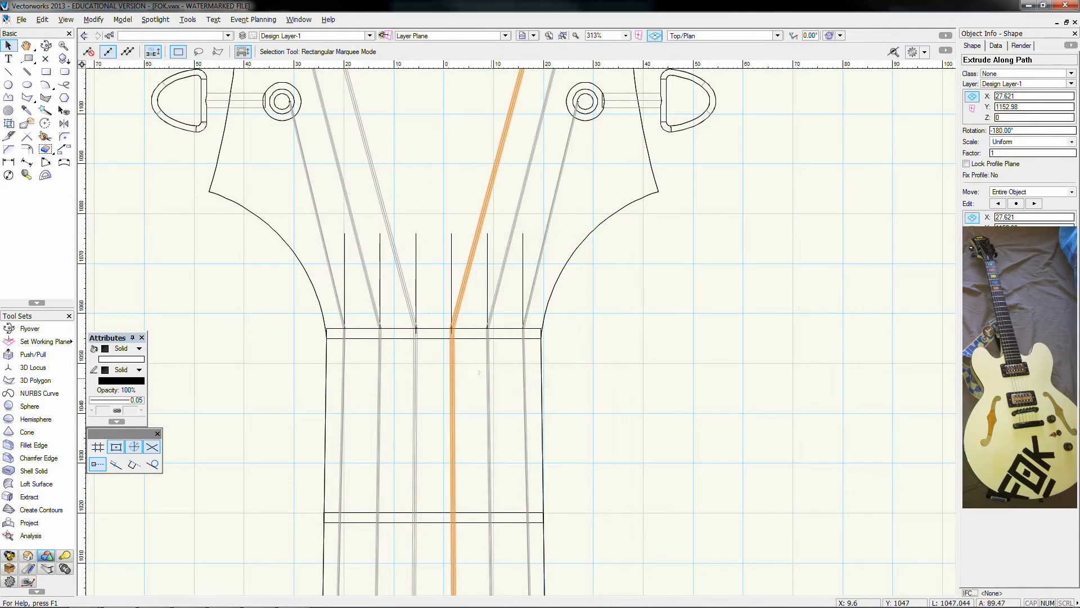
{"action": "double_click", "coordinate": [490, 372]}
{"action": "left_click", "coordinate": [511, 275]}
{"action": "left_click", "coordinate": [516, 364]}
{"action": "left_click", "coordinate": [562, 36]}
{"action": "double_click", "coordinate": [989, 138]}
{"action": "type", "text": "0.7"}
{"action": "key", "text": "Return"}
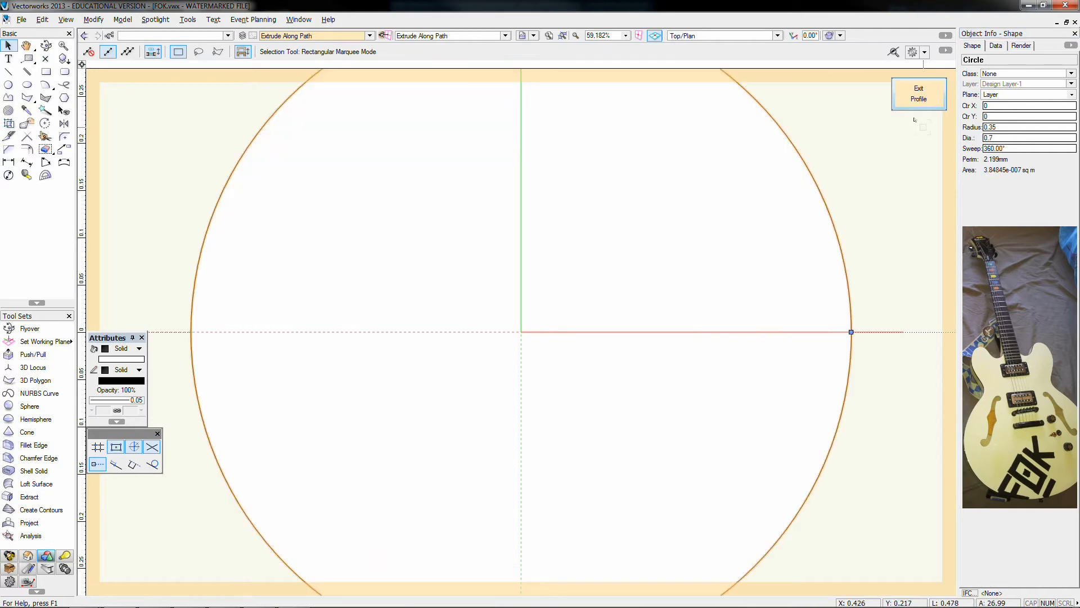
{"action": "left_click", "coordinate": [918, 94]}
- Edit the outermost mirrored string's profile, set its circle's diameter to 0.9 mm and exit the profile
{"action": "double_click", "coordinate": [527, 308]}
{"action": "left_click", "coordinate": [511, 275]}
{"action": "left_click", "coordinate": [515, 363]}
{"action": "left_click", "coordinate": [563, 35]}
{"action": "double_click", "coordinate": [989, 138]}
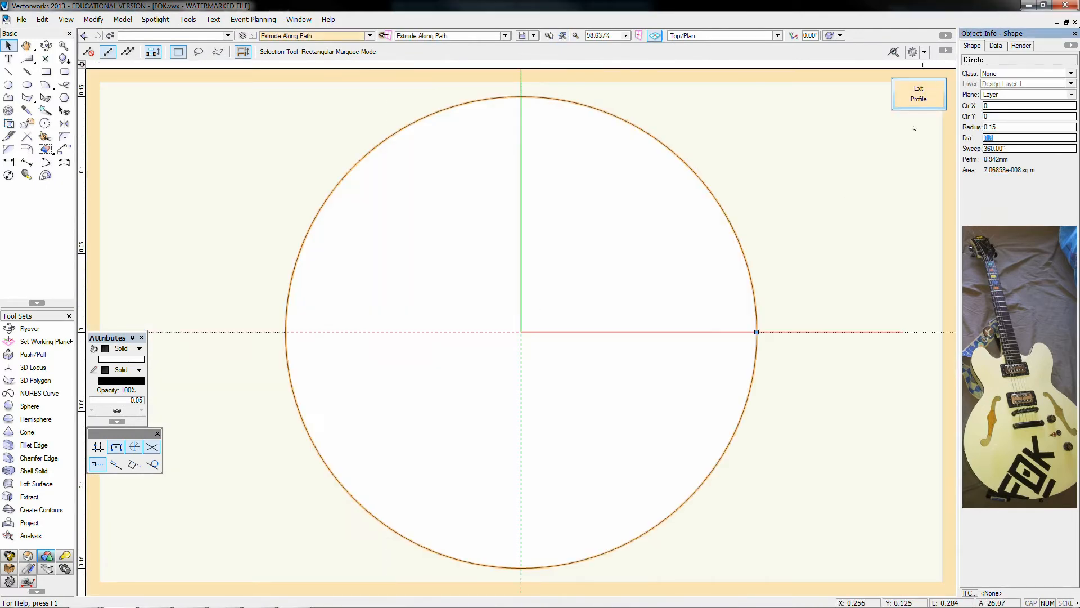
{"action": "type", "text": "0.9"}
{"action": "key", "text": "Return"}
{"action": "left_click", "coordinate": [919, 97]}
- Delete the six short vertical guide lines above the nut
{"action": "scroll", "coordinate": [735, 298], "scroll_direction": "down", "scroll_amount": 3}
{"action": "middle_click_drag", "start_coordinate": [623, 282], "coordinate": [511, 168]}
{"action": "left_click_drag", "start_coordinate": [458, 220], "coordinate": [572, 163]}
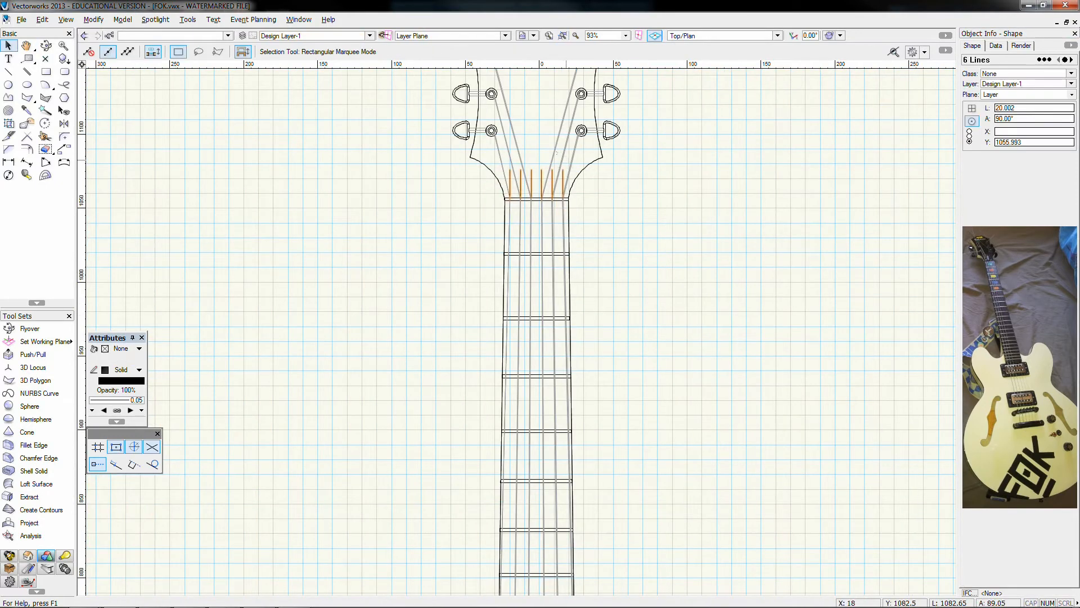
{"action": "key", "text": "Delete"}
- Delete the vertical guide lines crossing the bridge pickup
{"action": "middle_click_drag", "start_coordinate": [619, 507], "coordinate": [612, 208]}
{"action": "middle_click_drag", "start_coordinate": [622, 360], "coordinate": [617, 47]}
{"action": "middle_click_drag", "start_coordinate": [637, 506], "coordinate": [623, 317]}
{"action": "scroll", "coordinate": [560, 340], "scroll_direction": "up", "scroll_amount": 2}
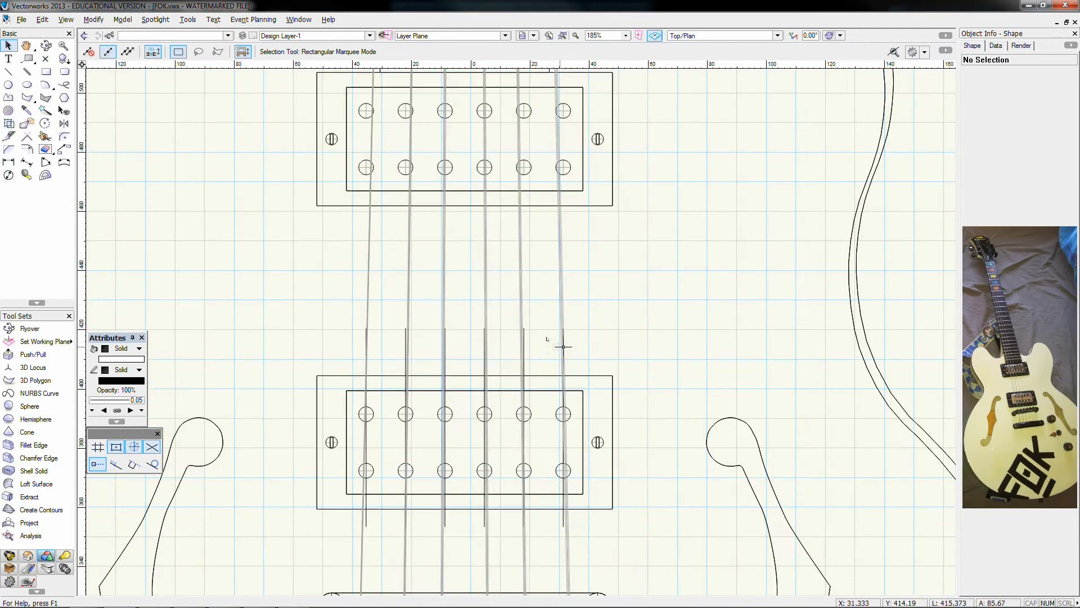
{"action": "left_click", "coordinate": [366, 325]}
{"action": "key", "text": "Delete"}
{"action": "scroll", "coordinate": [607, 522], "scroll_direction": "down", "scroll_amount": 2}
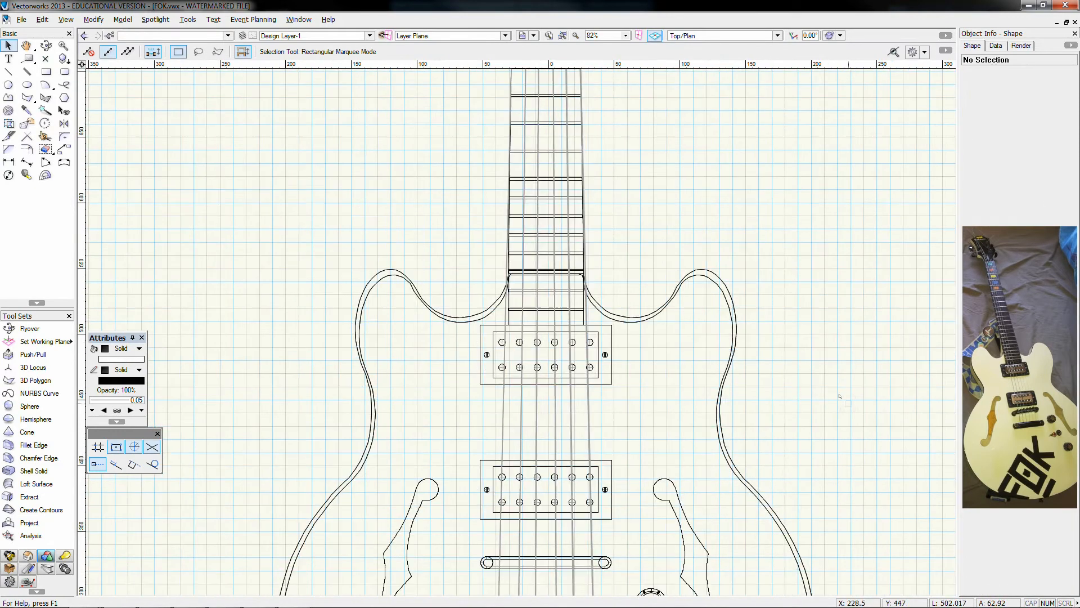
- In the Front view, raise all six strings from the base plane to a Z height of about 55.5 mm, above the pickups
{"action": "key", "text": "KP_3"}
{"action": "scroll", "coordinate": [810, 478], "scroll_direction": "down", "scroll_amount": 2}
{"action": "middle_click_drag", "start_coordinate": [815, 497], "coordinate": [485, 328]}
{"action": "key", "text": "ctrl+shift+g"}
{"action": "key", "text": "KP_1"}
{"action": "key", "text": "ctrl+shift+w"}
{"action": "scroll", "coordinate": [370, 494], "scroll_direction": "up", "scroll_amount": 4}
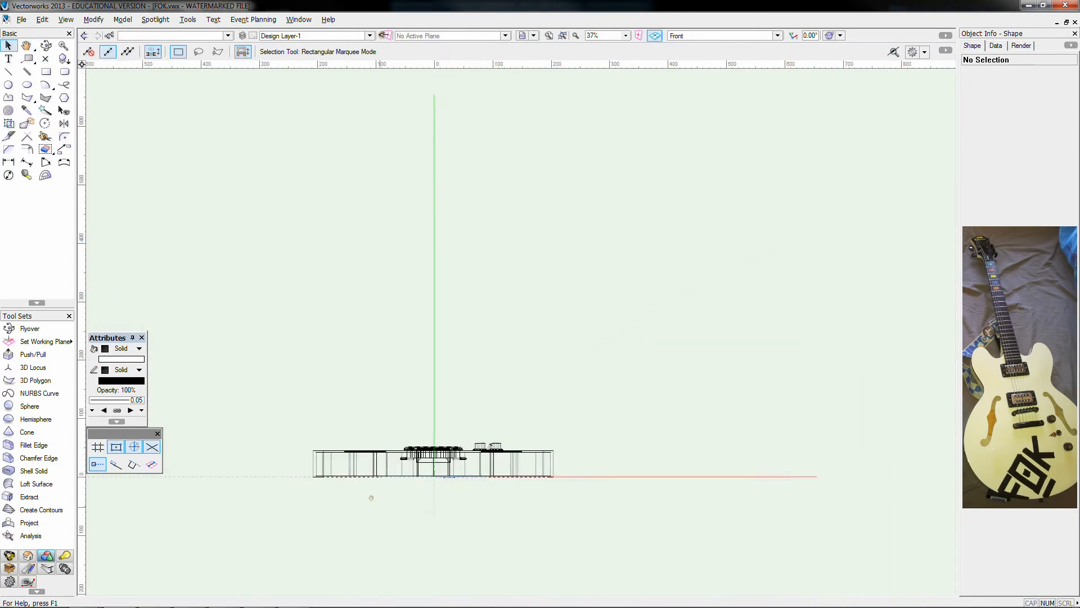
{"action": "left_click_drag", "start_coordinate": [424, 511], "coordinate": [423, 398]}
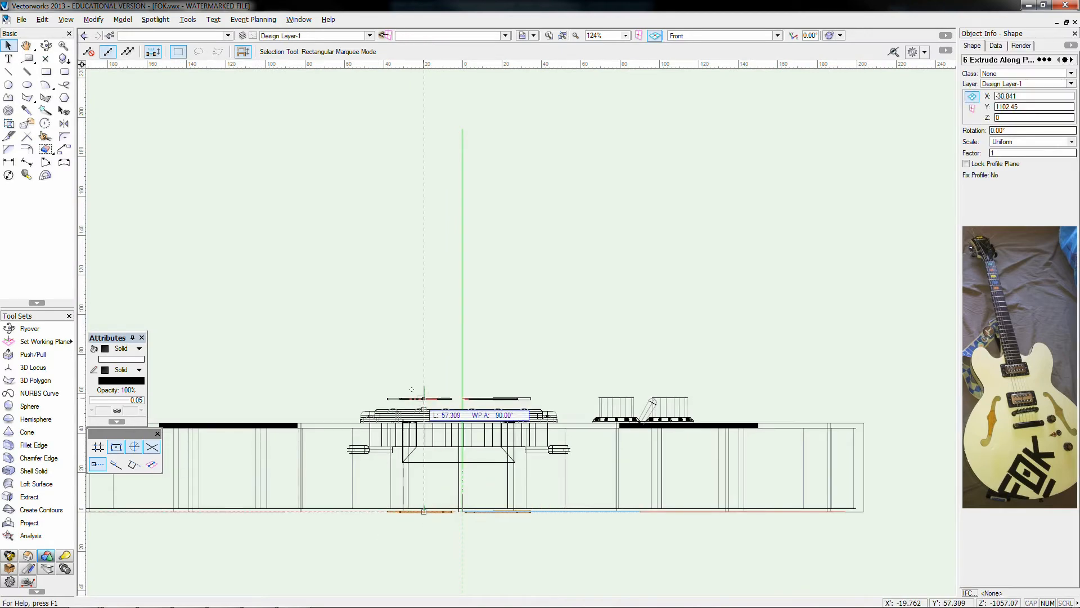
{"action": "scroll", "coordinate": [423, 397], "scroll_direction": "up", "scroll_amount": 2}
{"action": "scroll", "coordinate": [420, 397], "scroll_direction": "up", "scroll_amount": 1}
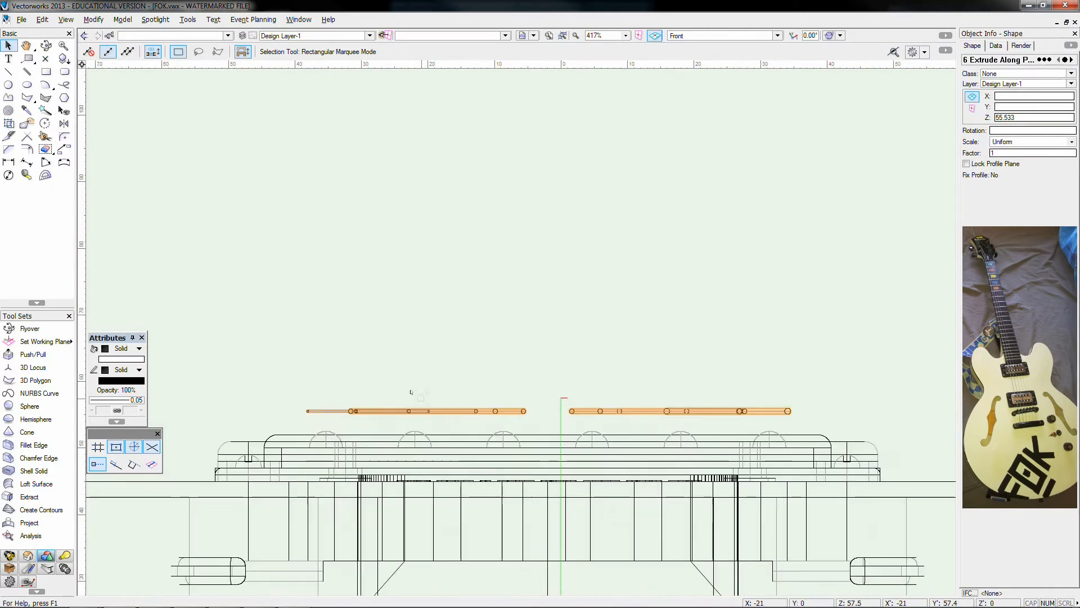
- Inside one pickup group, set the base plate's extrusion to 1 mm and lower its twelve hemispheres by 2 mm
{"action": "double_click", "coordinate": [326, 431]}
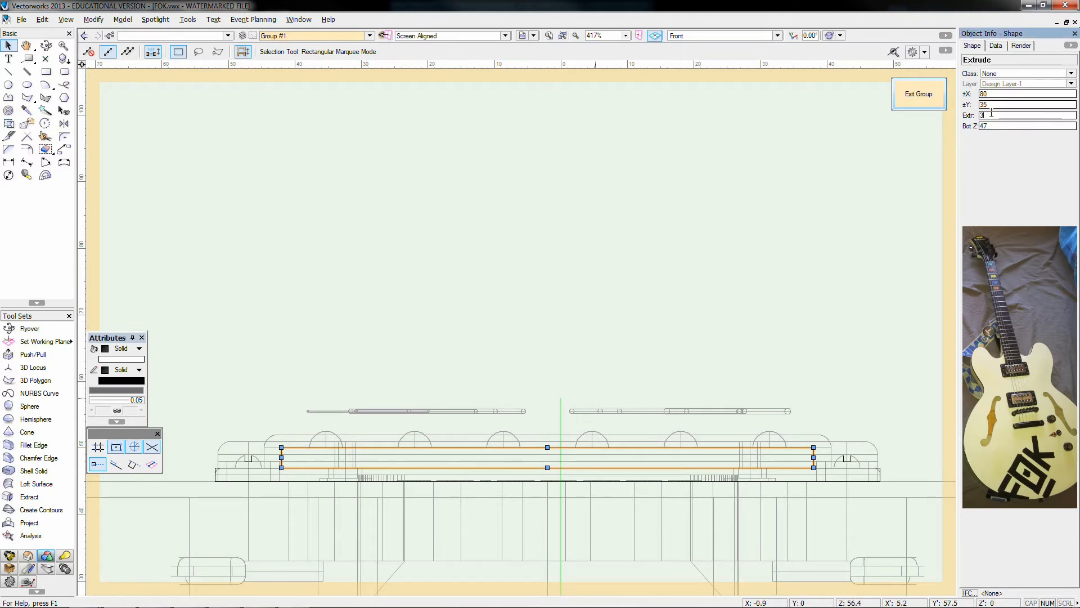
{"action": "left_click_drag", "start_coordinate": [293, 457], "coordinate": [804, 415]}
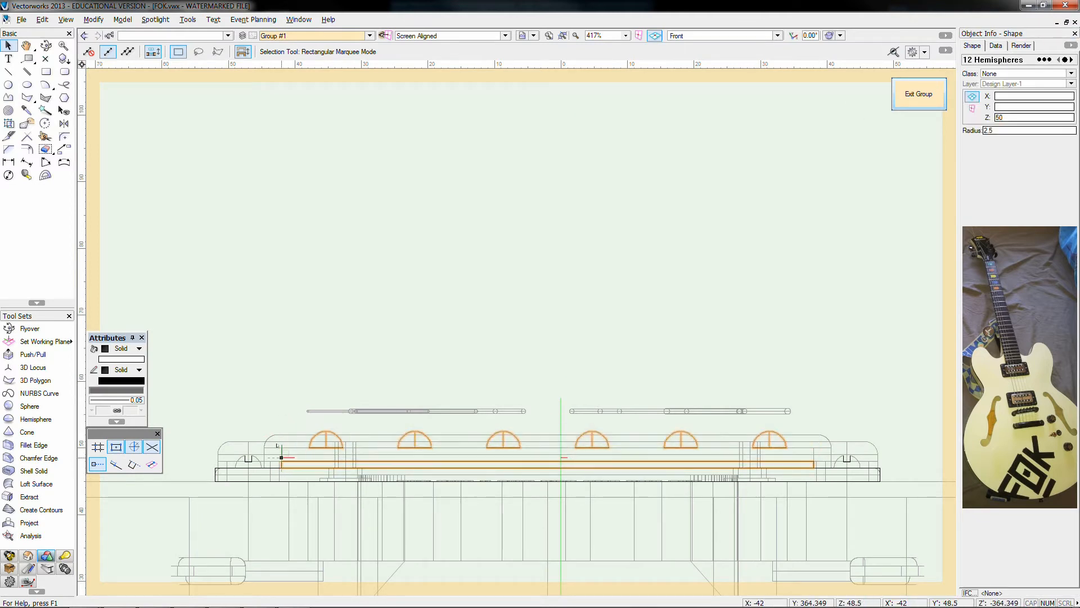
{"action": "key", "text": "ctrl+m"}
{"action": "key", "text": "Tab"}
{"action": "type", "text": "-2"}
{"action": "key", "text": "Return"}
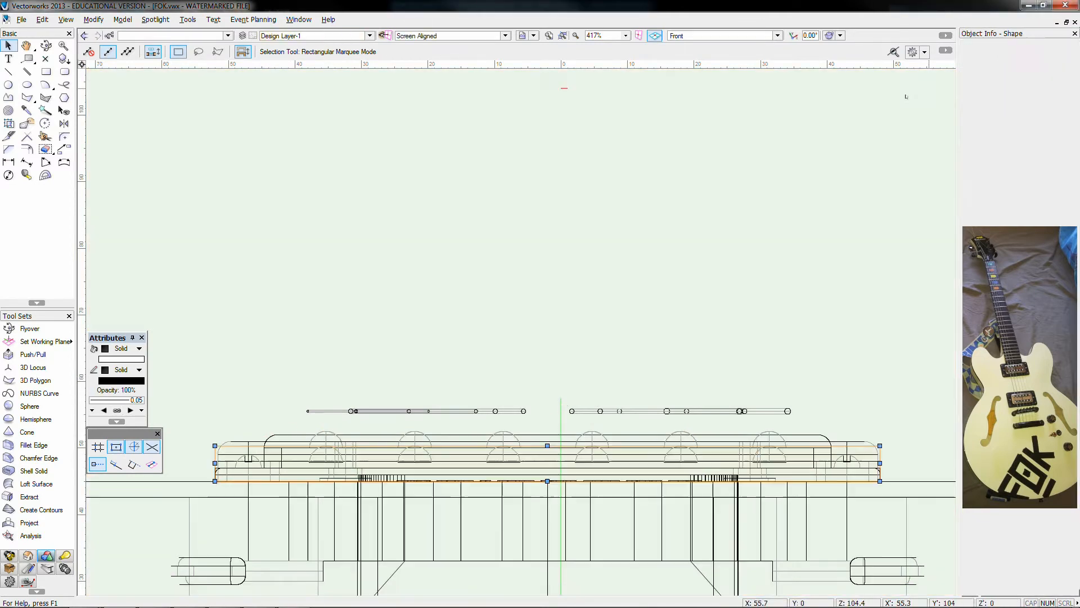
- Edit the other pickup group: set the plate's extrusion to 1 mm, lower its hemispheres 2 mm and exit the group
{"action": "left_click", "coordinate": [589, 421]}
{"action": "double_click", "coordinate": [592, 431]}
{"action": "left_click", "coordinate": [622, 448]}
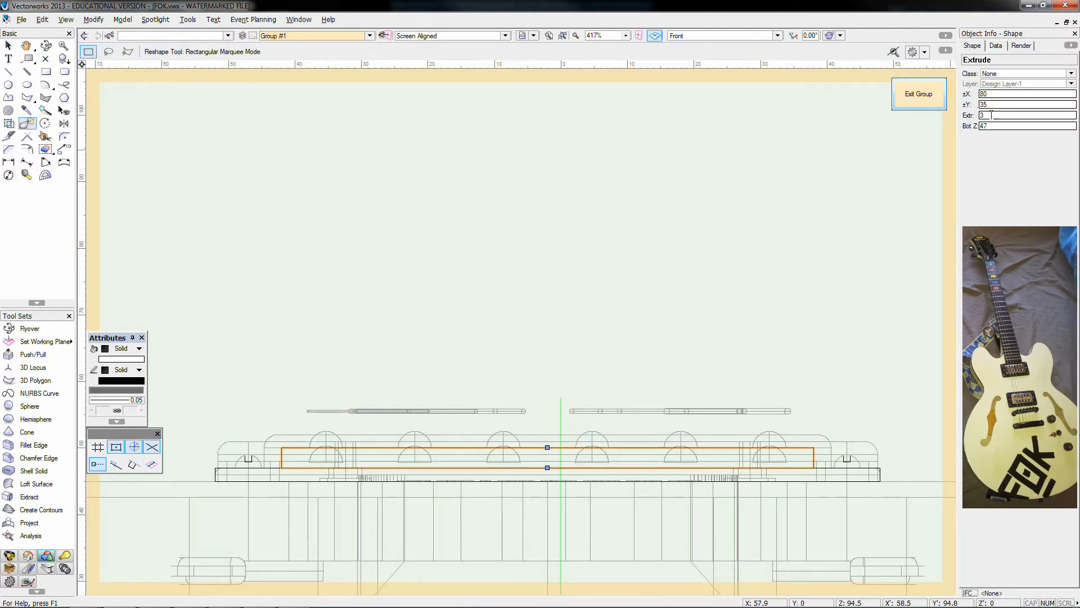
{"action": "double_click", "coordinate": [990, 115]}
{"action": "type", "text": "1"}
{"action": "key", "text": "Return"}
{"action": "left_click_drag", "start_coordinate": [829, 412], "coordinate": [218, 454]}
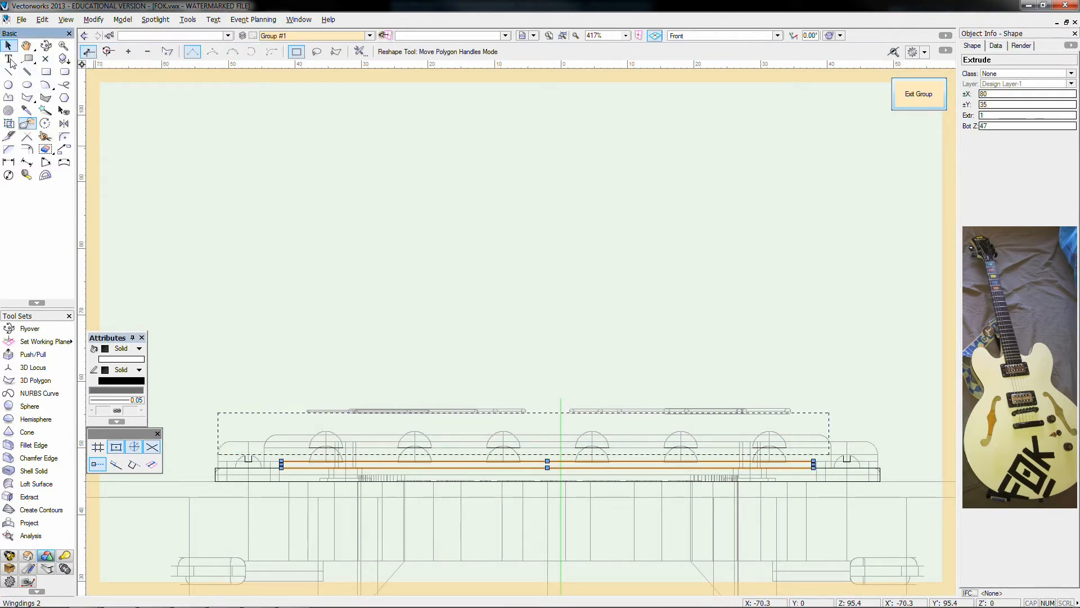
{"action": "left_click", "coordinate": [9, 46]}
{"action": "left_click_drag", "start_coordinate": [276, 407], "coordinate": [801, 449]}
{"action": "key", "text": "ctrl+m"}
{"action": "key", "text": "Return"}
{"action": "left_click", "coordinate": [909, 104]}
- Lower all six strings to a Z height of about 50.7 mm and set the inner tailpiece block's depth to 7 mm
{"action": "left_click_drag", "start_coordinate": [803, 397], "coordinate": [262, 415]}
{"action": "left_click_drag", "start_coordinate": [355, 411], "coordinate": [355, 444]}
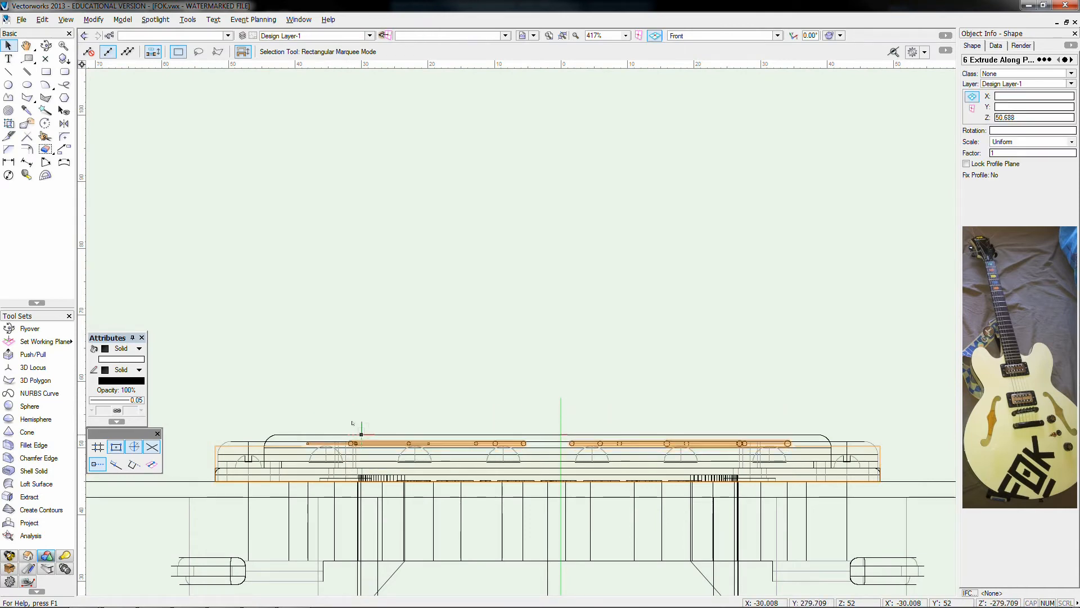
{"action": "left_click", "coordinate": [369, 434]}
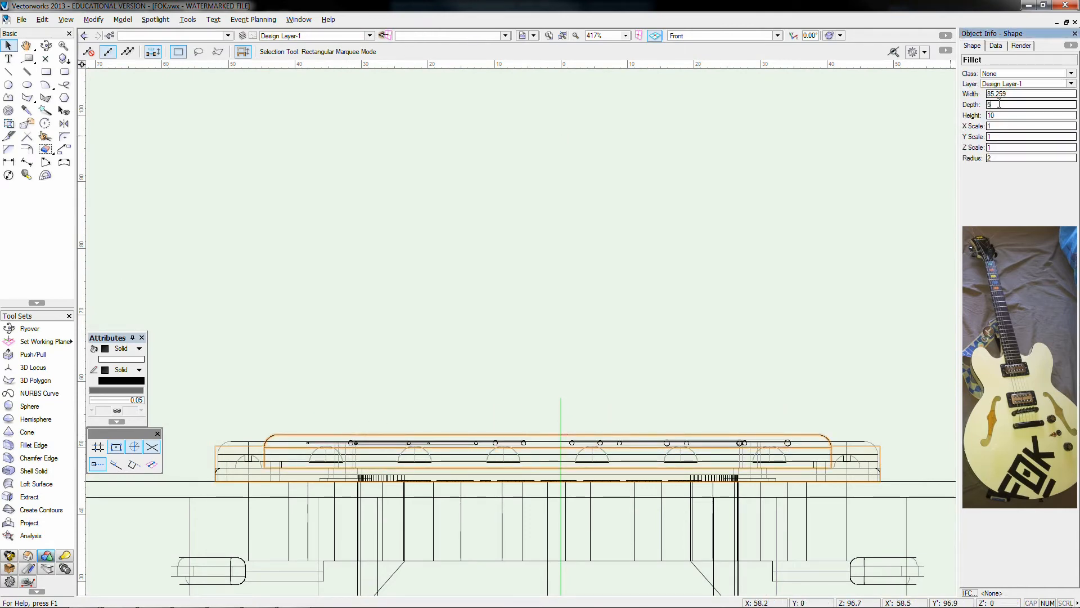
{"action": "type", "text": "7"}
{"action": "key", "text": "Return"}
- Inspect the whole guitar shaded in isometric view, orbiting to a low angle to check the strings above the body
{"action": "left_click", "coordinate": [850, 161]}
{"action": "key", "text": "3"}
{"action": "scroll", "coordinate": [851, 161], "scroll_direction": "down", "scroll_amount": 5}
{"action": "middle_click_drag", "start_coordinate": [851, 161], "coordinate": [411, 318]}
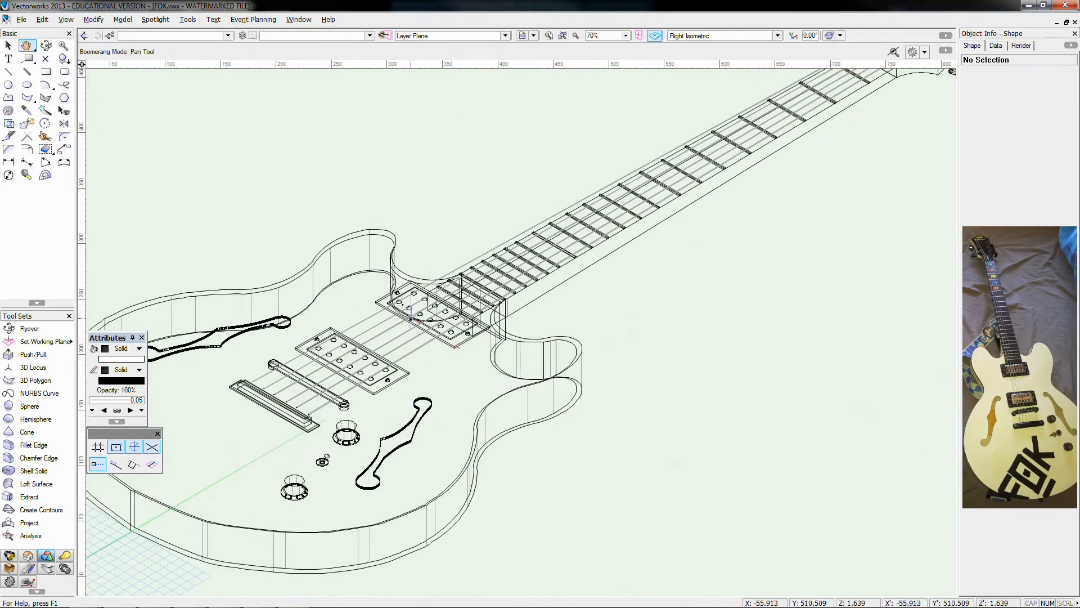
{"action": "key", "text": "ctrl+shift+g"}
{"action": "left_click", "coordinate": [46, 45]}
{"action": "left_click_drag", "start_coordinate": [360, 360], "coordinate": [554, 391]}
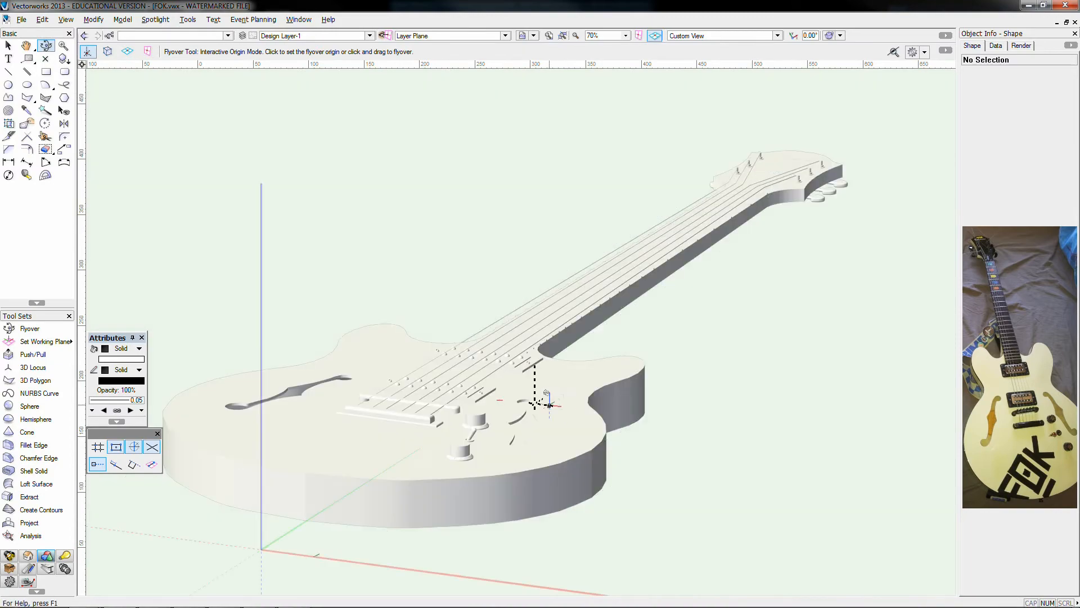
- In wireframe Top/Plan view, trace the body's lower-left edge with a cubic-vertex polyline about 164 by 69 mm, starting at the bottom centre
{"action": "key", "text": "ctrl+shift+w"}
{"action": "key", "text": "ctrl+5"}
{"action": "middle_click_drag", "start_coordinate": [551, 401], "coordinate": [660, 501]}
{"action": "scroll", "coordinate": [663, 462], "scroll_direction": "down", "scroll_amount": 3}
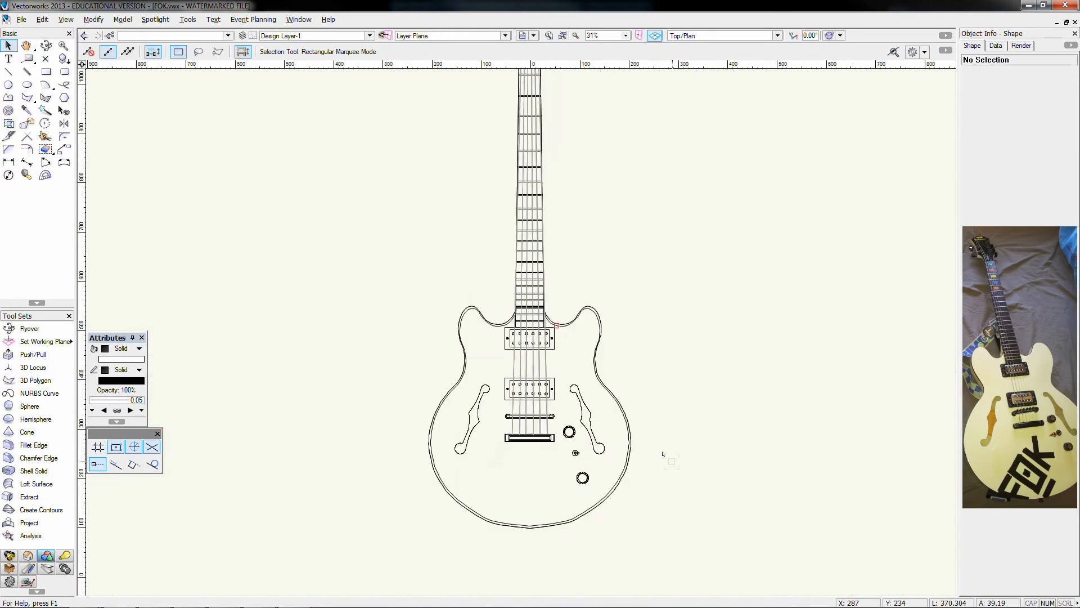
{"action": "middle_click_drag", "start_coordinate": [856, 381], "coordinate": [758, 387]}
{"action": "scroll", "coordinate": [460, 522], "scroll_direction": "up", "scroll_amount": 4}
{"action": "middle_click_drag", "start_coordinate": [306, 415], "coordinate": [277, 397]}
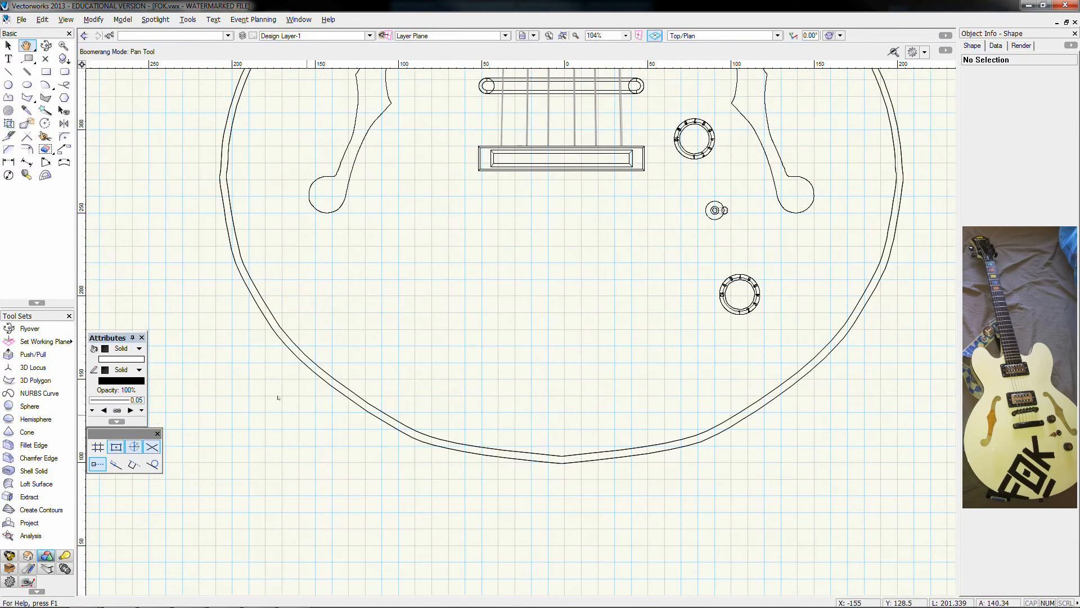
{"action": "left_click", "coordinate": [9, 99]}
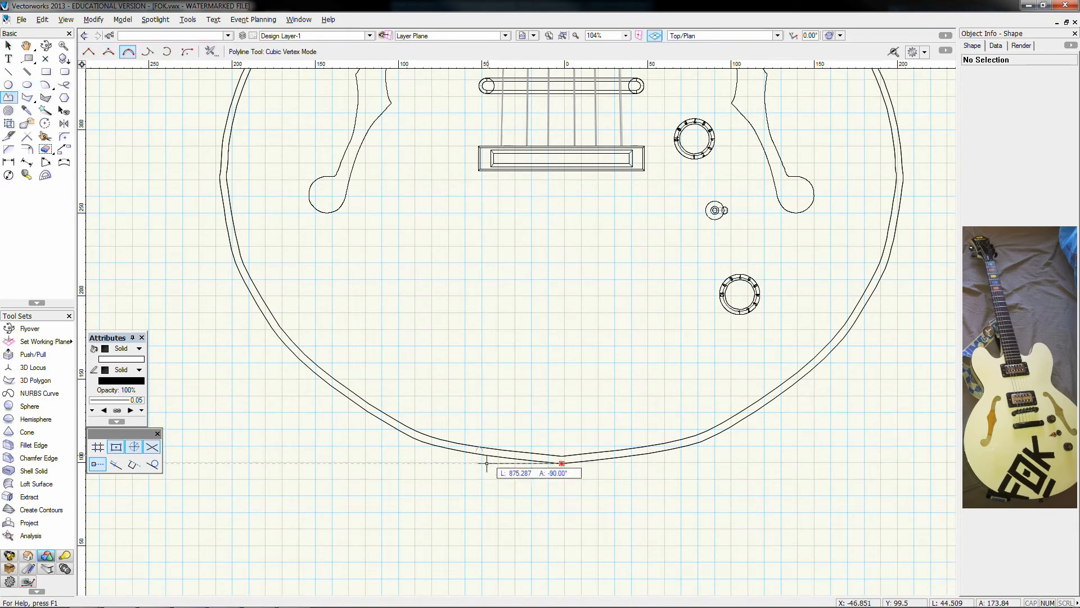
{"action": "left_click", "coordinate": [288, 349]}
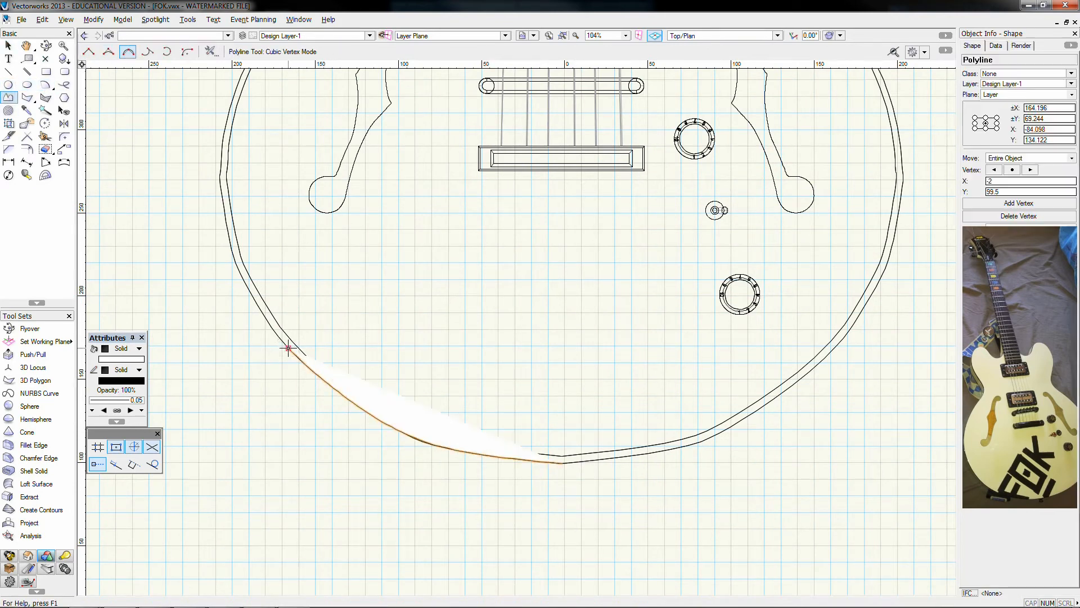
- Draw the letter F with three rotated rectangles of about 13.7 × 110.4, 13.3 × 43.5 and 12.5 × 30.3 mm at the body's lower-left edge
{"action": "left_click", "coordinate": [46, 72]}
{"action": "scroll", "coordinate": [347, 399], "scroll_direction": "up", "scroll_amount": 1}
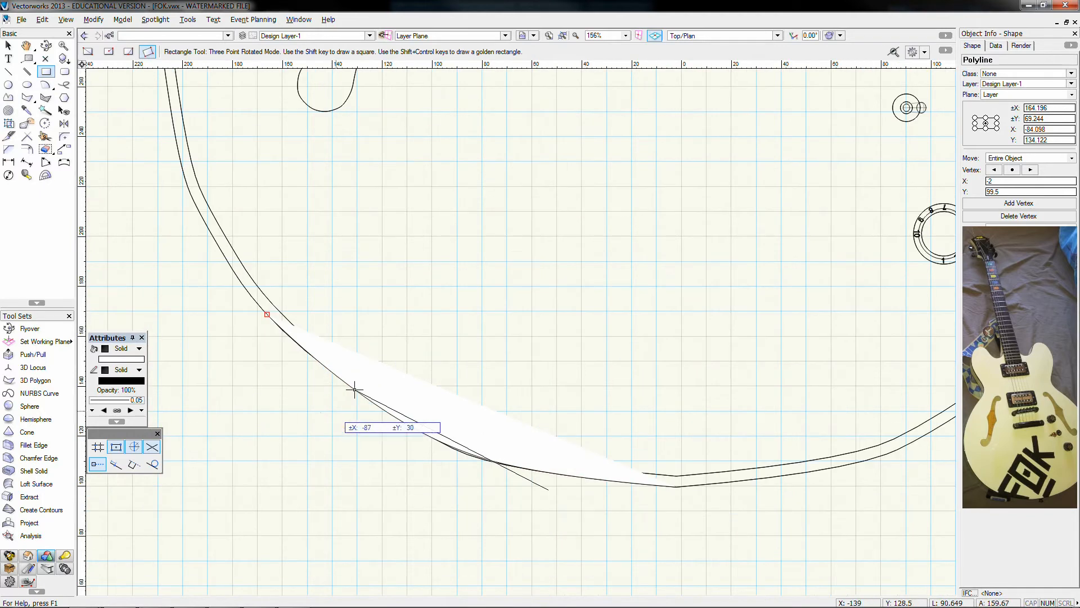
{"action": "left_click", "coordinate": [309, 349]}
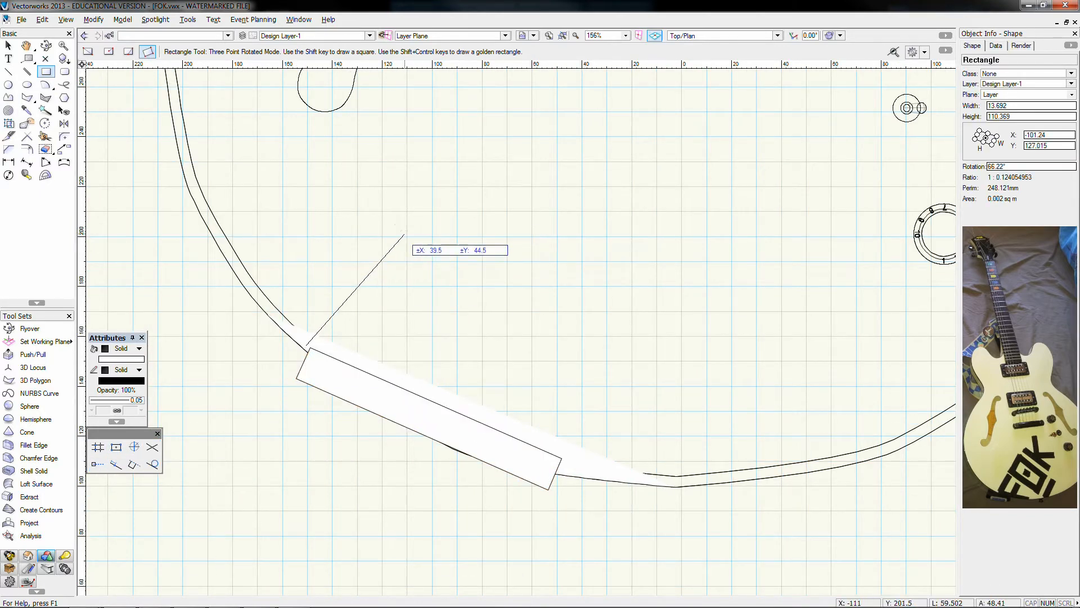
{"action": "scroll", "coordinate": [404, 235], "scroll_direction": "down", "scroll_amount": 1}
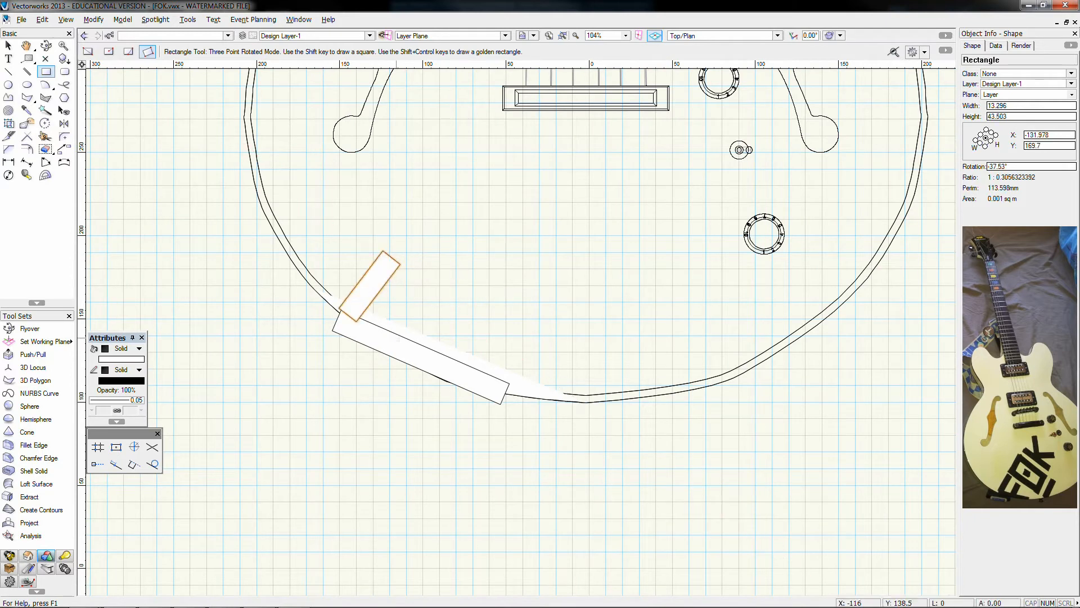
{"action": "left_click", "coordinate": [442, 308]}
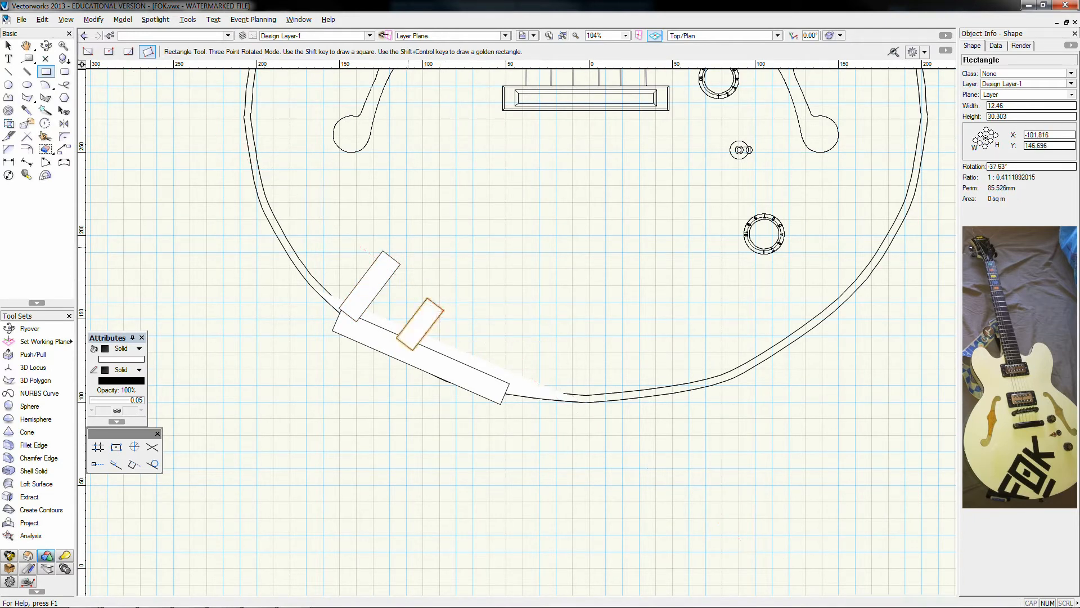
- Draw two rotated rectangles of about 13.5 × 96.5 mm and 11.8 × 47.2 mm beside the F as sides of the letter O
{"action": "left_click", "coordinate": [397, 241]}
{"action": "left_click", "coordinate": [520, 345]}
{"action": "left_click", "coordinate": [535, 329]}
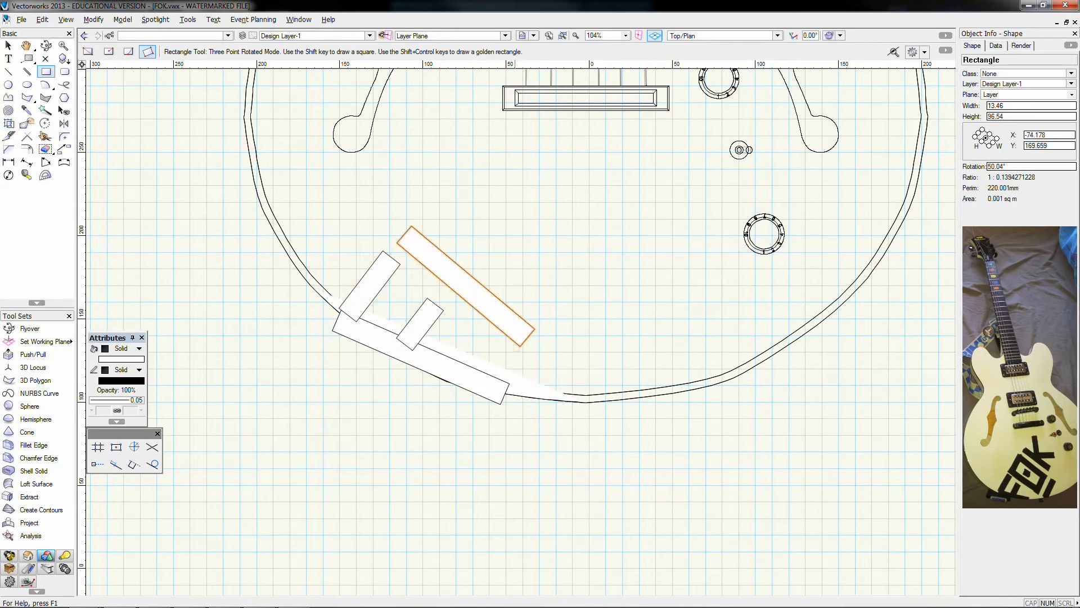
{"action": "left_click", "coordinate": [516, 349]}
{"action": "left_click", "coordinate": [565, 292]}
{"action": "left_click", "coordinate": [579, 304]}
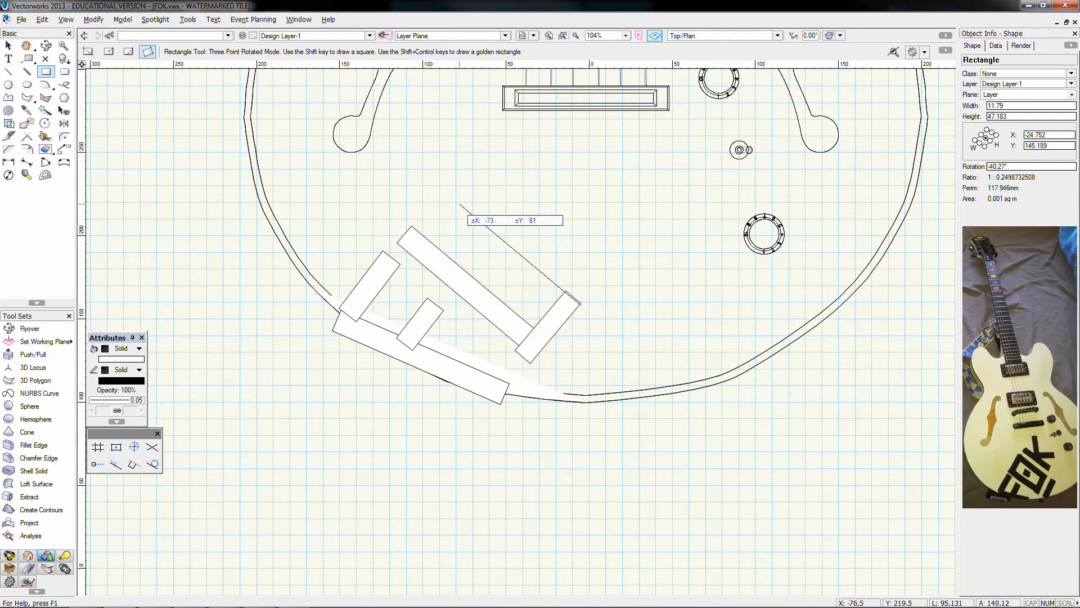
- Complete the O with rotated rectangles of about 12.3 × 99.6 and 14.5 × 49.2 mm, plus an 11.6 × 17.2 mm block at its centre
{"action": "left_click", "coordinate": [457, 197]}
{"action": "left_click", "coordinate": [470, 181]}
{"action": "left_click", "coordinate": [479, 188]}
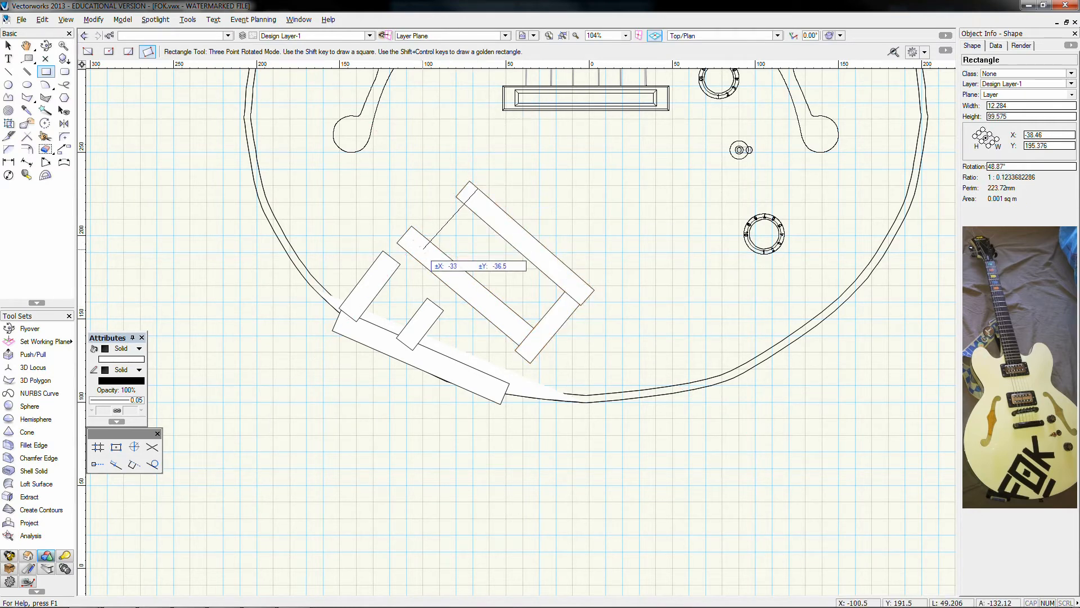
{"action": "left_click", "coordinate": [423, 249]}
{"action": "left_click", "coordinate": [408, 232]}
{"action": "middle_click_drag", "start_coordinate": [413, 242], "coordinate": [382, 300]}
{"action": "left_click", "coordinate": [440, 315]}
{"action": "left_click", "coordinate": [462, 332]}
{"action": "left_click", "coordinate": [474, 317]}
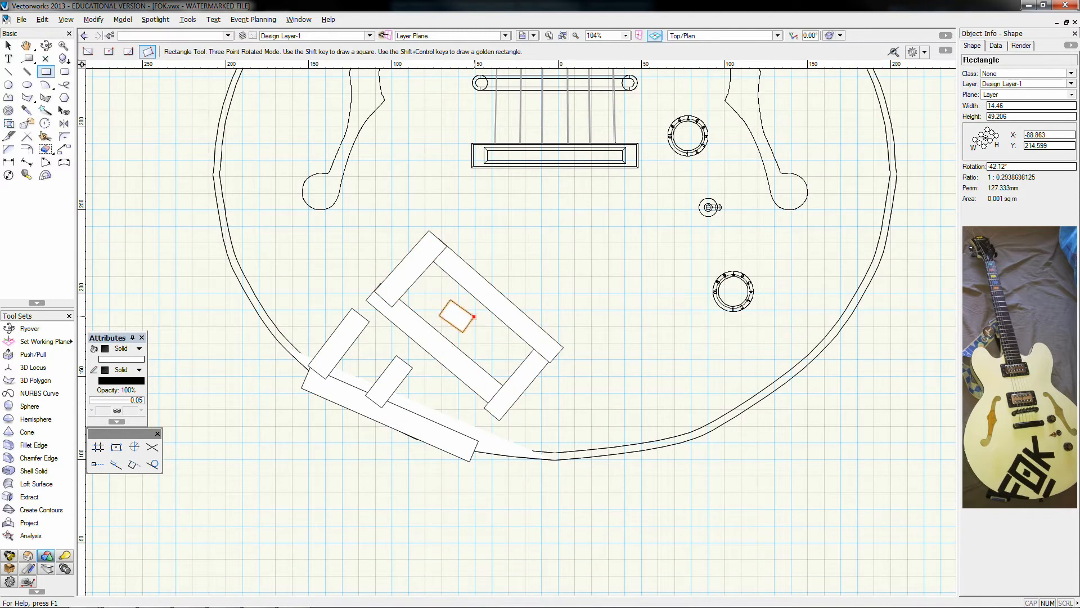
- Draw the letter K with a long slanted stem parallel to the O and two arms of about 12.7 × 46.5 and 61 × 11.3 mm
{"action": "left_click", "coordinate": [442, 221]}
{"action": "left_click", "coordinate": [574, 328]}
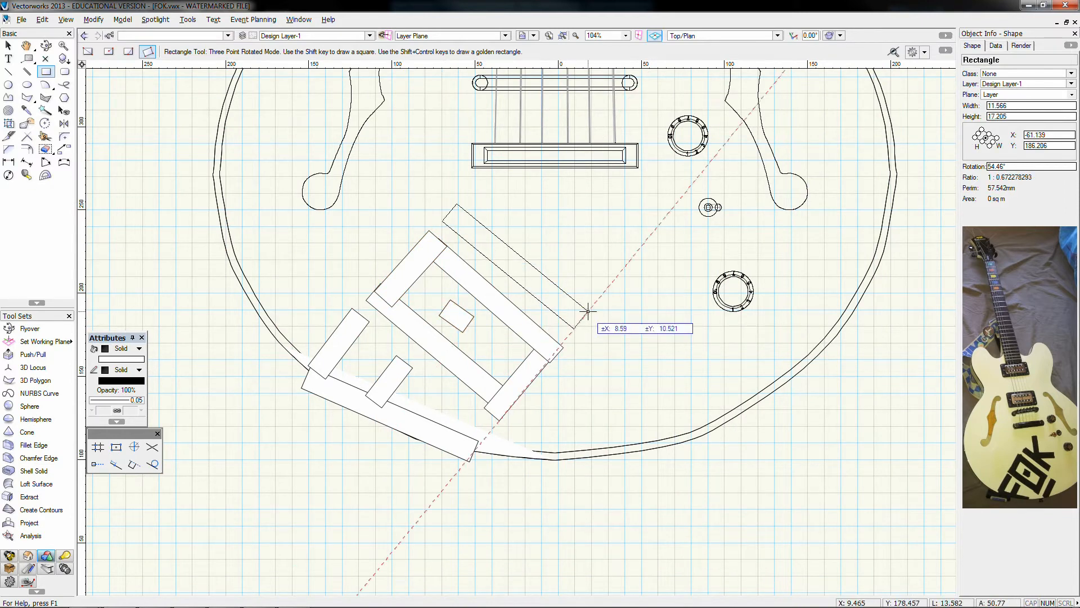
{"action": "left_click", "coordinate": [588, 310]}
{"action": "left_click", "coordinate": [511, 260]}
{"action": "left_click", "coordinate": [511, 182]}
{"action": "left_click", "coordinate": [532, 183]}
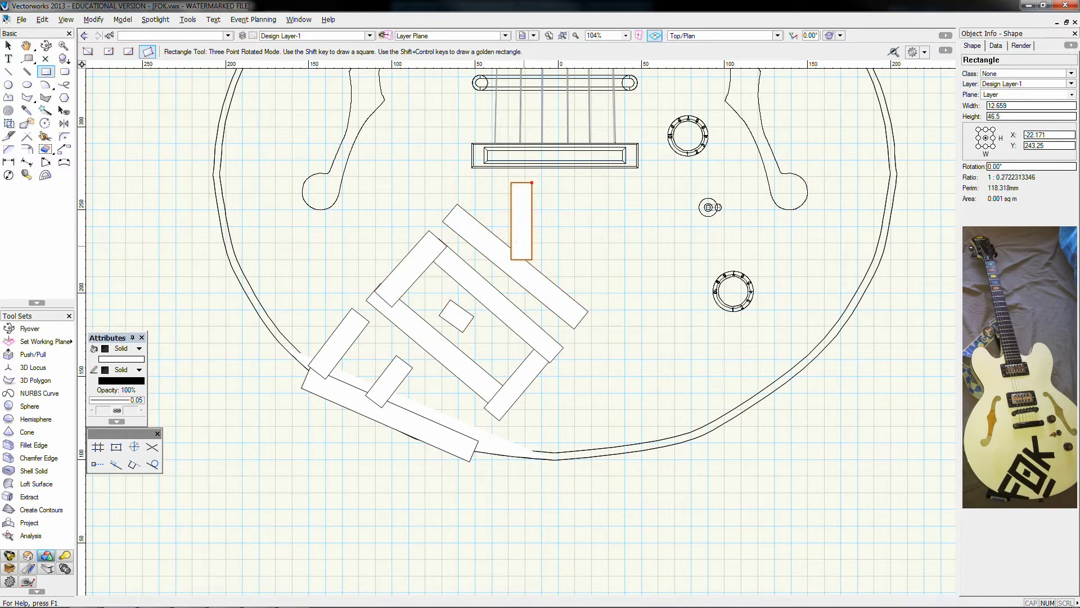
{"action": "left_click", "coordinate": [522, 246]}
{"action": "left_click", "coordinate": [624, 243]}
{"action": "left_click", "coordinate": [624, 262]}
- Draw a rotated rectangle about 12.8 × 56.9 mm as the underline beneath the O
{"action": "left_click", "coordinate": [532, 450]}
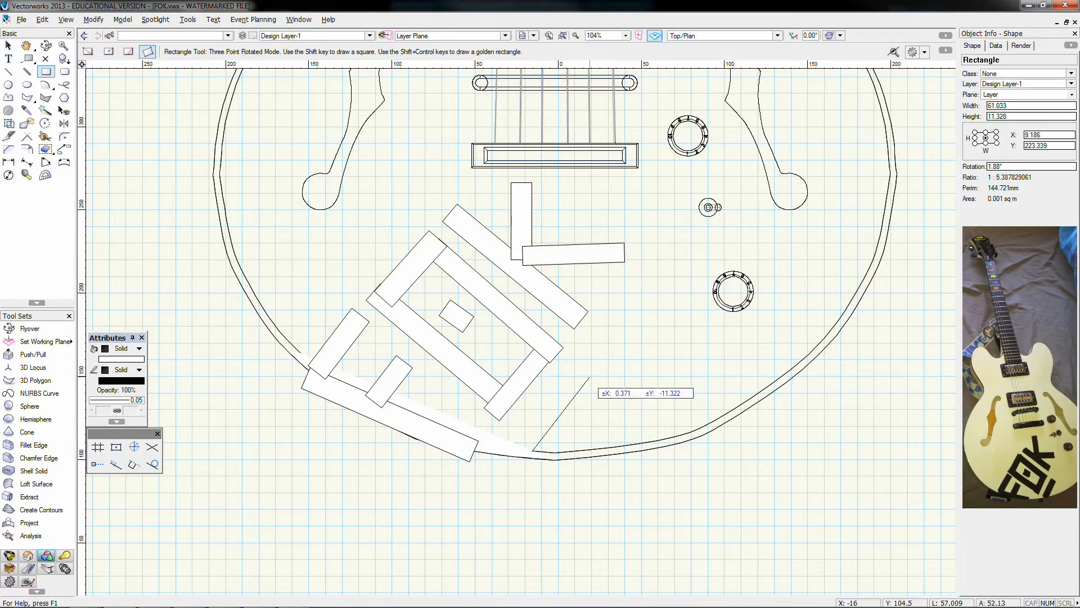
{"action": "left_click", "coordinate": [590, 376]}
{"action": "left_click", "coordinate": [574, 366]}
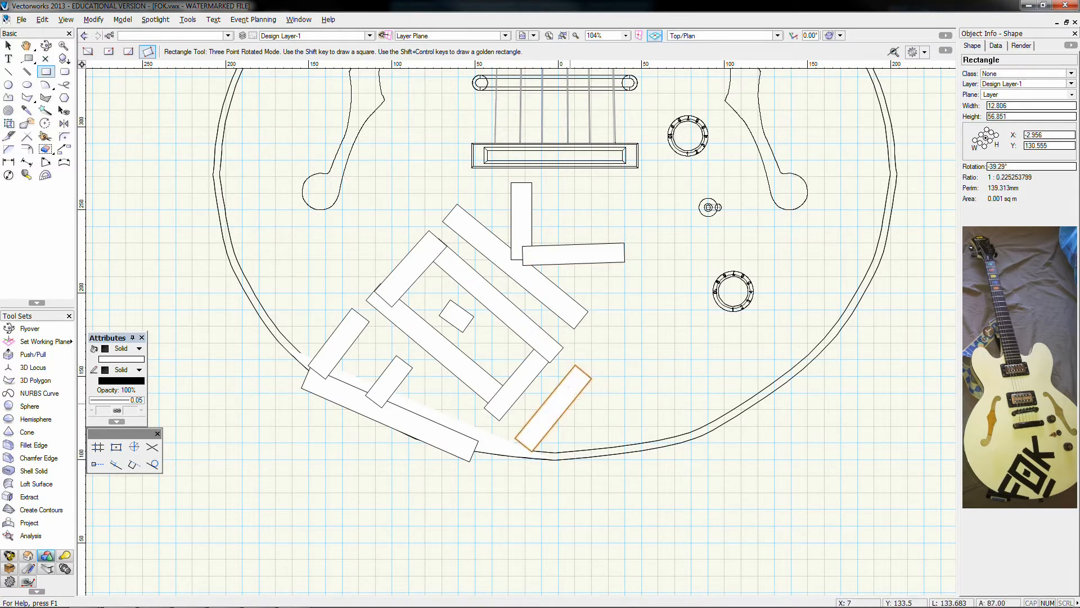
- Trim the F's long stroke to the body edge using its overlap with the traced polyline, and delete the leftover source shapes
{"action": "key", "text": "x"}
{"action": "key", "text": "x"}
{"action": "left_click", "coordinate": [470, 433]}
{"action": "left_click", "coordinate": [463, 454], "text": "shift"}
{"action": "right_click", "coordinate": [463, 455]}
{"action": "left_click", "coordinate": [503, 434]}
{"action": "left_click", "coordinate": [464, 455]}
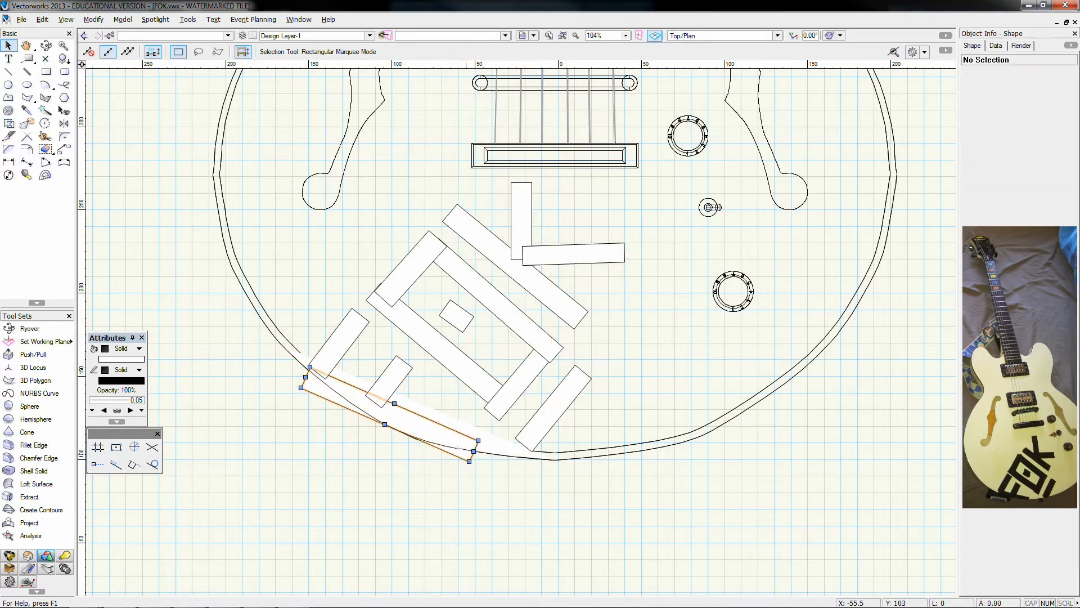
{"action": "key", "text": "Delete"}
{"action": "left_click", "coordinate": [489, 434]}
{"action": "key", "text": "Delete"}
- Extrude all the FOK lettering shapes together by 1 mm
{"action": "middle_click_drag", "start_coordinate": [489, 434], "coordinate": [452, 472]}
{"action": "left_click_drag", "start_coordinate": [647, 549], "coordinate": [260, 212]}
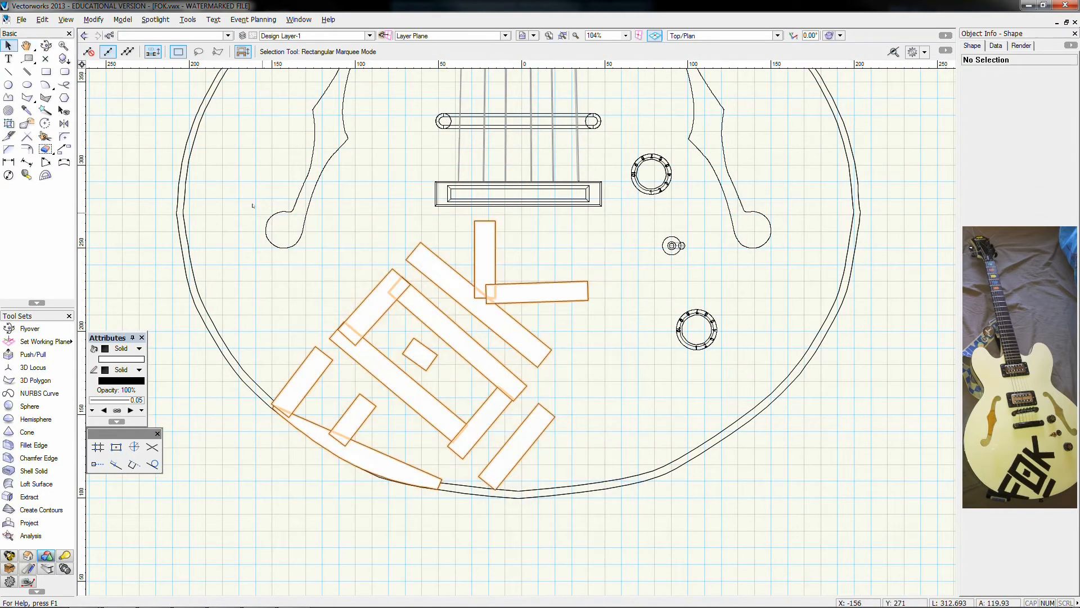
{"action": "key", "text": "ctrl+e"}
{"action": "type", "text": "1"}
{"action": "key", "text": "Return"}
- Move the extruded lettering up by a Z offset of 45 mm onto the body's top face
{"action": "key", "text": "ctrl+alt+m"}
{"action": "key", "text": "Tab"}
{"action": "key", "text": "Tab"}
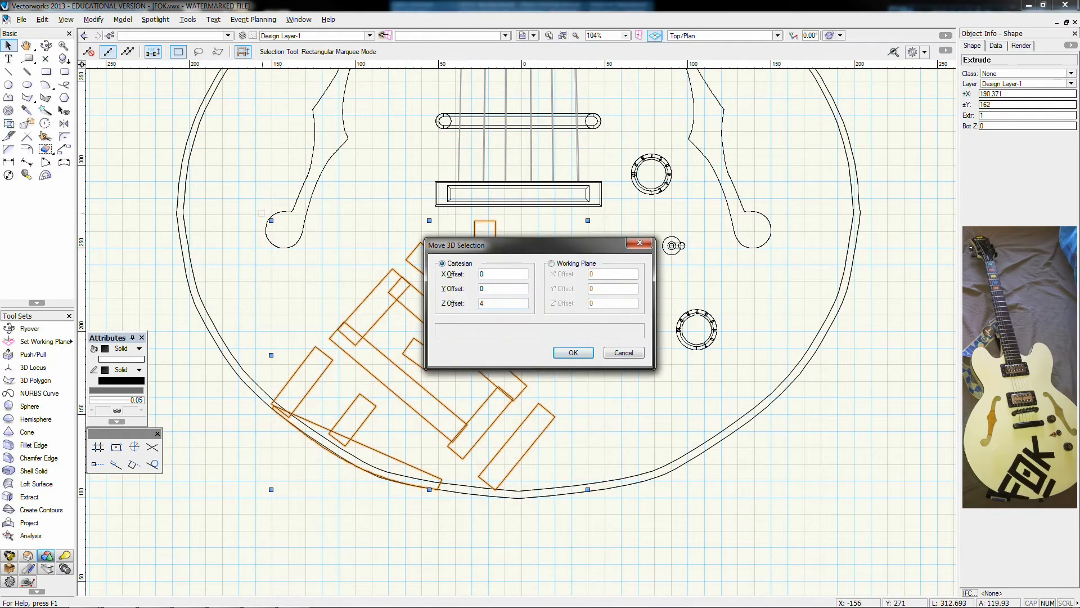
{"action": "type", "text": "45"}
{"action": "left_click", "coordinate": [565, 348]}
- Show the model shaded in Right Isometric view and fill the FOK lettering with solid black
{"action": "key", "text": "KP_3"}
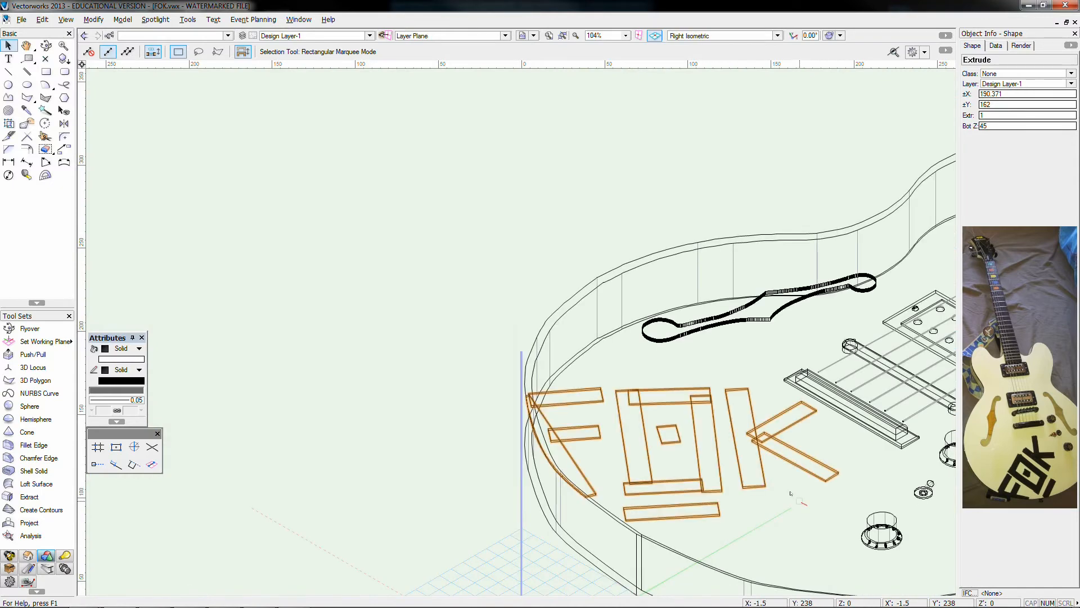
{"action": "scroll", "coordinate": [795, 482], "scroll_direction": "down", "scroll_amount": 1}
{"action": "middle_click_drag", "start_coordinate": [794, 482], "coordinate": [343, 368]}
{"action": "key", "text": "ctrl+shift+g"}
{"action": "left_click", "coordinate": [121, 358]}
{"action": "left_click", "coordinate": [108, 138]}
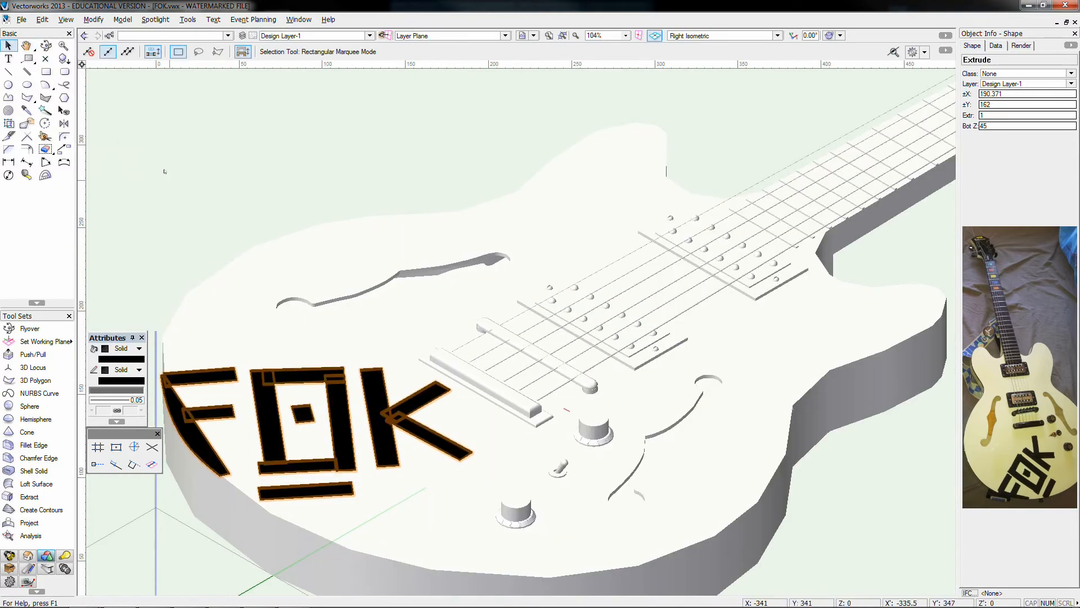
{"action": "left_click", "coordinate": [164, 171]}
- Fill the guitar body with a custom pale cream-yellow colour
{"action": "left_click", "coordinate": [197, 258]}
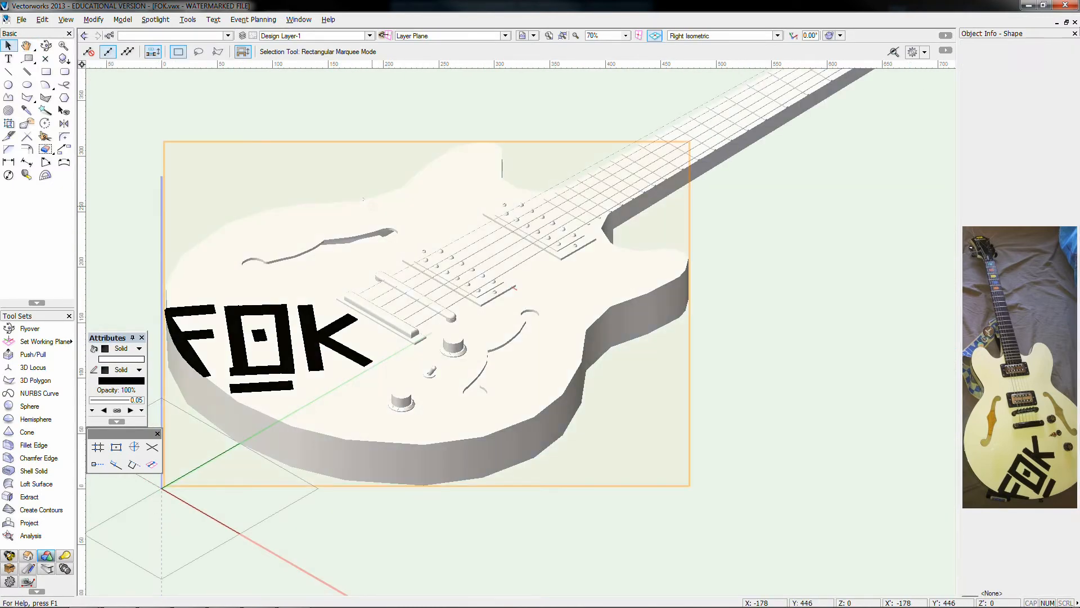
{"action": "left_click", "coordinate": [110, 359]}
{"action": "left_click", "coordinate": [221, 122]}
{"action": "left_click", "coordinate": [145, 350]}
{"action": "left_click", "coordinate": [144, 323]}
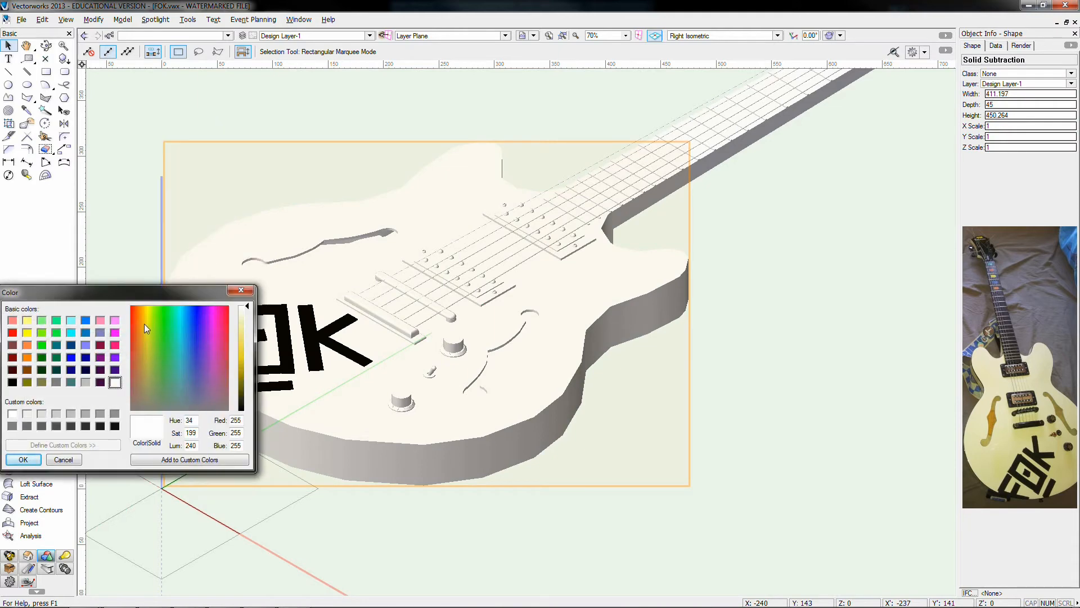
{"action": "left_click", "coordinate": [147, 358]}
{"action": "left_click", "coordinate": [148, 305]}
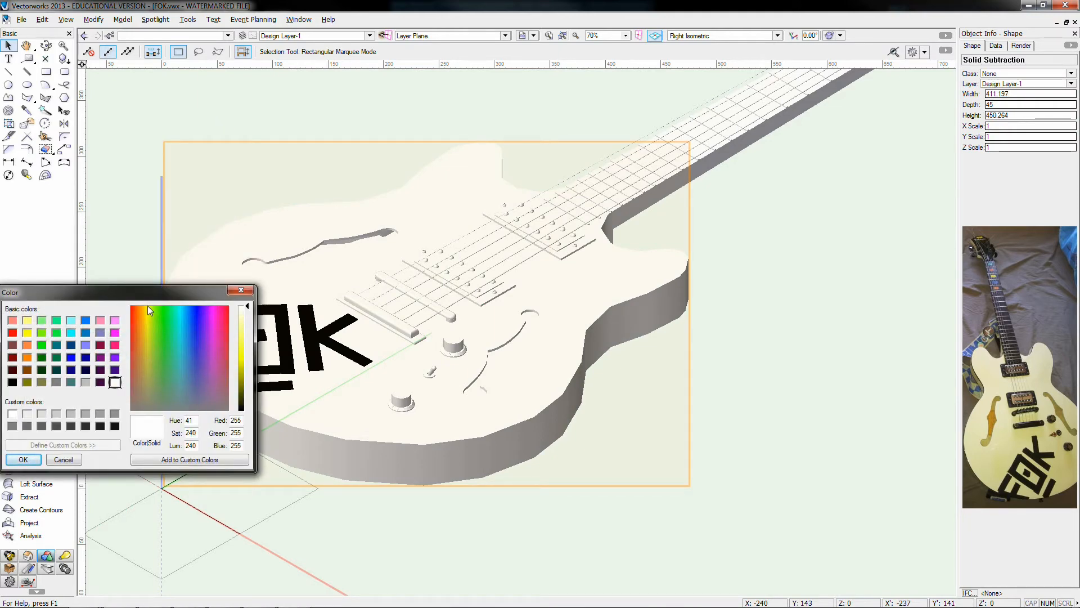
{"action": "left_click", "coordinate": [146, 305]}
{"action": "left_click", "coordinate": [244, 313]}
{"action": "left_click", "coordinate": [23, 459]}
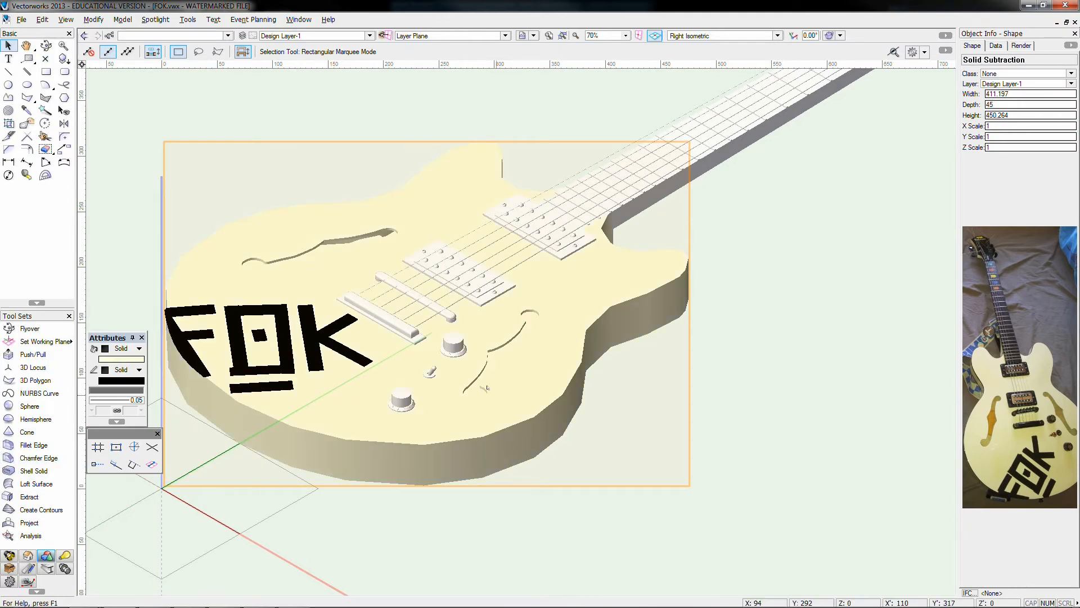
- Fill the tailpiece, the bridge bar and both pickups with solid black
{"action": "left_click", "coordinate": [414, 333]}
{"action": "left_click", "coordinate": [422, 340], "text": "shift"}
{"action": "left_click", "coordinate": [451, 317], "text": "shift"}
{"action": "left_click", "coordinate": [493, 293], "text": "shift"}
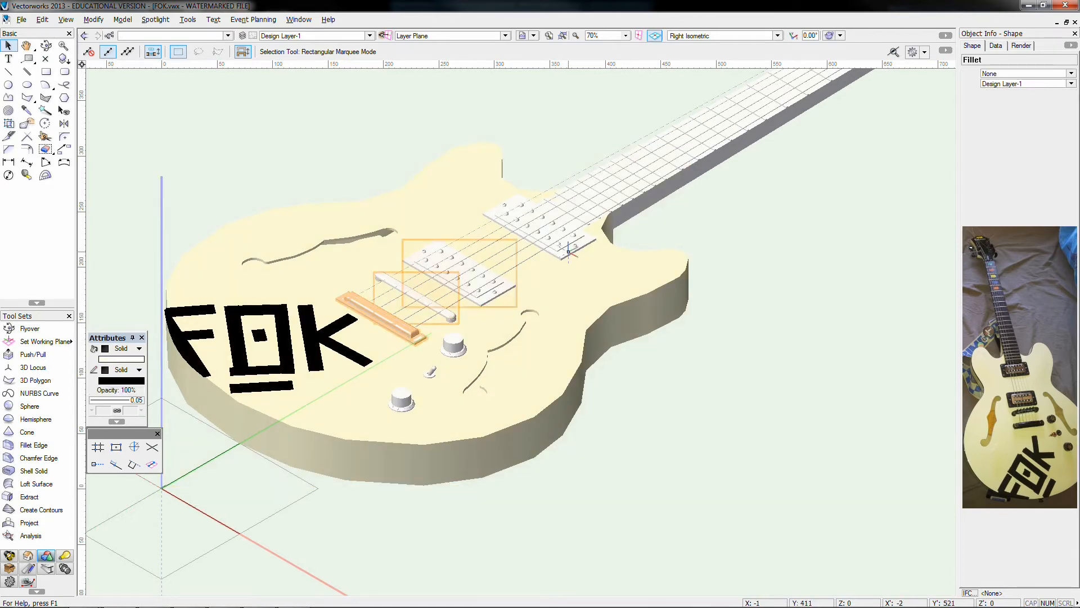
{"action": "left_click", "coordinate": [570, 246], "text": "shift"}
{"action": "left_click", "coordinate": [105, 360]}
{"action": "left_click", "coordinate": [266, 343]}
{"action": "left_click", "coordinate": [735, 301]}
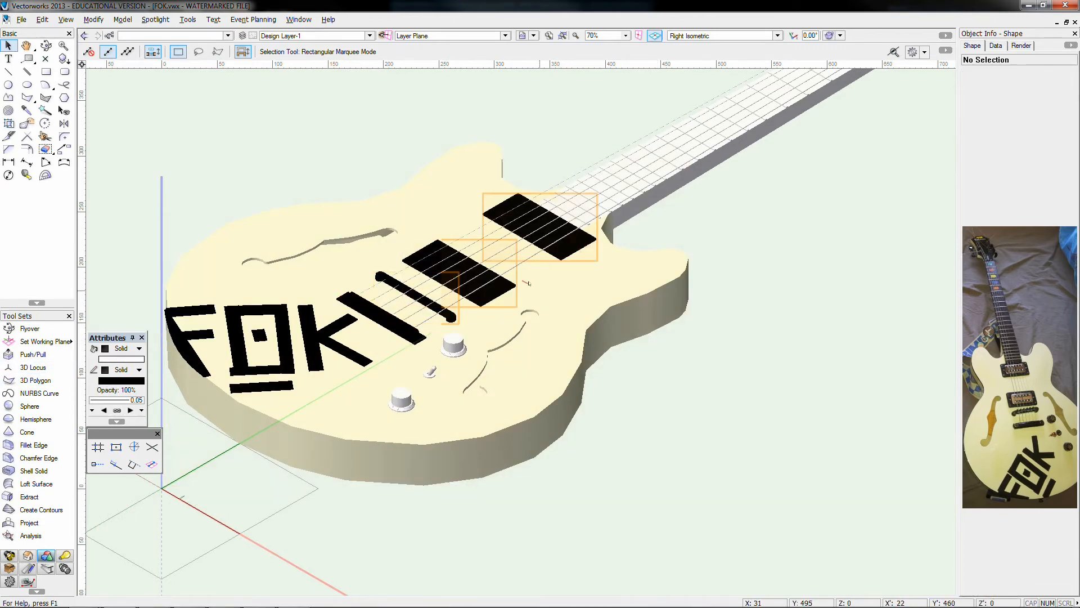
- Open the bridge pickup group and fill its inner cover plate with a custom golden yellow
{"action": "scroll", "coordinate": [495, 290], "scroll_direction": "up", "scroll_amount": 4}
{"action": "double_click", "coordinate": [476, 287]}
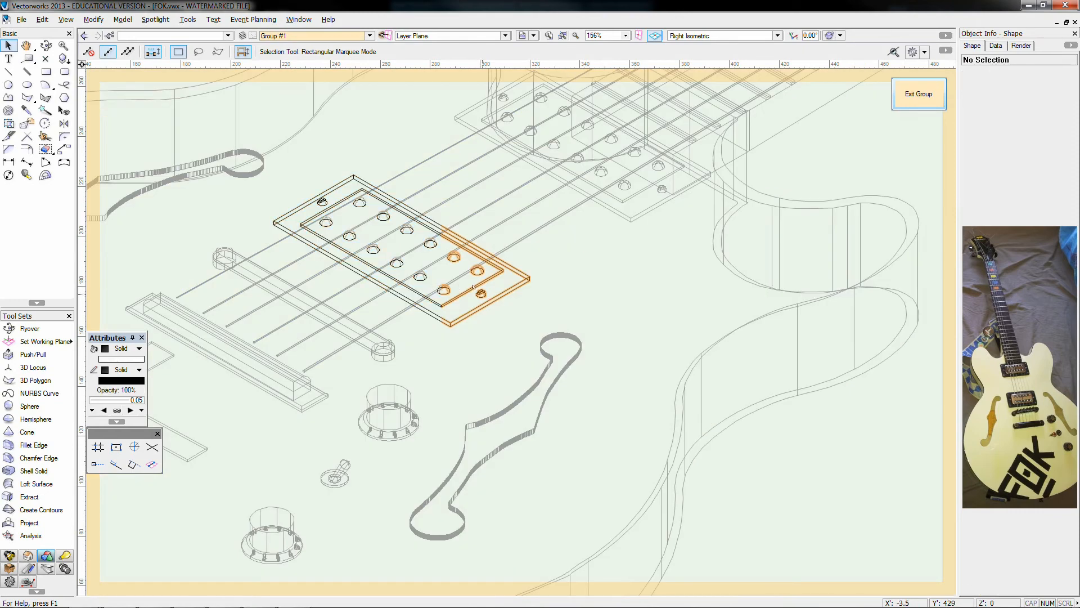
{"action": "left_click", "coordinate": [479, 292]}
{"action": "left_click", "coordinate": [105, 349]}
{"action": "left_click", "coordinate": [220, 123]}
{"action": "left_click", "coordinate": [141, 344]}
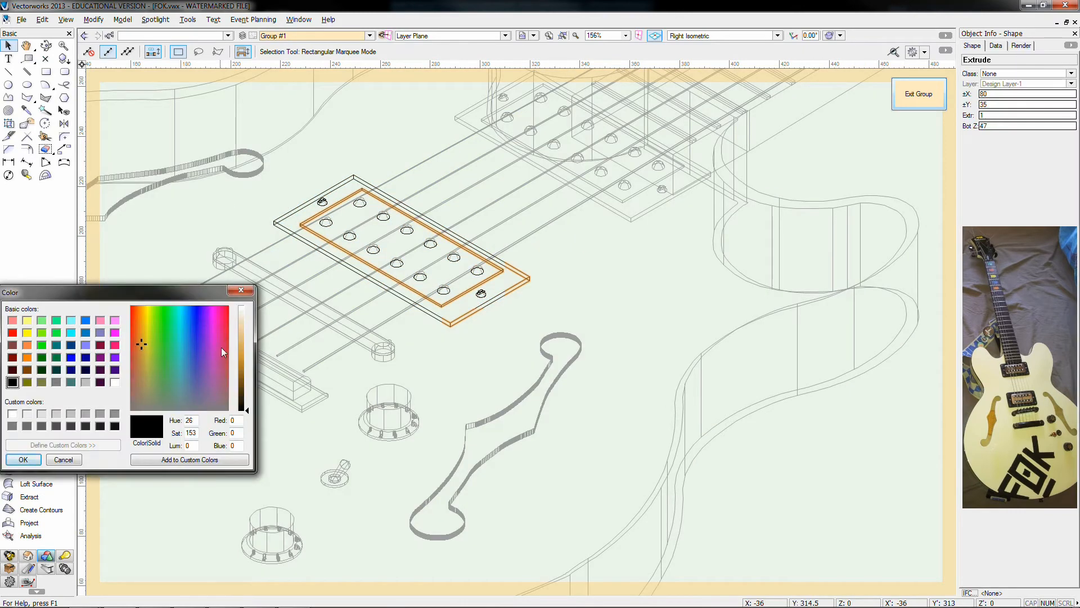
{"action": "mouse_move", "coordinate": [245, 354]}
{"action": "left_mouse_down"}
{"action": "mouse_move", "coordinate": [244, 375]}
{"action": "mouse_move", "coordinate": [246, 335]}
{"action": "left_mouse_up"}
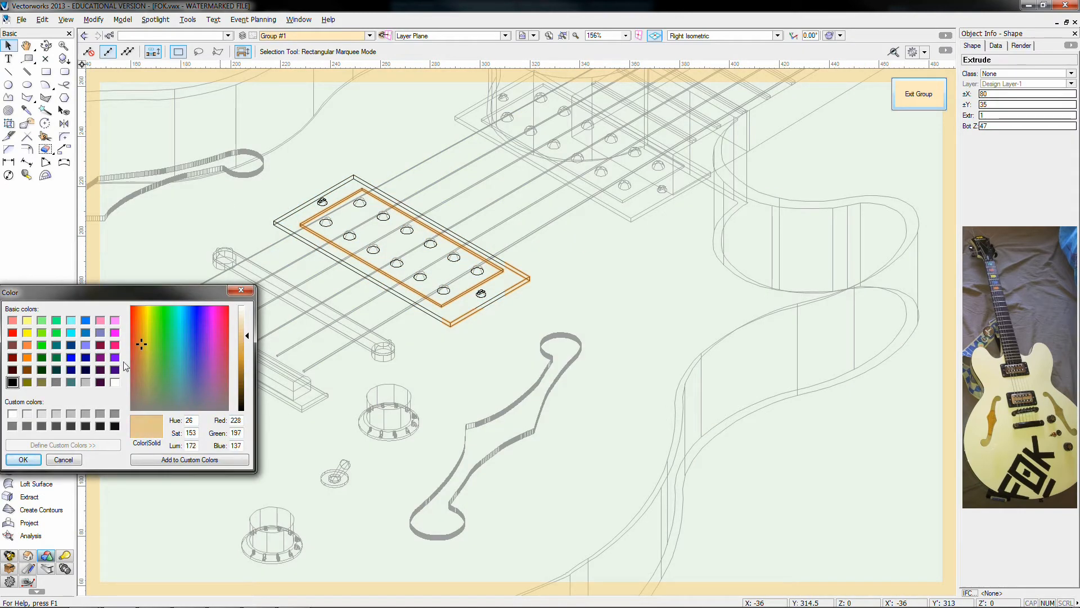
{"action": "left_click", "coordinate": [140, 332]}
{"action": "left_click", "coordinate": [143, 328]}
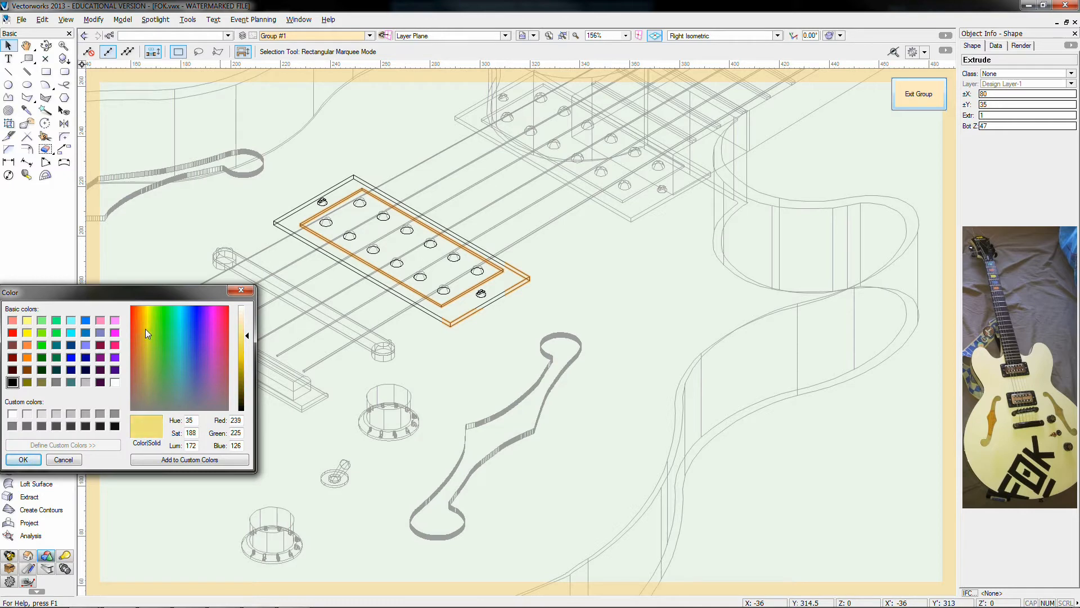
{"action": "key", "text": "Return"}
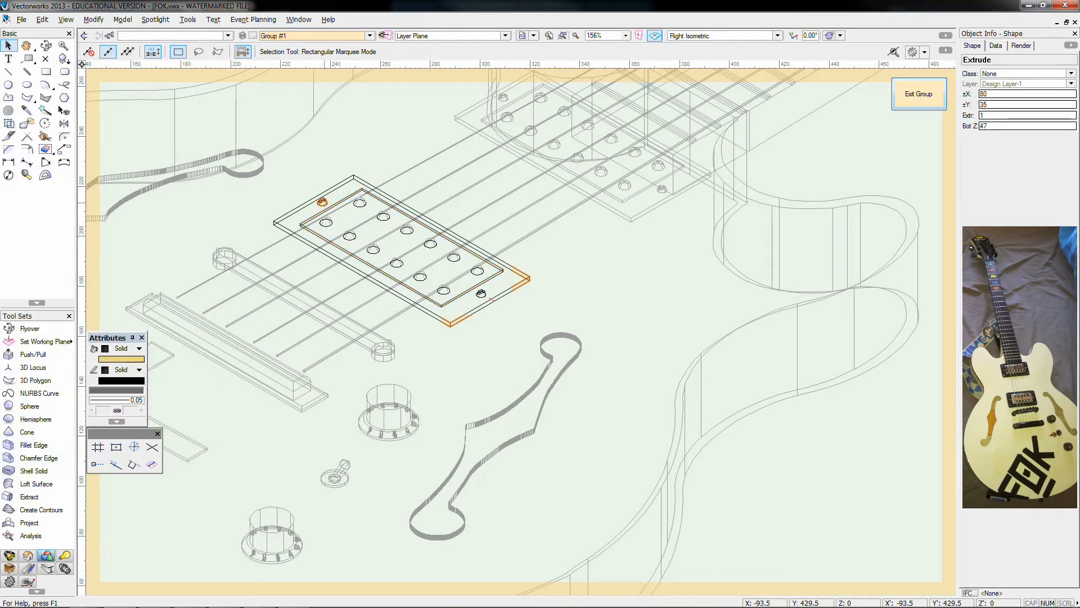
- Fill the bridge pickup's pole pieces and mounting screws with a light grey and exit the group
{"action": "left_click", "coordinate": [361, 203]}
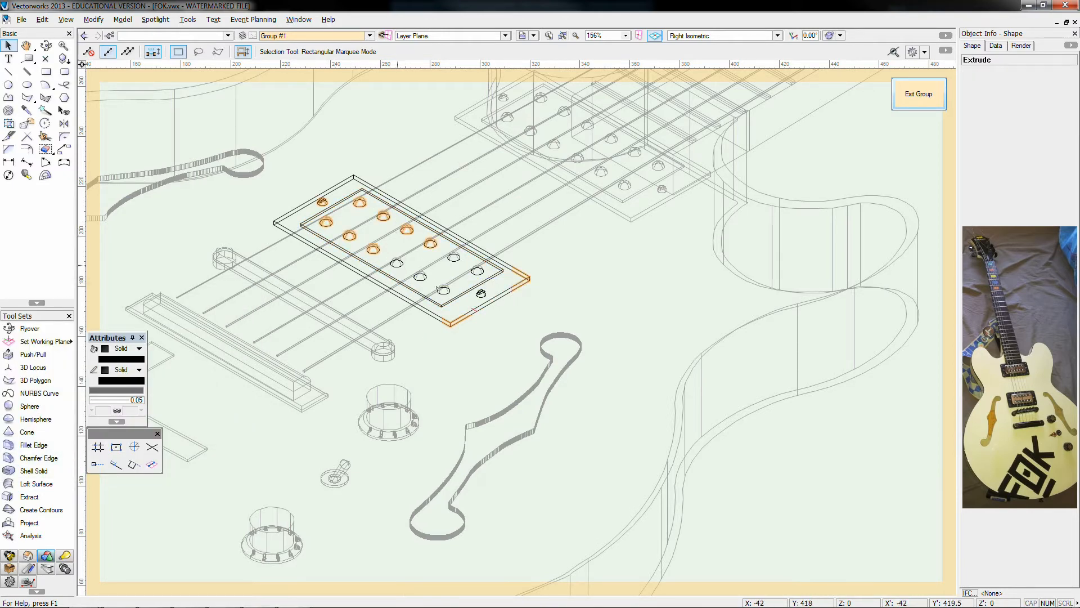
{"action": "left_click", "coordinate": [454, 257], "text": "shift"}
{"action": "left_click", "coordinate": [477, 271], "text": "shift"}
{"action": "left_click", "coordinate": [443, 290], "text": "shift"}
{"action": "left_click", "coordinate": [481, 293], "text": "shift"}
{"action": "left_click", "coordinate": [121, 359]}
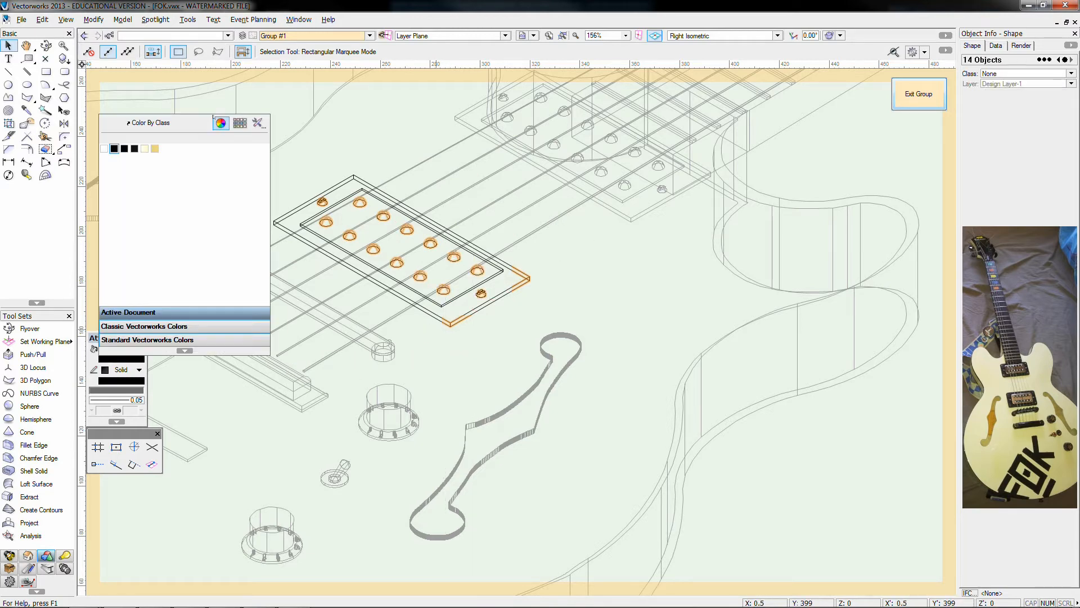
{"action": "left_click", "coordinate": [222, 123]}
{"action": "left_click", "coordinate": [85, 383]}
{"action": "left_click", "coordinate": [57, 413]}
{"action": "left_click", "coordinate": [23, 460]}
{"action": "double_click", "coordinate": [861, 435]}
{"action": "scroll", "coordinate": [868, 443], "scroll_direction": "down", "scroll_amount": 1}
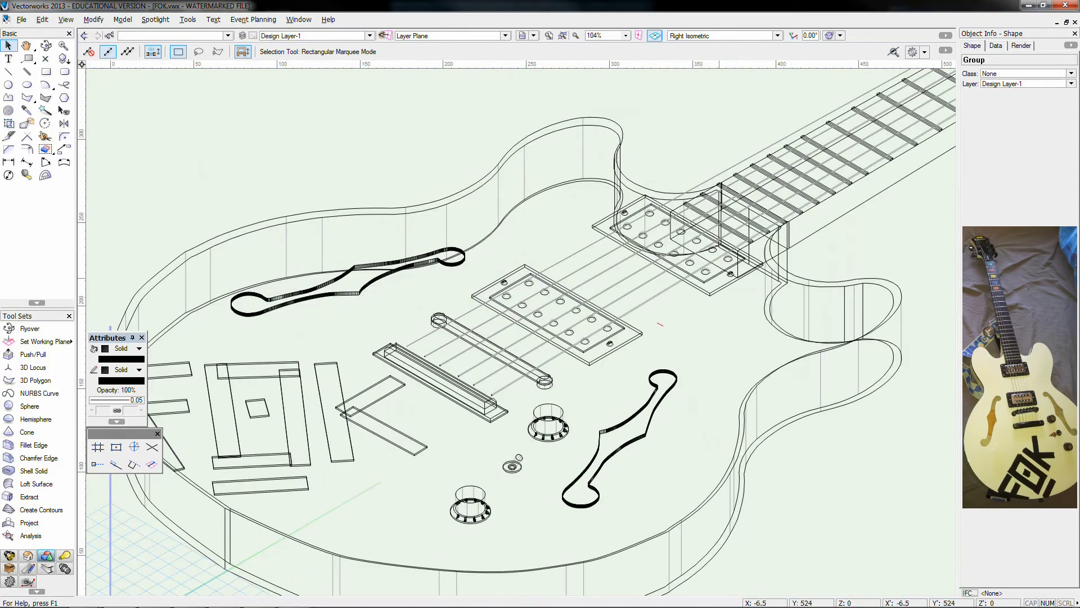
- Open the neck pickup group and fill its pole pieces and mounting screws with the document's golden yellow
{"action": "double_click", "coordinate": [647, 258]}
{"action": "left_click_drag", "start_coordinate": [465, 142], "coordinate": [753, 287]}
{"action": "left_click", "coordinate": [130, 360]}
{"action": "left_click", "coordinate": [131, 360]}
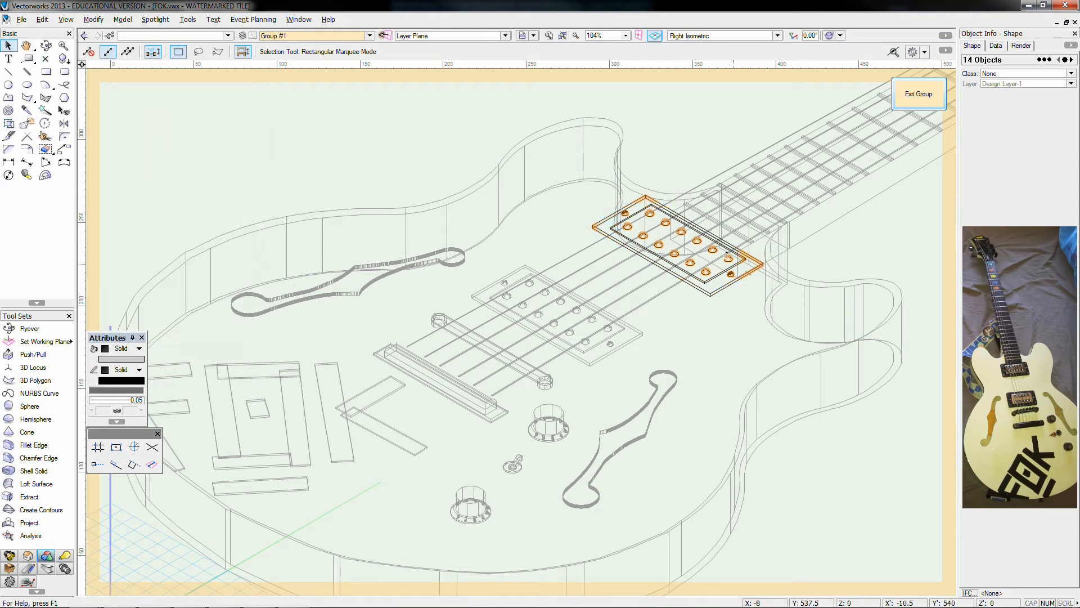
{"action": "left_click", "coordinate": [132, 363]}
{"action": "left_click", "coordinate": [155, 149]}
{"action": "double_click", "coordinate": [847, 281]}
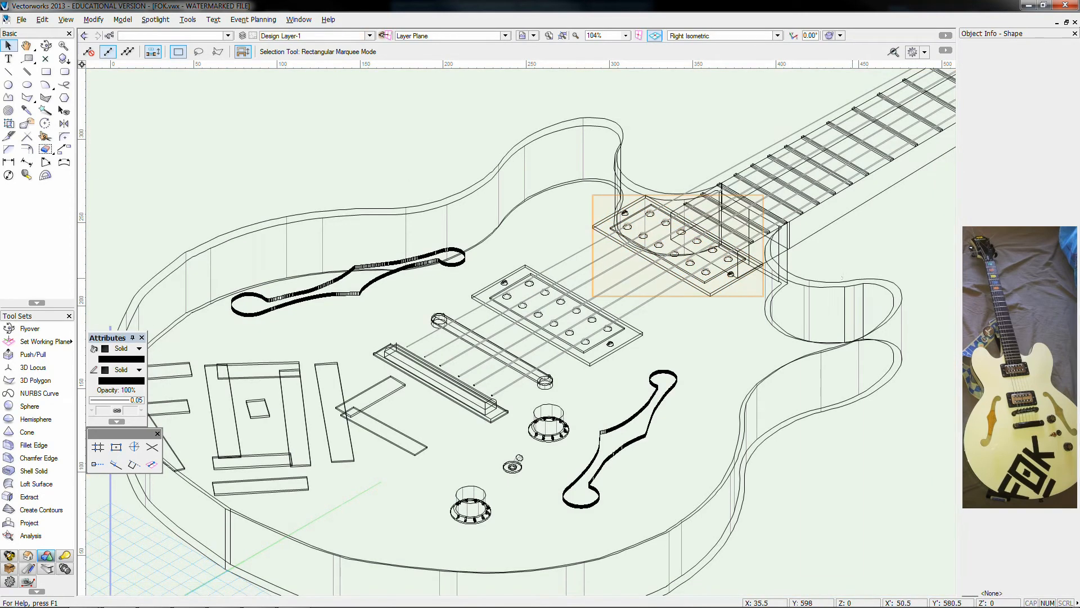
- Fill the neck pickup's inner cover plate with the same golden yellow and exit the group
{"action": "double_click", "coordinate": [689, 271]}
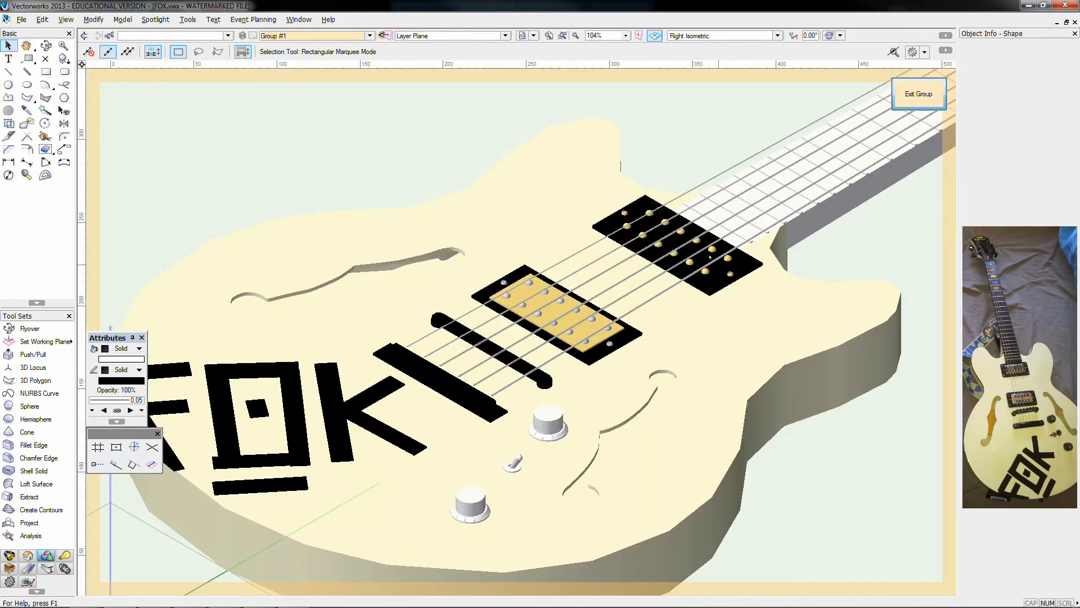
{"action": "left_click", "coordinate": [131, 359]}
{"action": "left_click", "coordinate": [155, 149]}
{"action": "left_click", "coordinate": [919, 94]}
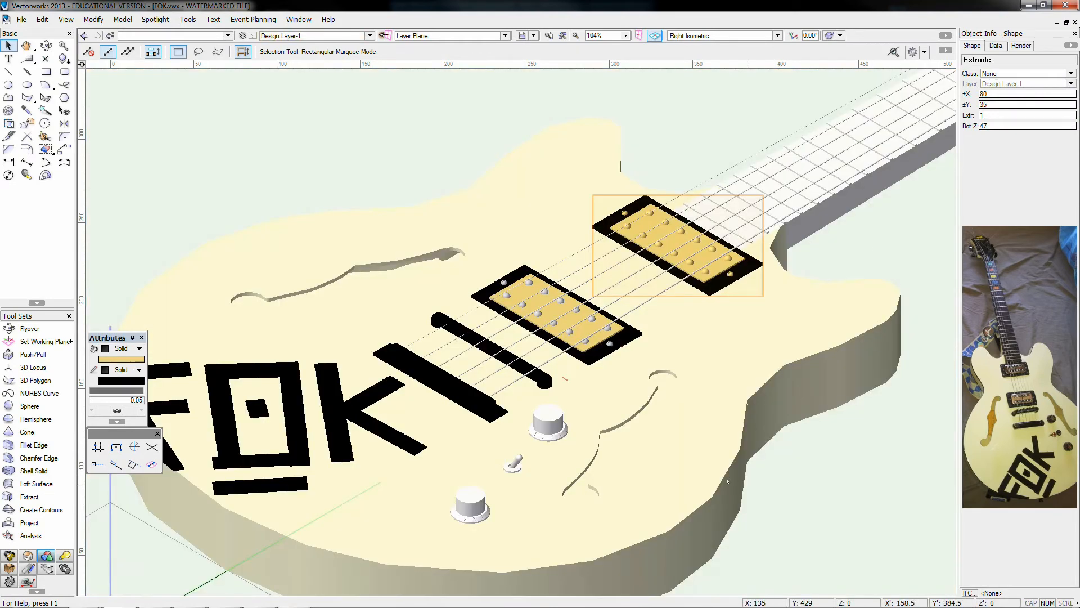
- In Top/Plan view, add a concentric inner cap to the upper control knob with radius 6.5 and extrusion 10.5
{"action": "double_click", "coordinate": [548, 422]}
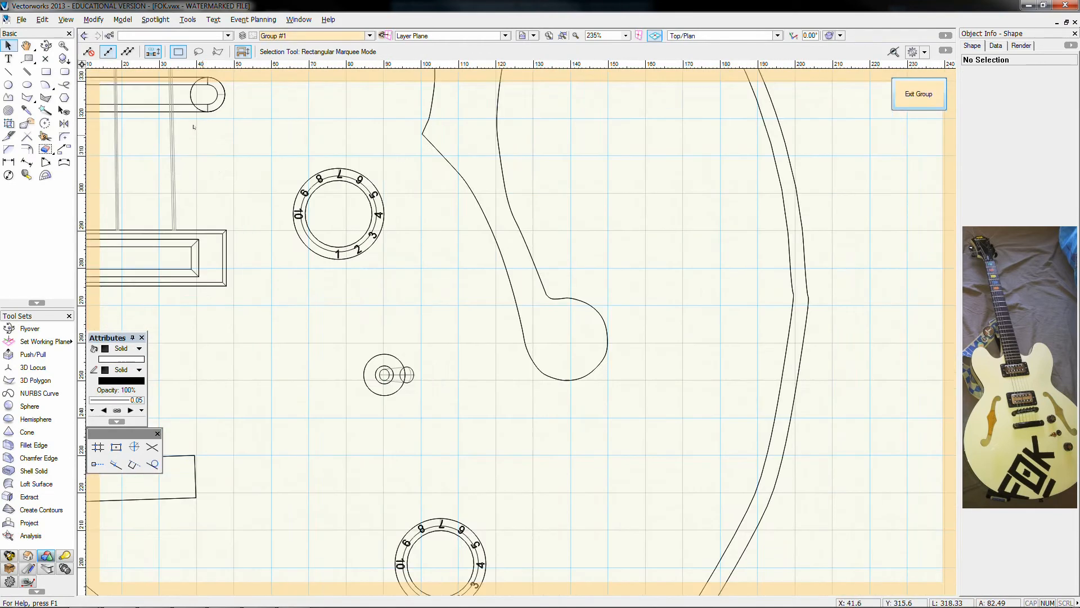
{"action": "left_click", "coordinate": [328, 169]}
{"action": "scroll", "coordinate": [327, 170], "scroll_direction": "up", "scroll_amount": 1}
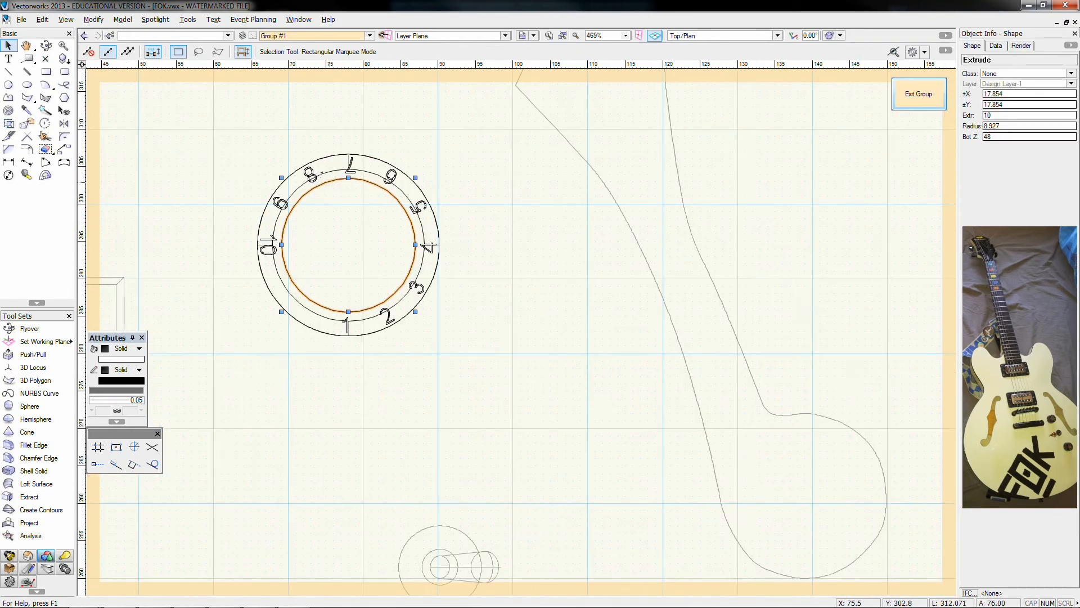
{"action": "double_click", "coordinate": [1010, 126]}
{"action": "type", "text": "6.5"}
{"action": "key", "text": "Return"}
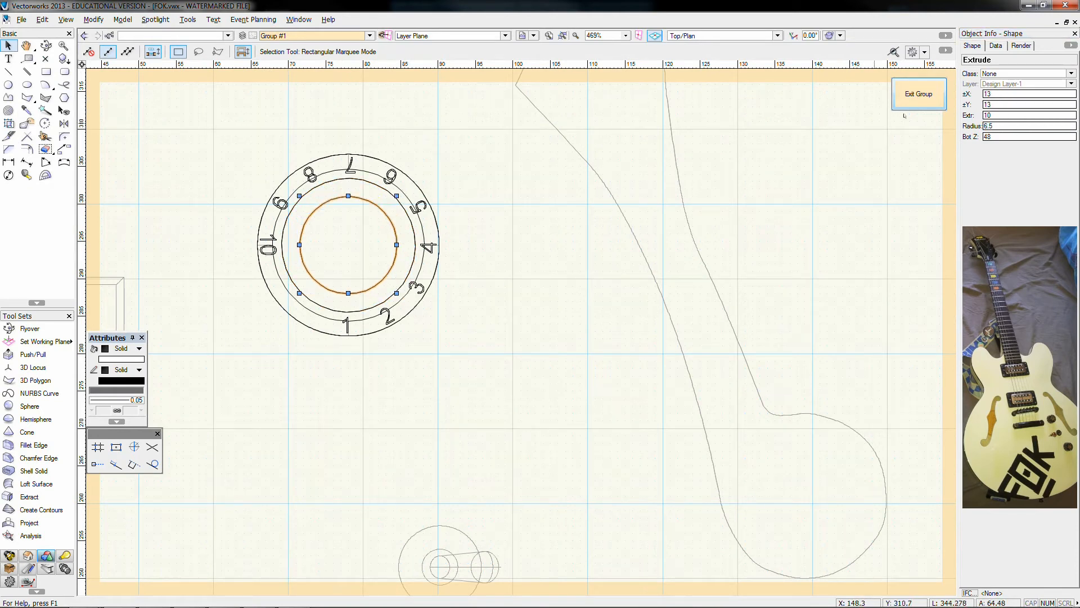
{"action": "left_click", "coordinate": [1000, 115]}
{"action": "key", "text": "BackSpace"}
- Pick a custom fill for the knob's inner cap, fill its wider top cylinder and base black, and exit the group
{"action": "left_click", "coordinate": [121, 359]}
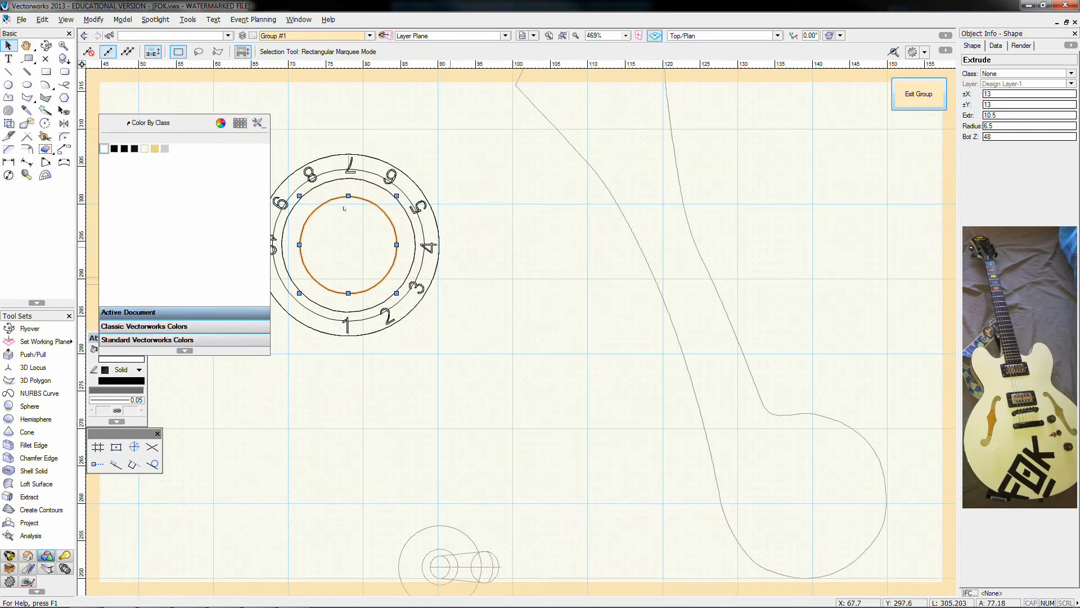
{"action": "left_click", "coordinate": [222, 120]}
{"action": "left_click_drag", "start_coordinate": [243, 348], "coordinate": [243, 383]}
{"action": "left_click", "coordinate": [24, 460]}
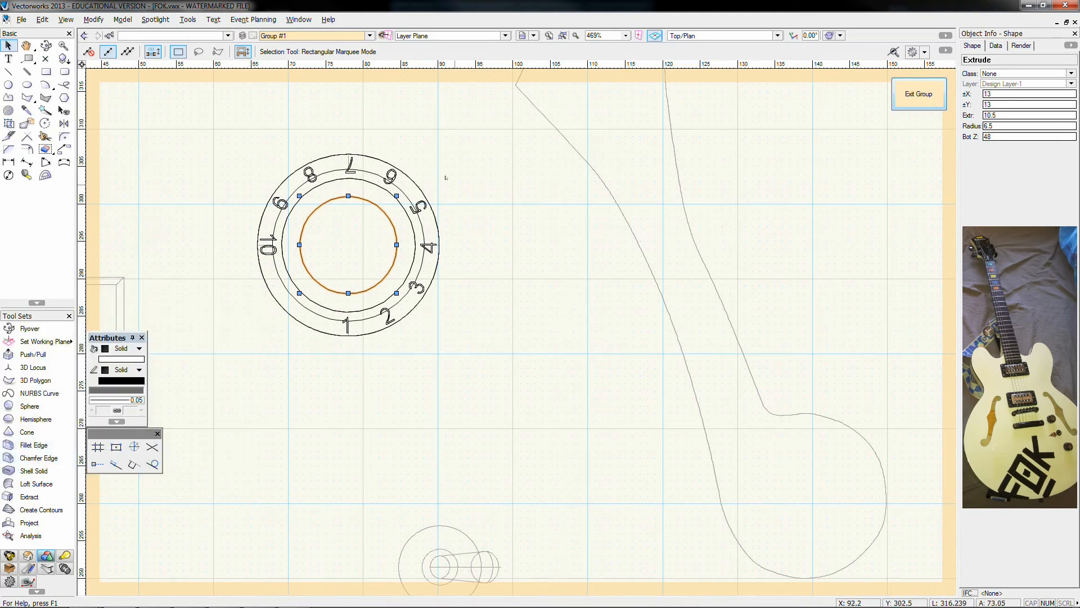
{"action": "left_click", "coordinate": [395, 200]}
{"action": "left_click", "coordinate": [416, 208], "text": "shift"}
{"action": "left_click", "coordinate": [139, 359]}
{"action": "left_click", "coordinate": [116, 149]}
{"action": "left_click", "coordinate": [919, 94]}
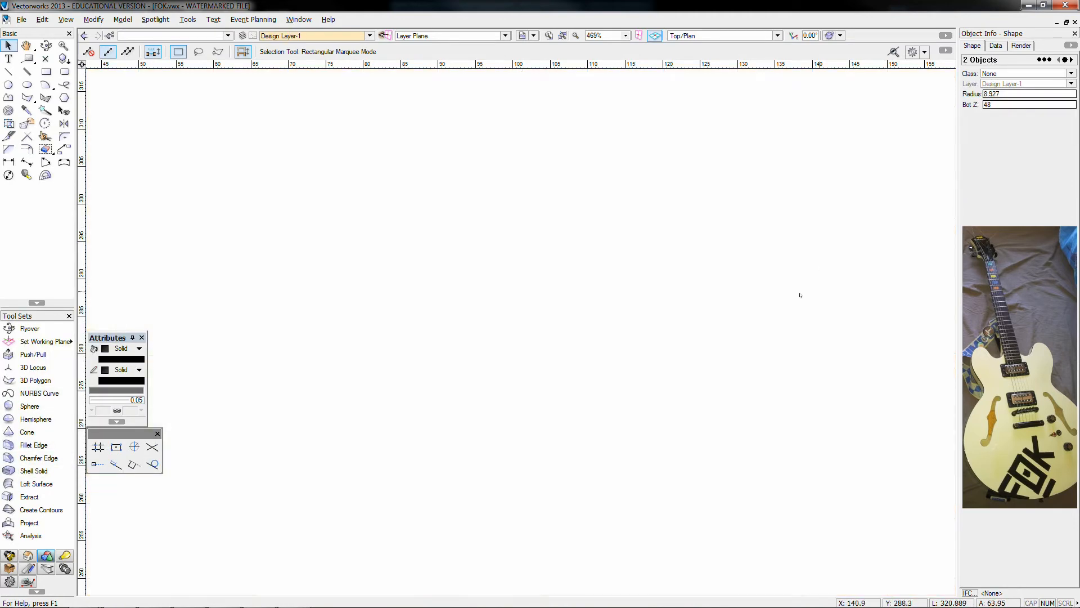
- Delete the old lower control knob and put a copy of the recoloured upper knob in its place
{"action": "scroll", "coordinate": [775, 324], "scroll_direction": "down", "scroll_amount": 3}
{"action": "middle_click_drag", "start_coordinate": [753, 401], "coordinate": [610, 286]}
{"action": "left_click", "coordinate": [554, 413]}
{"action": "key", "text": "Delete"}
{"action": "left_click_drag", "start_coordinate": [504, 180], "coordinate": [579, 421], "text": "ctrl"}
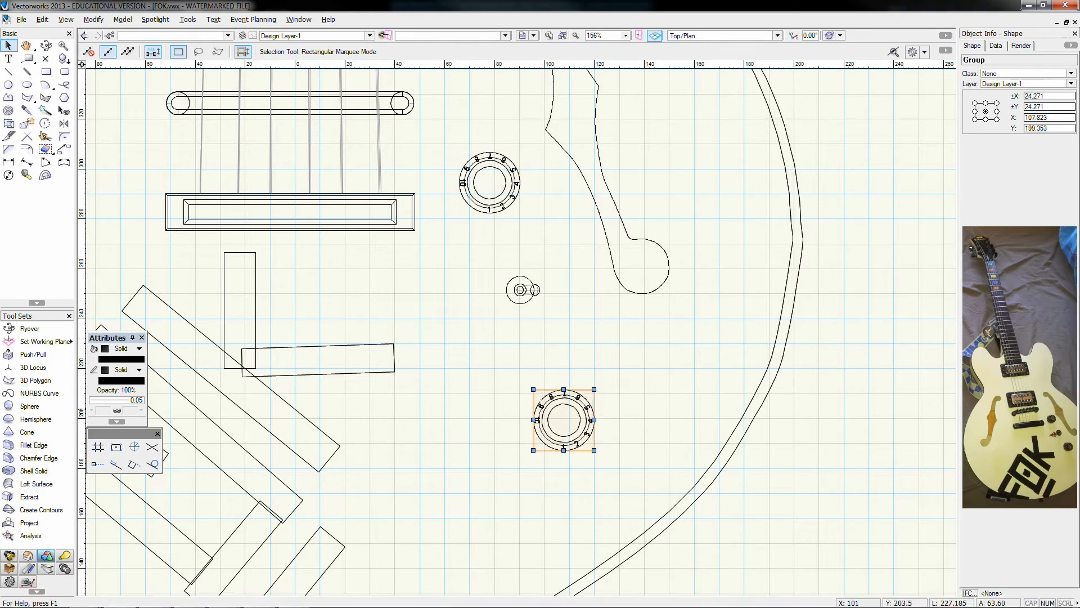
- Nudge the lower knob copy up and slightly left to X 106.696, Y 202.285
{"action": "key", "text": "shift+Up"}
{"action": "key", "text": "shift+Up"}
{"action": "key", "text": "shift+Up"}
{"action": "key", "text": "shift+Up"}
{"action": "key", "text": "shift+Up"}
{"action": "key", "text": "shift+Up"}
{"action": "key", "text": "shift+Up"}
{"action": "key", "text": "shift+Up"}
{"action": "key", "text": "shift+Up"}
{"action": "key", "text": "shift+Up"}
{"action": "key", "text": "shift+Up"}
{"action": "key", "text": "shift+Up"}
{"action": "key", "text": "shift+Up"}
{"action": "key", "text": "shift+Left"}
{"action": "key", "text": "shift+Left"}
{"action": "key", "text": "shift+Left"}
{"action": "key", "text": "shift+Left"}
{"action": "key", "text": "shift+Left"}
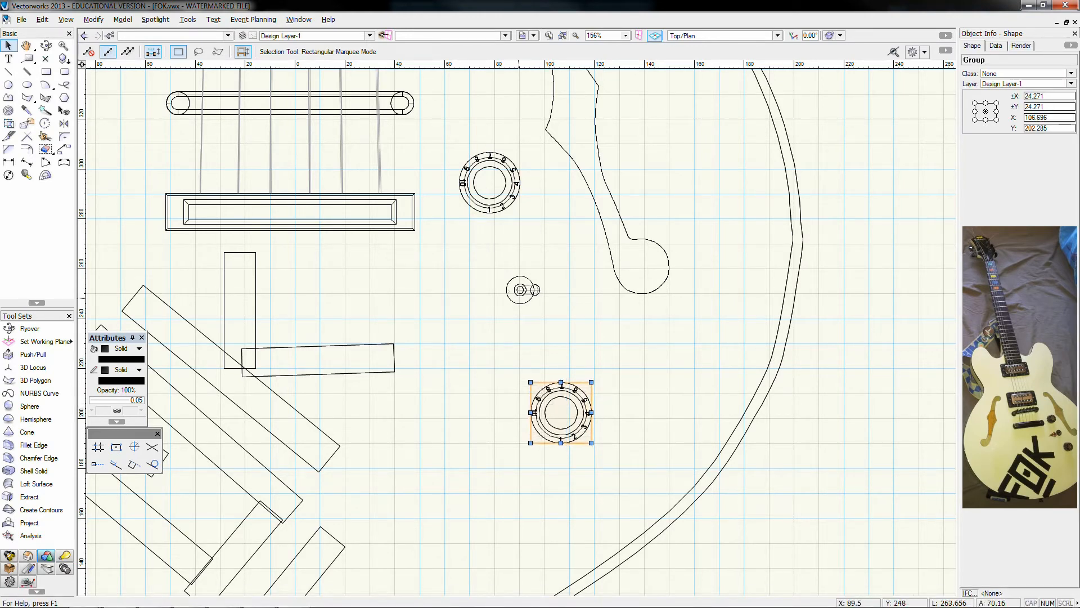
- Fill the toggle switch's base ring with light grey and open the fill colours for its lever
{"action": "left_click", "coordinate": [520, 292]}
{"action": "double_click", "coordinate": [517, 301]}
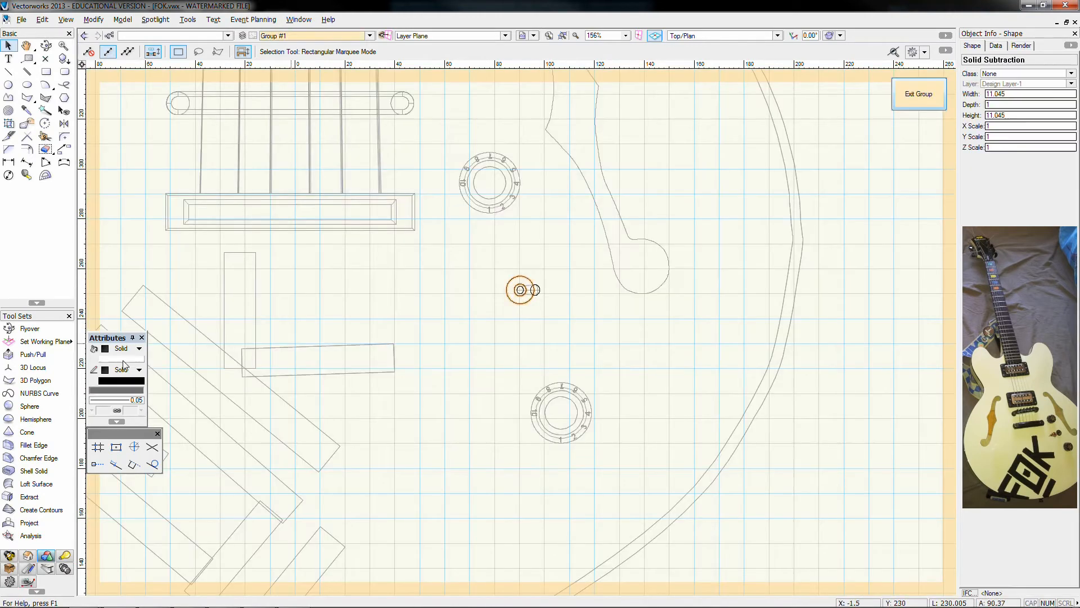
{"action": "left_click", "coordinate": [121, 359]}
{"action": "left_click", "coordinate": [164, 149]}
{"action": "left_click", "coordinate": [536, 292]}
{"action": "left_click", "coordinate": [121, 359]}
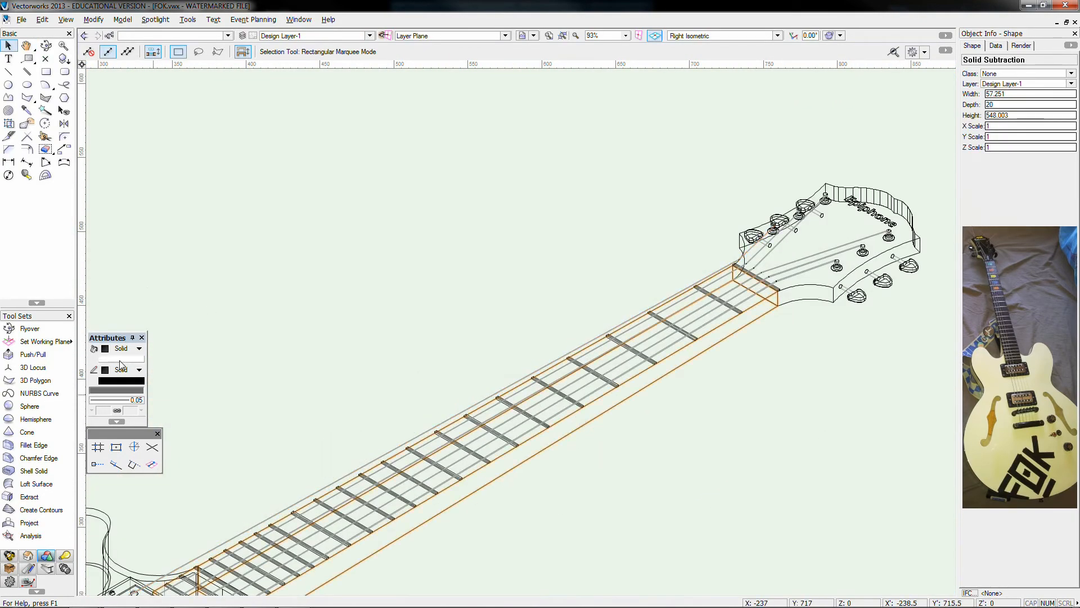
- Fill the guitar neck with a custom reddish brown
{"action": "left_click", "coordinate": [119, 360]}
{"action": "left_click", "coordinate": [155, 345]}
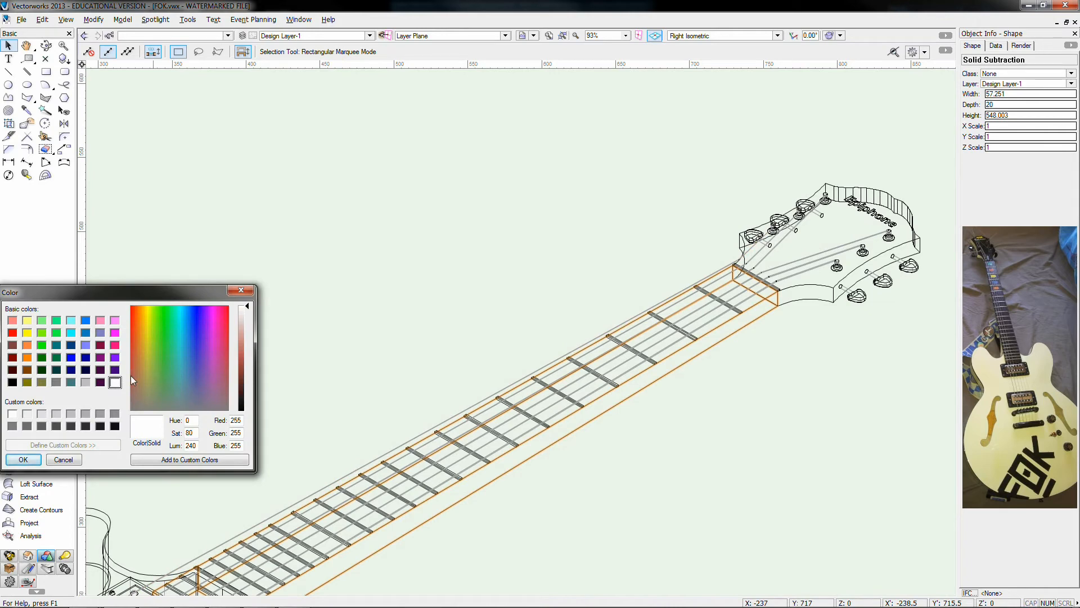
{"action": "left_click_drag", "start_coordinate": [140, 349], "coordinate": [137, 364]}
{"action": "left_click", "coordinate": [246, 372]}
{"action": "left_click", "coordinate": [23, 460]}
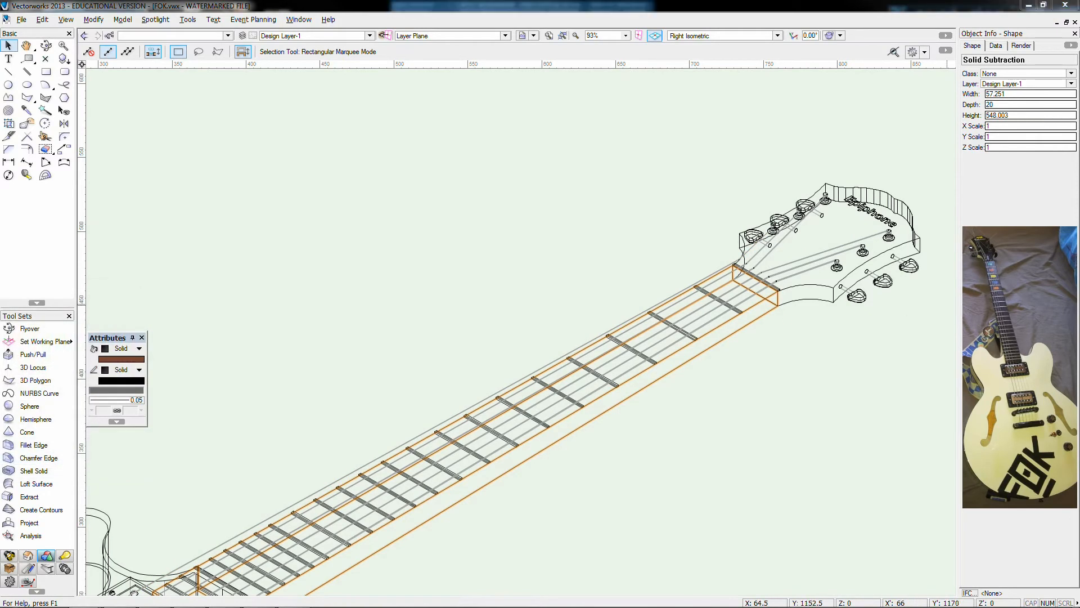
- Fill the headstock with solid black
{"action": "left_click", "coordinate": [823, 278]}
{"action": "left_click", "coordinate": [128, 359]}
{"action": "left_click", "coordinate": [127, 346]}
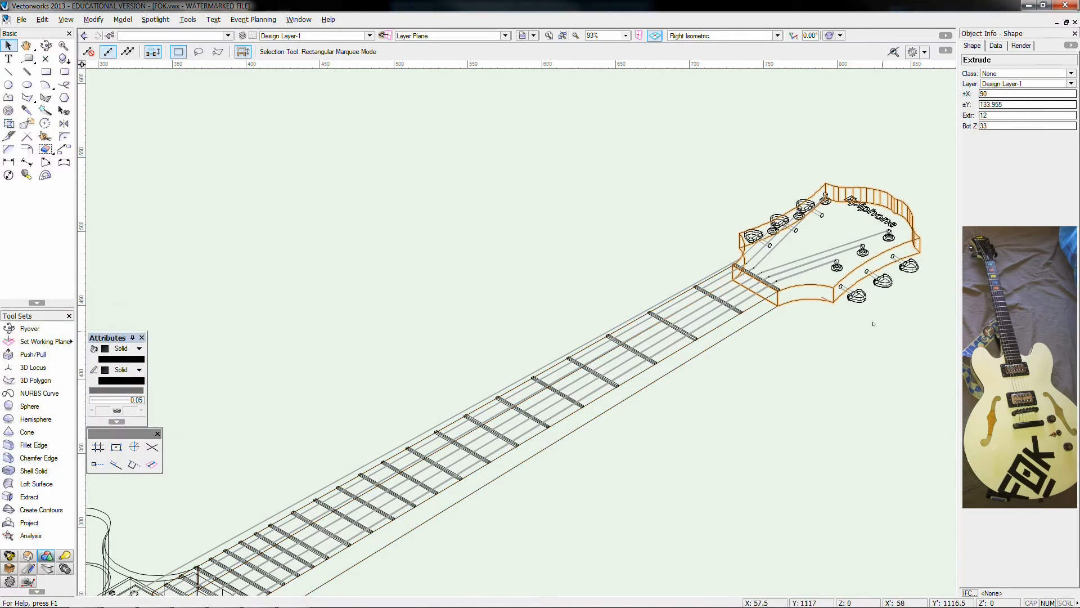
- Fill the tuning pegs and posts on the headstock's near side with dark grey, RGB 47, 47, 47
{"action": "middle_click_drag", "start_coordinate": [873, 323], "coordinate": [636, 405]}
{"action": "left_click_drag", "start_coordinate": [468, 243], "coordinate": [685, 396]}
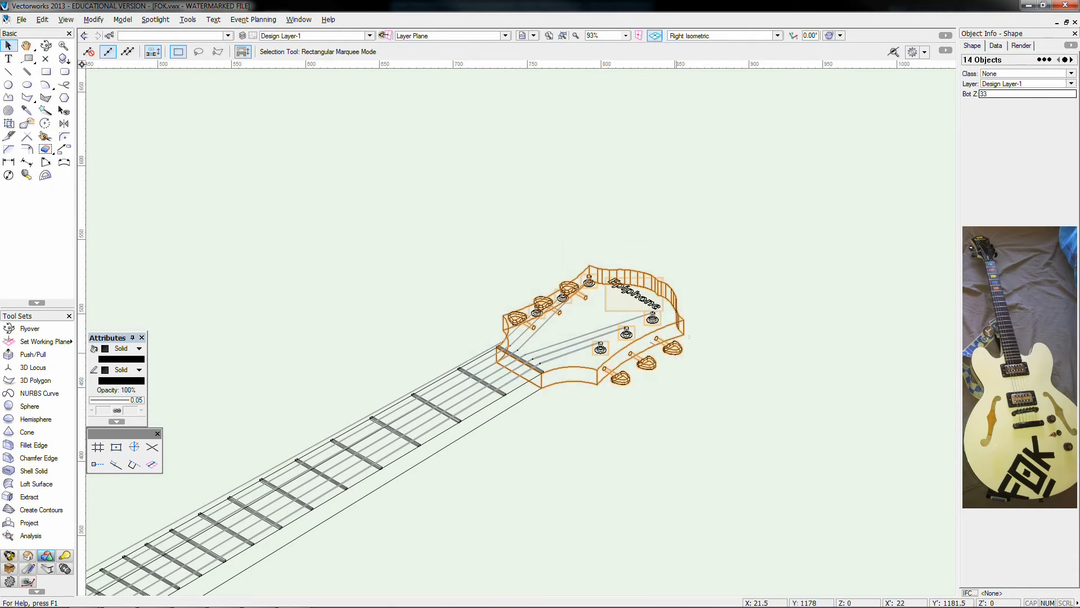
{"action": "left_click_drag", "start_coordinate": [583, 309], "coordinate": [724, 413]}
{"action": "left_click", "coordinate": [120, 359]}
{"action": "left_click", "coordinate": [221, 123]}
{"action": "left_click", "coordinate": [86, 428]}
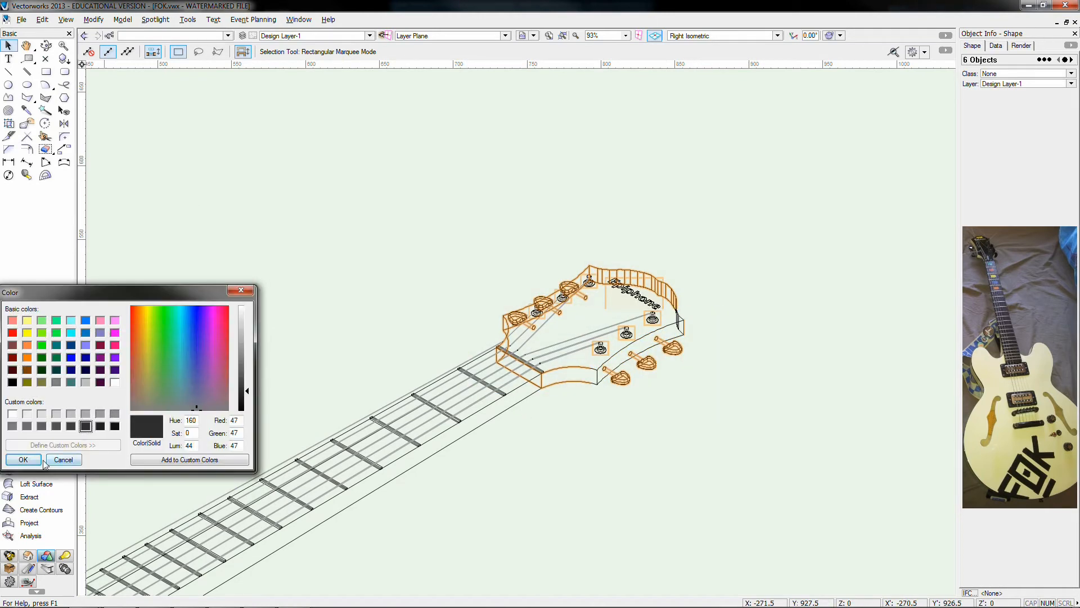
{"action": "left_click", "coordinate": [27, 461]}
- Fill the tuning pegs and posts on the headstock's far side with dark grey, RGB 63, 63, 63
{"action": "left_click_drag", "start_coordinate": [436, 226], "coordinate": [602, 335]}
{"action": "left_click", "coordinate": [119, 359]}
{"action": "left_click", "coordinate": [220, 122]}
{"action": "left_click", "coordinate": [86, 428]}
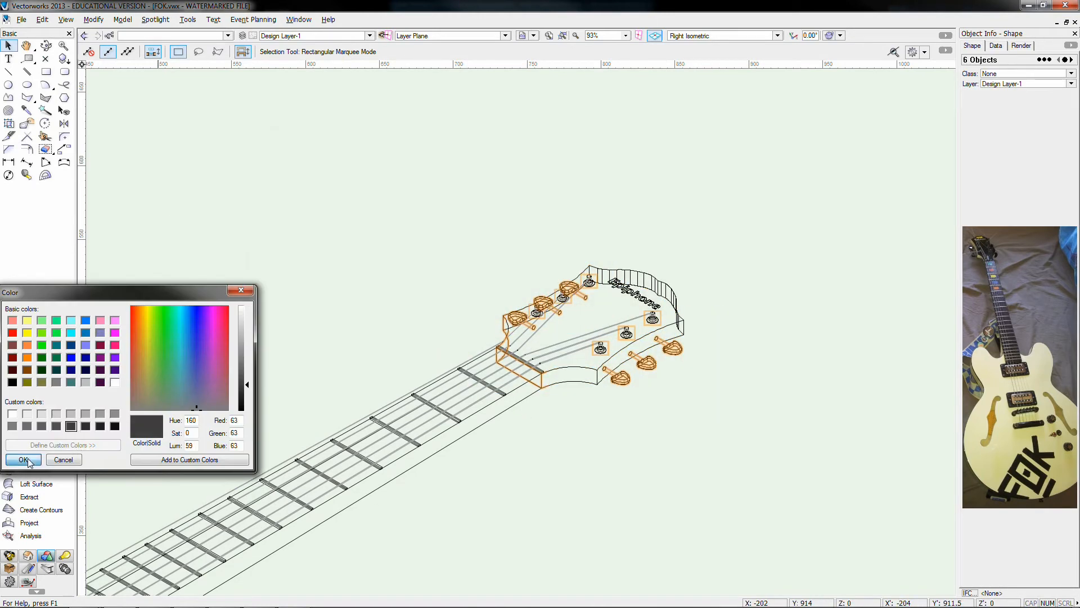
{"action": "left_click", "coordinate": [27, 460]}
- Render the model shaded and fill the group of frets along the neck with a custom grey
{"action": "left_click", "coordinate": [714, 324]}
{"action": "key", "text": "ctrl+shift+g"}
{"action": "left_click", "coordinate": [541, 388]}
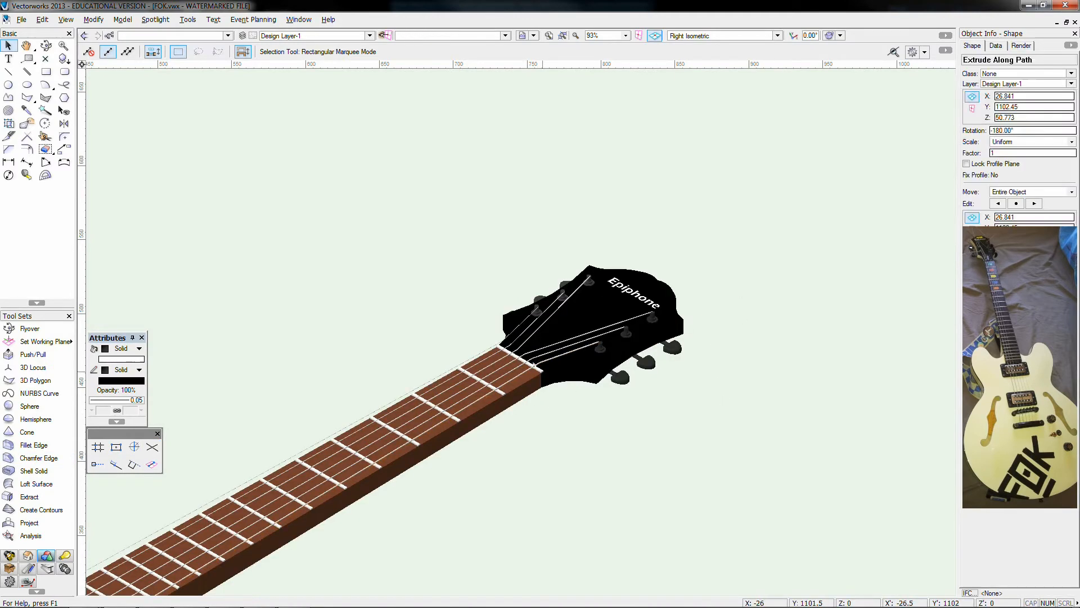
{"action": "left_click", "coordinate": [539, 385]}
{"action": "left_click", "coordinate": [570, 439]}
{"action": "left_click", "coordinate": [533, 372]}
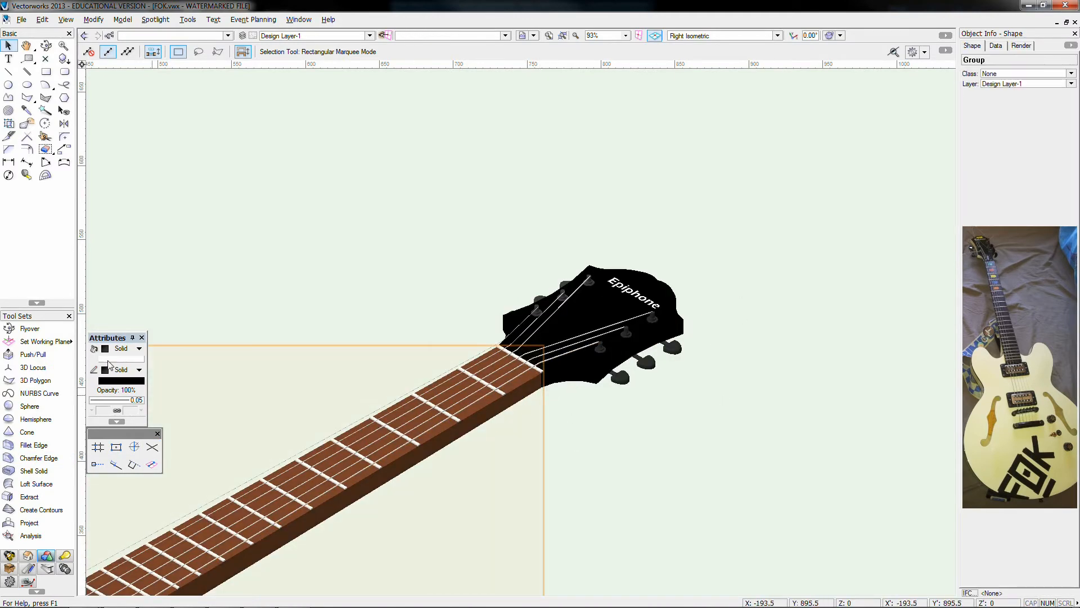
{"action": "left_click", "coordinate": [119, 358]}
{"action": "left_click", "coordinate": [220, 122]}
{"action": "left_click", "coordinate": [29, 426]}
{"action": "left_click", "coordinate": [27, 460]}
{"action": "left_click", "coordinate": [657, 459]}
- Switch to the right side view and examine where the neck meets the guitar body
{"action": "scroll", "coordinate": [657, 459], "scroll_direction": "down", "scroll_amount": 3}
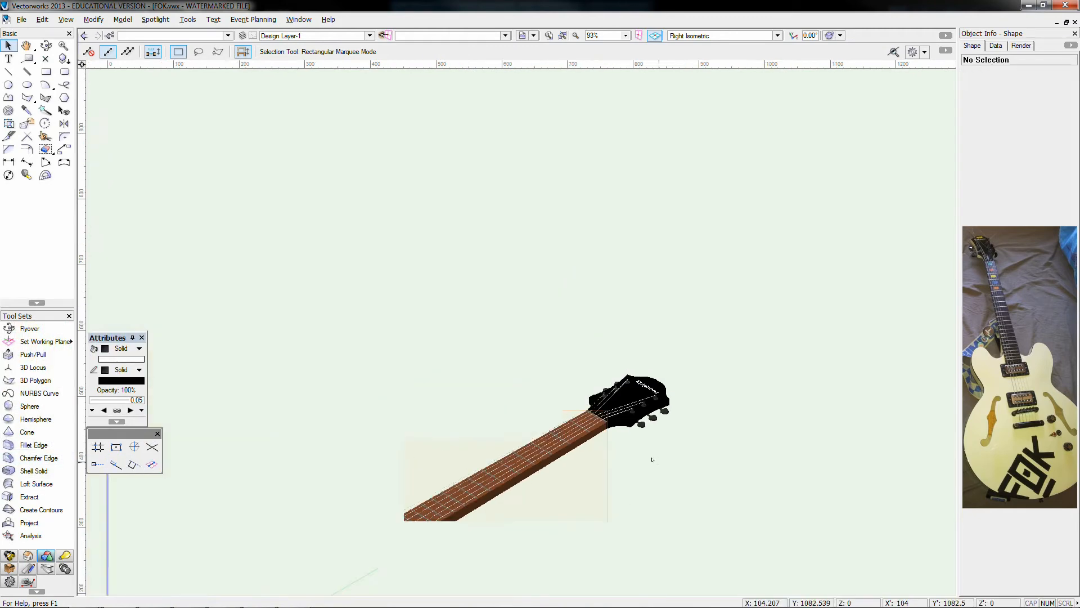
{"action": "middle_click_drag", "start_coordinate": [612, 520], "coordinate": [627, 410]}
{"action": "key", "text": "shift+c"}
{"action": "left_click_drag", "start_coordinate": [372, 499], "coordinate": [423, 462]}
{"action": "key", "text": "2"}
{"action": "key", "text": "6"}
{"action": "scroll", "coordinate": [519, 482], "scroll_direction": "up", "scroll_amount": 2}
{"action": "middle_click_drag", "start_coordinate": [585, 526], "coordinate": [468, 450]}
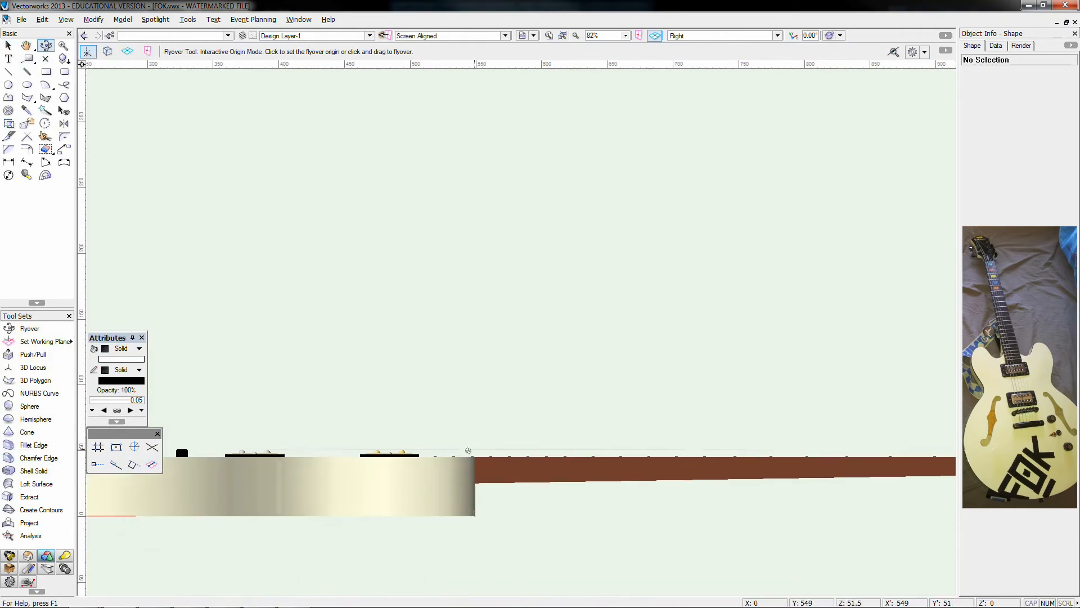
- Select the neck, headstock and tuning peg parts in the side view and move them together
{"action": "key", "text": "x"}
{"action": "left_click", "coordinate": [494, 473]}
{"action": "scroll", "coordinate": [494, 474], "scroll_direction": "up", "scroll_amount": 2}
{"action": "left_click", "coordinate": [479, 425], "text": "shift"}
{"action": "scroll", "coordinate": [481, 415], "scroll_direction": "down", "scroll_amount": 3}
{"action": "middle_click_drag", "start_coordinate": [719, 419], "coordinate": [598, 424]}
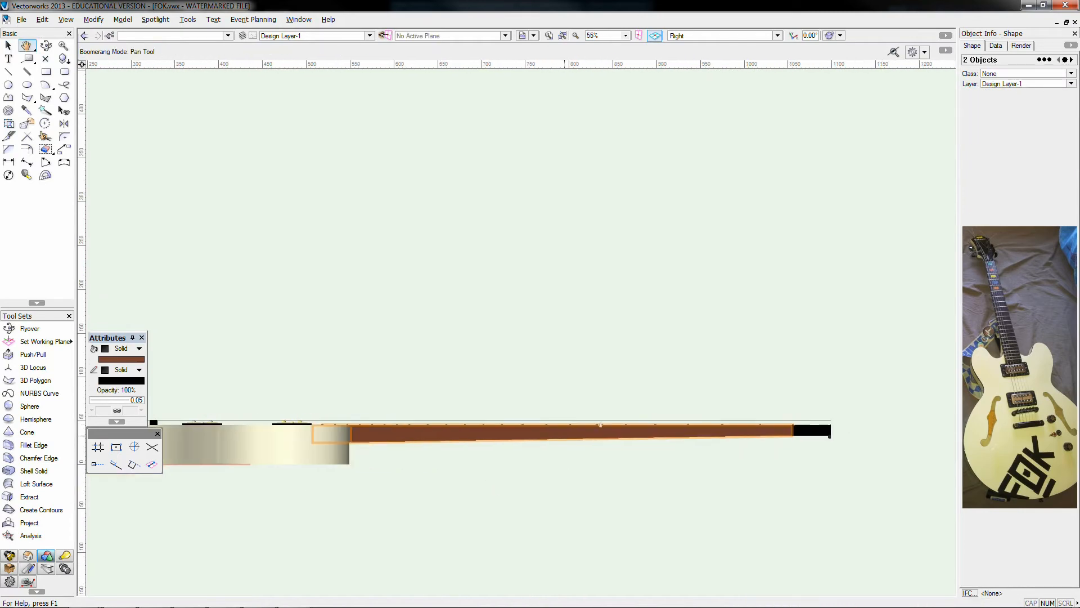
{"action": "left_click_drag", "start_coordinate": [782, 393], "coordinate": [911, 453], "text": "shift"}
{"action": "key", "text": "shift+Down"}
{"action": "key", "text": "ctrl+m"}
{"action": "key", "text": "Tab"}
{"action": "key", "text": "Return"}
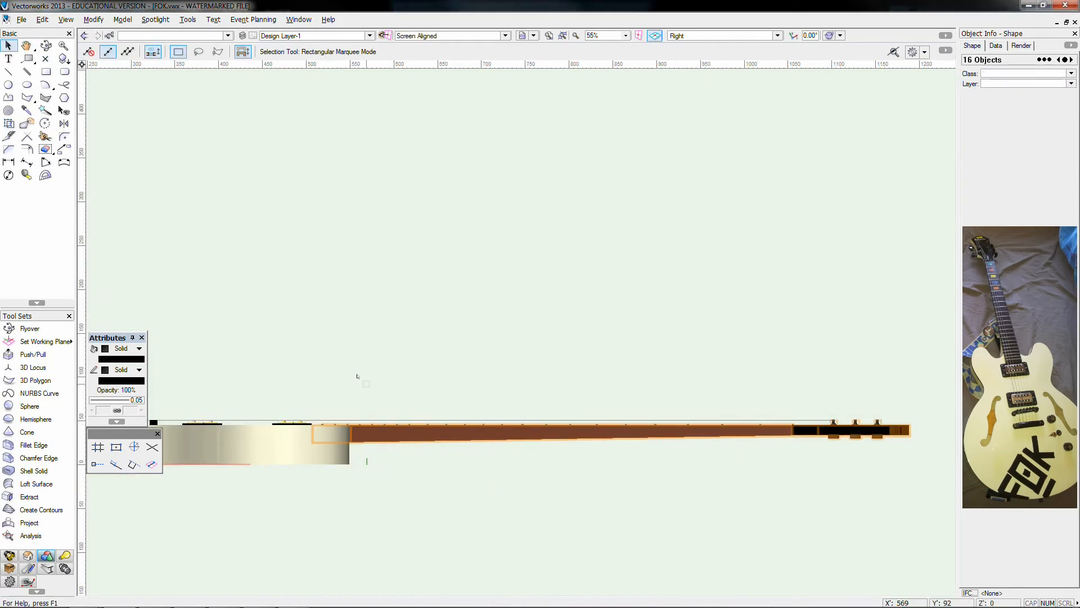
- Look over the whole shaded guitar in the right isometric view with nothing selected
{"action": "key", "text": "3"}
{"action": "left_click", "coordinate": [358, 375]}
{"action": "scroll", "coordinate": [359, 375], "scroll_direction": "down", "scroll_amount": 2}
{"action": "middle_click_drag", "start_coordinate": [356, 364], "coordinate": [458, 419]}
{"action": "scroll", "coordinate": [338, 452], "scroll_direction": "up", "scroll_amount": 1}
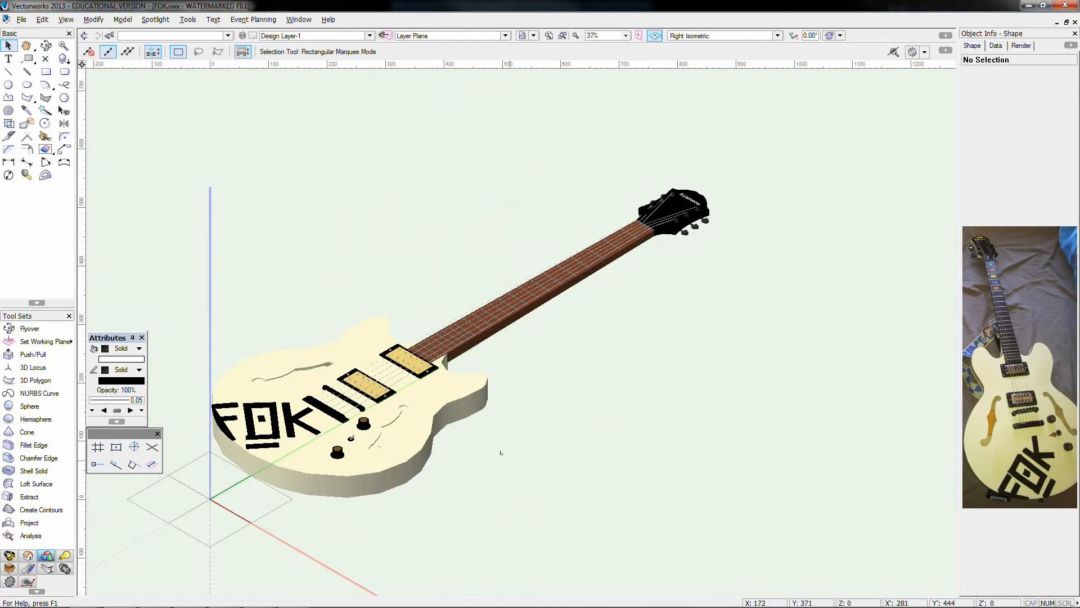
{"action": "middle_click_drag", "start_coordinate": [702, 296], "coordinate": [694, 289], "text": "ctrl"}
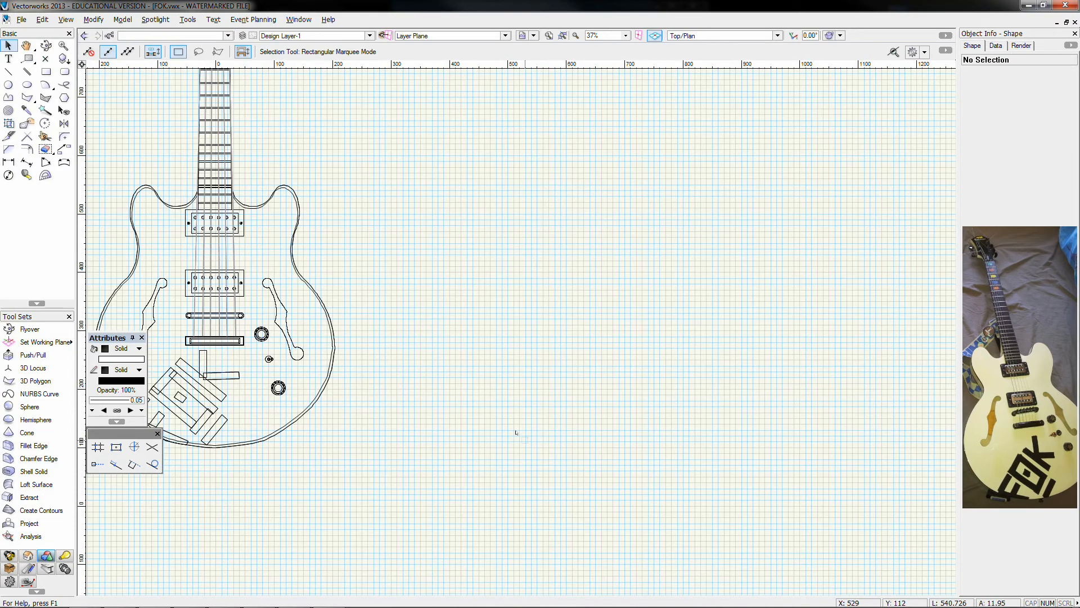
- Create a 1:1 wireframe Top/Plan viewport named and titled Plan on sheet layer SL01-01
{"action": "scroll", "coordinate": [516, 432], "scroll_direction": "down", "scroll_amount": 2}
{"action": "mouse_move", "coordinate": [405, 243]}
{"action": "middle_mouse_down"}
{"action": "mouse_move", "coordinate": [535, 431]}
{"action": "mouse_move", "coordinate": [582, 461]}
{"action": "mouse_move", "coordinate": [600, 492]}
{"action": "mouse_move", "coordinate": [540, 374]}
{"action": "middle_mouse_up"}
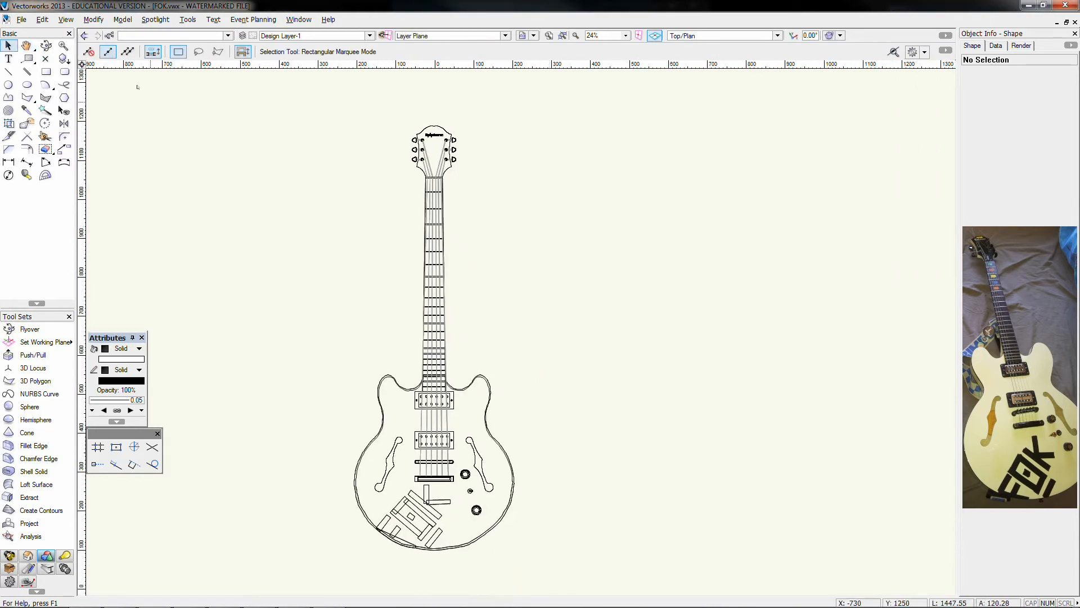
{"action": "left_click", "coordinate": [66, 20]}
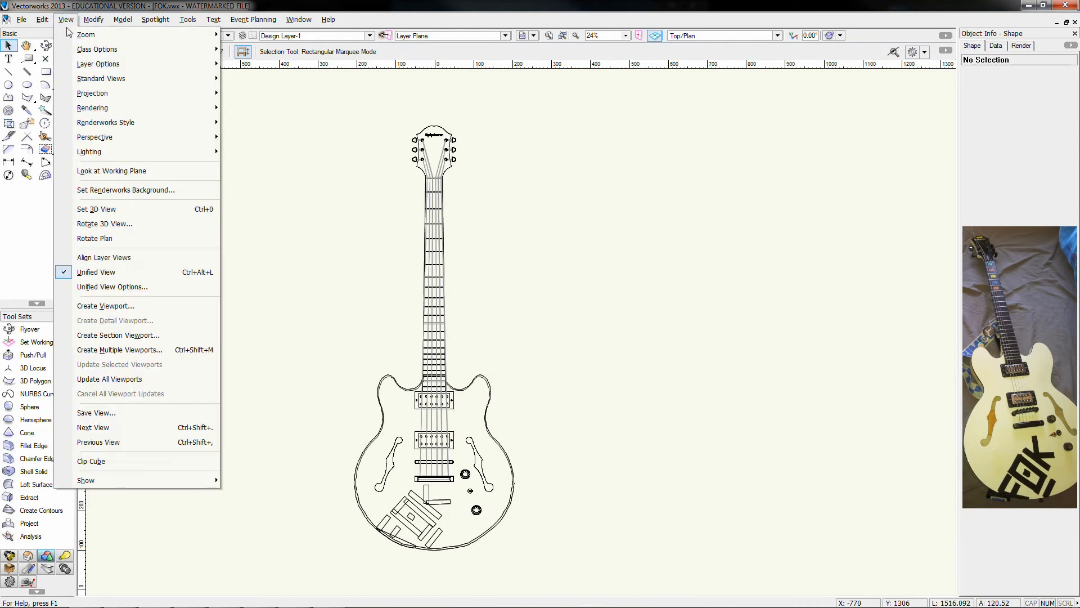
{"action": "left_click", "coordinate": [110, 306]}
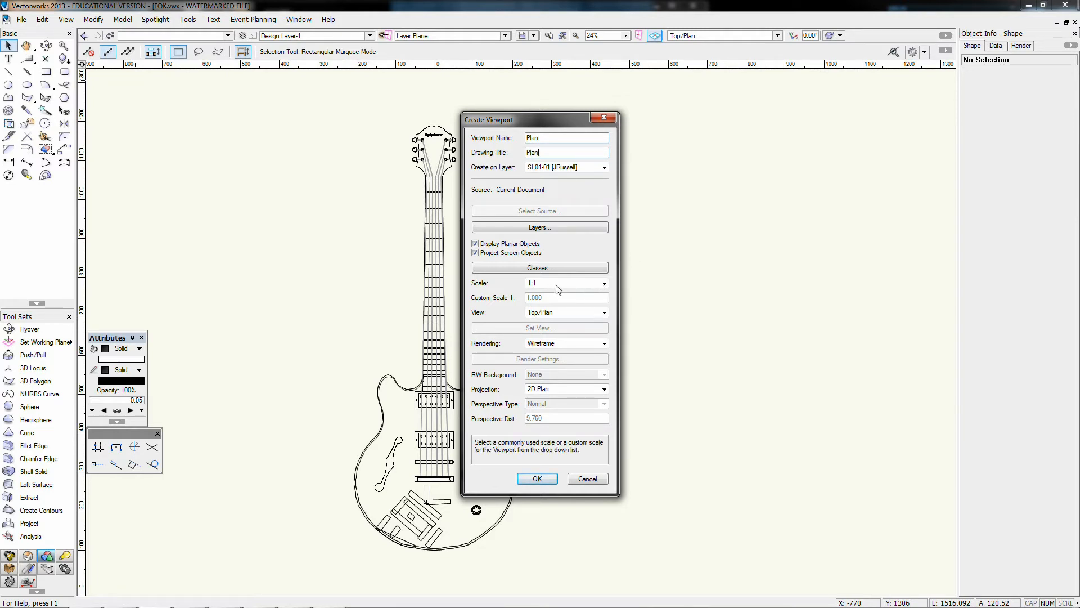
{"action": "left_click", "coordinate": [537, 479]}
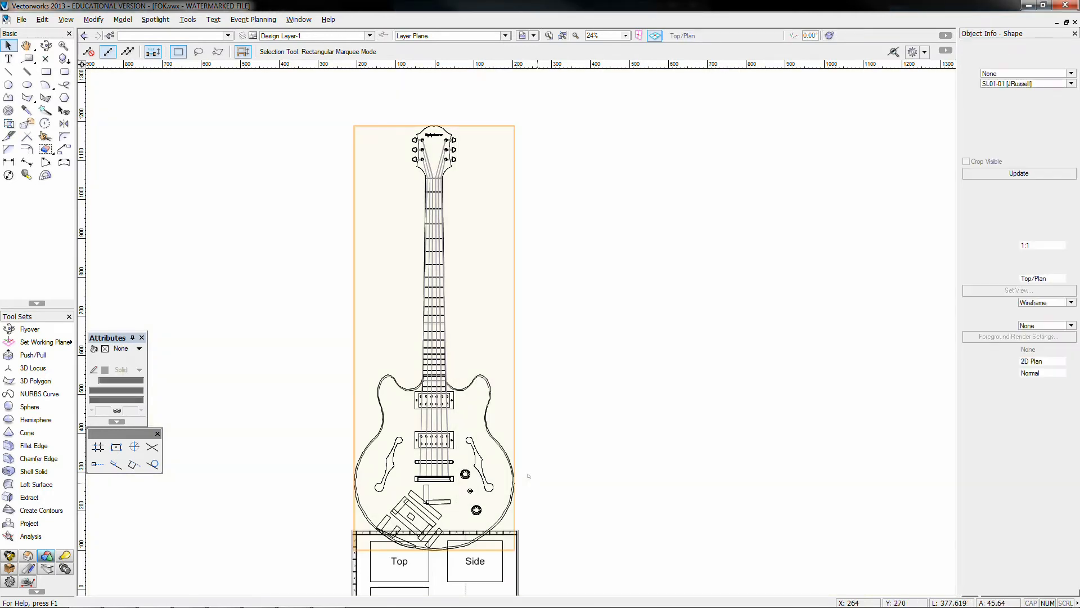
- Move the Plan viewport over the sheet border and set its scale to 1:10
{"action": "middle_click_drag", "start_coordinate": [544, 504], "coordinate": [490, 345]}
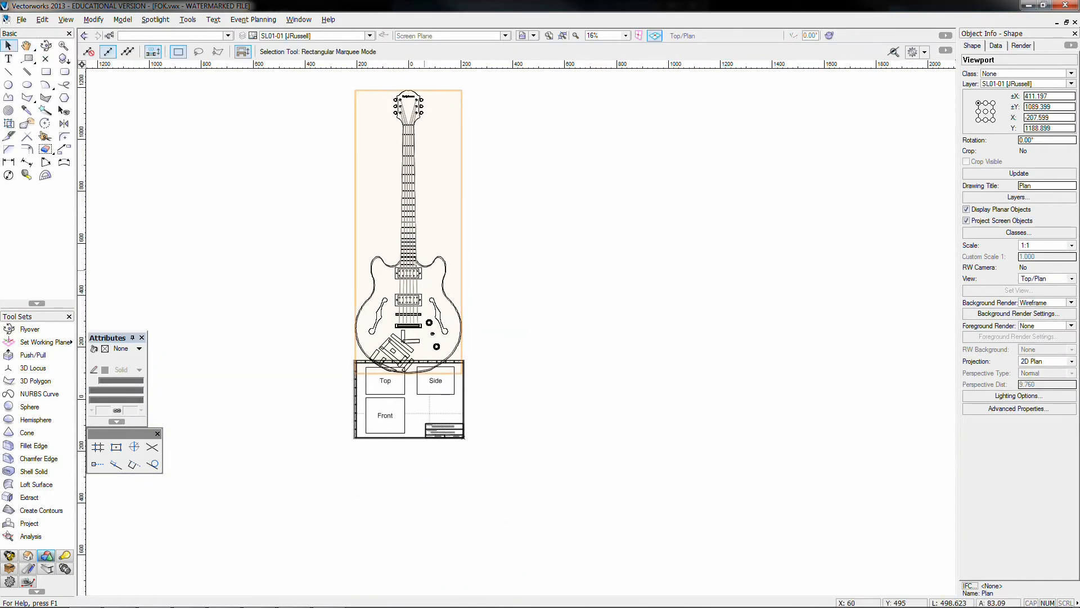
{"action": "left_click_drag", "start_coordinate": [408, 257], "coordinate": [384, 413]}
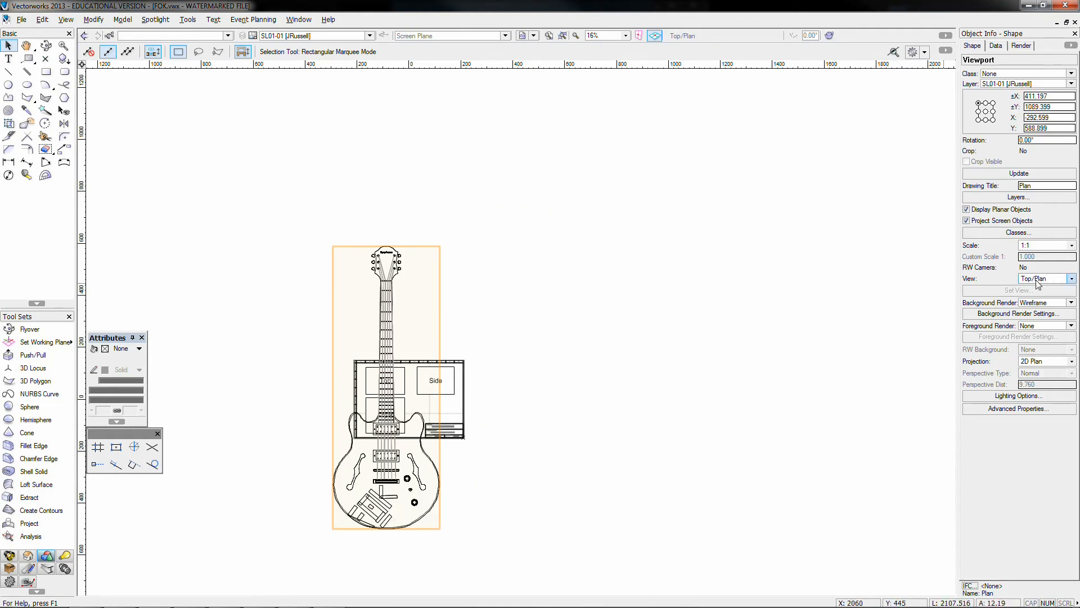
{"action": "left_click", "coordinate": [1036, 247]}
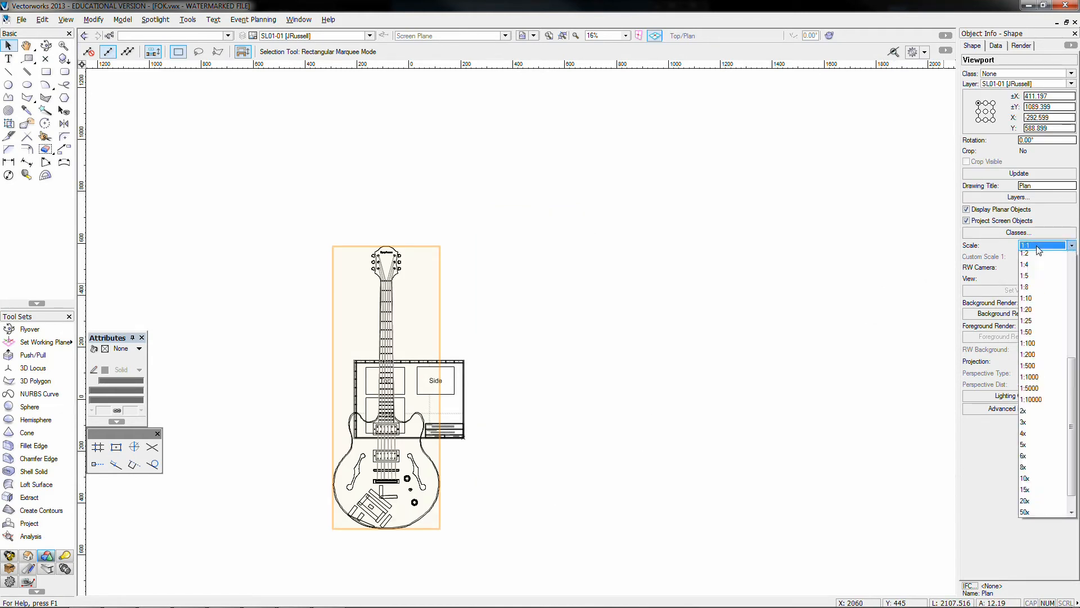
{"action": "left_click", "coordinate": [1031, 317]}
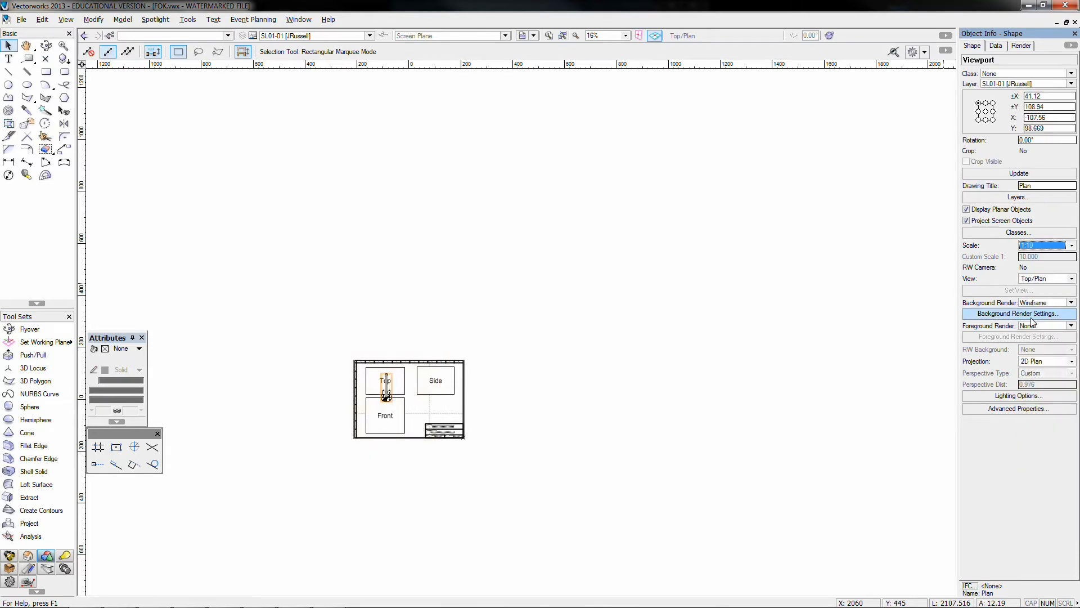
- Set the Plan viewport's scale to 1:5 and position it over the Top and Front placeholder boxes
{"action": "scroll", "coordinate": [343, 435], "scroll_direction": "up", "scroll_amount": 4}
{"action": "left_click_drag", "start_coordinate": [671, 273], "coordinate": [405, 375]}
{"action": "left_click", "coordinate": [585, 229]}
{"action": "middle_click_drag", "start_coordinate": [605, 235], "coordinate": [408, 298]}
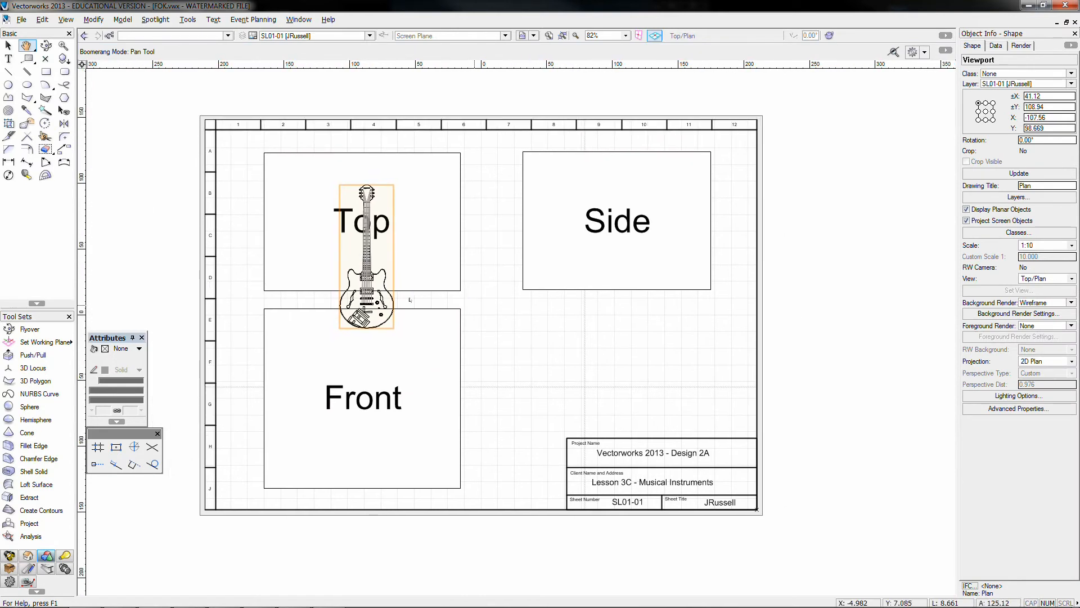
{"action": "left_click", "coordinate": [1045, 246]}
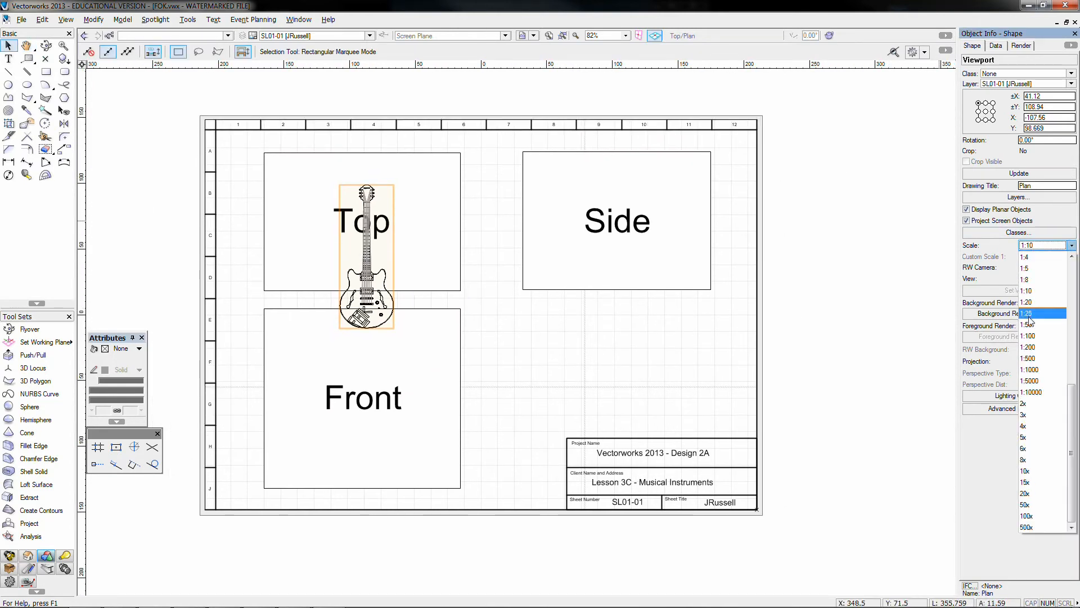
{"action": "left_click", "coordinate": [1038, 269]}
{"action": "left_click_drag", "start_coordinate": [374, 291], "coordinate": [369, 373]}
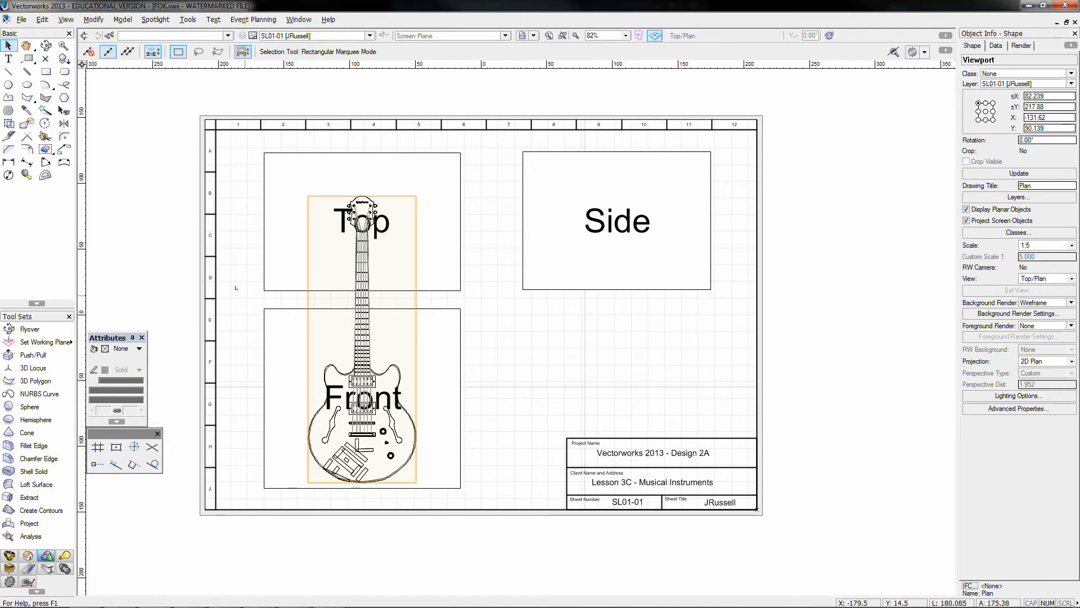
- Delete the Top, Front and Side placeholder boxes with their labels from the sheet
{"action": "left_click_drag", "start_coordinate": [242, 296], "coordinate": [479, 496]}
{"action": "key", "text": "Delete"}
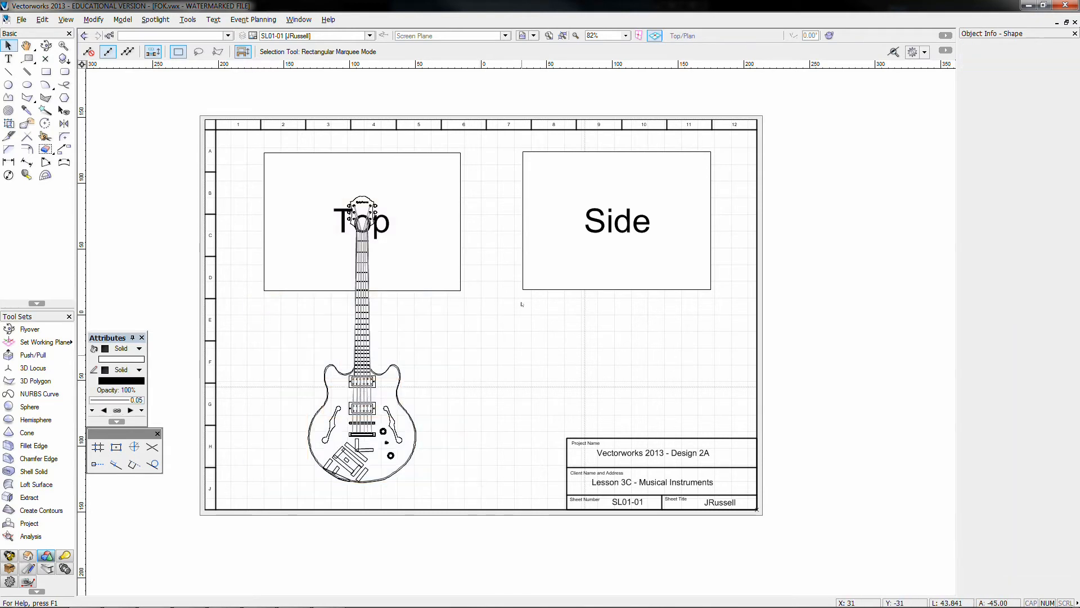
{"action": "left_click_drag", "start_coordinate": [732, 307], "coordinate": [241, 141]}
{"action": "key", "text": "Delete"}
- Rotate the Plan viewport to 270° and arrange it and a copy one directly above the other
{"action": "left_click", "coordinate": [330, 284]}
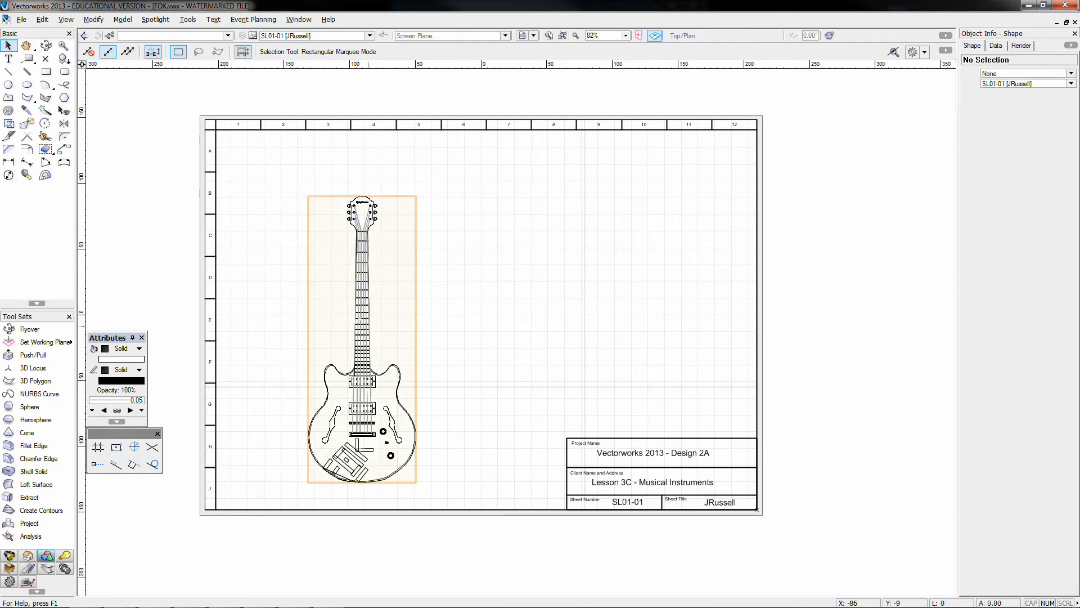
{"action": "key", "text": "ctrl+l"}
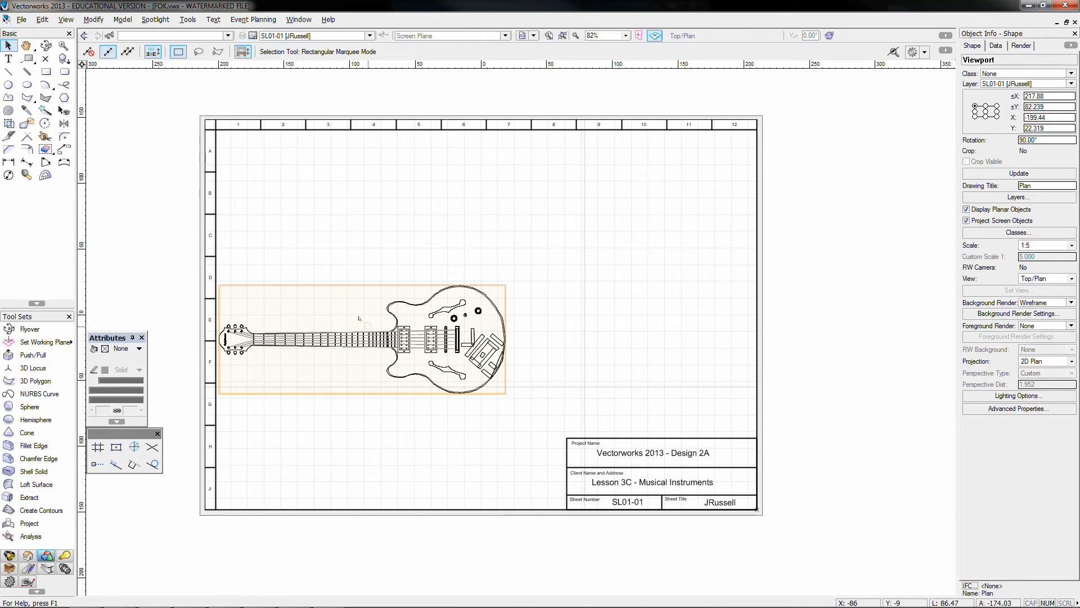
{"action": "key", "text": "ctrl+l"}
{"action": "key", "text": "ctrl+l"}
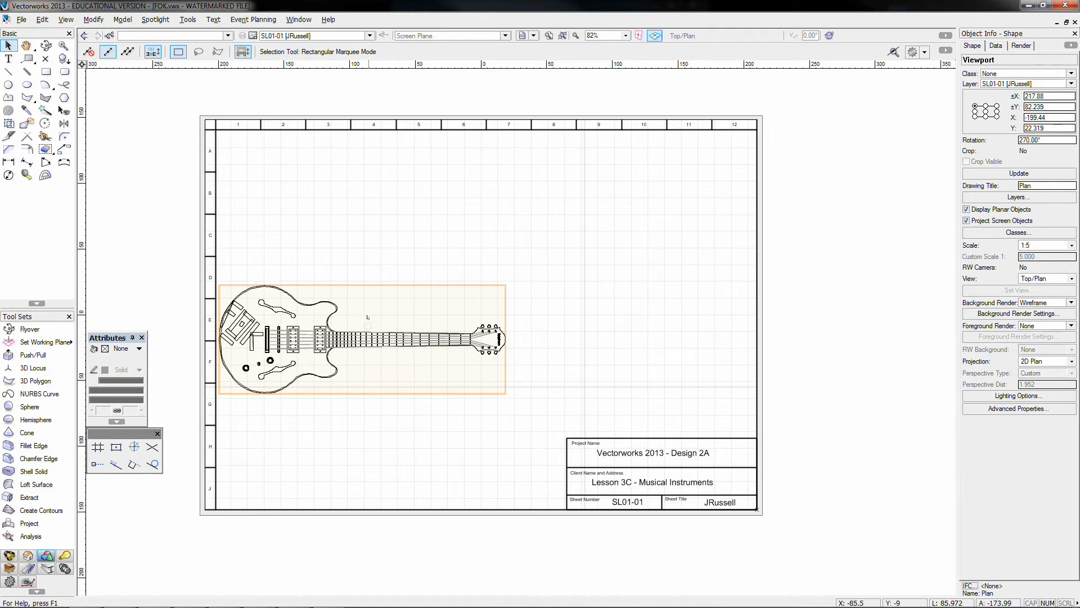
{"action": "left_click_drag", "start_coordinate": [299, 339], "coordinate": [328, 346]}
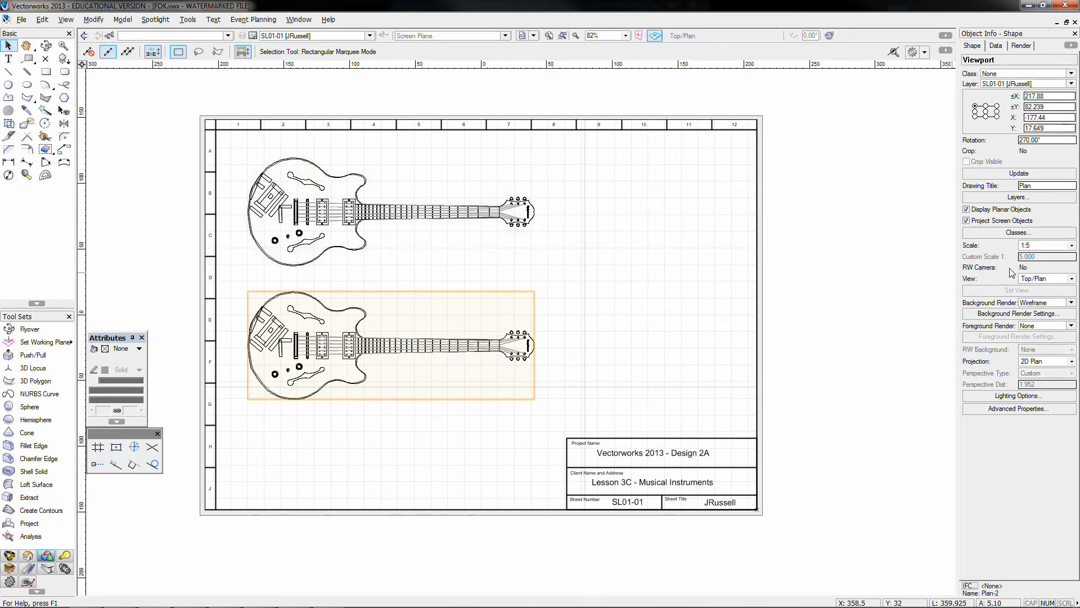
- Change the lower viewport copy to the Front view at 270° rotation and move it beyond the headstock end of the plan
{"action": "left_click", "coordinate": [1071, 278]}
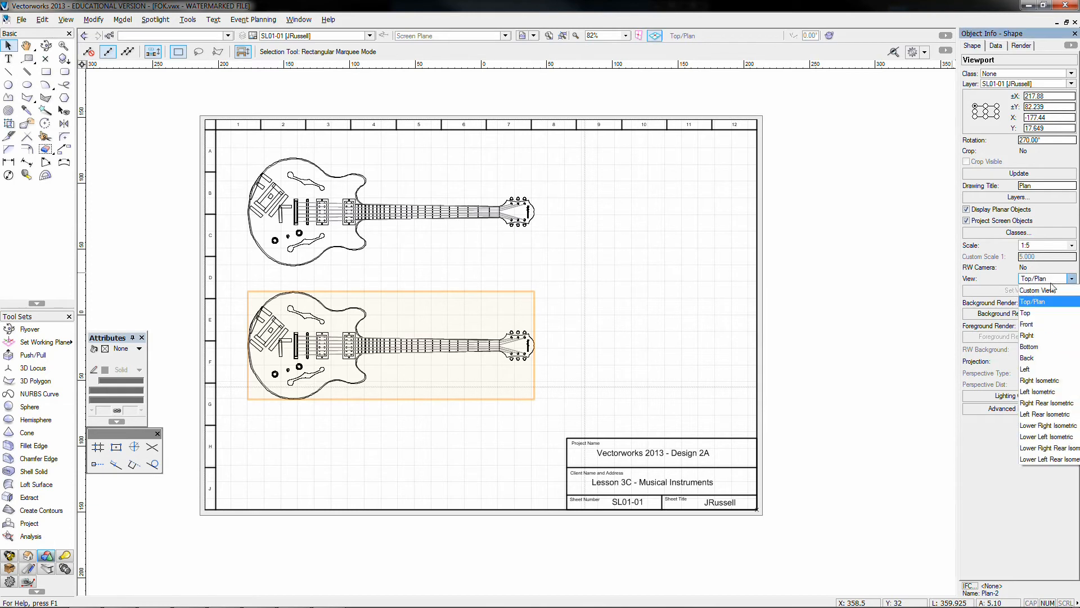
{"action": "left_click", "coordinate": [1042, 325]}
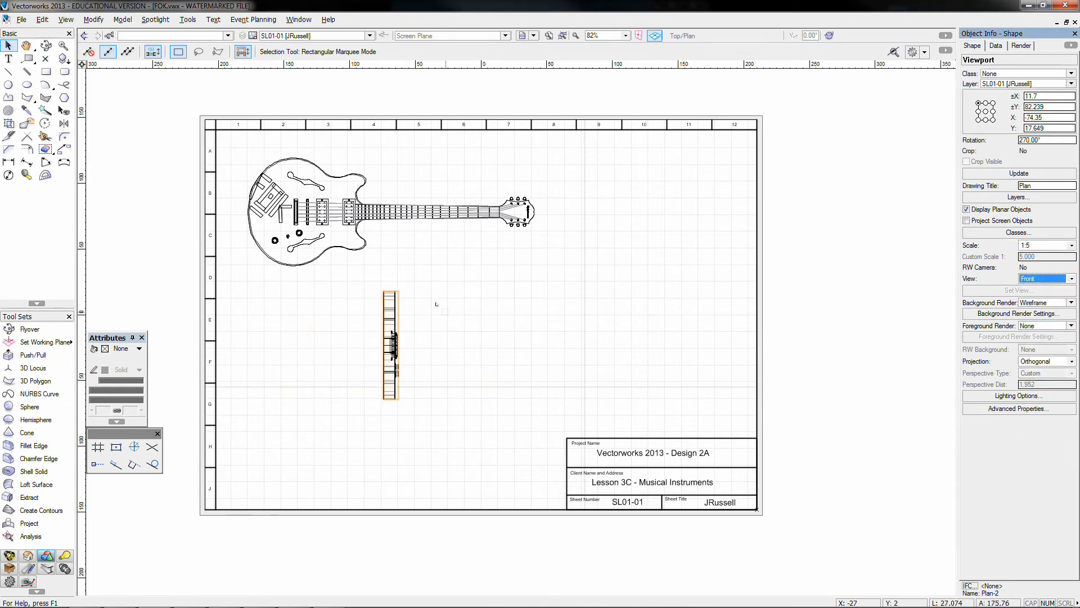
{"action": "key", "text": "ctrl+l"}
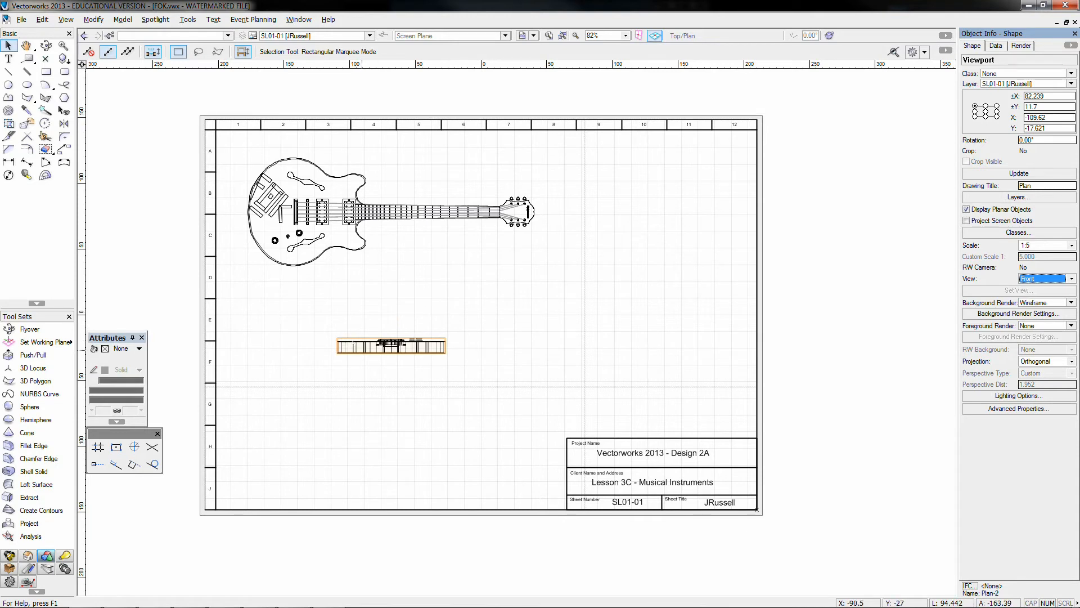
{"action": "key", "text": "ctrl+l"}
{"action": "key", "text": "ctrl+l"}
{"action": "key", "text": "ctrl+l"}
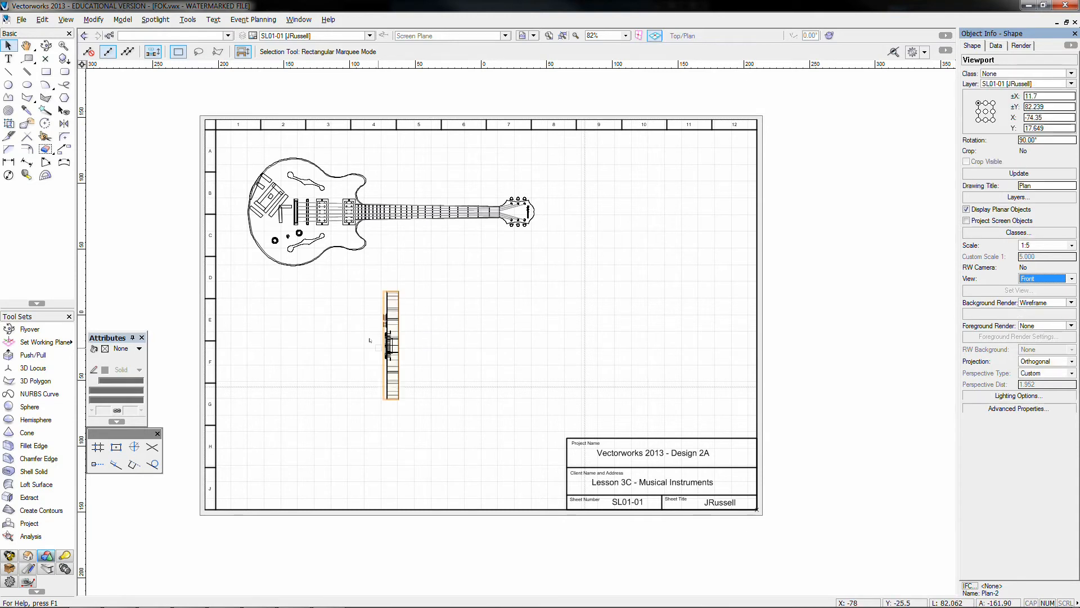
{"action": "left_click_drag", "start_coordinate": [383, 344], "coordinate": [621, 253]}
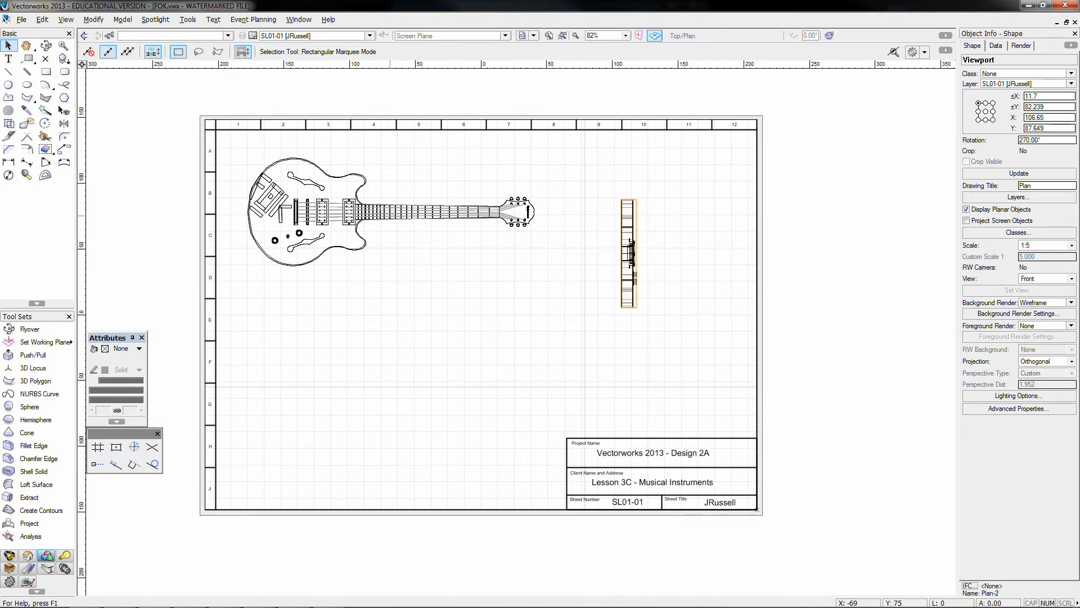
- Copy the plan viewport straight below itself, change the copy to the Right view and rotate it to 0°
{"action": "left_click_drag", "start_coordinate": [390, 216], "coordinate": [390, 355], "text": "ctrl"}
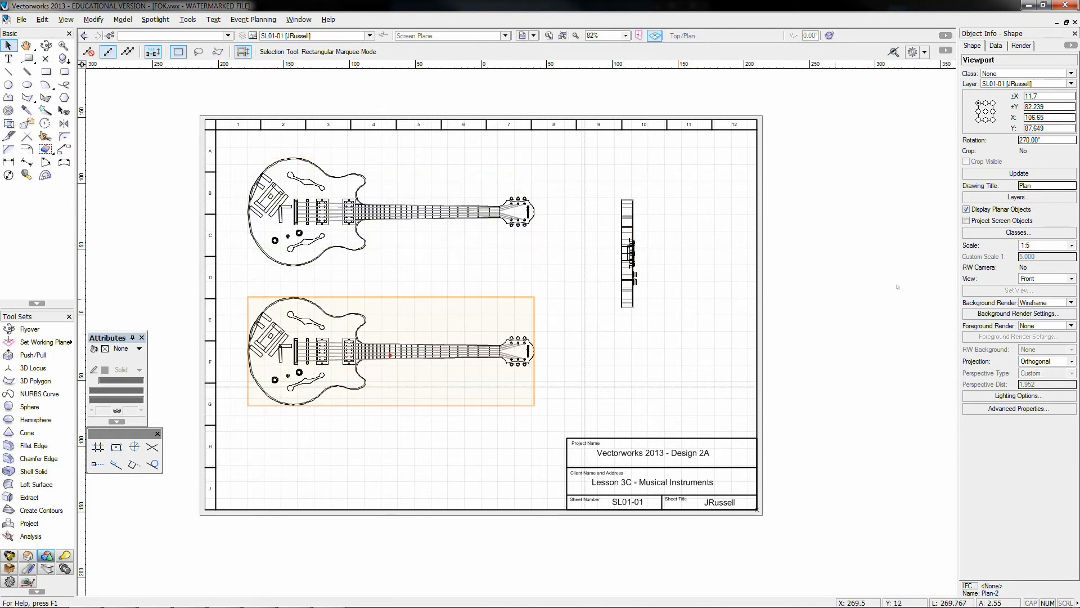
{"action": "left_click", "coordinate": [1046, 278]}
{"action": "left_click", "coordinate": [1029, 342]}
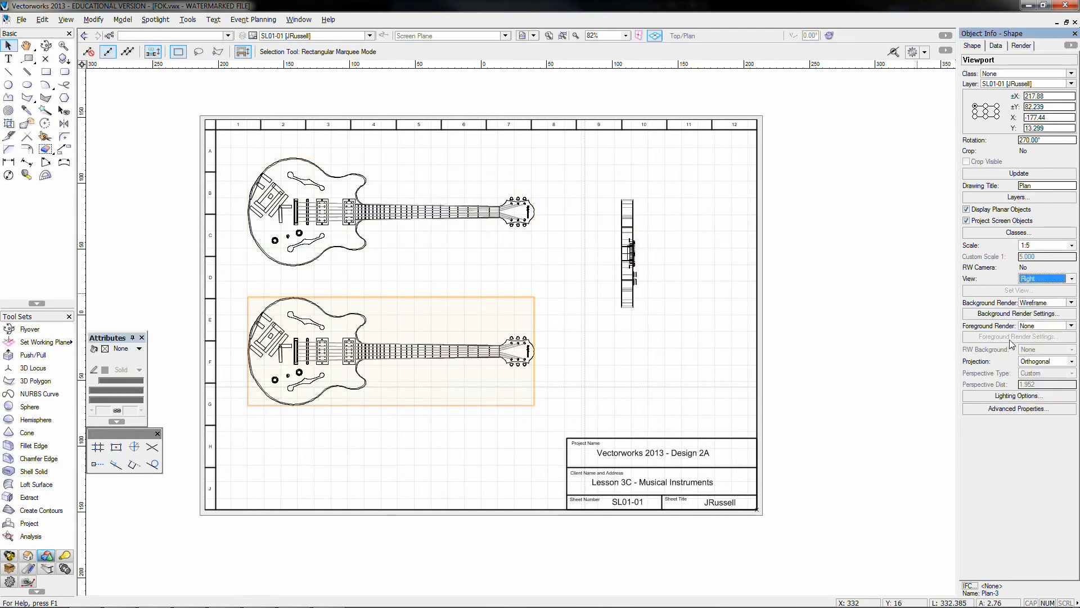
{"action": "key", "text": "ctrl+l"}
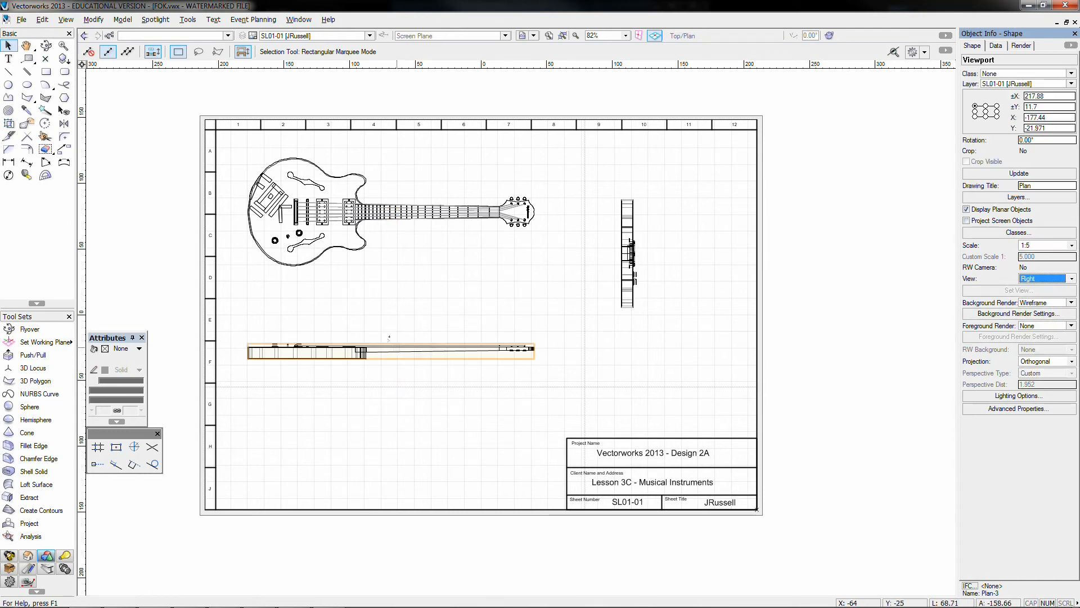
{"action": "left_click", "coordinate": [398, 319]}
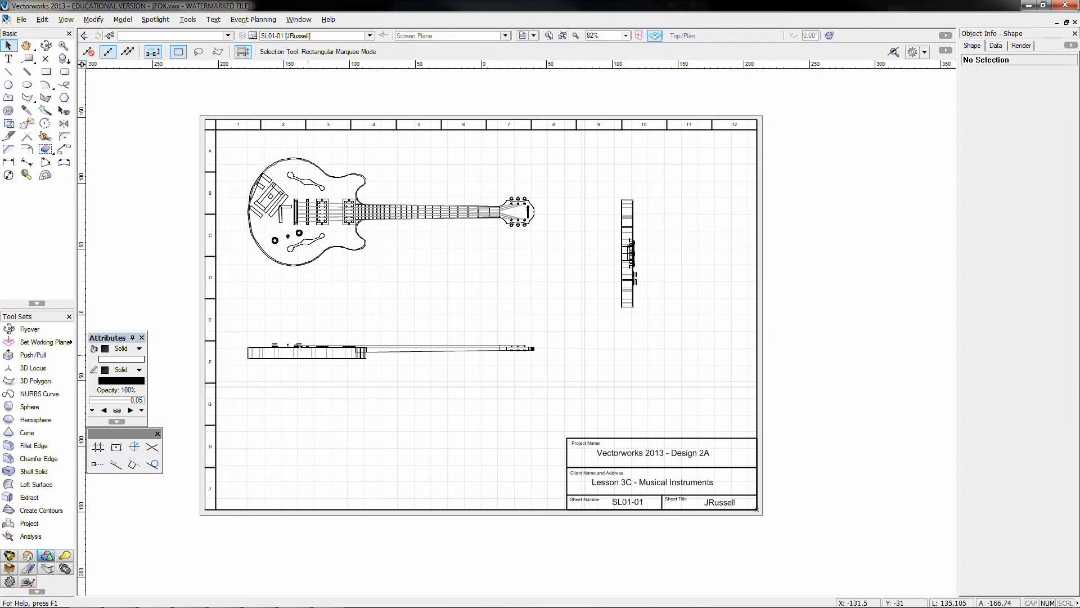
- Lower the side view to the foot of the sheet, then place the plan above it with the front view beside the headstock
{"action": "left_click_drag", "start_coordinate": [308, 354], "coordinate": [308, 464]}
{"action": "left_click_drag", "start_coordinate": [321, 225], "coordinate": [321, 350]}
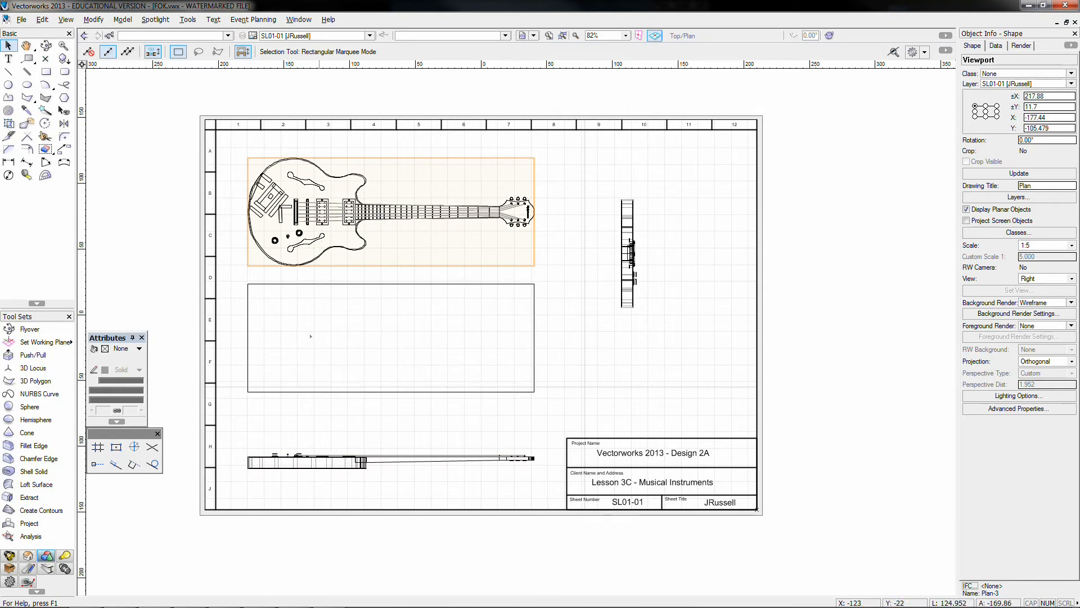
{"action": "left_click", "coordinate": [603, 250]}
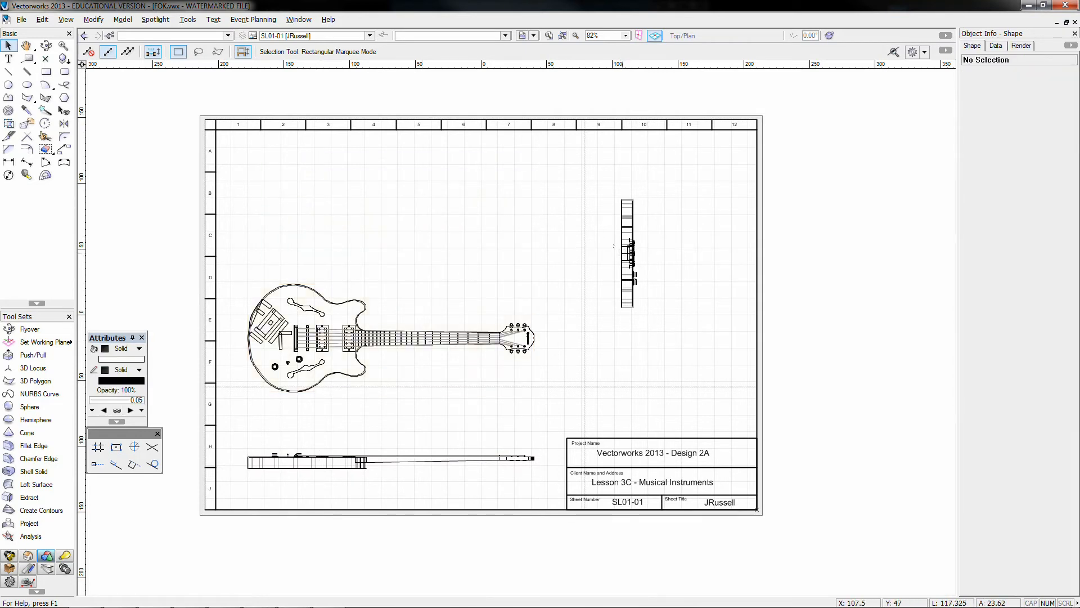
{"action": "left_click_drag", "start_coordinate": [613, 246], "coordinate": [561, 337]}
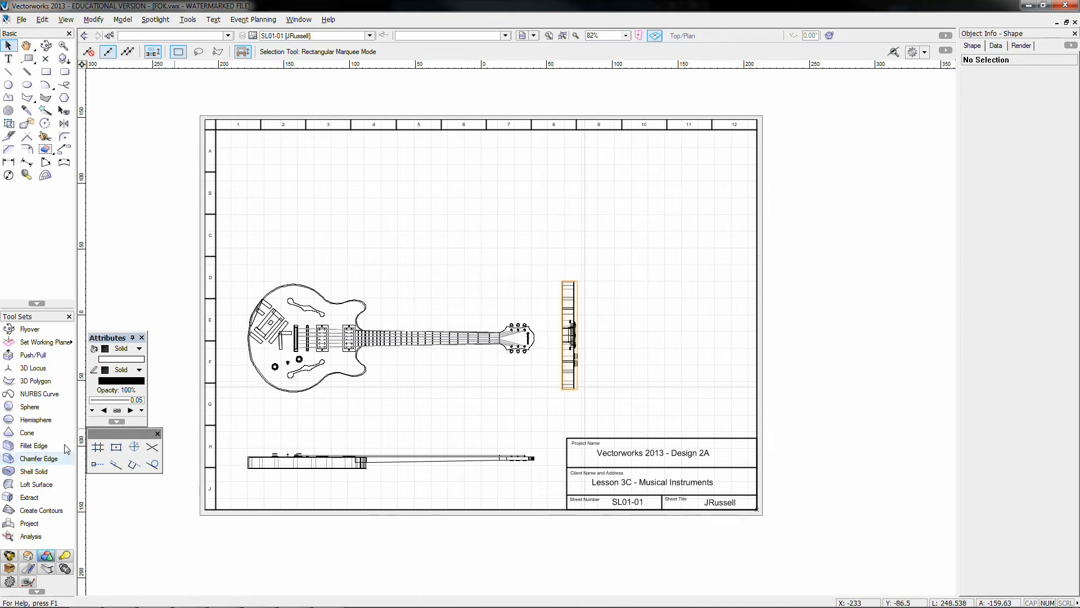
- Turn on snapping to objects, angles, intersections and smart points, with no viewport left selected
{"action": "left_click", "coordinate": [135, 448]}
{"action": "left_click", "coordinate": [98, 463]}
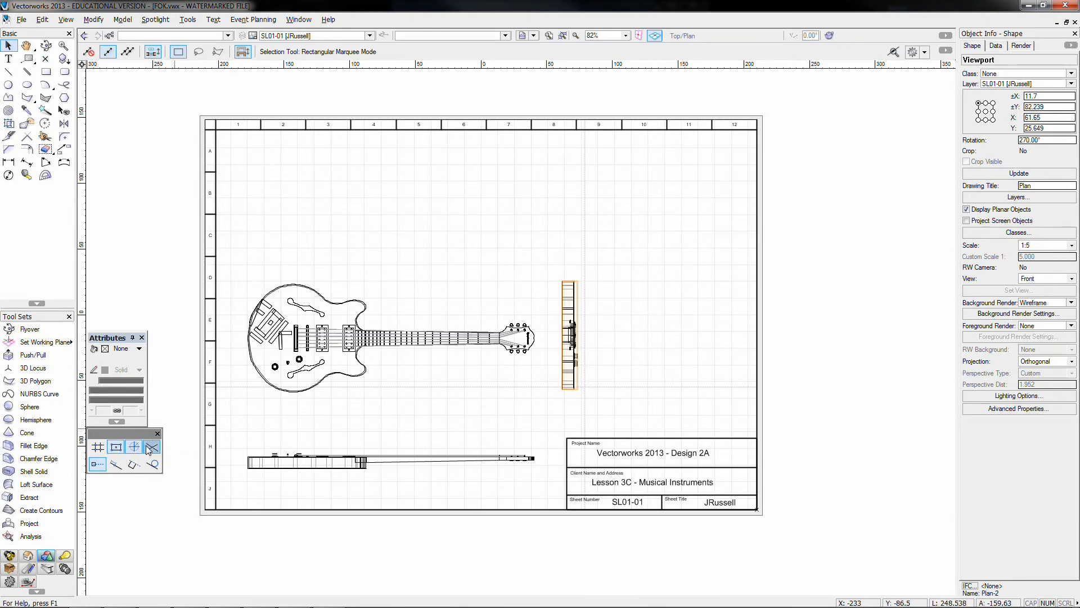
{"action": "left_click", "coordinate": [95, 465]}
{"action": "left_click", "coordinate": [602, 324]}
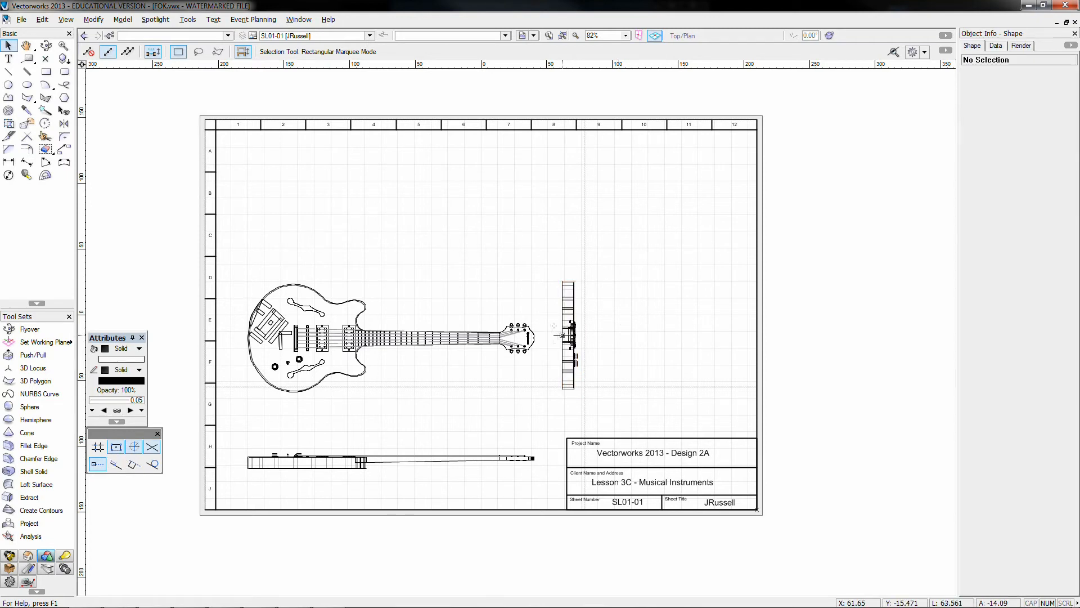
- Move the front viewport further from the headstock, keep it level with the plan, and rotate it to 0°
{"action": "left_click_drag", "start_coordinate": [562, 335], "coordinate": [614, 336]}
{"action": "left_click", "coordinate": [607, 236]}
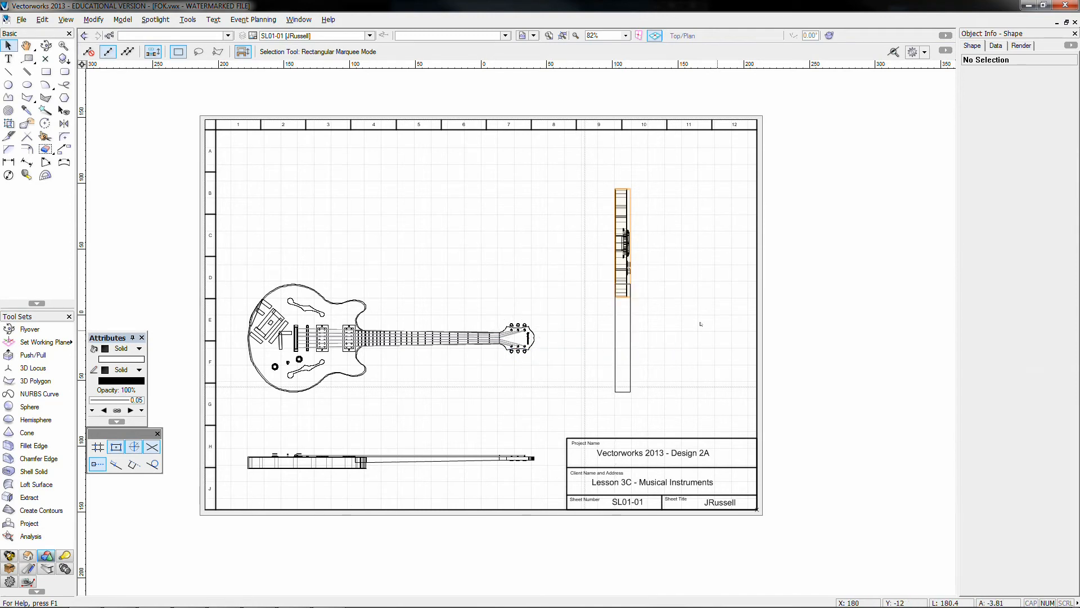
{"action": "left_click", "coordinate": [477, 439]}
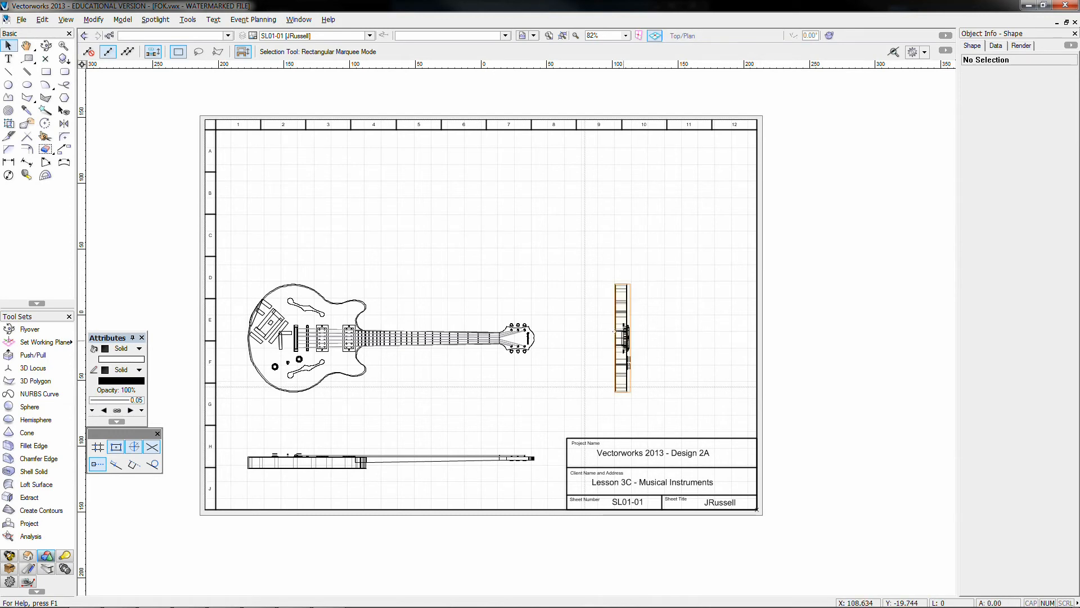
{"action": "left_click", "coordinate": [619, 337]}
{"action": "key", "text": "ctrl+l"}
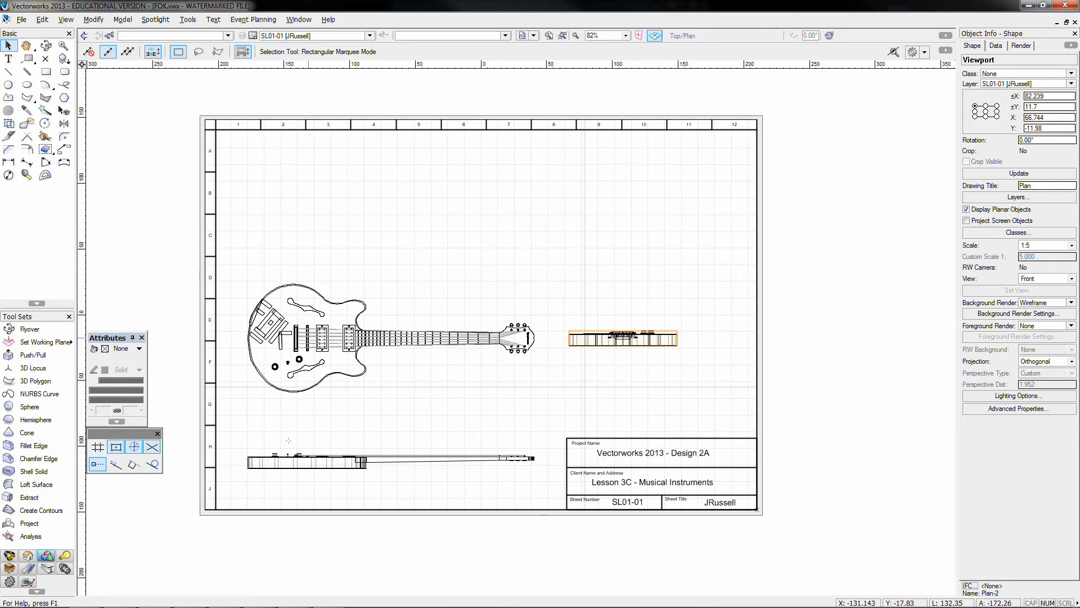
- Move the plan viewport down the sheet and place the side view above it, with its base level with the front view
{"action": "left_click_drag", "start_coordinate": [308, 338], "coordinate": [308, 439]}
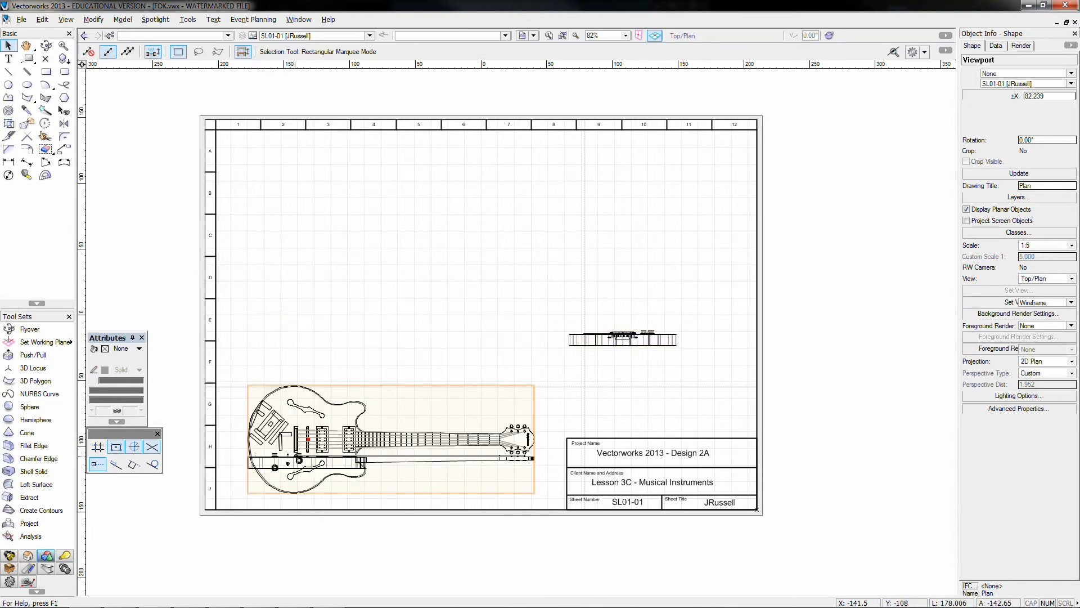
{"action": "left_click", "coordinate": [260, 459]}
{"action": "left_click", "coordinate": [226, 433]}
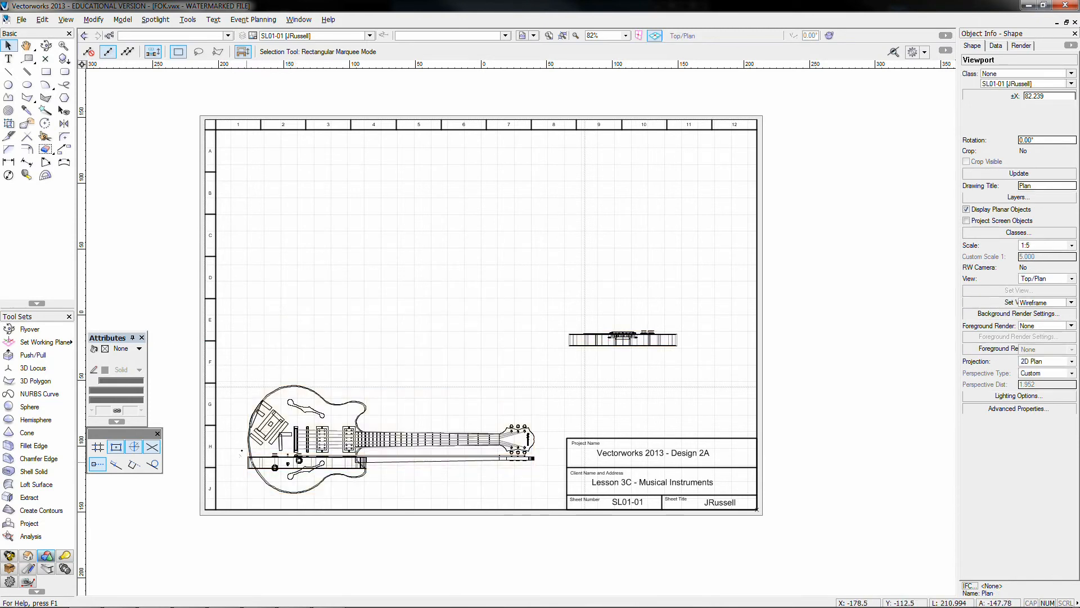
{"action": "left_click", "coordinate": [246, 459]}
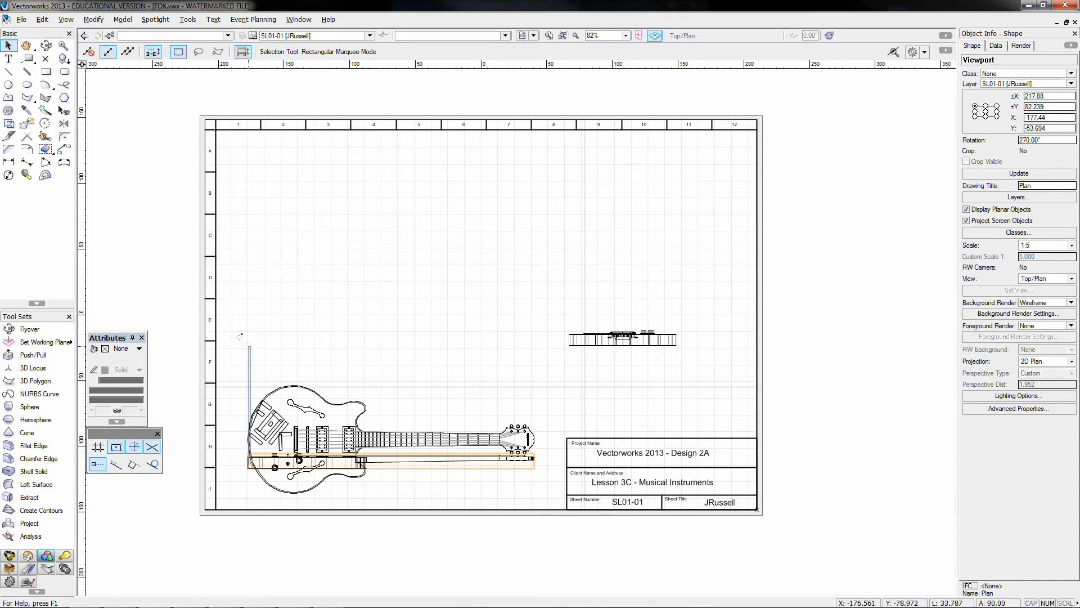
{"action": "left_click", "coordinate": [245, 462]}
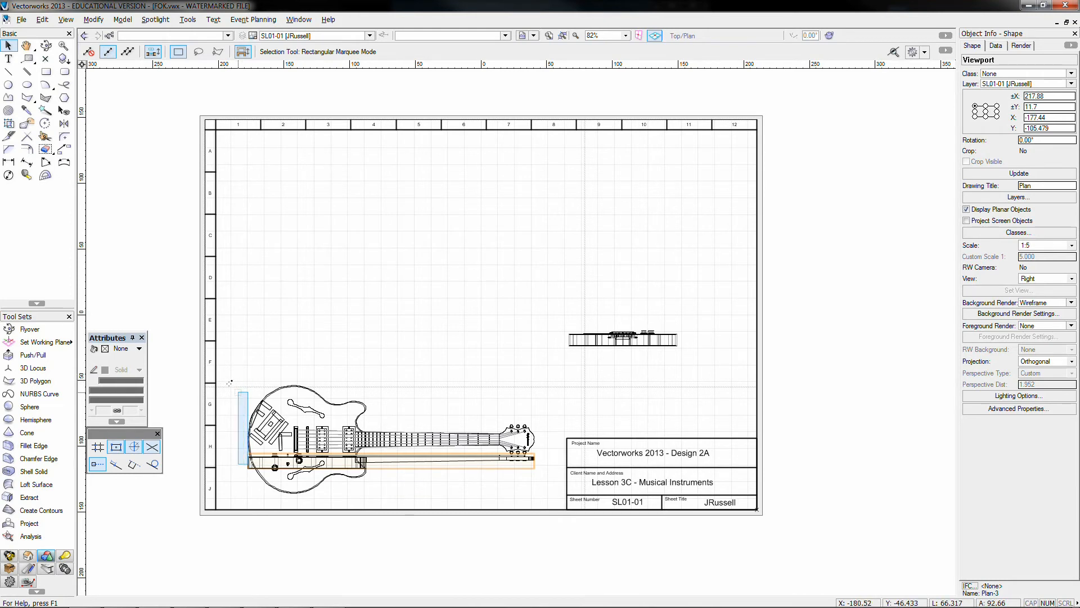
{"action": "left_click", "coordinate": [236, 470]}
{"action": "left_click_drag", "start_coordinate": [248, 468], "coordinate": [247, 345]}
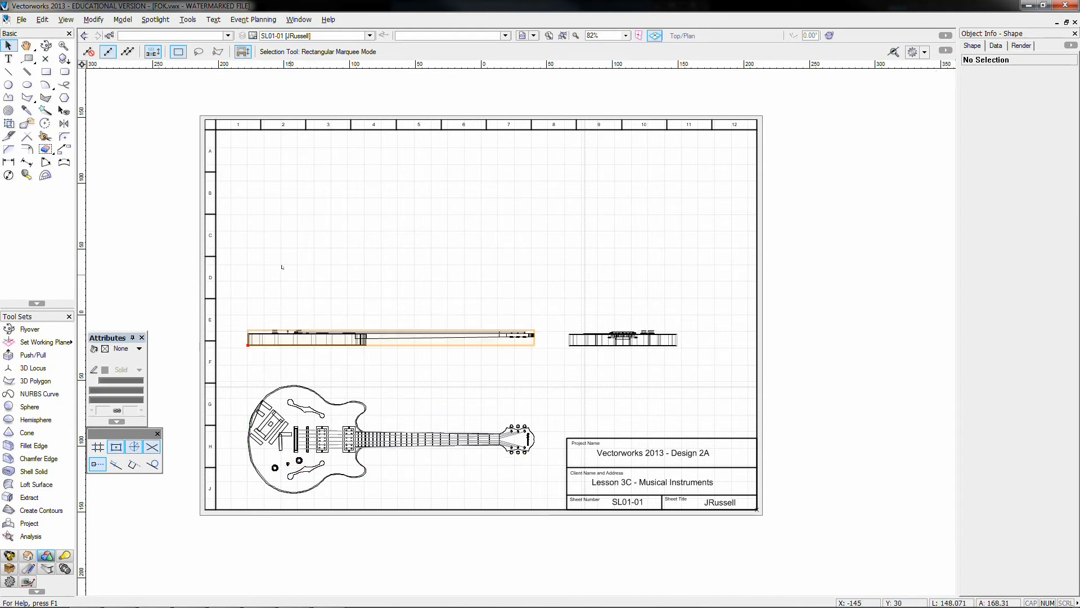
{"action": "left_click", "coordinate": [289, 265]}
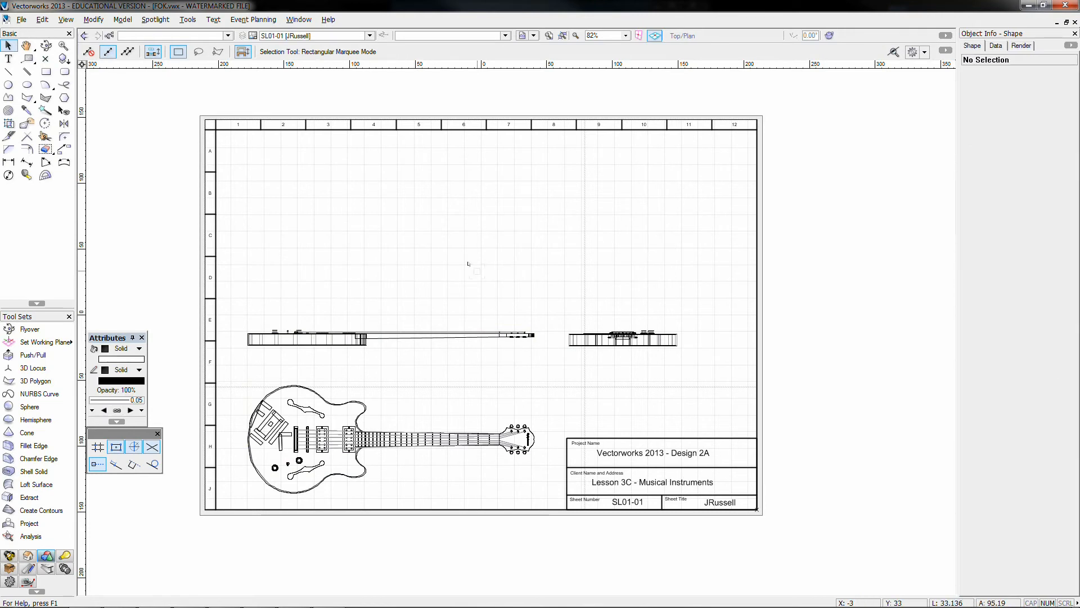
- Nudge the side and front viewports up together by a few millimetres to widen the gap above the plan
{"action": "left_click_drag", "start_coordinate": [234, 310], "coordinate": [694, 369]}
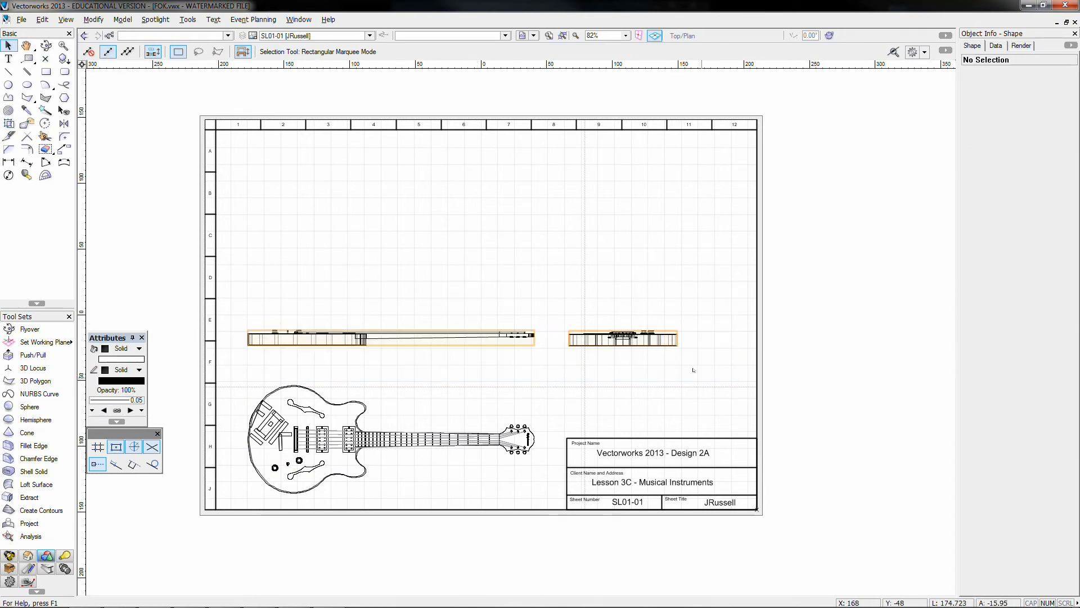
{"action": "key", "text": "shift+Up"}
{"action": "key", "text": "shift+Up"}
{"action": "key", "text": "shift+Up"}
{"action": "key", "text": "shift+Up"}
{"action": "key", "text": "shift+Up"}
{"action": "key", "text": "shift+Up"}
{"action": "key", "text": "shift+Up"}
{"action": "key", "text": "shift+Up"}
{"action": "key", "text": "shift+Up"}
{"action": "key", "text": "shift+Up"}
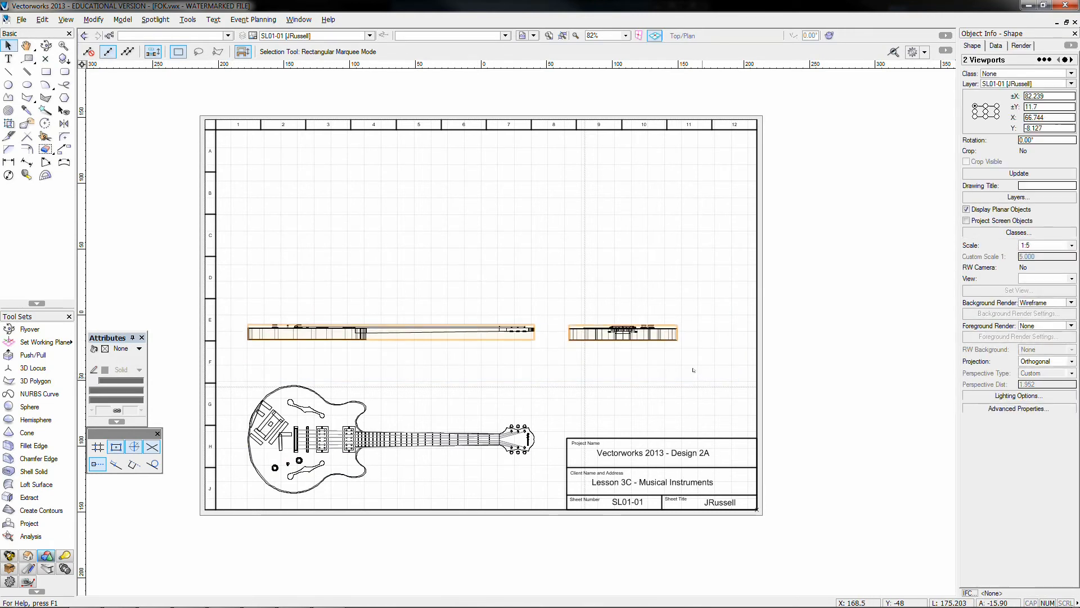
- Shift the front viewport about 20 mm further from the side view and raise the plan viewport slightly
{"action": "left_click", "coordinate": [622, 354]}
{"action": "left_click_drag", "start_coordinate": [622, 333], "coordinate": [648, 333]}
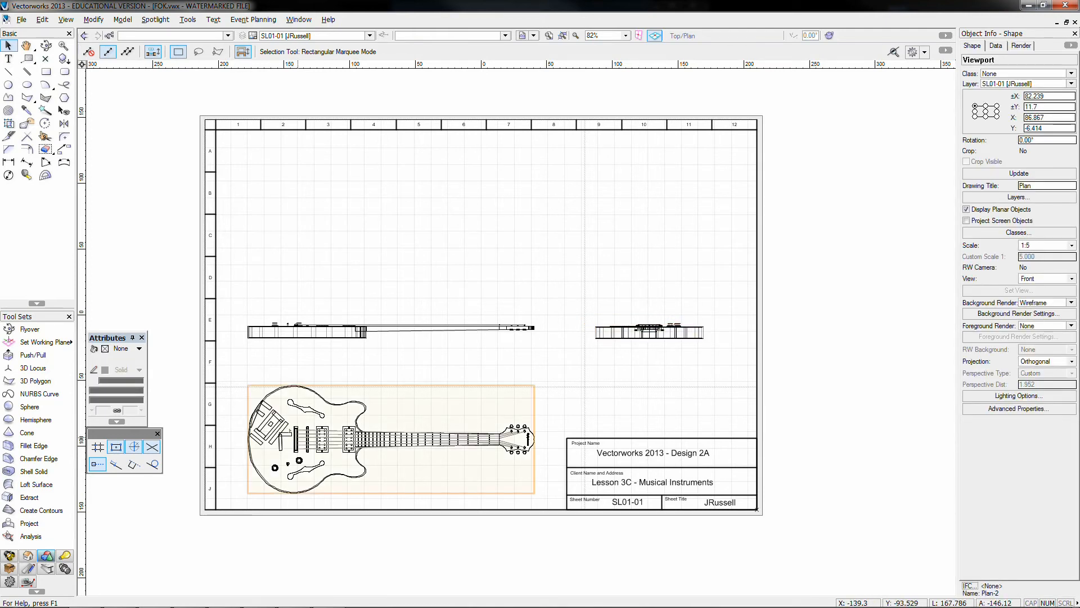
{"action": "left_click_drag", "start_coordinate": [297, 437], "coordinate": [297, 431]}
- Go to Design Layer-1 and orbit the guitar into a custom 3D view with the headstock pointing away to the upper right
{"action": "left_click", "coordinate": [294, 36]}
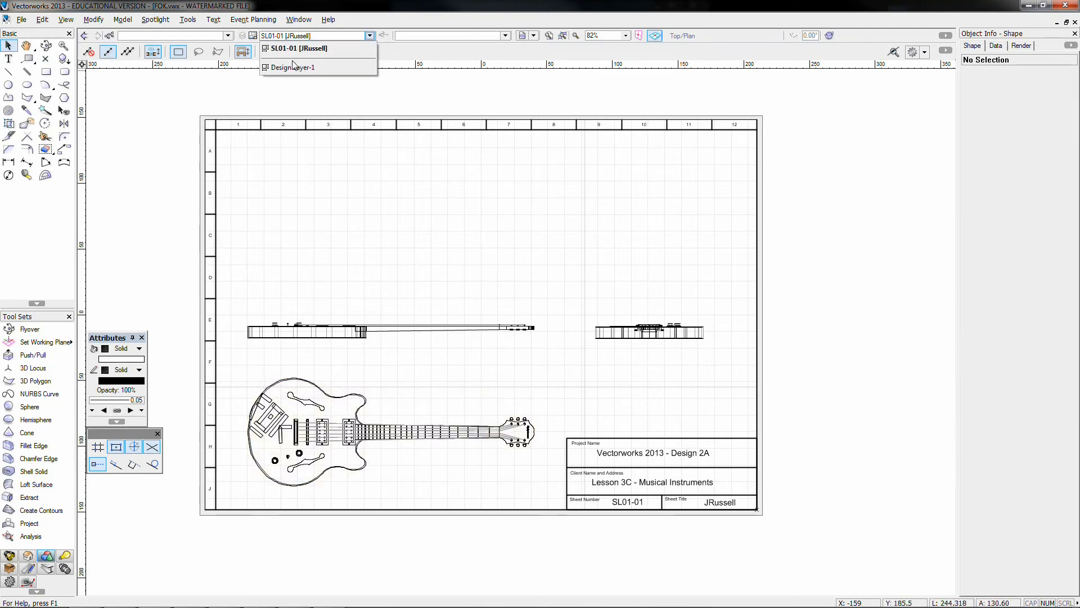
{"action": "left_click", "coordinate": [294, 68]}
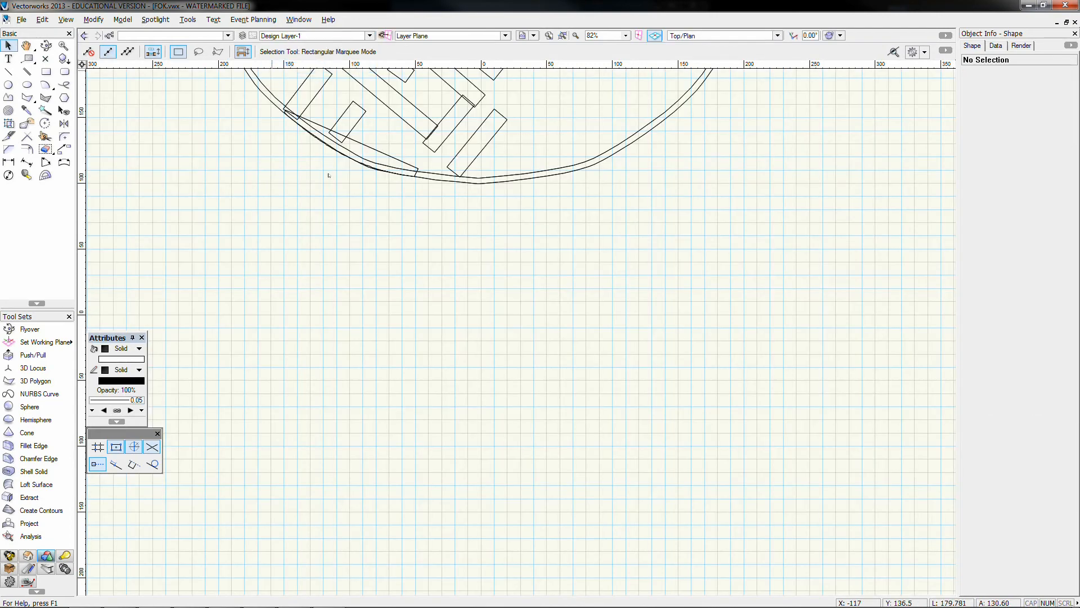
{"action": "scroll", "coordinate": [360, 253], "scroll_direction": "down", "scroll_amount": 7}
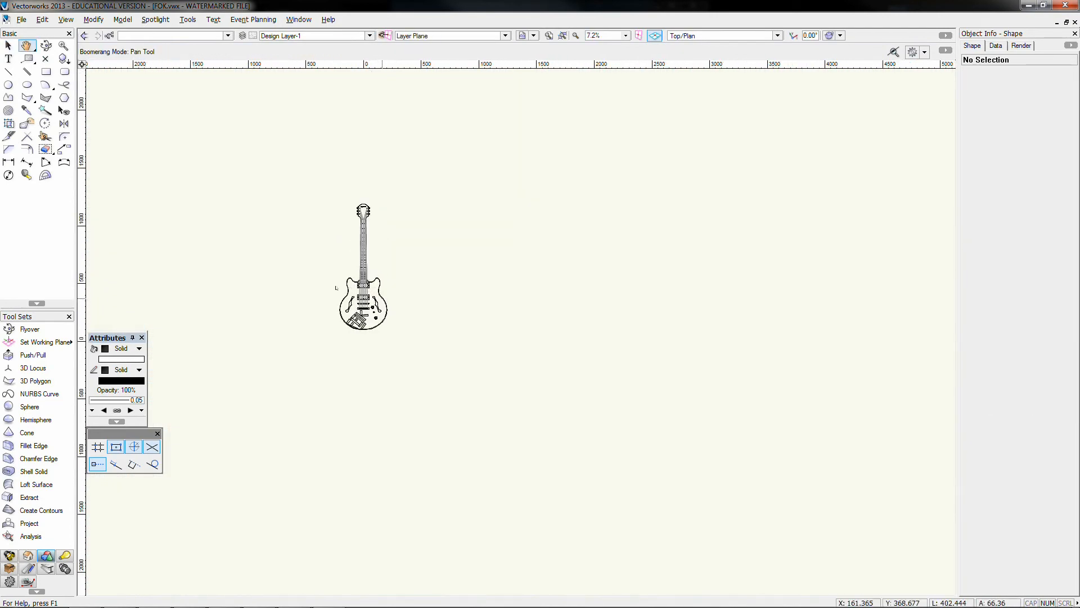
{"action": "scroll", "coordinate": [345, 284], "scroll_direction": "up", "scroll_amount": 4}
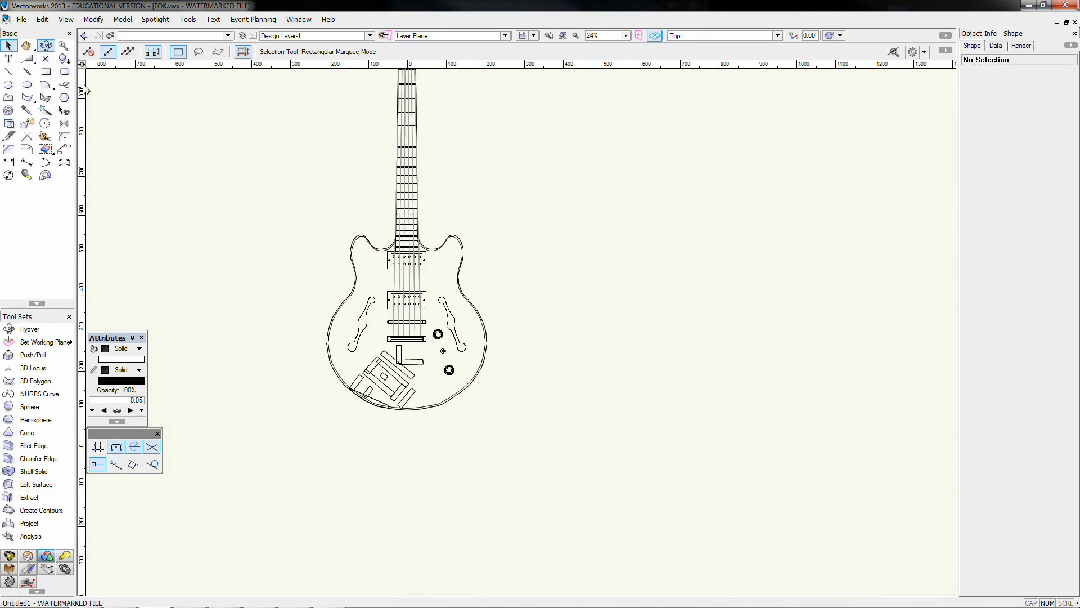
{"action": "left_click", "coordinate": [45, 45]}
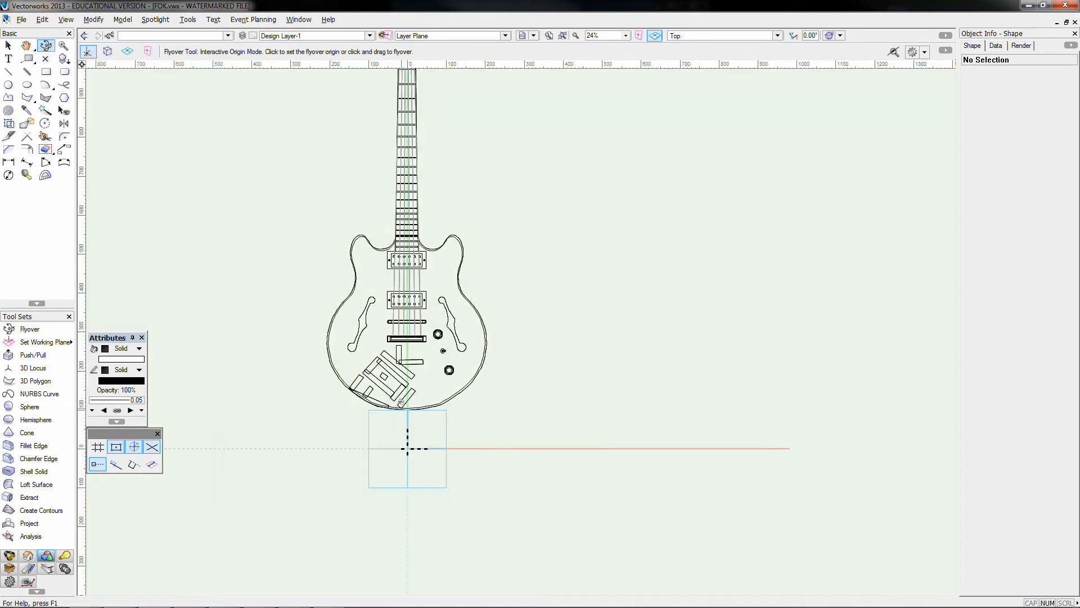
{"action": "left_click_drag", "start_coordinate": [350, 437], "coordinate": [268, 374]}
{"action": "middle_click_drag", "start_coordinate": [559, 428], "coordinate": [494, 420]}
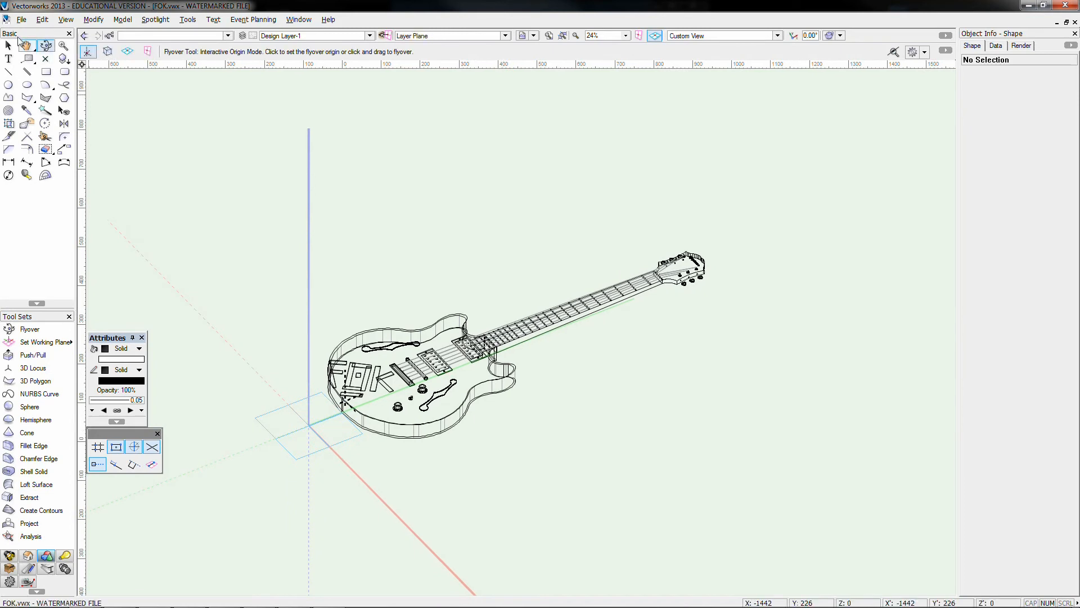
- Render the guitar's 3D view in Final Quality Renderworks and enlarge it
{"action": "left_click", "coordinate": [8, 47]}
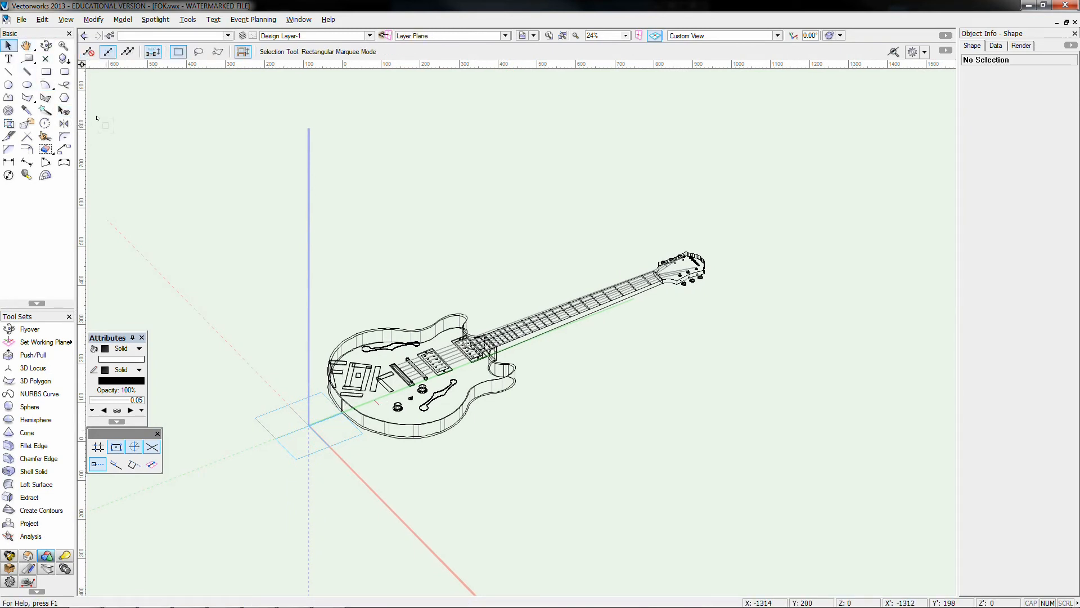
{"action": "left_click", "coordinate": [66, 19]}
{"action": "mouse_move", "coordinate": [73, 96]}
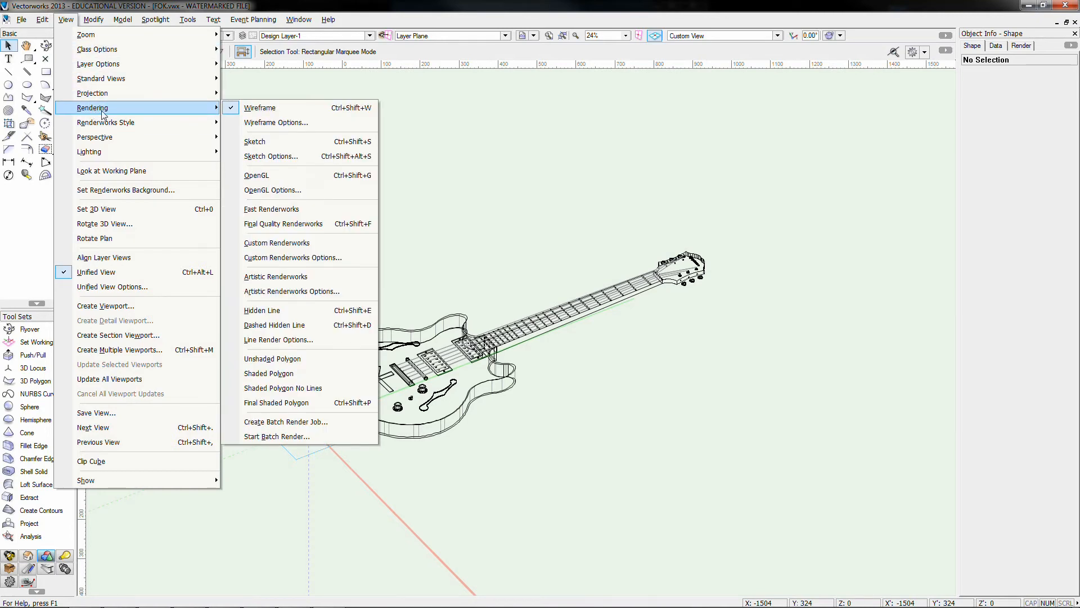
{"action": "left_click", "coordinate": [305, 224]}
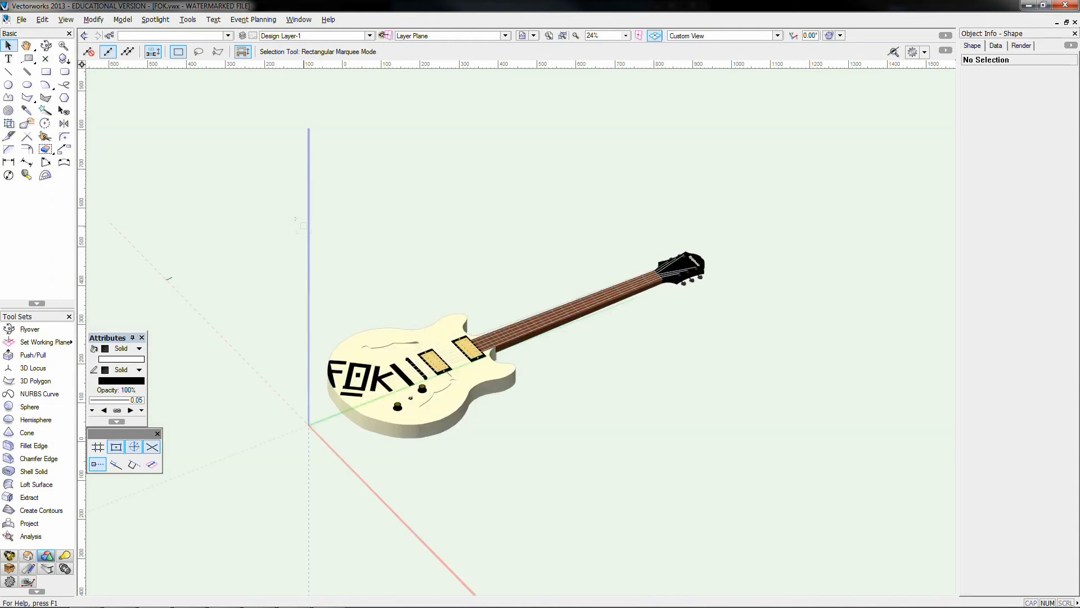
{"action": "scroll", "coordinate": [467, 412], "scroll_direction": "up", "scroll_amount": 1}
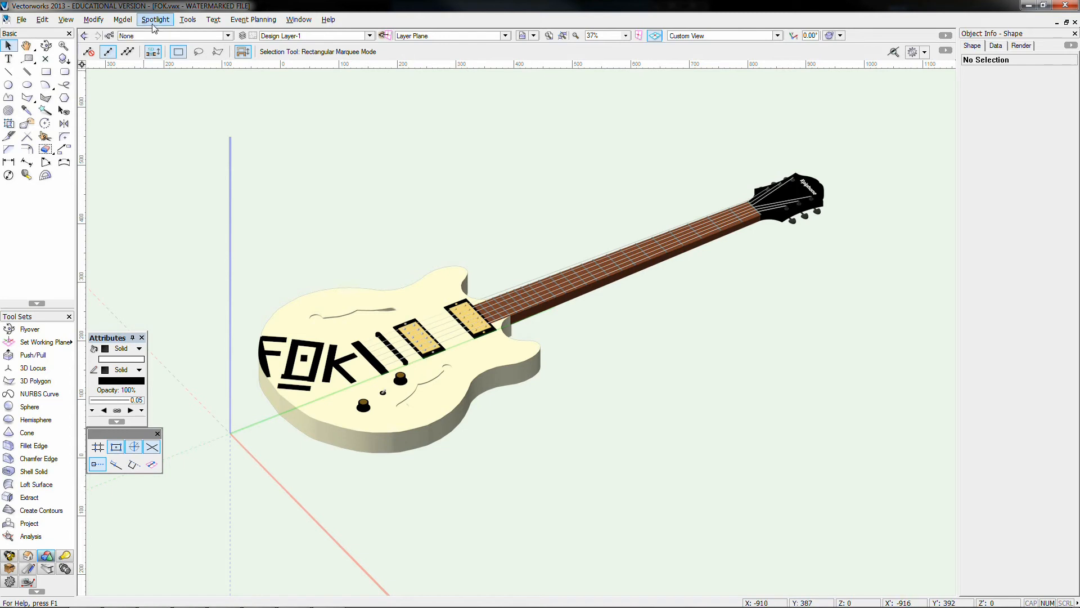
- Create a viewport of the rendered custom view on sheet SL01-01 at 1:5, with ISO as its name and drawing title
{"action": "left_click", "coordinate": [97, 21]}
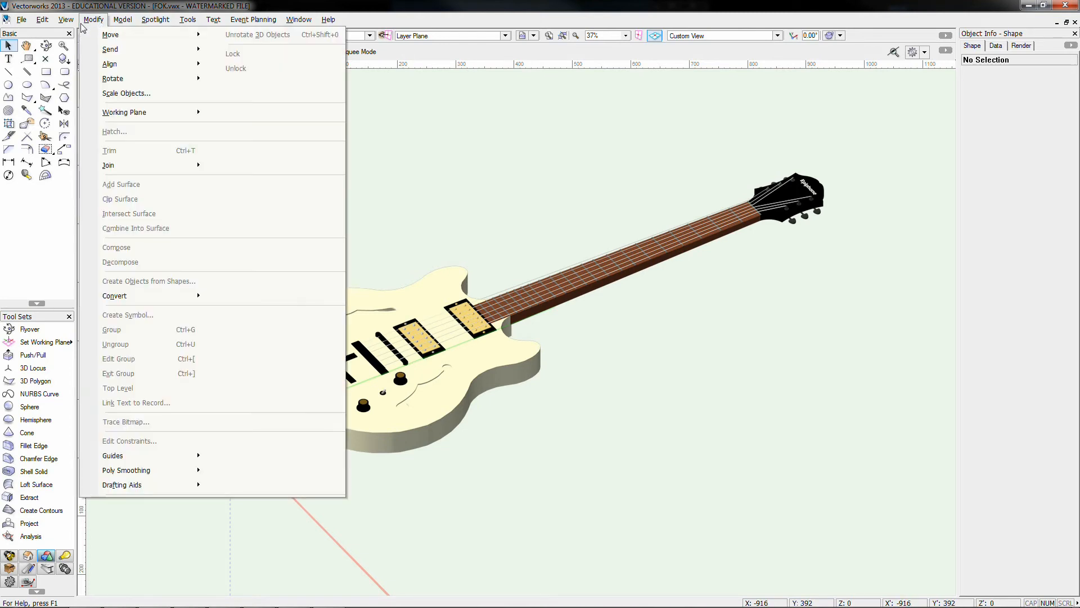
{"action": "mouse_move", "coordinate": [67, 21]}
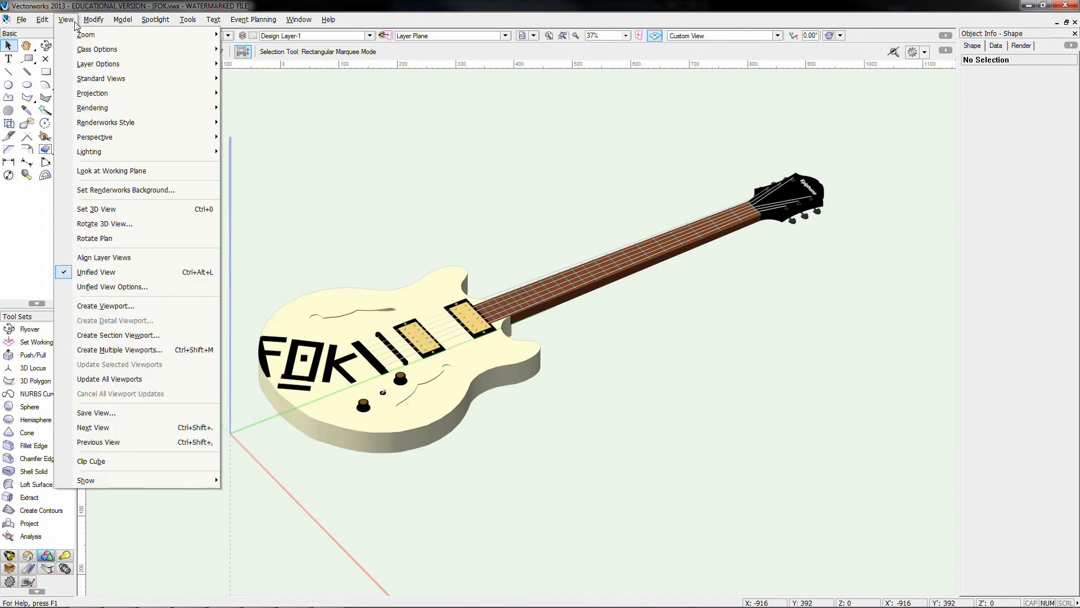
{"action": "left_click", "coordinate": [85, 308]}
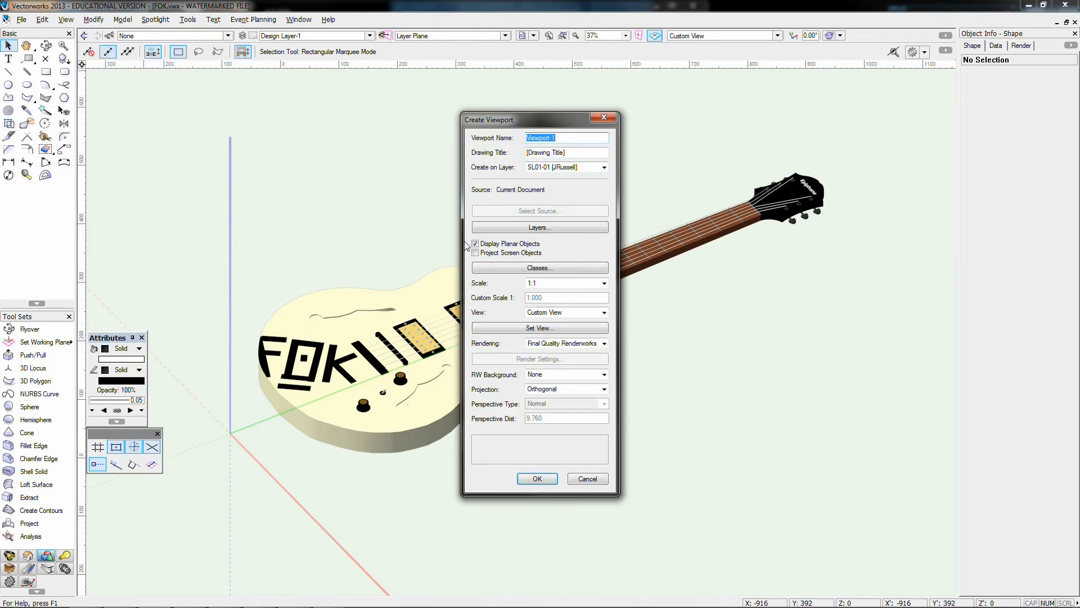
{"action": "left_click", "coordinate": [550, 283]}
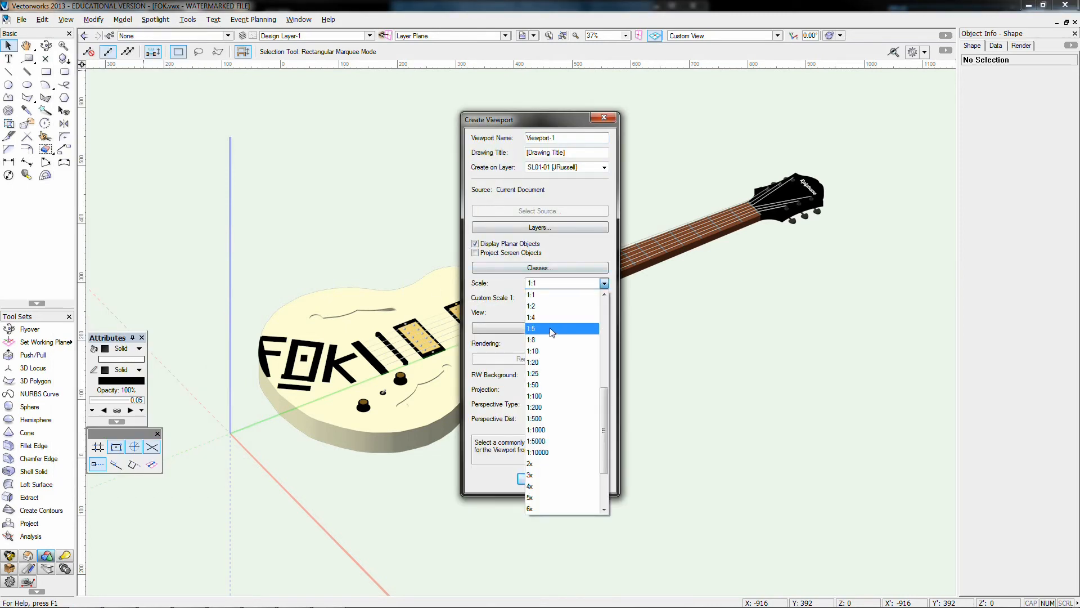
{"action": "left_click", "coordinate": [550, 329]}
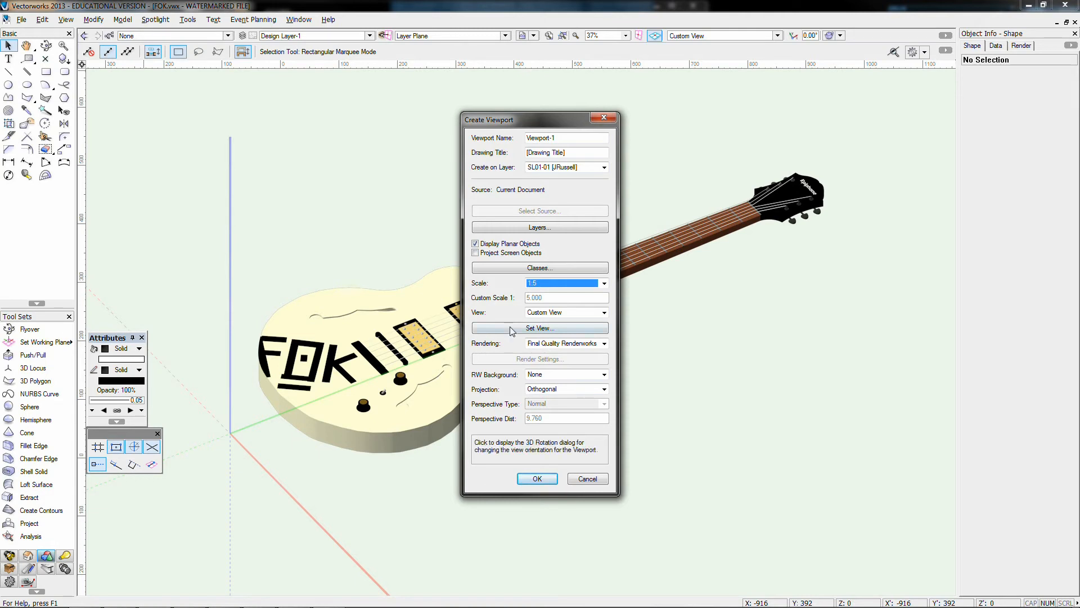
{"action": "left_click_drag", "start_coordinate": [561, 138], "coordinate": [456, 124]}
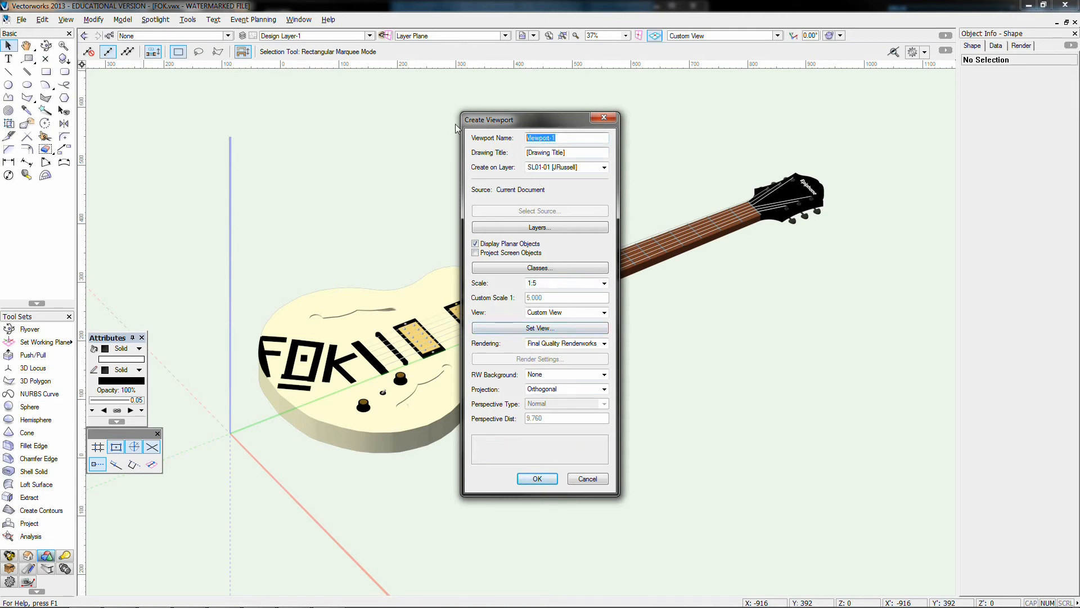
{"action": "key", "text": "BackSpace"}
{"action": "key", "text": "Tab"}
{"action": "type", "text": "IS"}
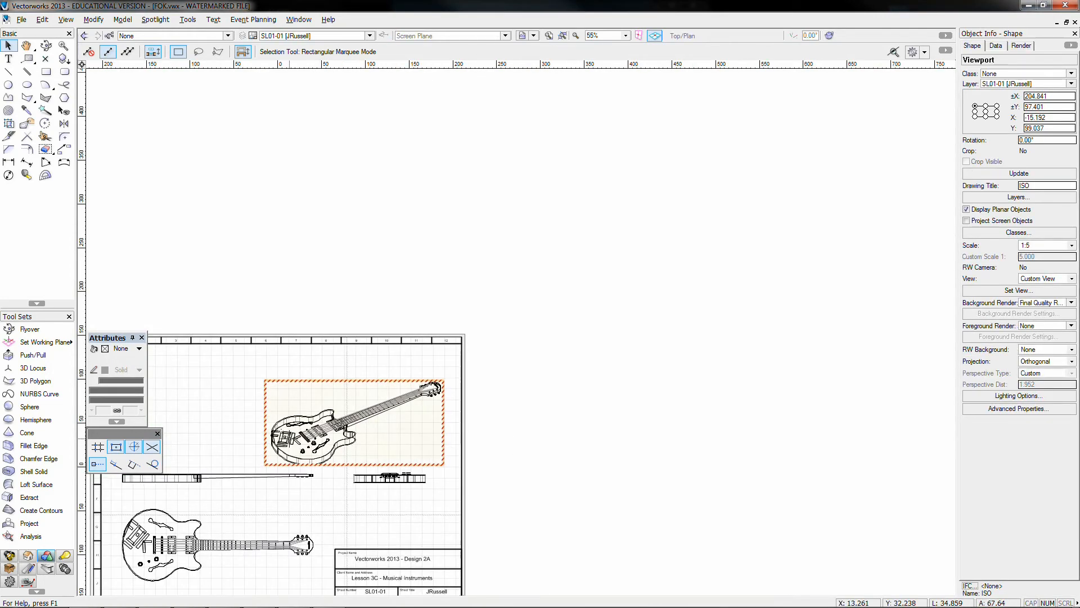
- Move the ISO viewport to the upper middle of the sheet above the other views and update its rendering
{"action": "middle_click_drag", "start_coordinate": [296, 439], "coordinate": [424, 389]}
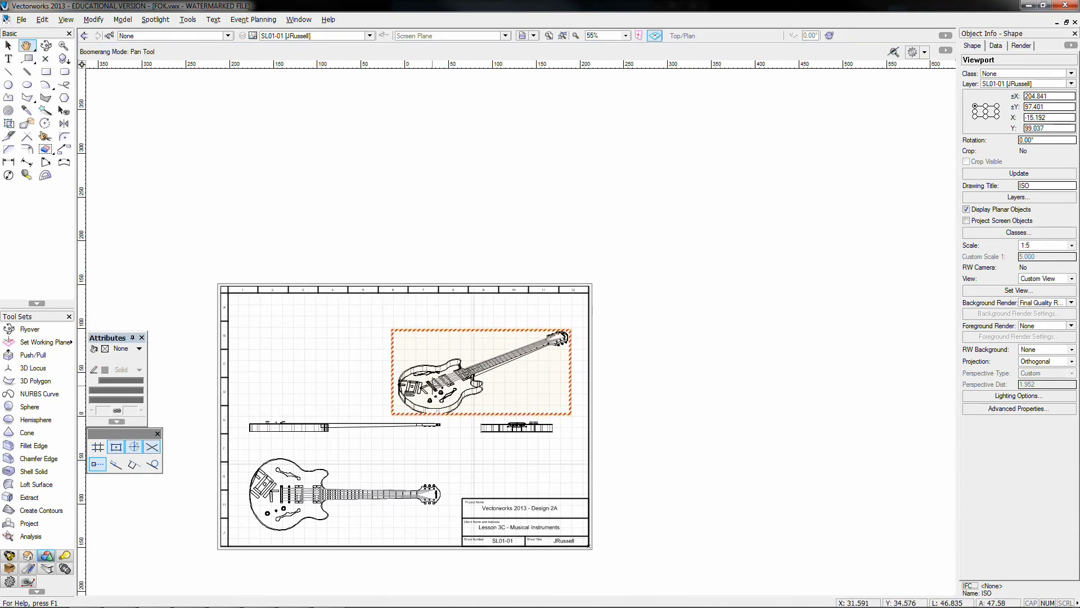
{"action": "left_click_drag", "start_coordinate": [431, 380], "coordinate": [347, 359]}
{"action": "left_click", "coordinate": [652, 408]}
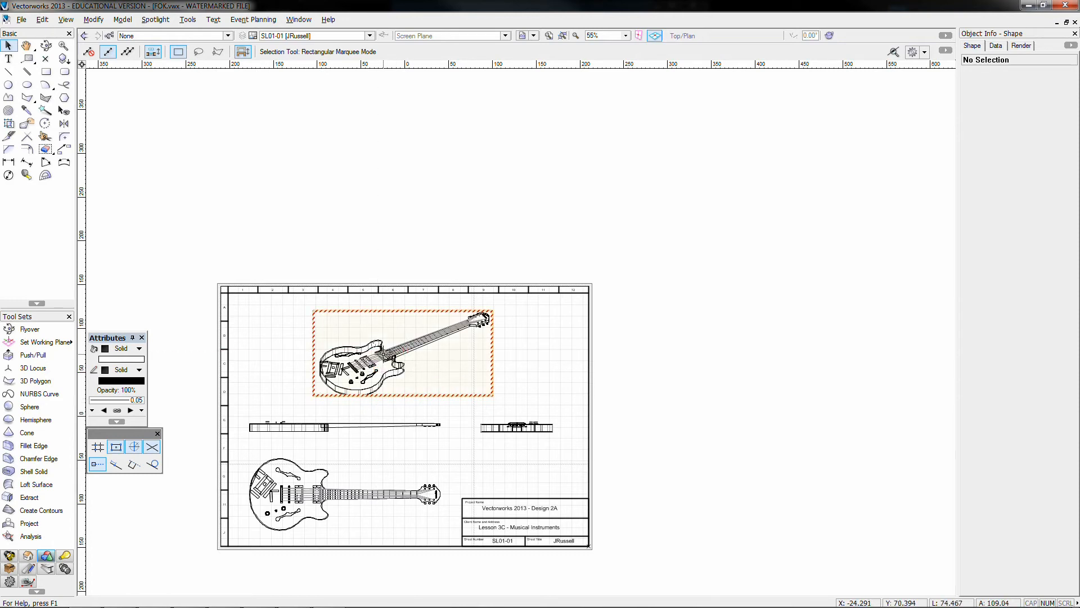
{"action": "left_click", "coordinate": [386, 350]}
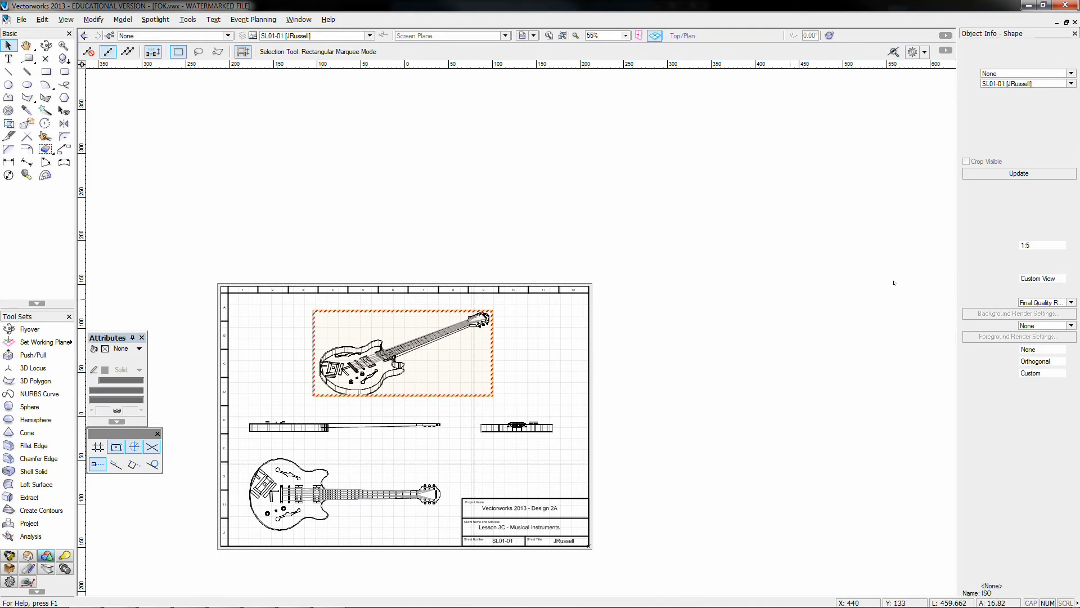
{"action": "left_click", "coordinate": [1002, 174]}
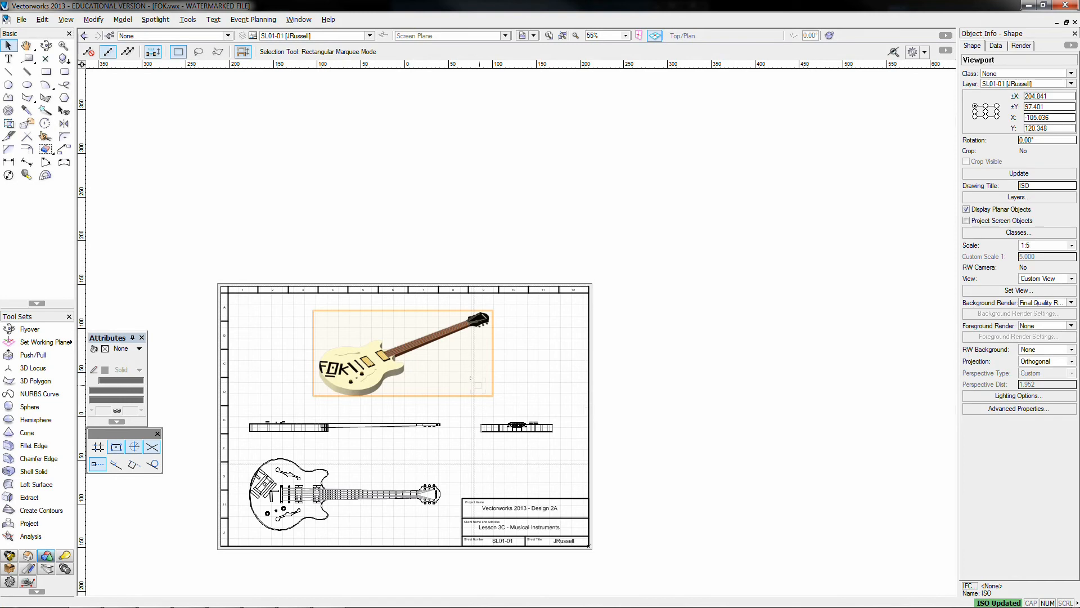
{"action": "left_click", "coordinate": [510, 370]}
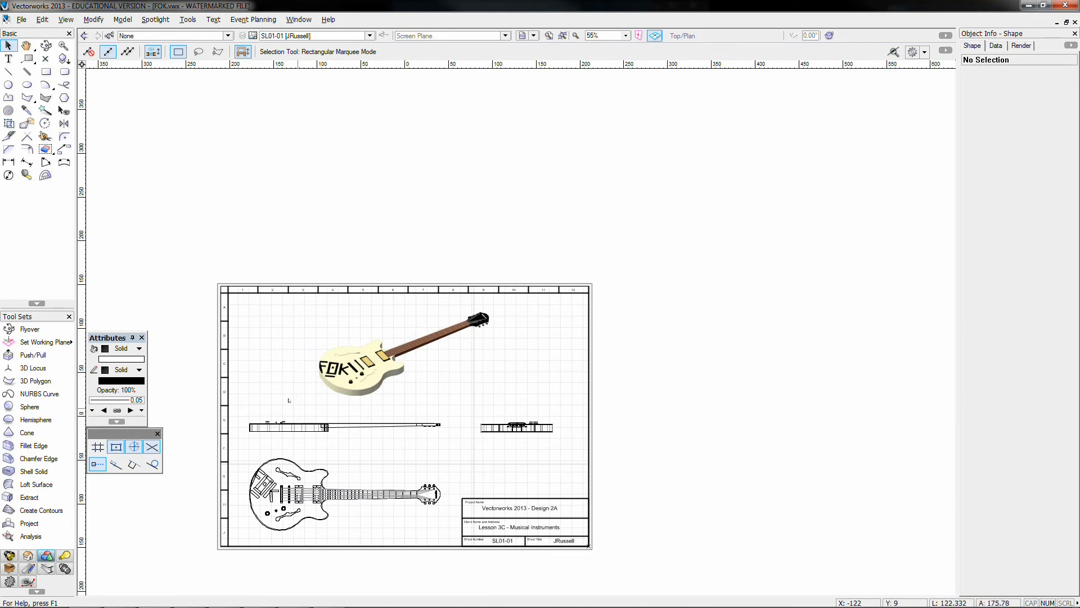
{"action": "double_click", "coordinate": [293, 493]}
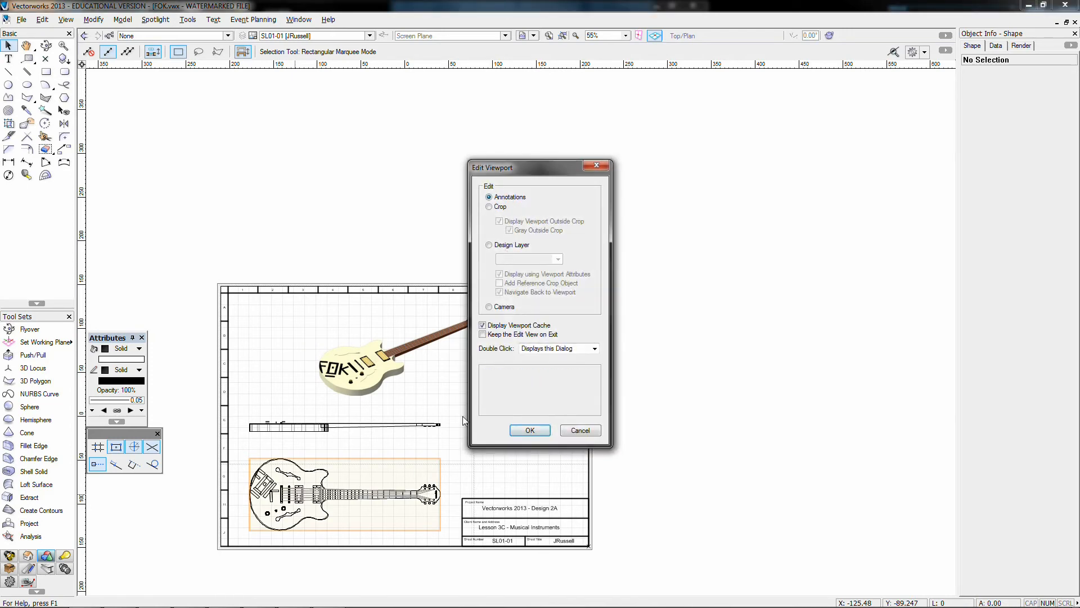
{"action": "left_click", "coordinate": [531, 430]}
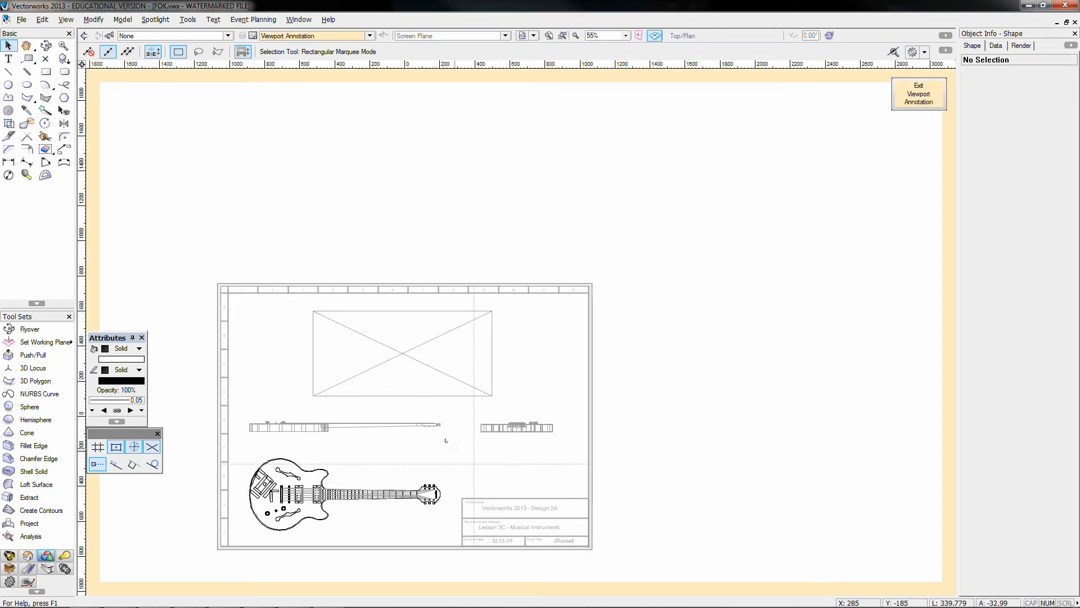
{"action": "middle_click_drag", "start_coordinate": [441, 405], "coordinate": [484, 325]}
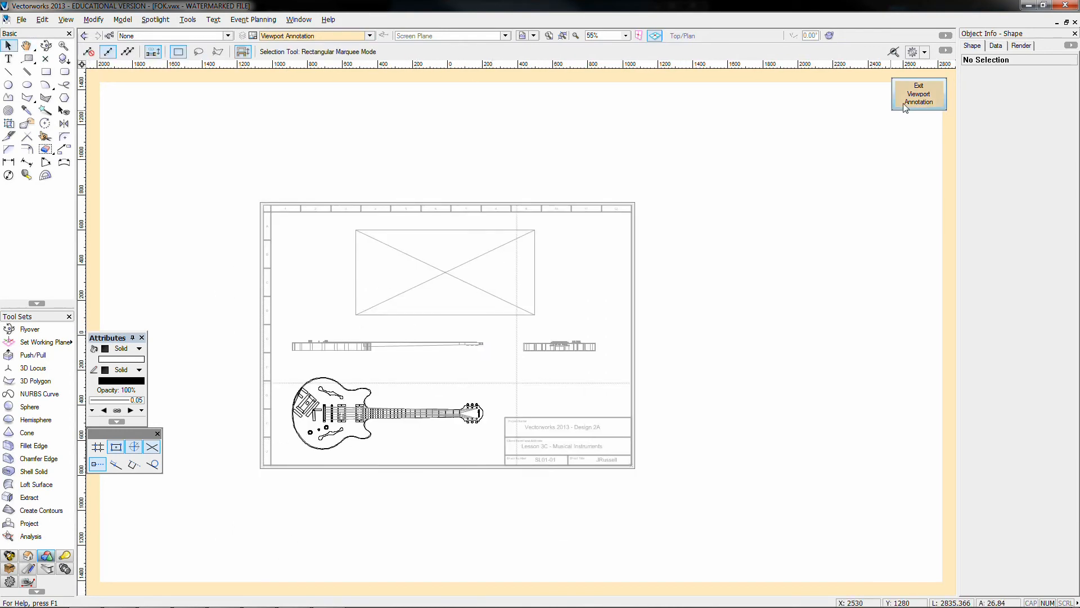
{"action": "left_click", "coordinate": [918, 94]}
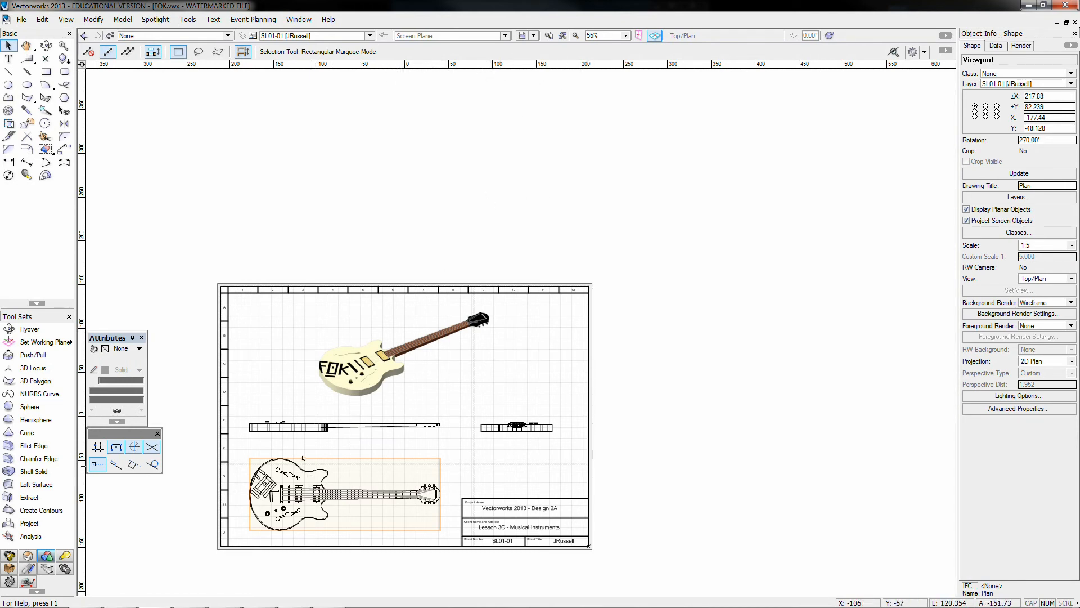
- Add a horizontal drawing label below the guitar's neck in the Plan viewport's annotations, keeping the default label properties
{"action": "double_click", "coordinate": [310, 478]}
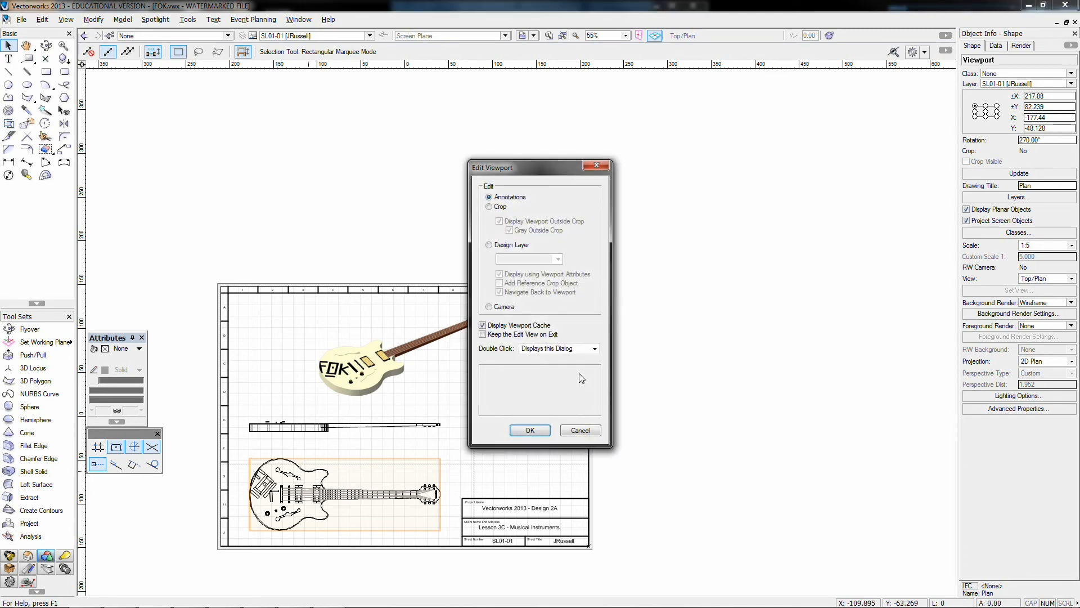
{"action": "left_click", "coordinate": [530, 429]}
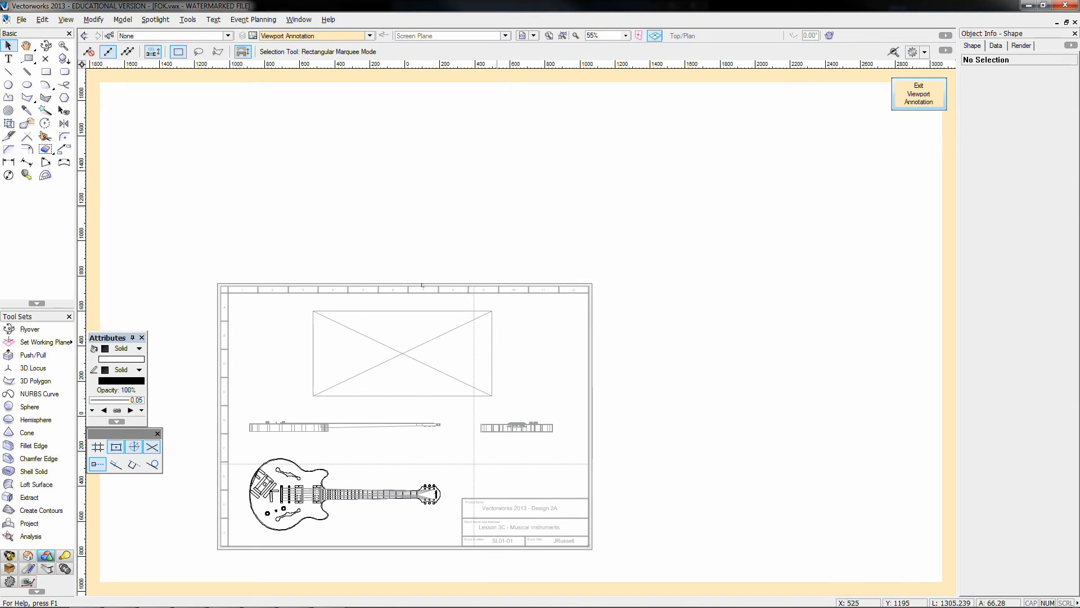
{"action": "scroll", "coordinate": [312, 509], "scroll_direction": "up", "scroll_amount": 3}
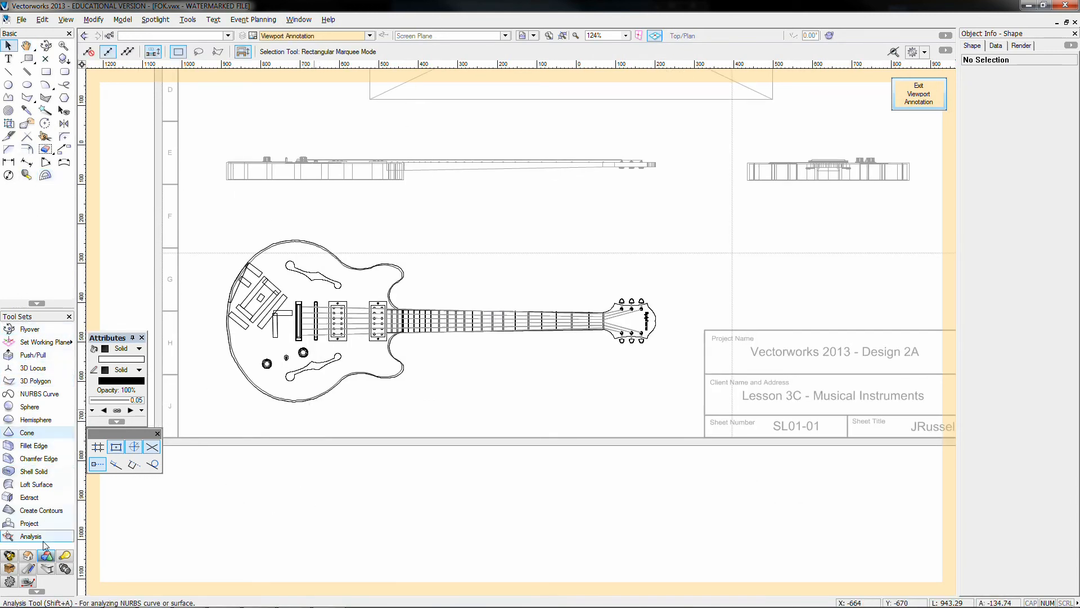
{"action": "left_click", "coordinate": [29, 567]}
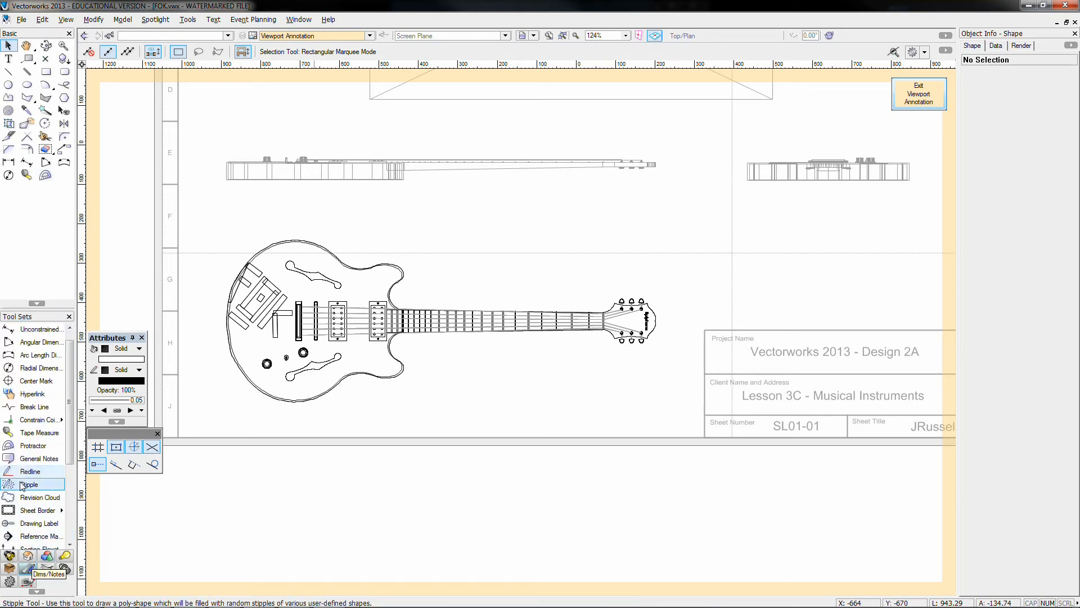
{"action": "scroll", "coordinate": [24, 473], "scroll_direction": "down", "scroll_amount": 2}
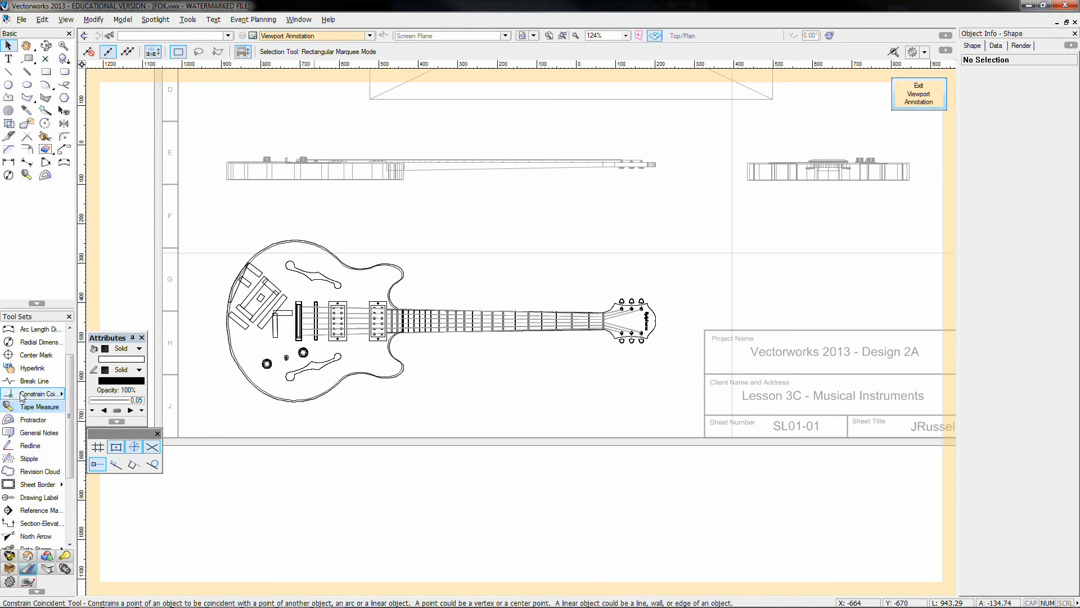
{"action": "scroll", "coordinate": [16, 433], "scroll_direction": "down", "scroll_amount": 1}
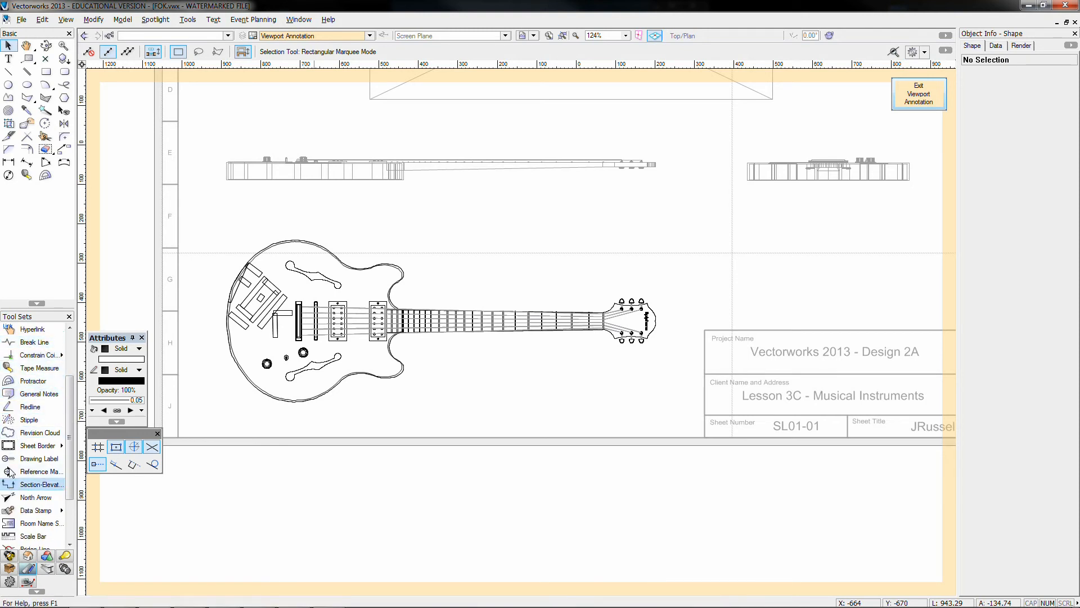
{"action": "left_click", "coordinate": [25, 458]}
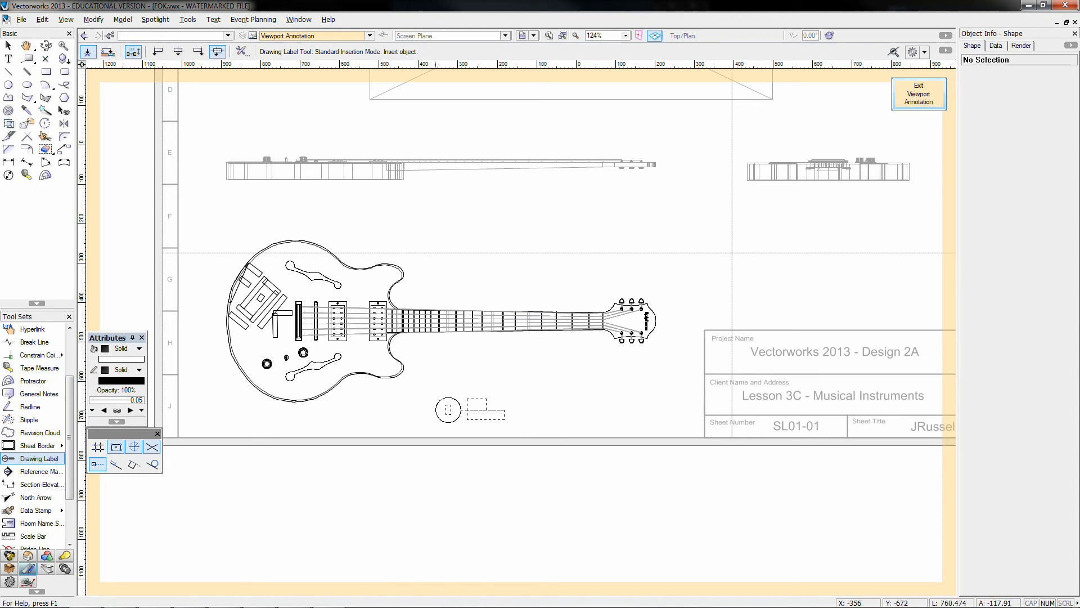
{"action": "left_click", "coordinate": [561, 397]}
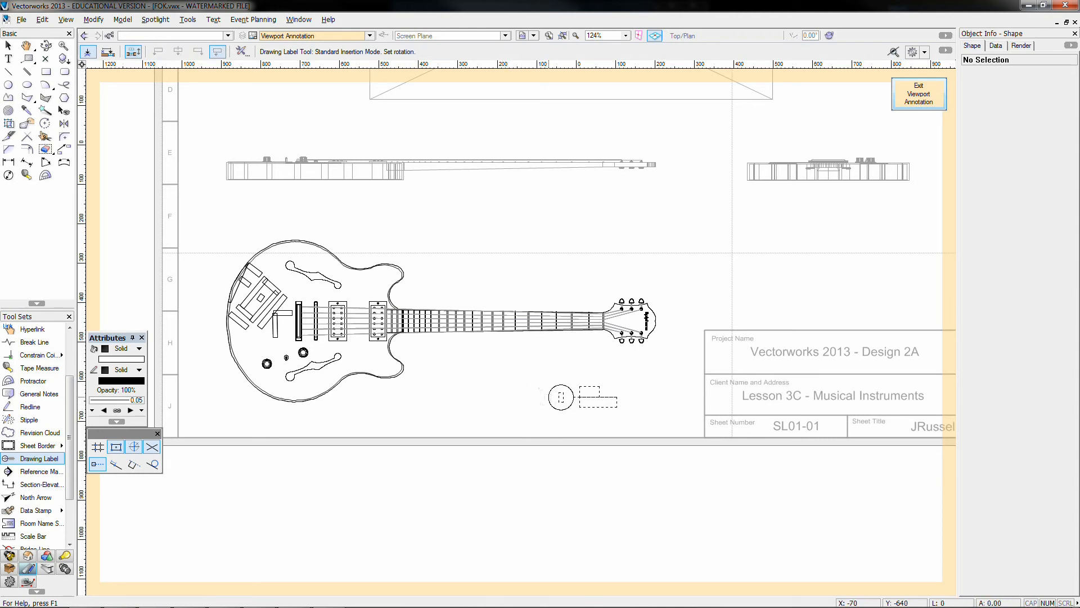
{"action": "left_click", "coordinate": [549, 397]}
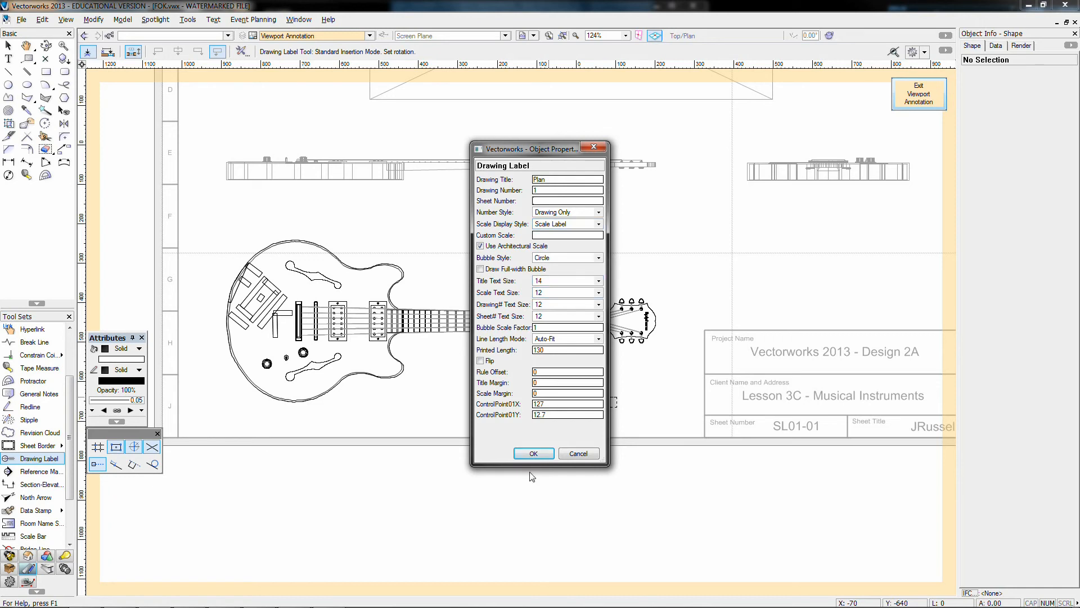
{"action": "left_click", "coordinate": [533, 452]}
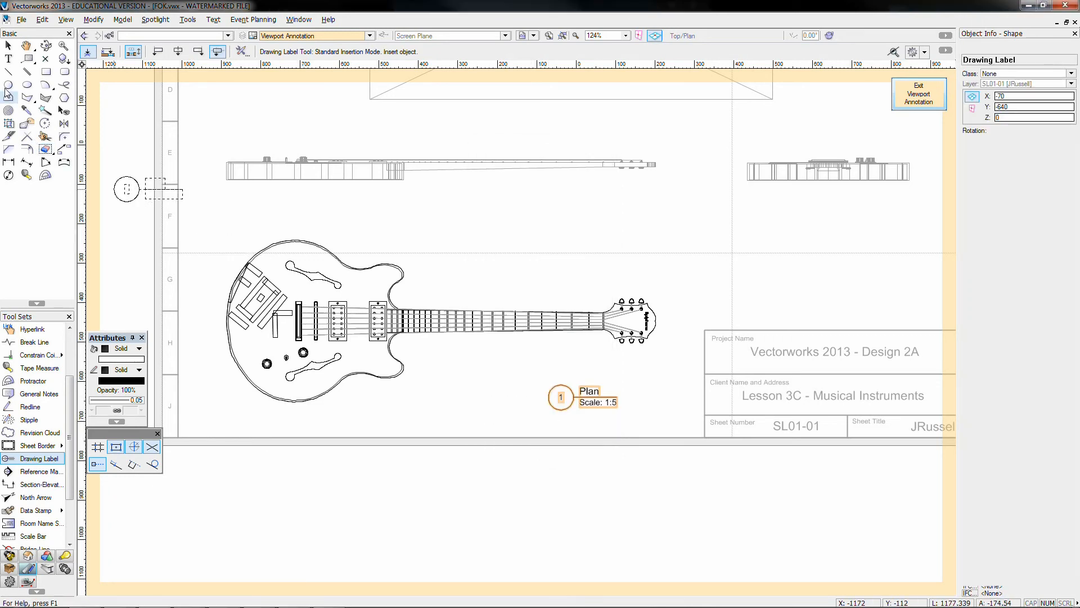
{"action": "left_click", "coordinate": [9, 45]}
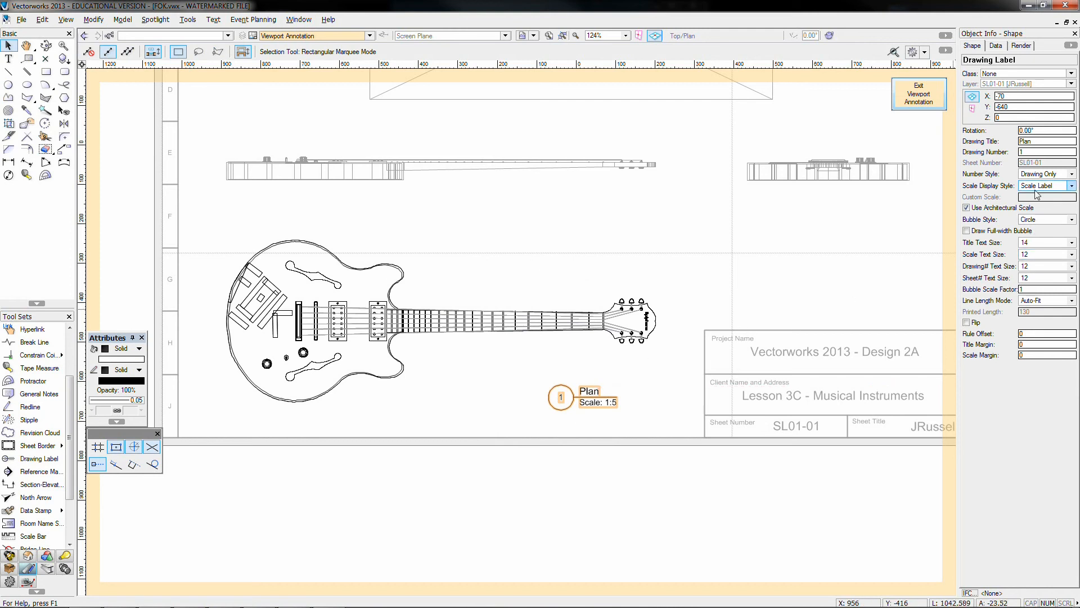
- Try the Drawing and Sheet number style with a bubble scale factor of 2 on the Plan label, and undo both changes
{"action": "left_click", "coordinate": [1060, 174]}
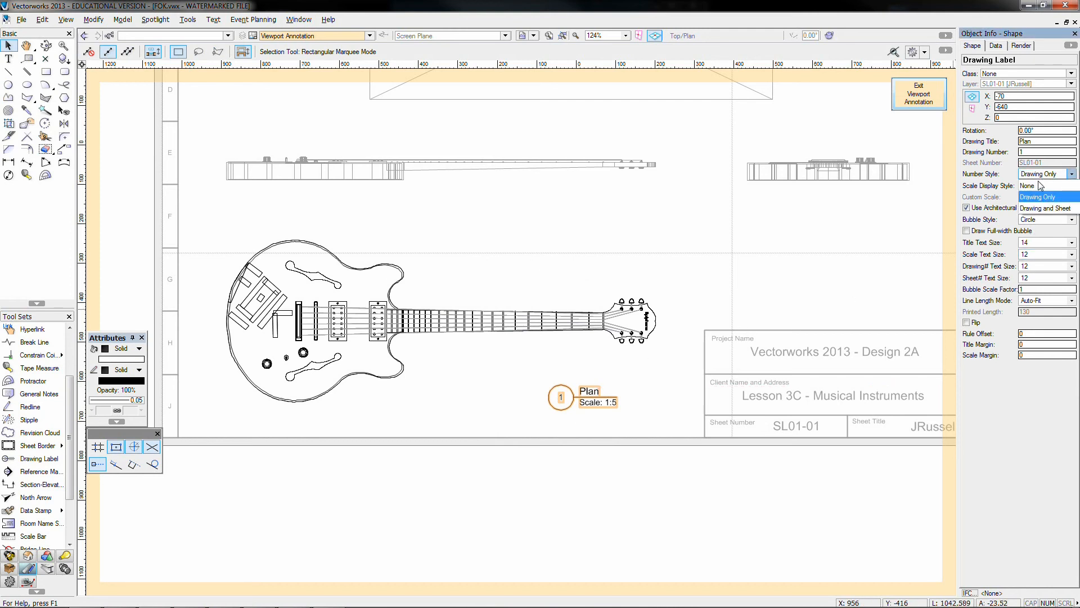
{"action": "left_click", "coordinate": [1041, 213]}
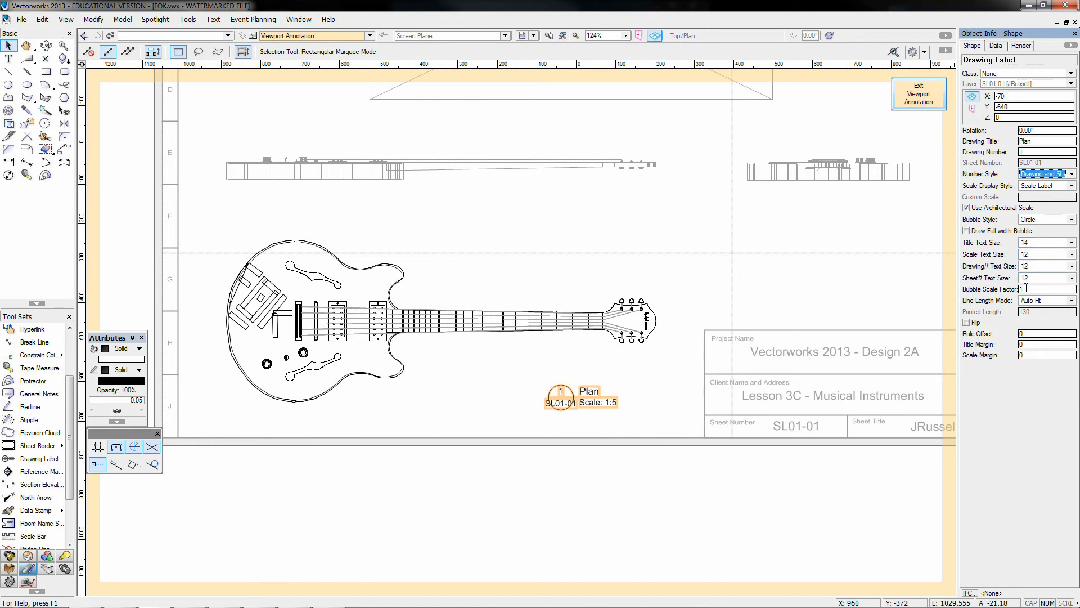
{"action": "left_click_drag", "start_coordinate": [1028, 289], "coordinate": [1002, 282]}
{"action": "type", "text": "2"}
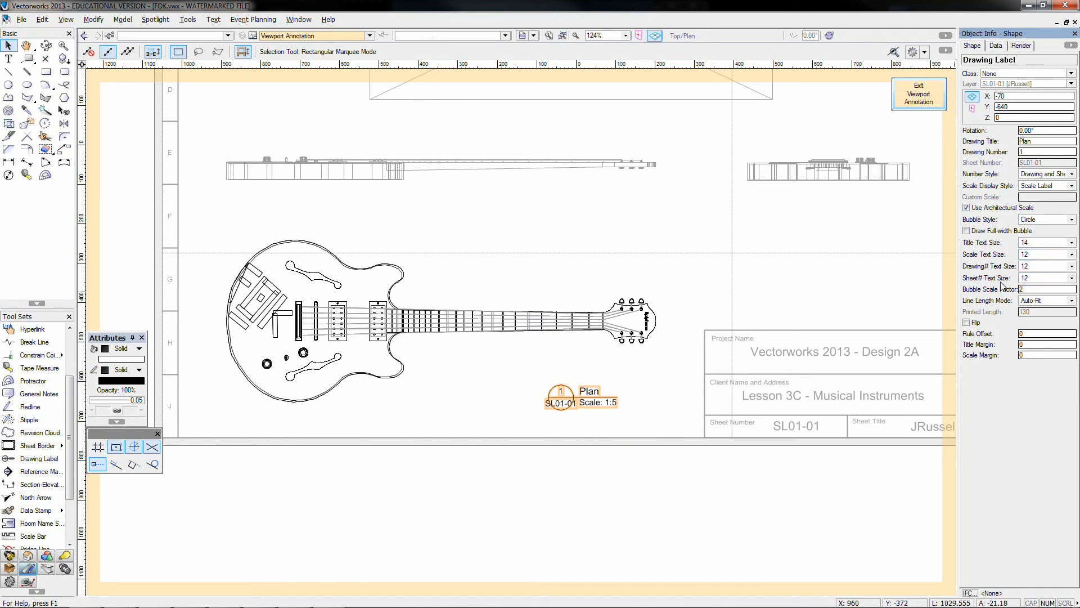
{"action": "key", "text": "Return"}
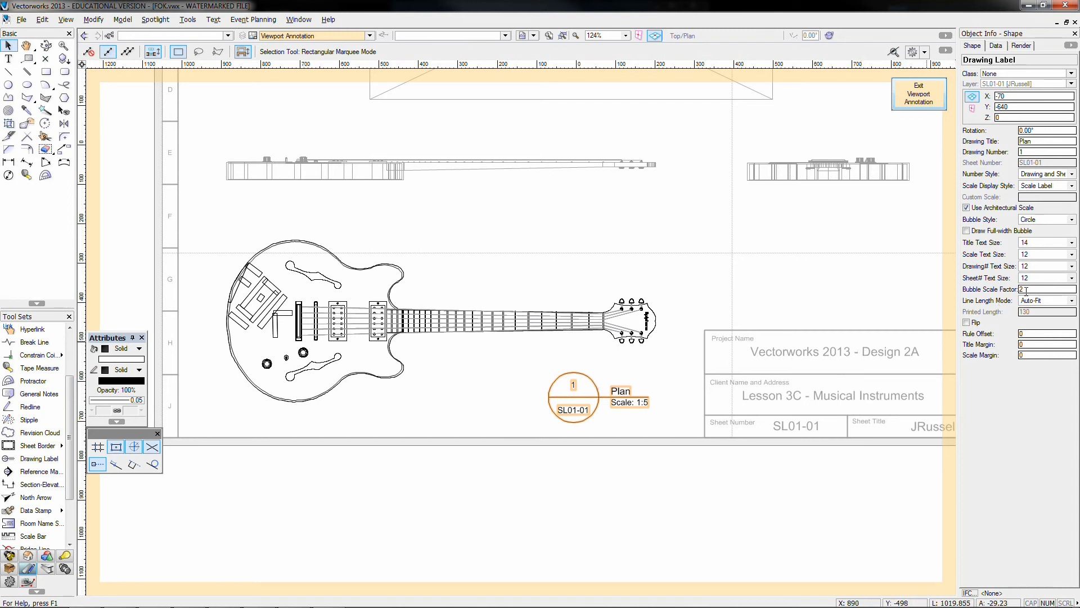
{"action": "key", "text": "ctrl+z"}
{"action": "key", "text": "ctrl+z"}
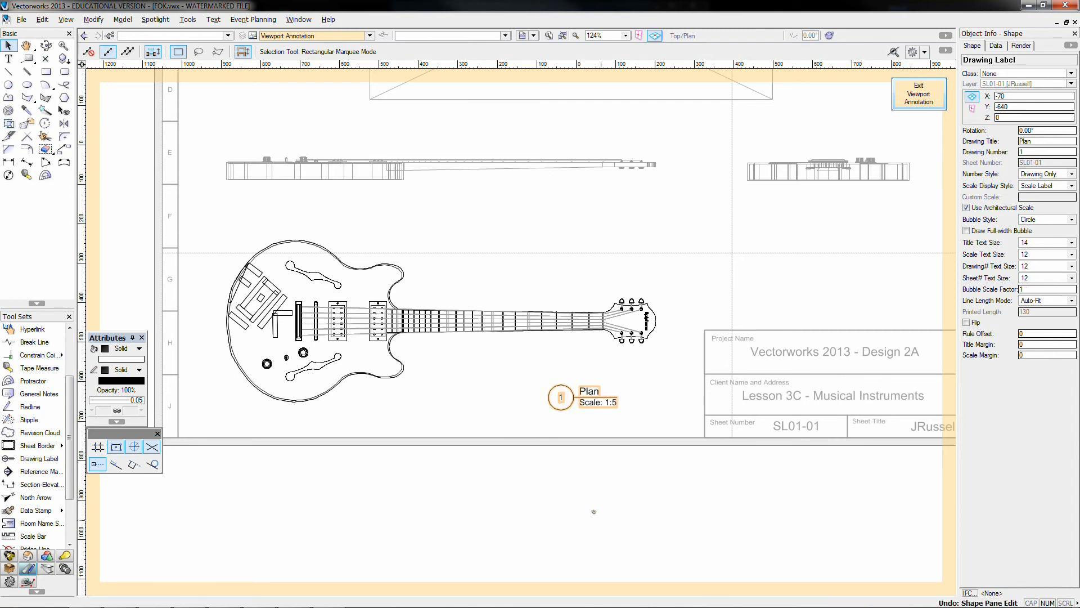
{"action": "key", "text": "ctrl+z"}
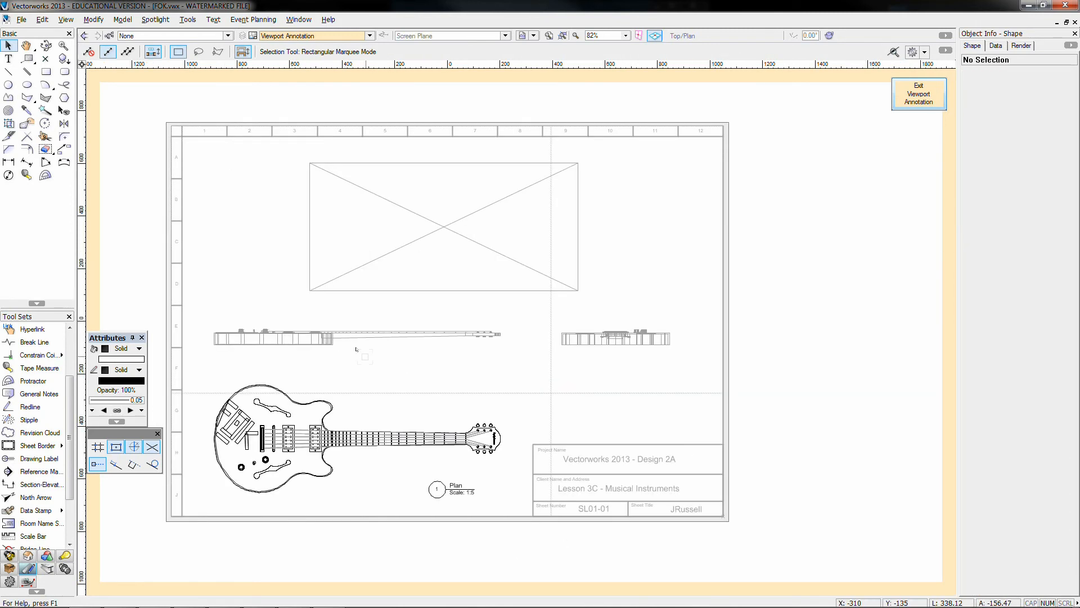
- Add a horizontal drawing label below the neck in the Front viewport's annotations, vertically aligned with the Plan label, and return to the sheet
{"action": "left_click", "coordinate": [919, 94]}
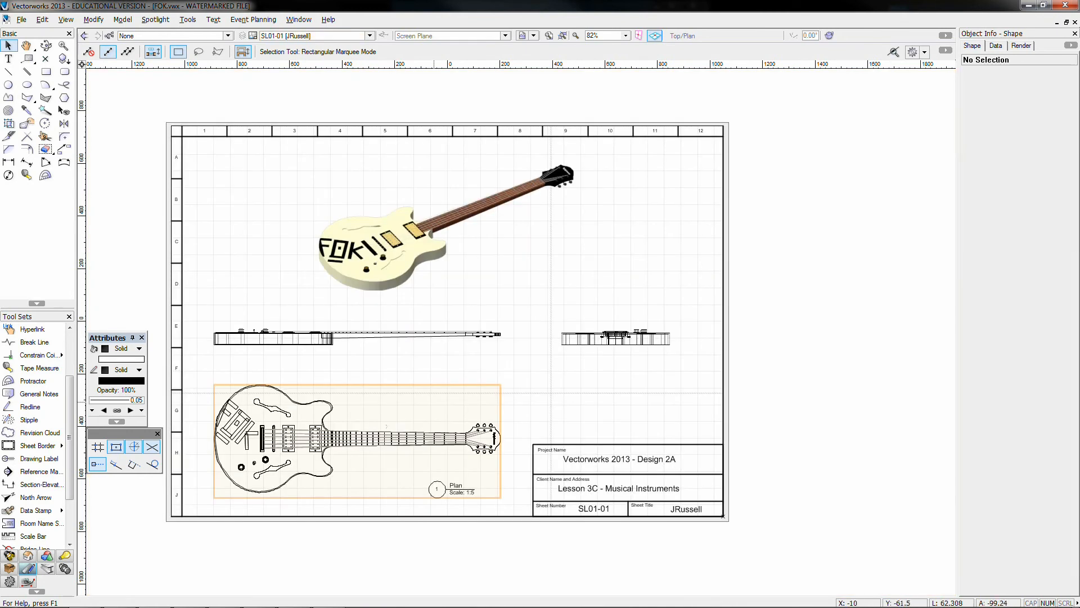
{"action": "left_click", "coordinate": [266, 330]}
{"action": "double_click", "coordinate": [265, 330]}
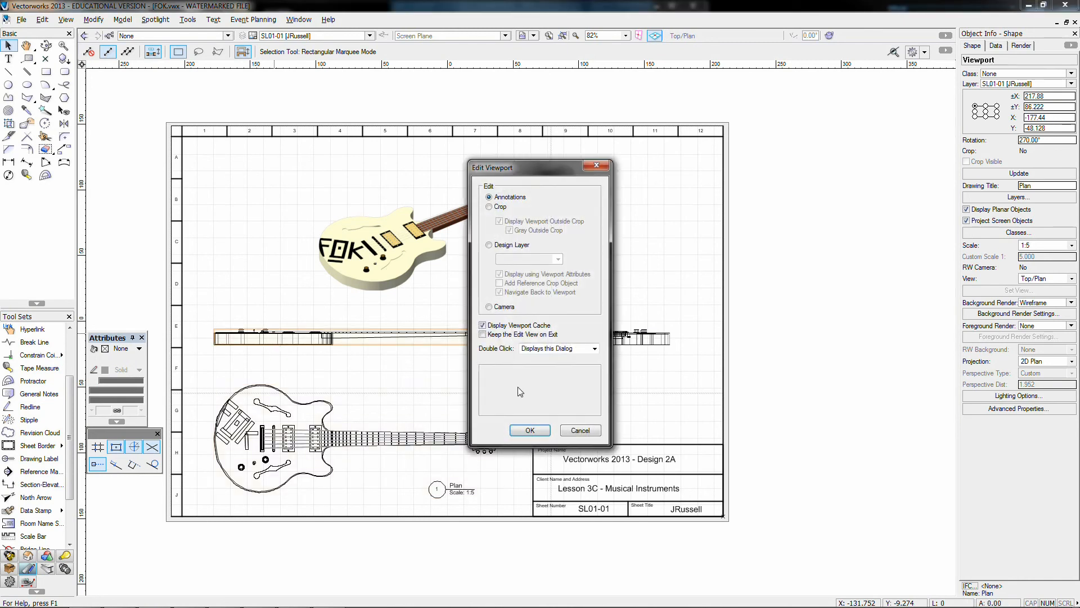
{"action": "left_click", "coordinate": [527, 429]}
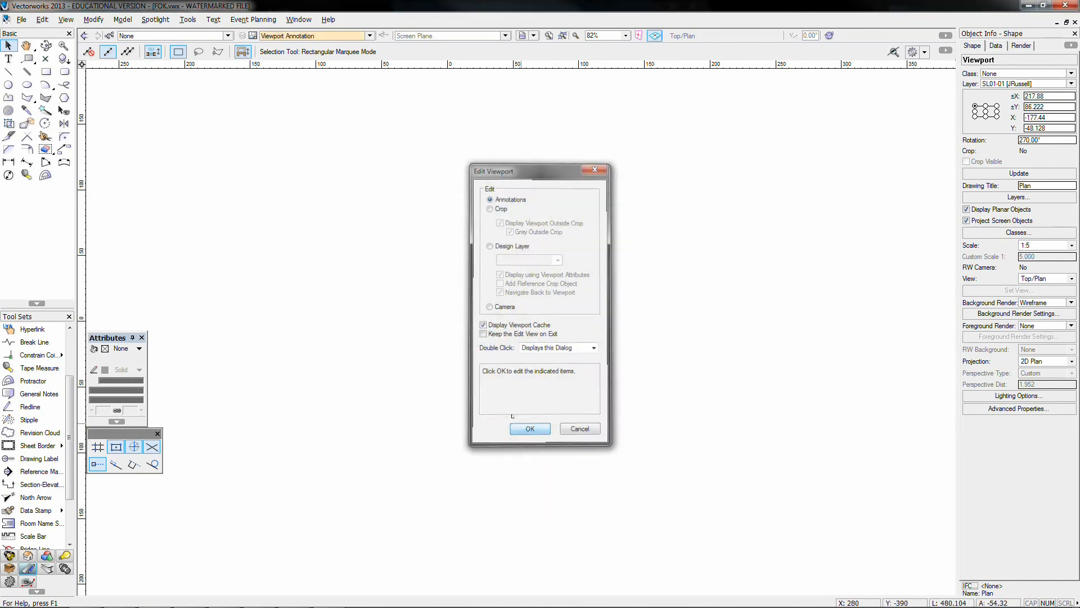
{"action": "left_click", "coordinate": [34, 459]}
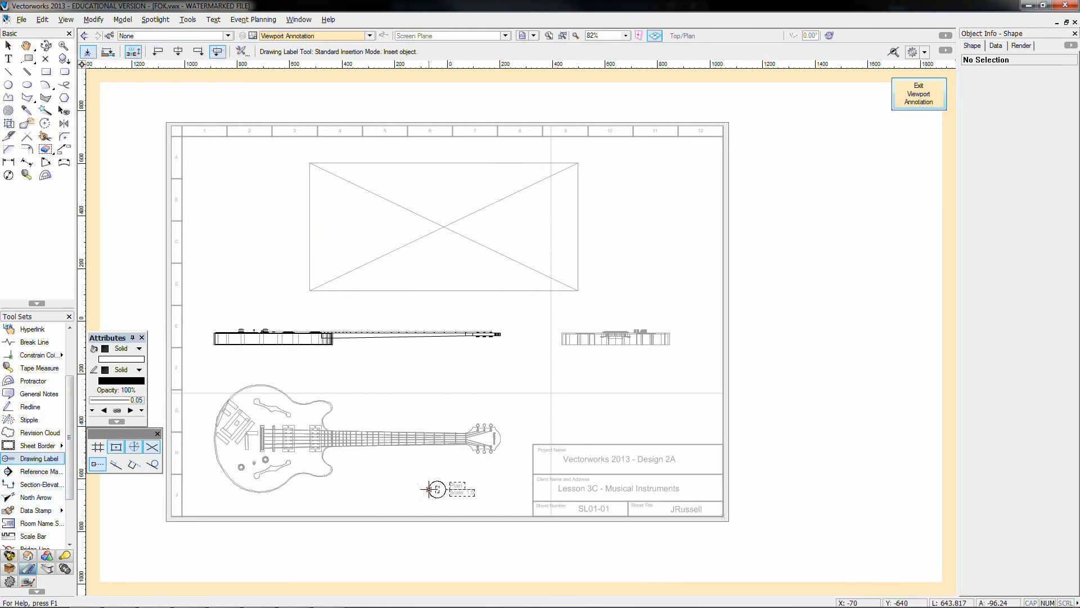
{"action": "left_click", "coordinate": [428, 489]}
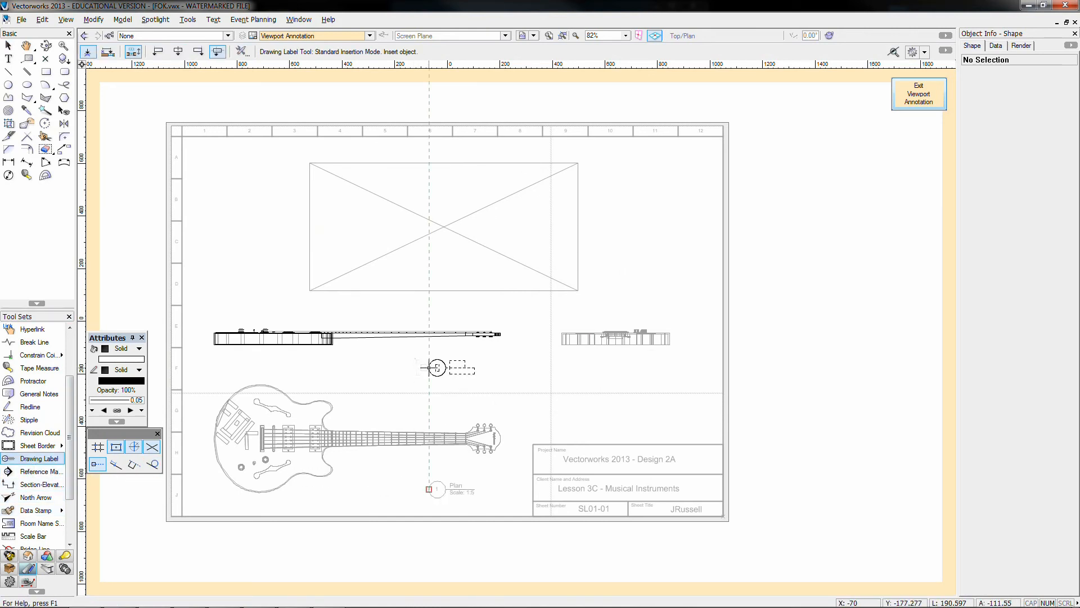
{"action": "left_click", "coordinate": [428, 360]}
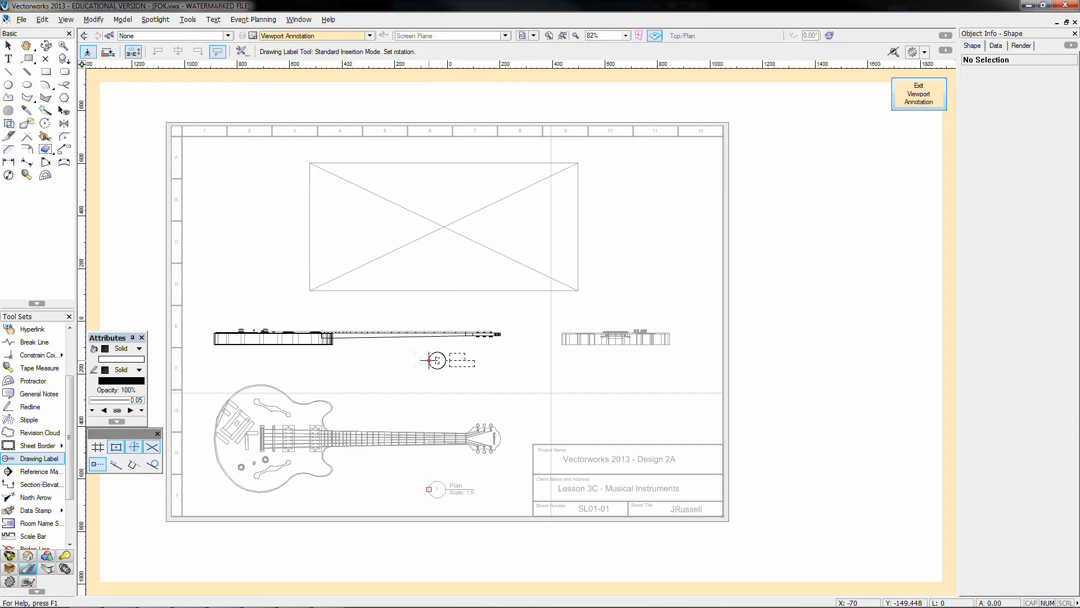
{"action": "left_click", "coordinate": [429, 360]}
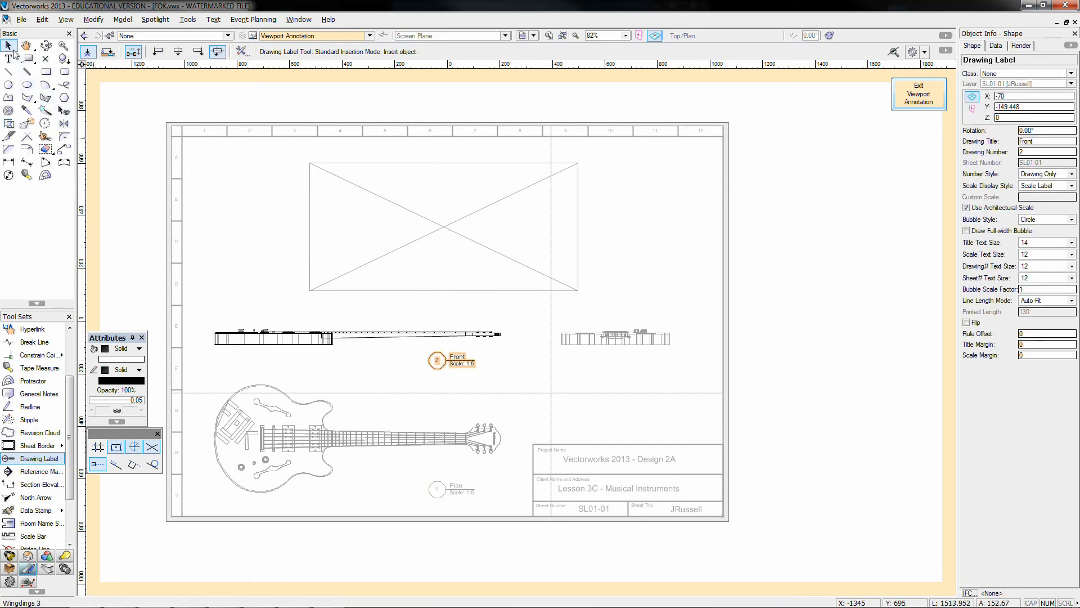
{"action": "left_click", "coordinate": [9, 46]}
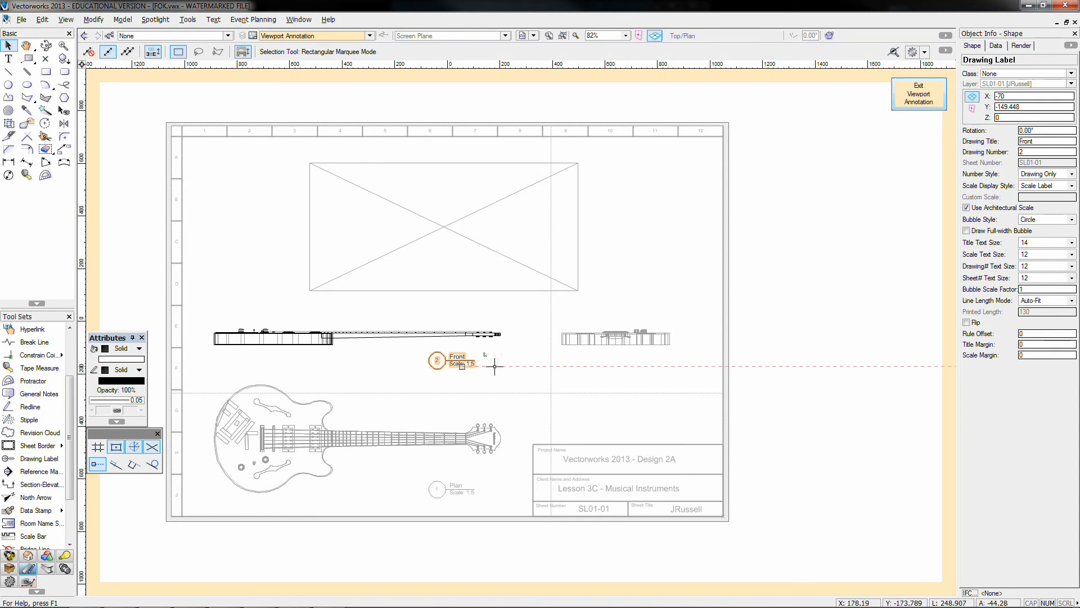
{"action": "left_click", "coordinate": [908, 99]}
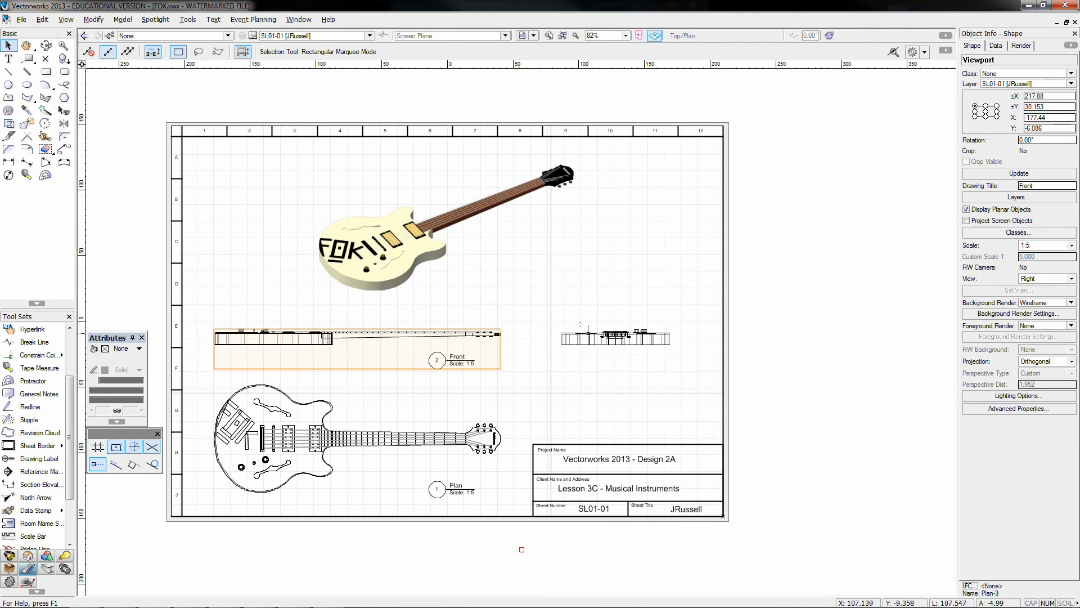
- Set the view of the viewport titled Right to Back
{"action": "left_click", "coordinate": [589, 334]}
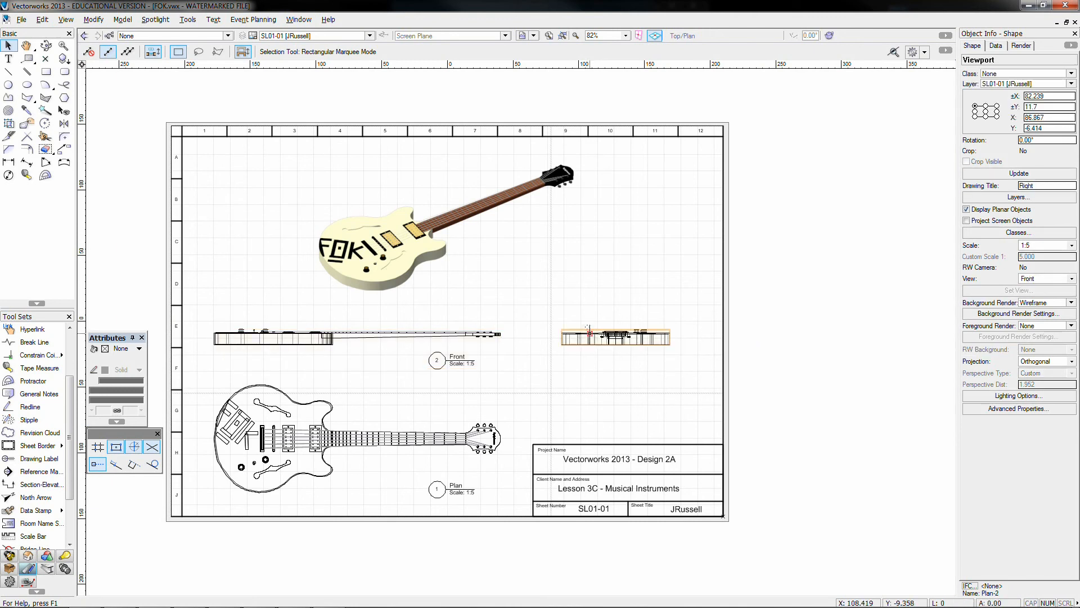
{"action": "left_click", "coordinate": [1032, 280]}
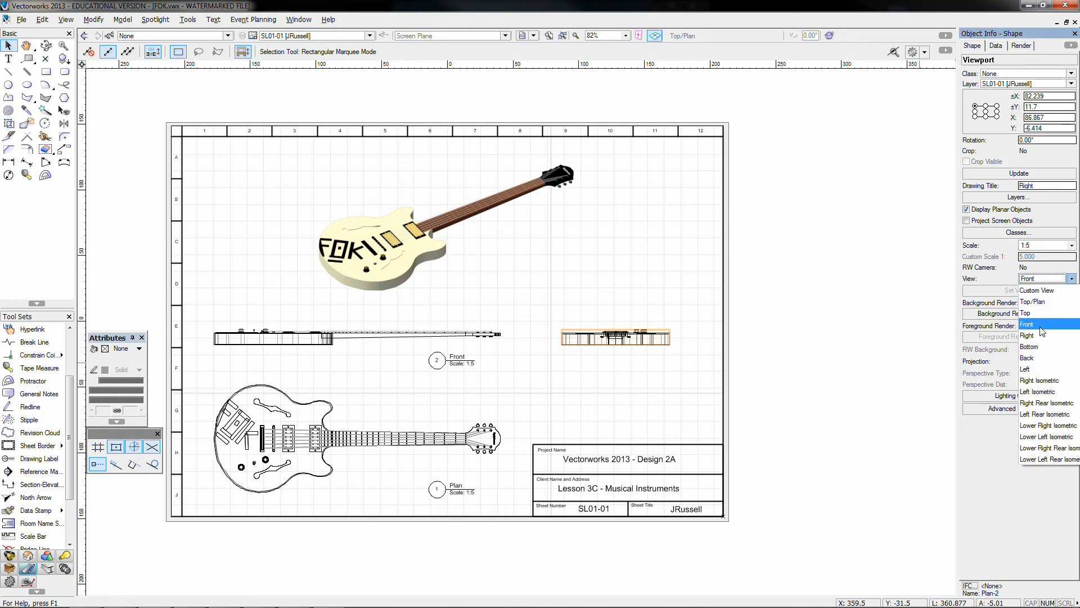
{"action": "left_click", "coordinate": [1037, 357]}
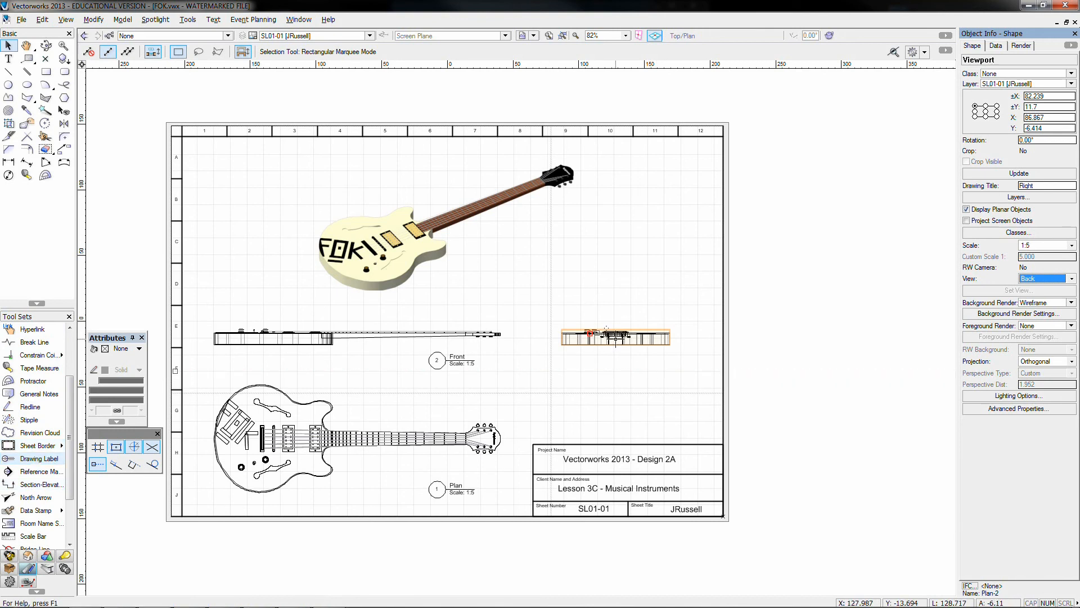
- Add a horizontal drawing label below the guitar in the Right viewport's annotations, level with the Front label, and return to the sheet
{"action": "double_click", "coordinate": [608, 336]}
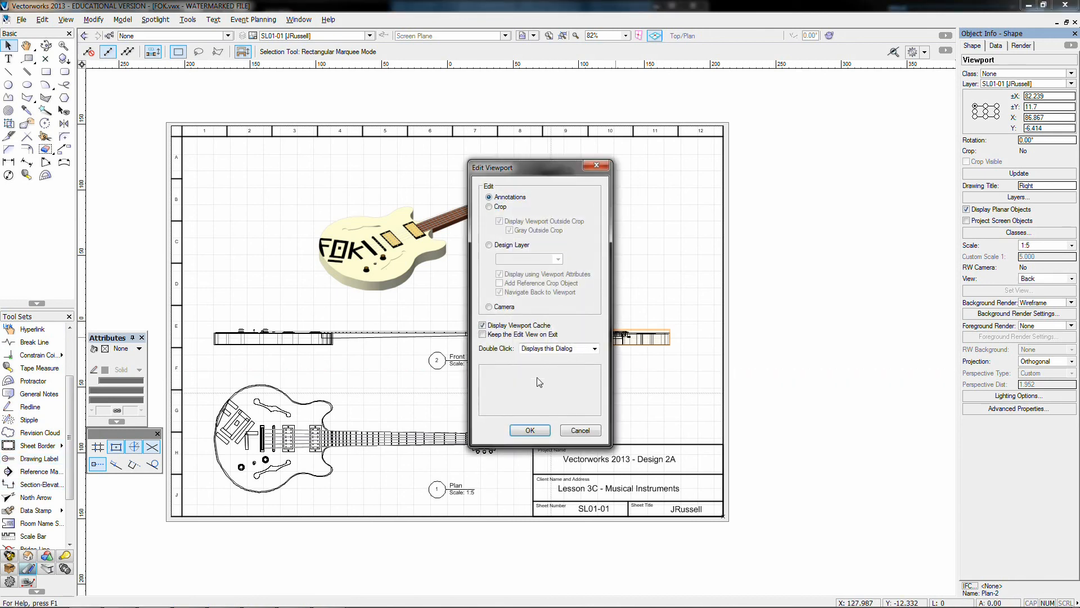
{"action": "left_click", "coordinate": [530, 430]}
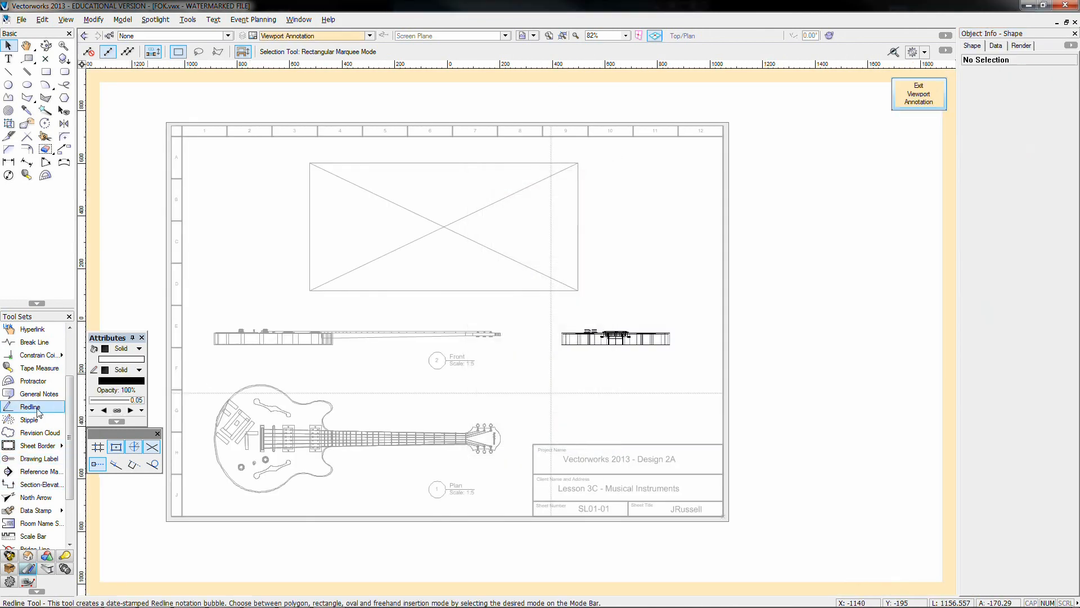
{"action": "left_click", "coordinate": [38, 458]}
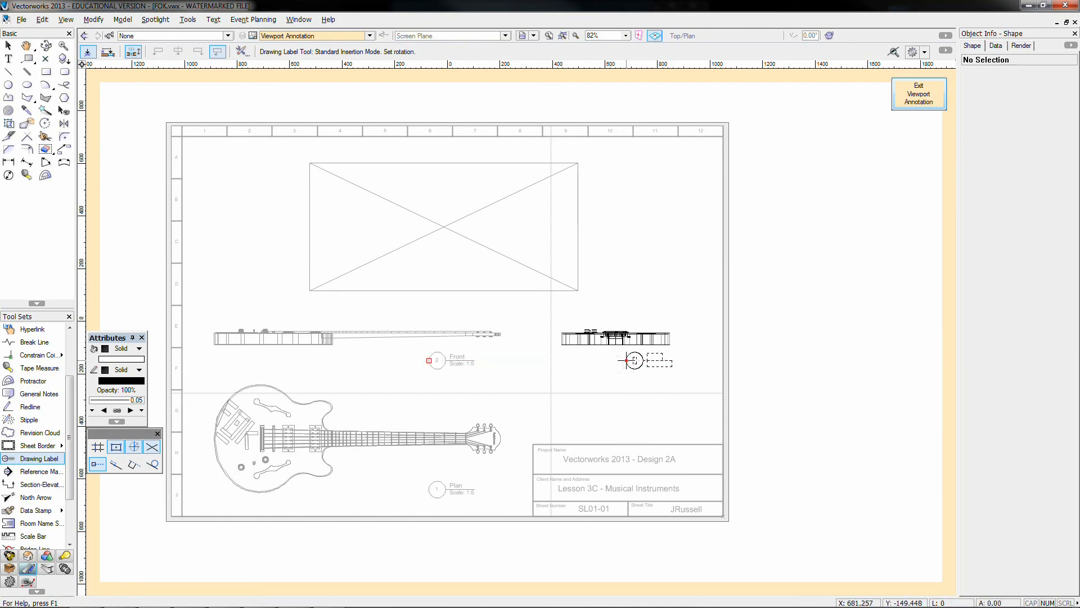
{"action": "left_click", "coordinate": [635, 361]}
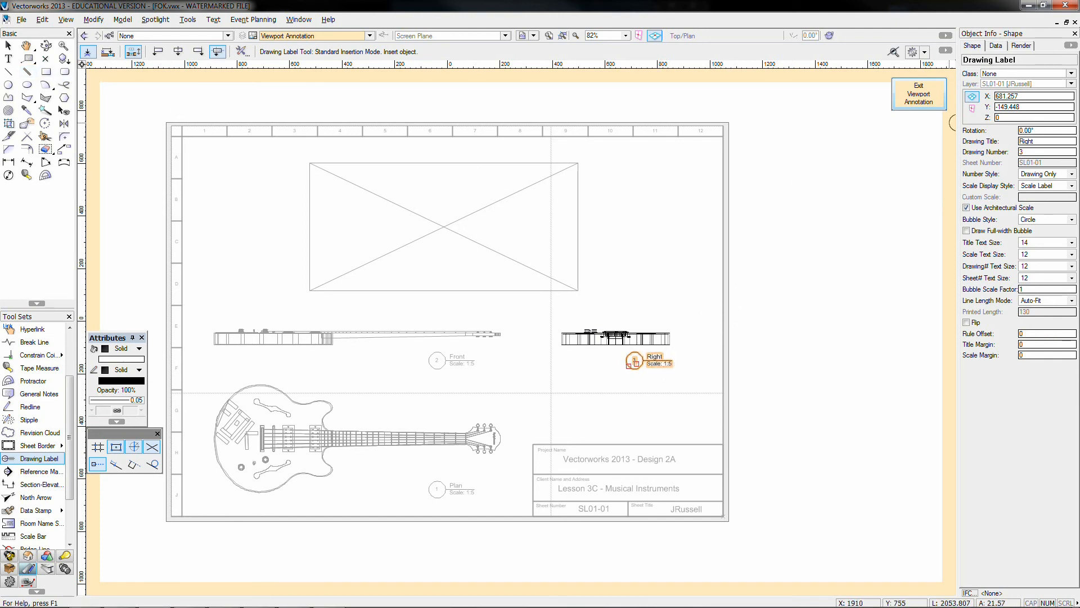
{"action": "left_click", "coordinate": [916, 94]}
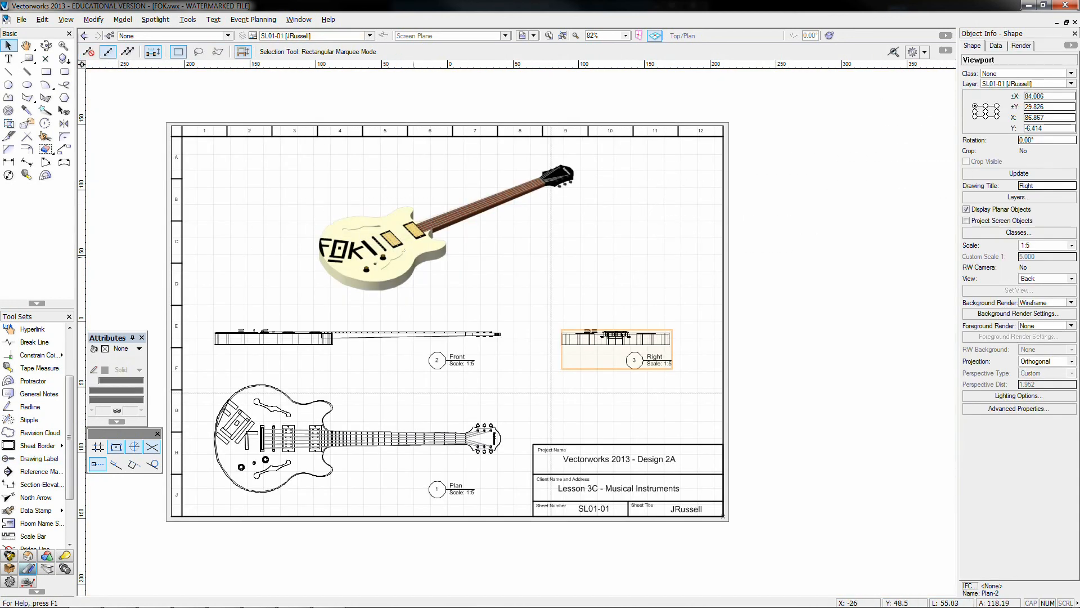
- Add a horizontal drawing label below the guitar's neck in the ISO viewport's annotations, then return to the sheet and clear the selection
{"action": "double_click", "coordinate": [405, 253]}
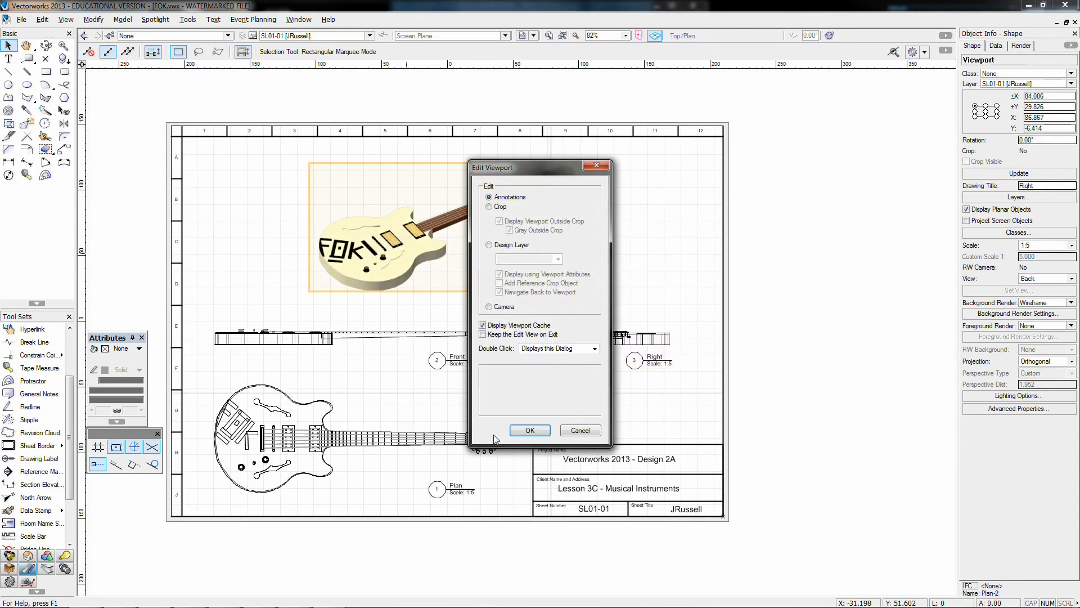
{"action": "left_click", "coordinate": [524, 431]}
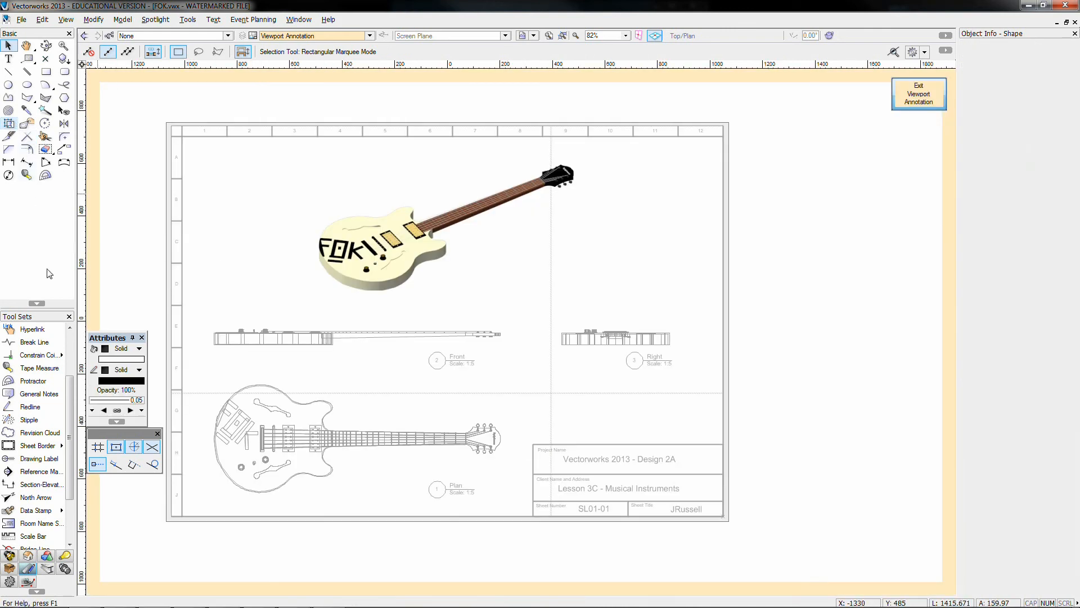
{"action": "left_click", "coordinate": [39, 458]}
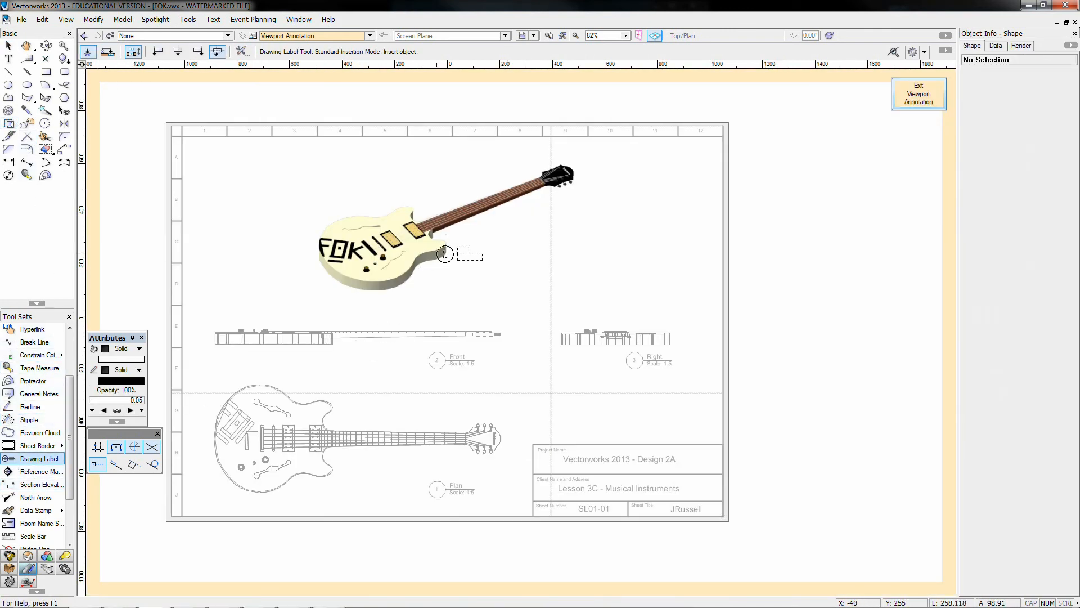
{"action": "left_click", "coordinate": [511, 219]}
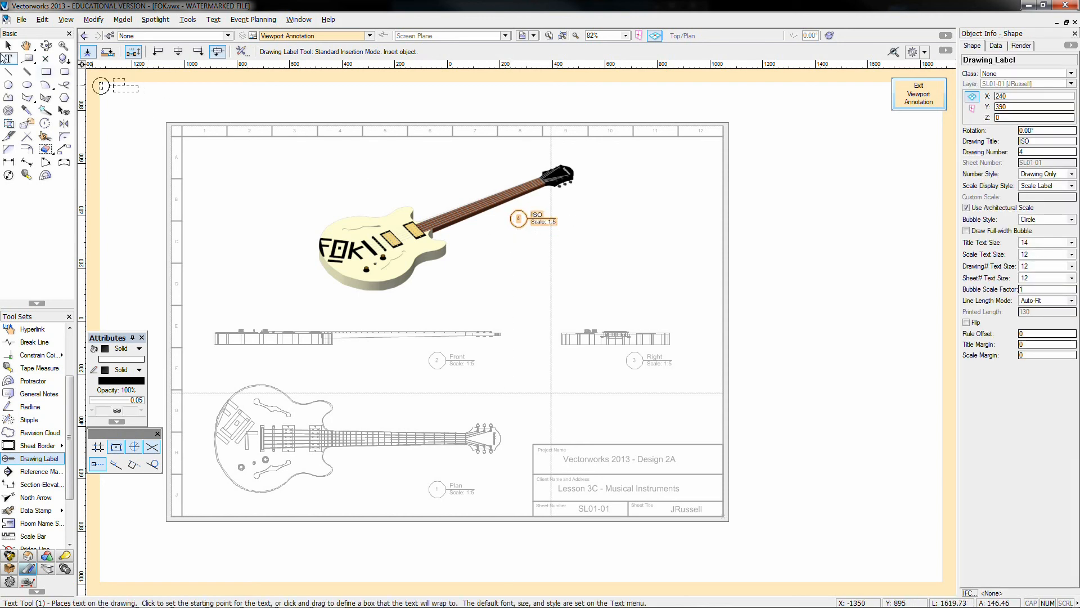
{"action": "key", "text": "x"}
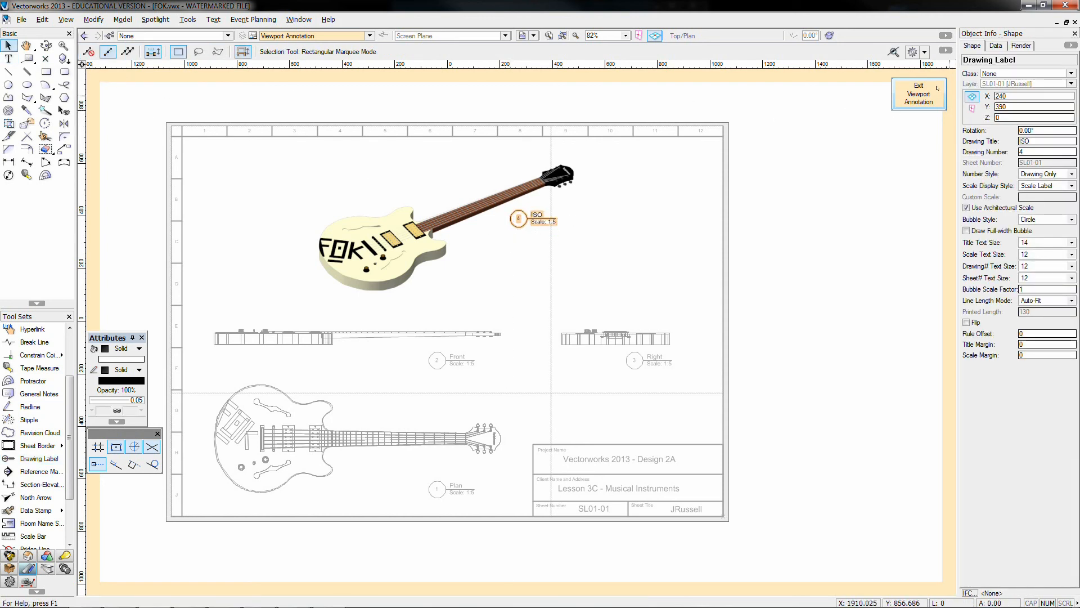
{"action": "left_click", "coordinate": [919, 94]}
{"action": "left_click", "coordinate": [766, 335]}
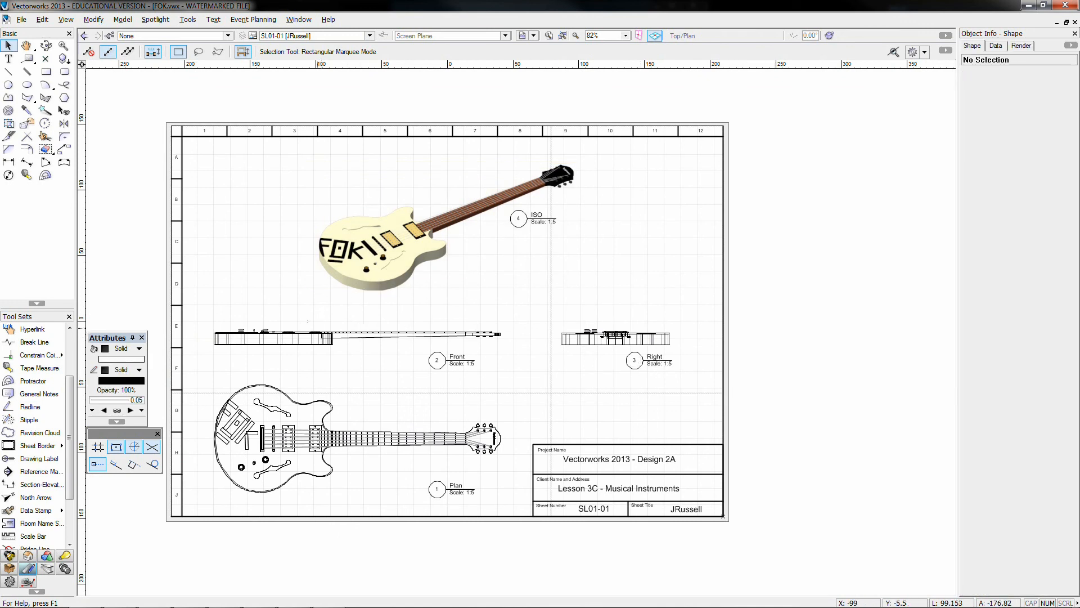
- Set the background render of the Front and Right viewports to Hidden Line and update both
{"action": "left_click", "coordinate": [297, 324]}
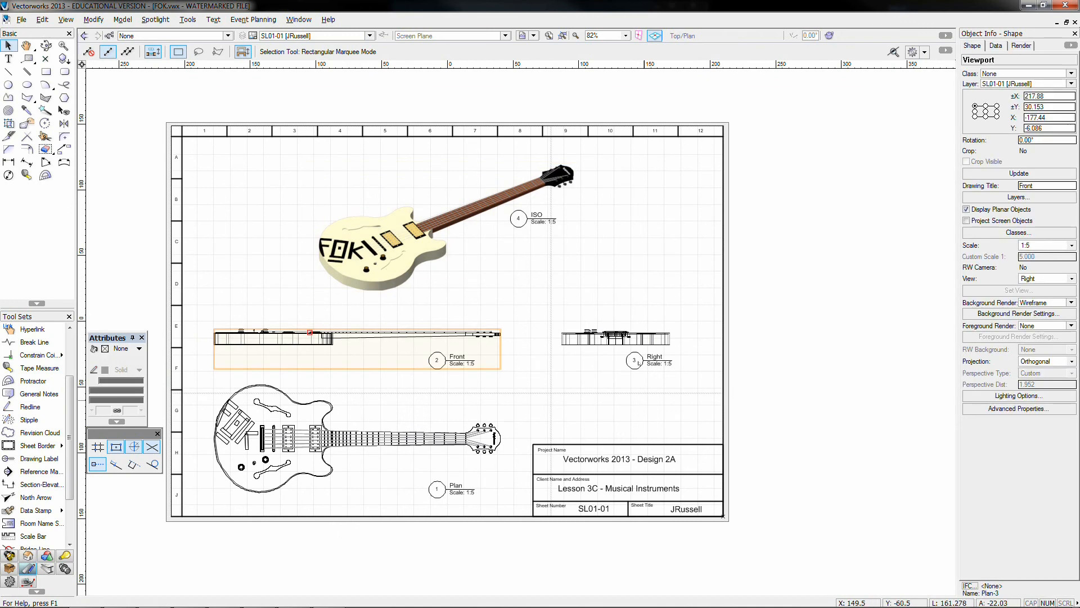
{"action": "left_click", "coordinate": [630, 341], "text": "shift"}
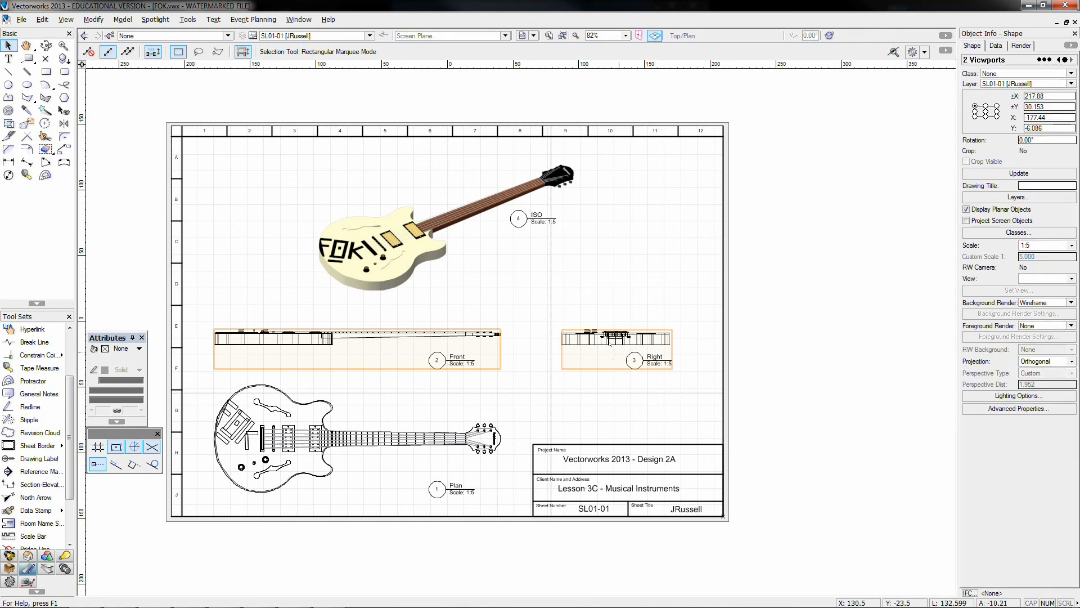
{"action": "left_click", "coordinate": [1033, 303]}
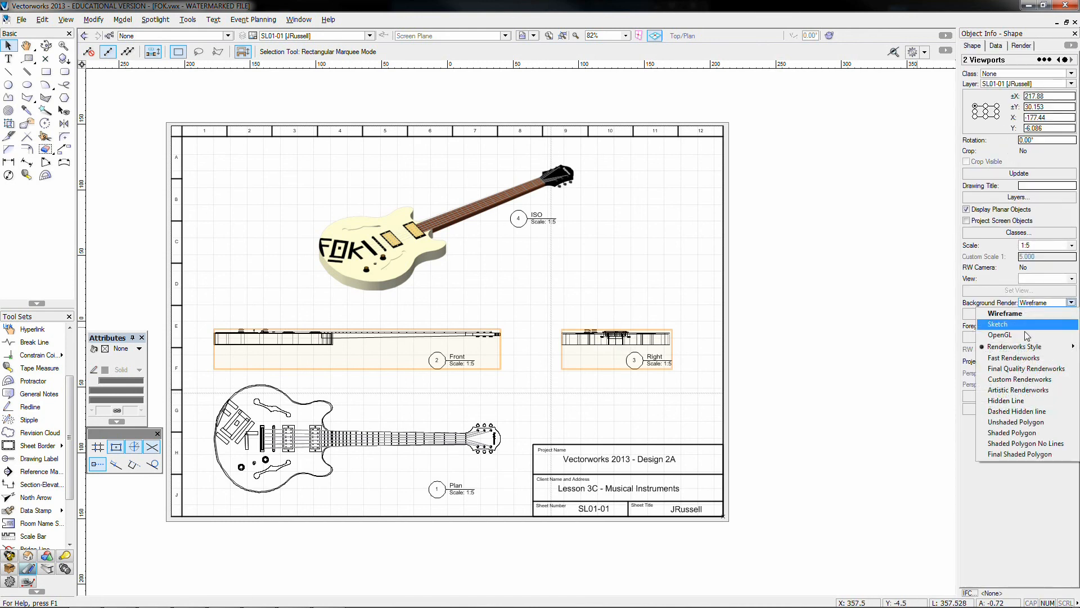
{"action": "left_click", "coordinate": [1005, 402]}
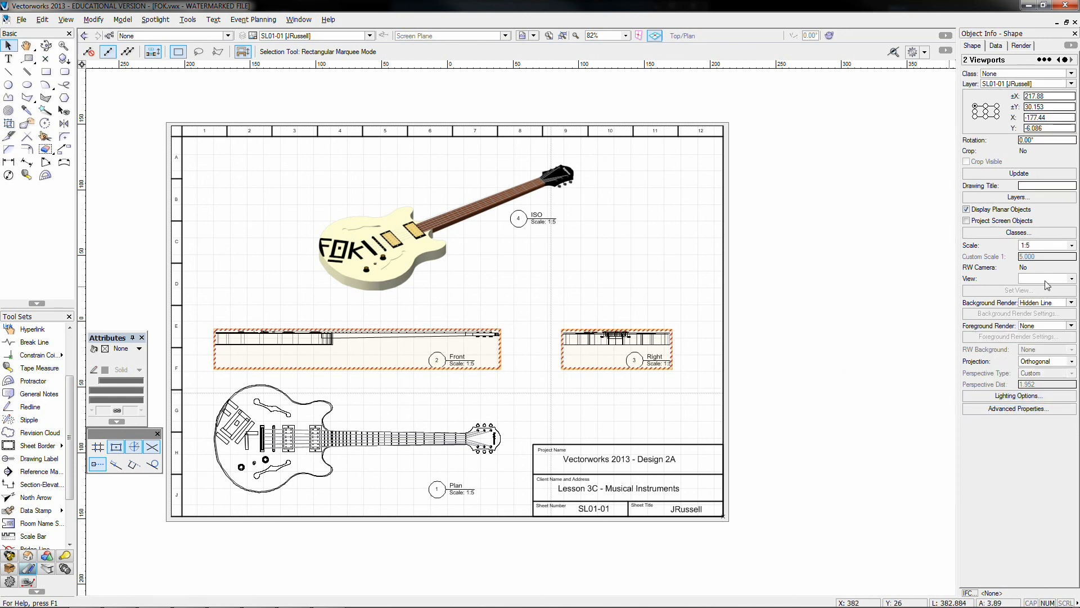
{"action": "left_click", "coordinate": [997, 172]}
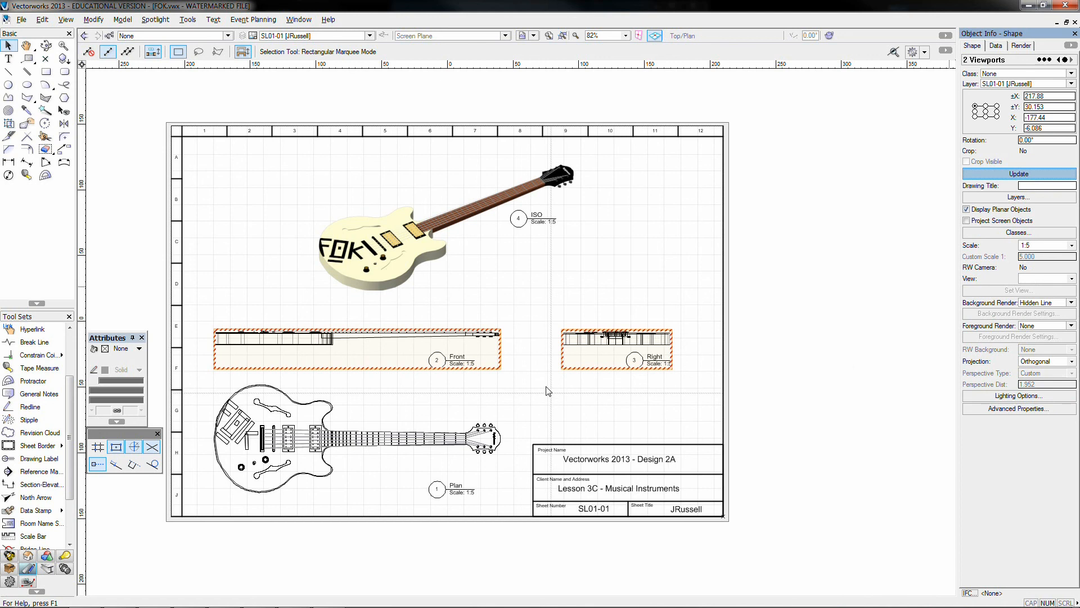
{"action": "left_click", "coordinate": [529, 378]}
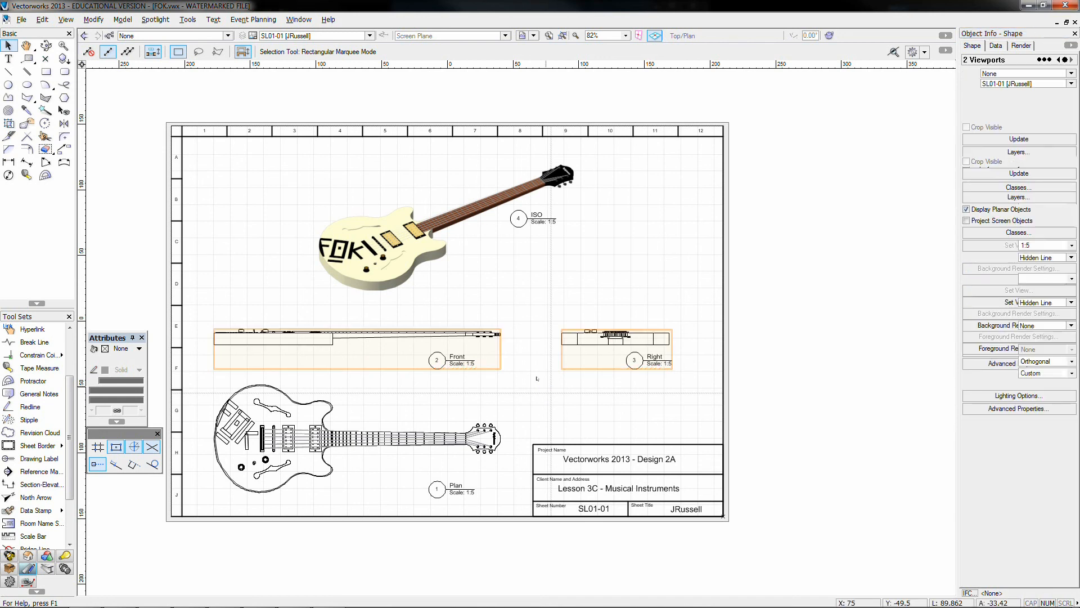